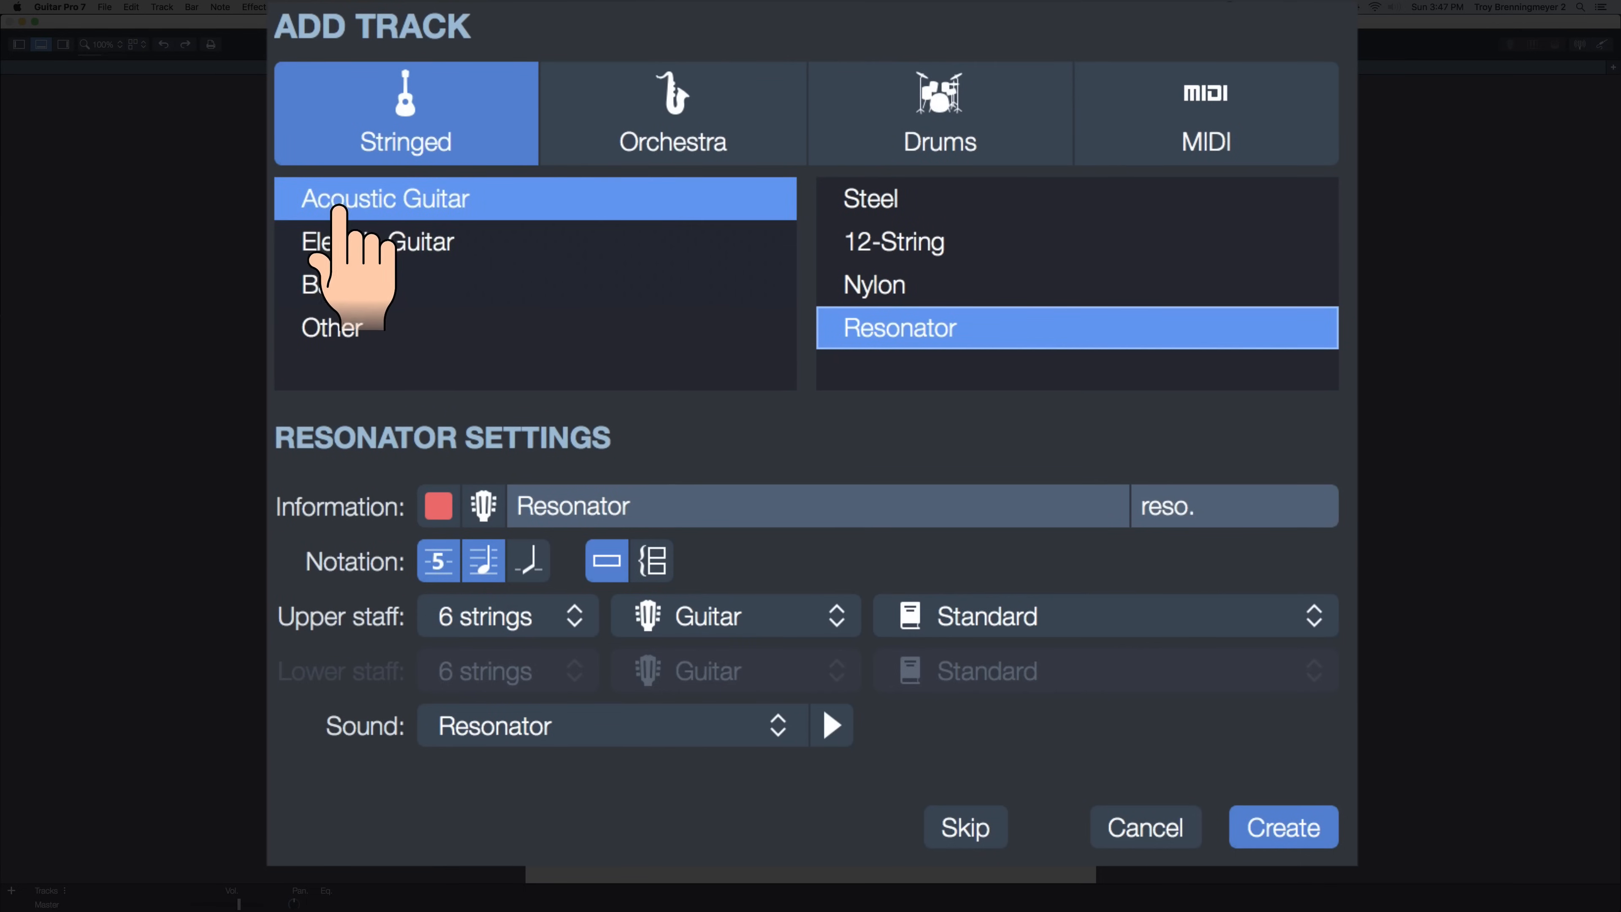
Step: Browse the electric and acoustic guitar types for the new track, finishing on the acoustic Resonator
click(320, 233)
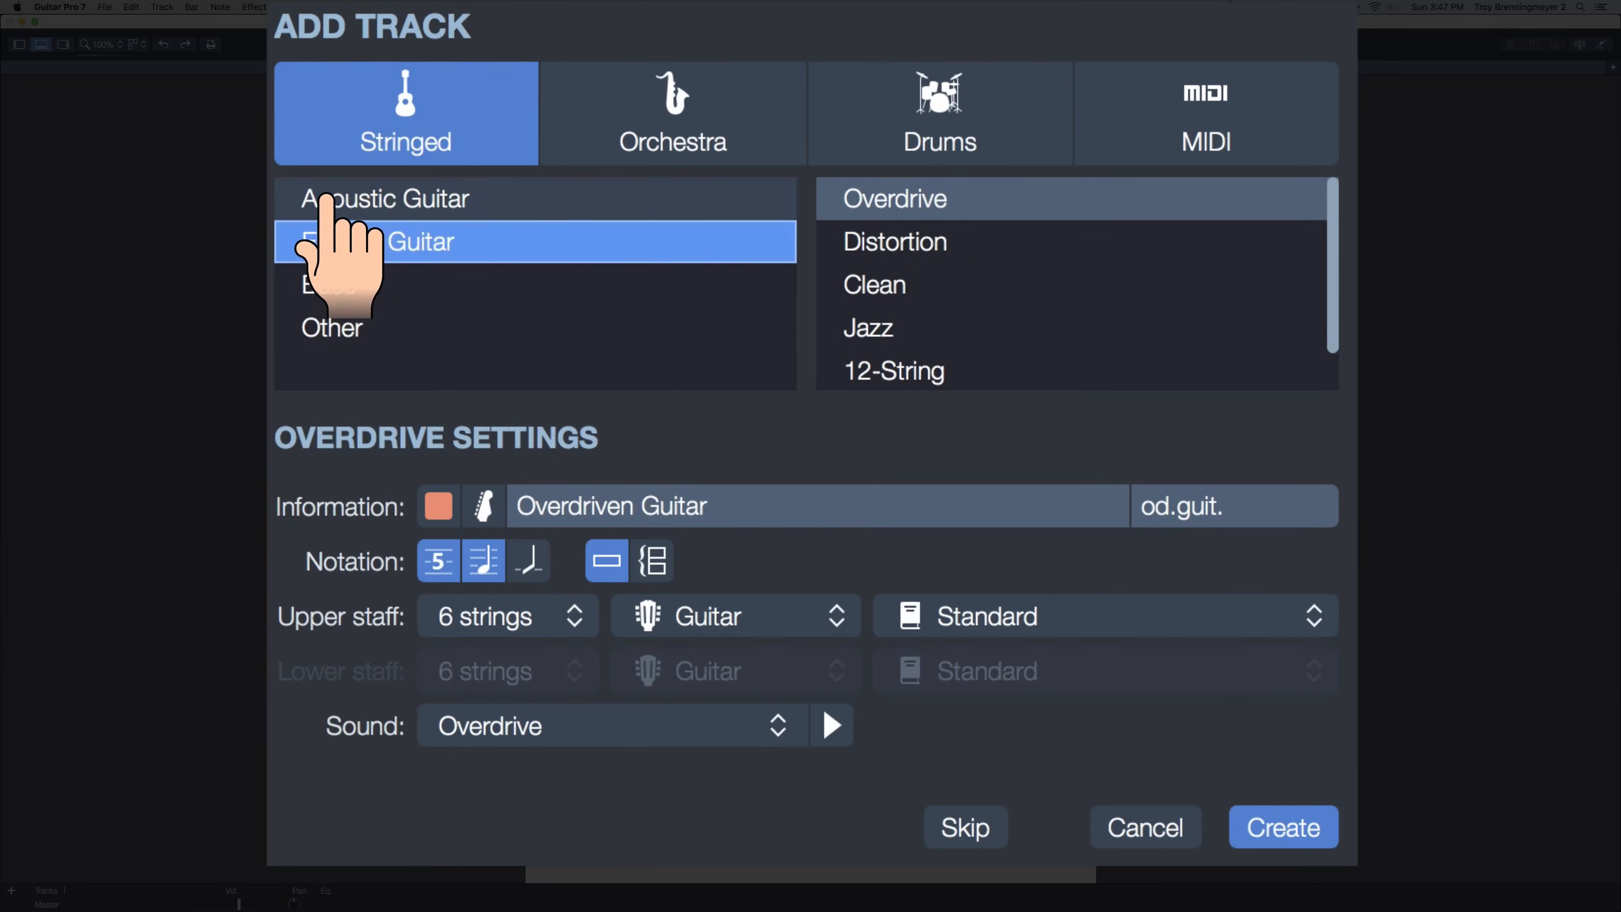
click(335, 200)
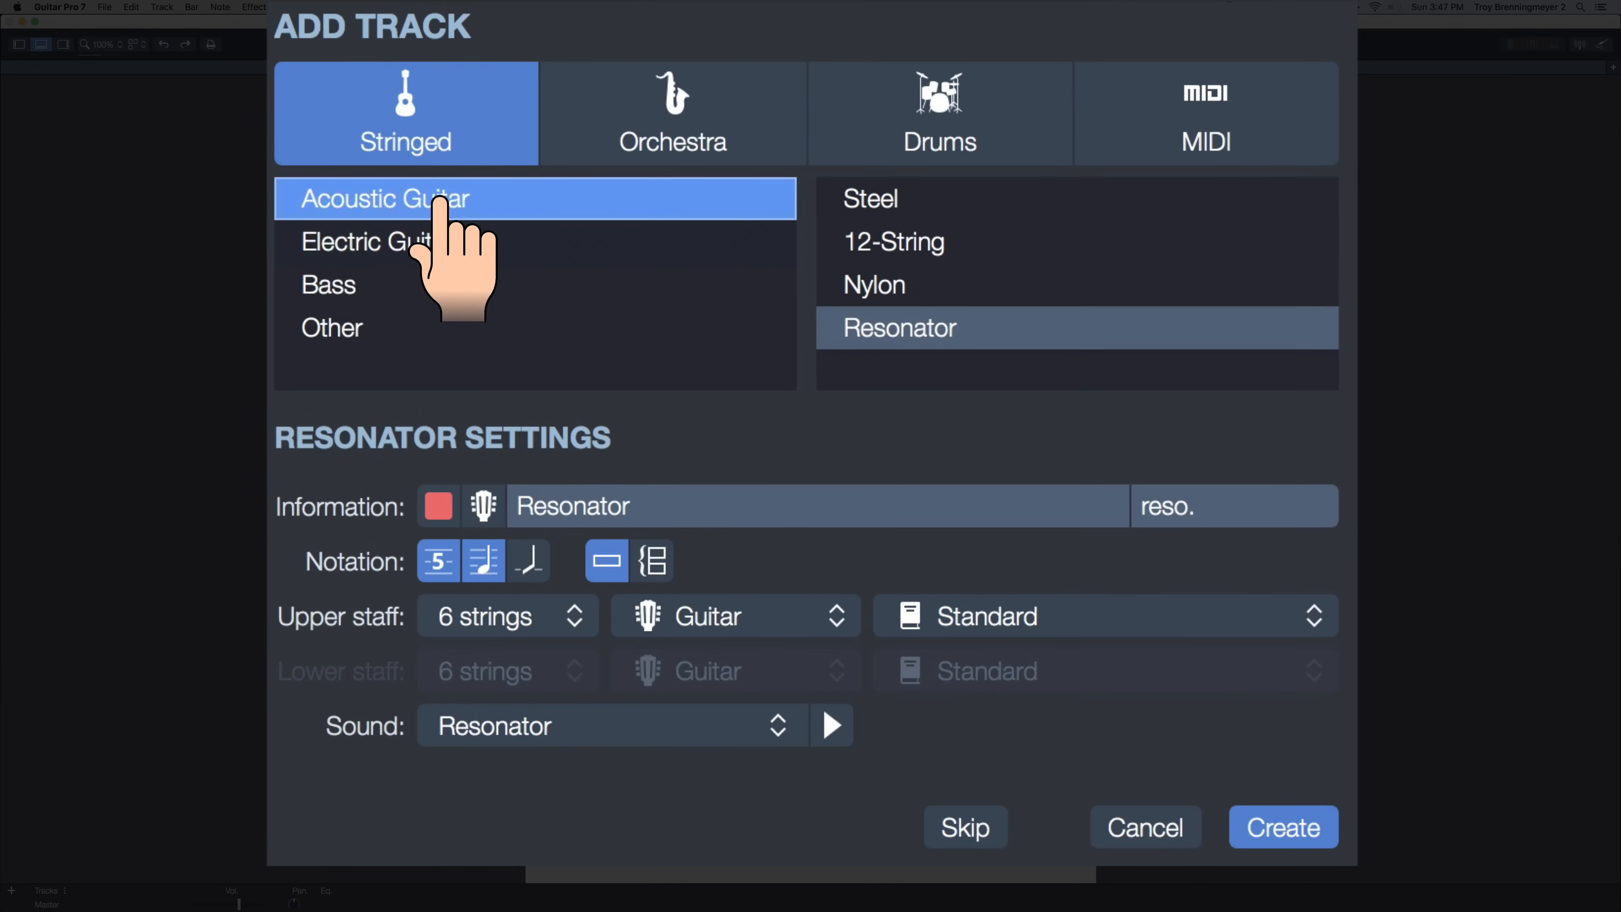
click(894, 203)
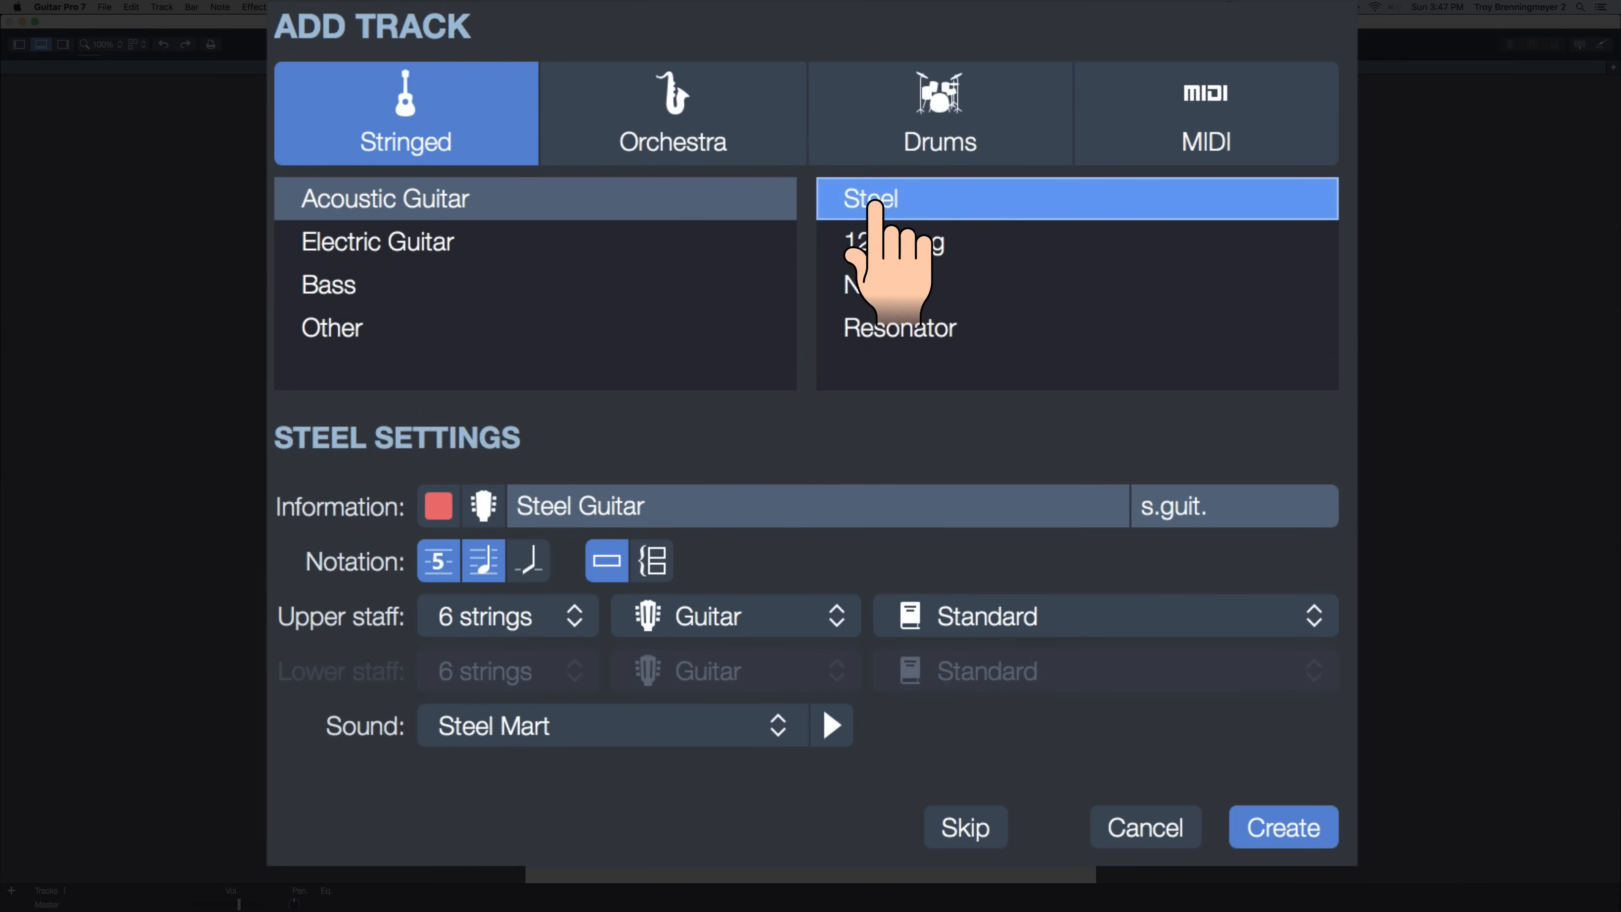
click(887, 246)
click(880, 284)
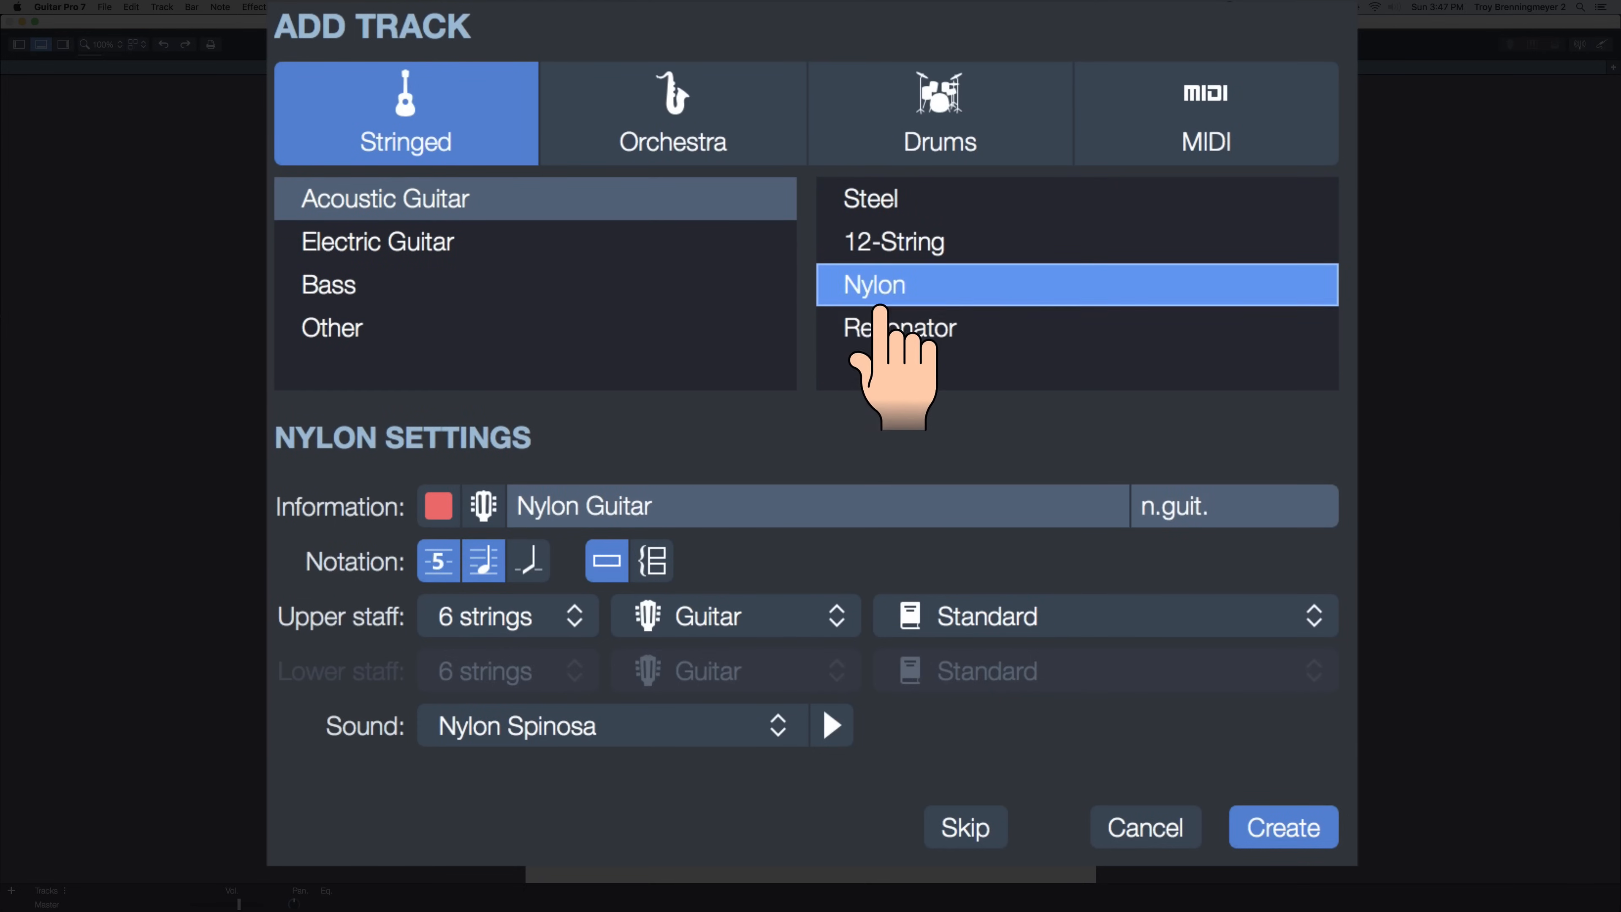
click(880, 325)
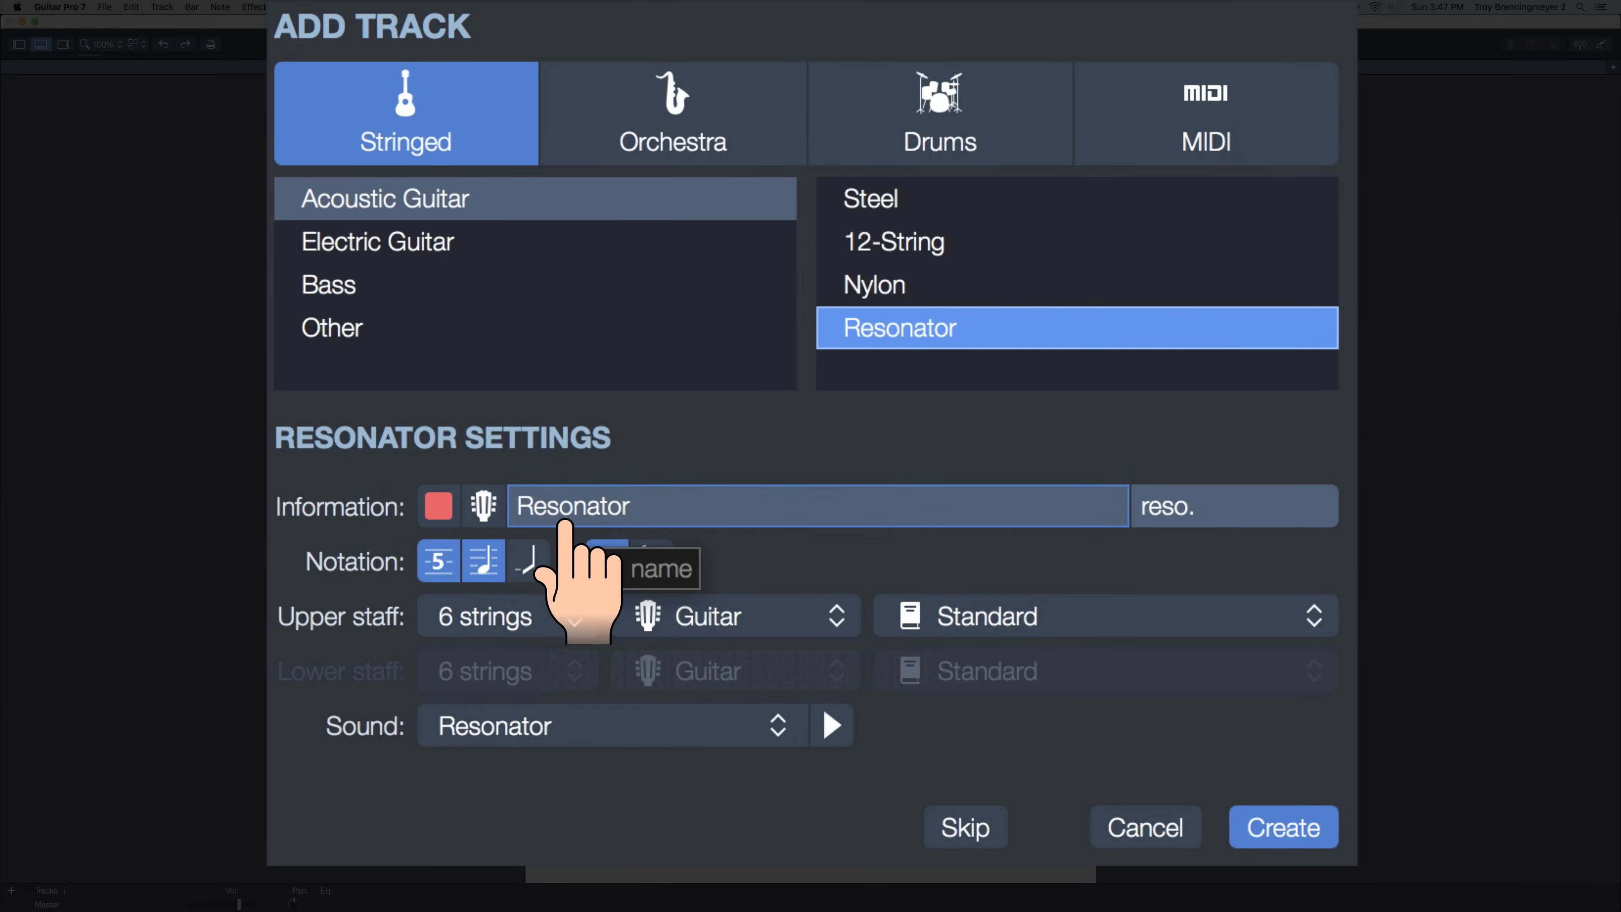
Step: Set the Resonator track's color to light blue and look through the available instrument icons without changing the icon
click(436, 508)
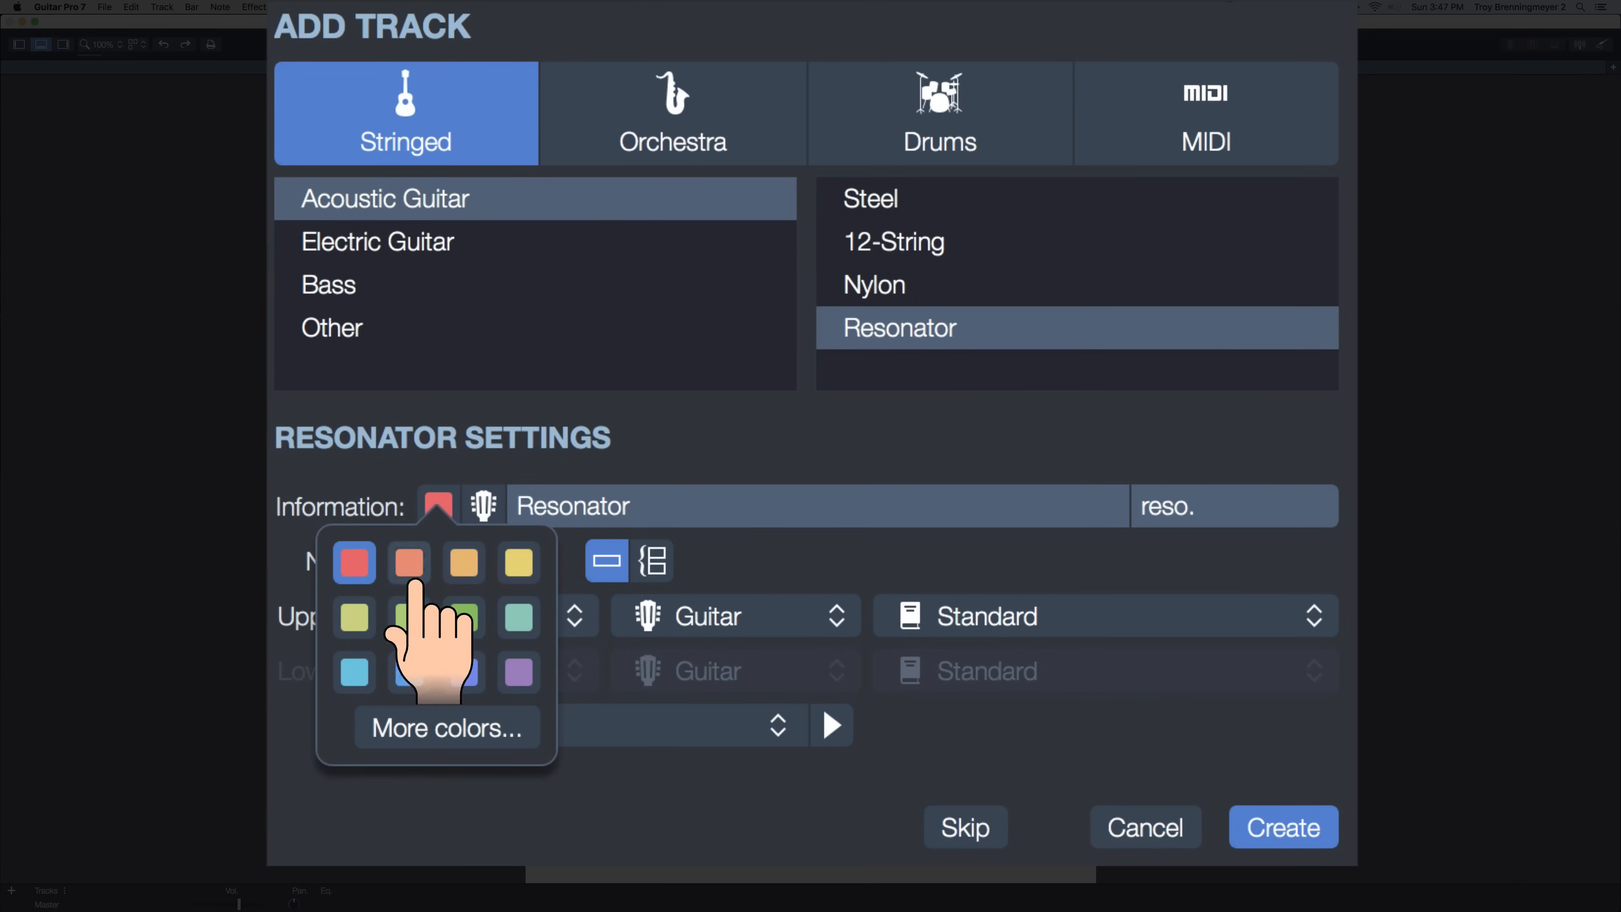
click(354, 676)
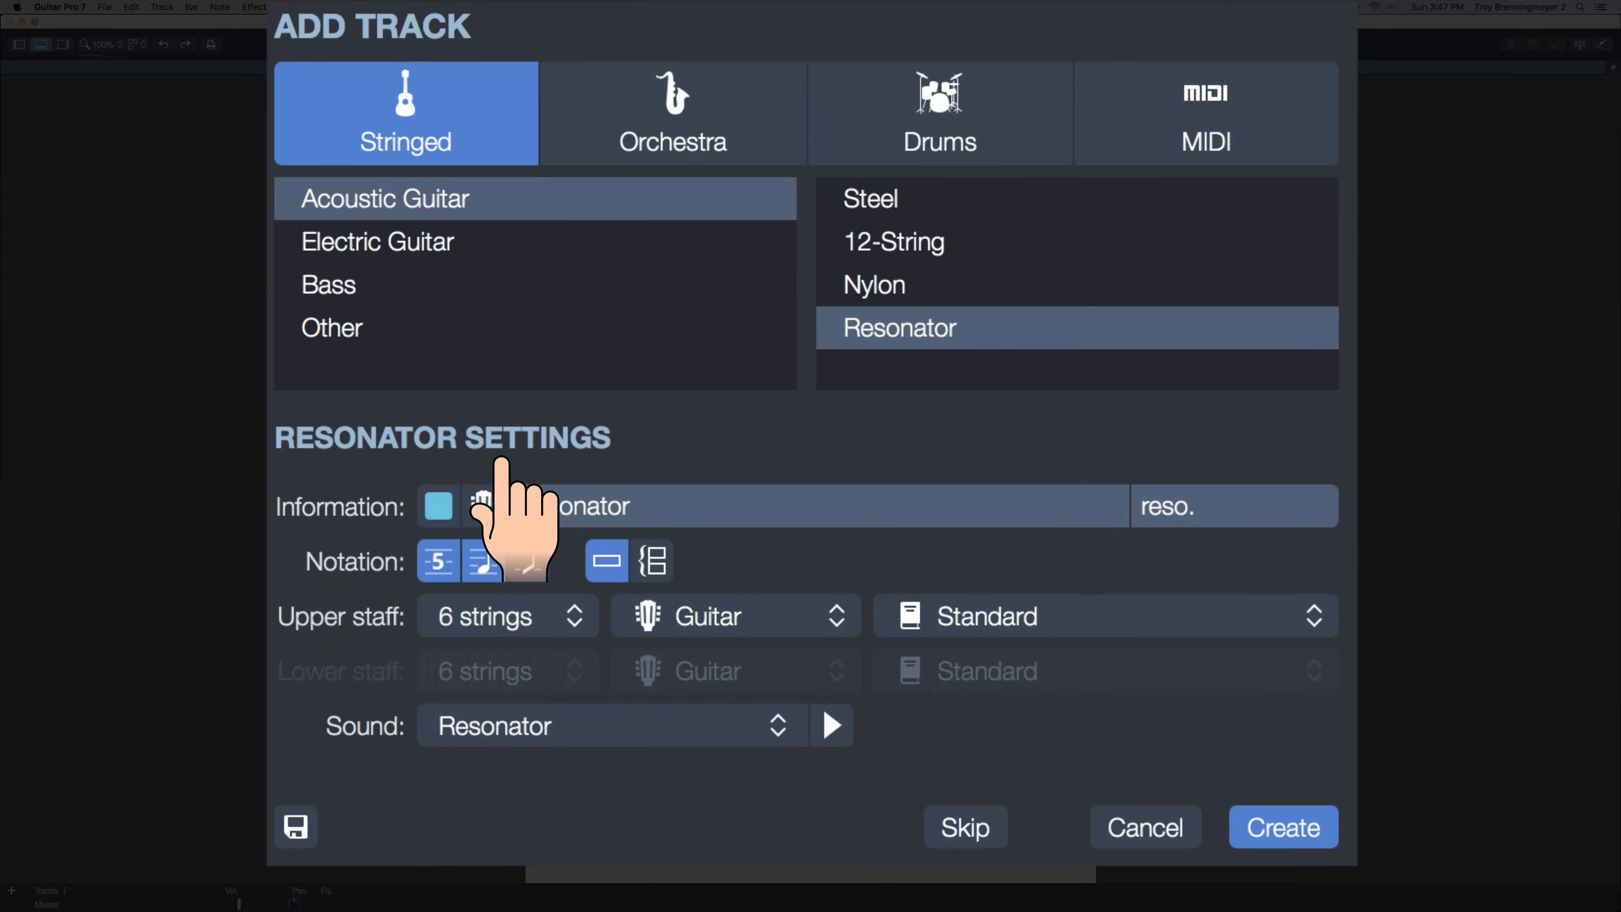
click(610, 506)
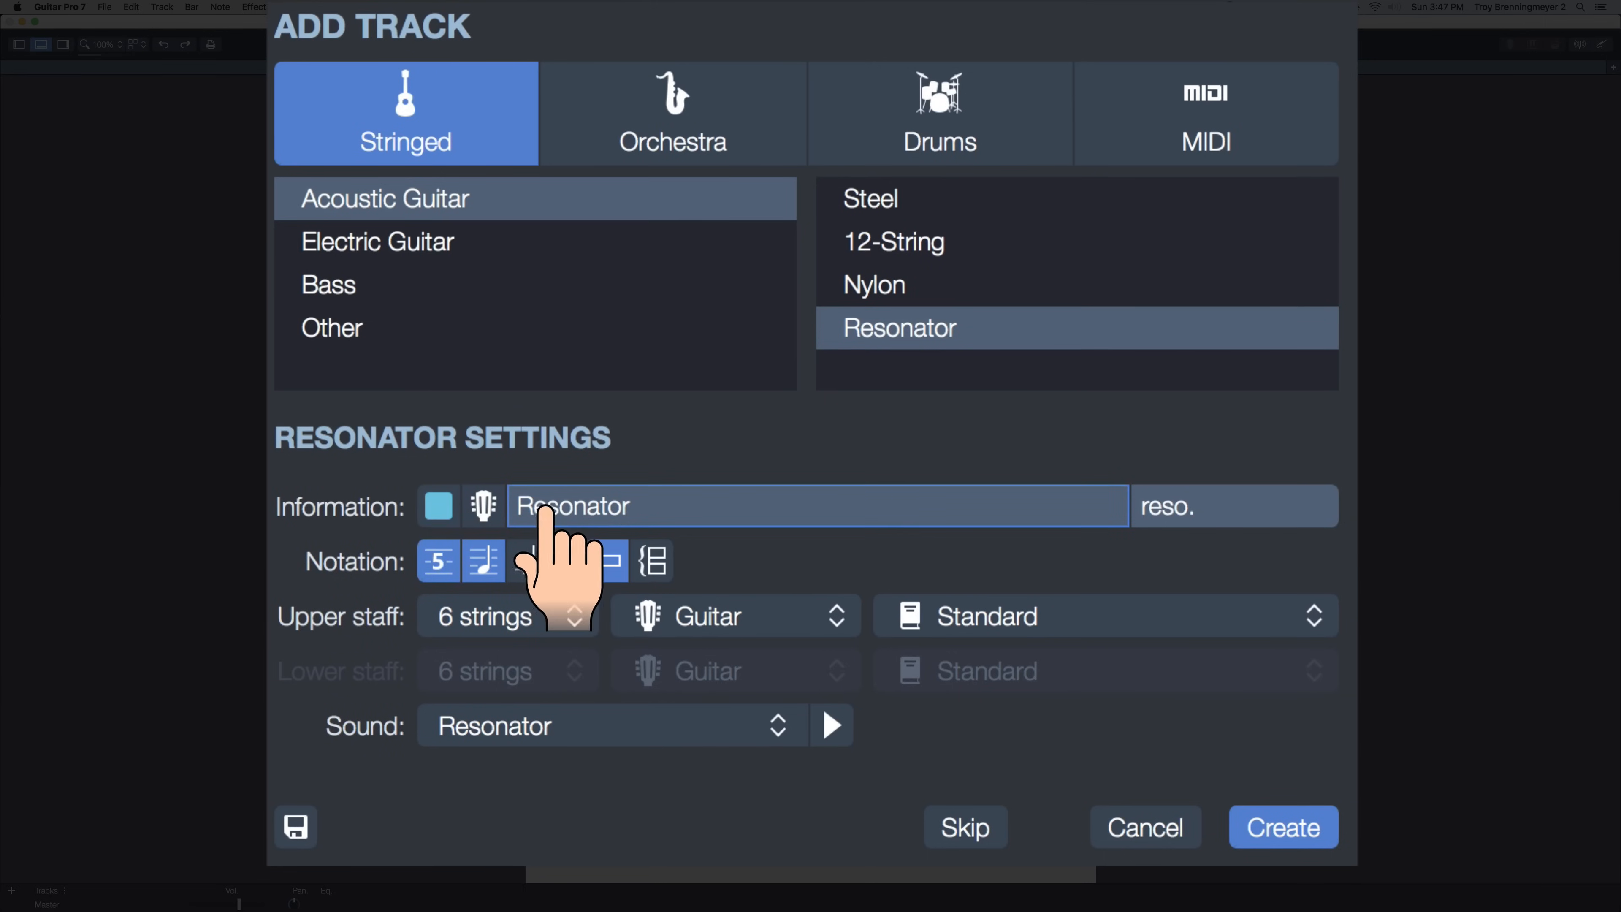
click(485, 511)
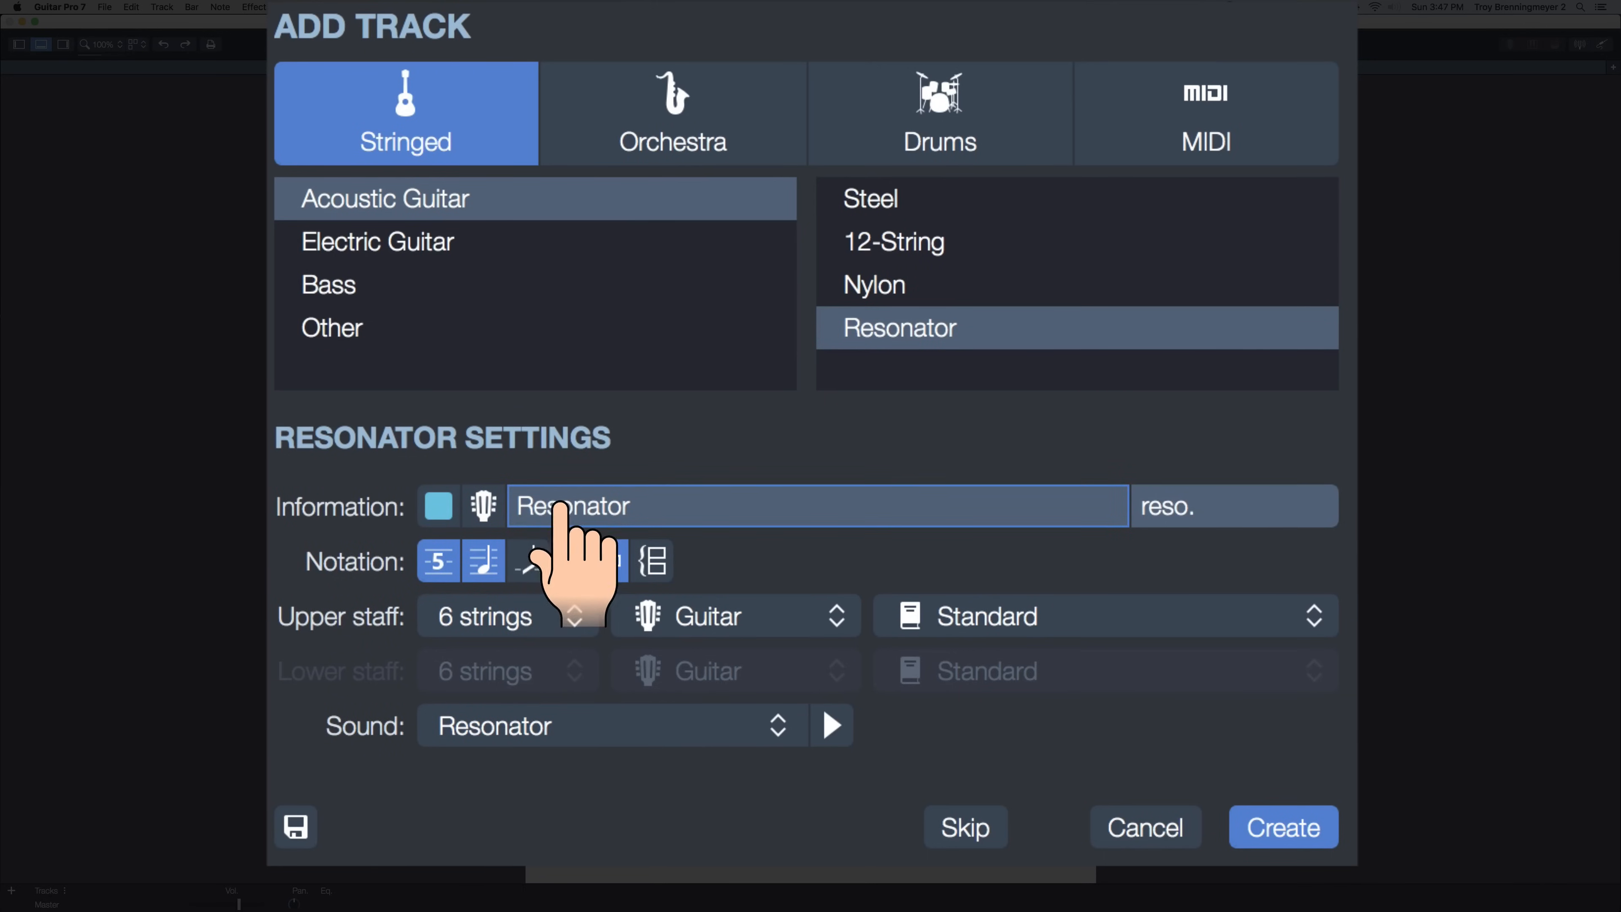
click(486, 506)
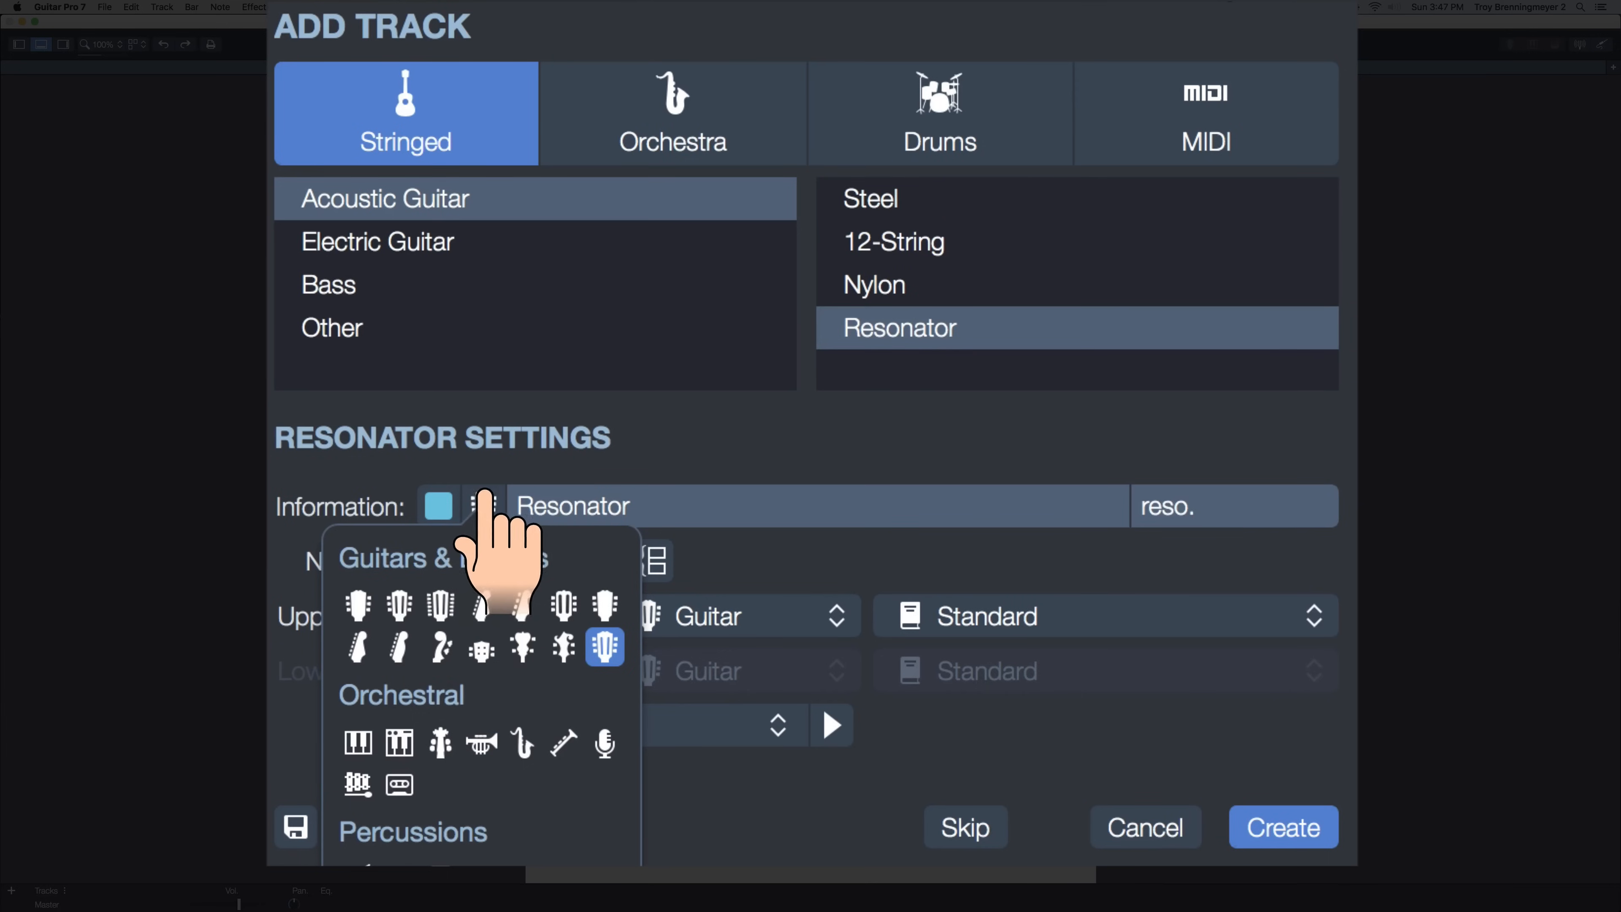
click(523, 506)
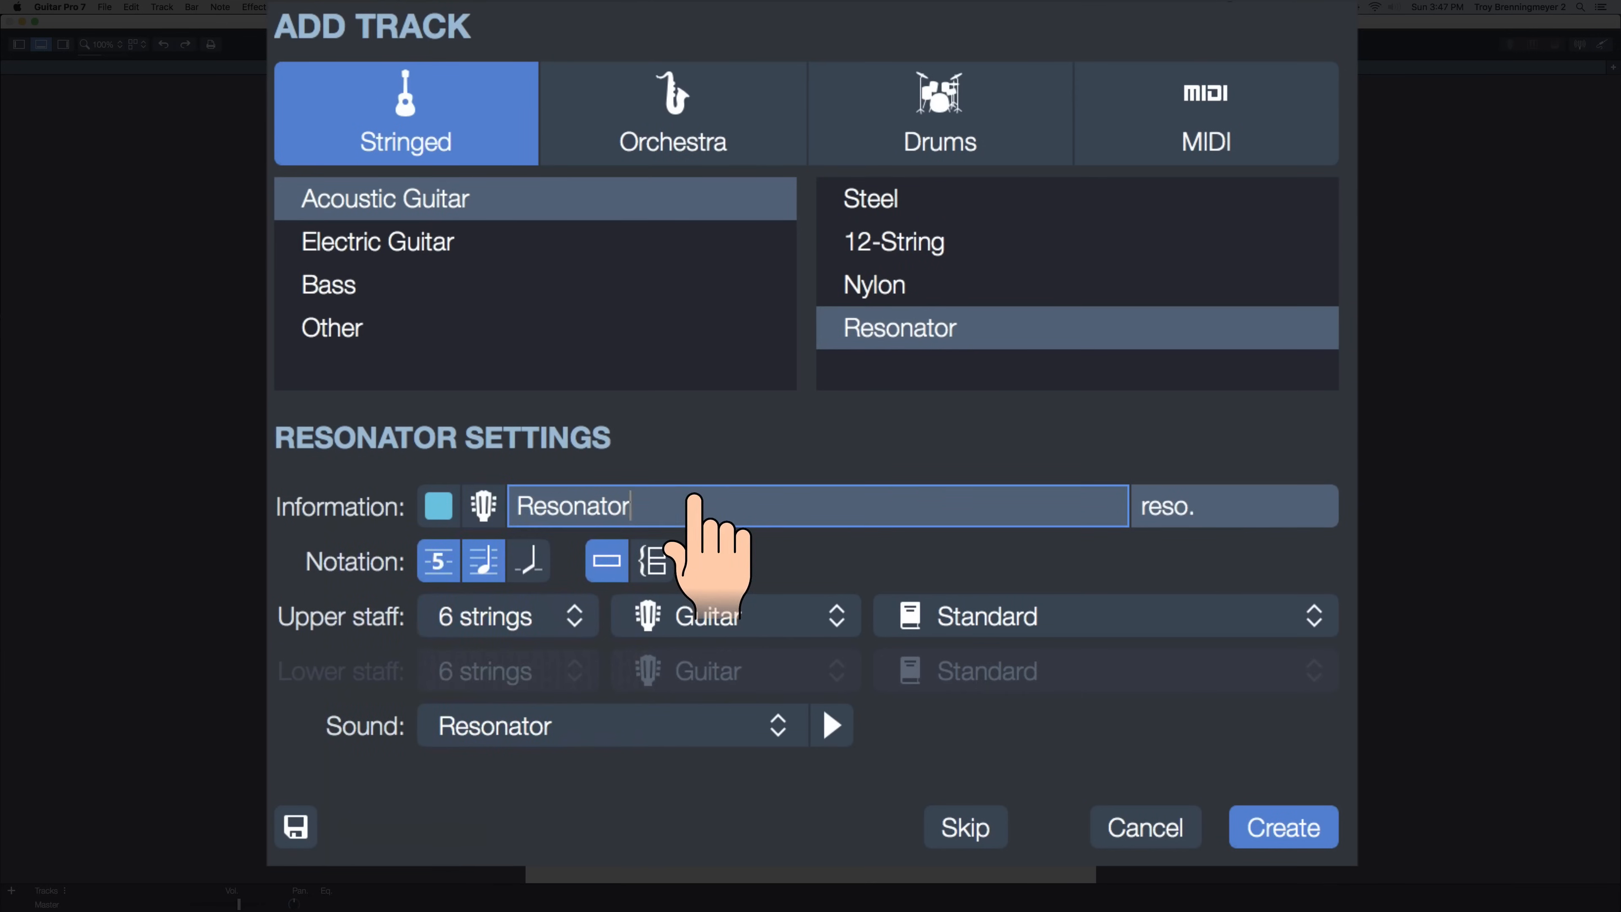
double_click(616, 509)
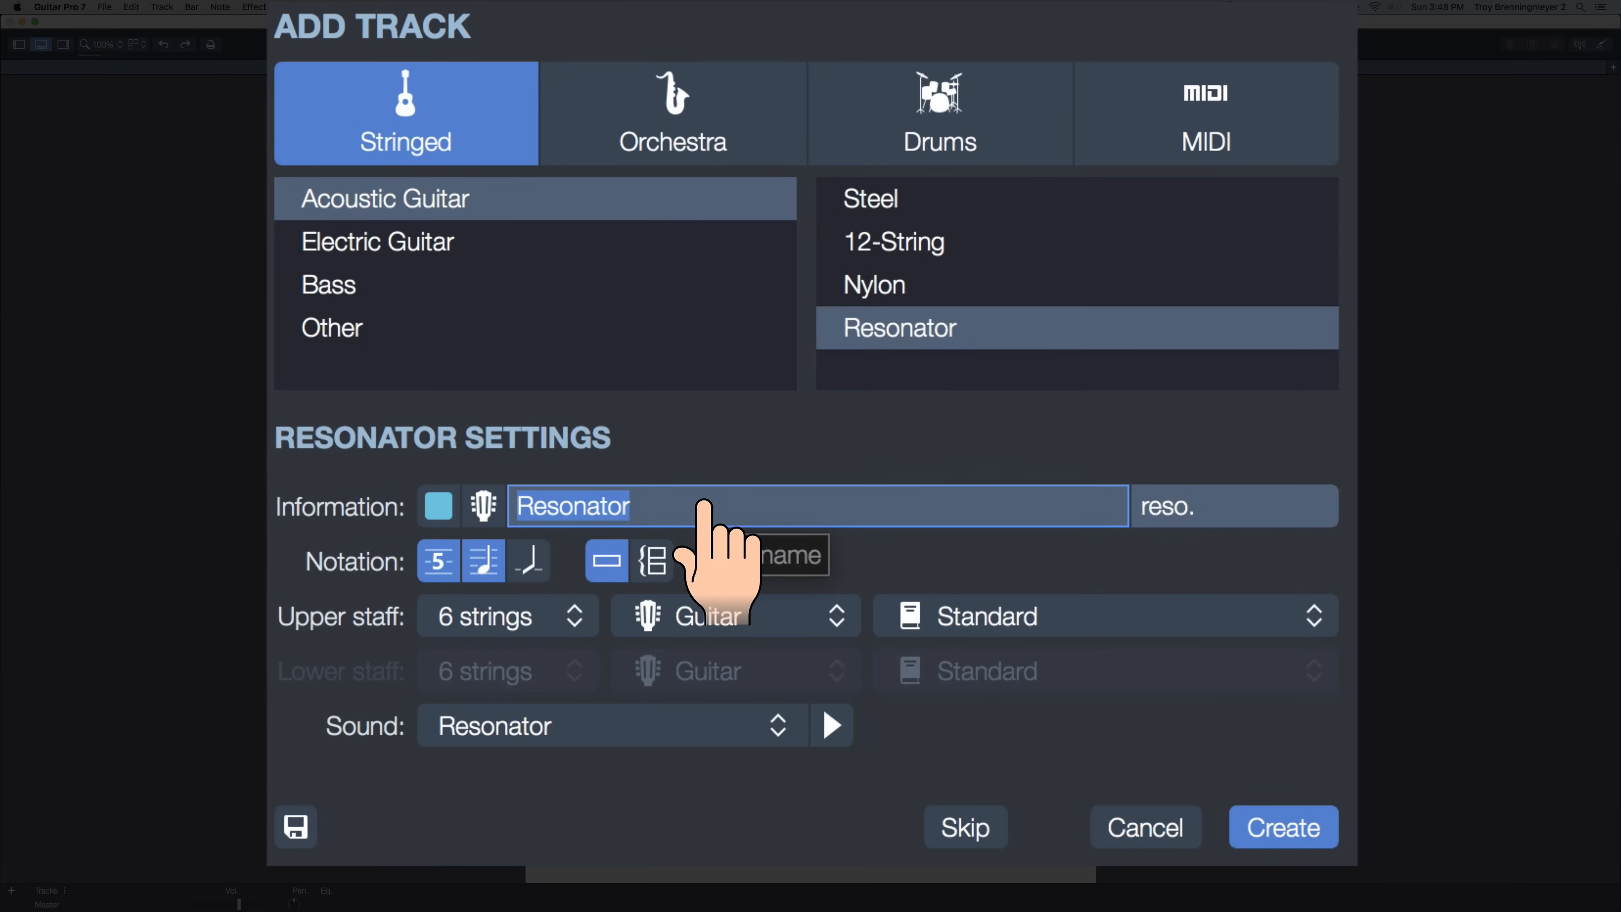
text(Dobro)
key(super+z)
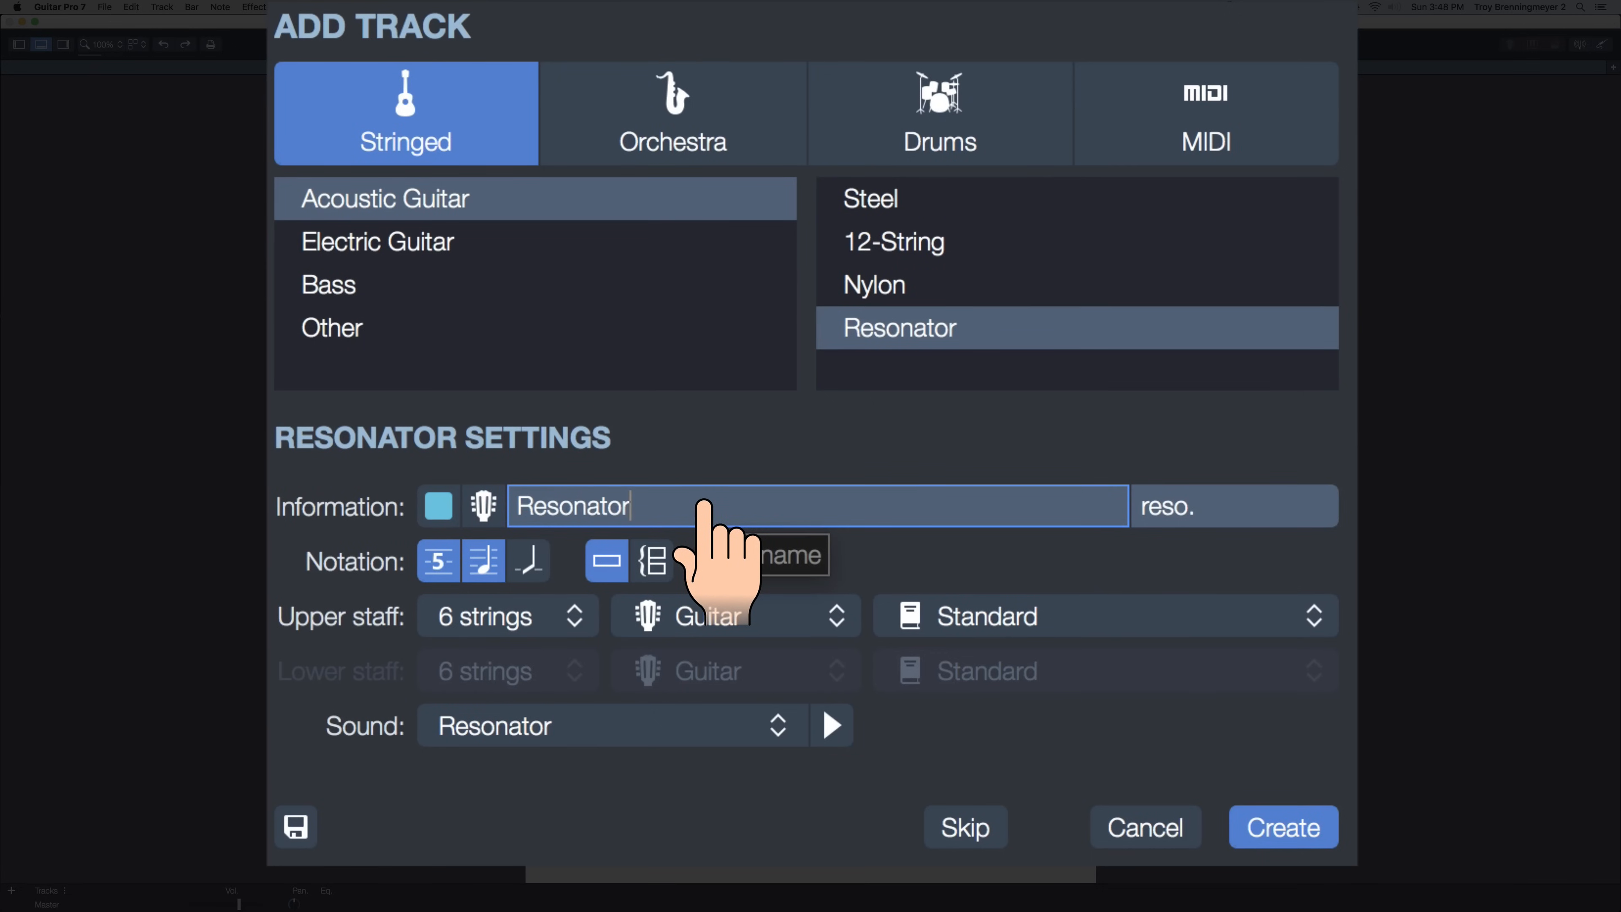
Step: Set the track's short name to Dobro and turn off its standard notation
double_click(1177, 510)
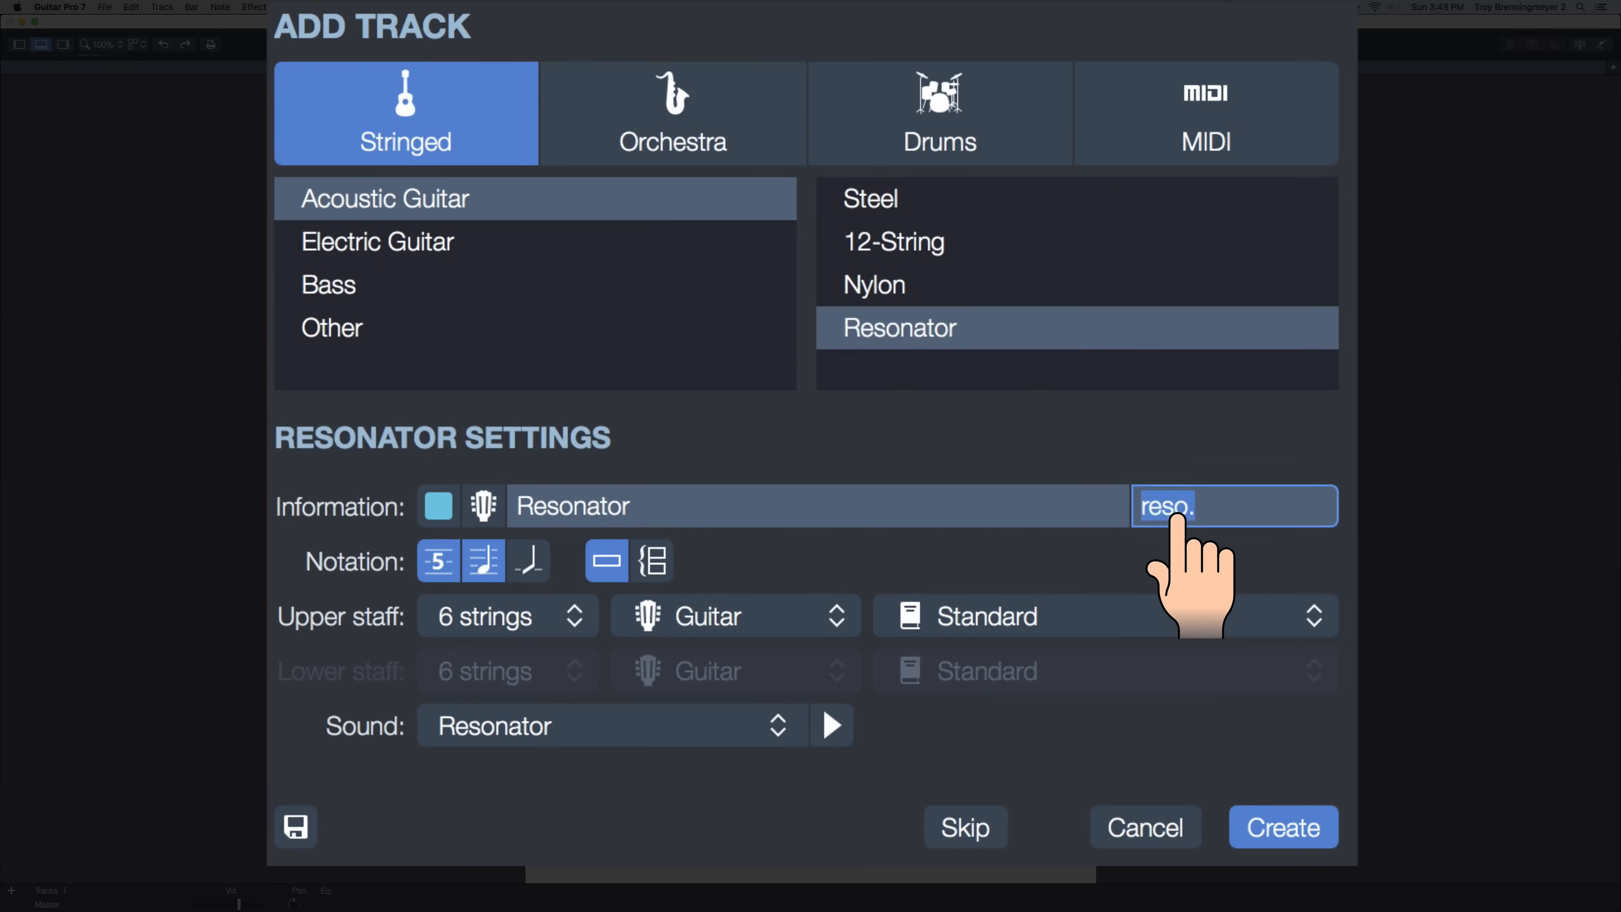
text(Dobro)
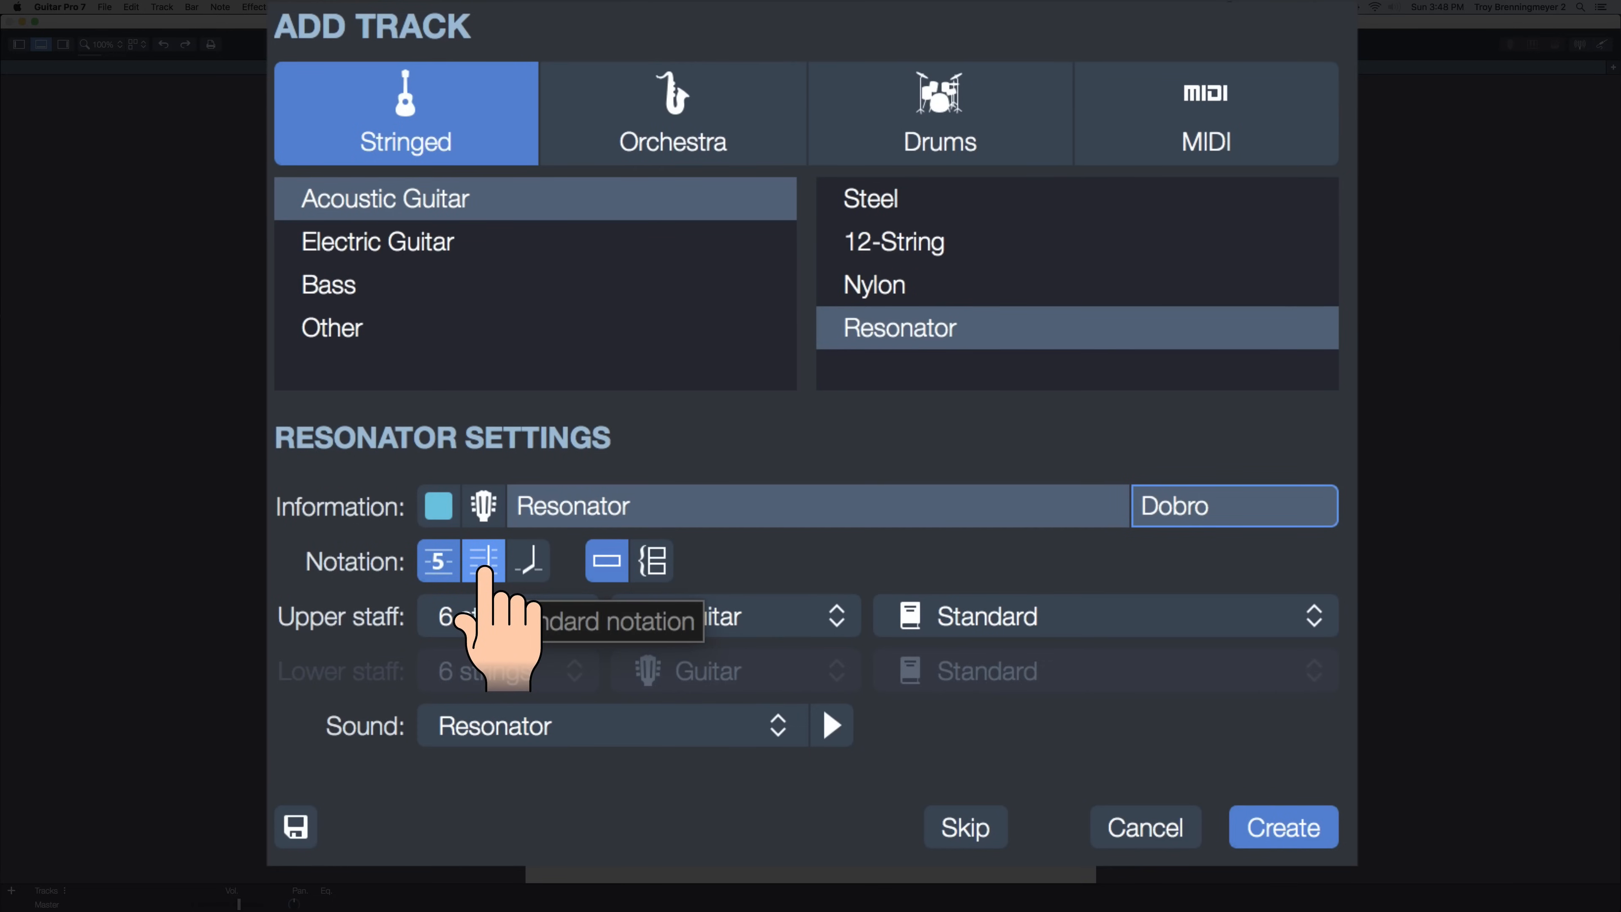
click(483, 567)
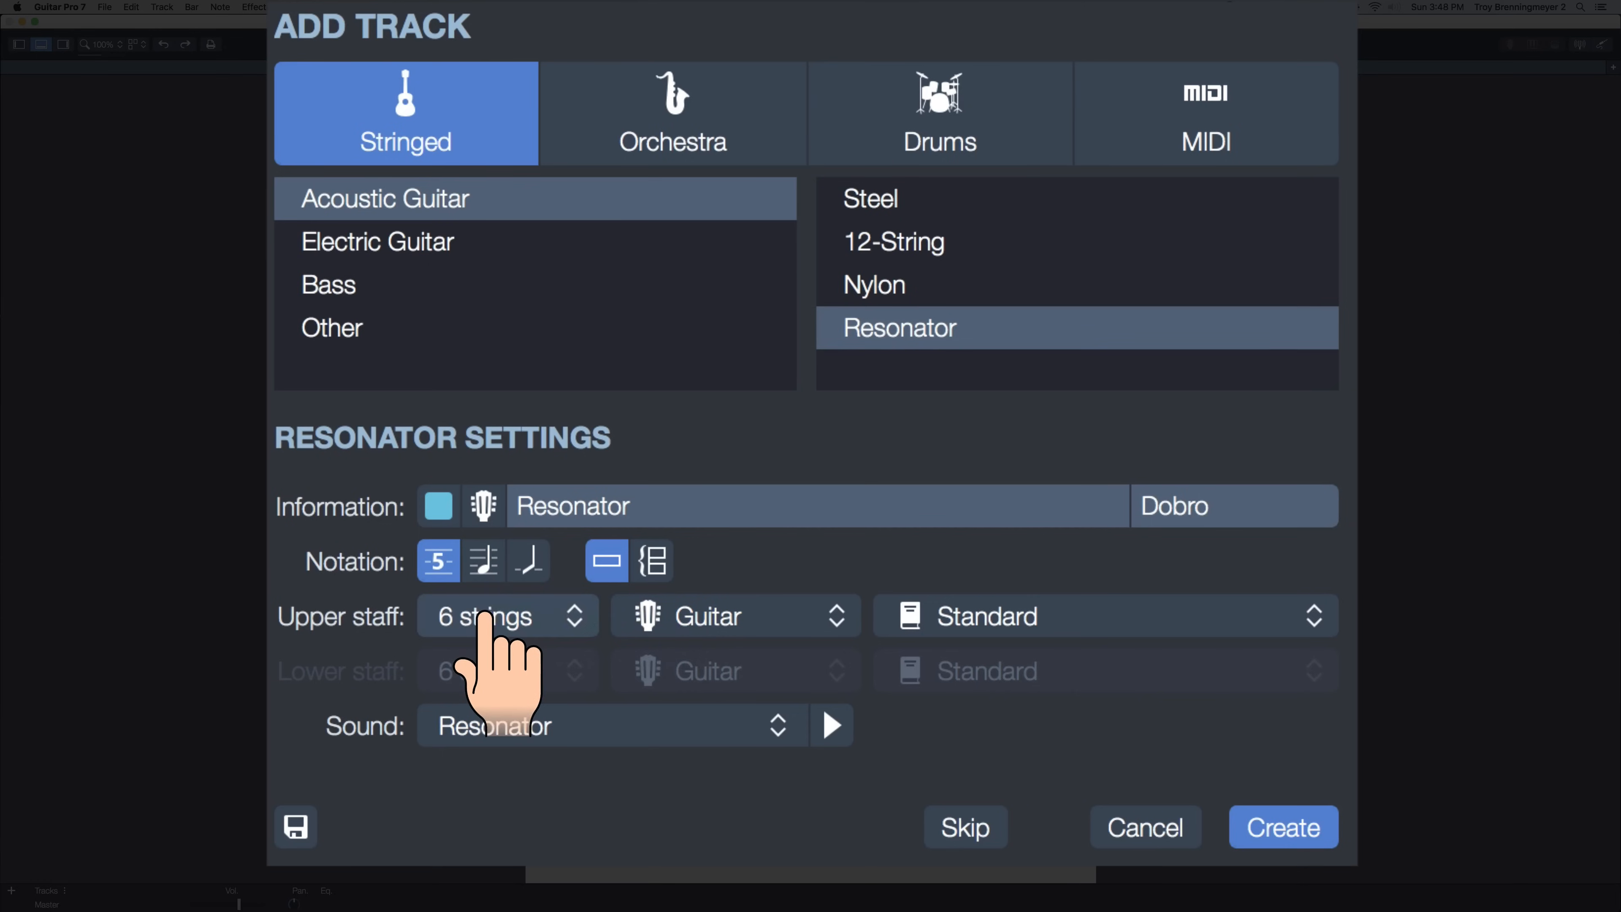
Step: Keep the upper staff as a 6-string guitar and set its tuning to Dobro Open G
mouse_move(469, 618)
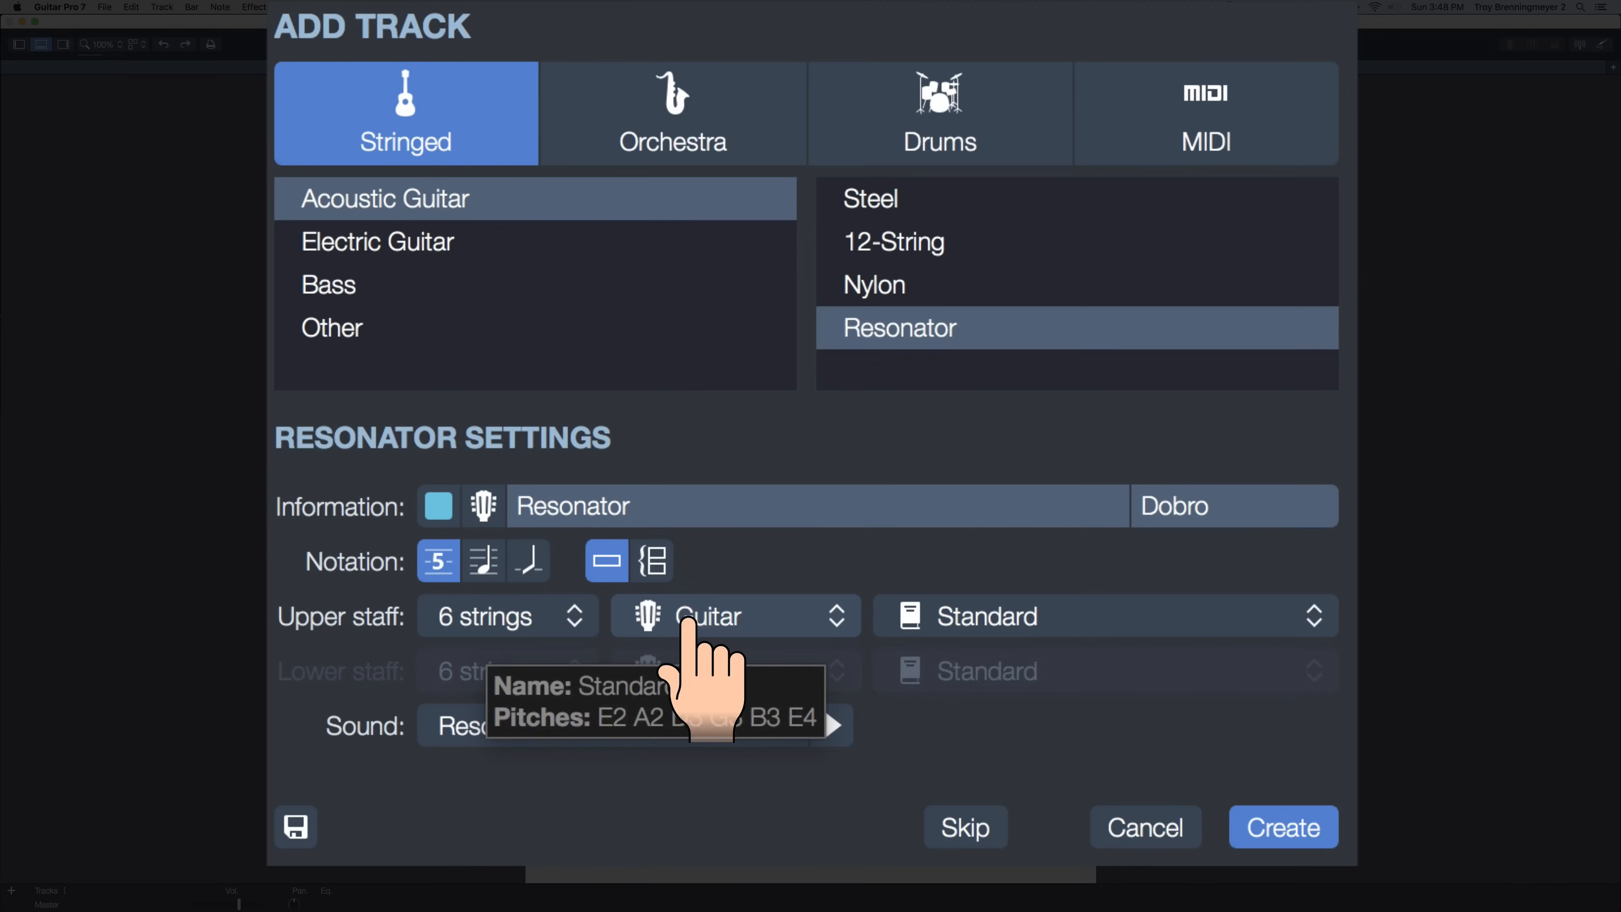
click(723, 617)
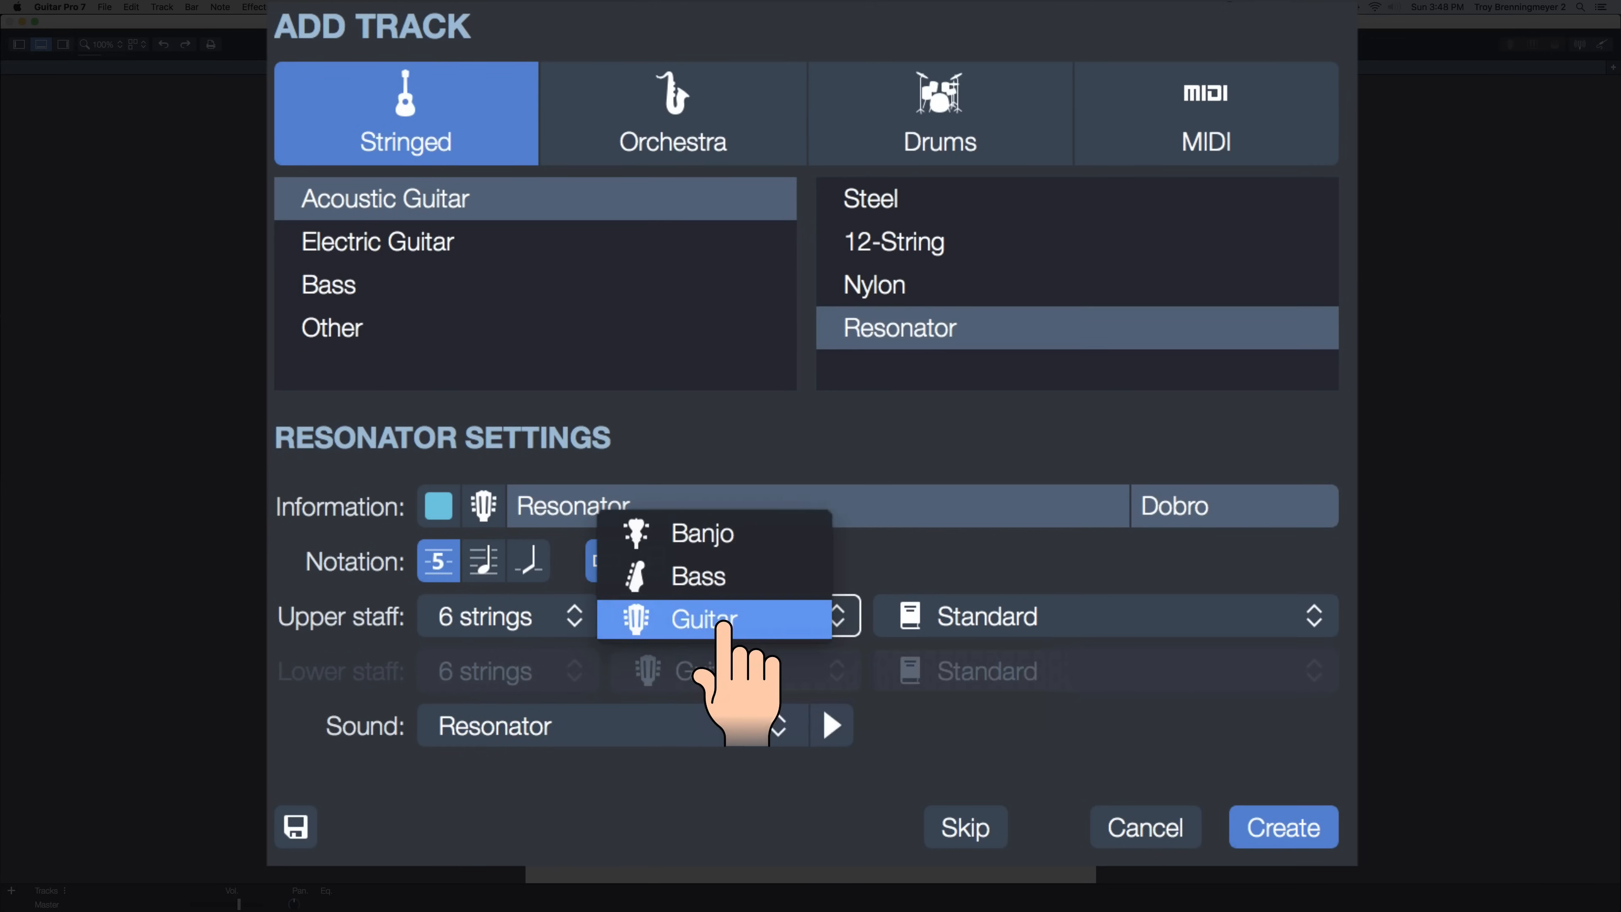
click(901, 554)
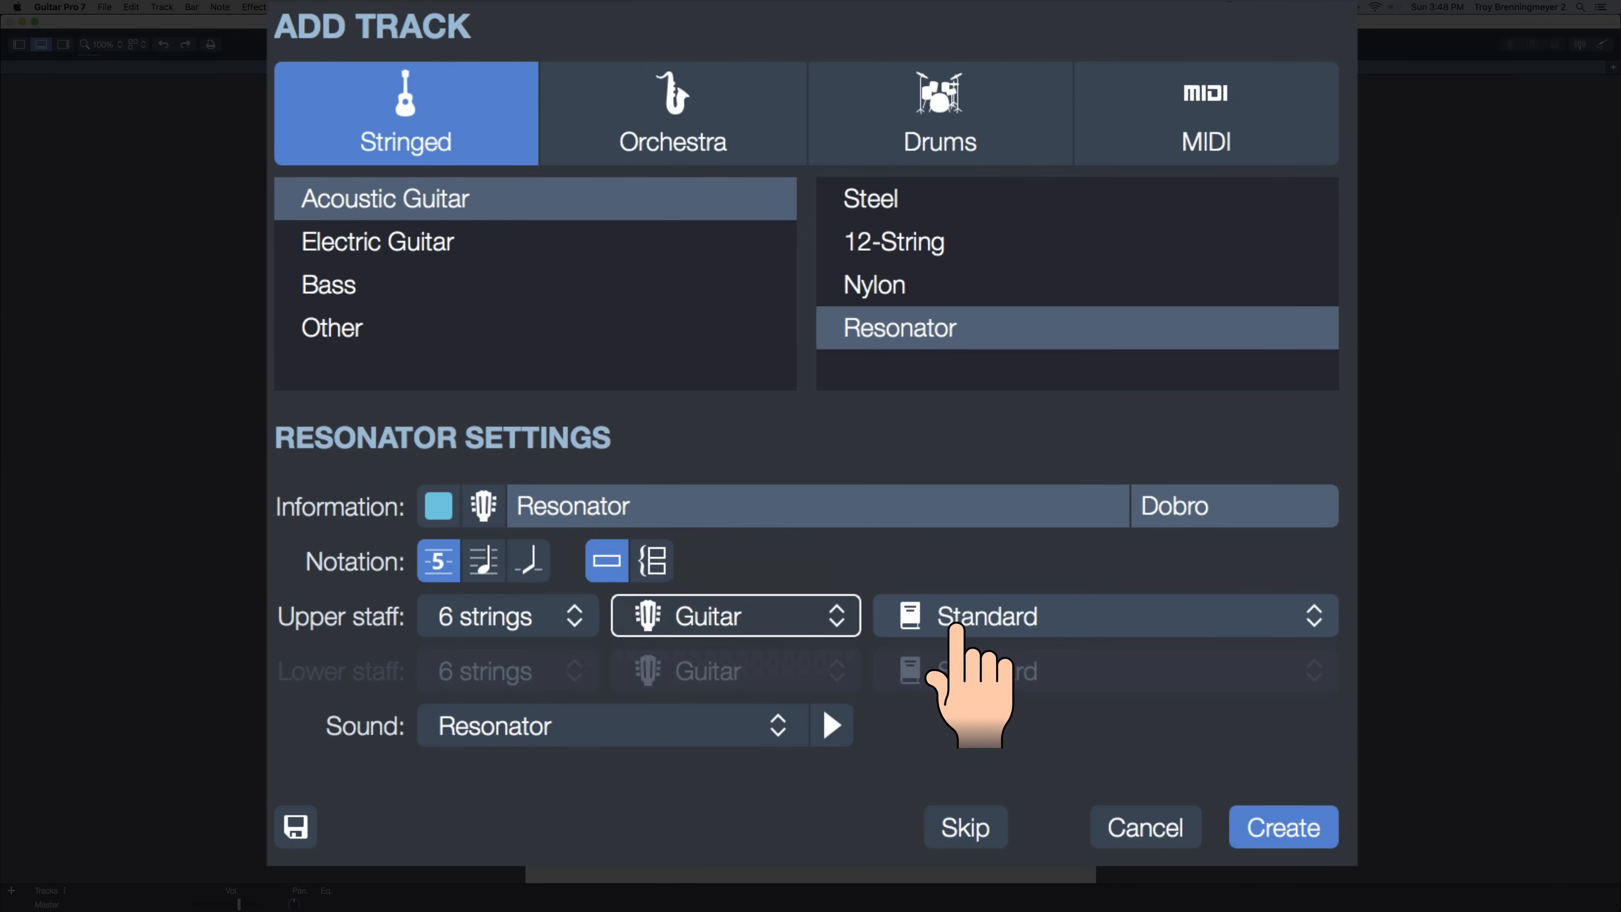
mouse_move(961, 628)
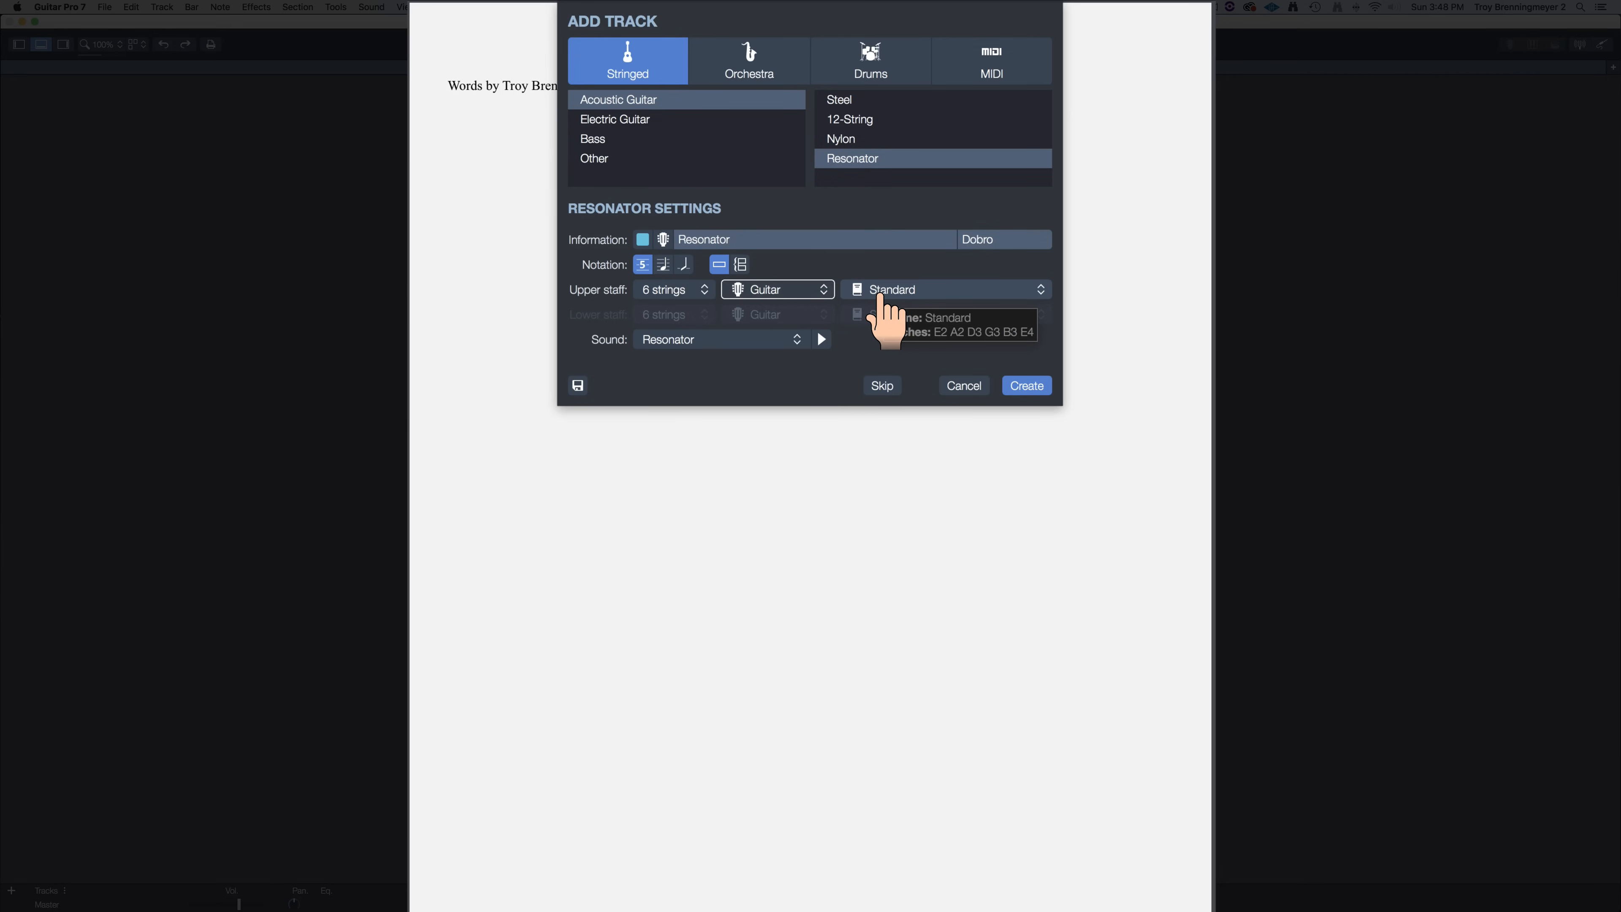
click(885, 318)
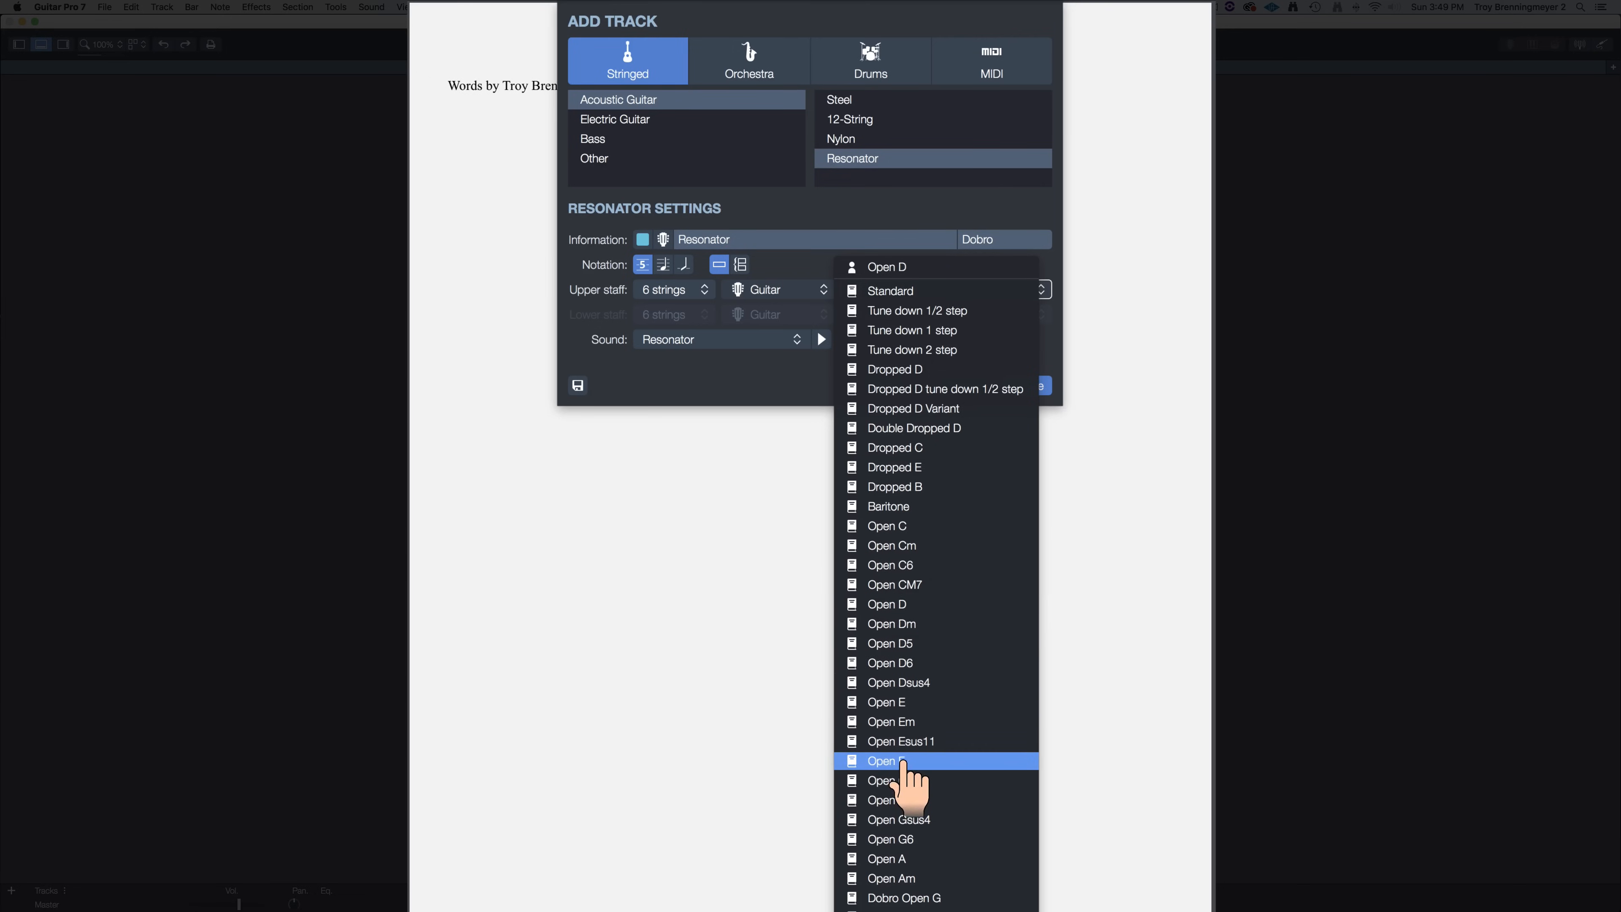
click(902, 898)
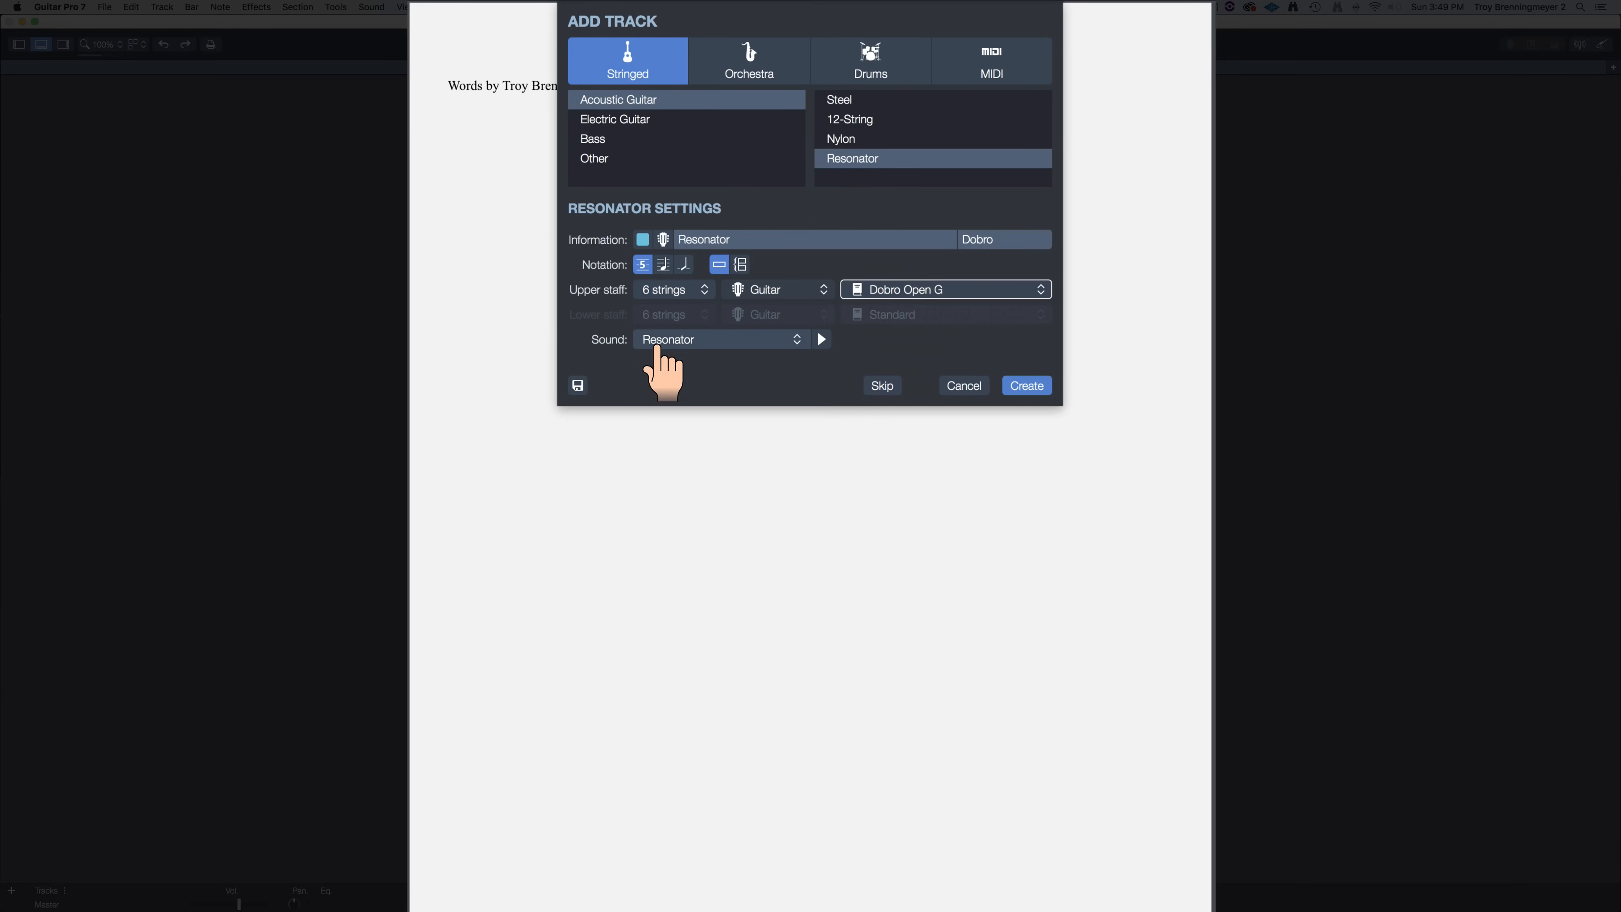
Step: Preview the Resonator sound and create the track
click(821, 339)
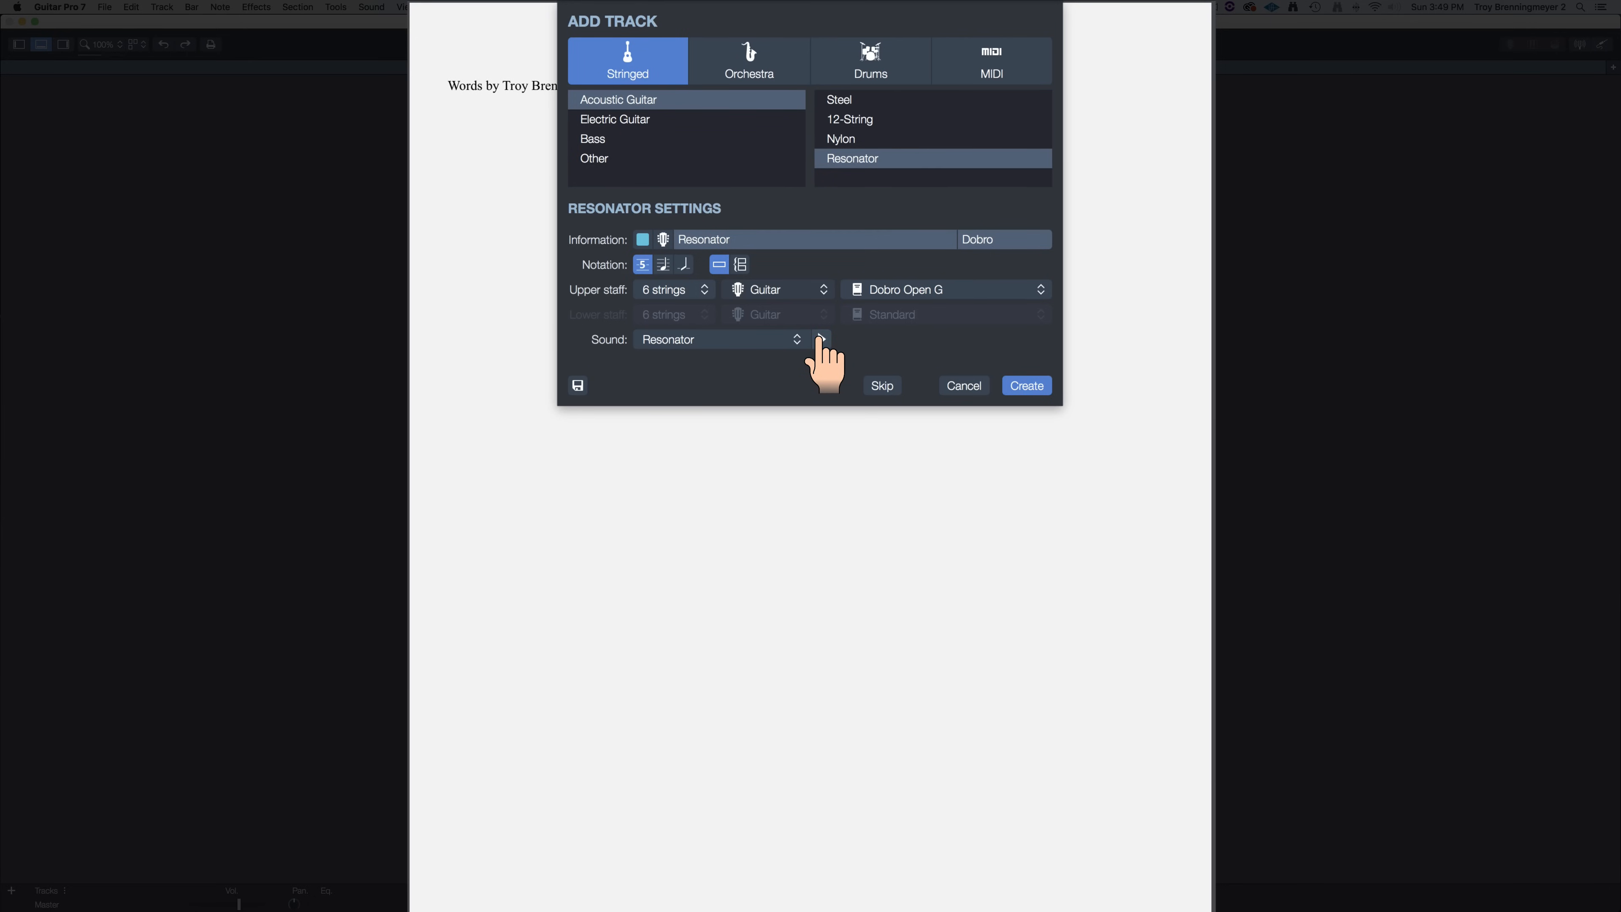
click(1034, 386)
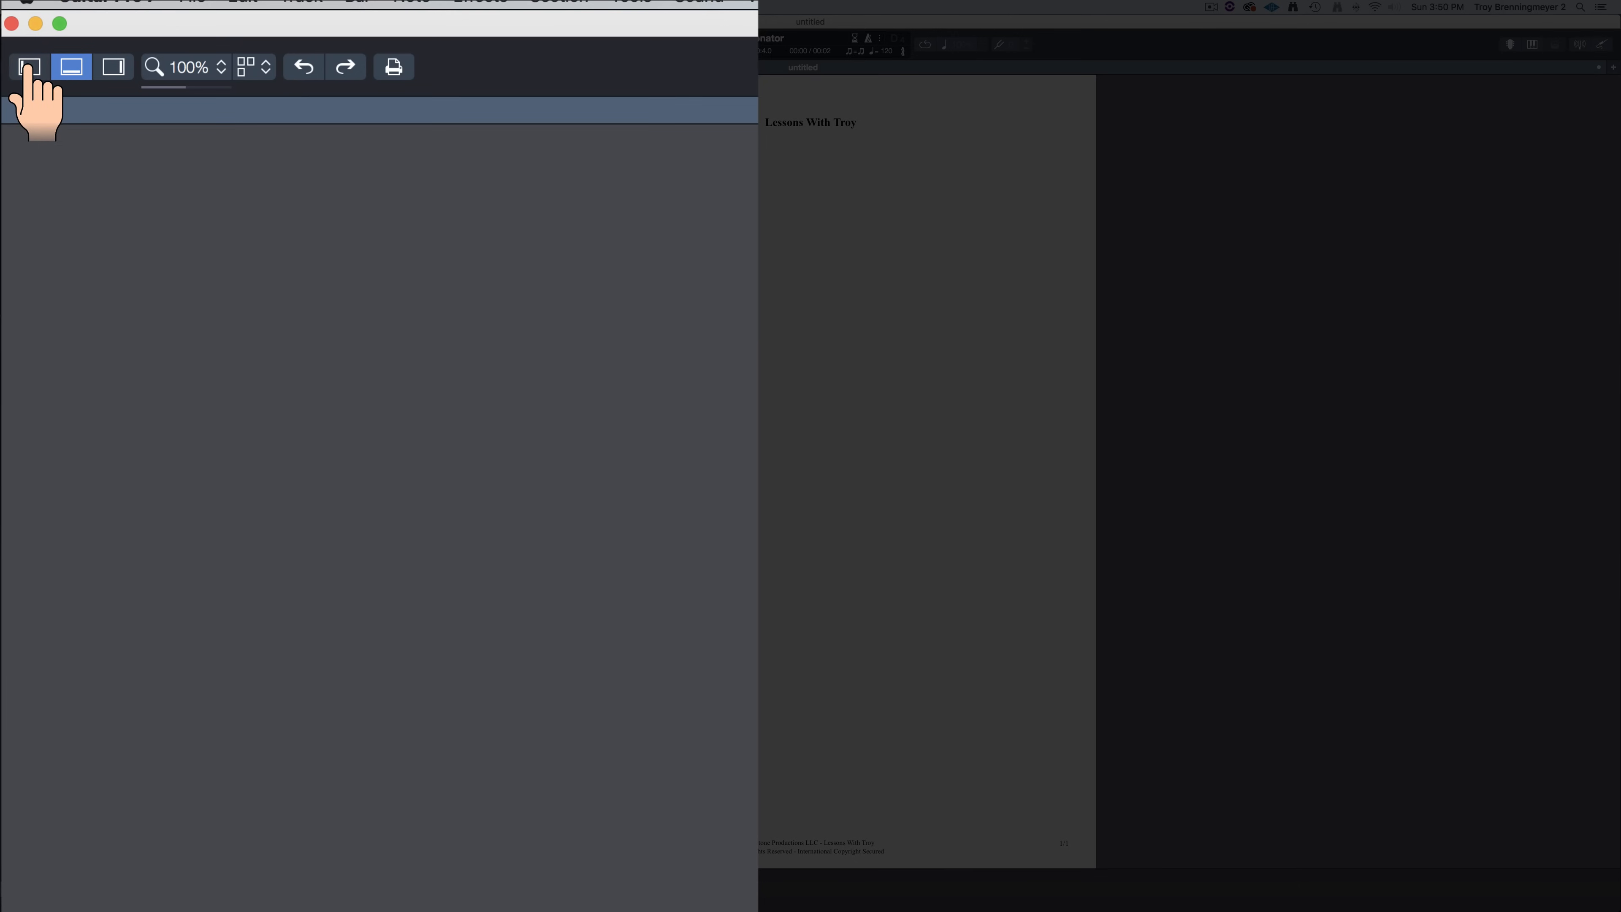
Step: Show the notation editing palette and the song and track inspector beside the score
click(28, 66)
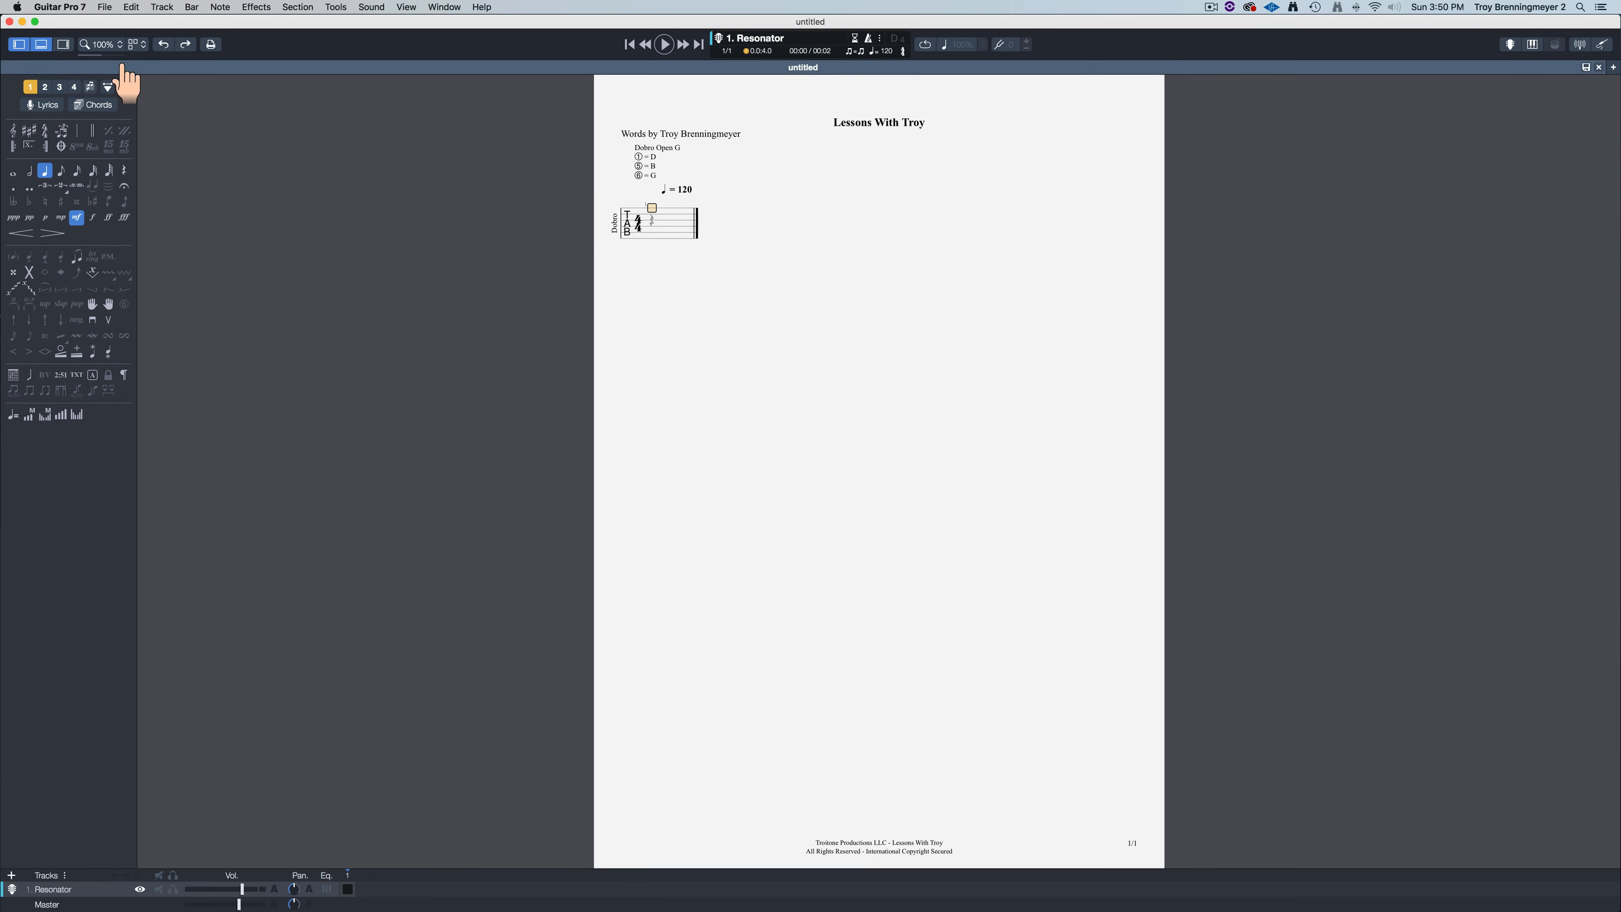
click(63, 45)
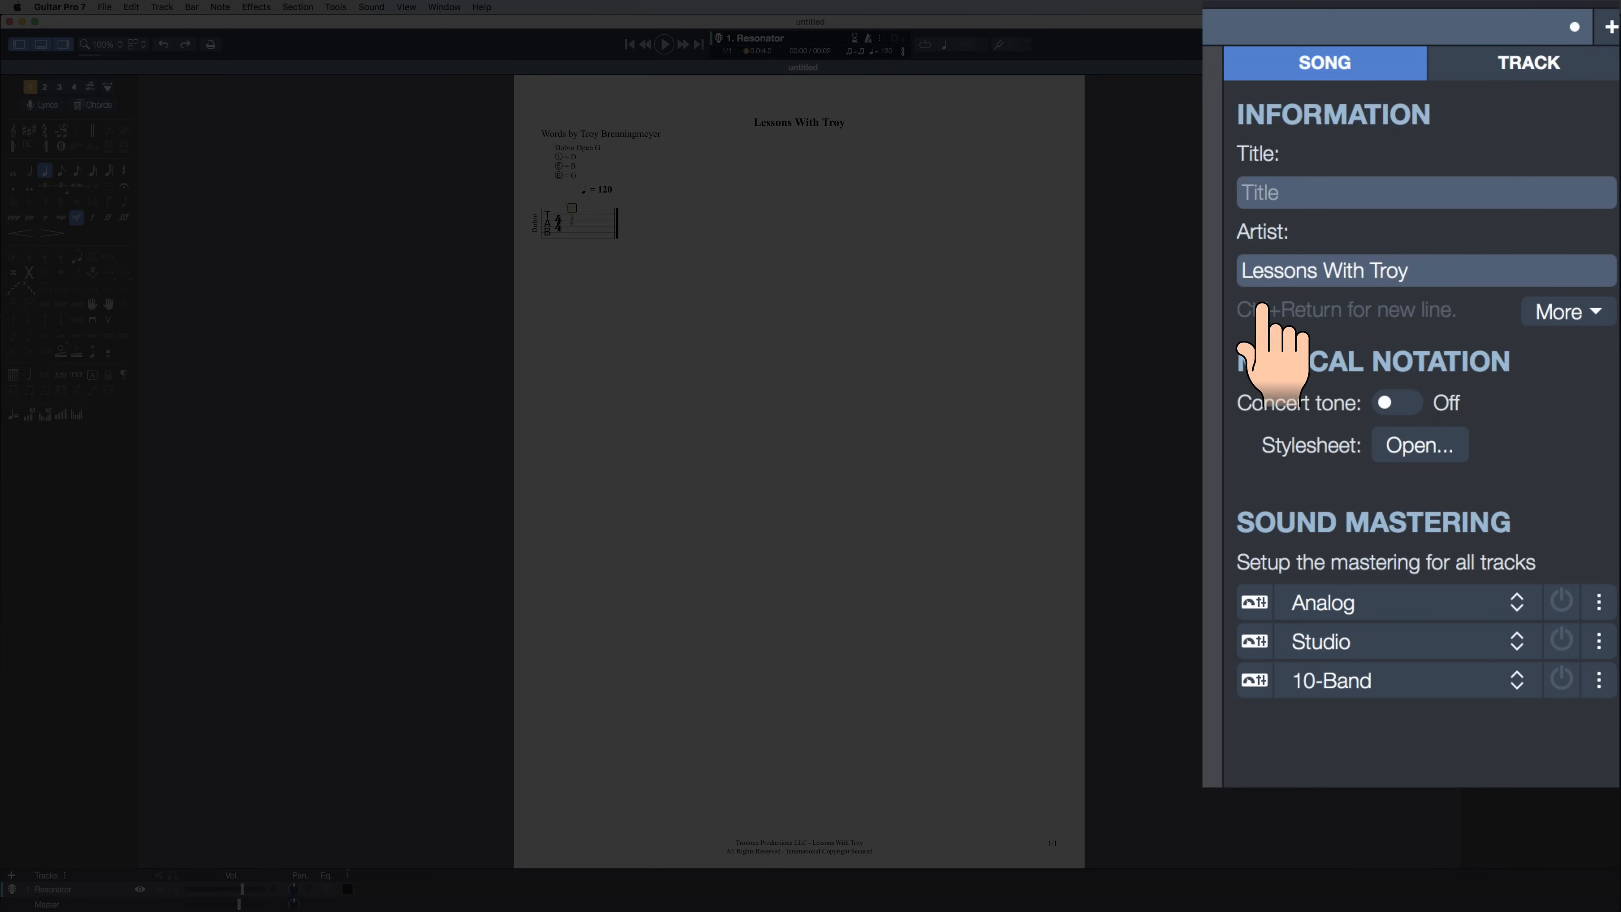
Step: Expand the song information to all its fields and set the title to Test
click(1576, 311)
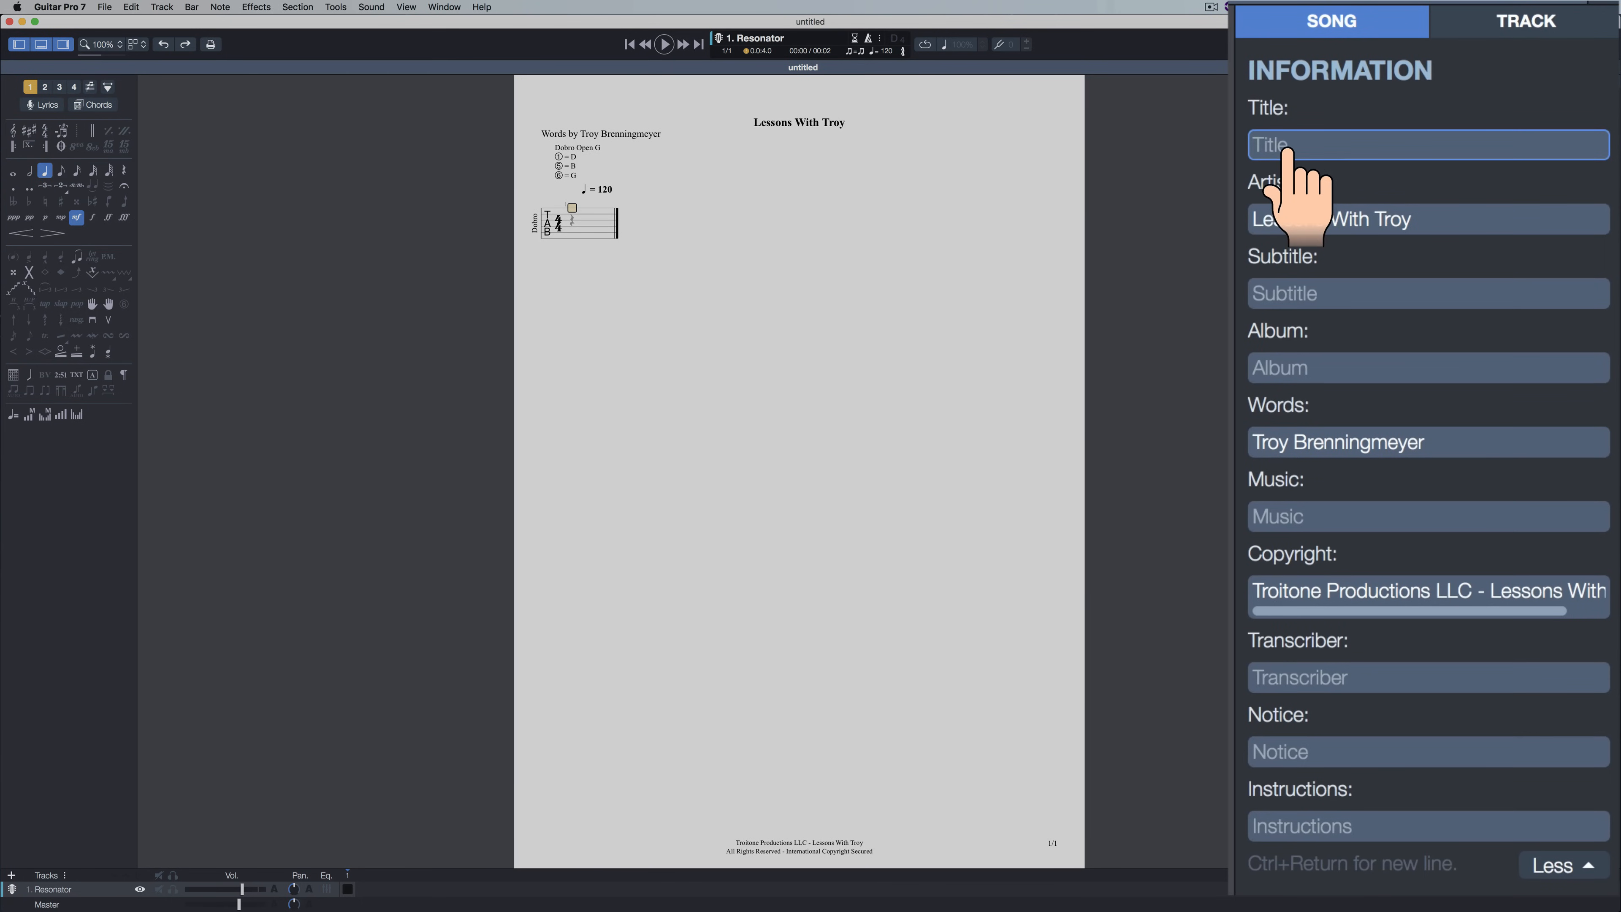
click(1287, 151)
text(Test)
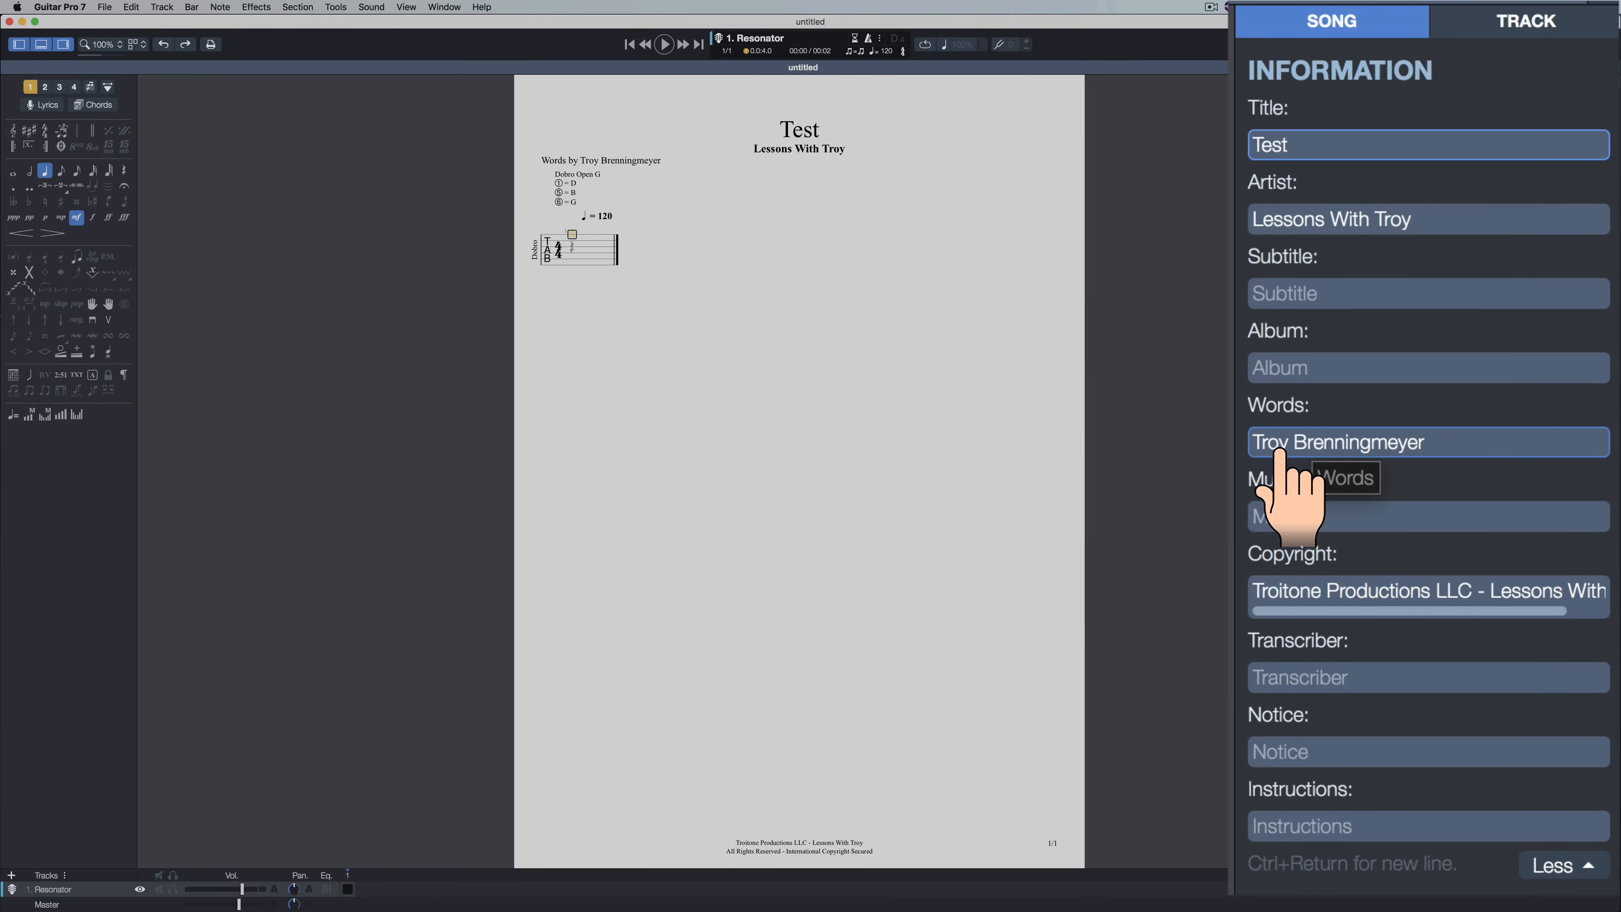
Step: Clear the Words credit and enter the composer's full name as the Music credit
click(1296, 450)
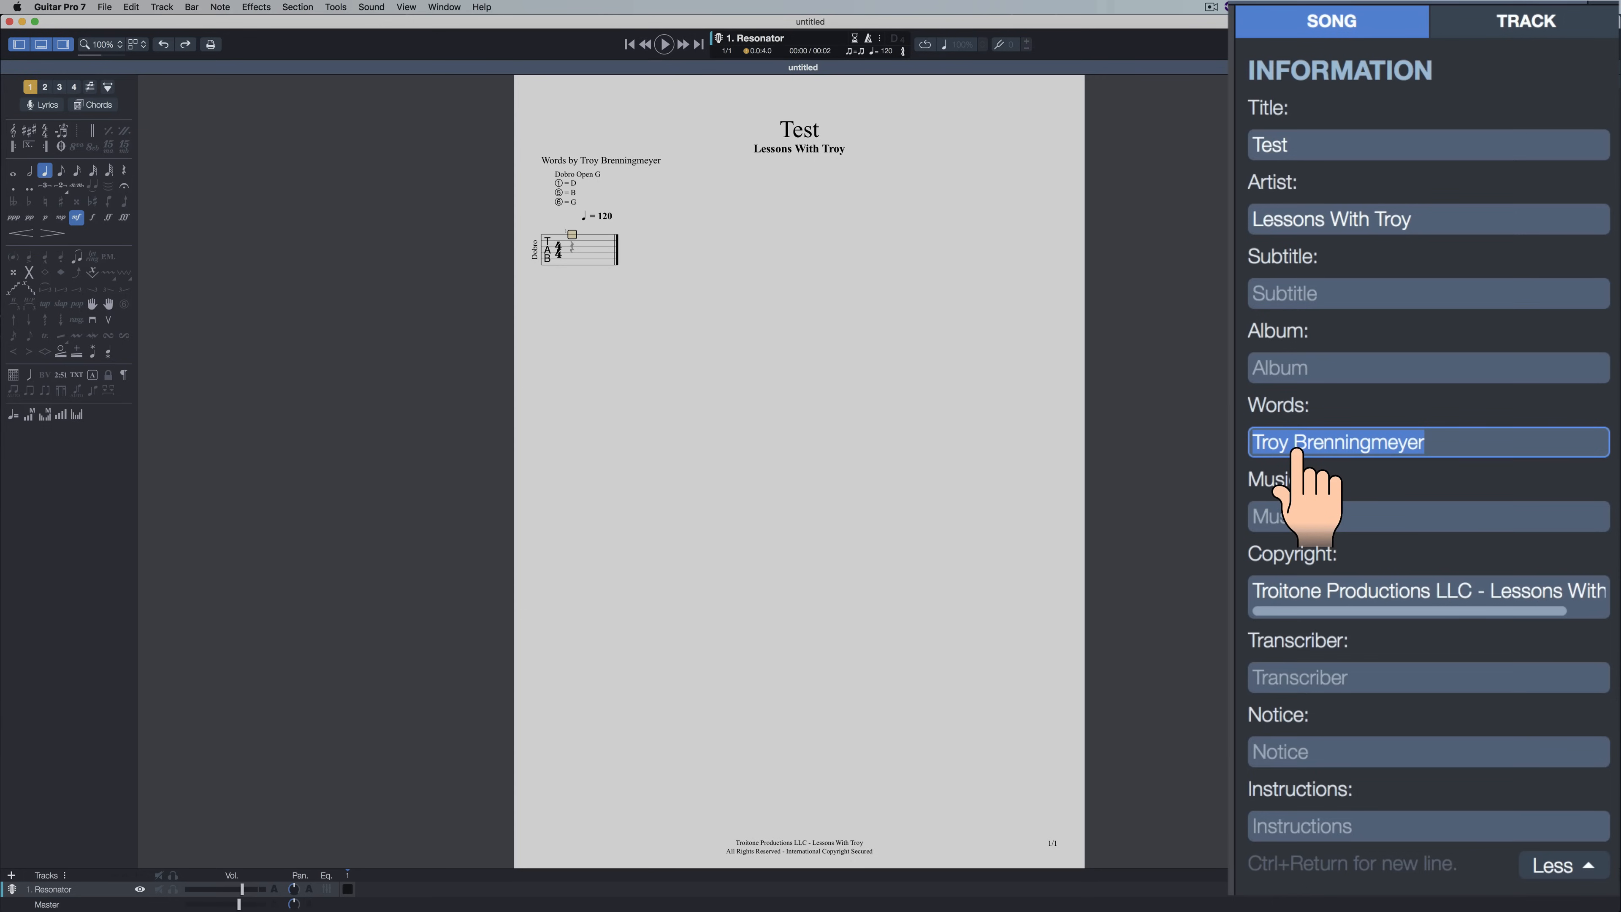
key(BackSpace)
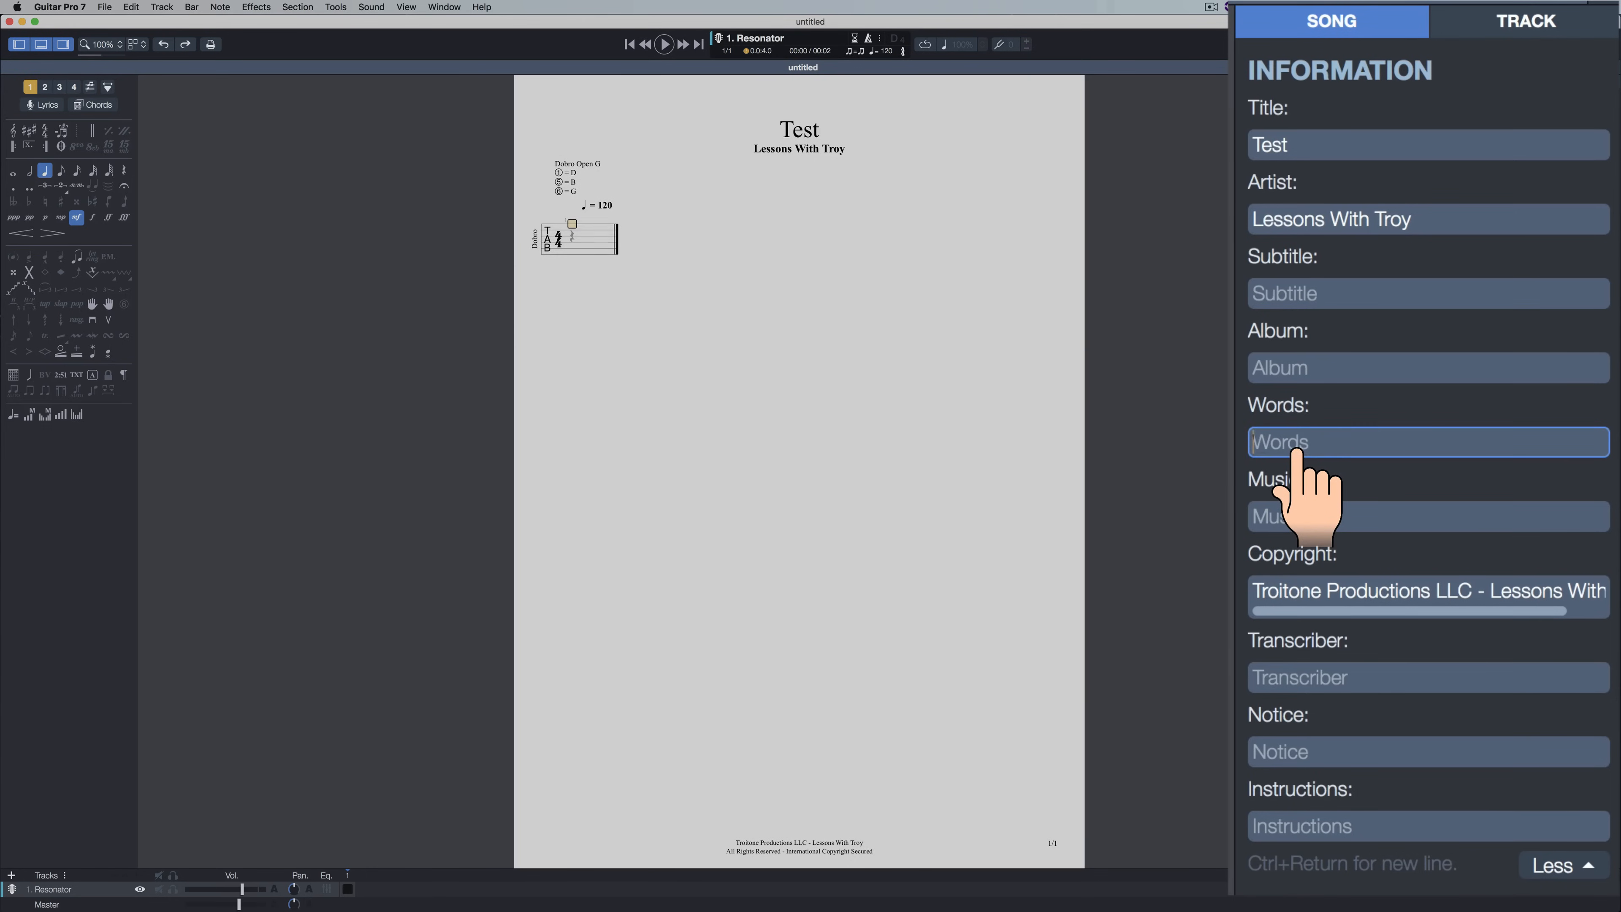
click(1297, 510)
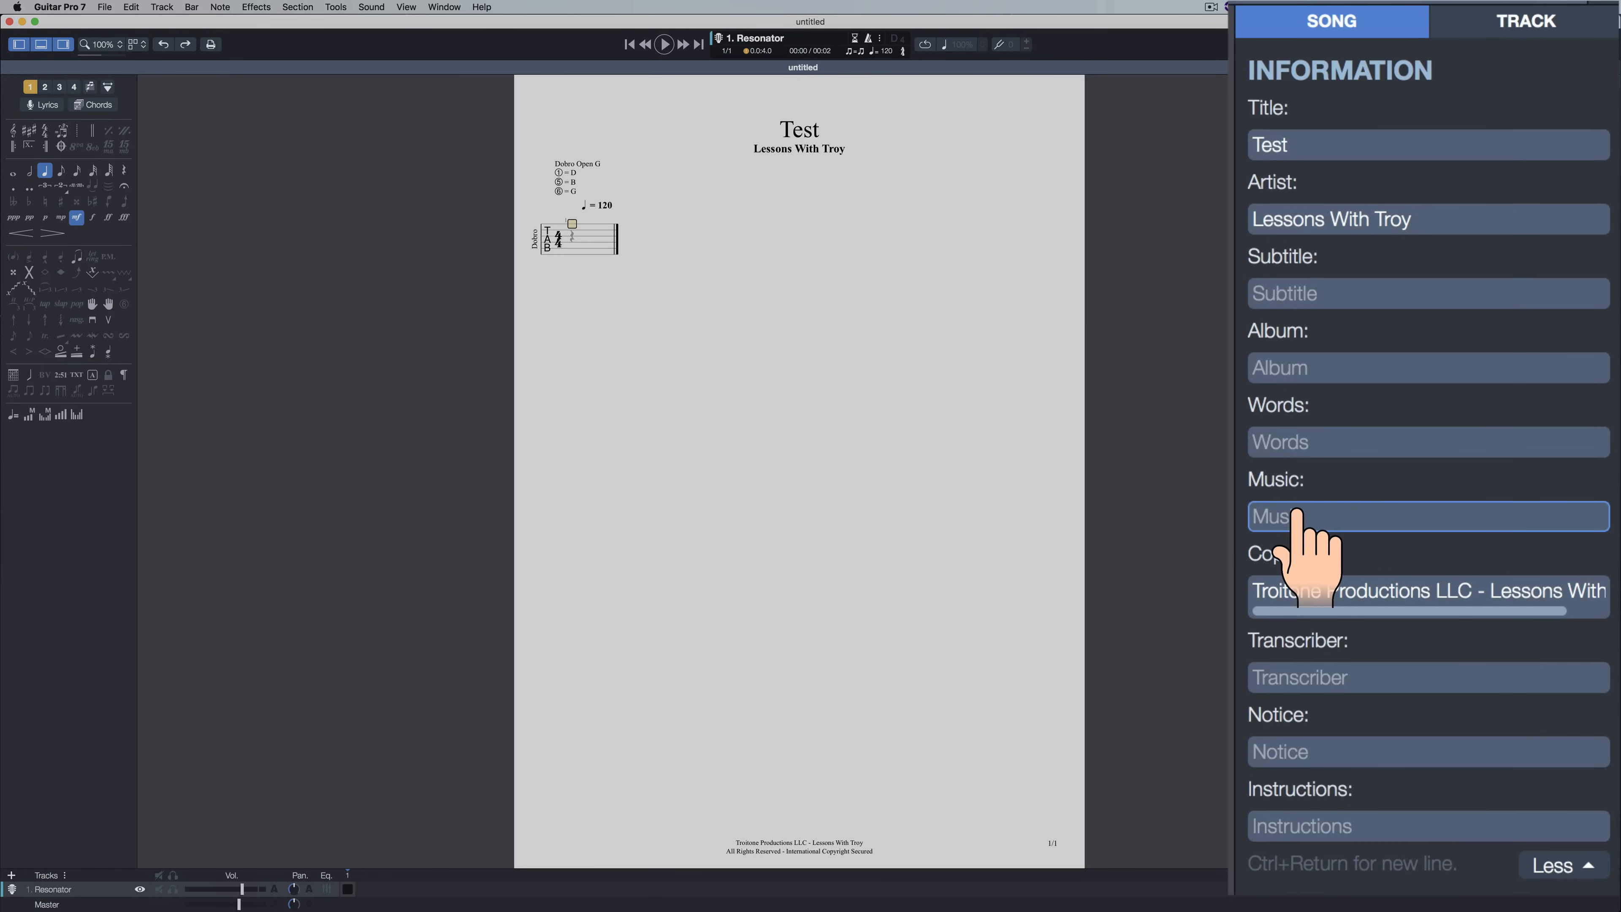
text(Troy Brenningmeyer)
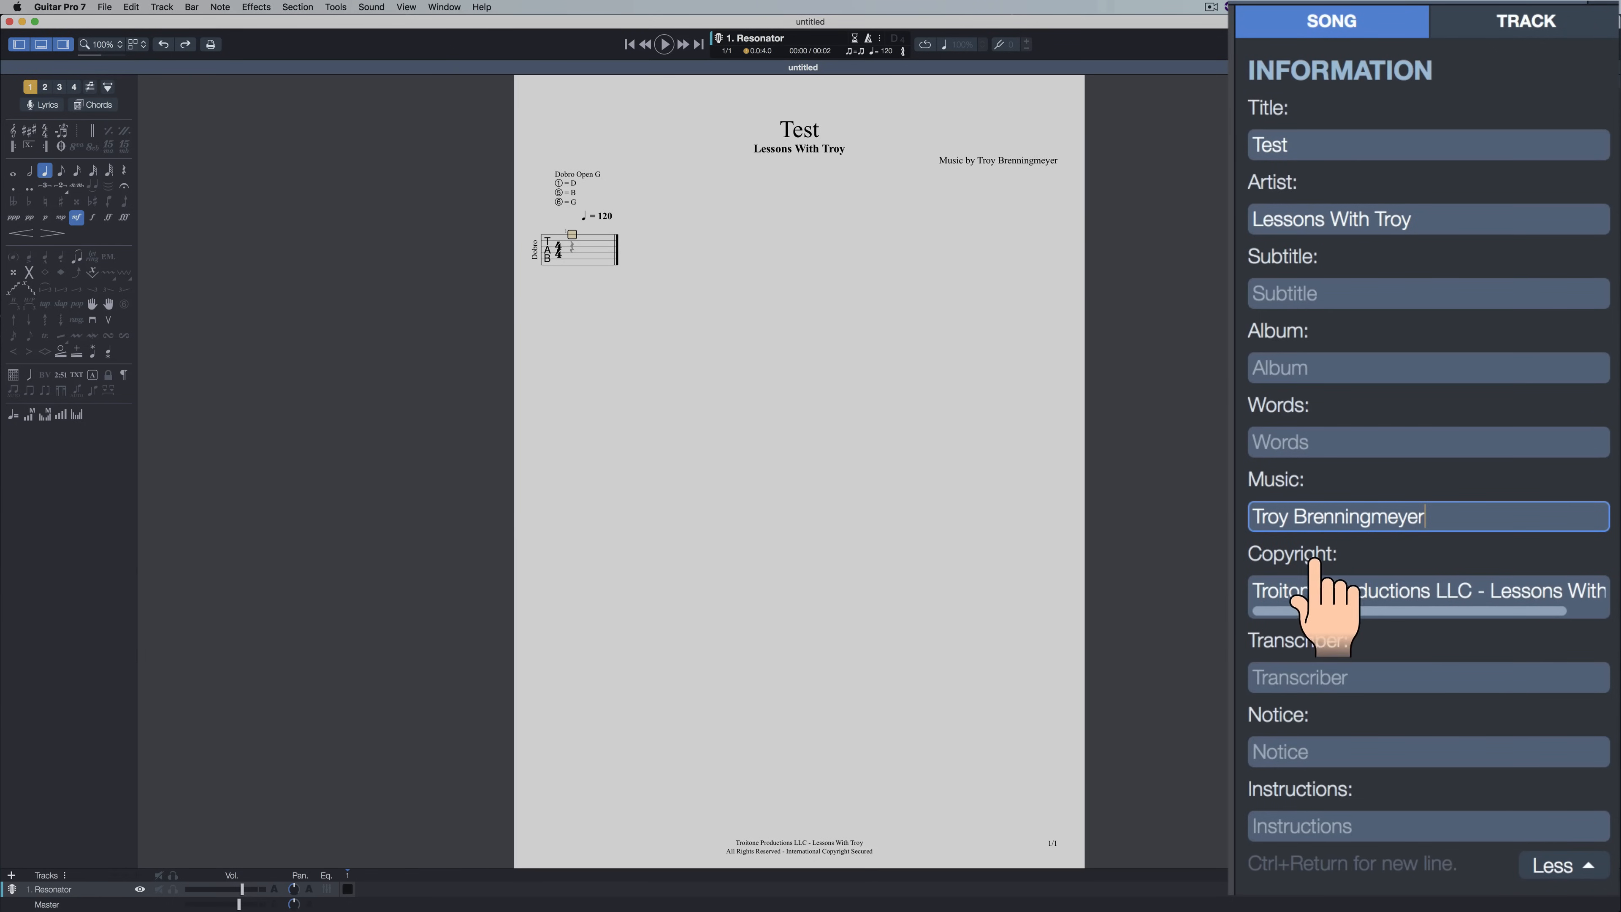
Step: Review the song's copyright text and the track's settings, and return to the song settings
click(1375, 597)
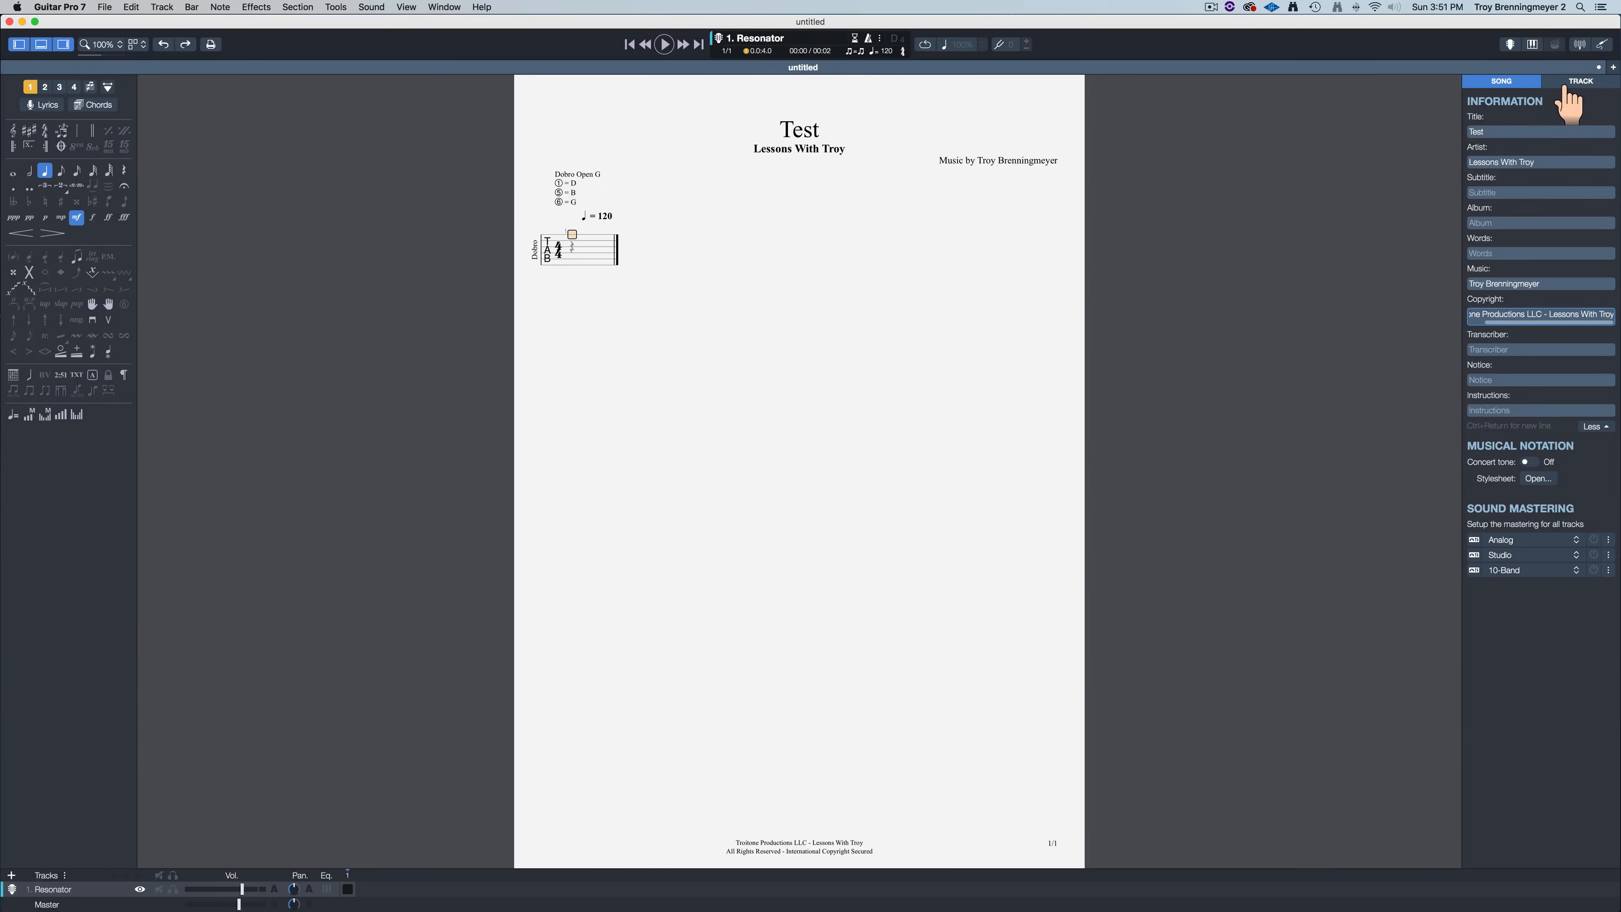
click(1573, 81)
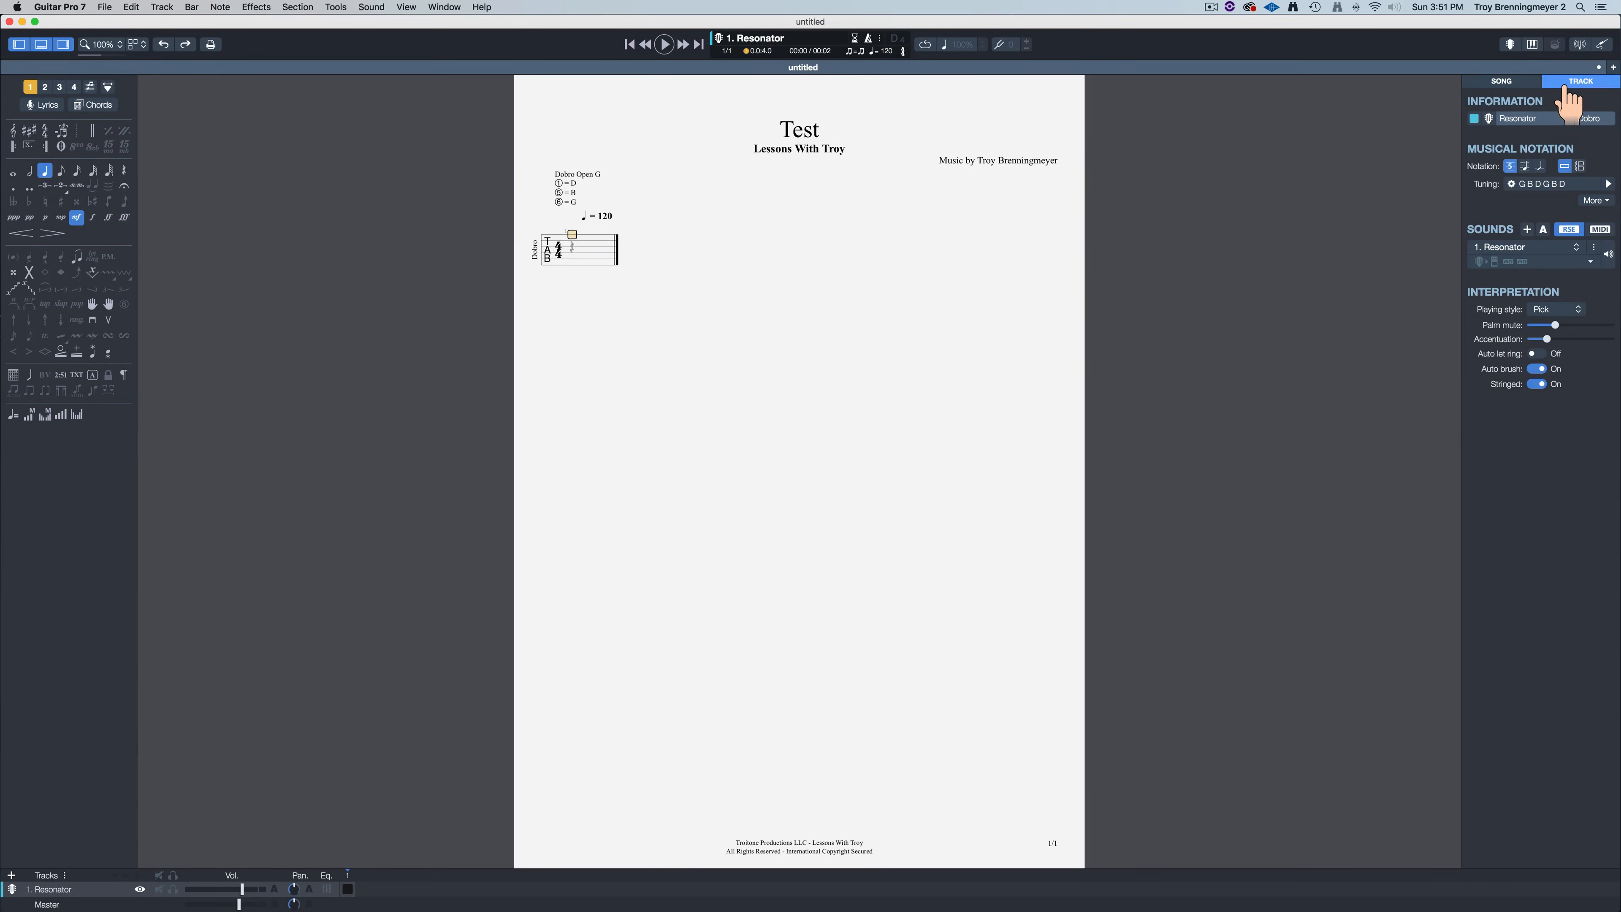
click(1510, 83)
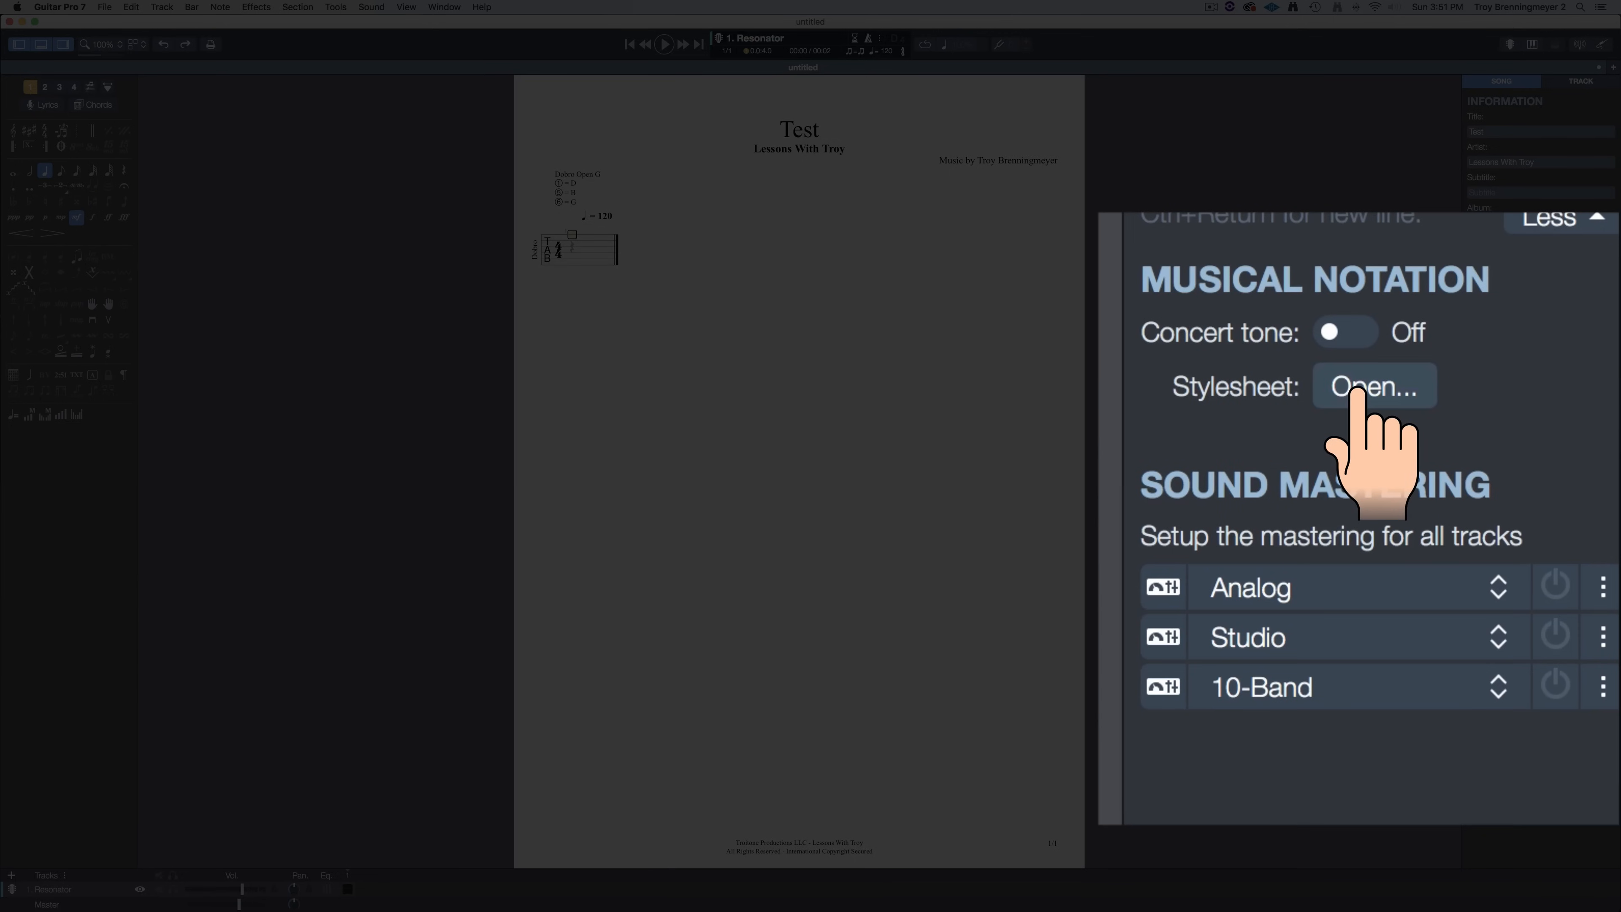
Step: Open the score's stylesheet, look through all its categories, and return to the page and score format settings
click(1357, 391)
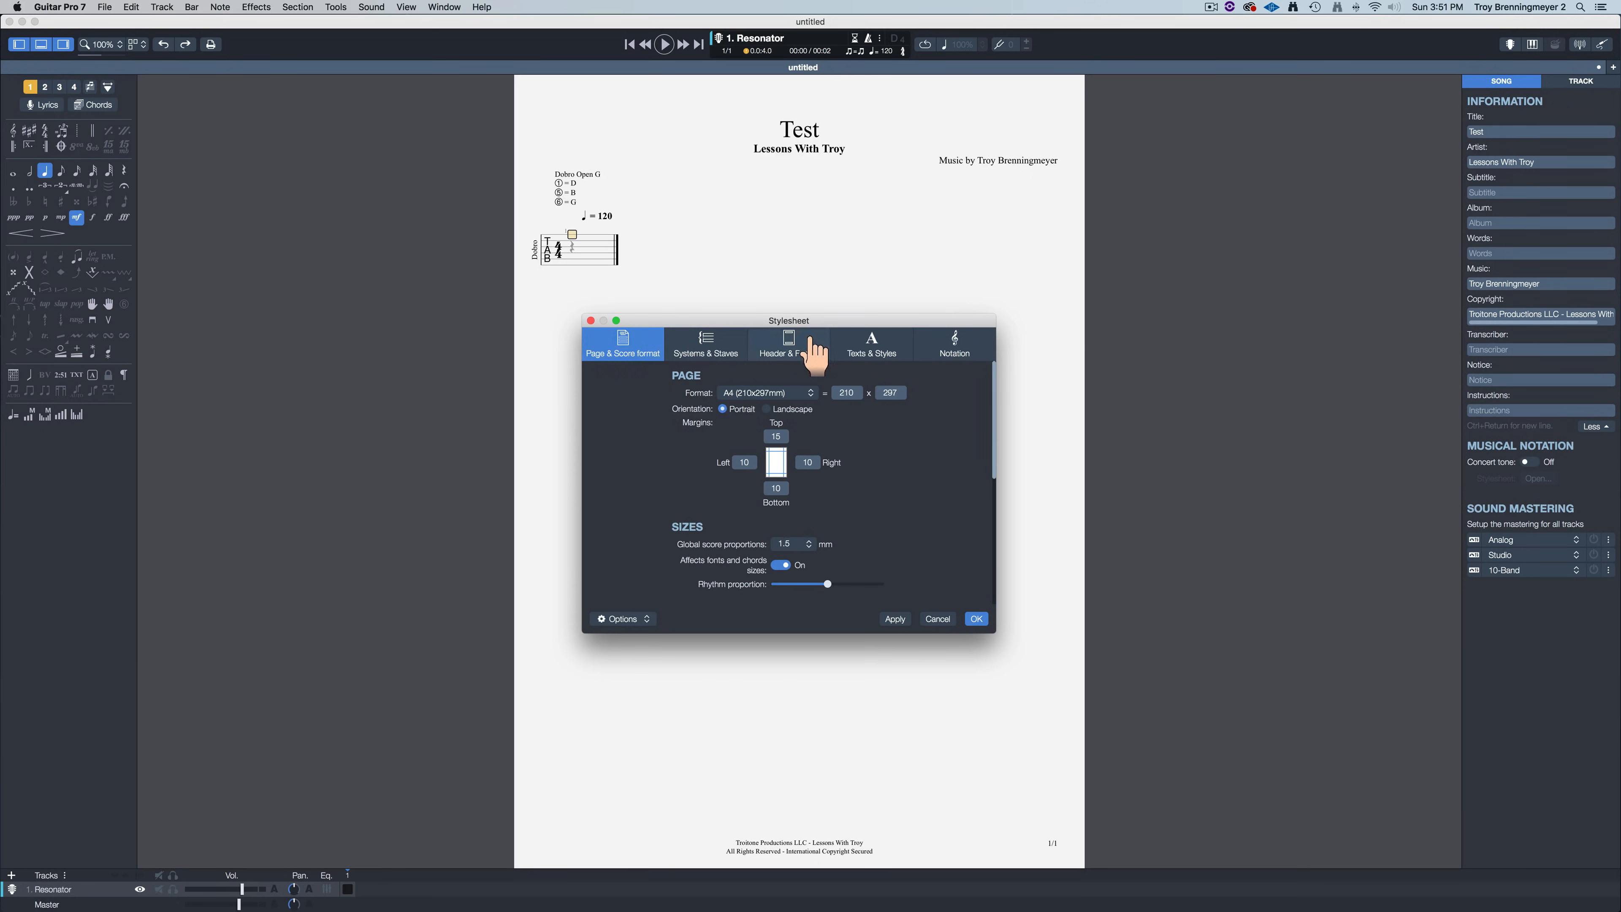
click(712, 351)
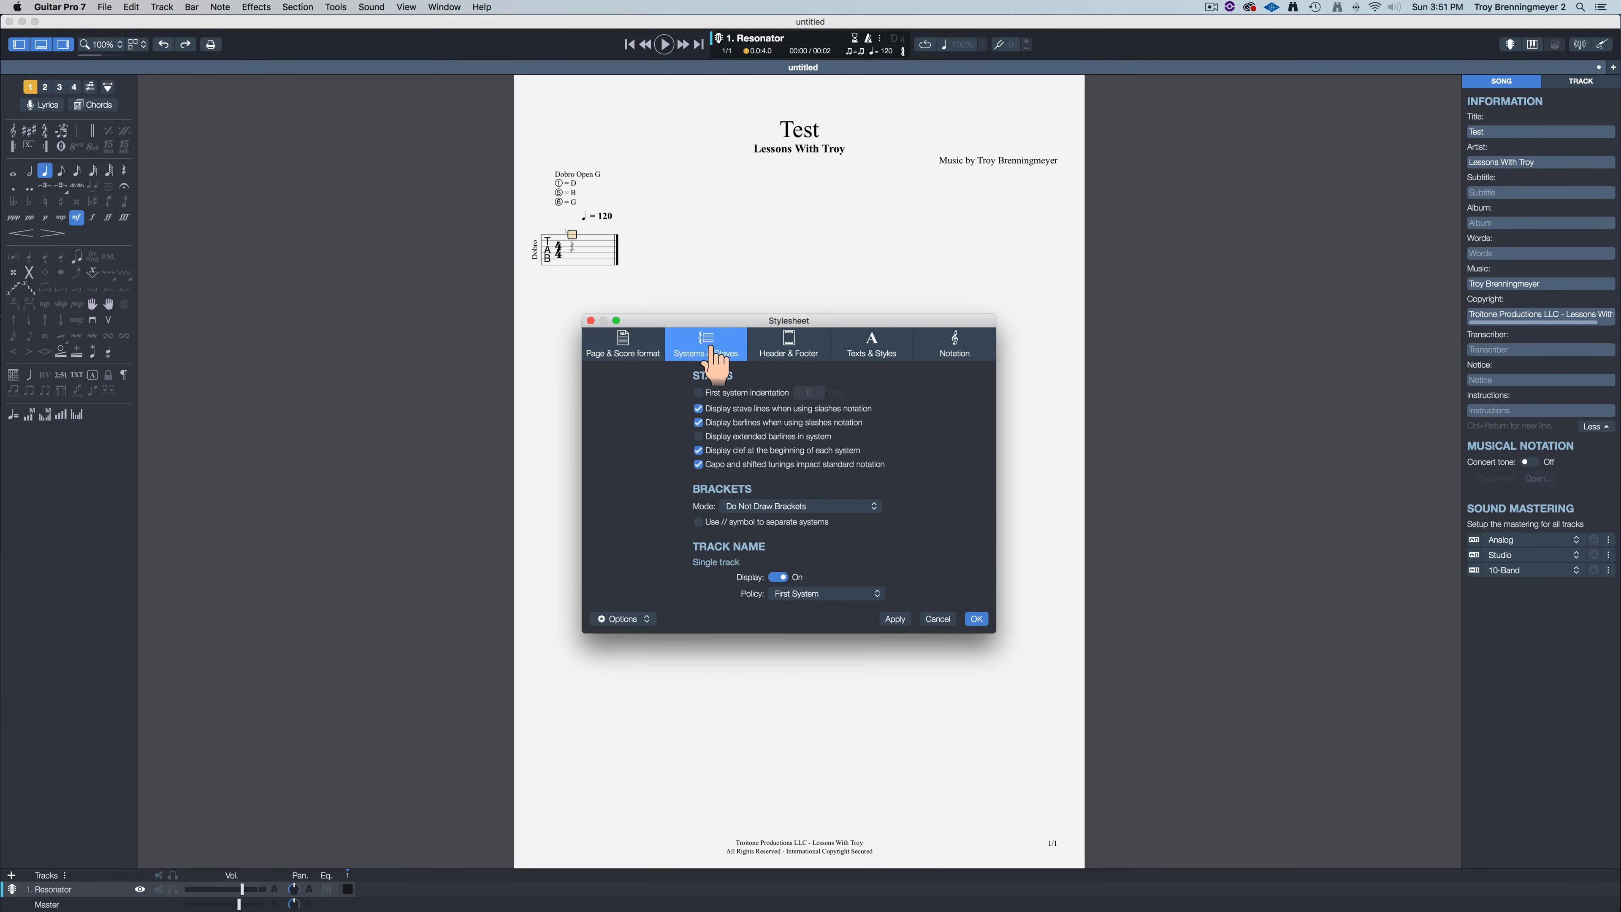
click(799, 357)
click(874, 348)
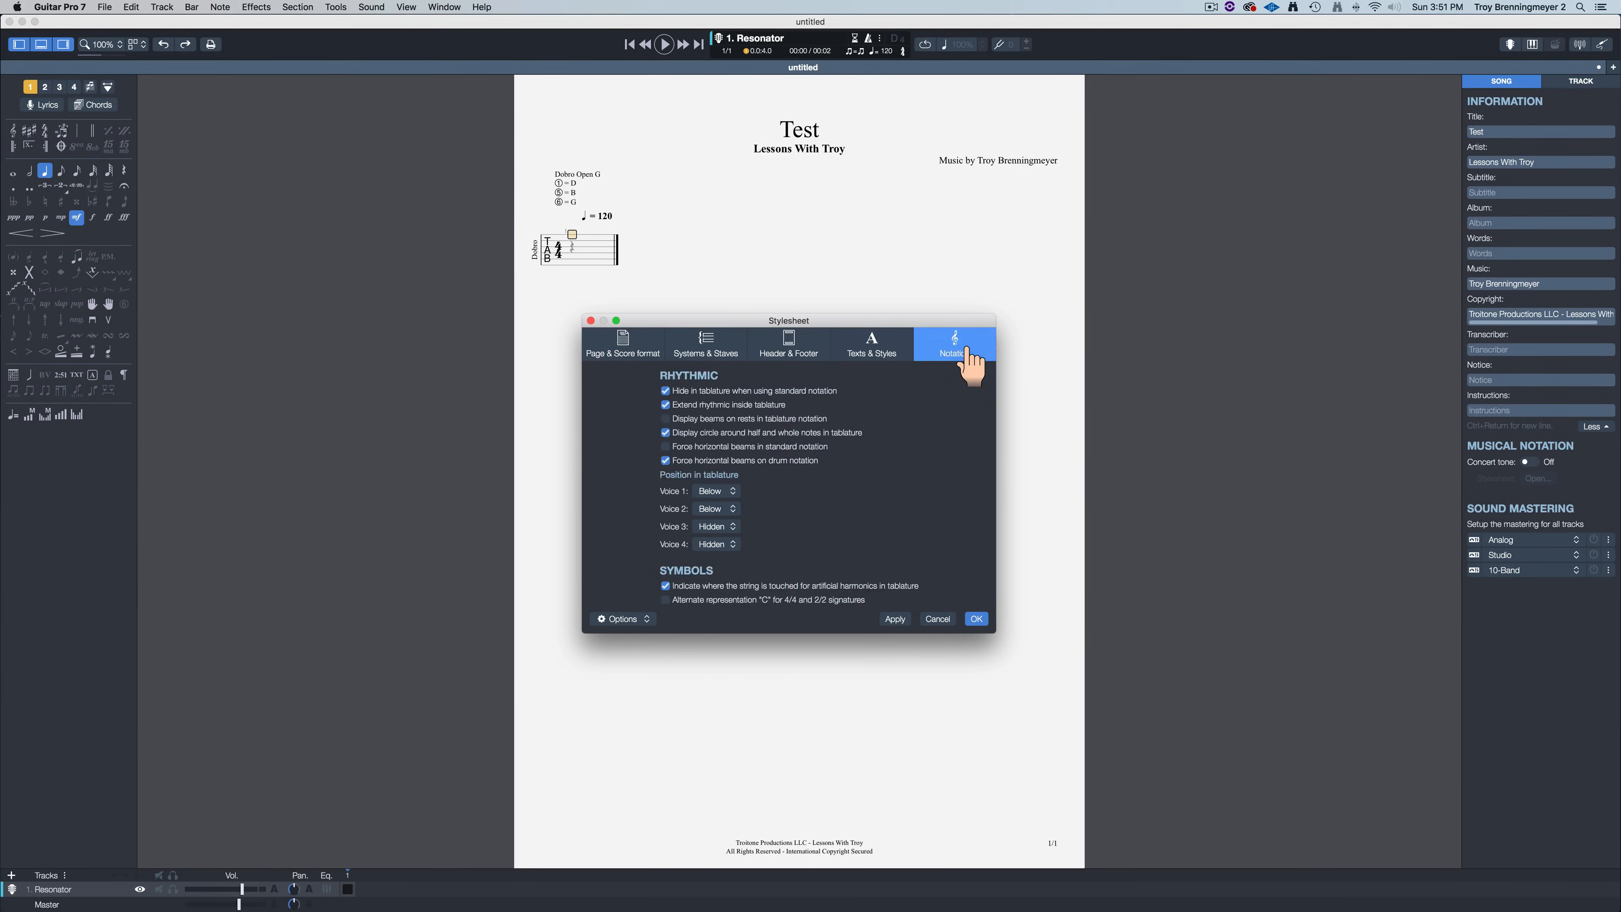
click(954, 348)
click(454, 220)
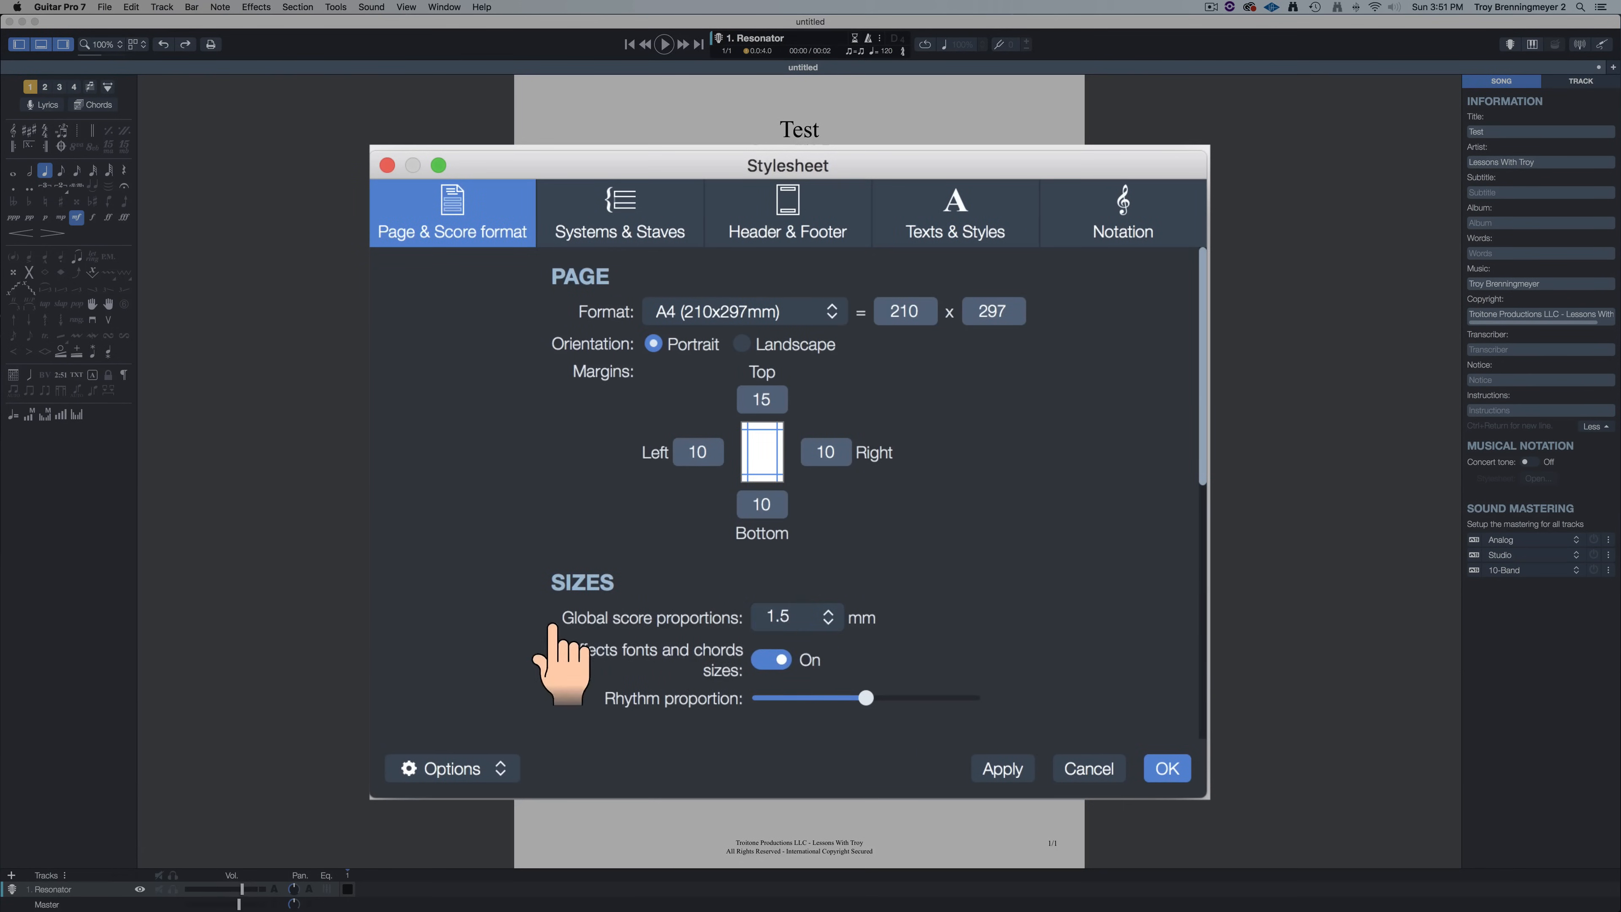
Step: Set the stylesheet's global score proportions to 1.98 mm and apply the change to the score
click(828, 614)
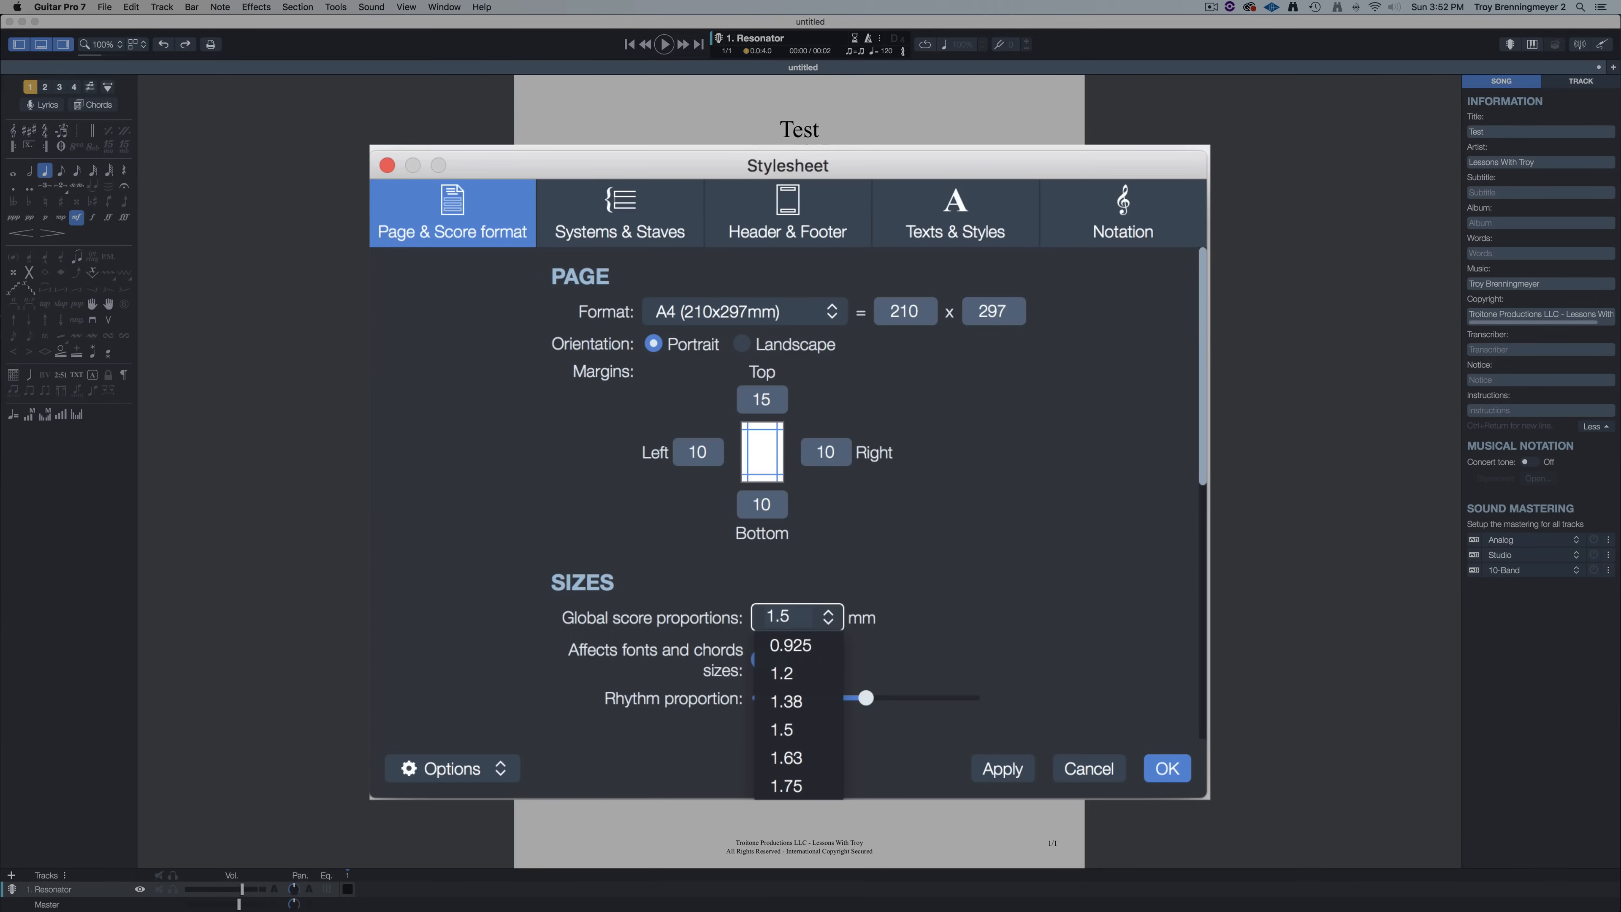
click(580, 680)
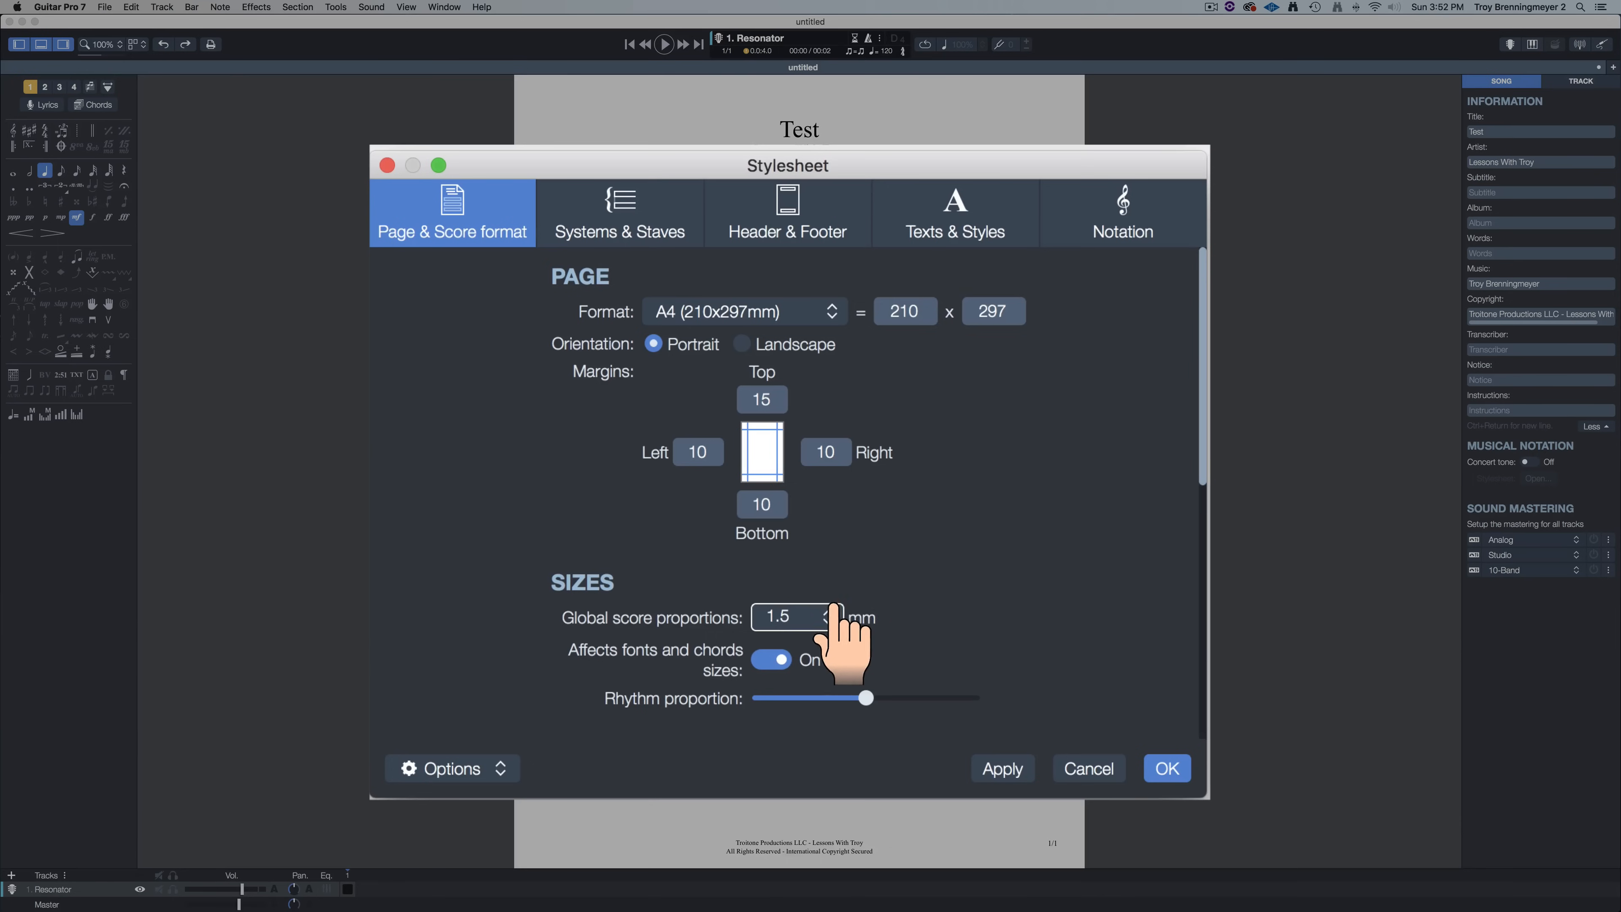
click(822, 622)
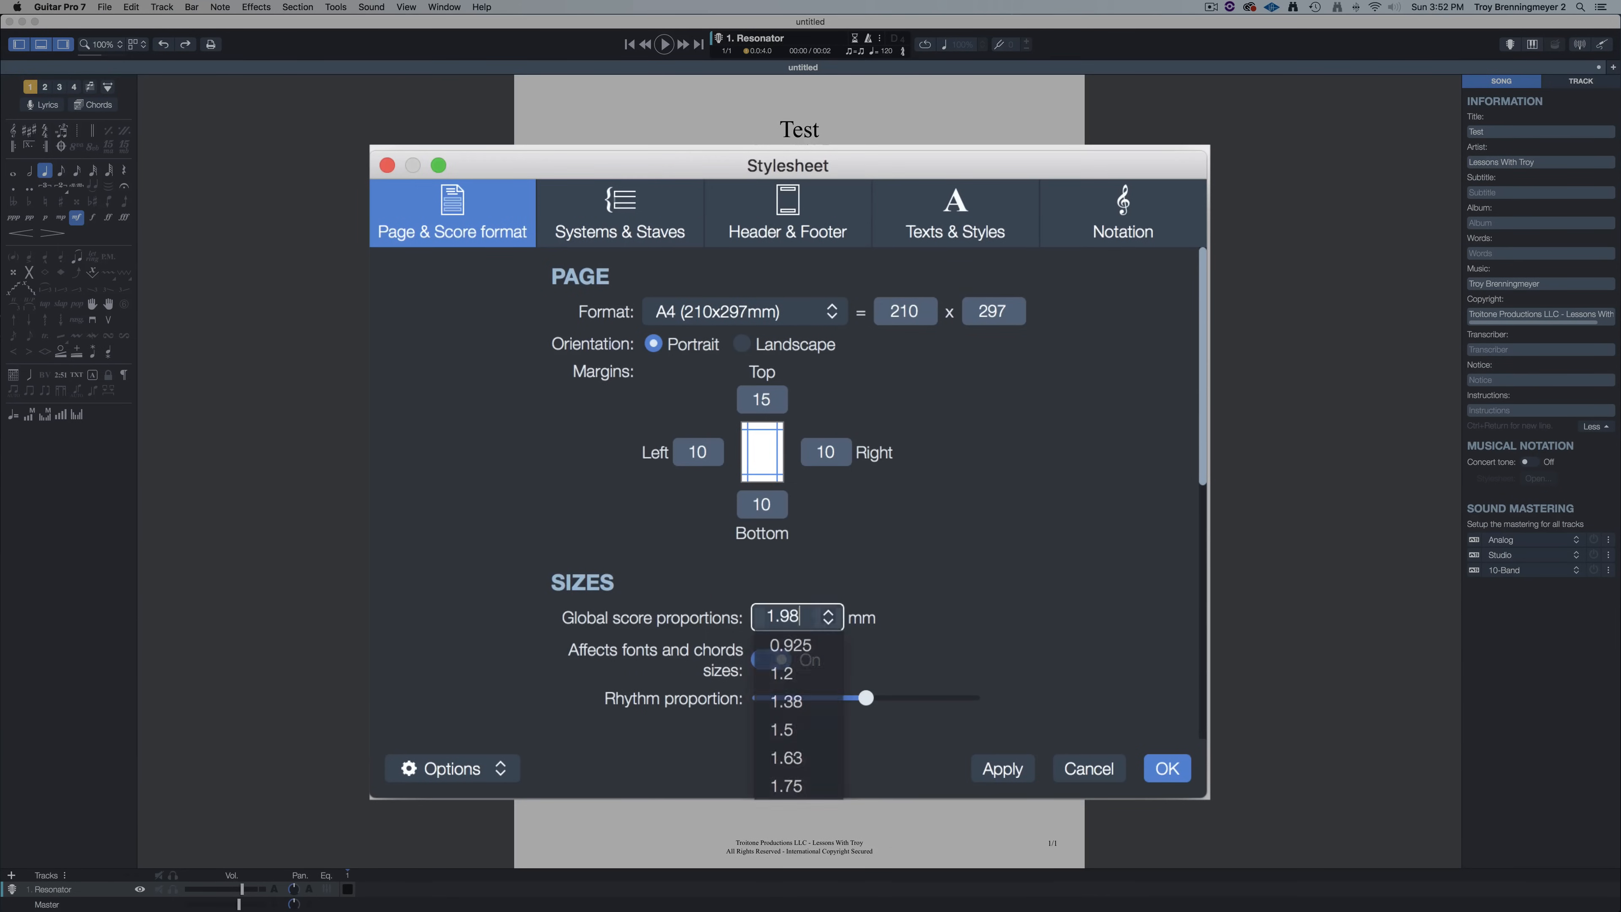
click(791, 842)
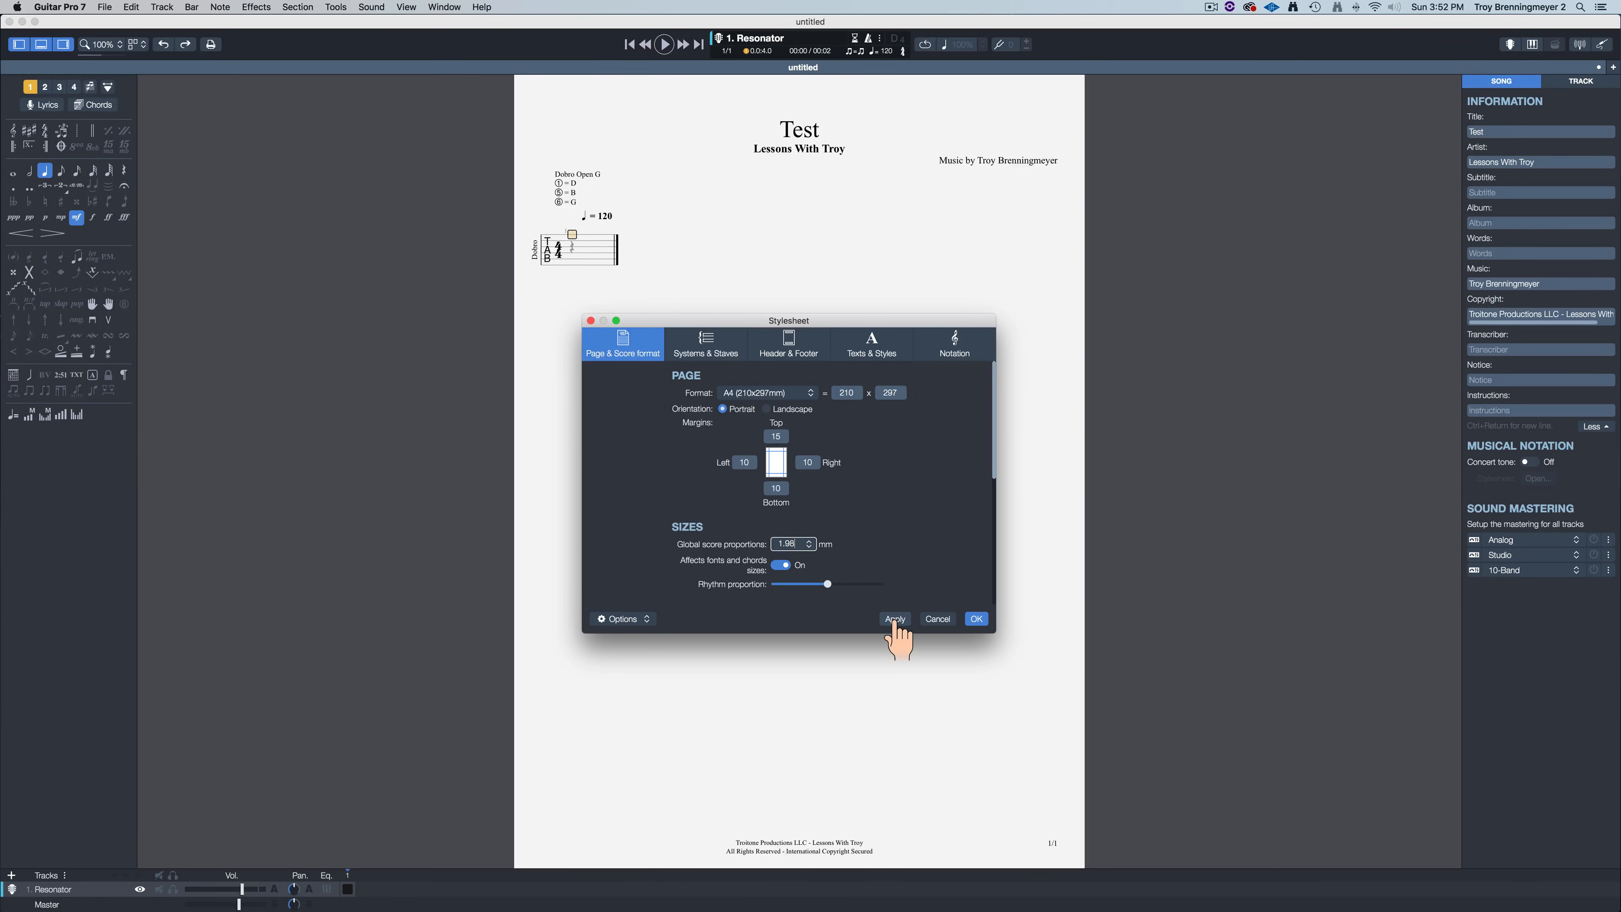
click(1002, 768)
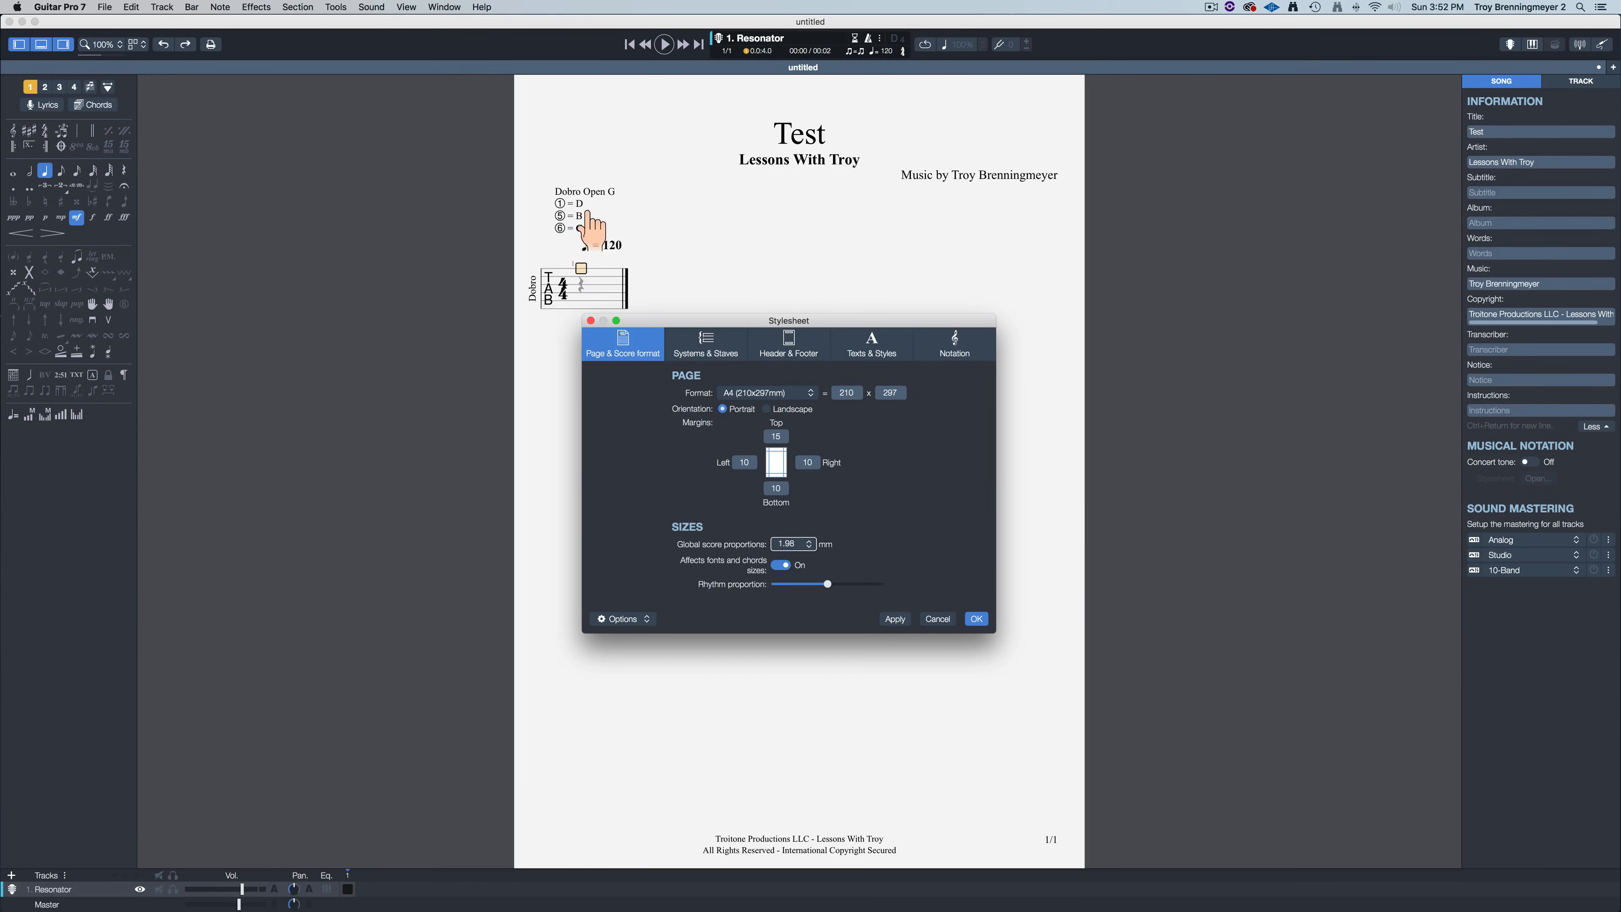
Step: Examine the stylesheet's page format, header and footer, and systems and staves settings, including the track name options
scroll(651, 483, down, 3)
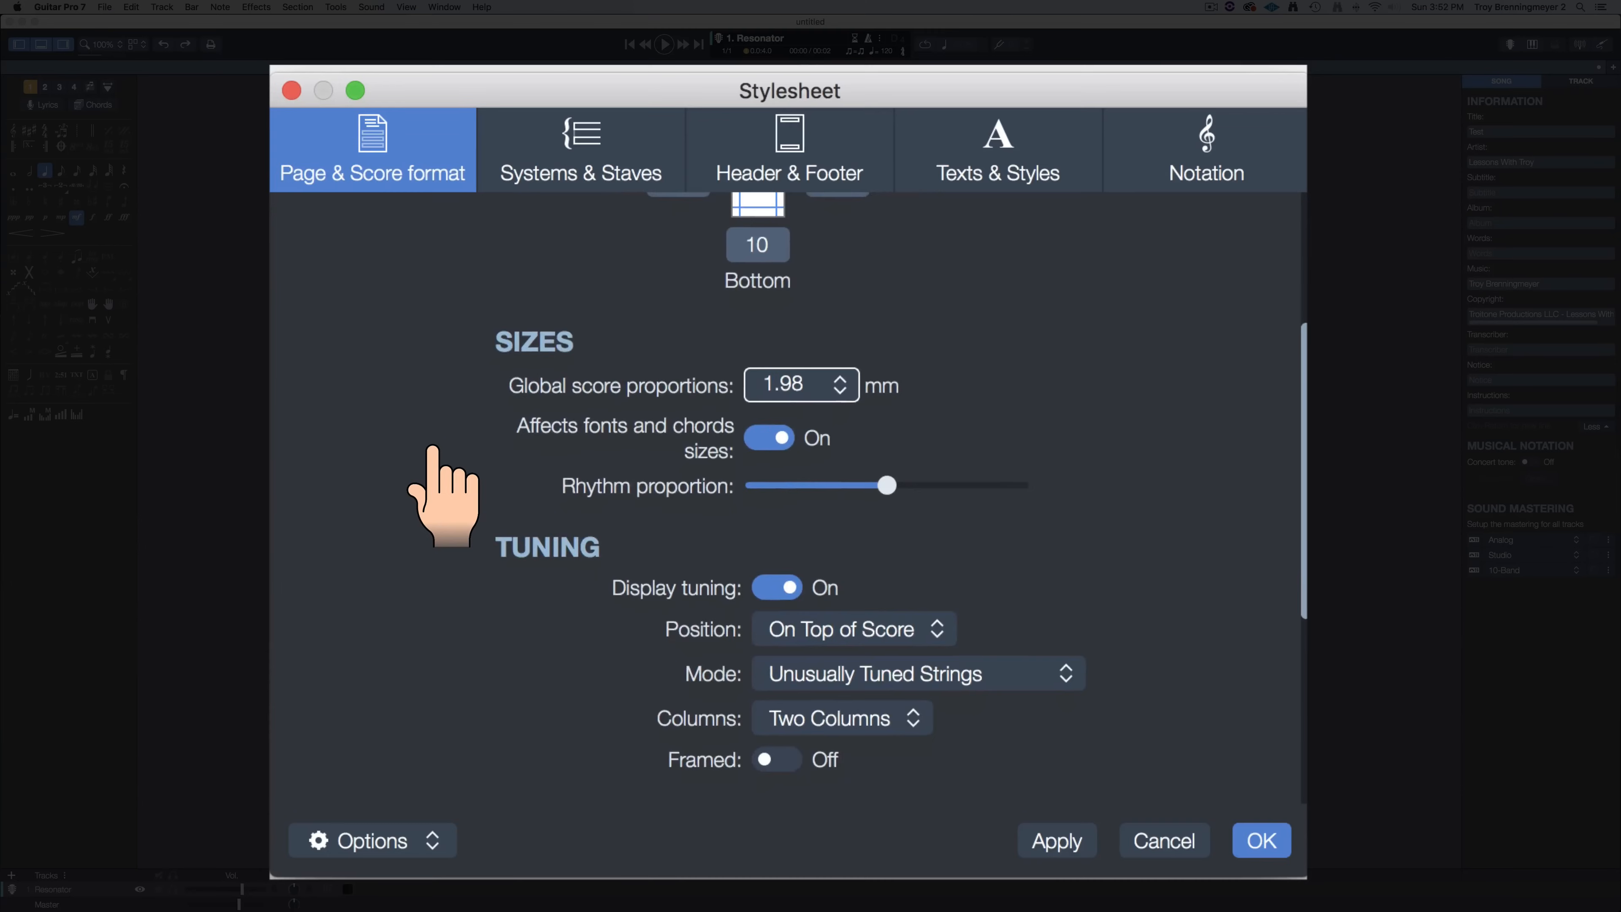
scroll(440, 491, up, 5)
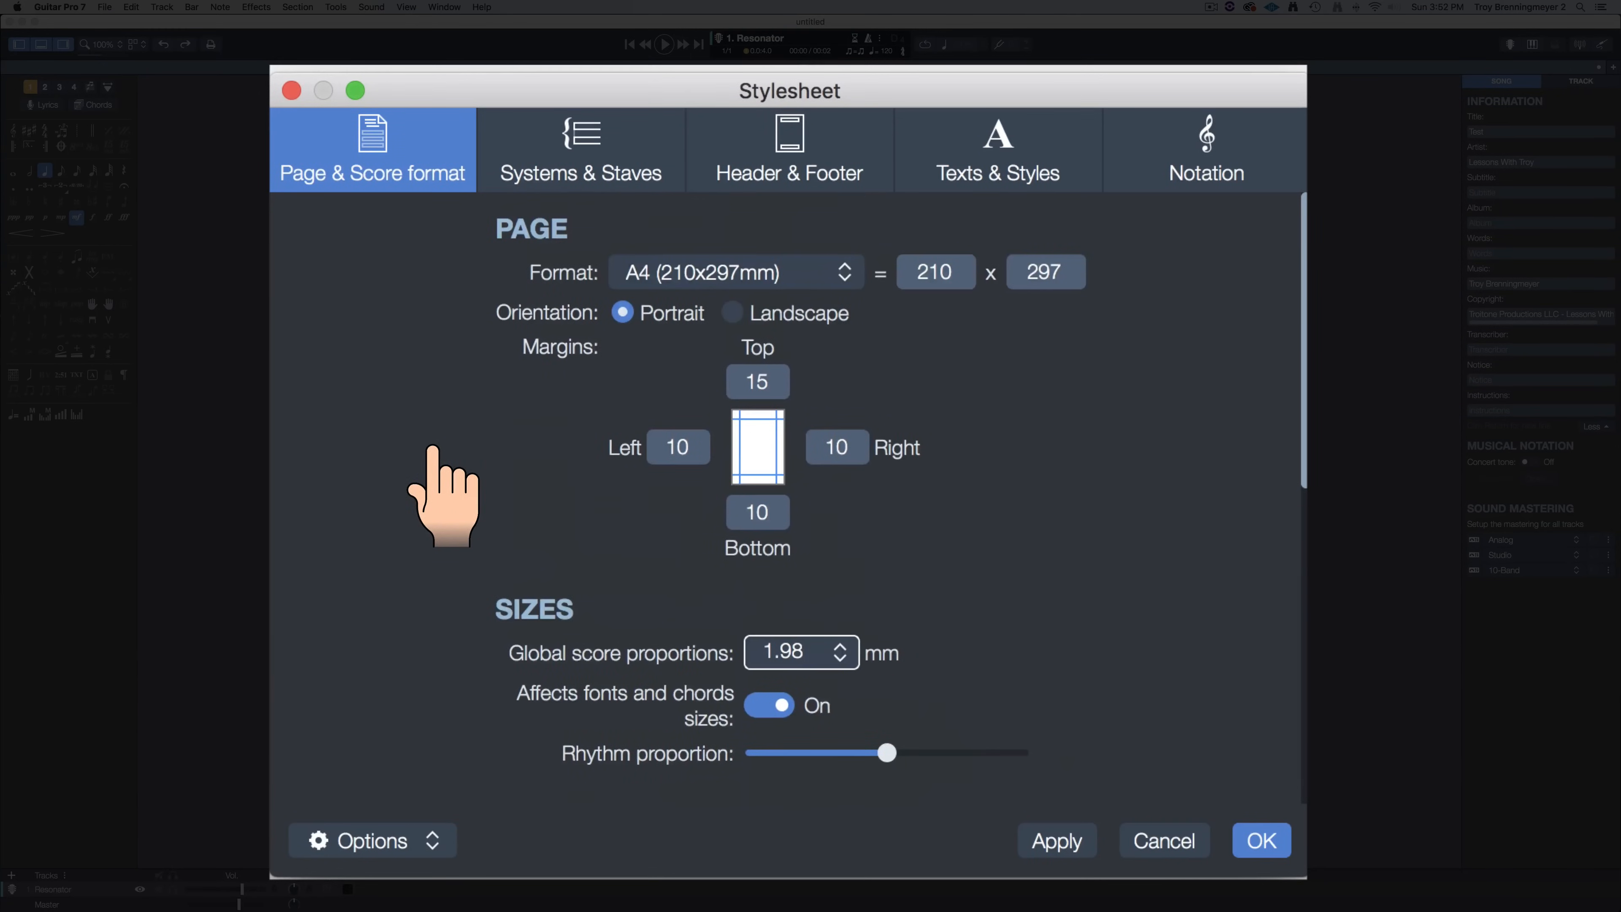
click(595, 168)
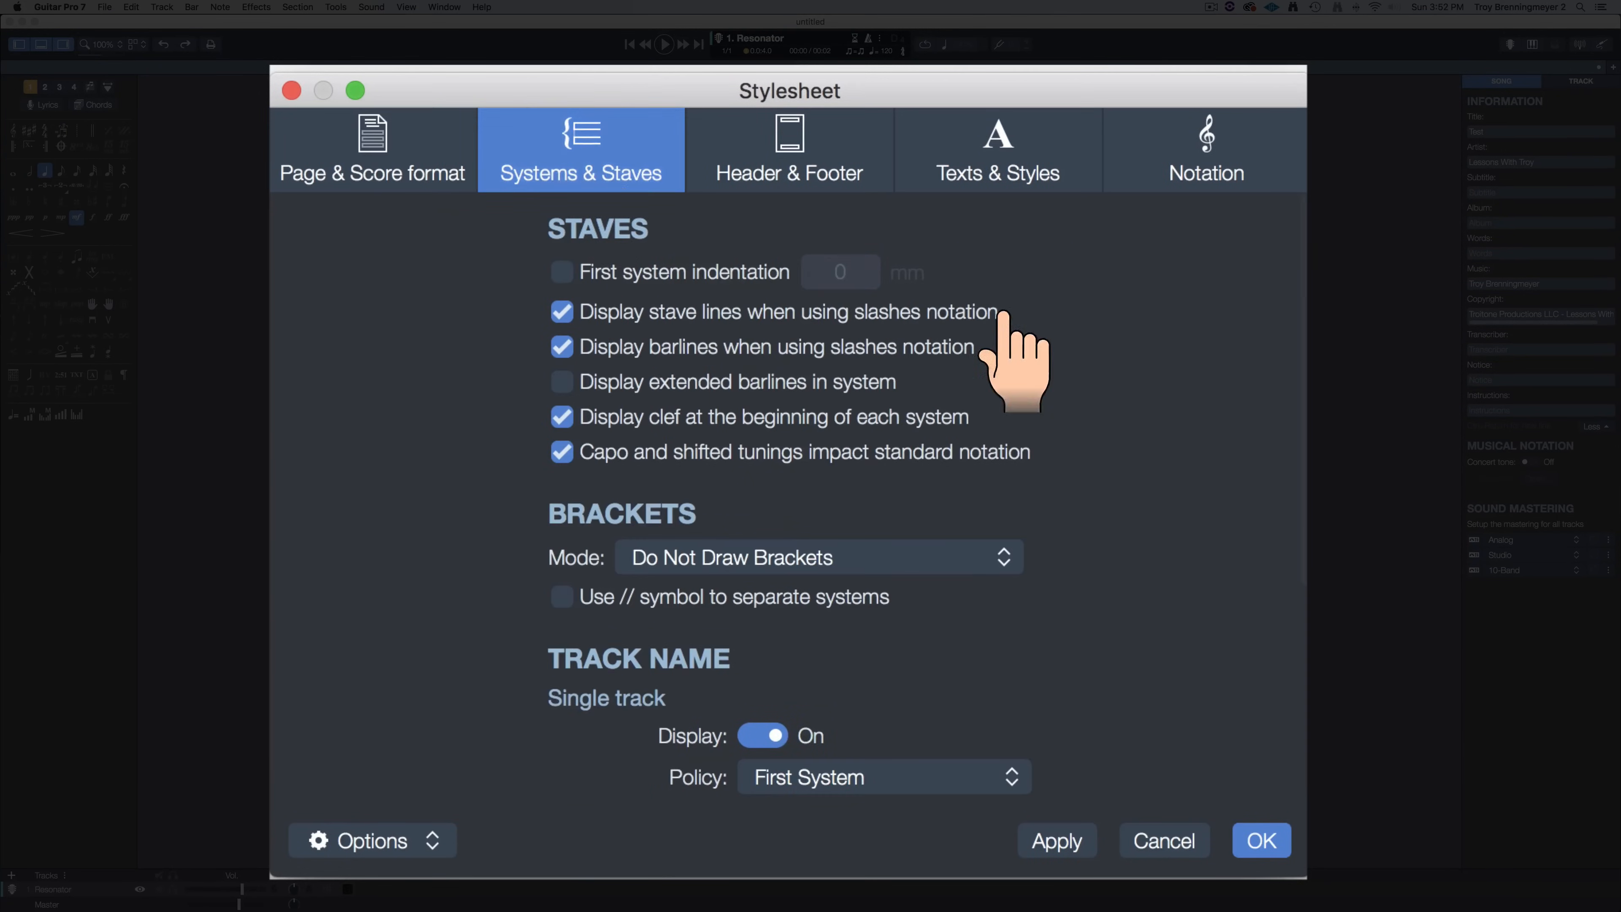
click(721, 182)
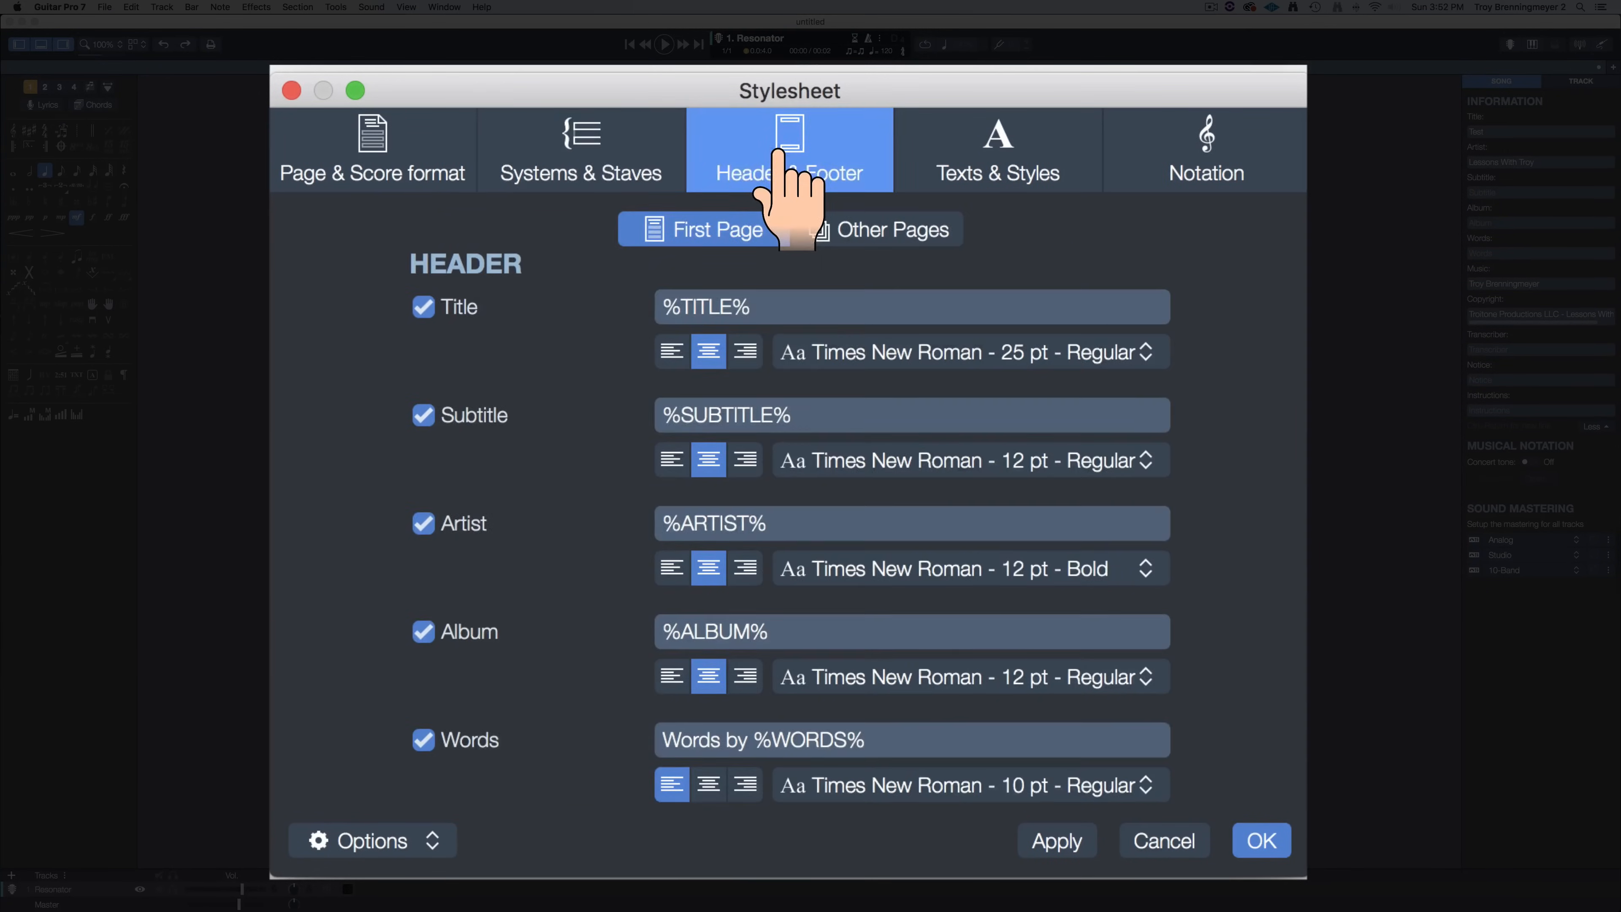
click(595, 157)
scroll(454, 345, down, 5)
scroll(454, 345, up, 5)
scroll(454, 345, down, 5)
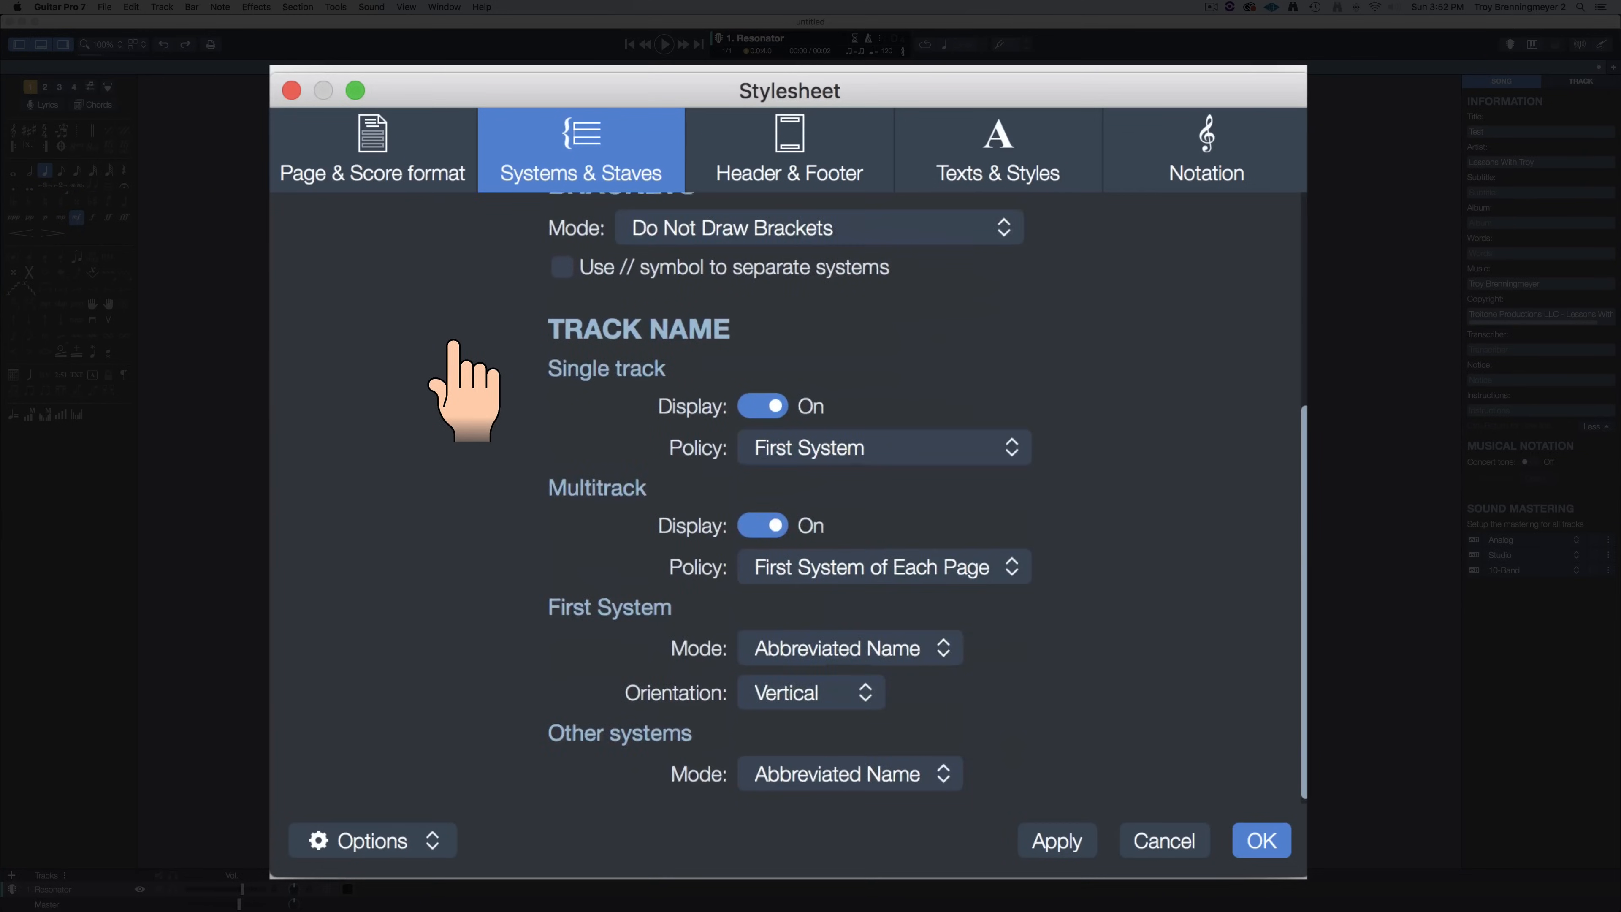
scroll(454, 344, up, 5)
Step: Set the tuning's display position to Before Tablature and apply it to the score
click(375, 157)
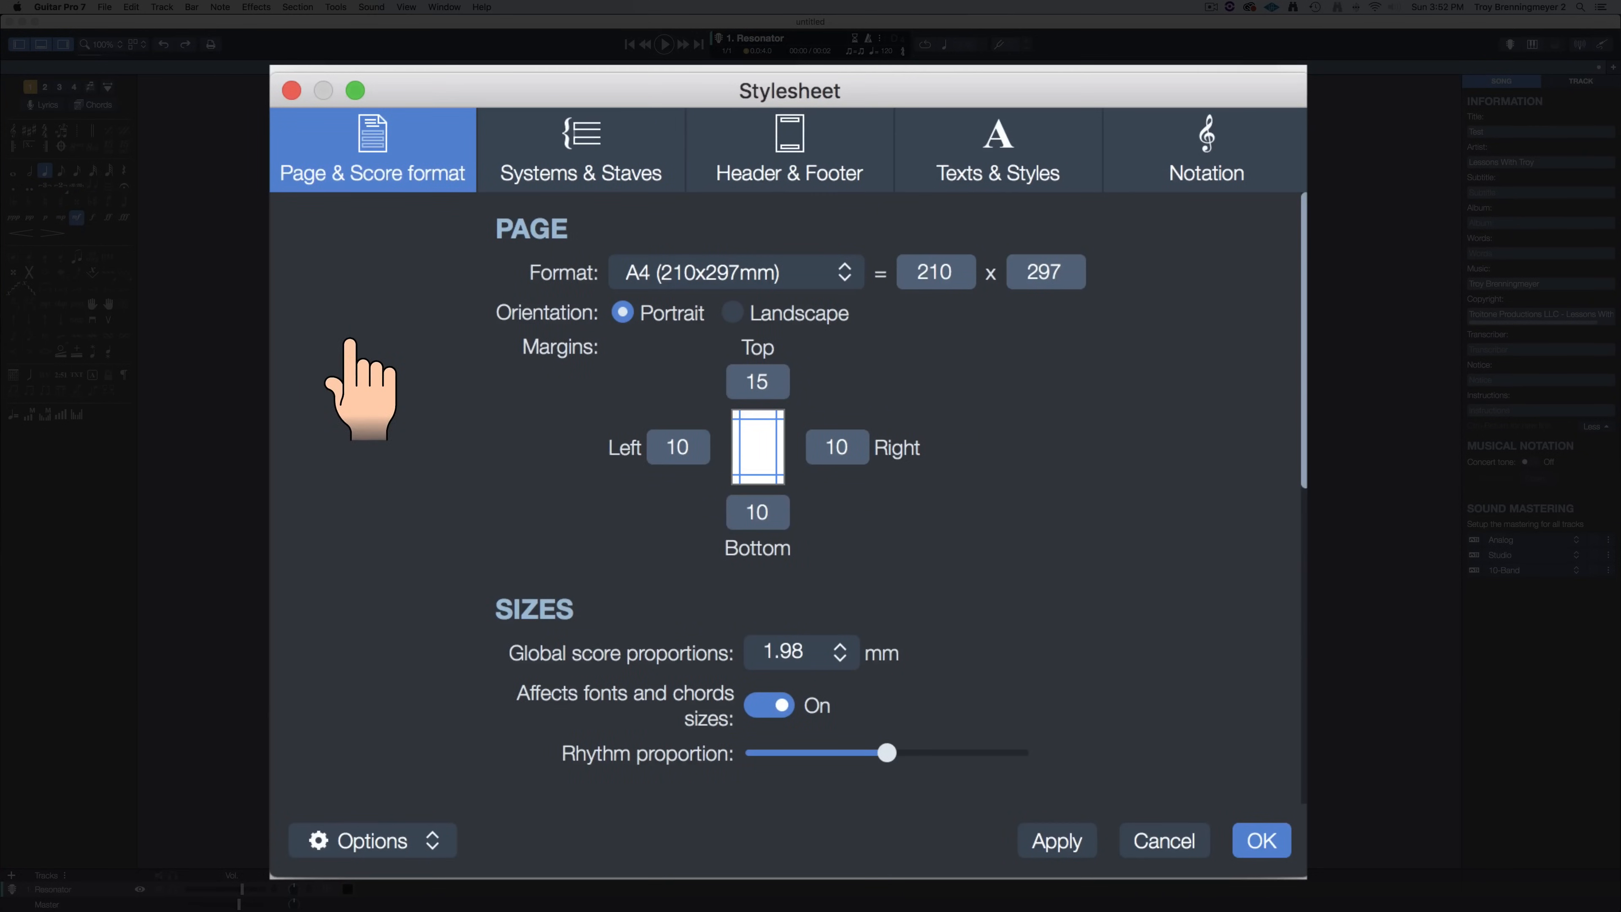
scroll(395, 300, down, 6)
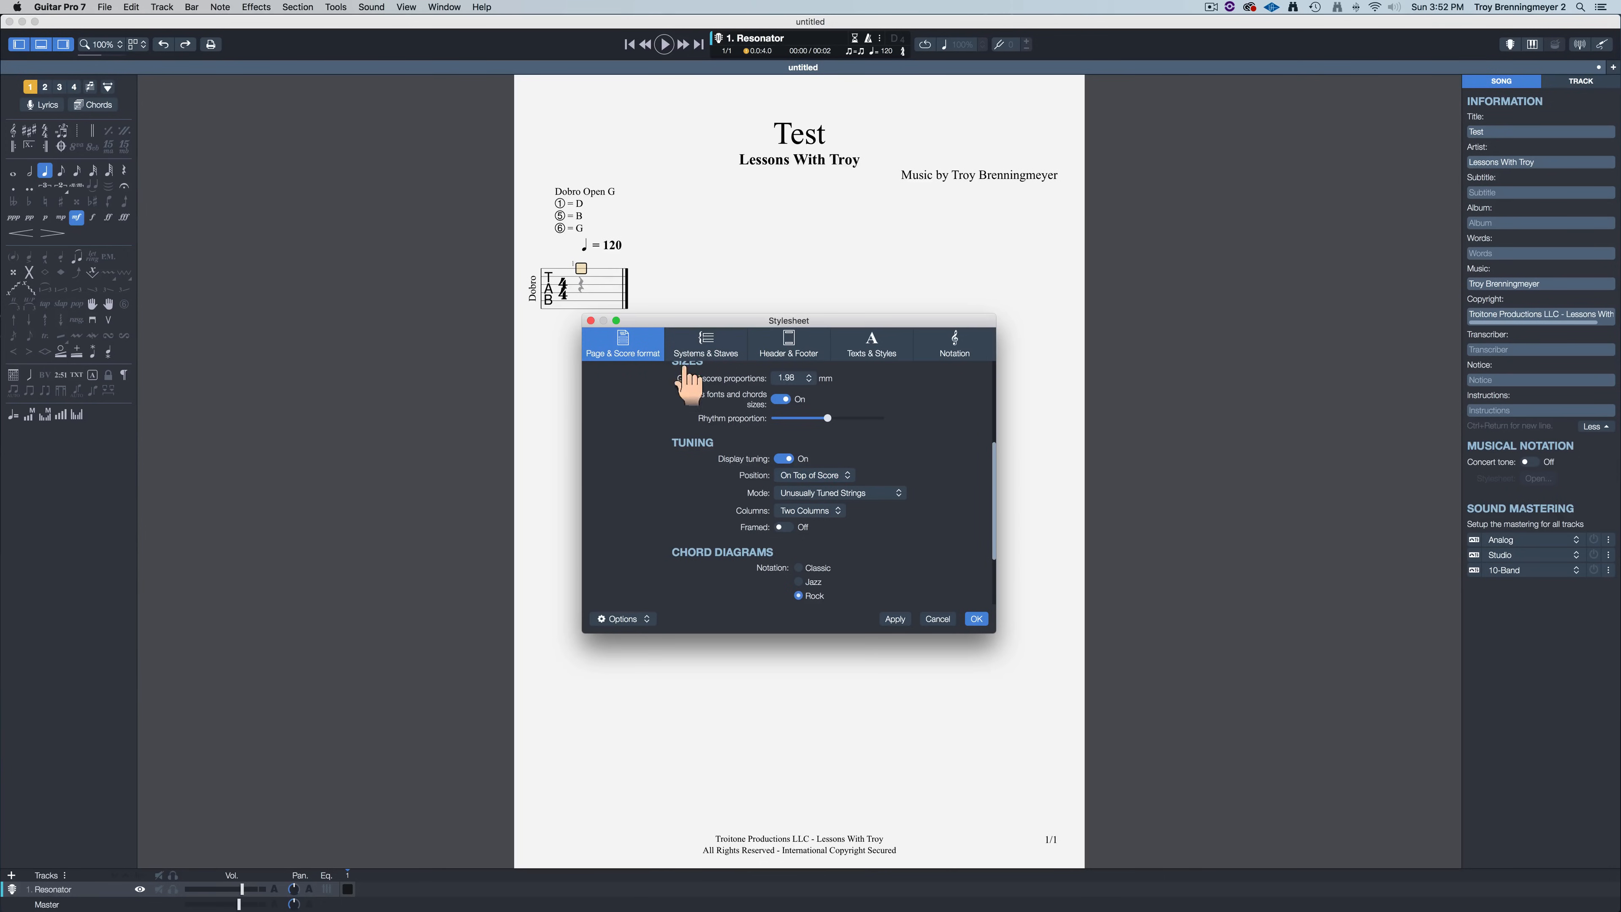
click(831, 478)
click(809, 462)
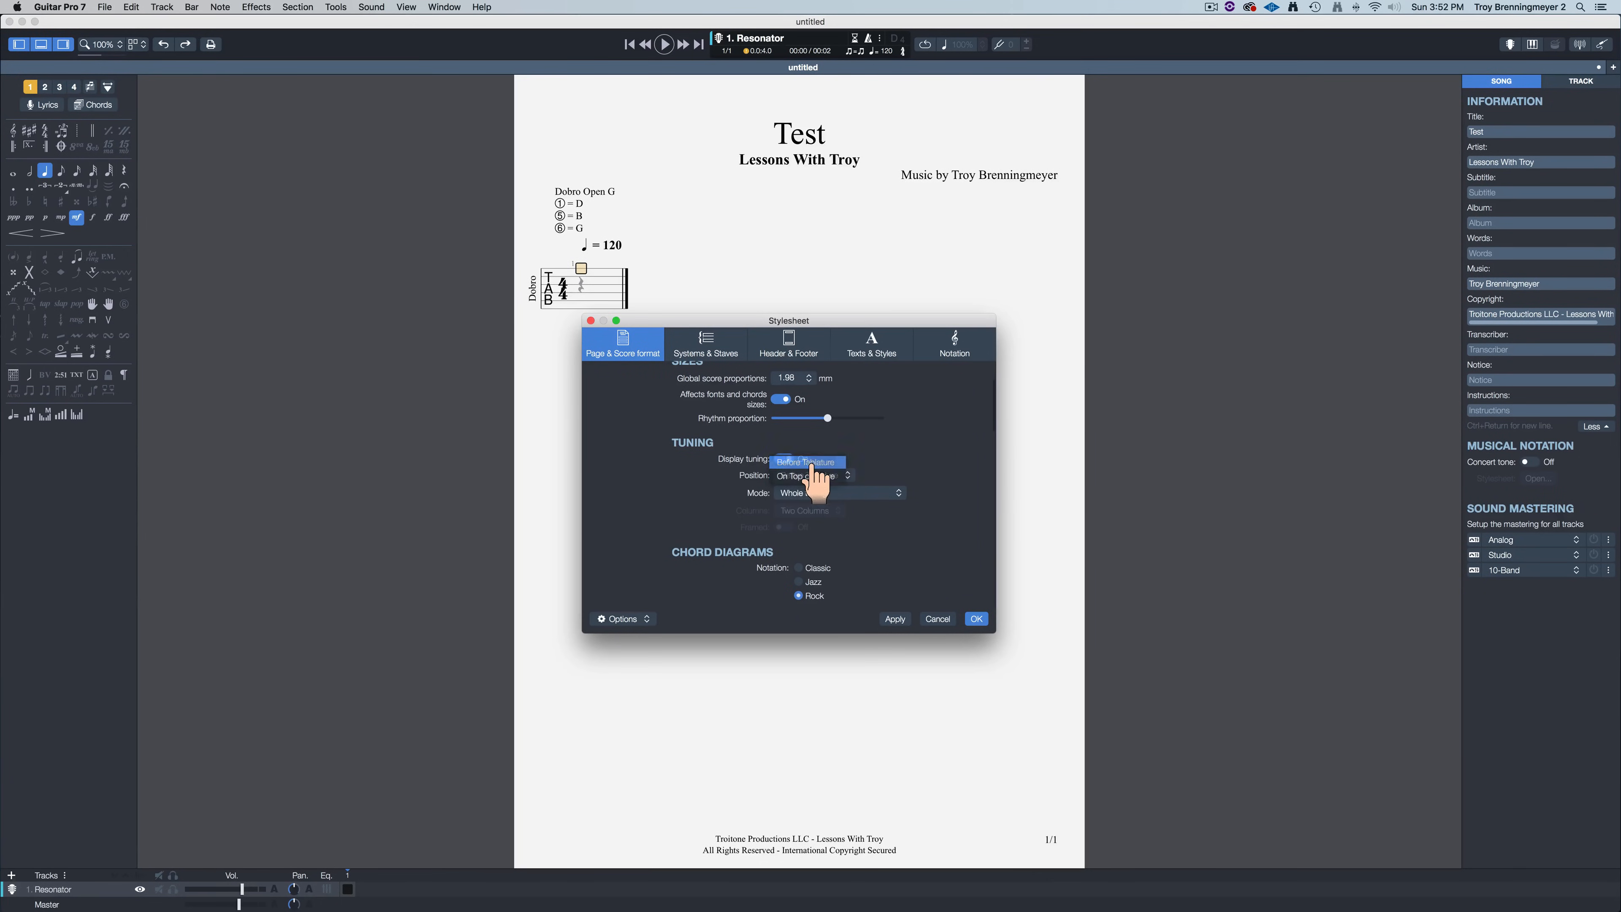
click(895, 619)
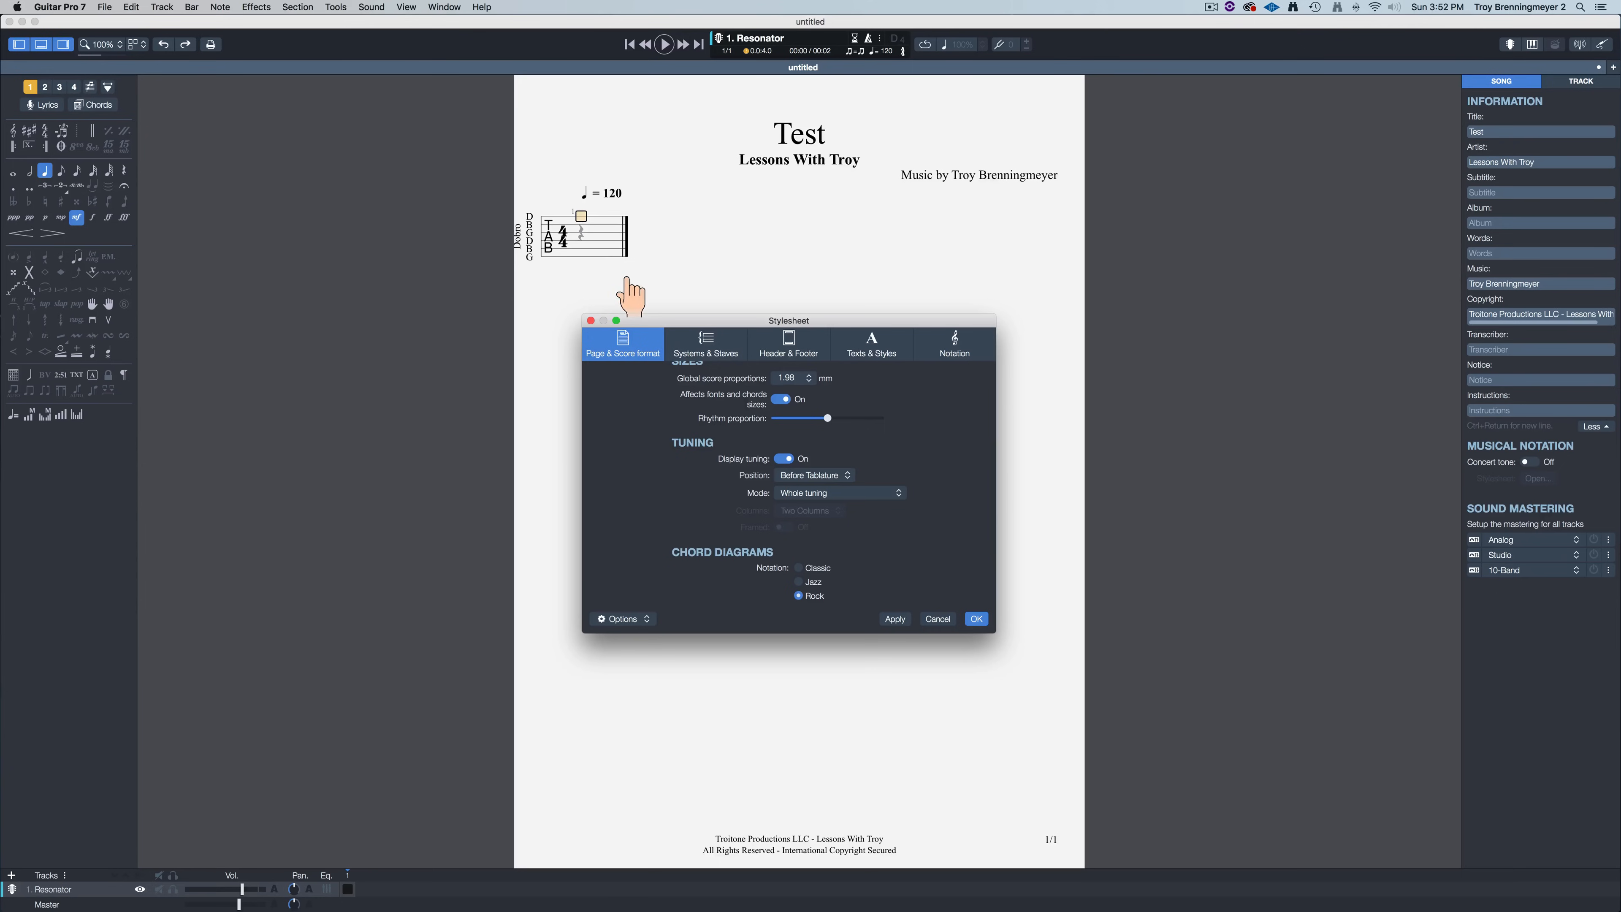
Step: Set the left page margin to 20 and look over the remaining page and score format settings
scroll(650, 498, up, 5)
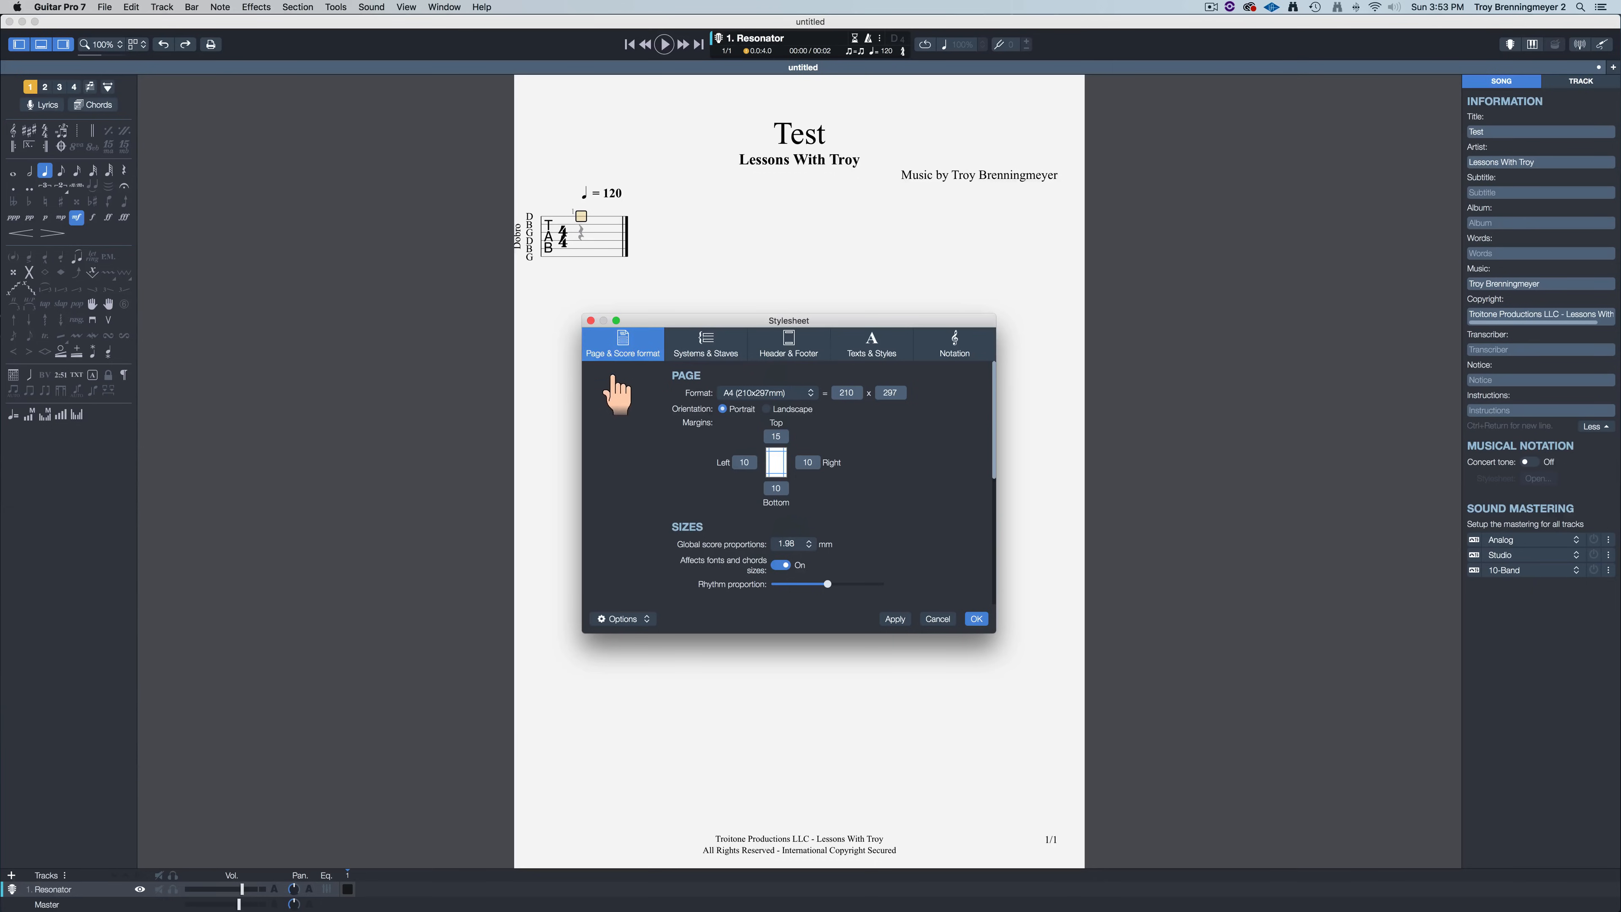
click(743, 460)
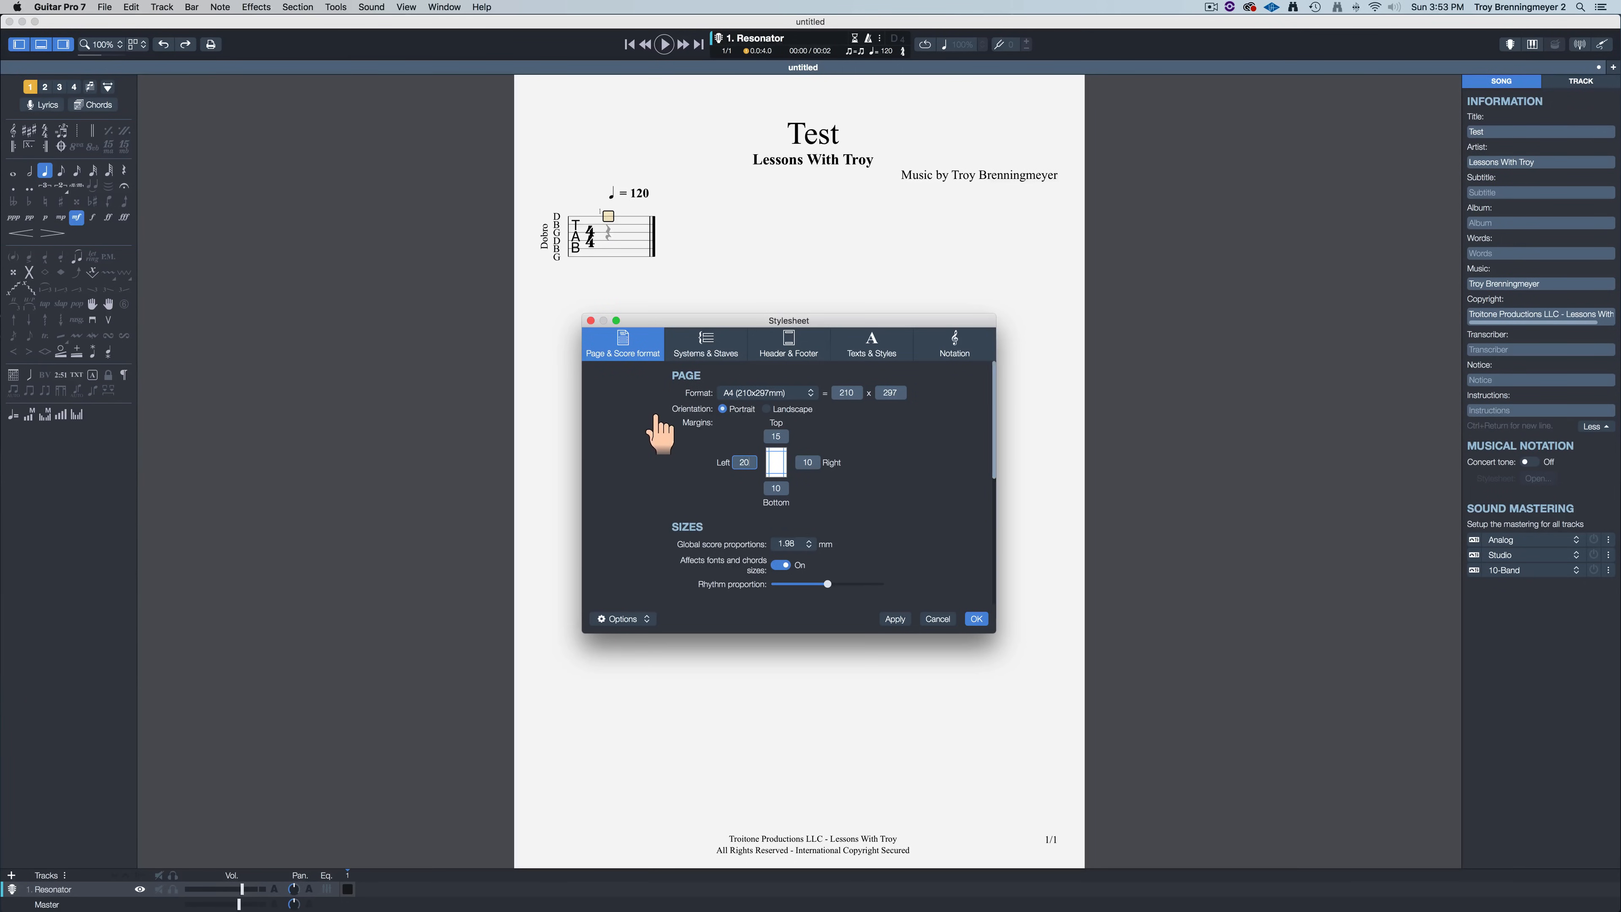
scroll(661, 434, down, 15)
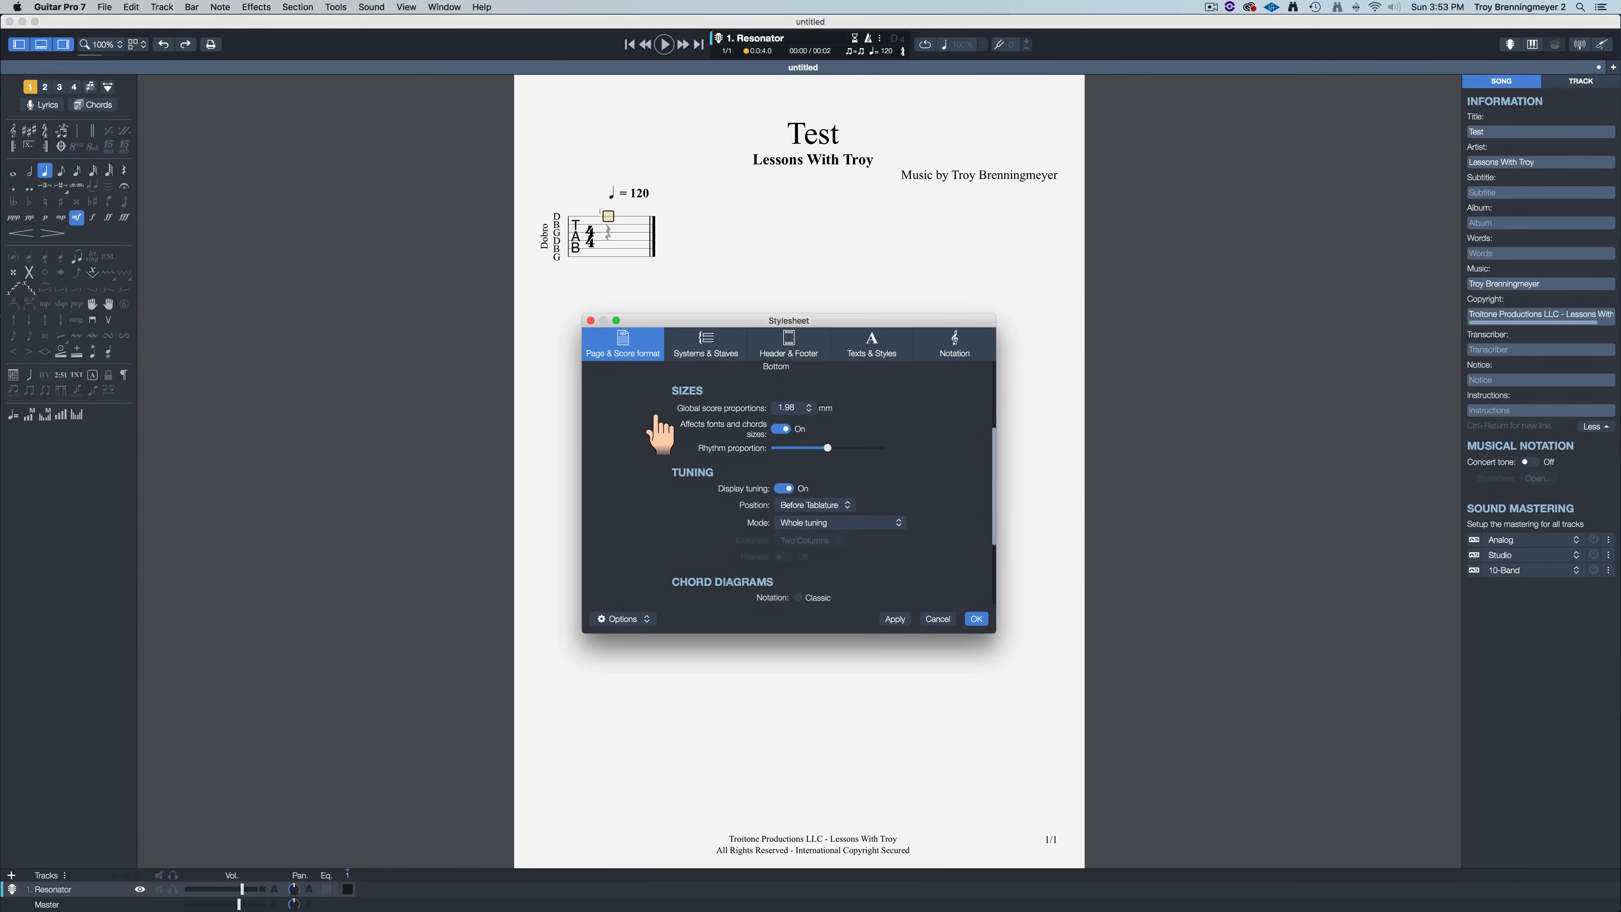
scroll(660, 434, down, 2)
scroll(657, 420, up, 15)
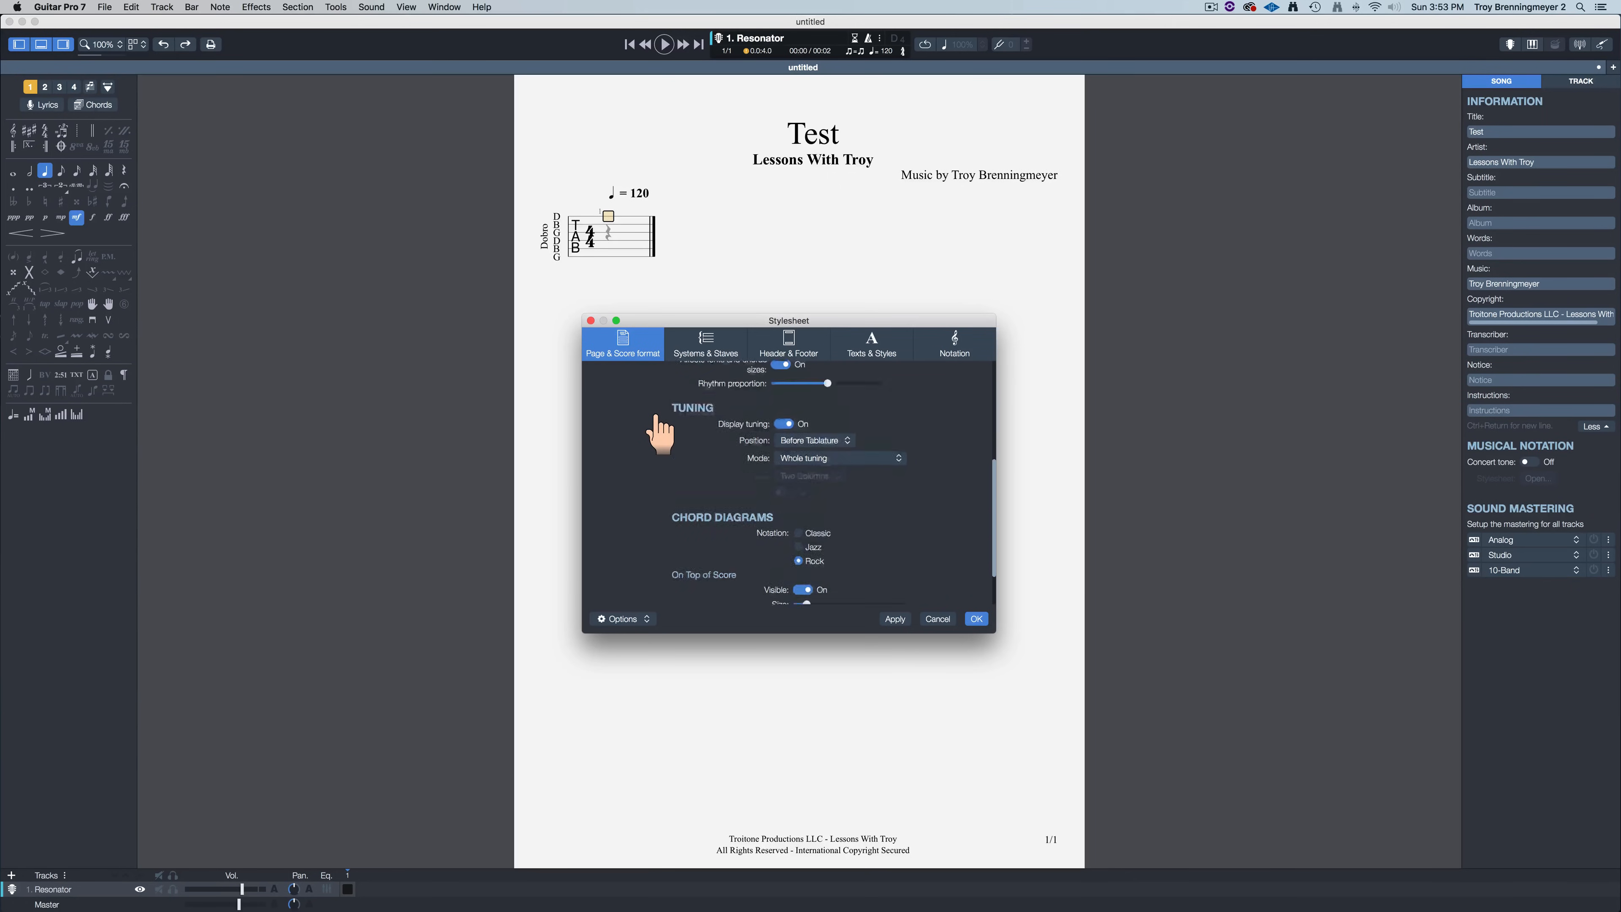
Step: Enable first system indentation, then set the left page margin to 10 and apply it
click(709, 348)
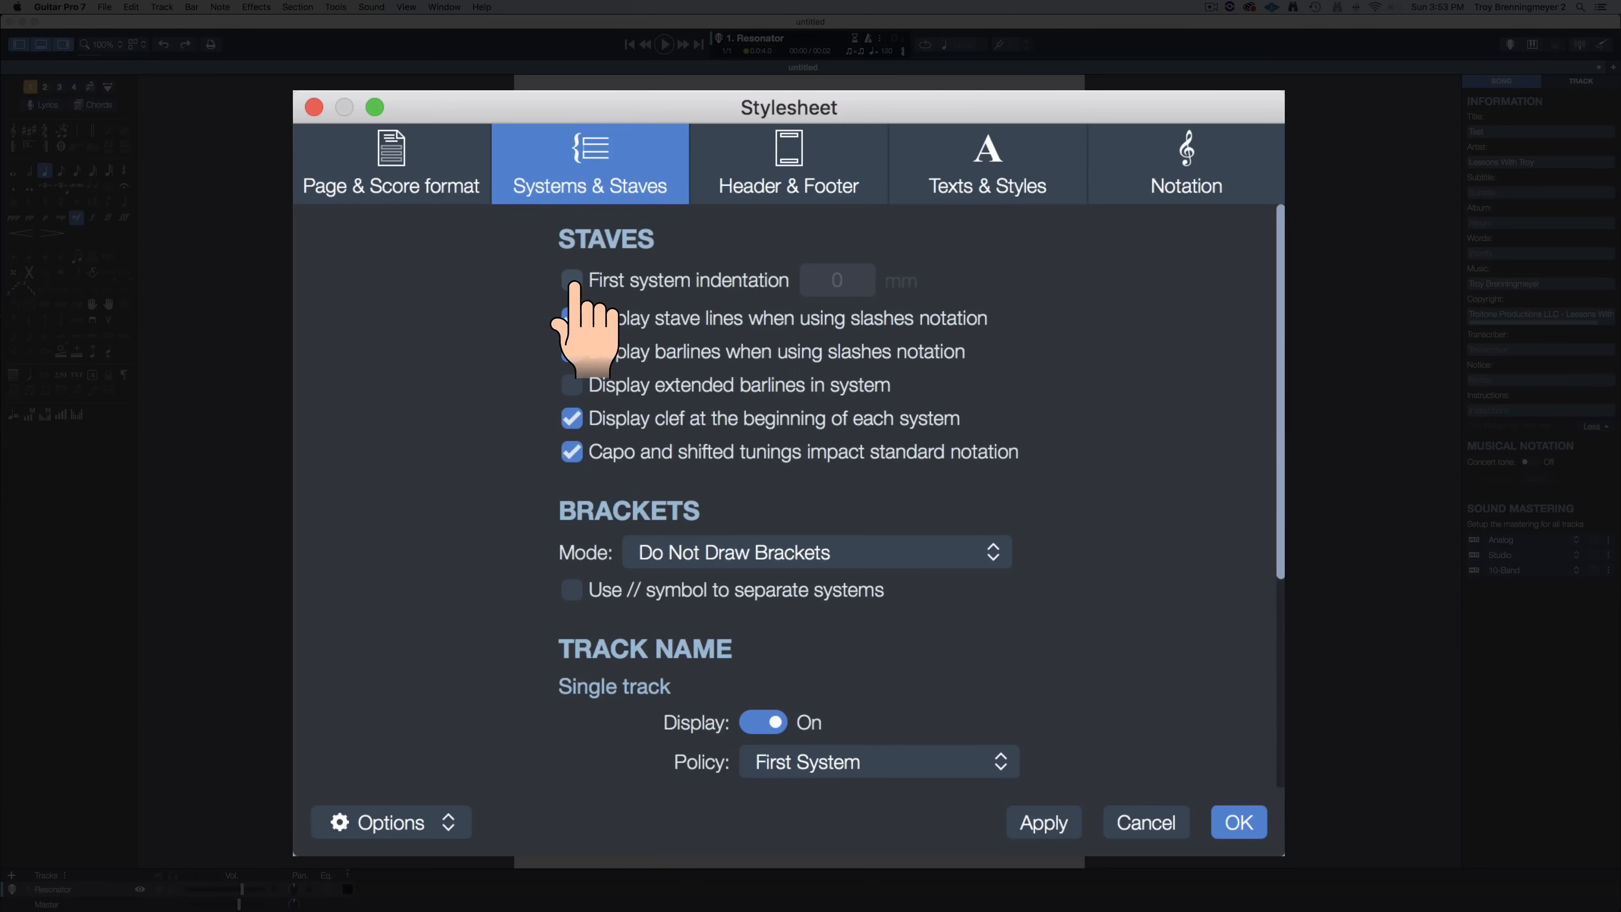
click(698, 393)
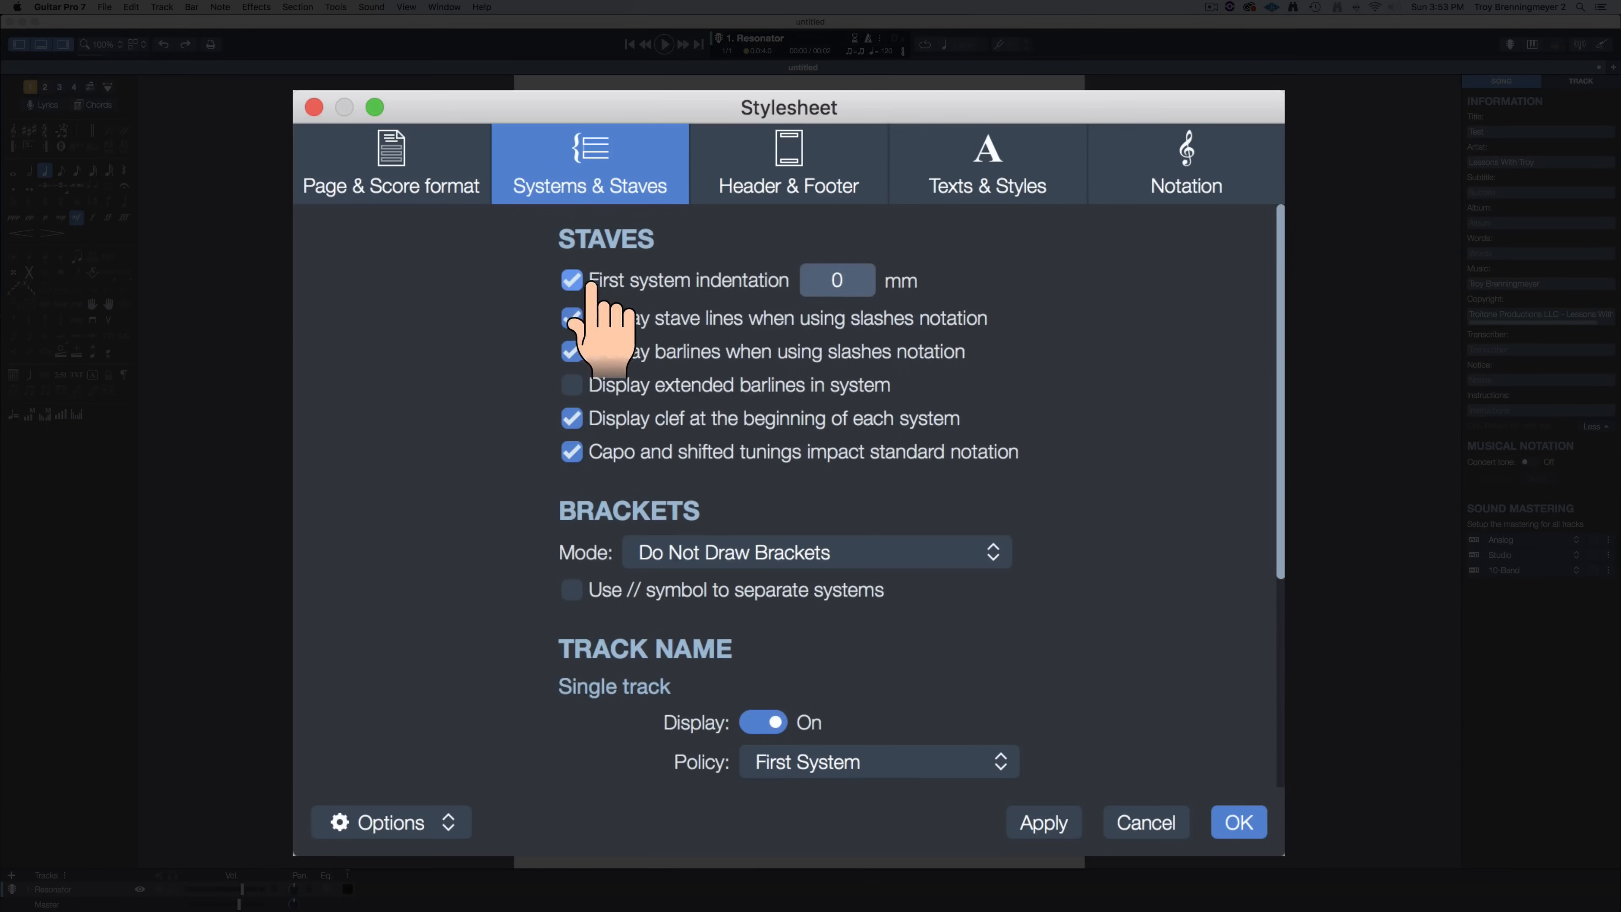
click(408, 170)
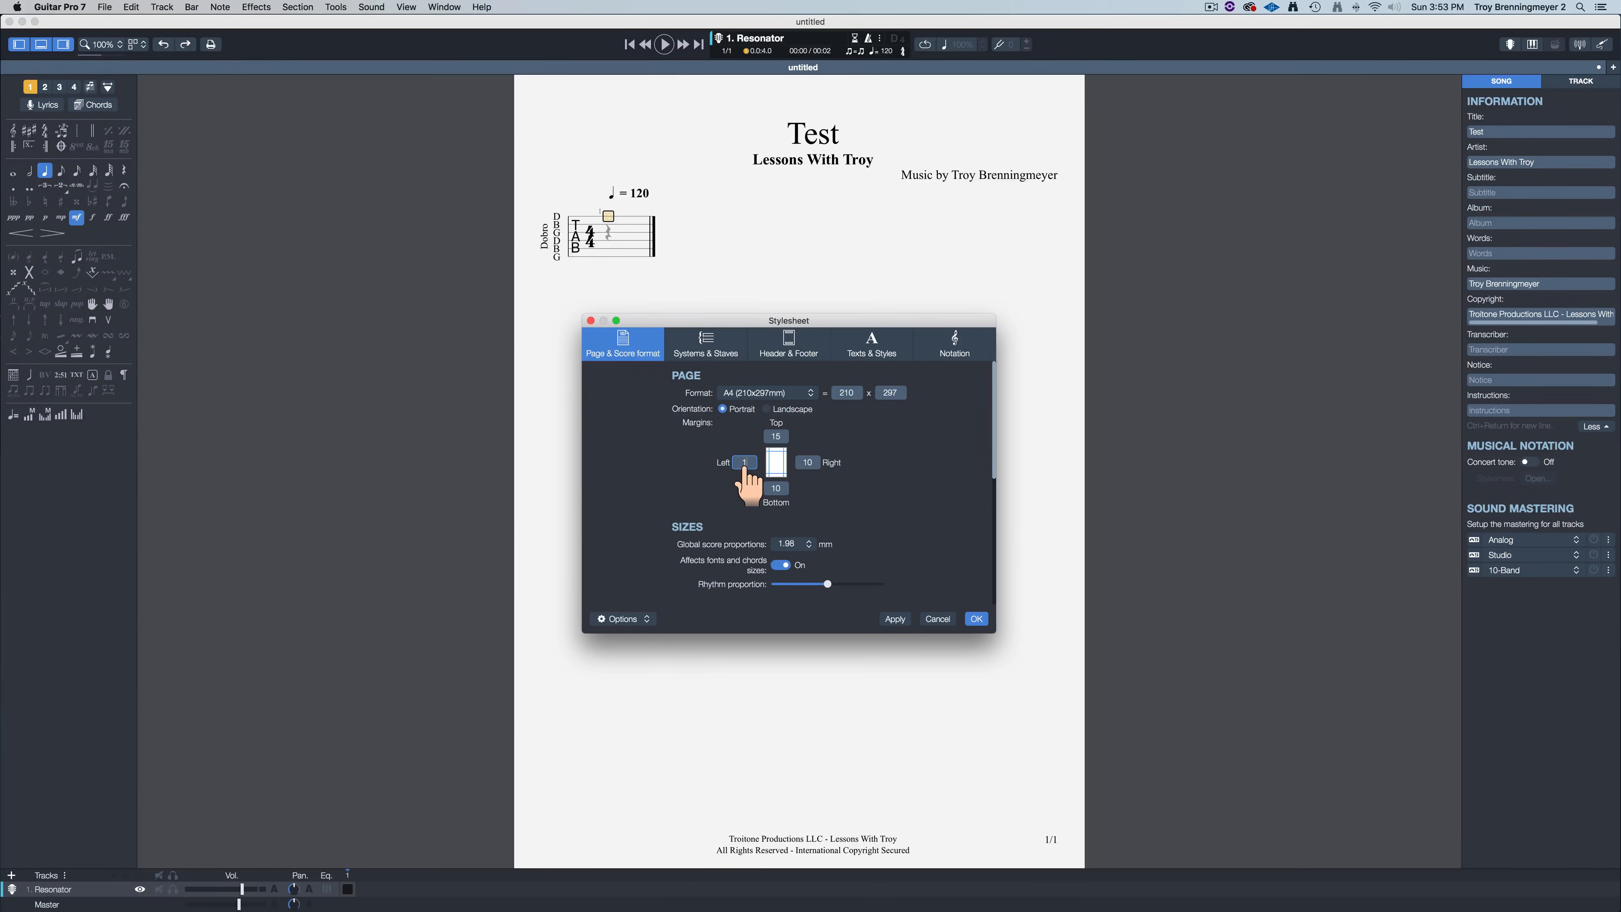
click(895, 619)
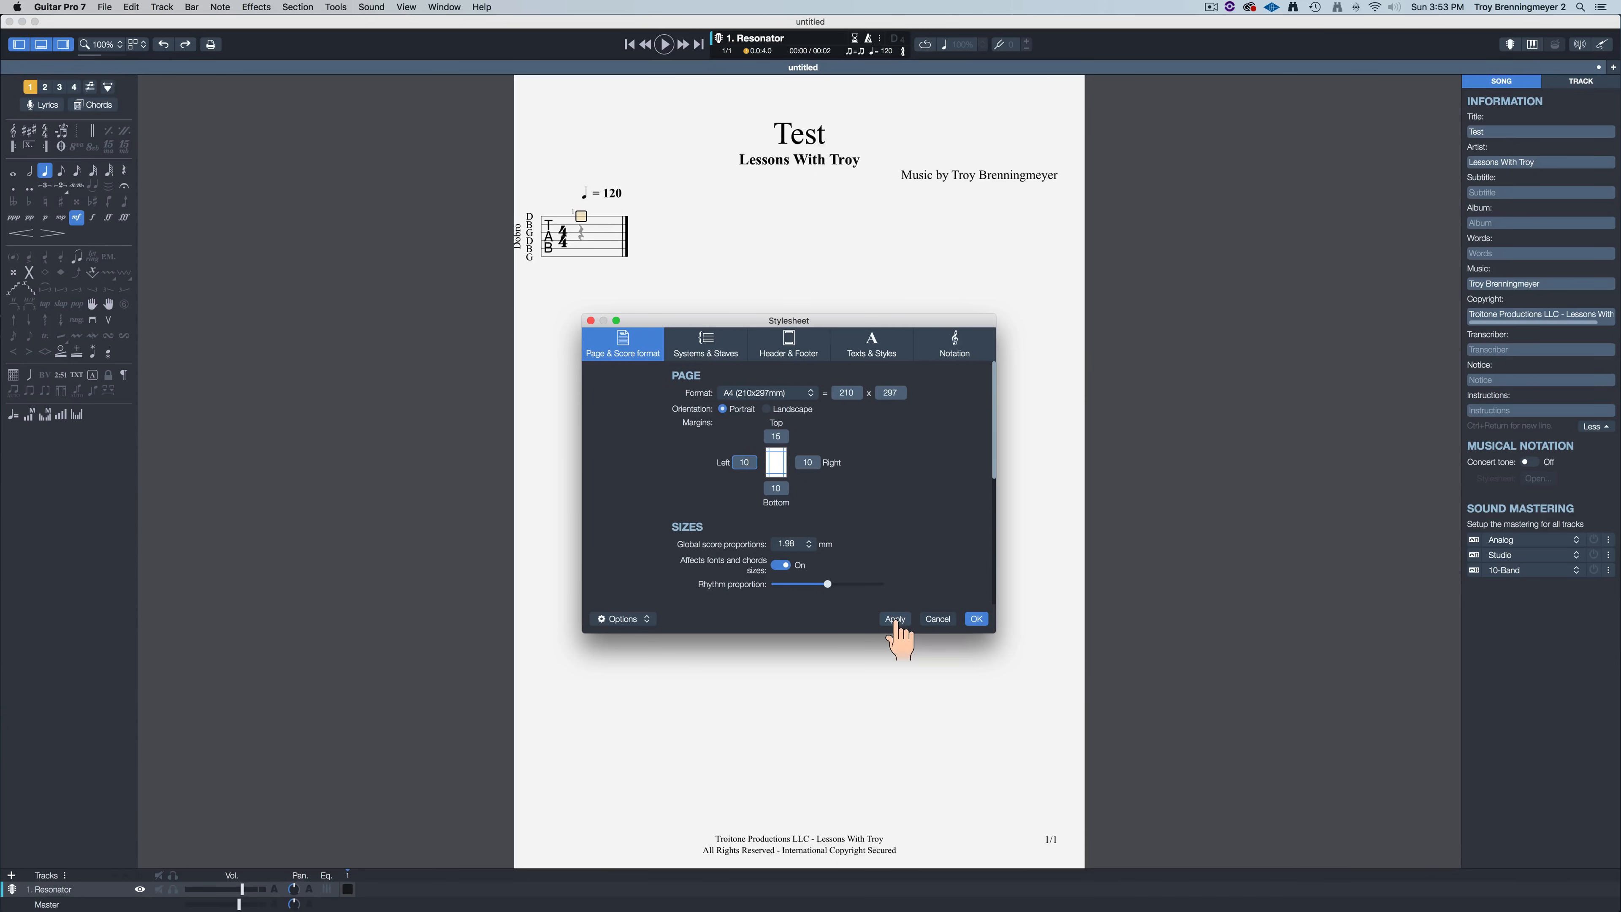
Step: Set the first system indentation to 10 mm and apply it to the score
click(706, 345)
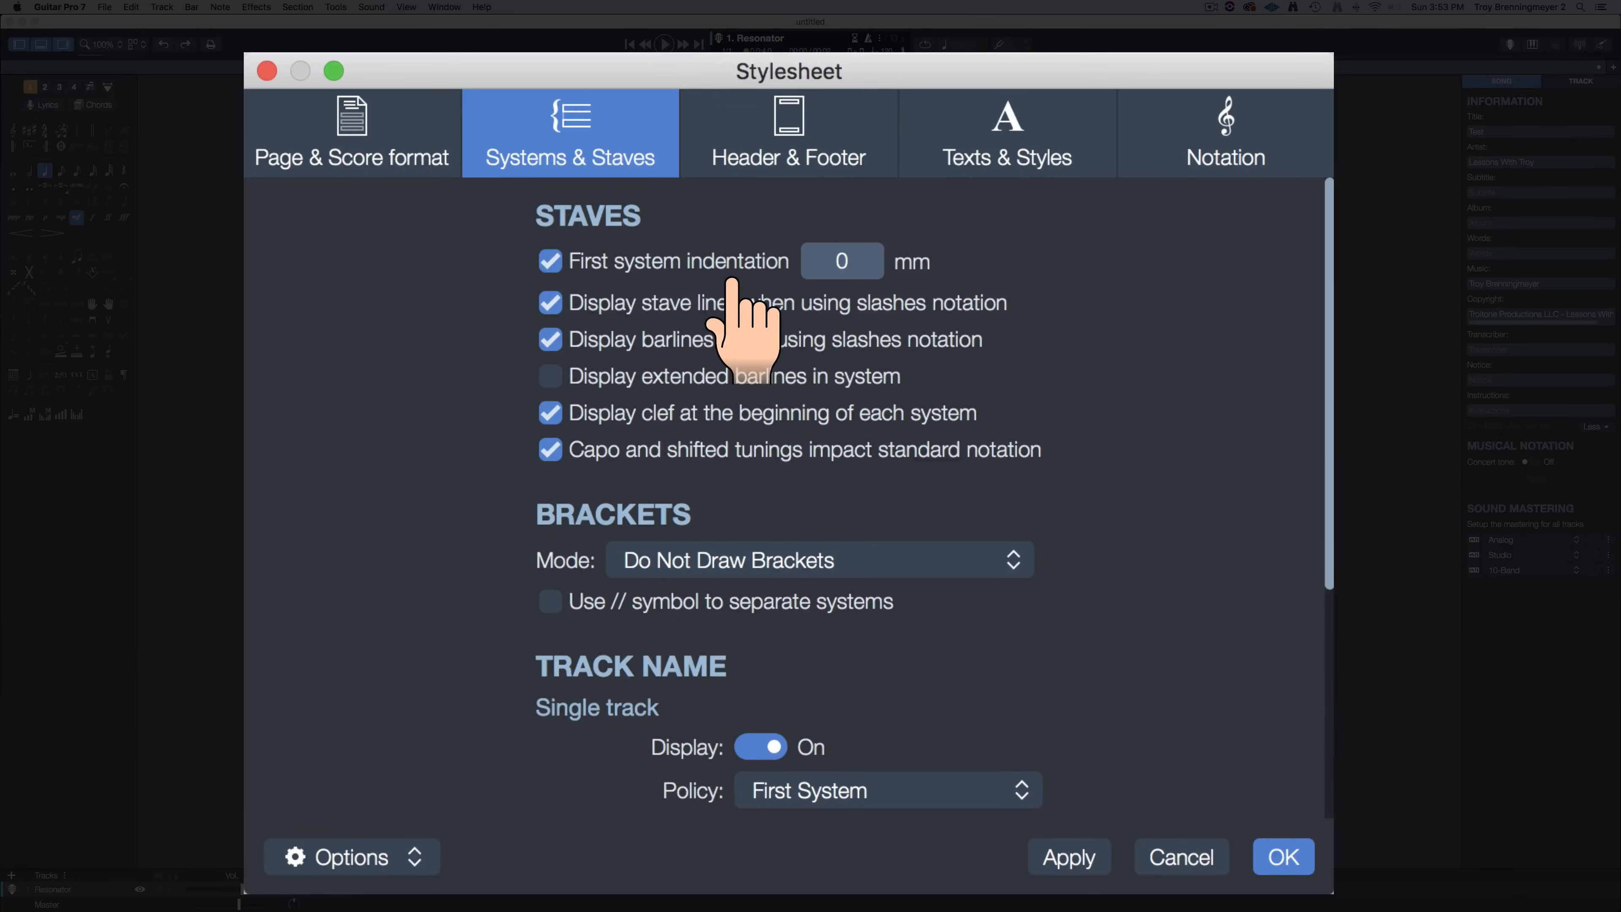
click(836, 262)
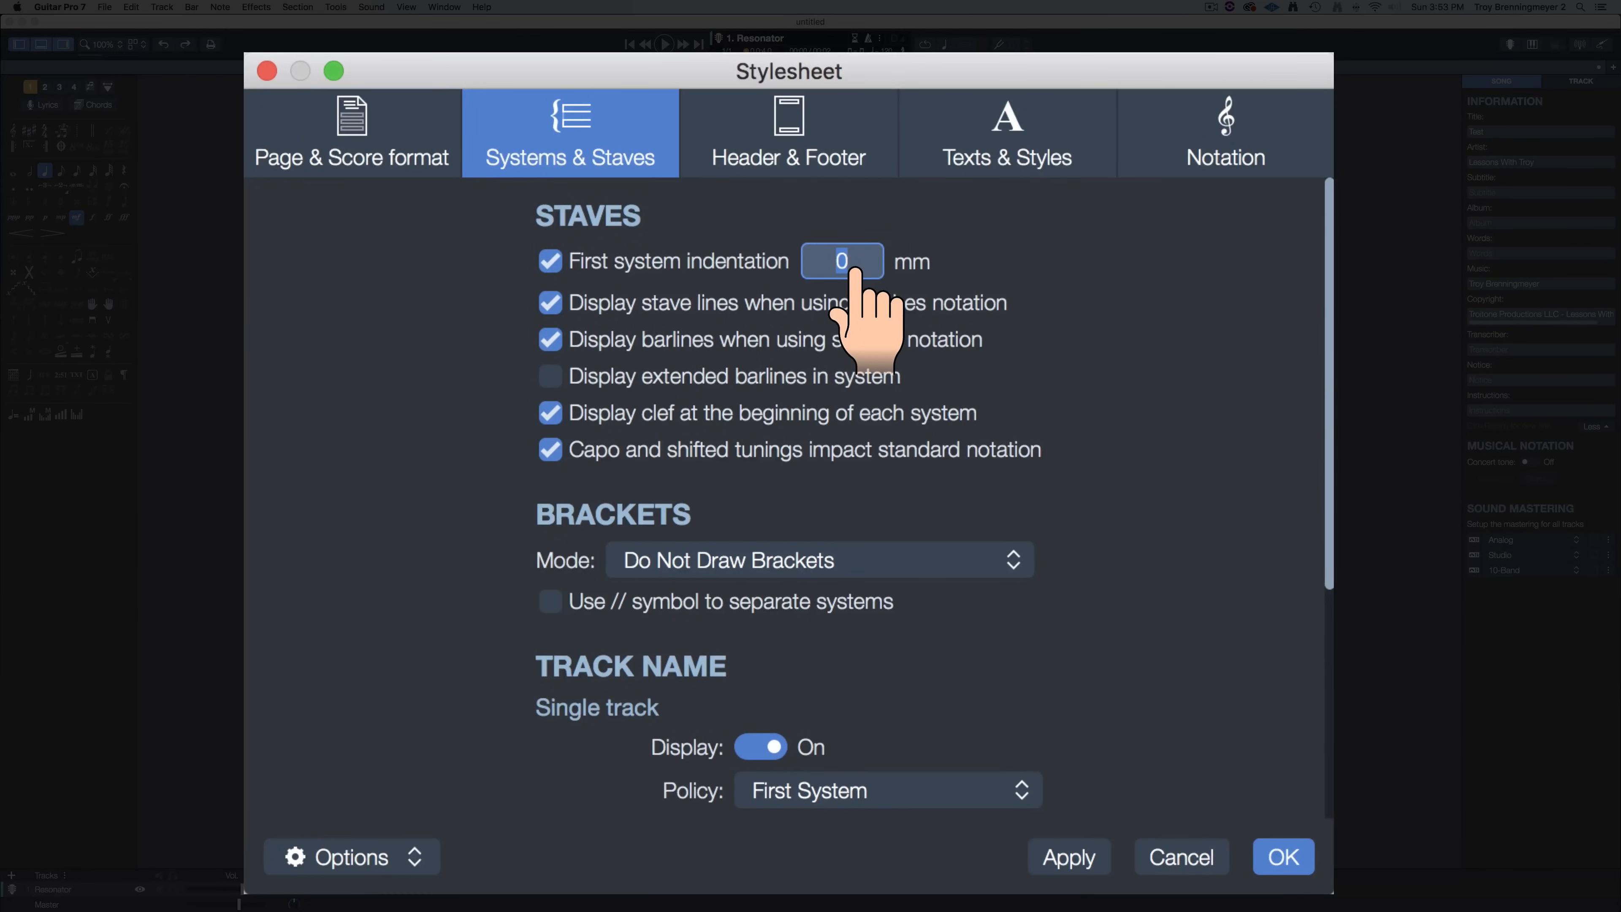
click(1067, 863)
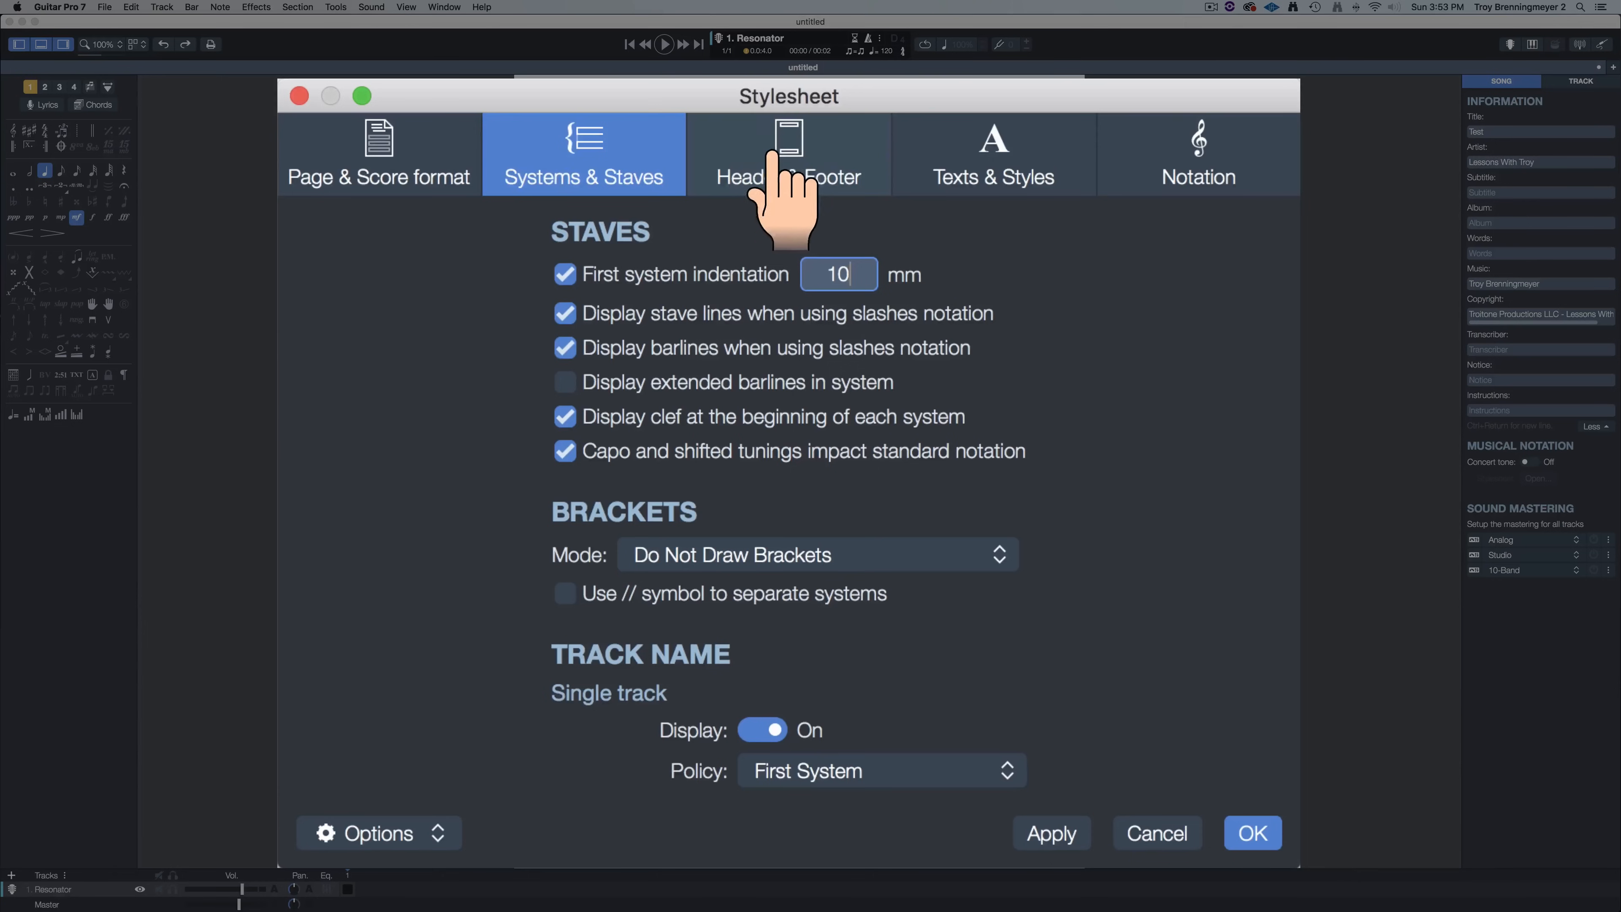
Step: Look over the Texts & Styles fonts and the first-page header settings for the title
click(1004, 159)
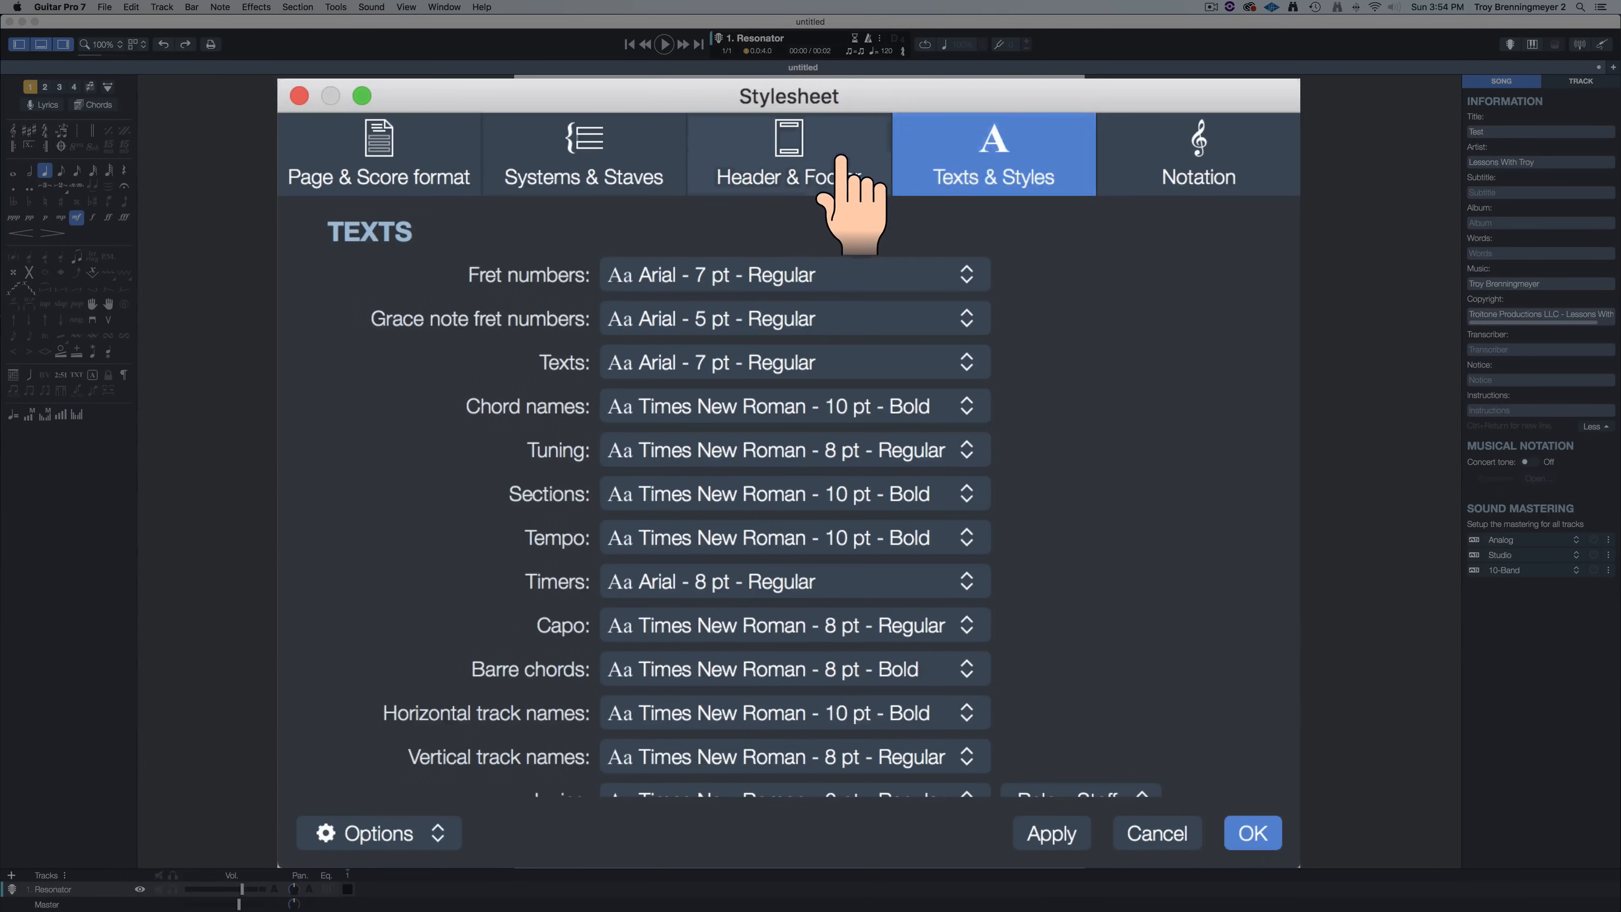
click(827, 167)
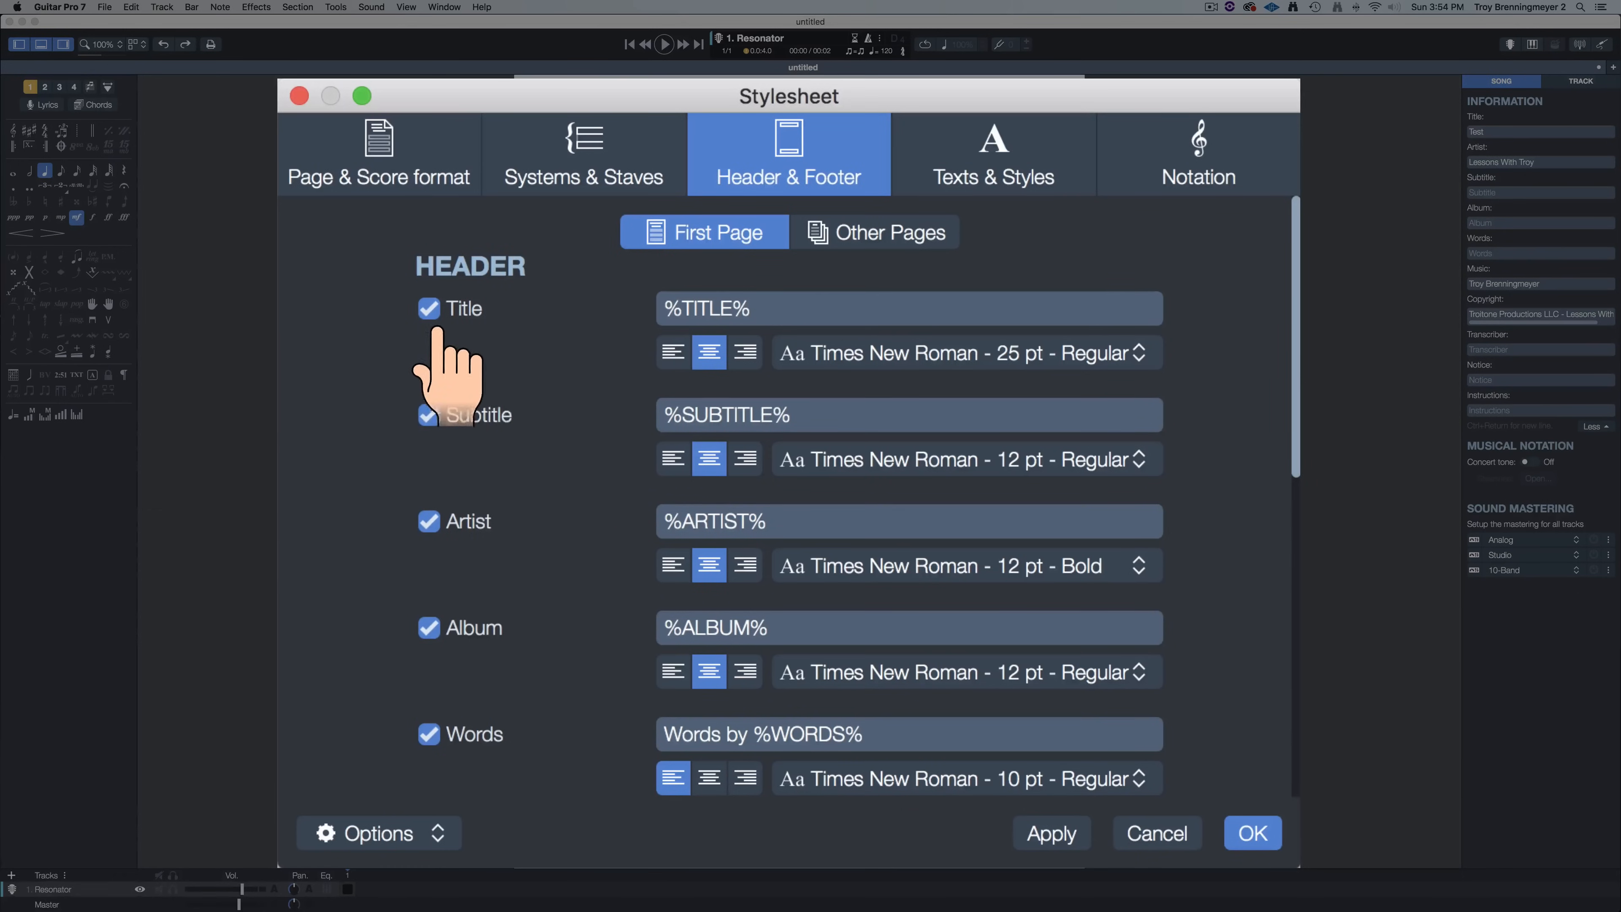
click(727, 306)
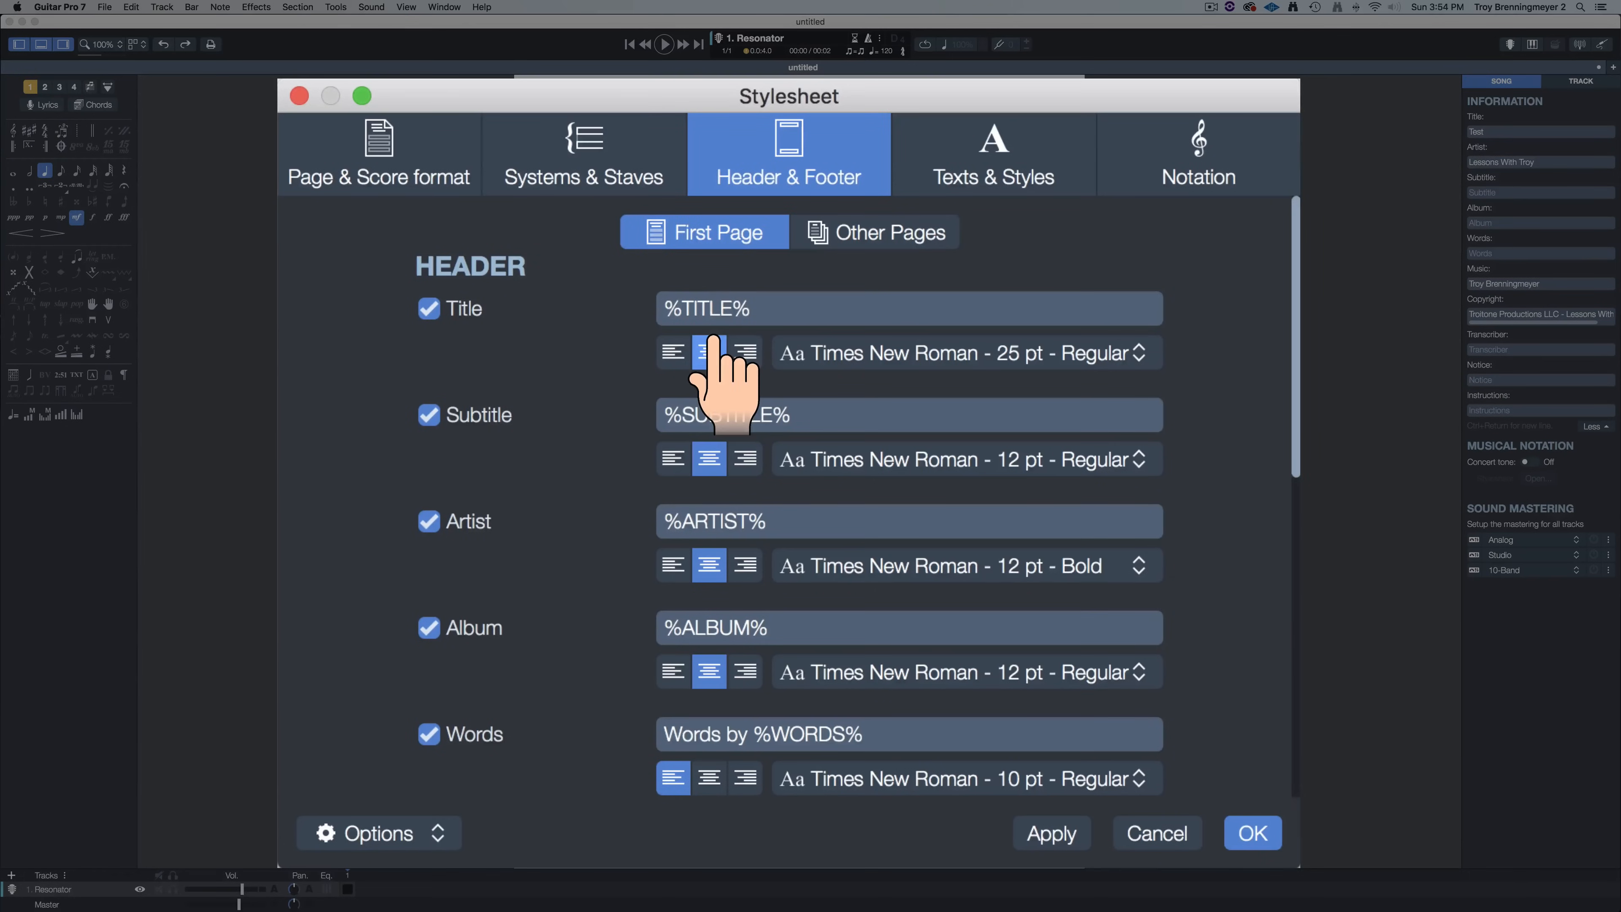
Step: Change the first-page header title font to TikiSurf
click(865, 355)
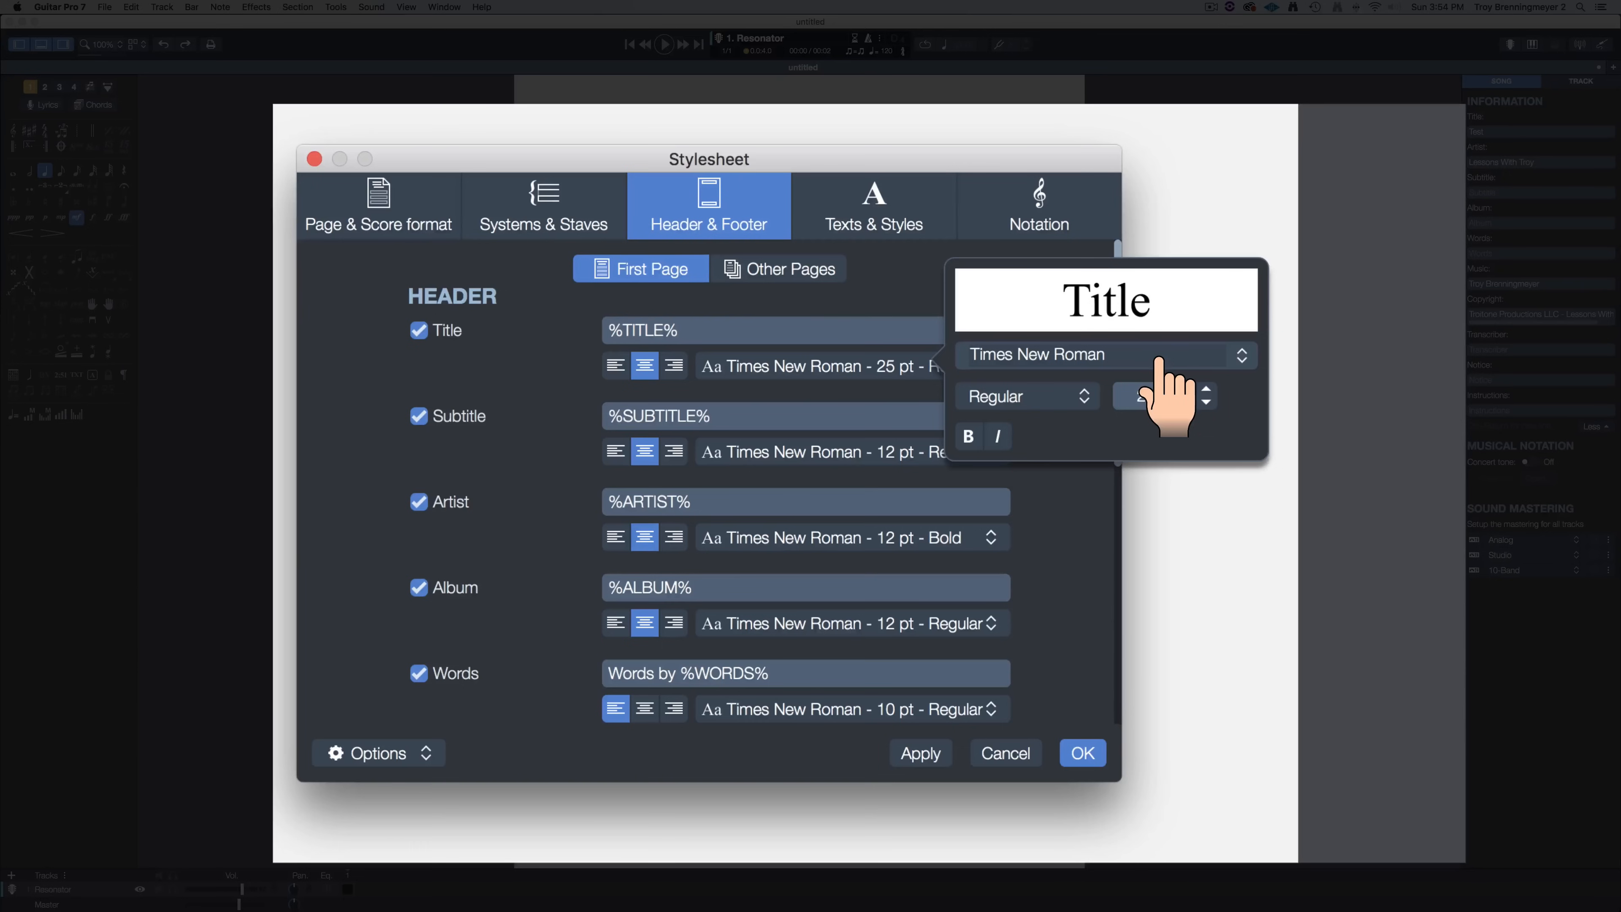
click(1241, 355)
scroll(1155, 441, up, 10)
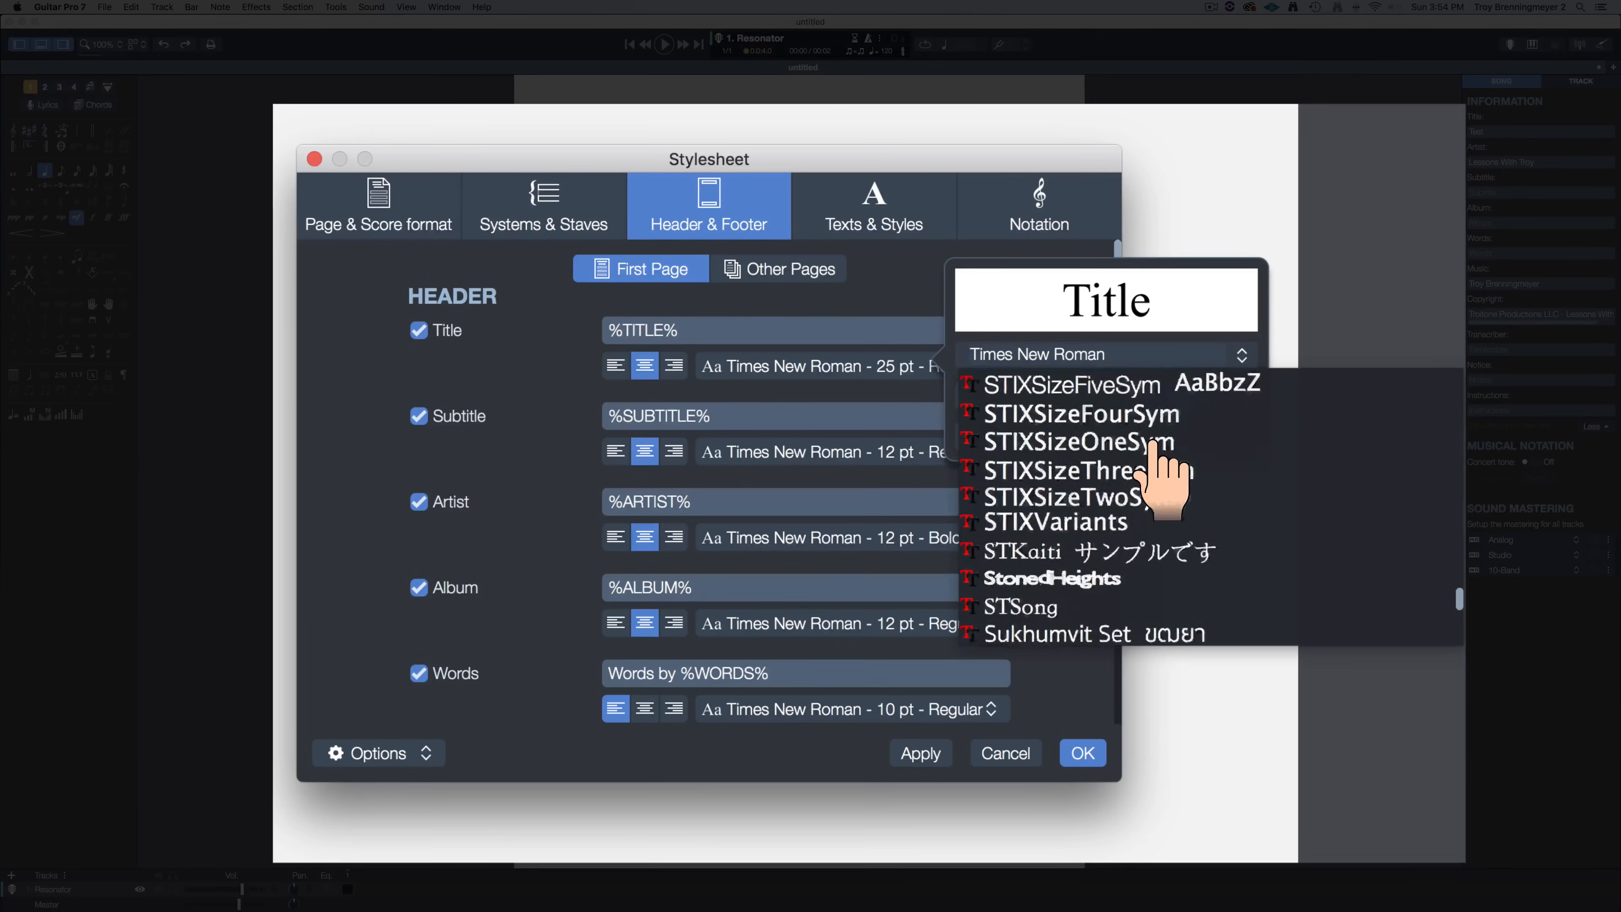
scroll(1152, 441, up, 5)
scroll(1153, 441, down, 7)
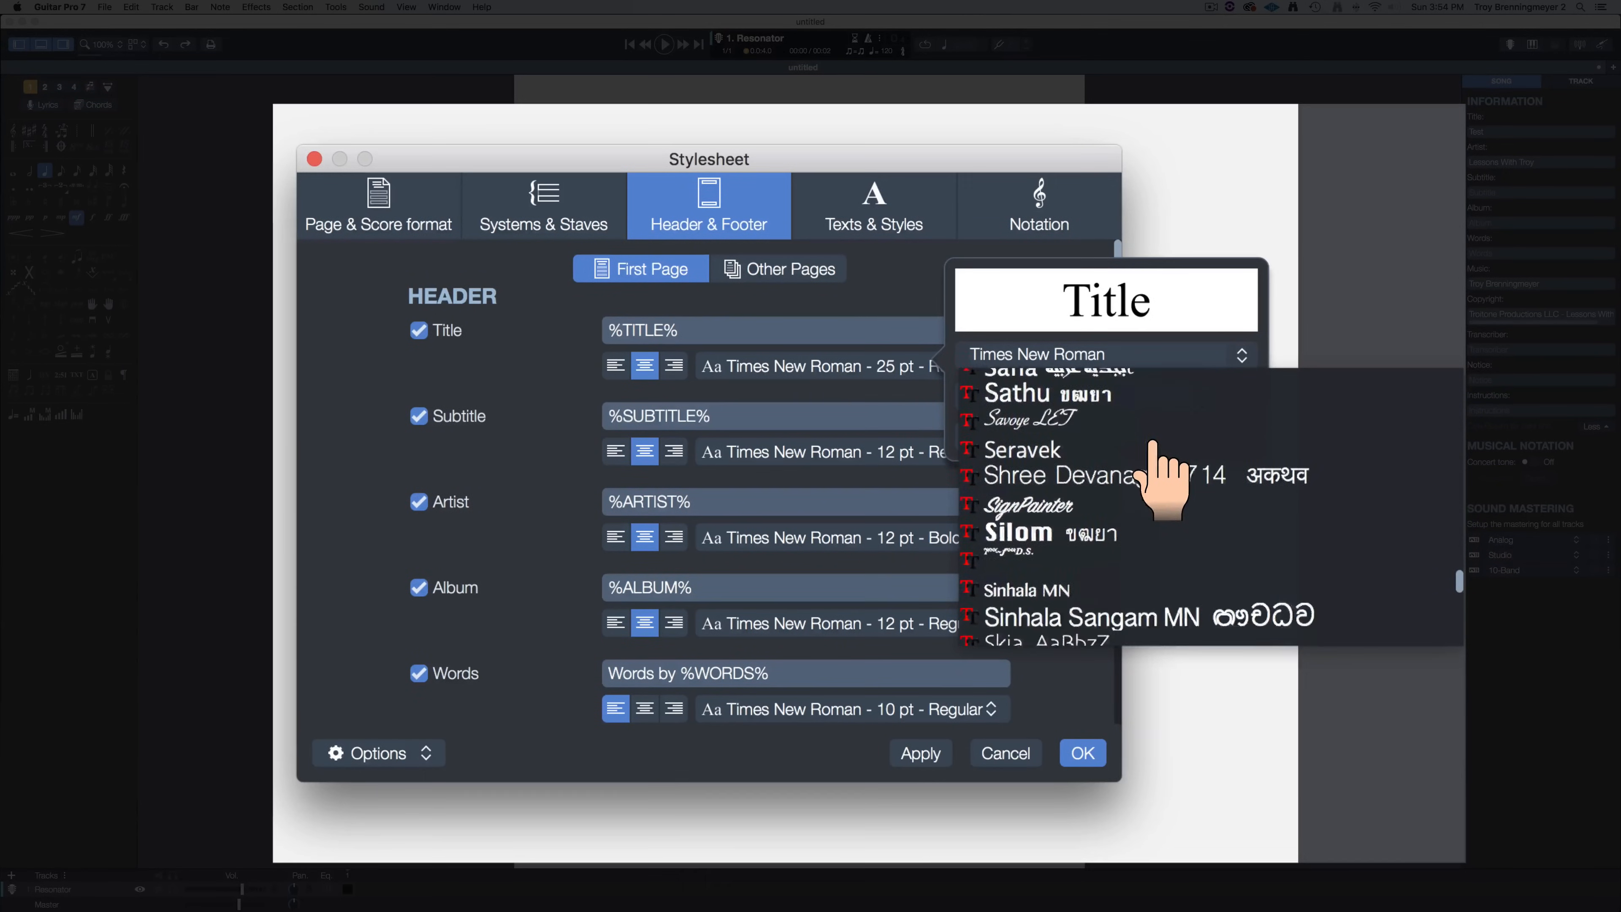
scroll(1152, 441, down, 10)
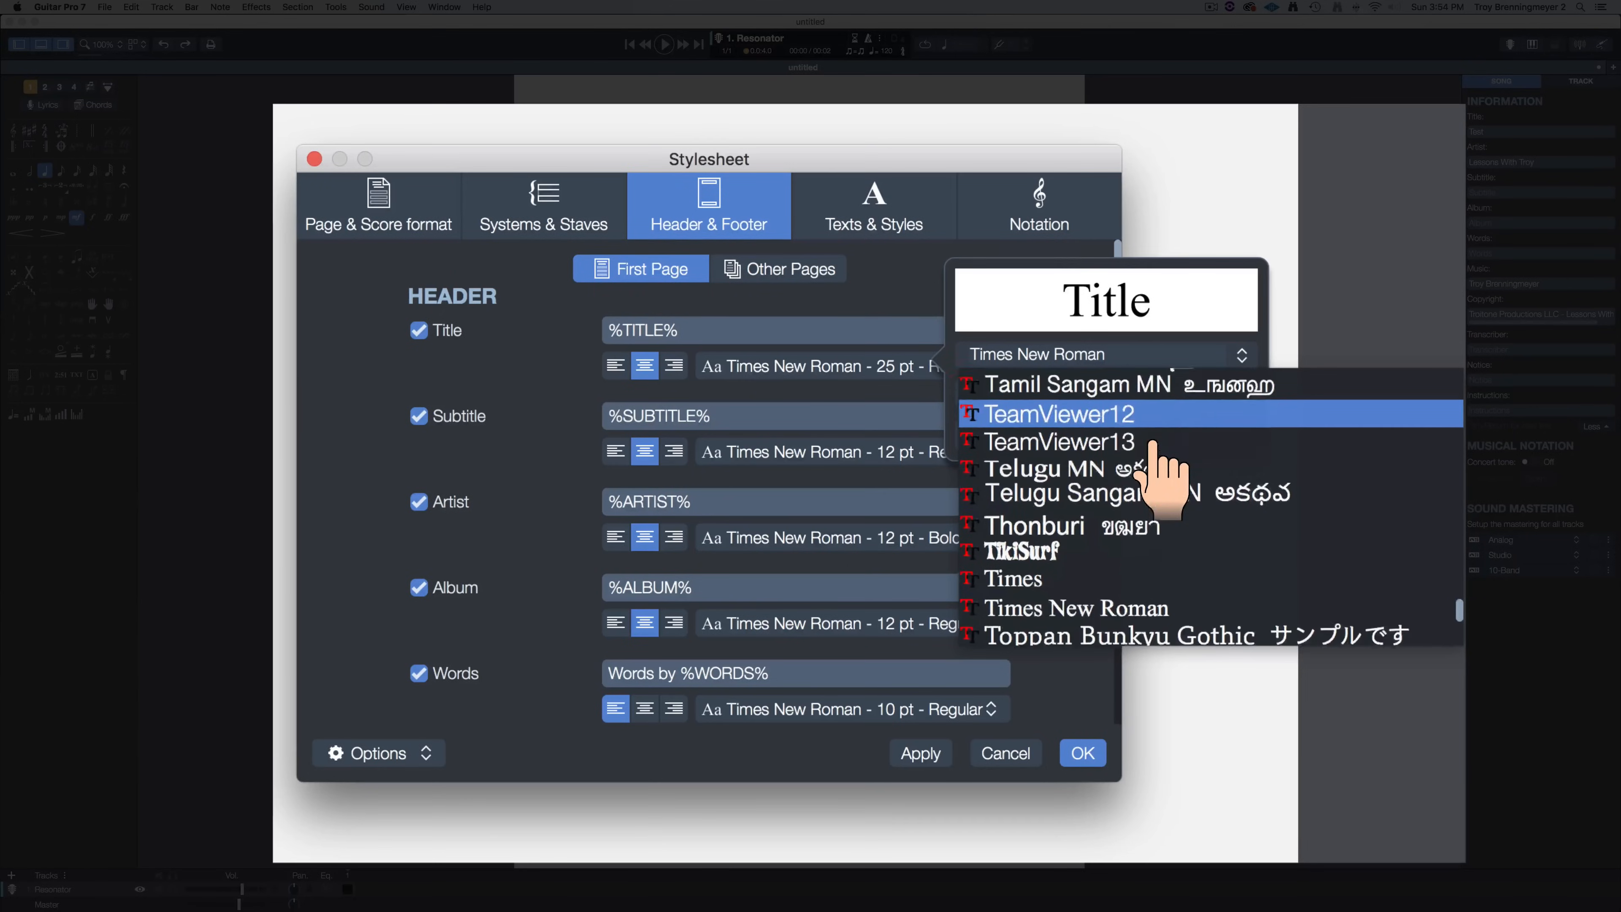
click(1021, 521)
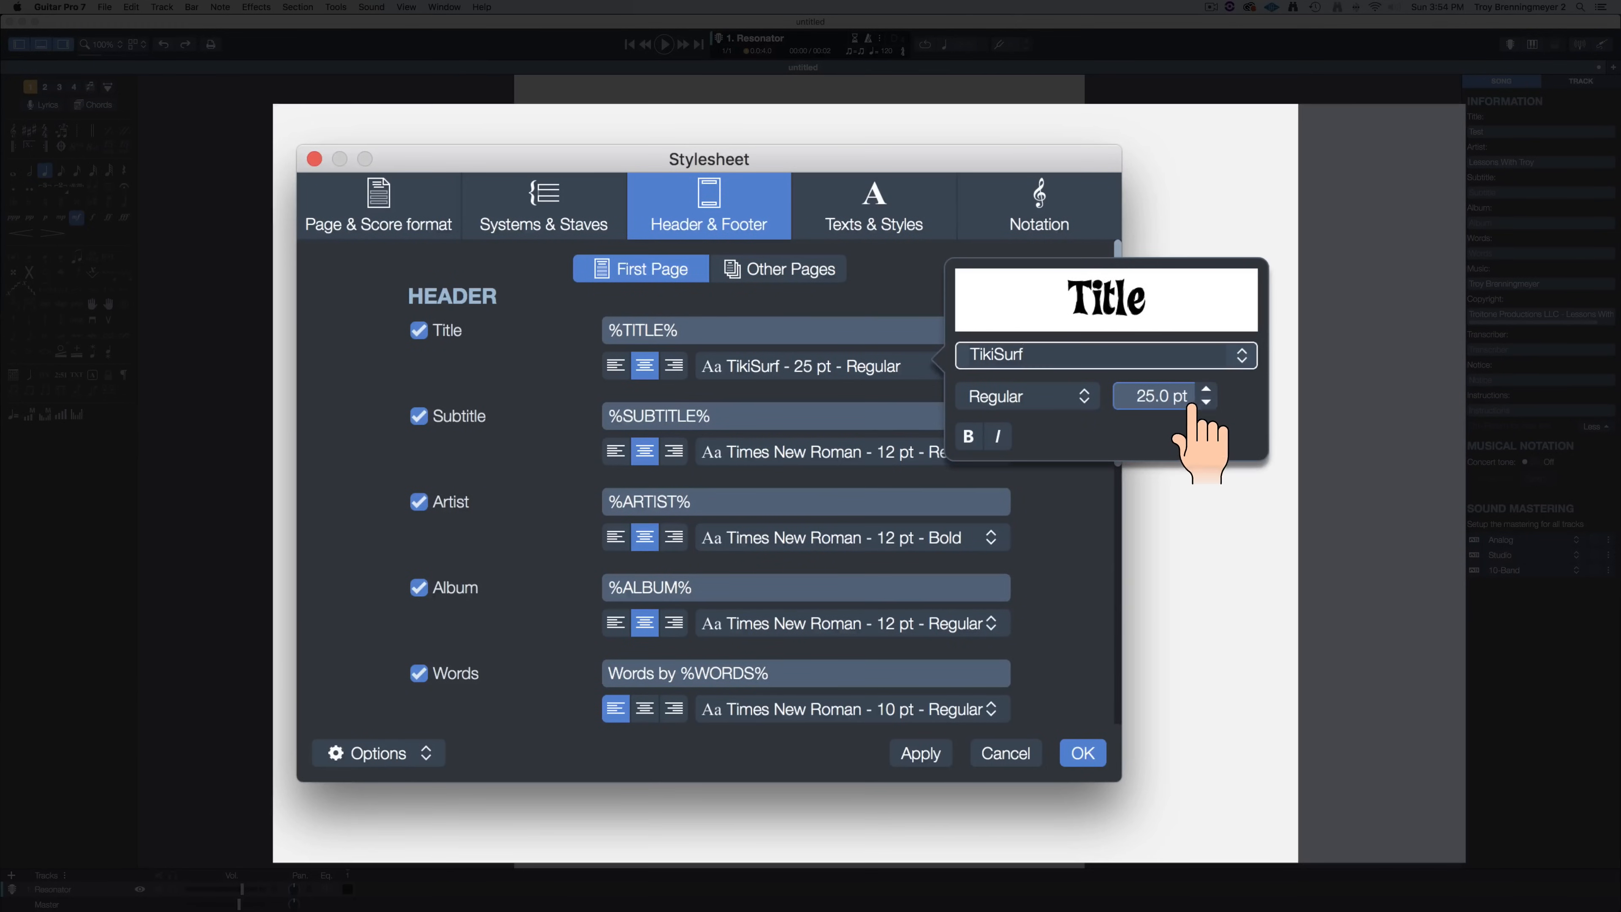
Step: Set the header title's font size to 32 pt and apply it to the score
click(1160, 397)
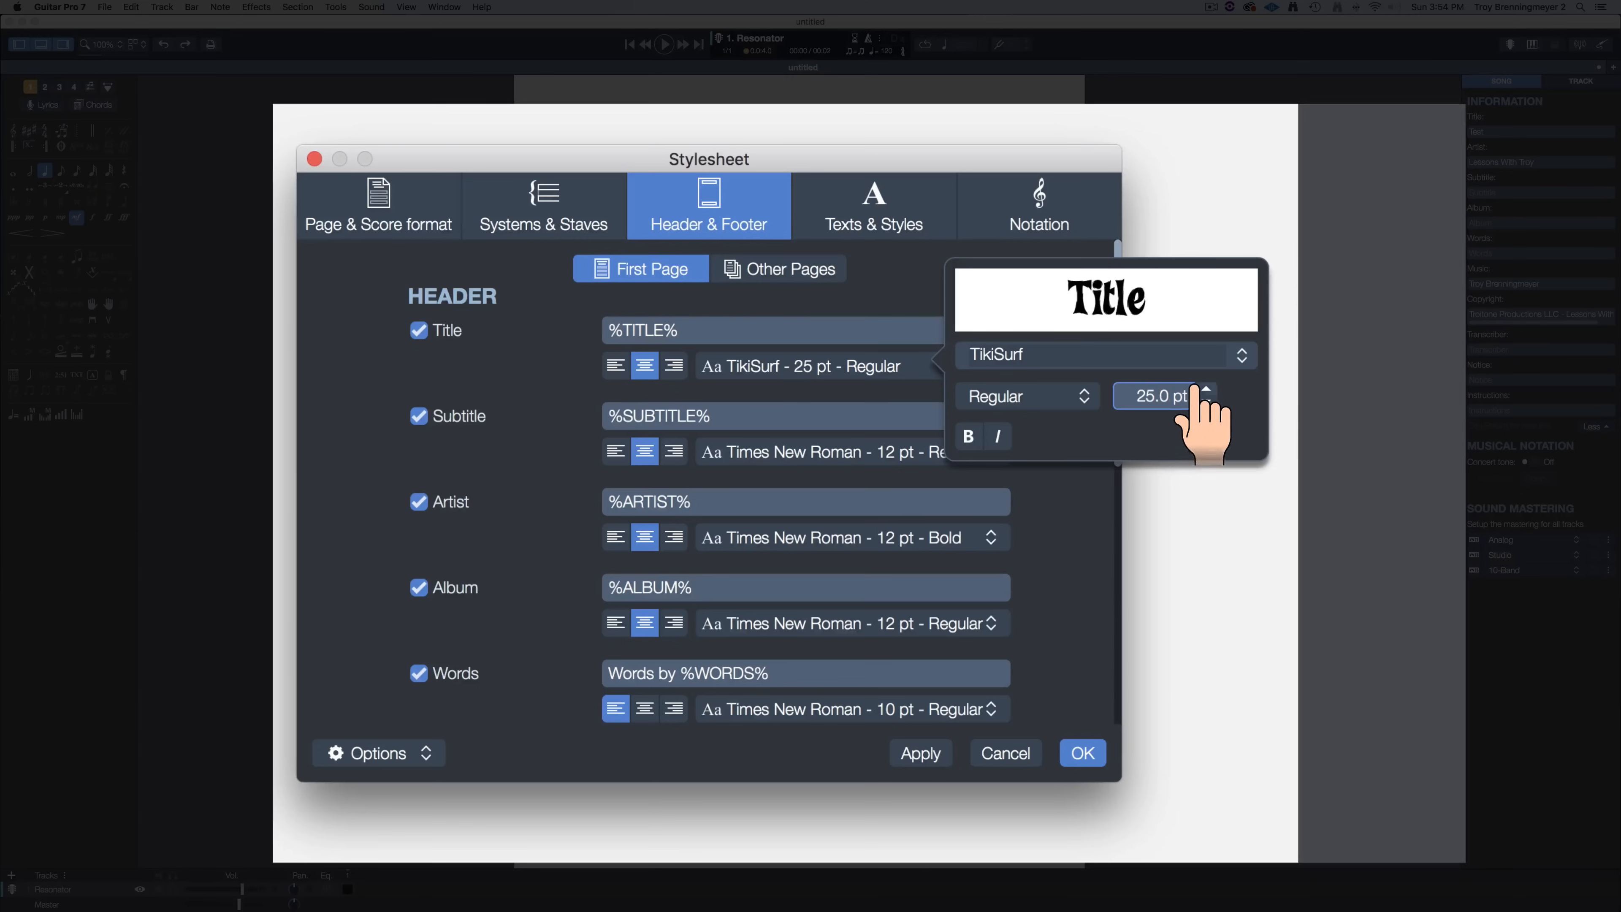
drag(1205, 390, 1208, 389)
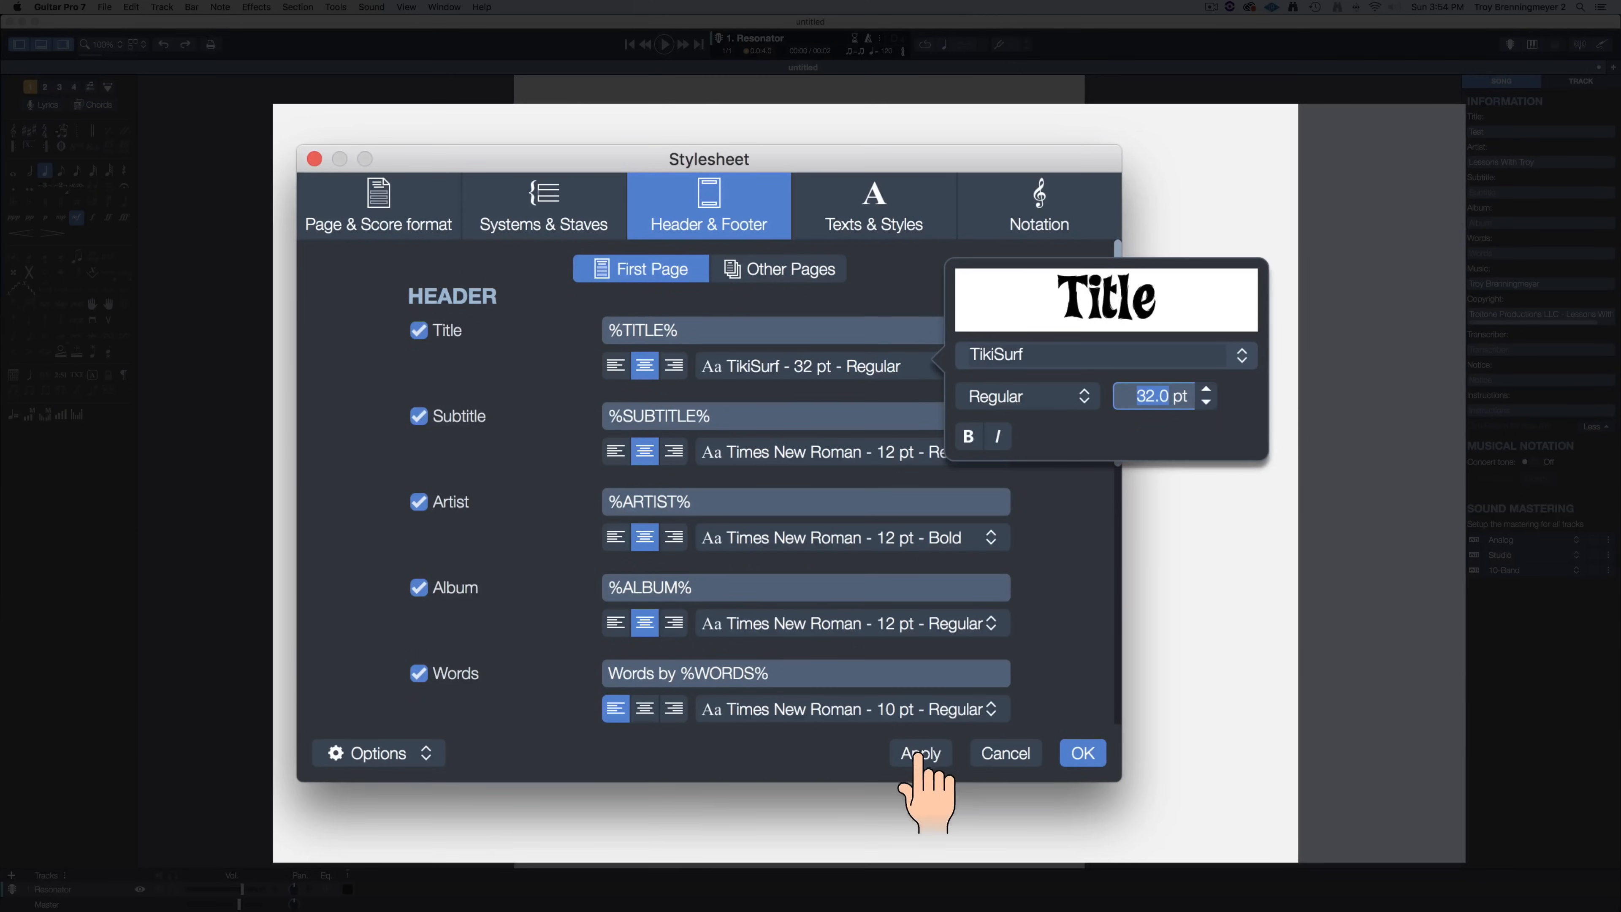
click(920, 753)
click(896, 619)
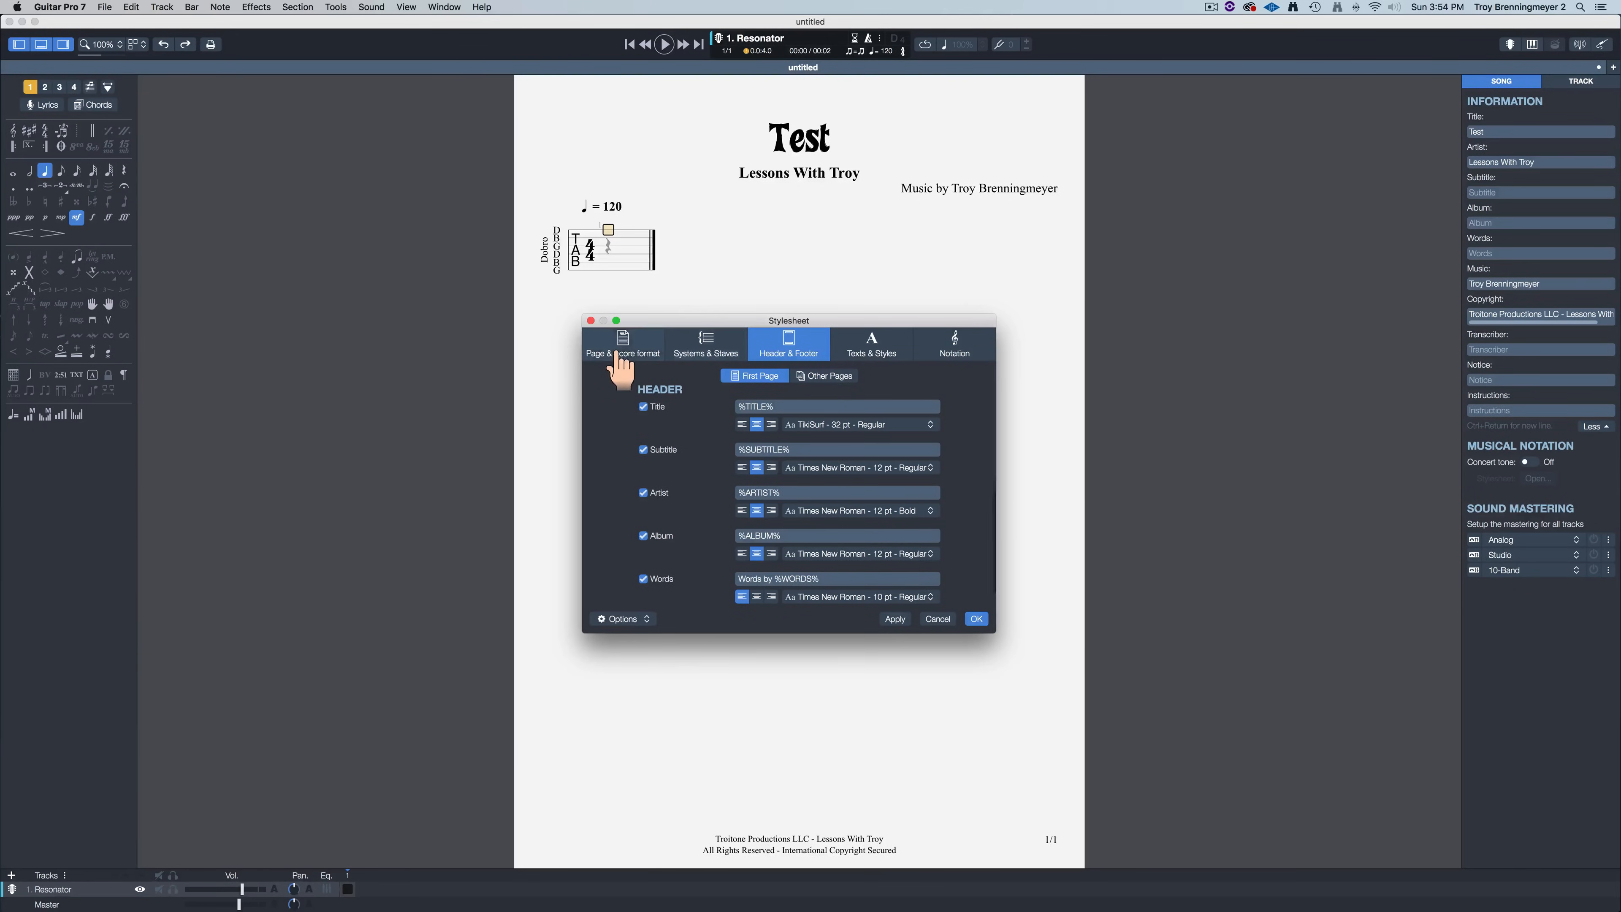
Step: Set the top page margin to 10 and apply it to the score
click(630, 351)
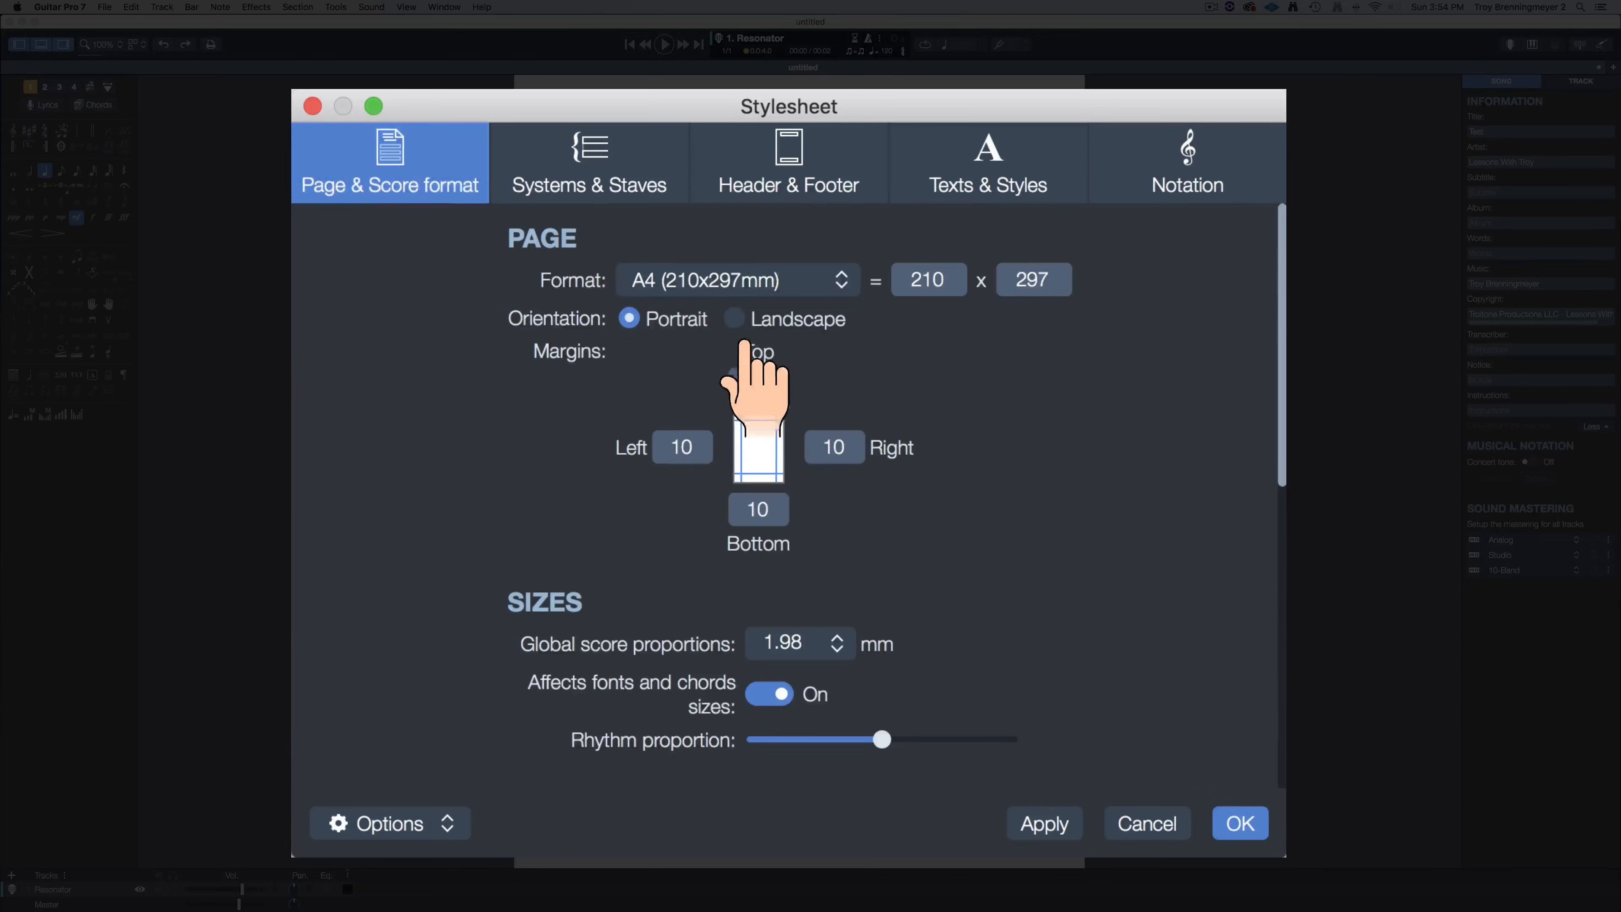
double_click(775, 437)
text(15)
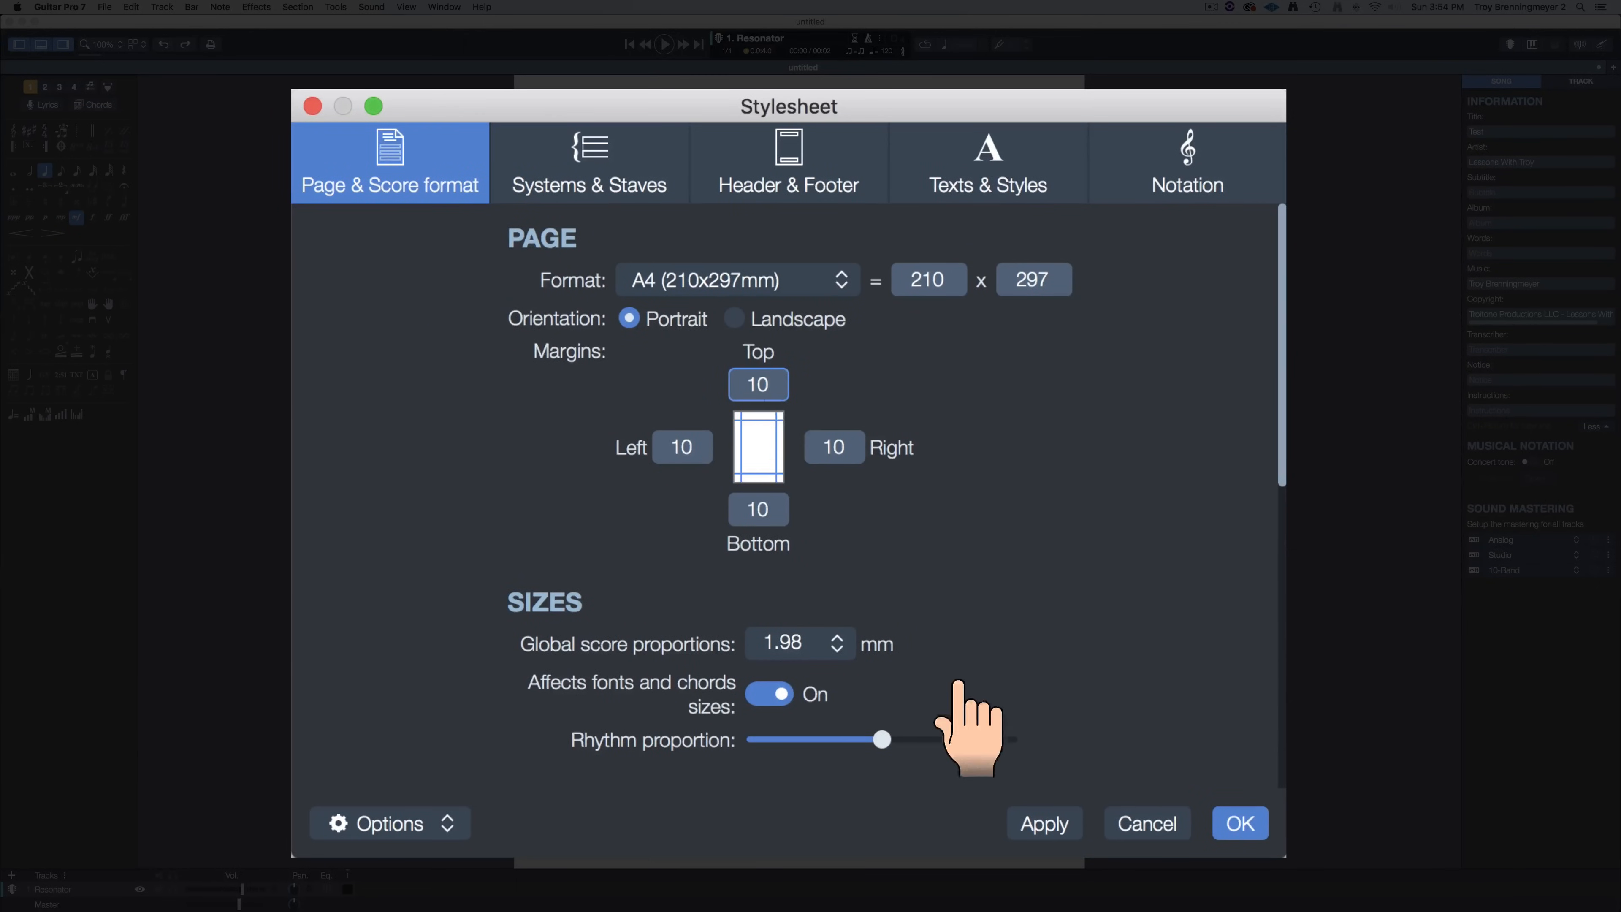
click(1044, 823)
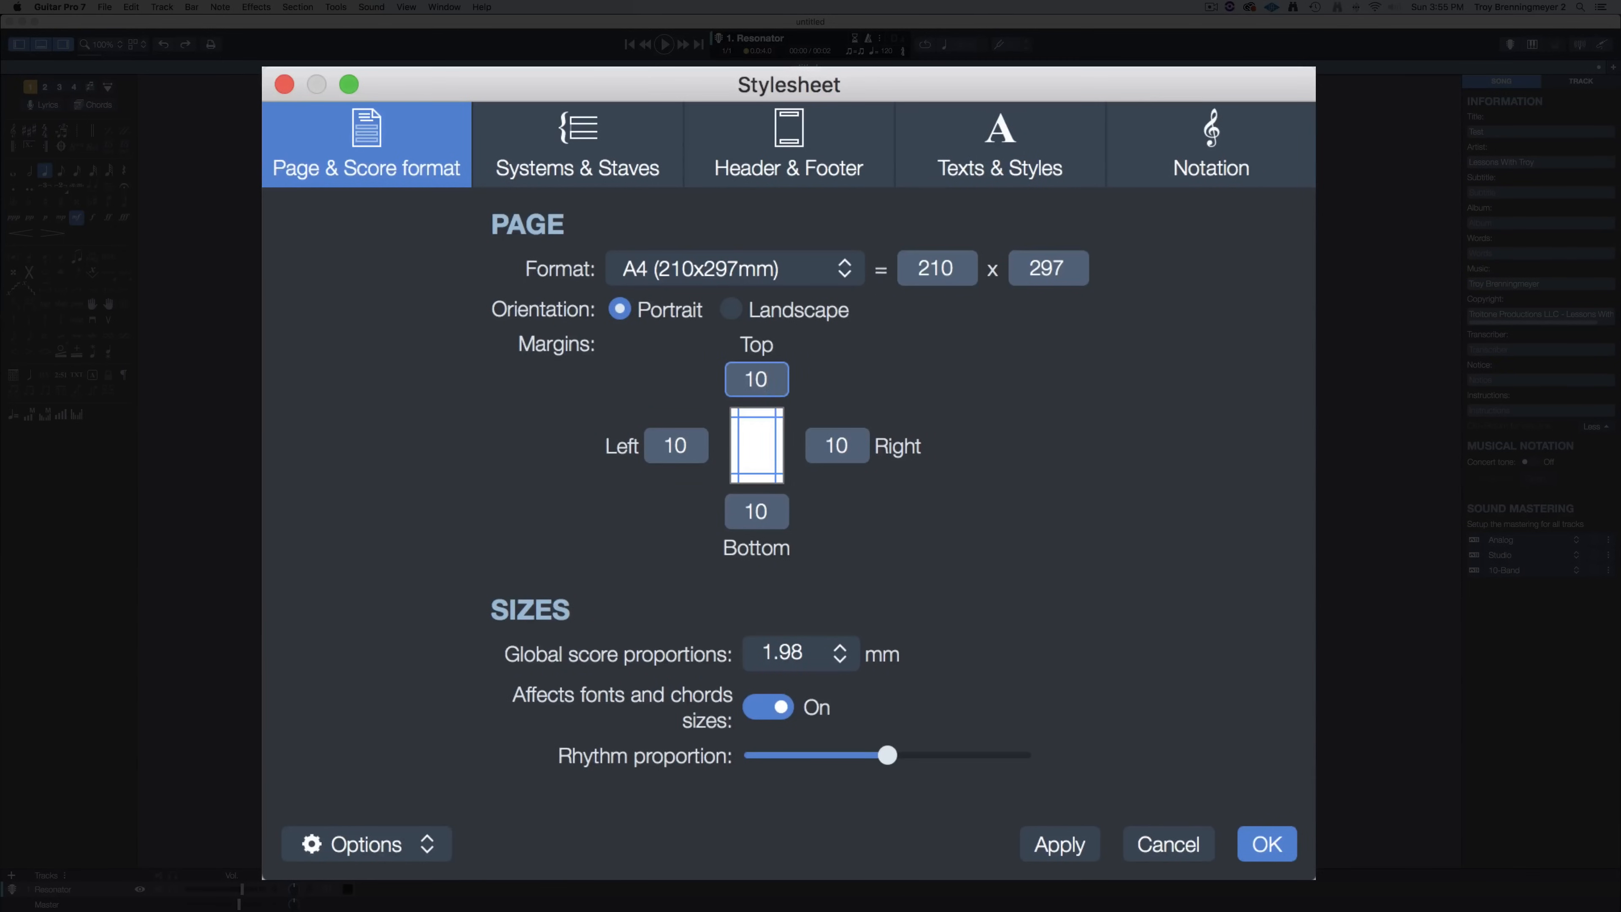
Step: Look over the first-page header and footer fields, from the title to the copyright and page number
click(813, 149)
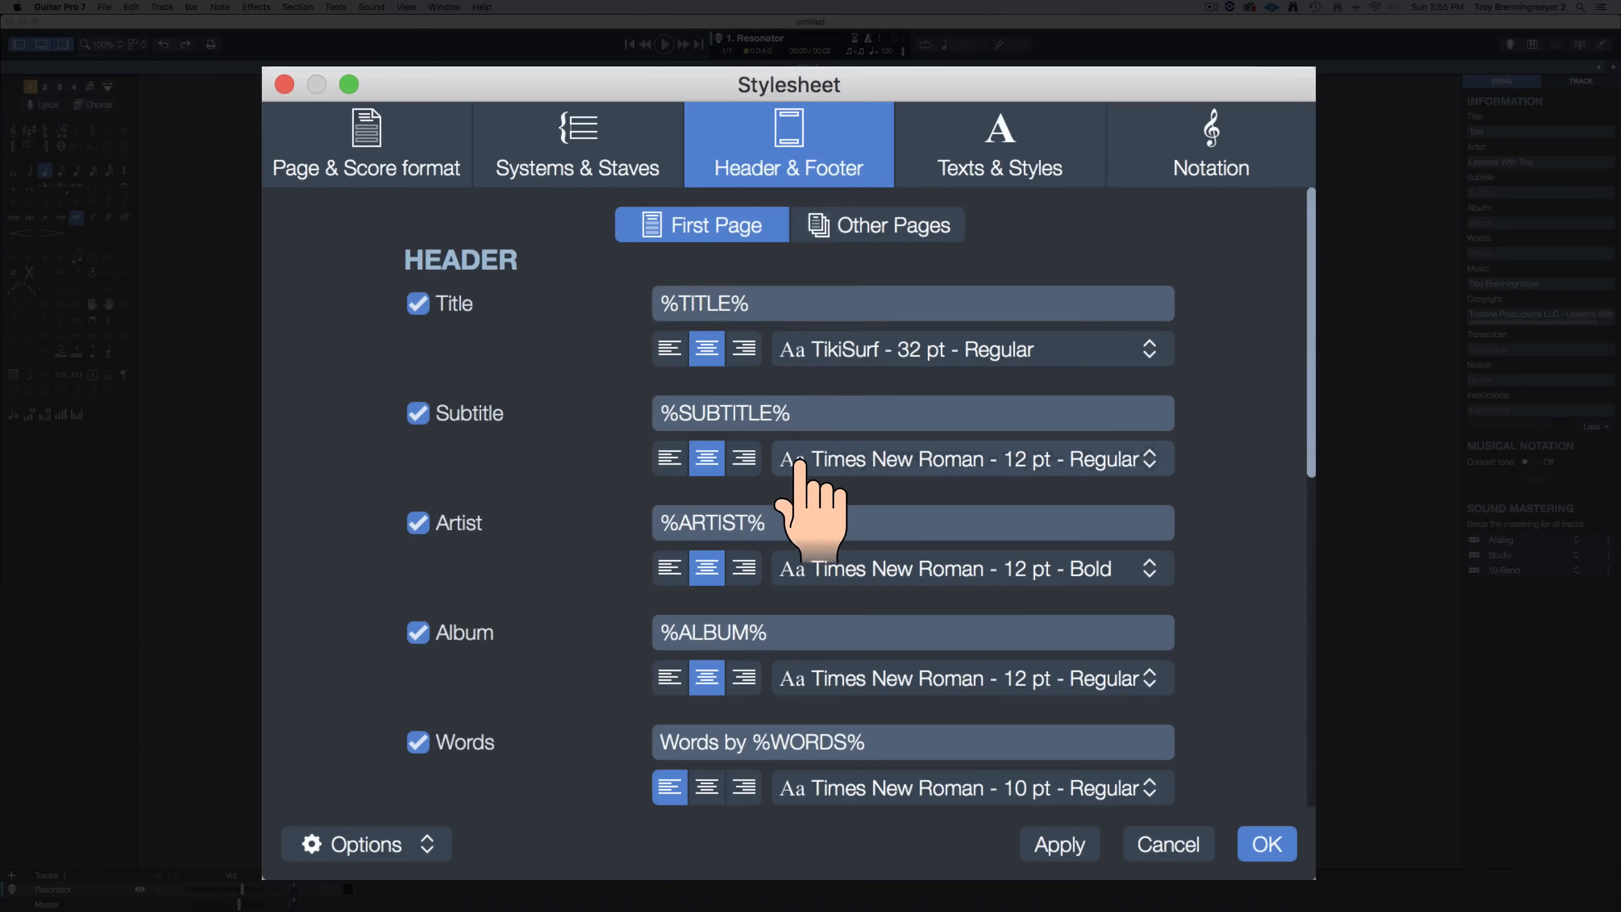
scroll(830, 441, down, 8)
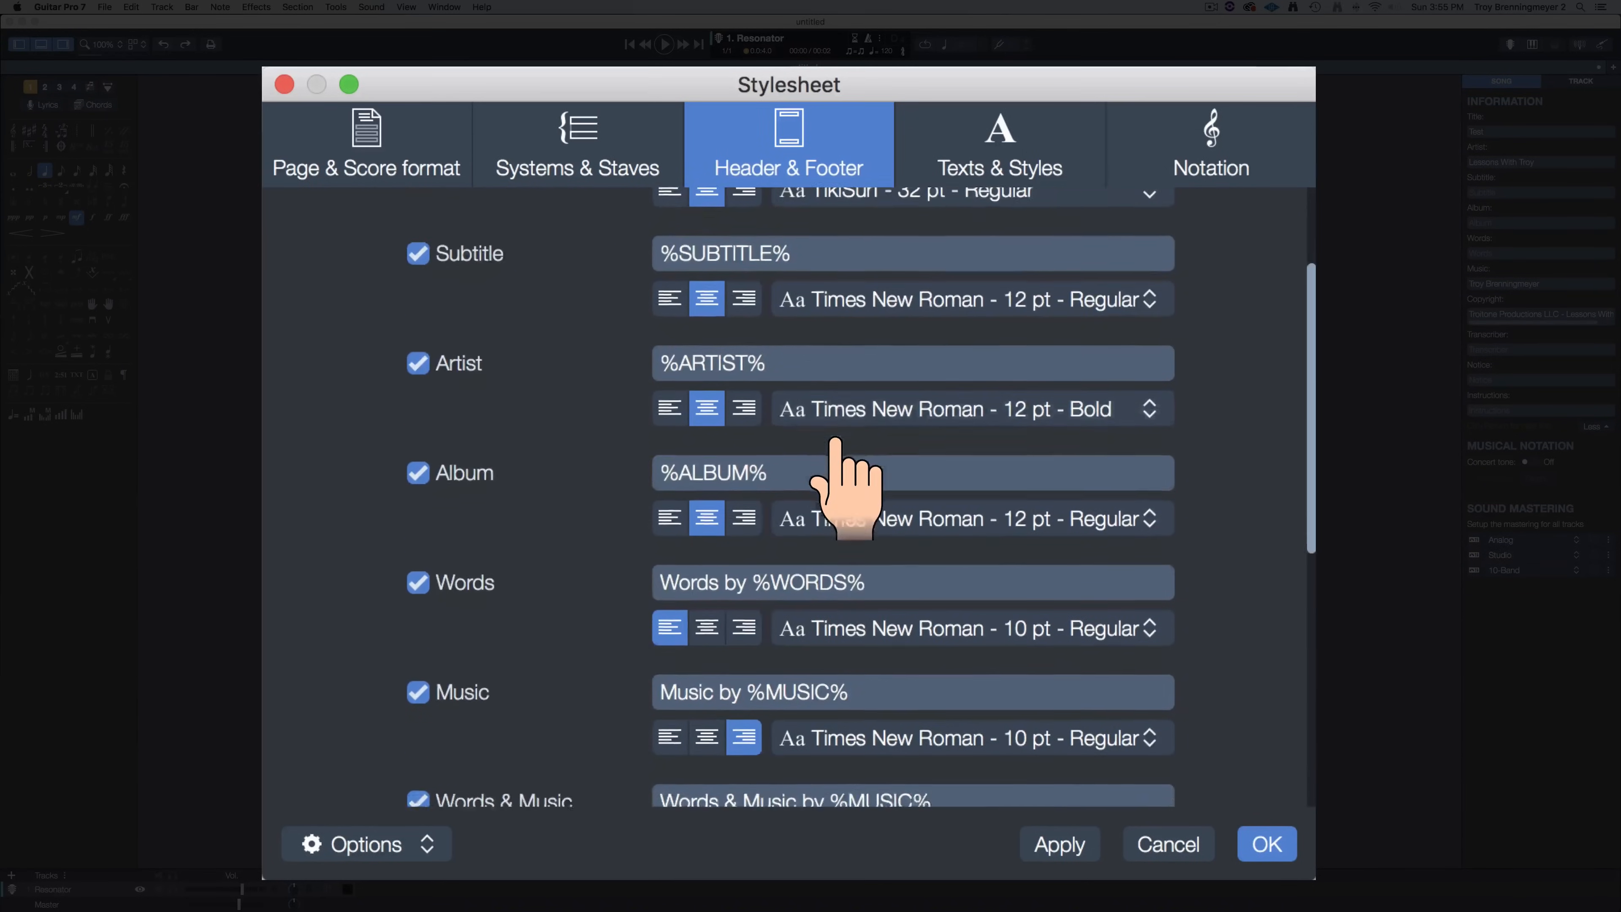
scroll(835, 440, down, 5)
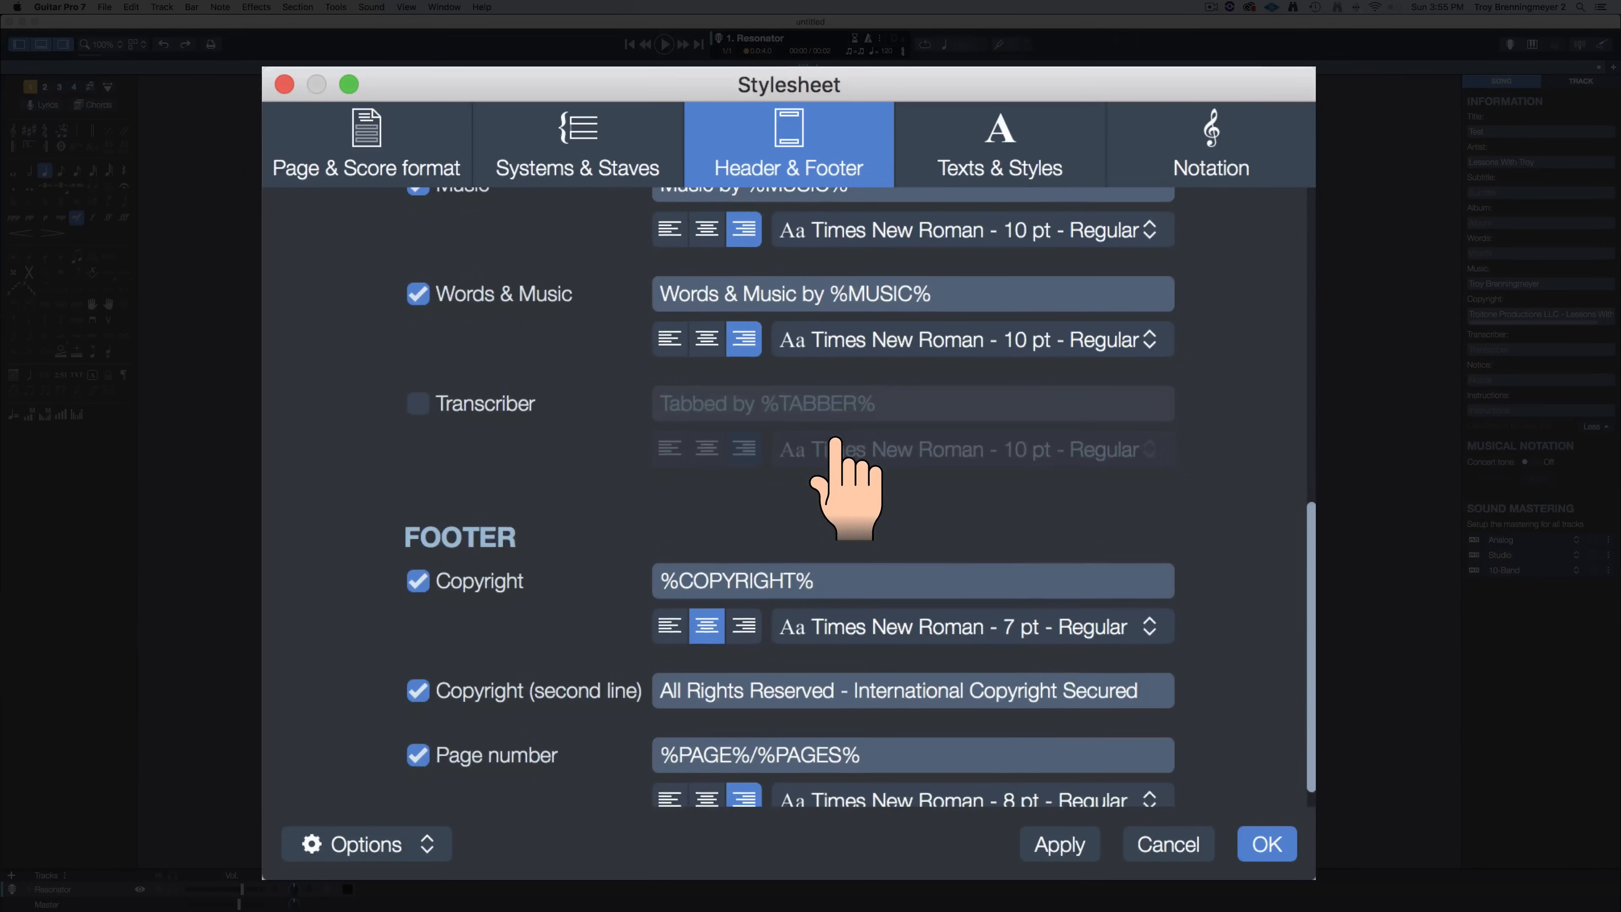
scroll(835, 441, up, 3)
scroll(834, 441, up, 2)
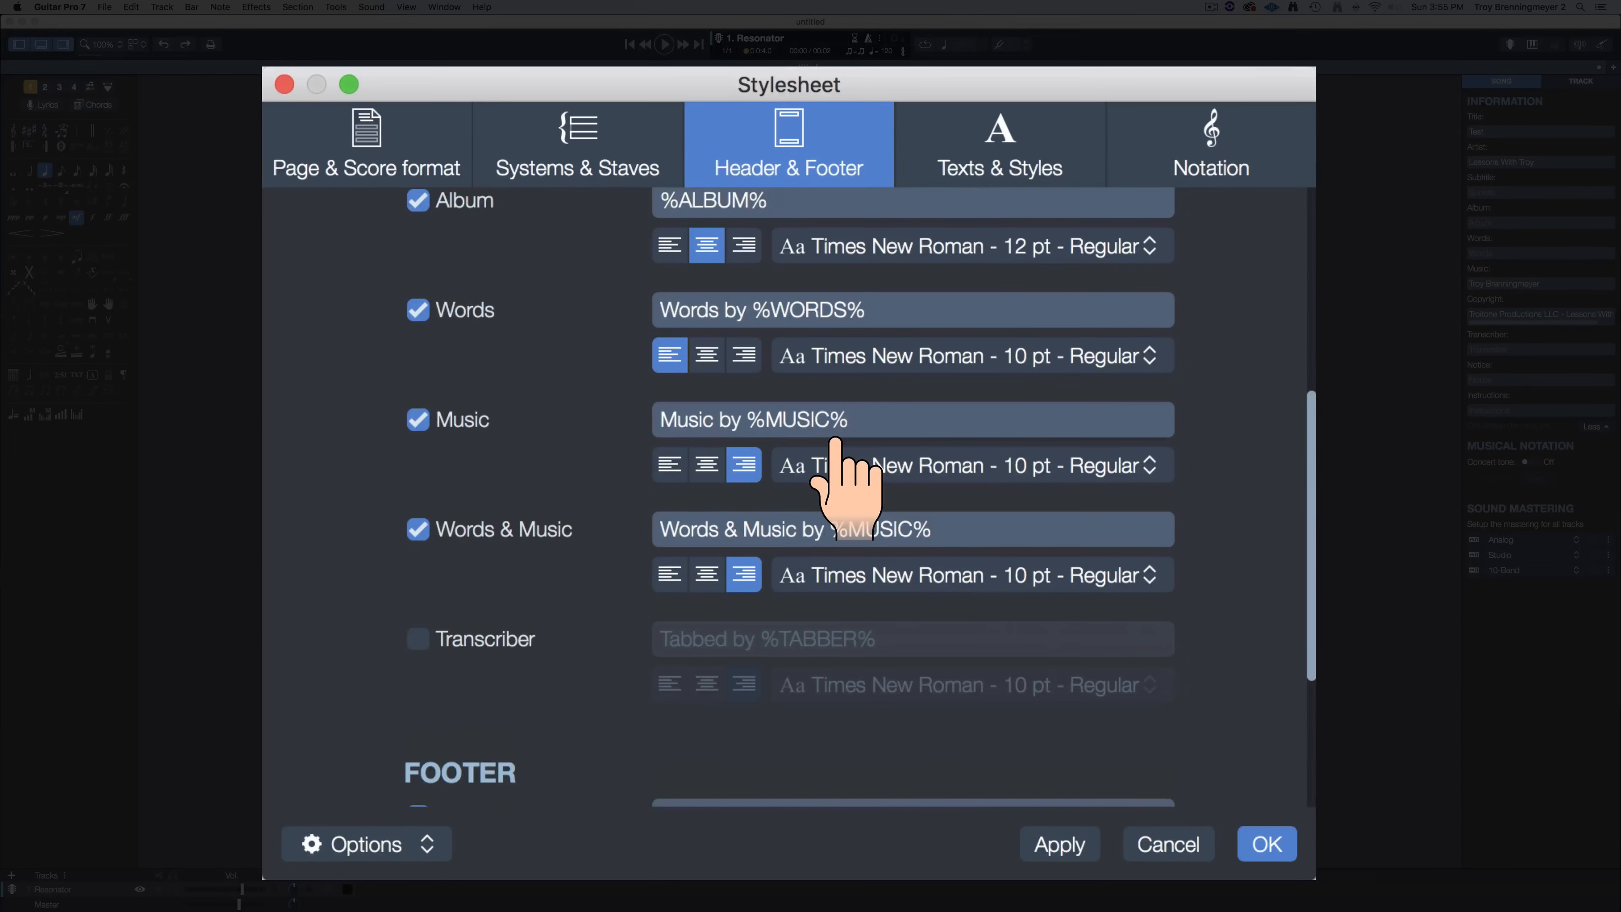
scroll(835, 440, up, 1)
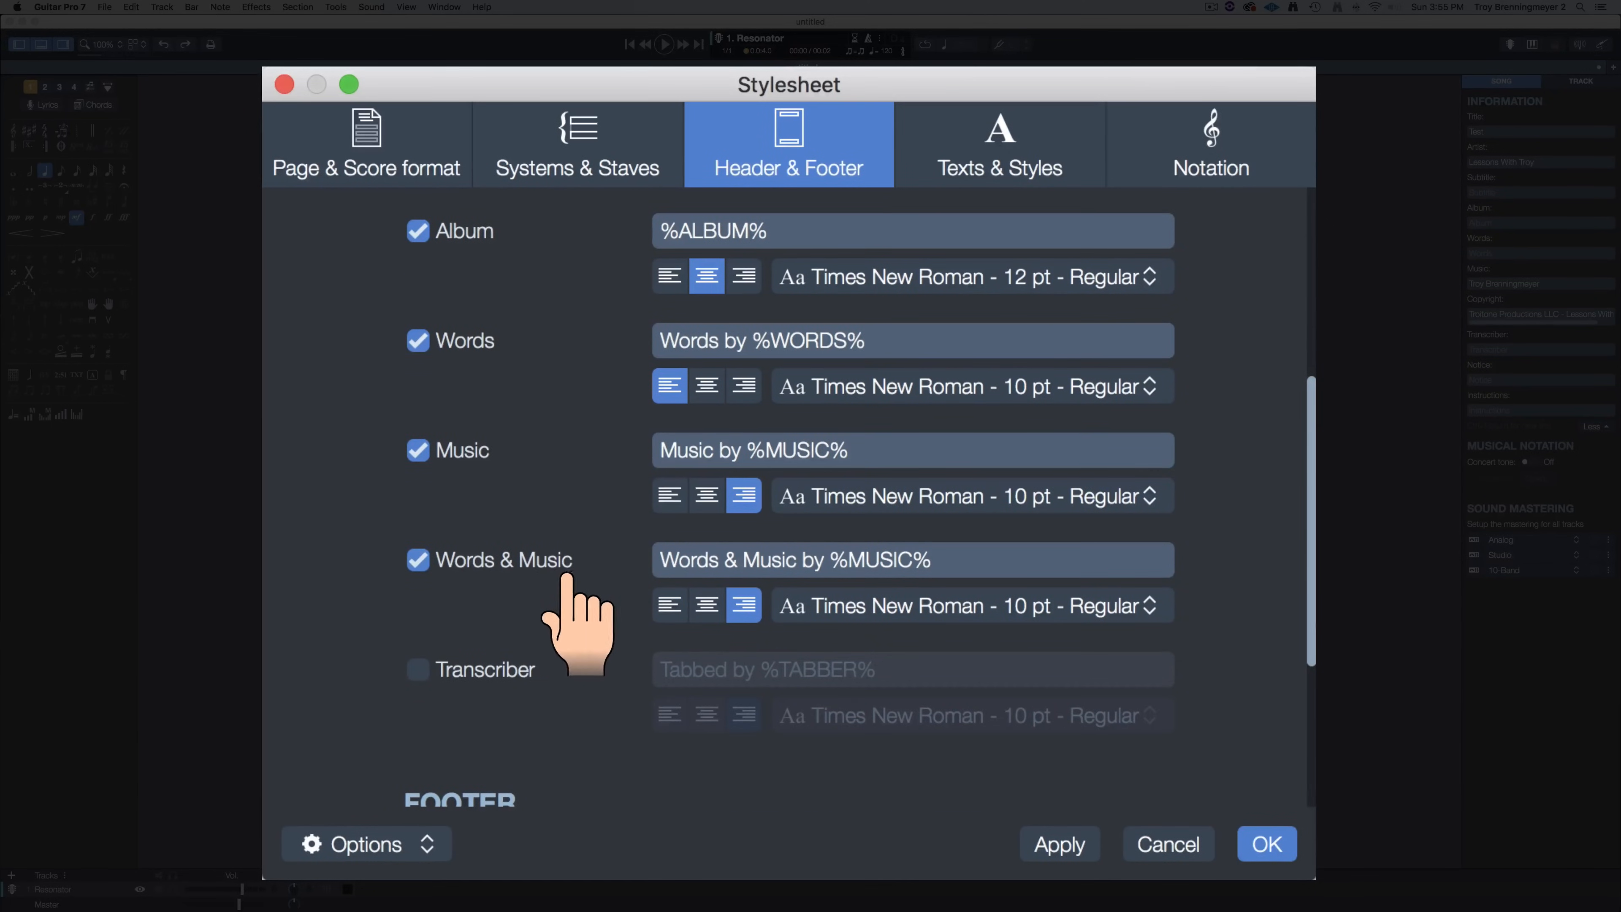
Step: Change the header's music credit to "Arranged by %MUSIC%", apply it and close the stylesheet
click(716, 569)
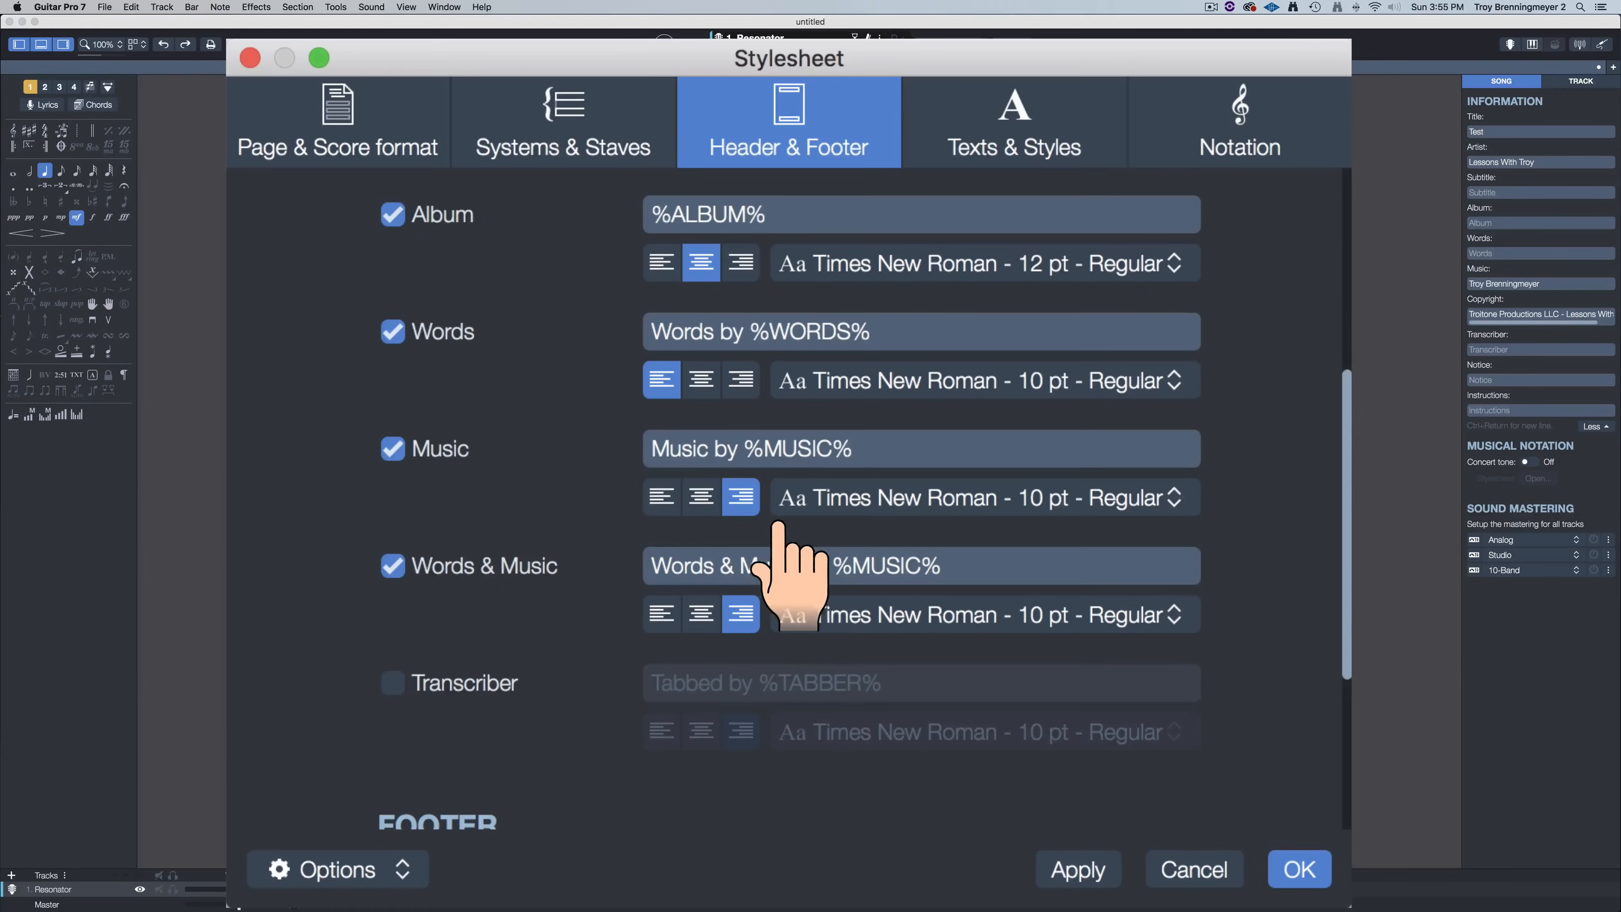
click(679, 462)
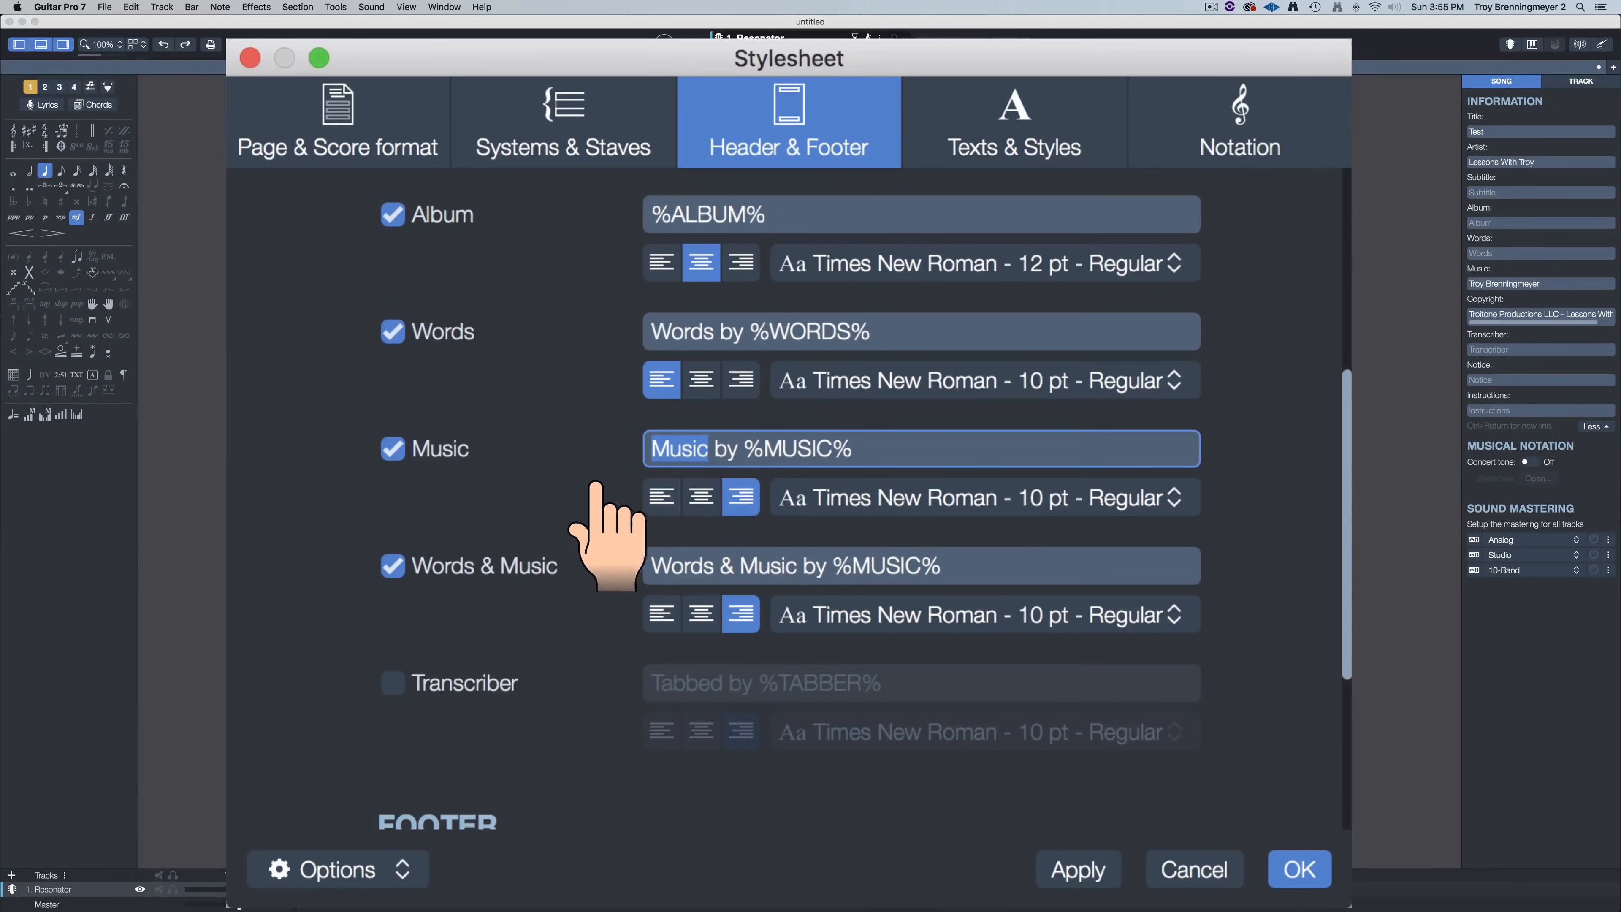
text(Arr)
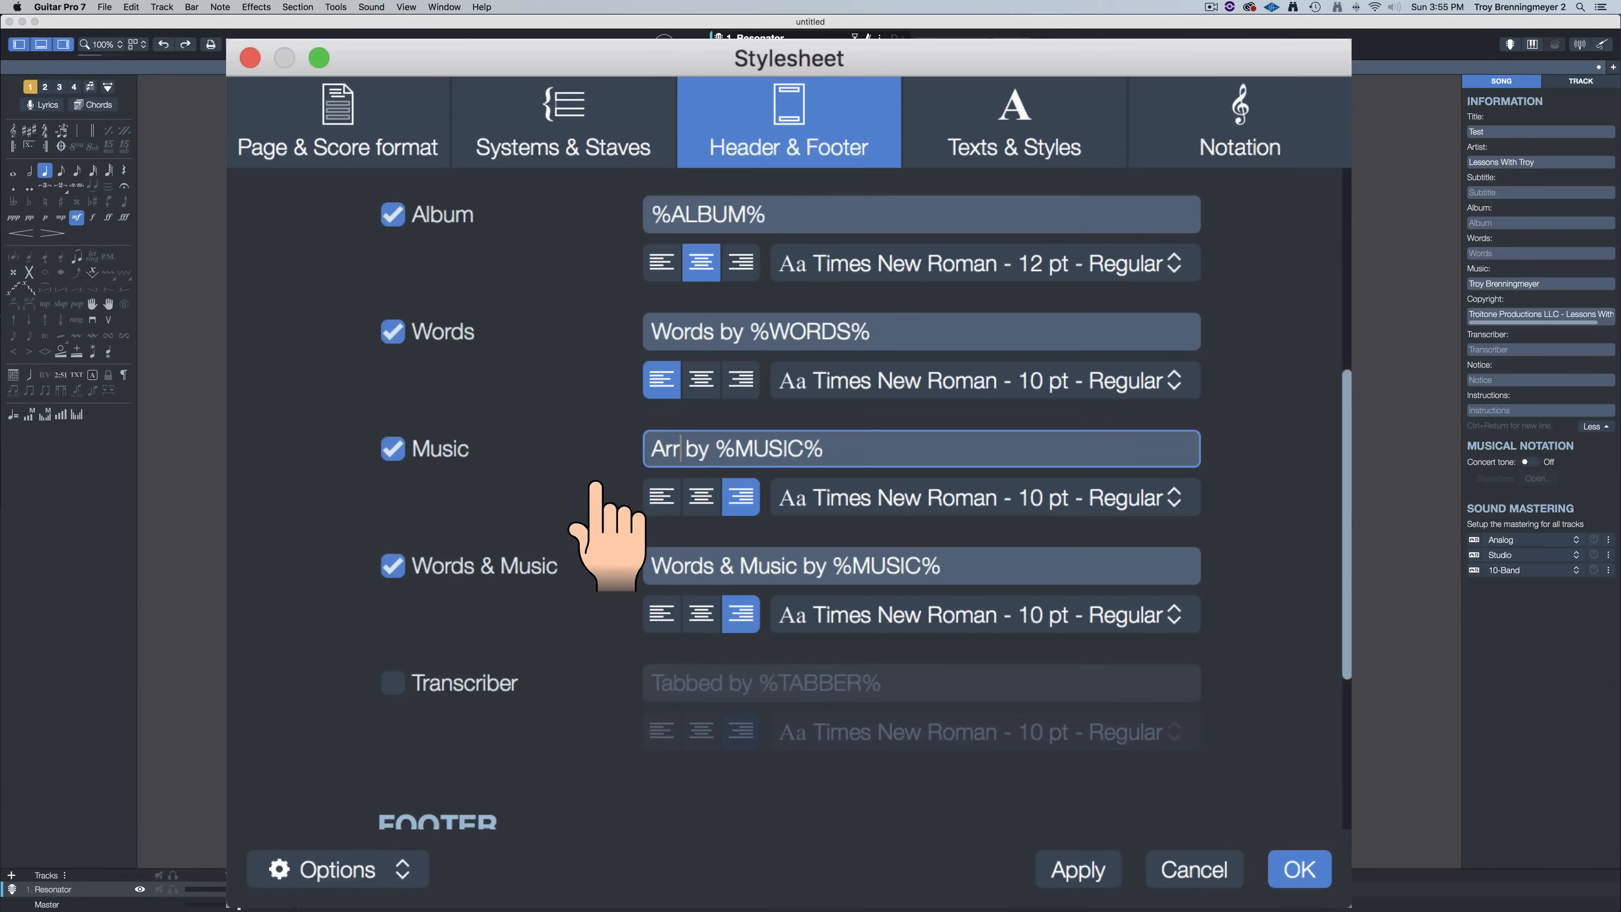
text(ang)
key(BackSpace)
key(BackSpace)
key(BackSpace)
key(BackSpace)
key(BackSpace)
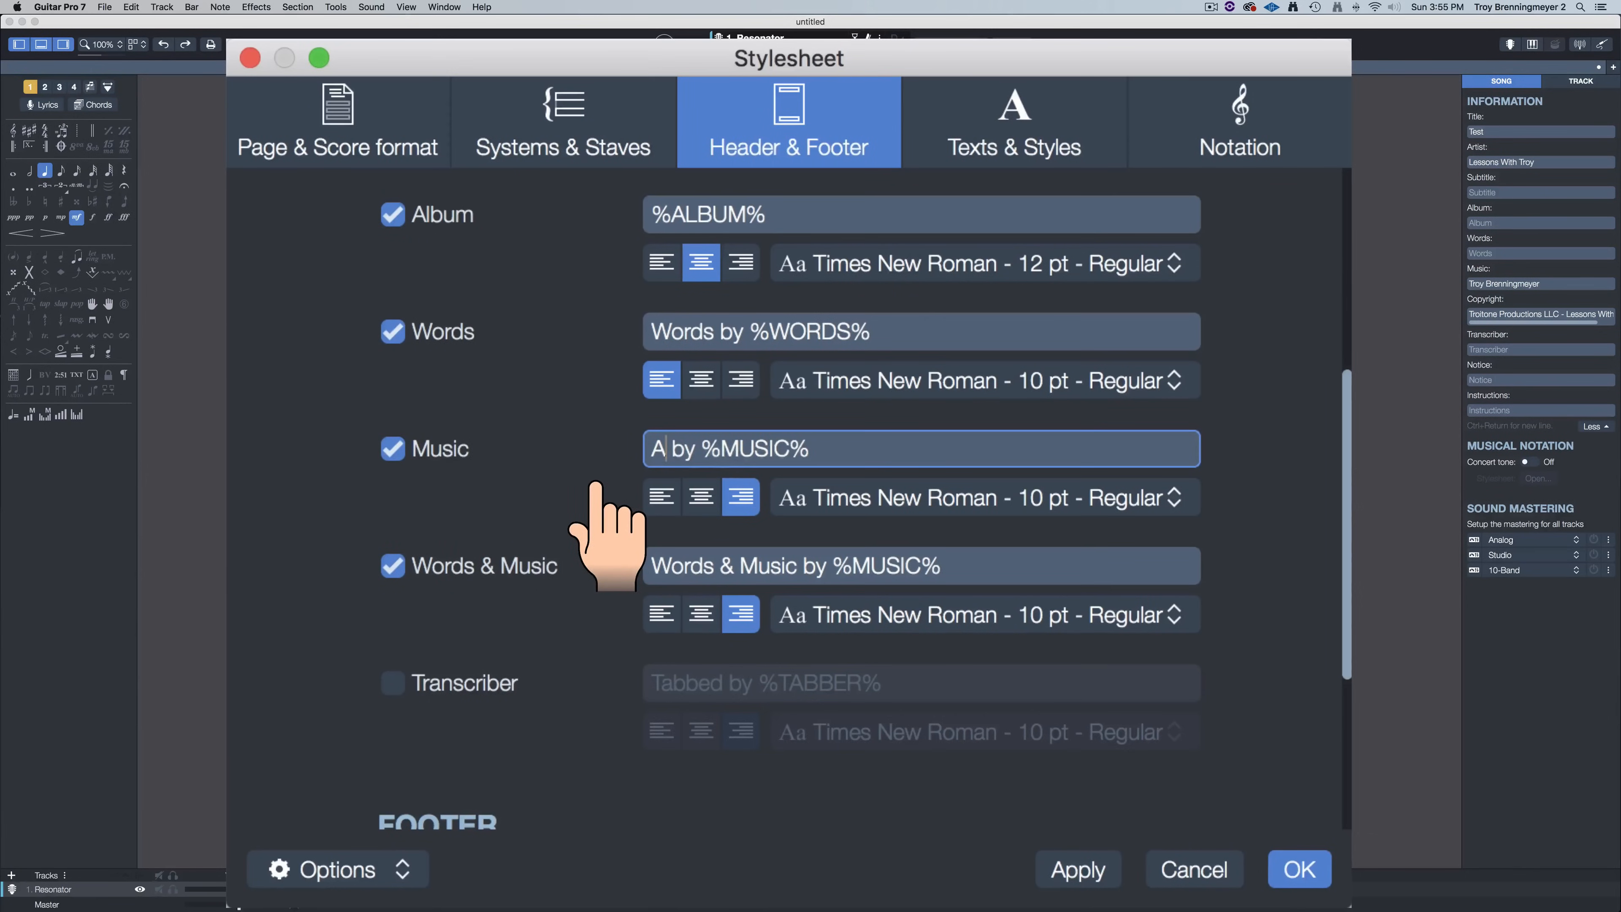
text(rranged)
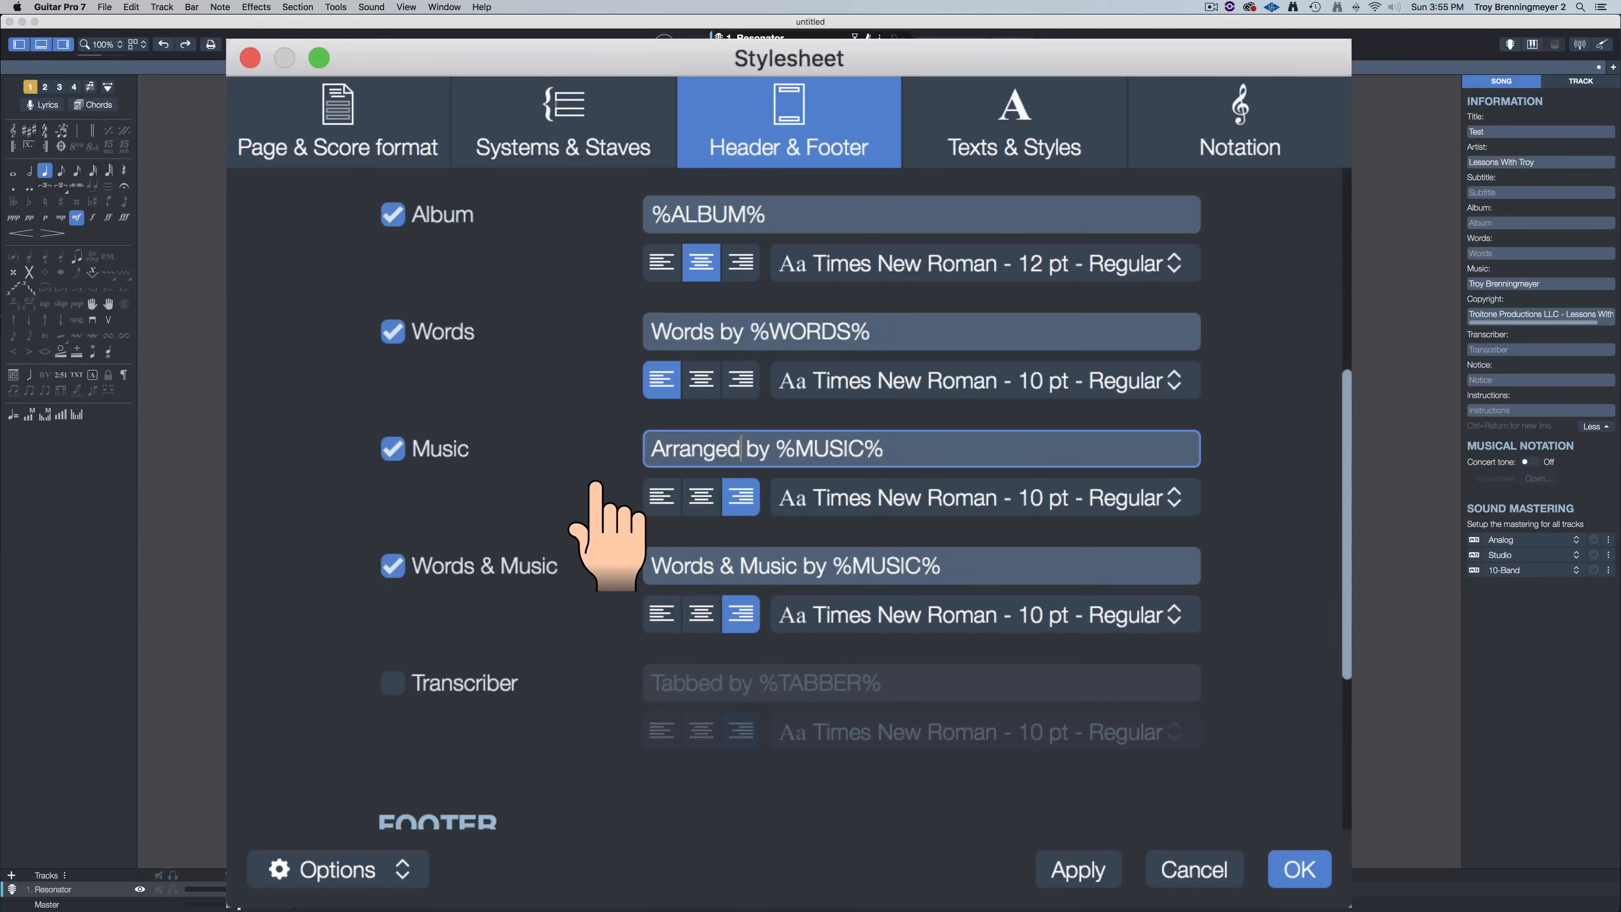
click(1078, 869)
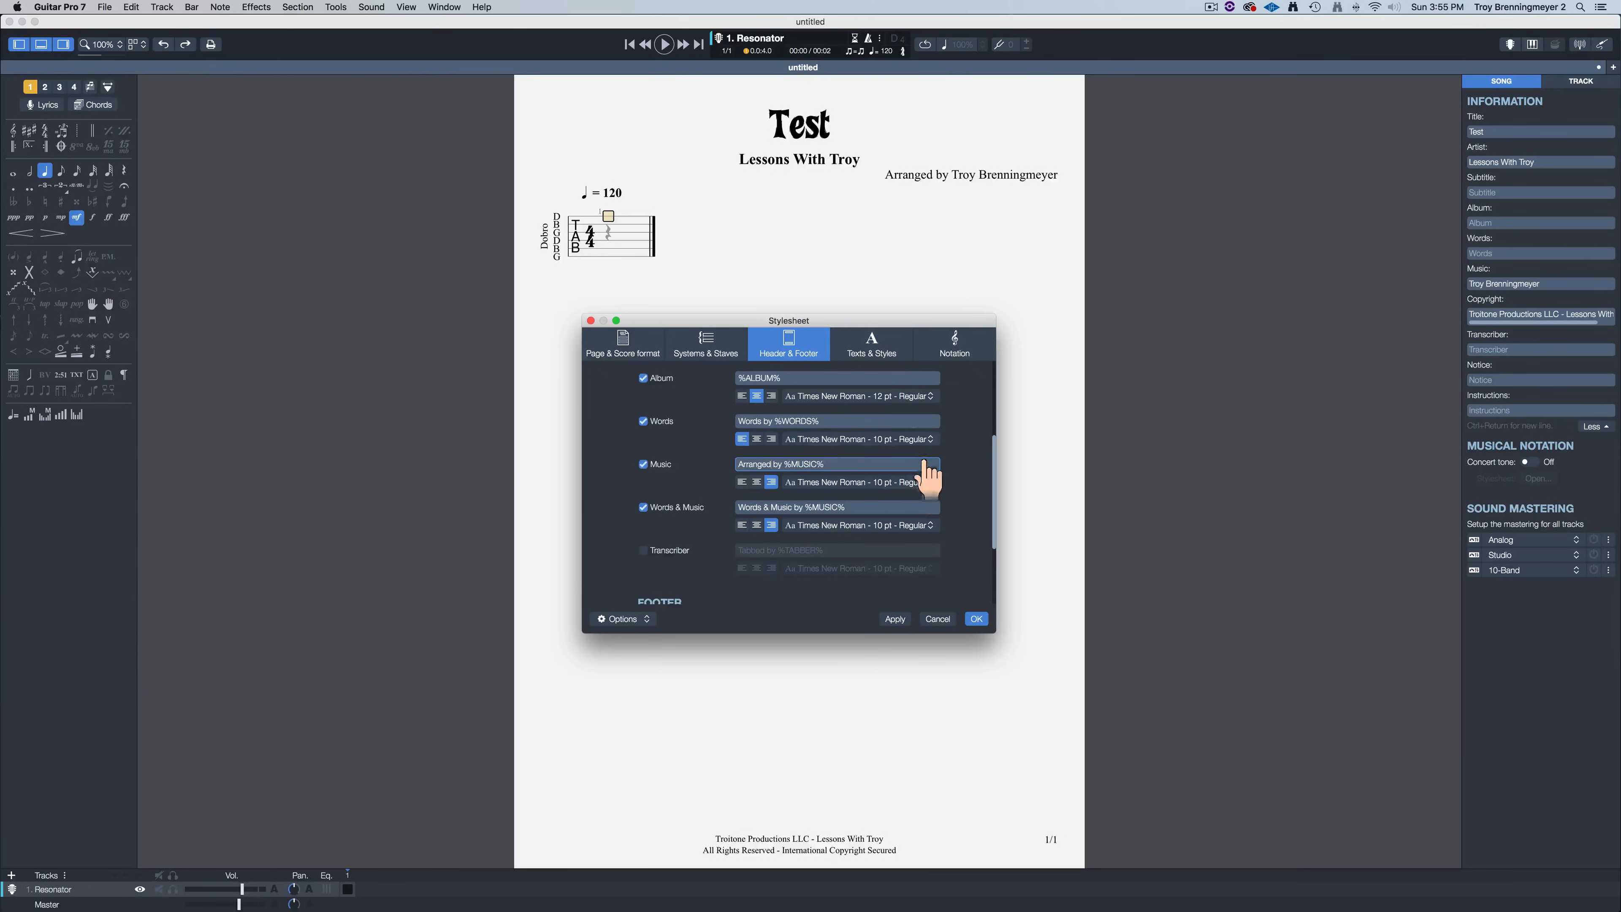
click(976, 619)
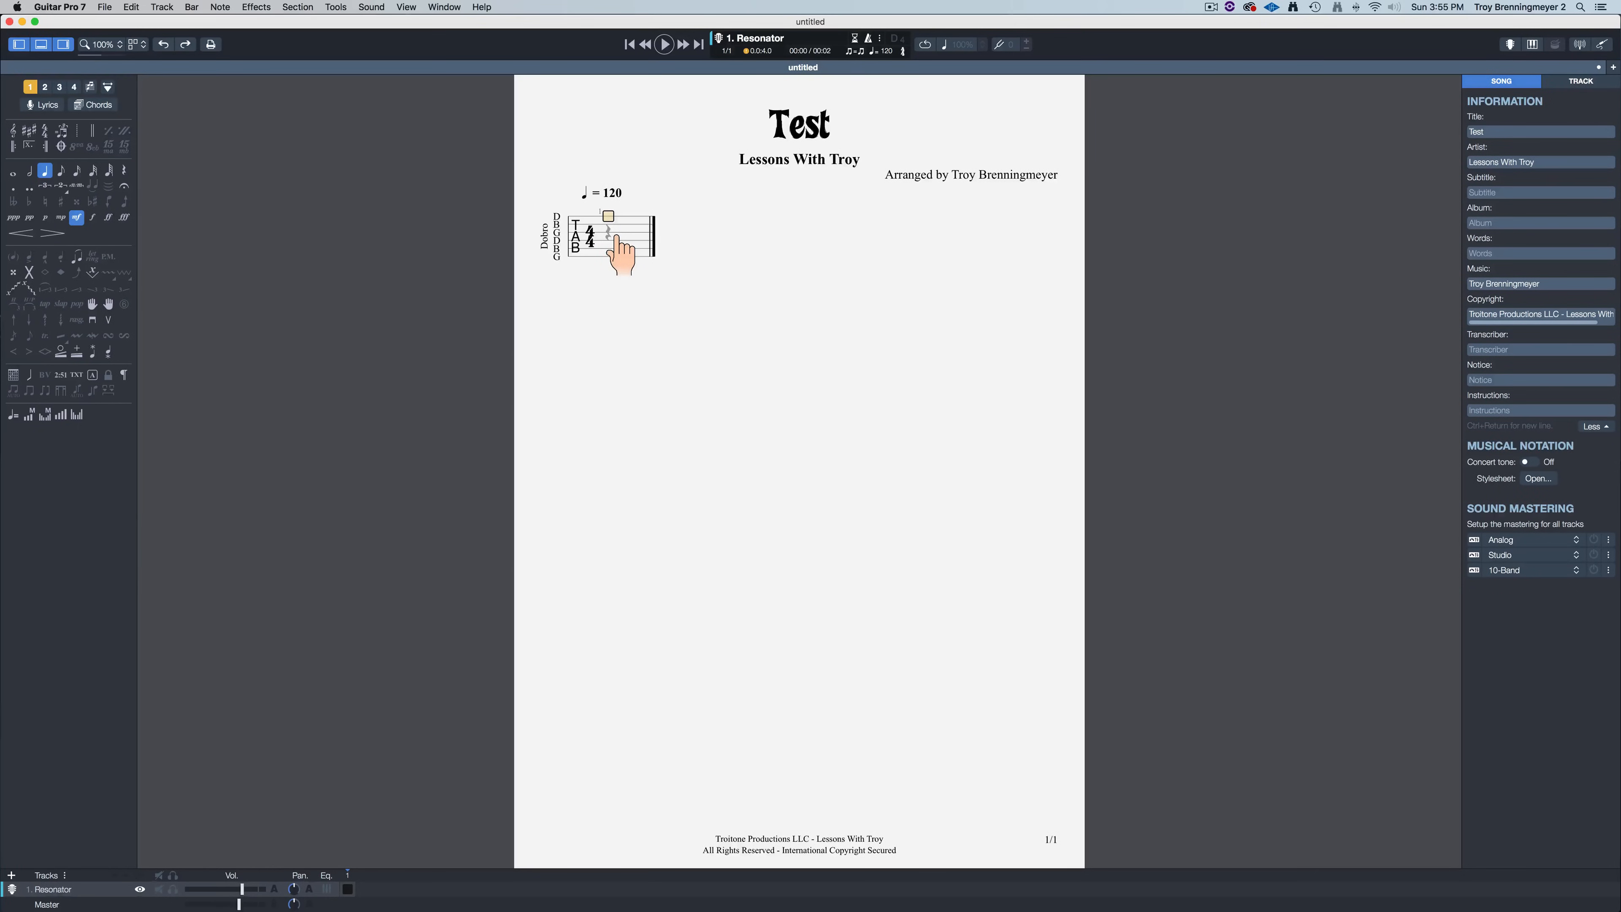
Step: Enter three quarter notes at frets 0, 2 and 5 on the high D string in the first bar
text(0)
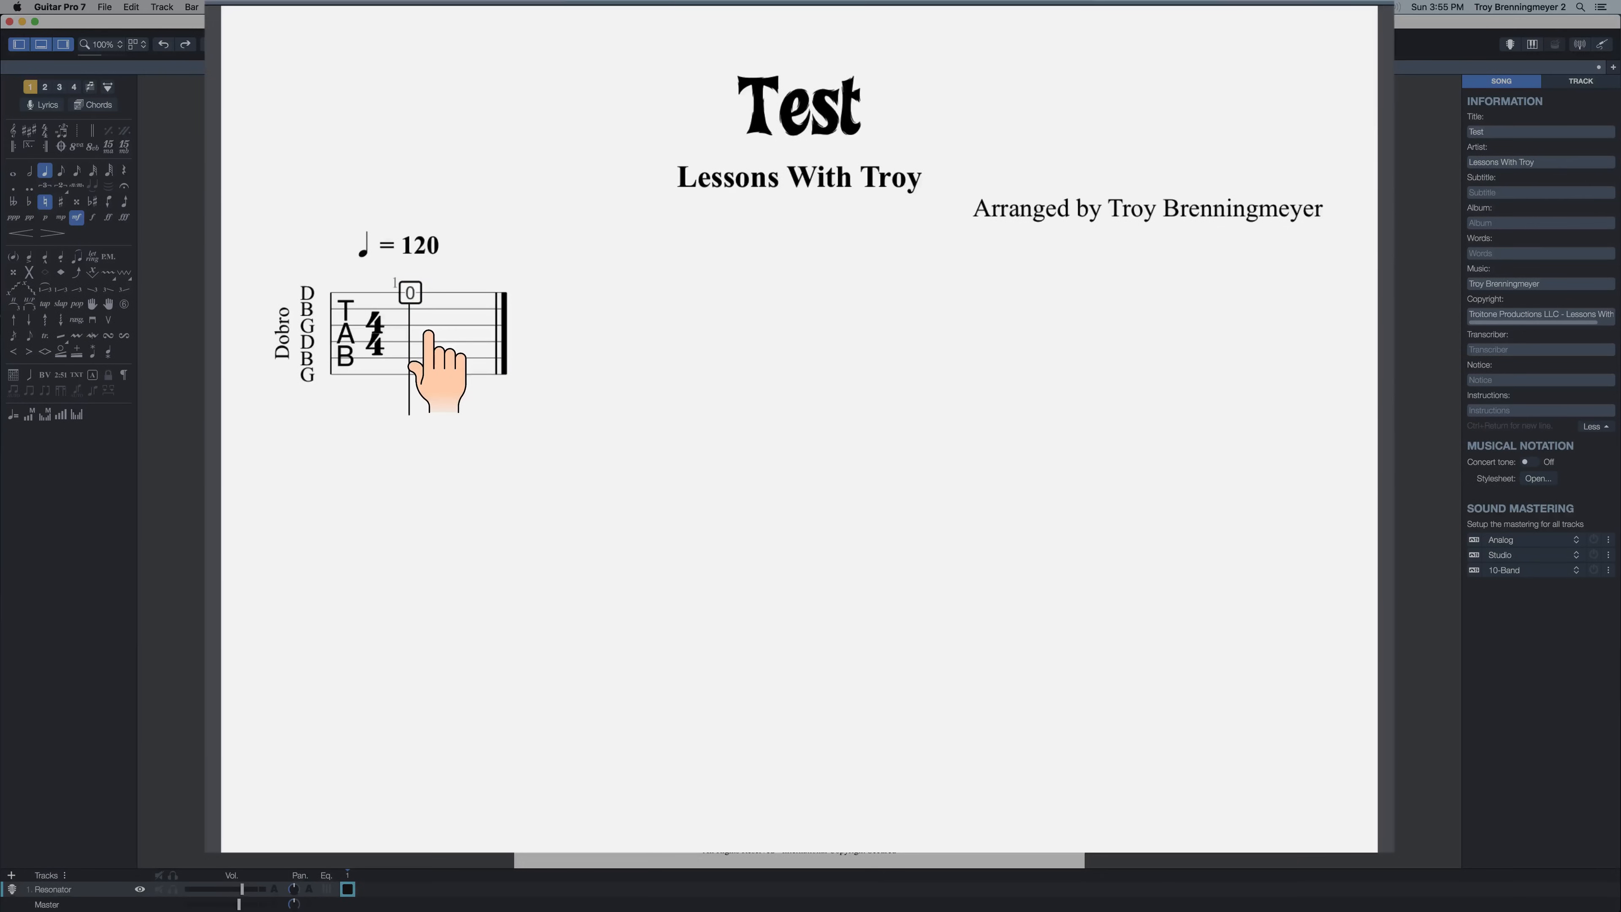
key(Right)
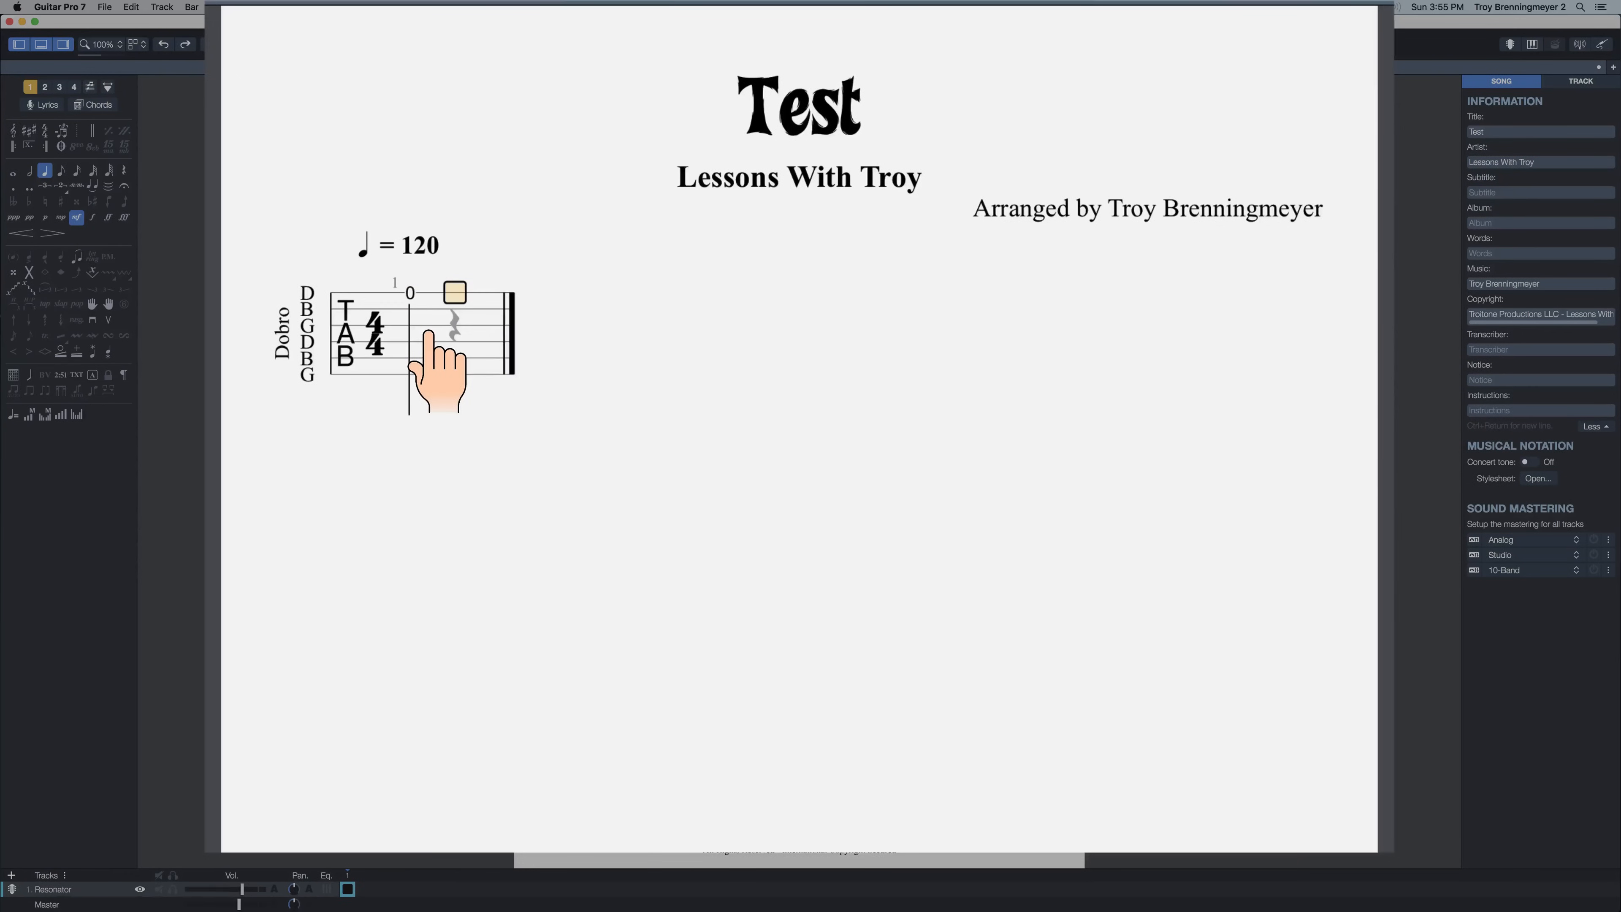
text(2)
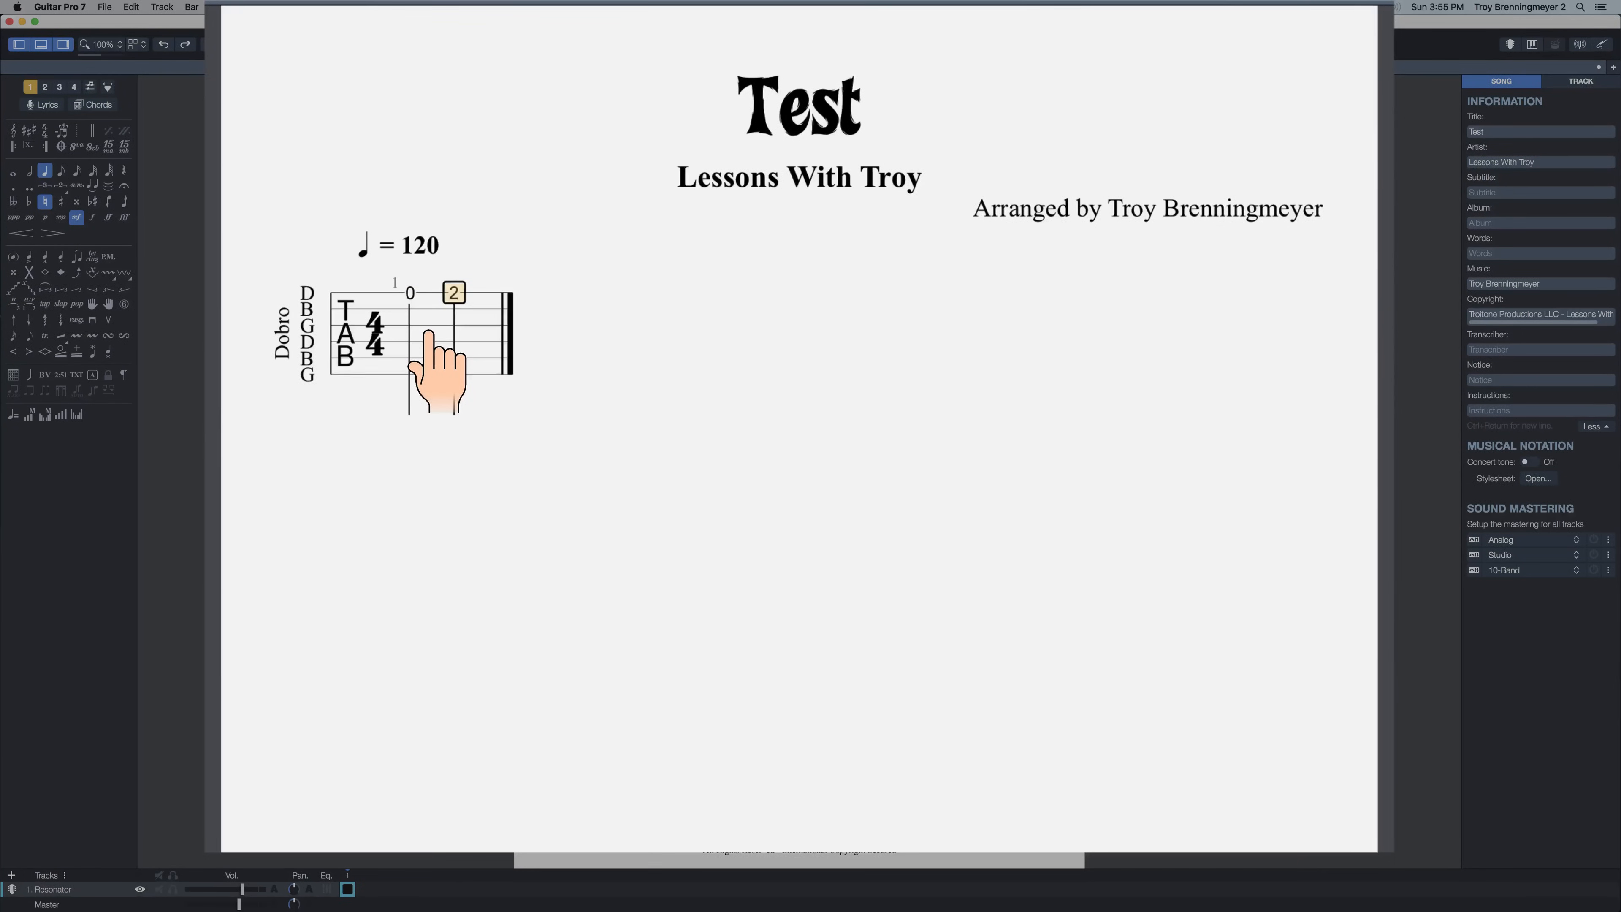
key(Right)
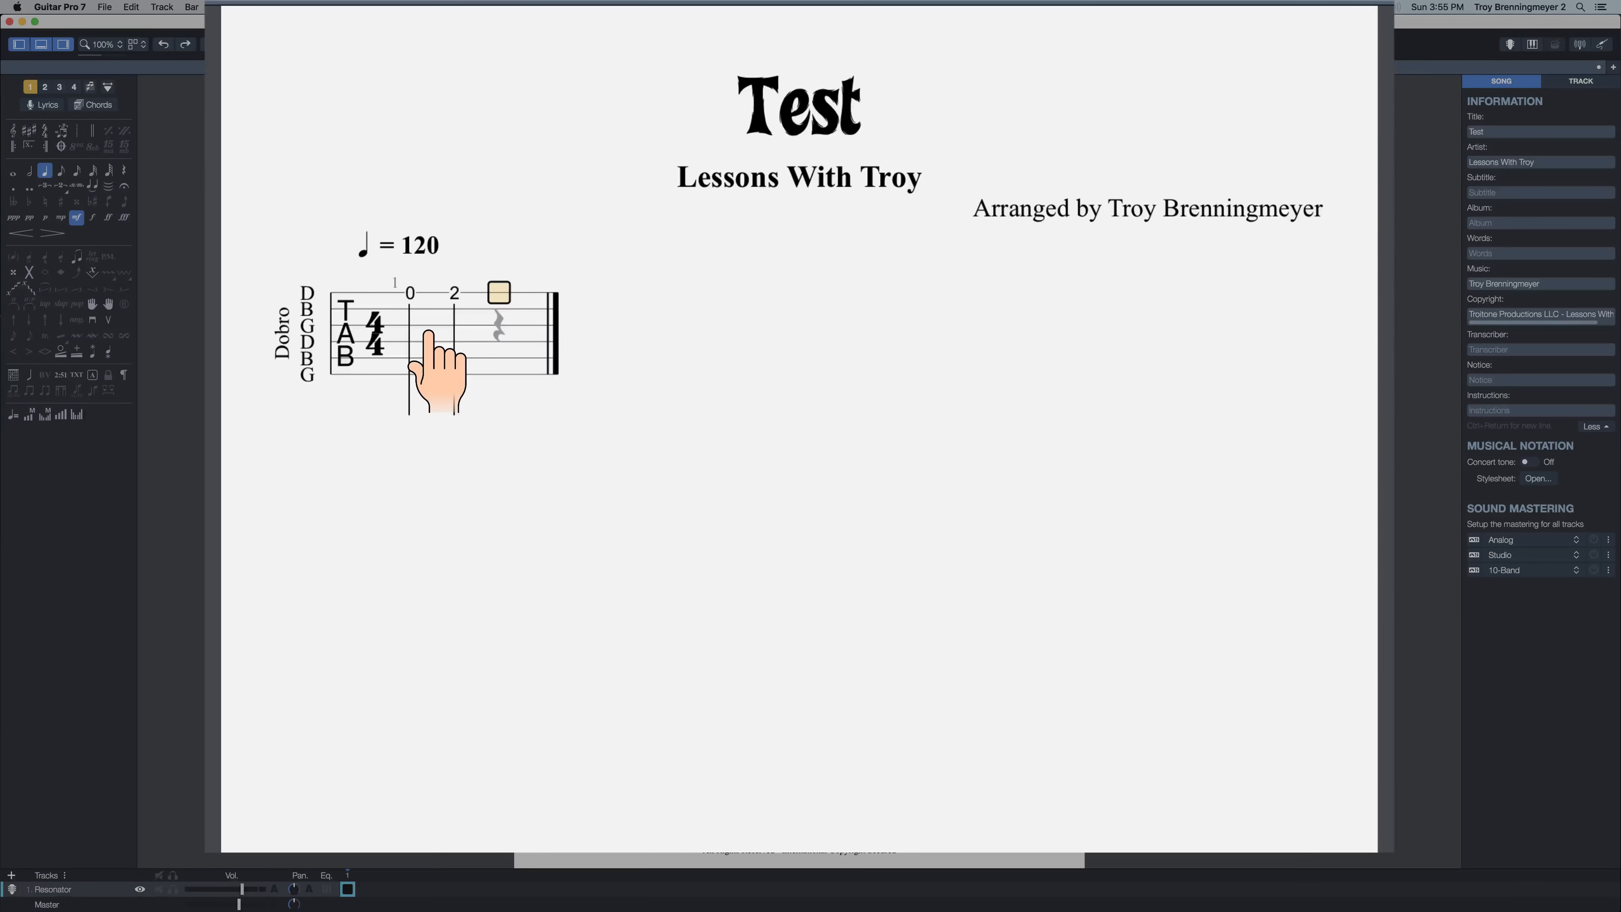
text(5)
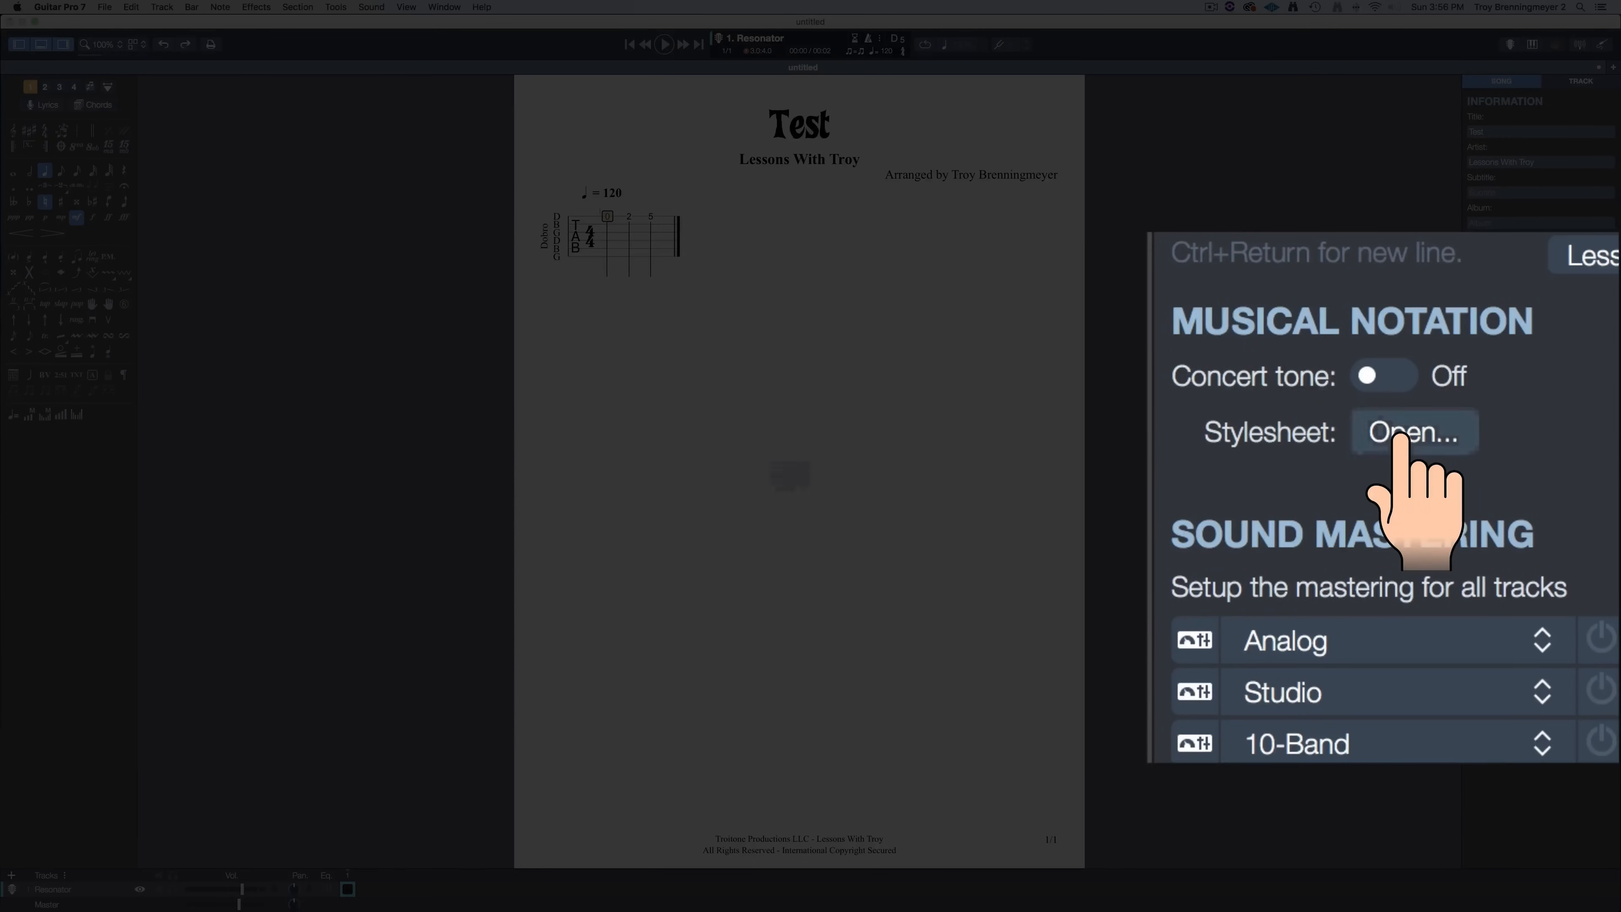
Step: Turn off extending the rhythmic inside tablature in the stylesheet's notation settings and apply the change to the score
click(1538, 478)
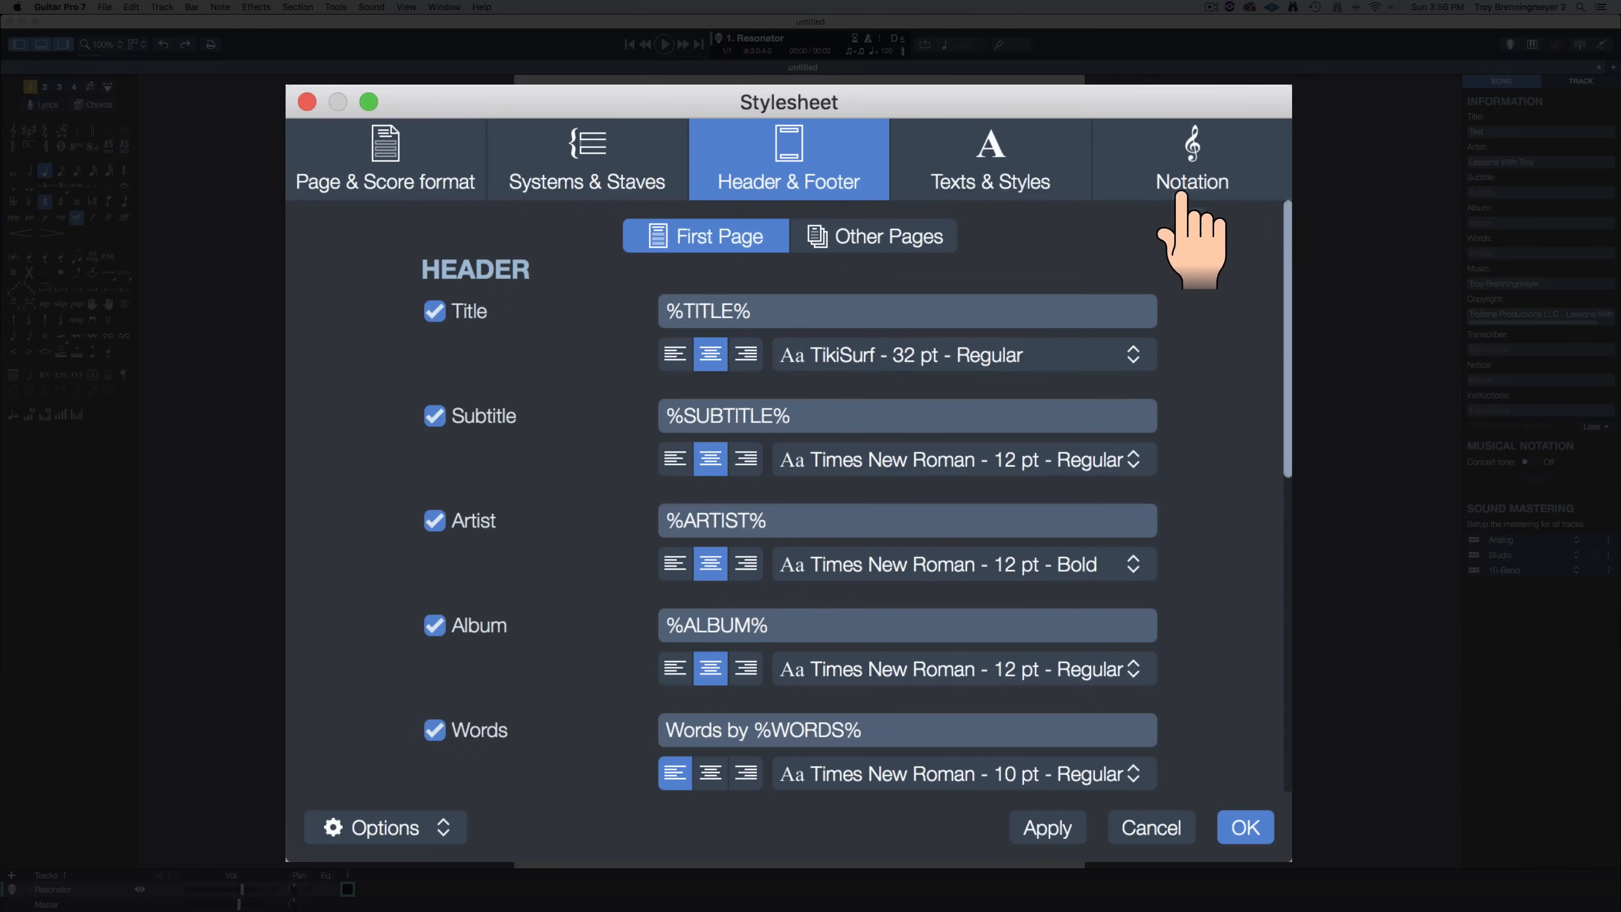
click(1176, 167)
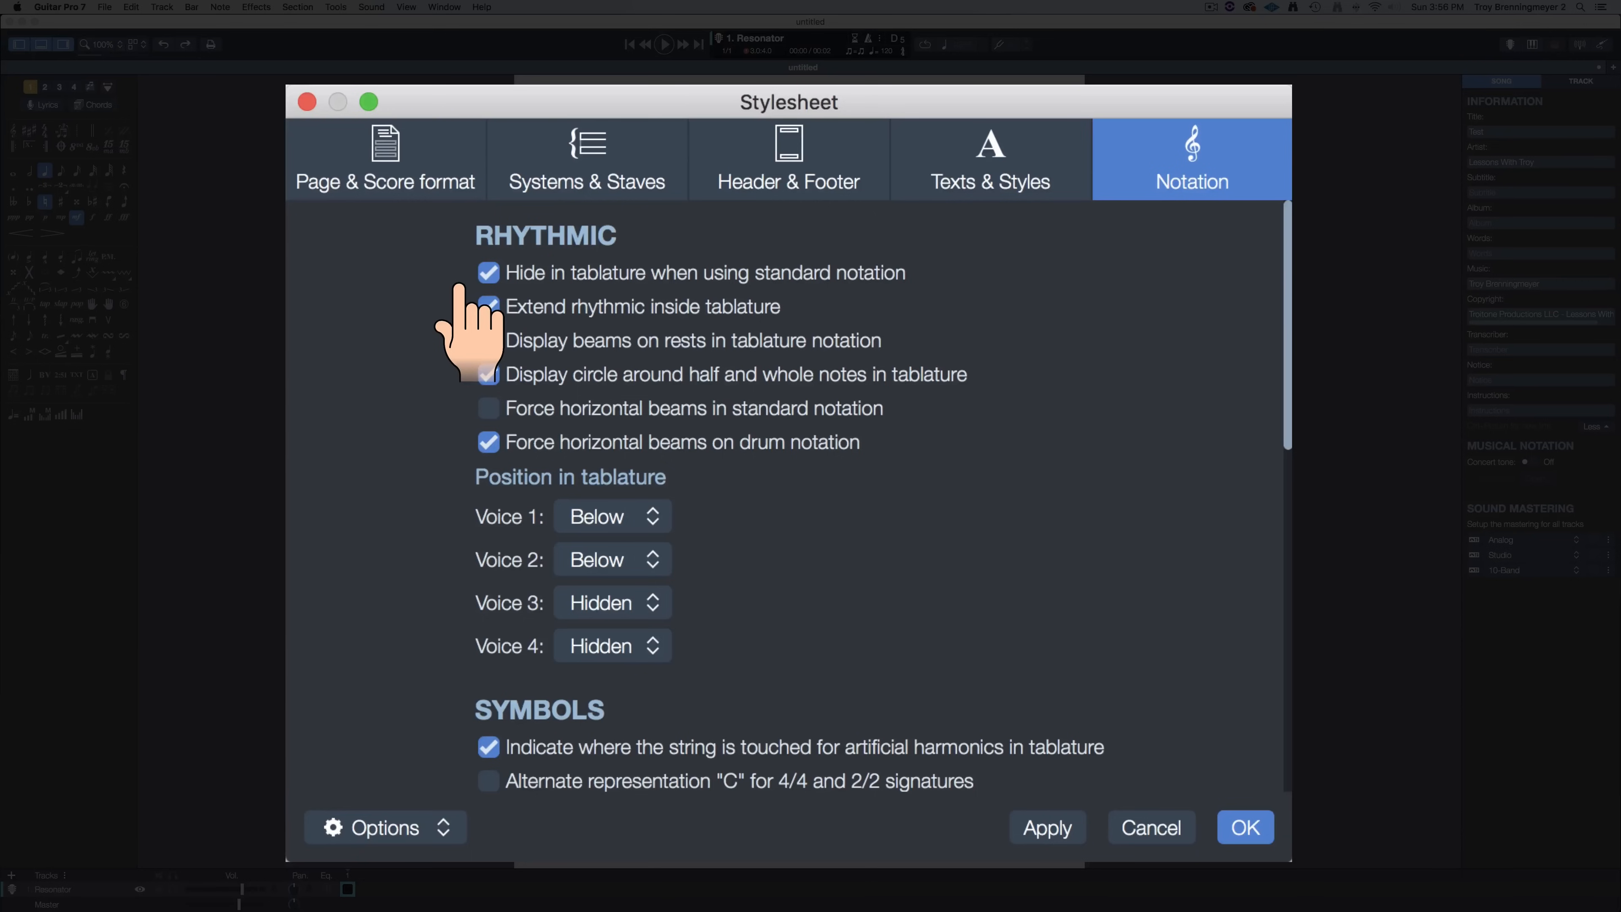
scroll(459, 289, down, 2)
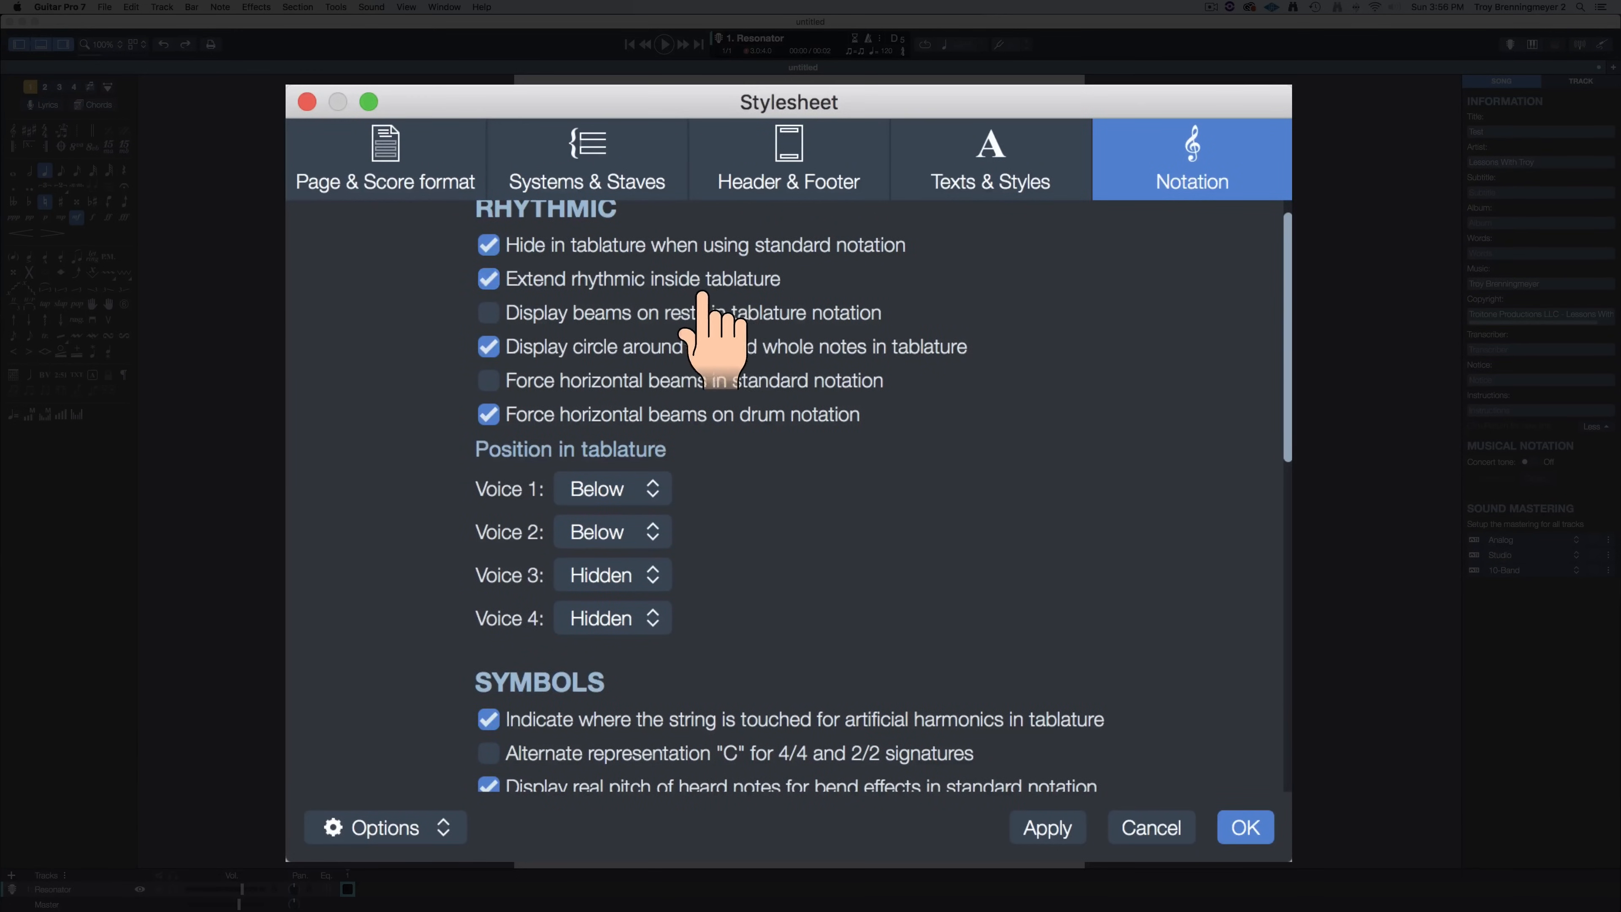
click(488, 279)
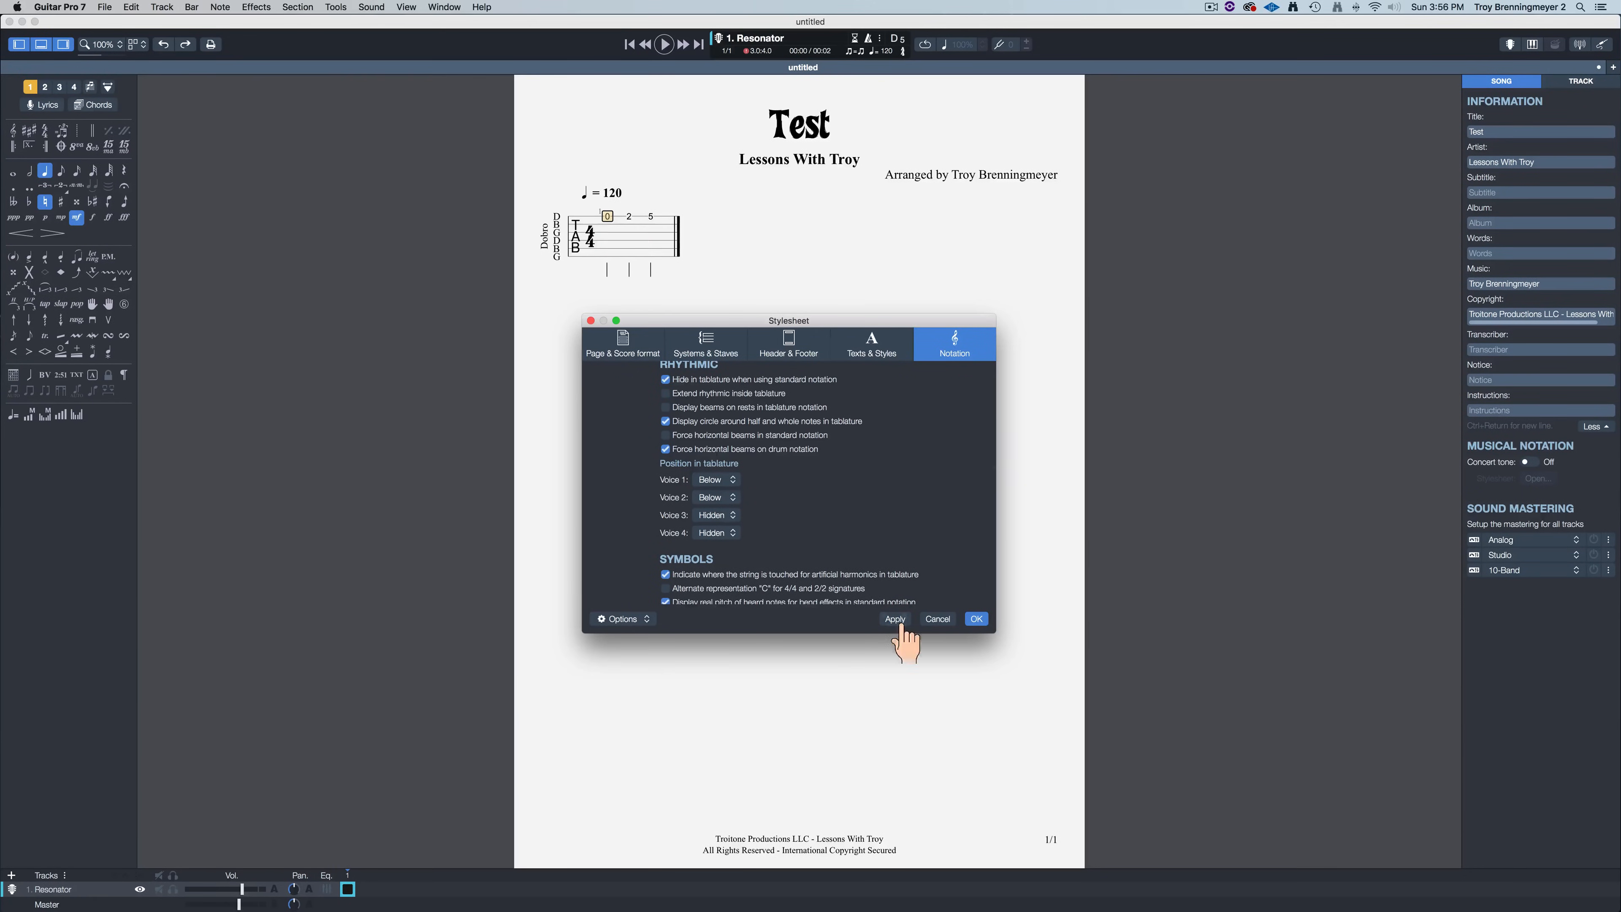
click(977, 620)
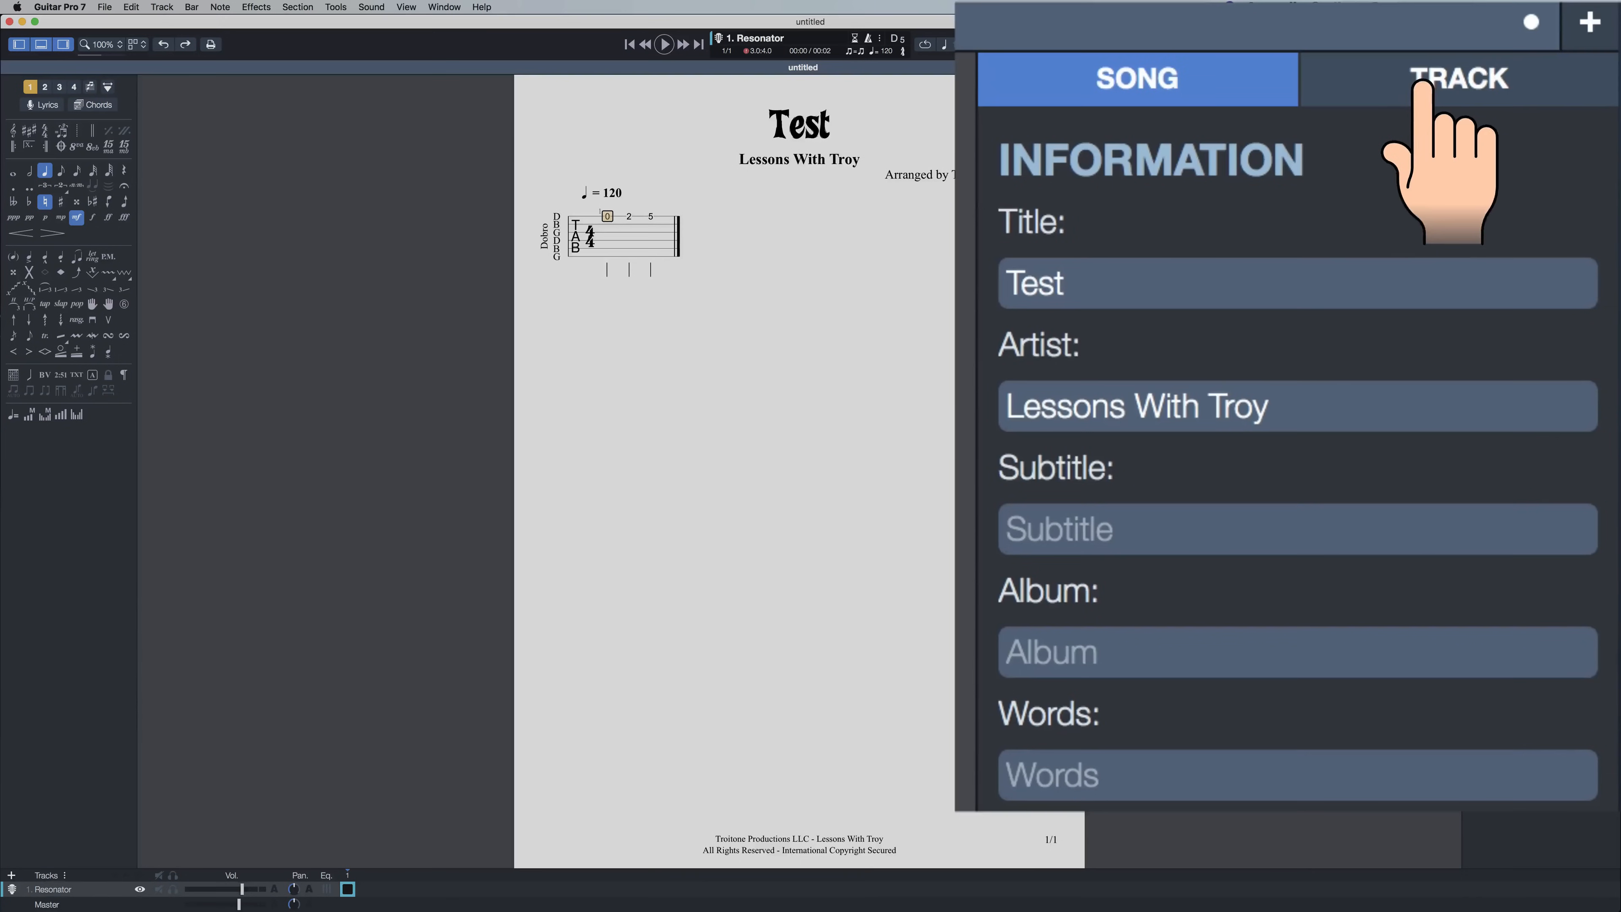
Step: Switch between the song and track settings to view the Resonator track's musical notation options
click(1570, 81)
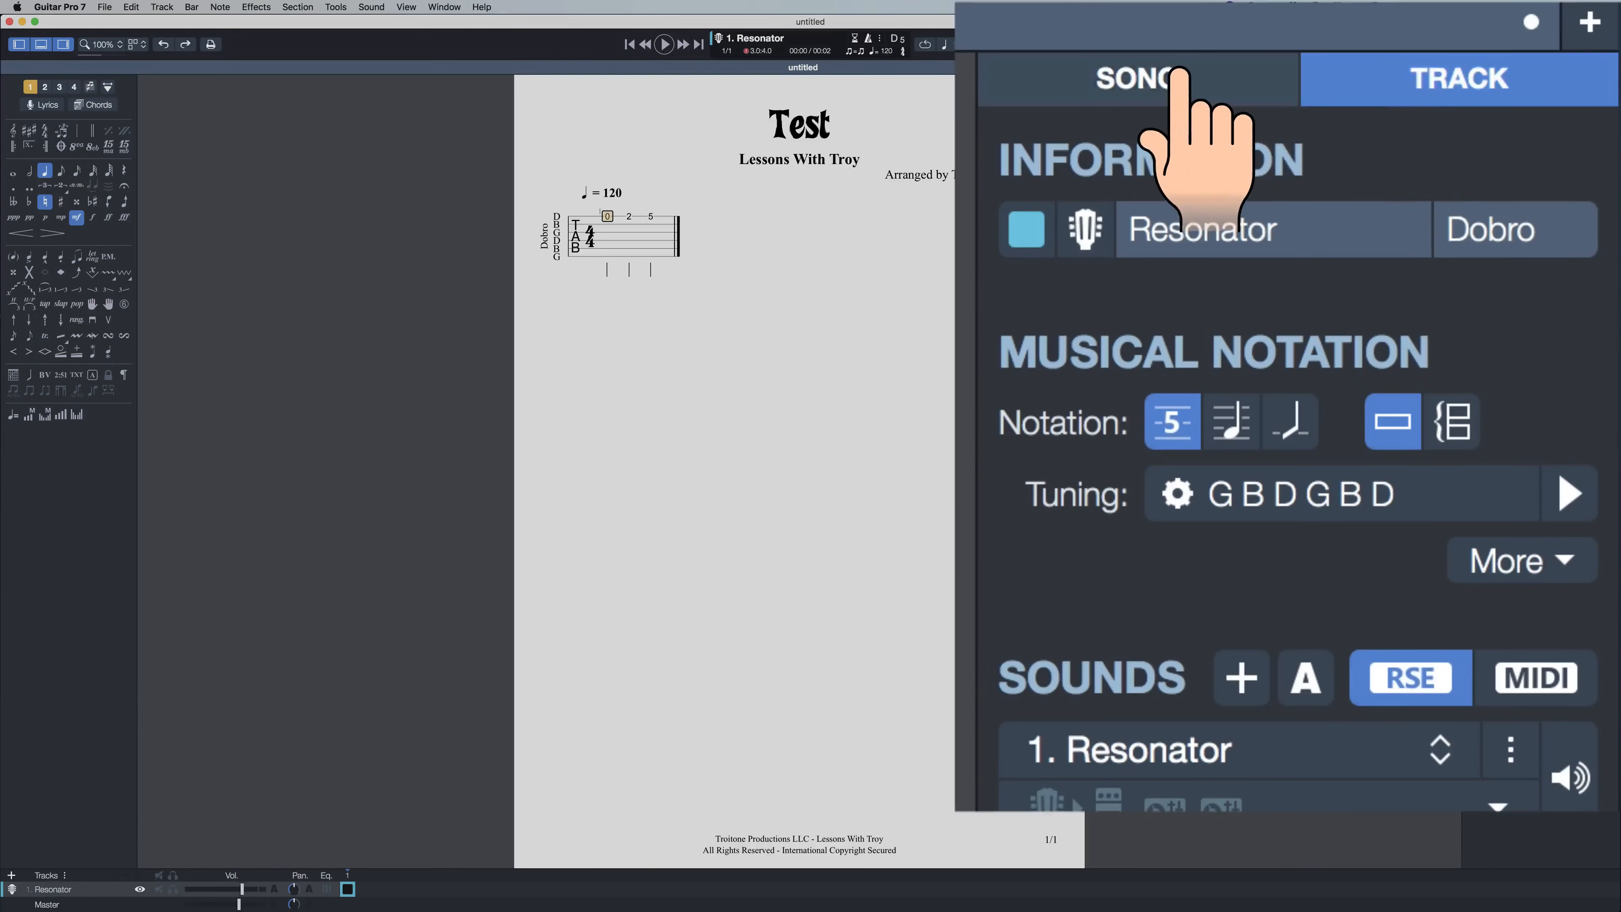
click(1193, 80)
click(1468, 80)
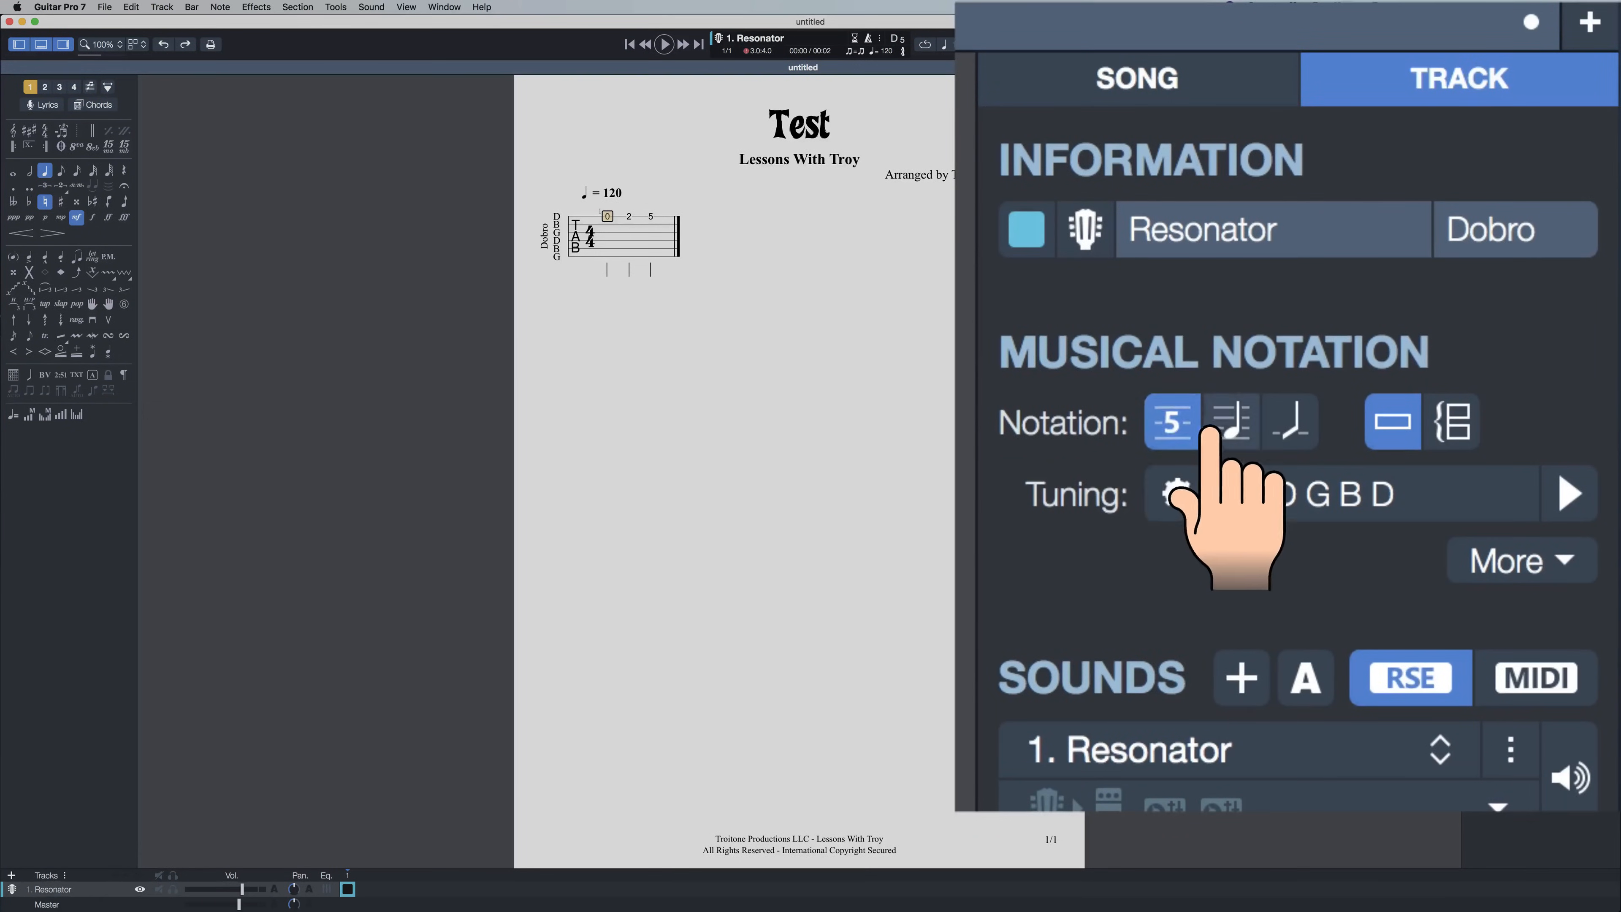
Step: Turn the Resonator track's standard notation staff on and back off to compare it with the tablature-only view
click(1227, 424)
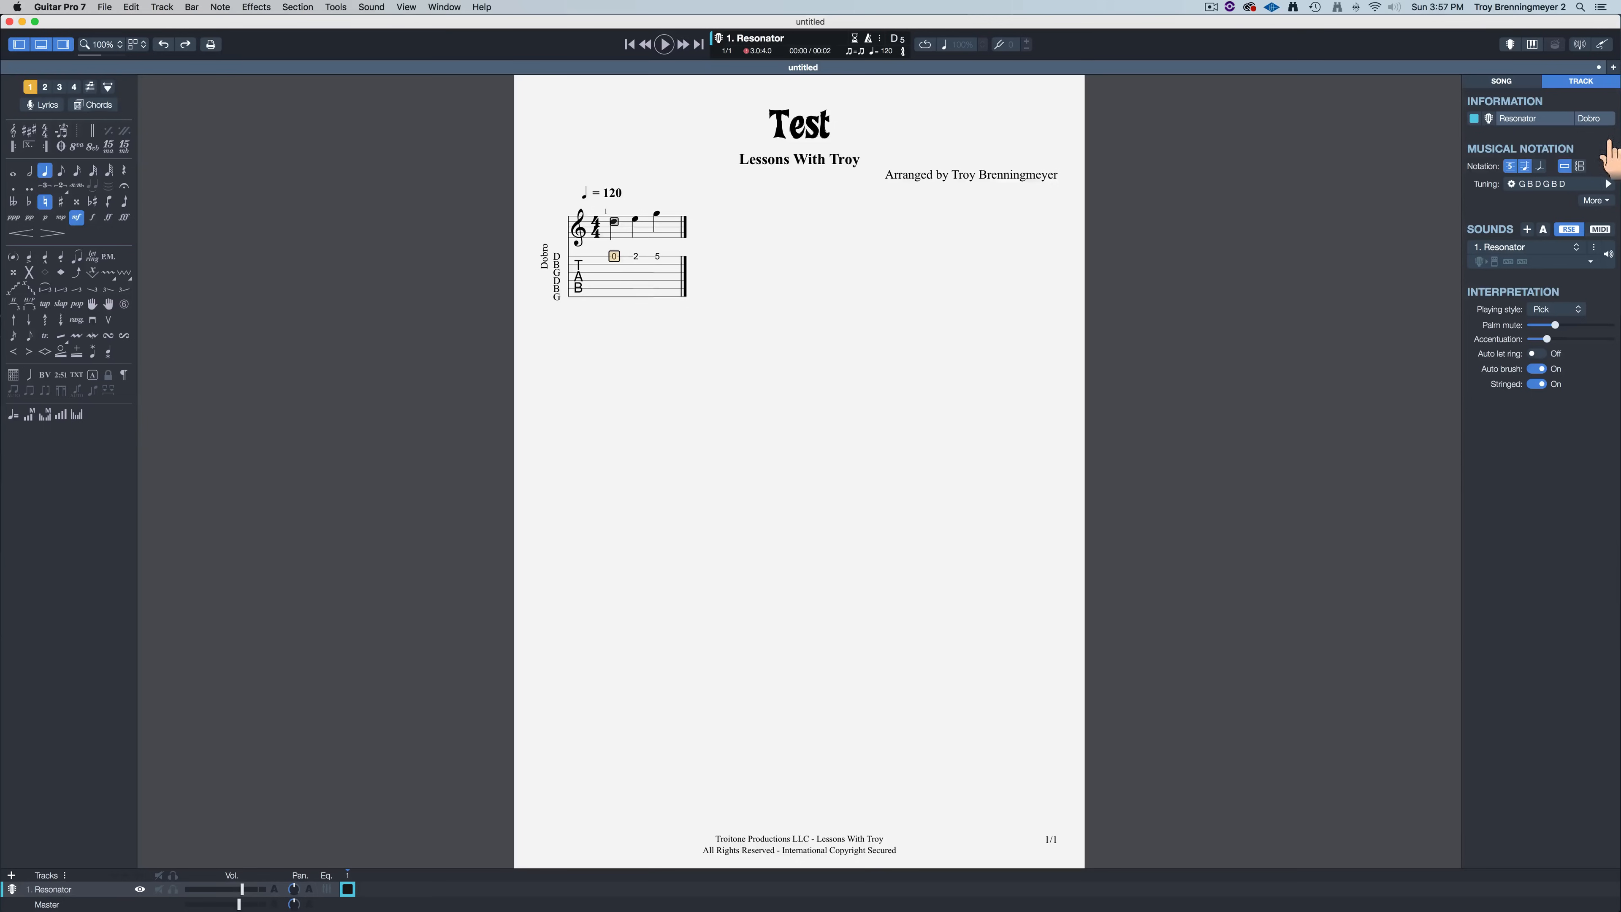
click(1525, 165)
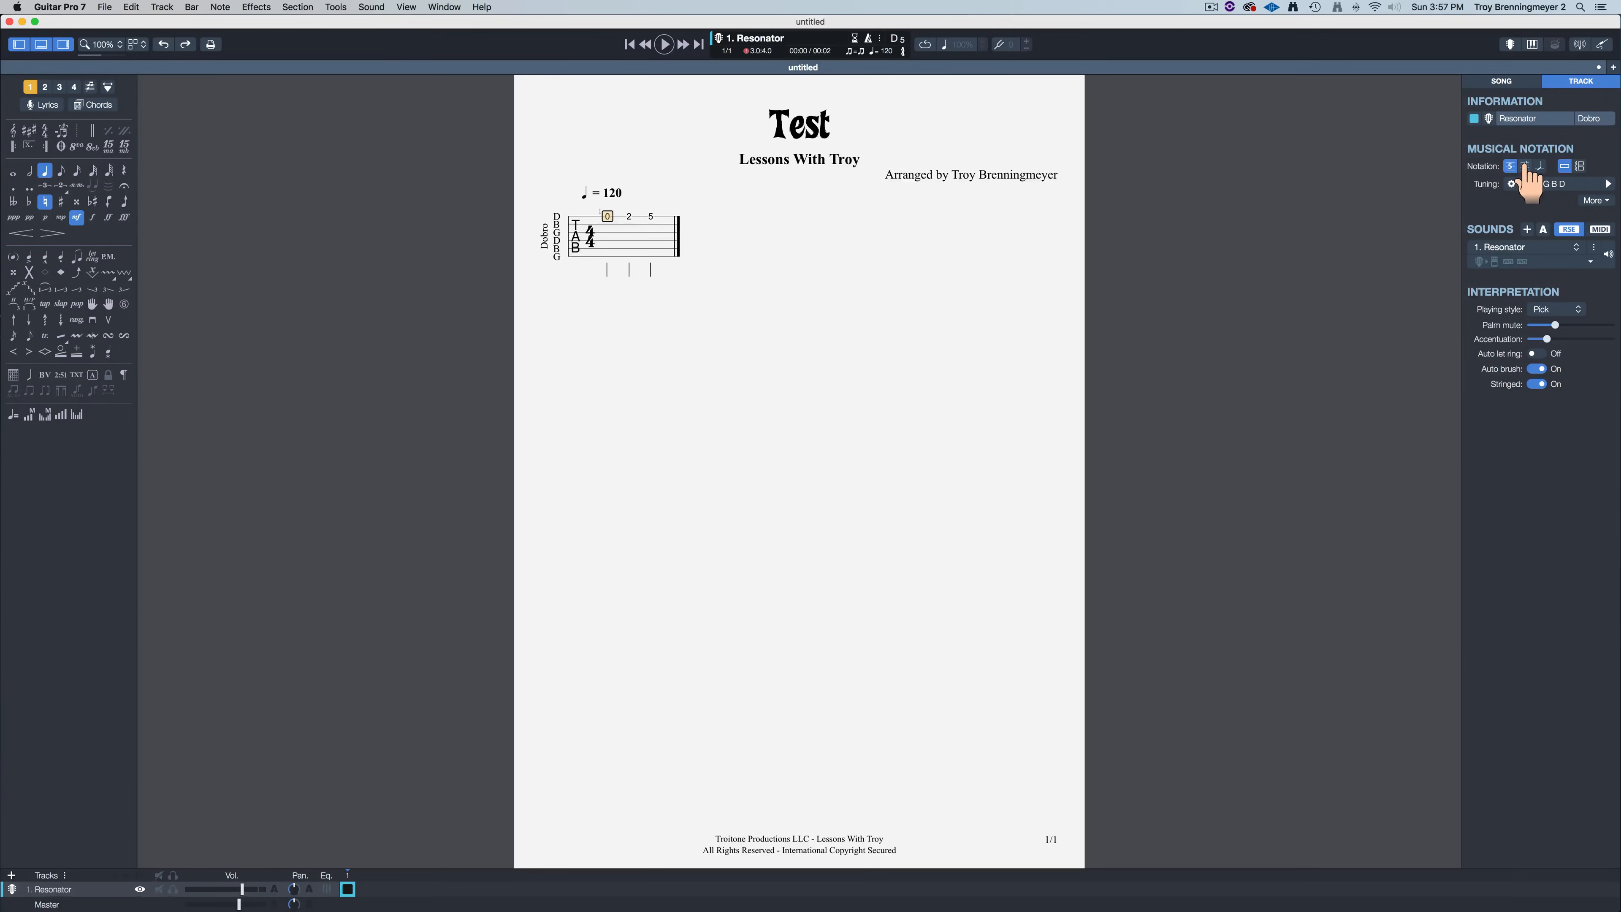
Step: Change the fret 5 note in the first bar to an eighth note
click(651, 216)
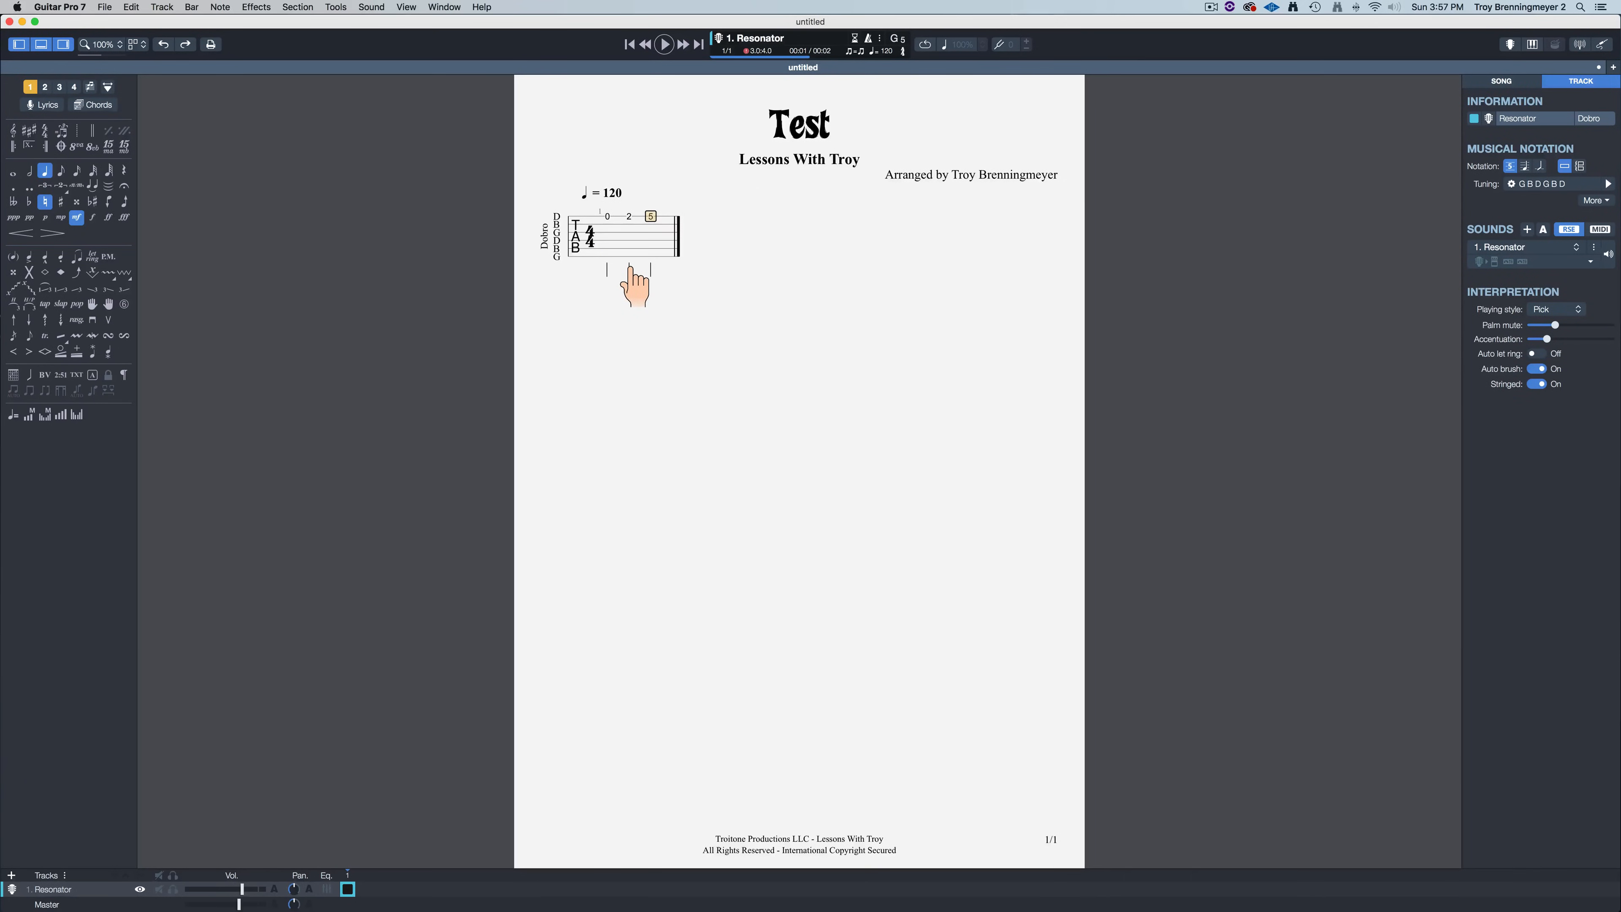
key(minus)
key(BackSpace)
key(super+z)
key(super+z)
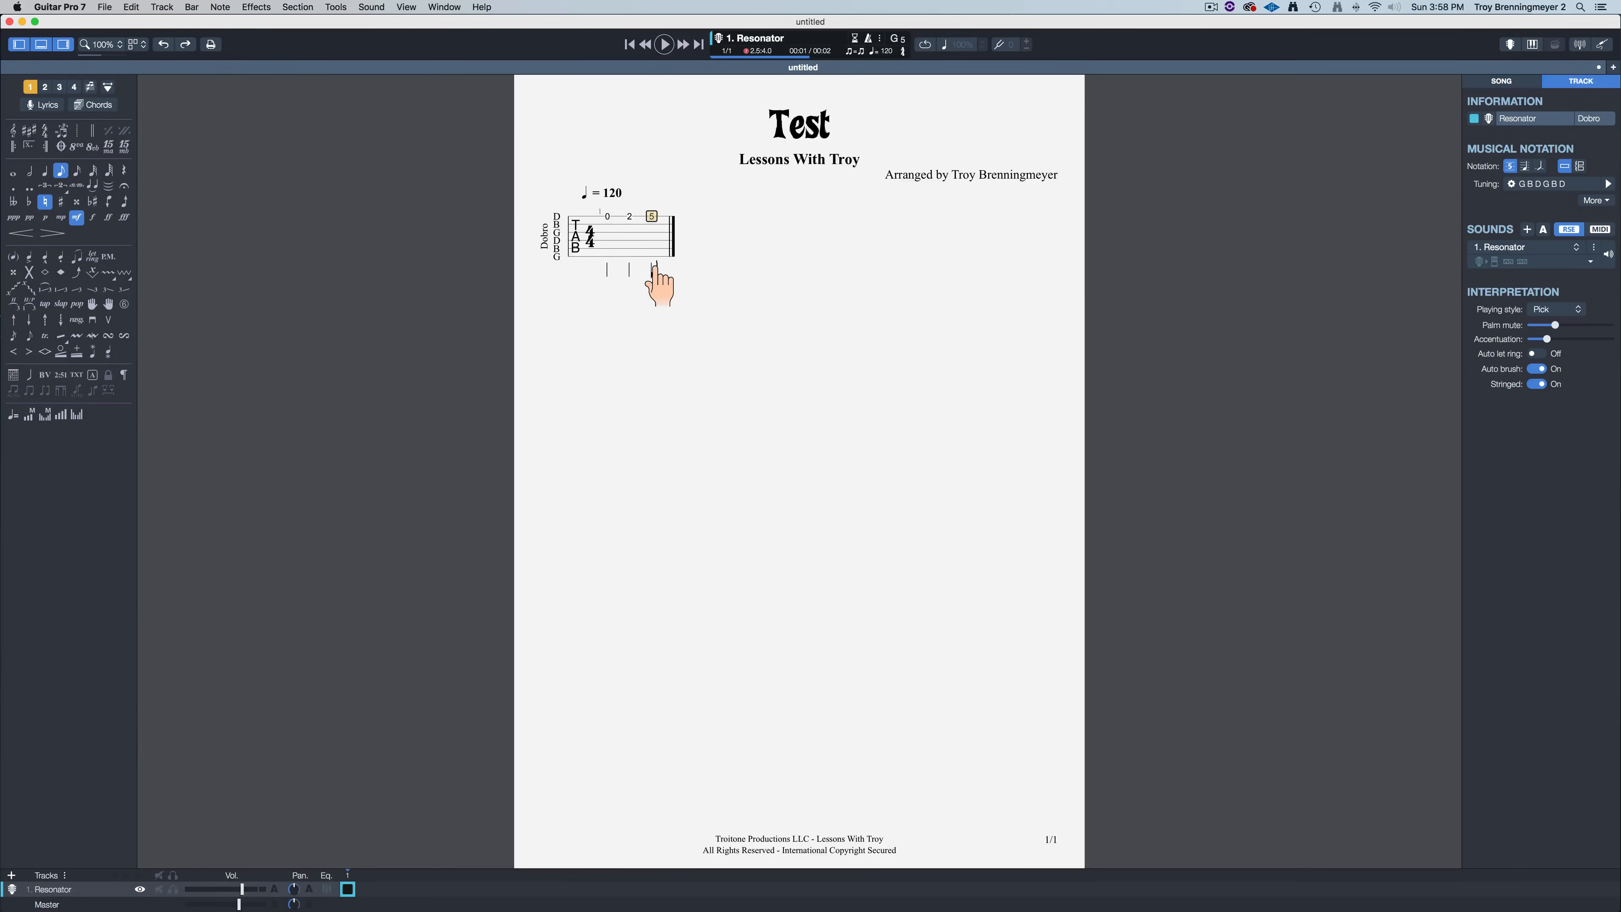
Step: Display the standard notation staff to compare the eighth note with its tablature rhythm, and return to tablature only
click(1525, 166)
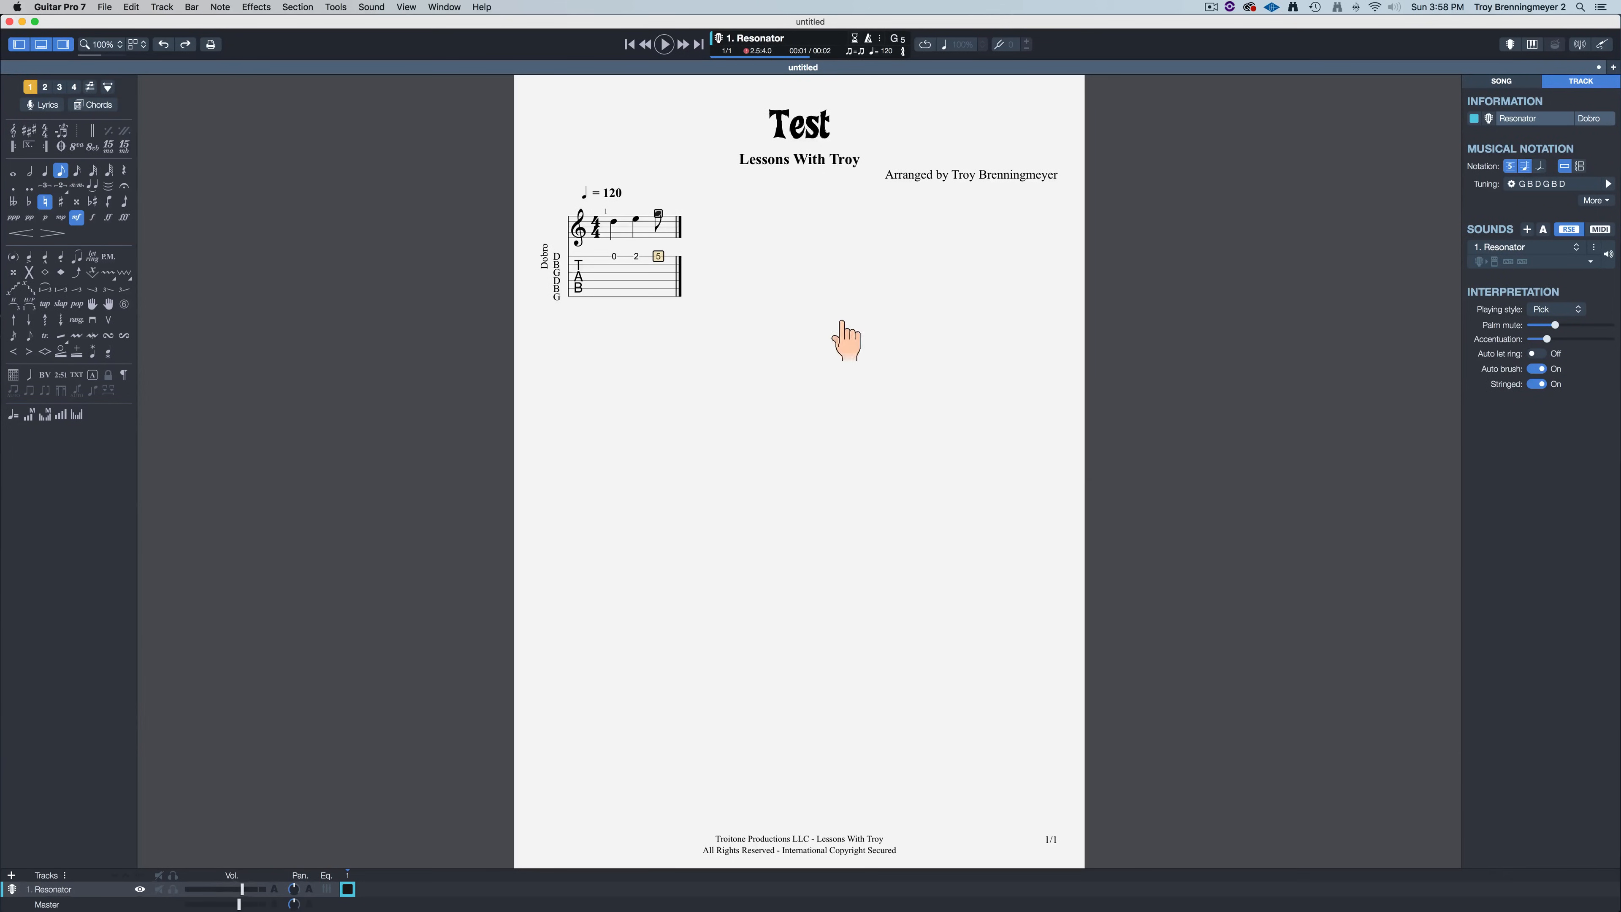
click(615, 257)
key(space)
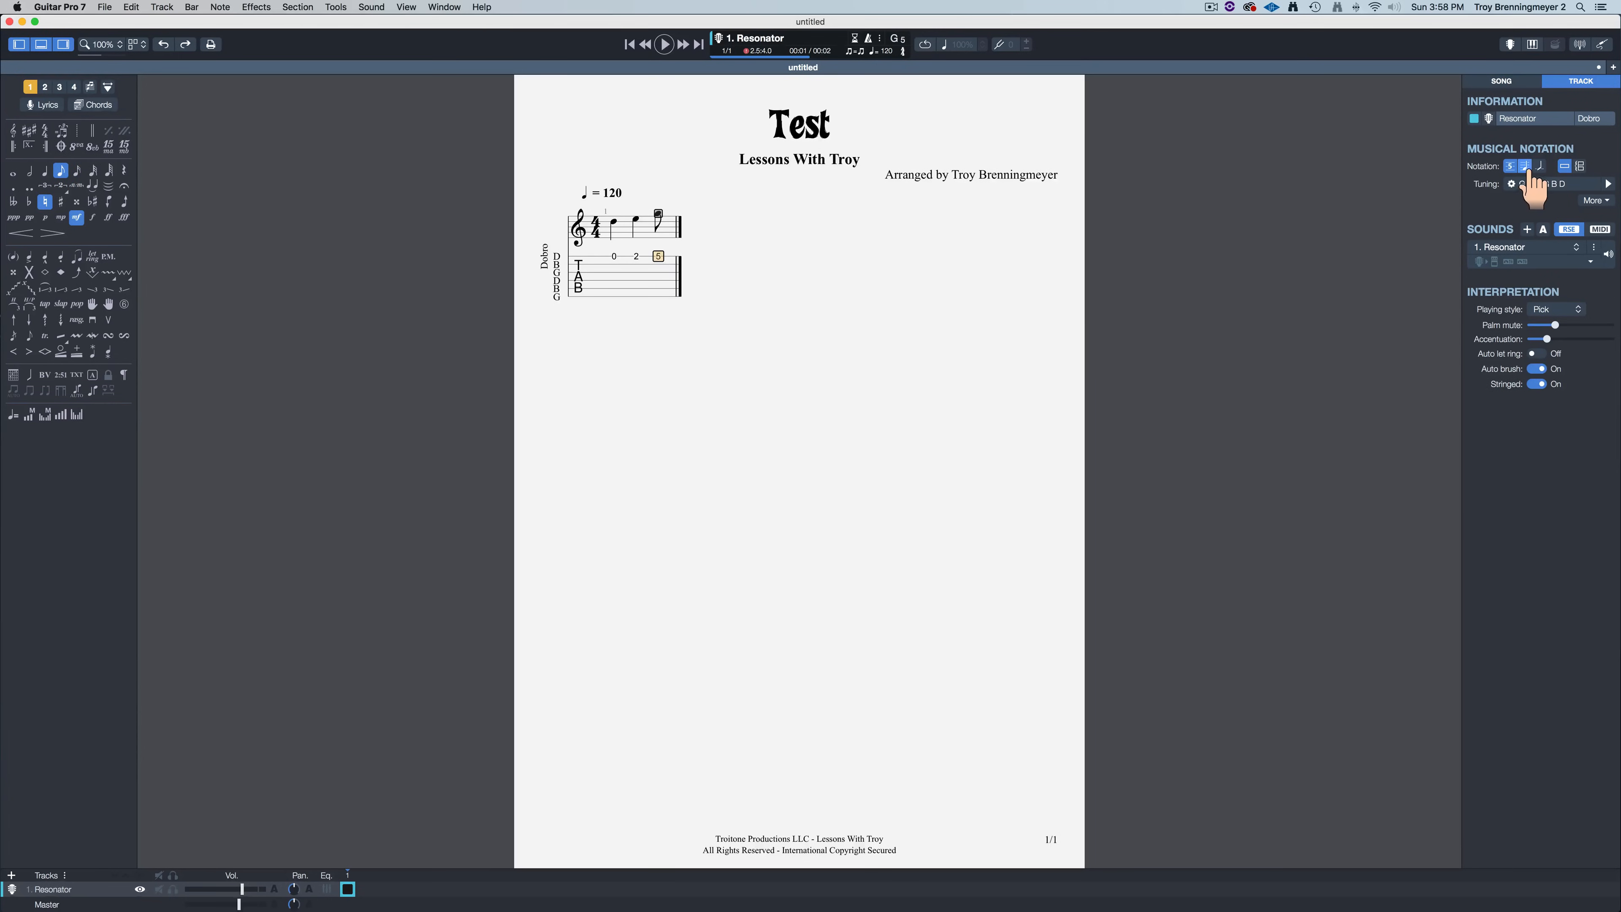
click(1525, 167)
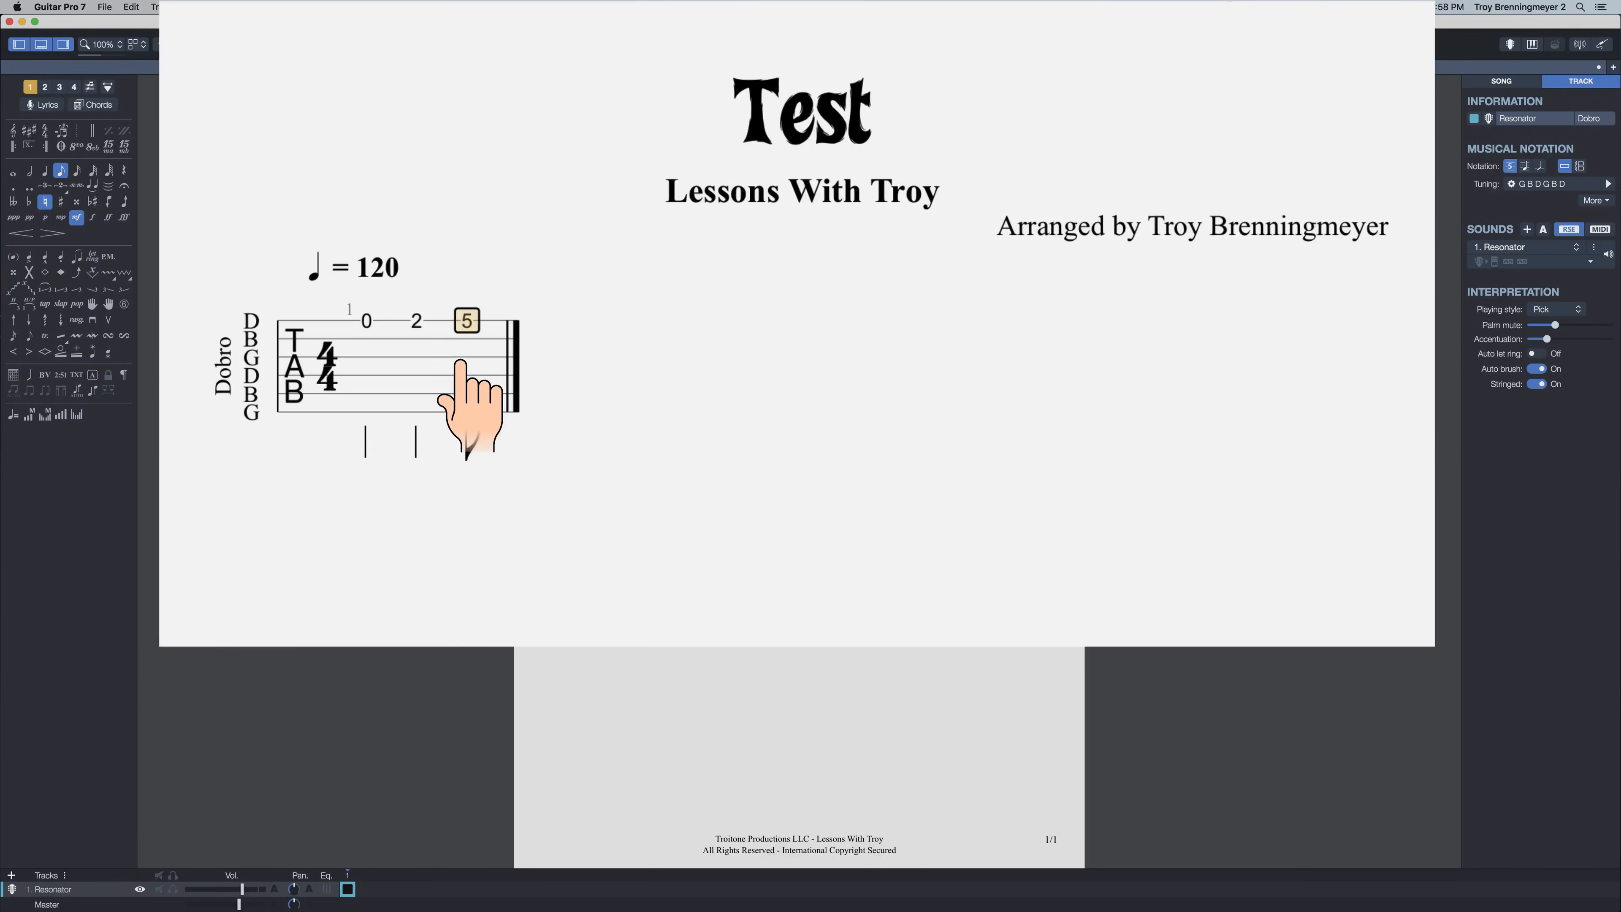
Step: Lengthen the fret 5 note in the first bar to a half note
key(minus)
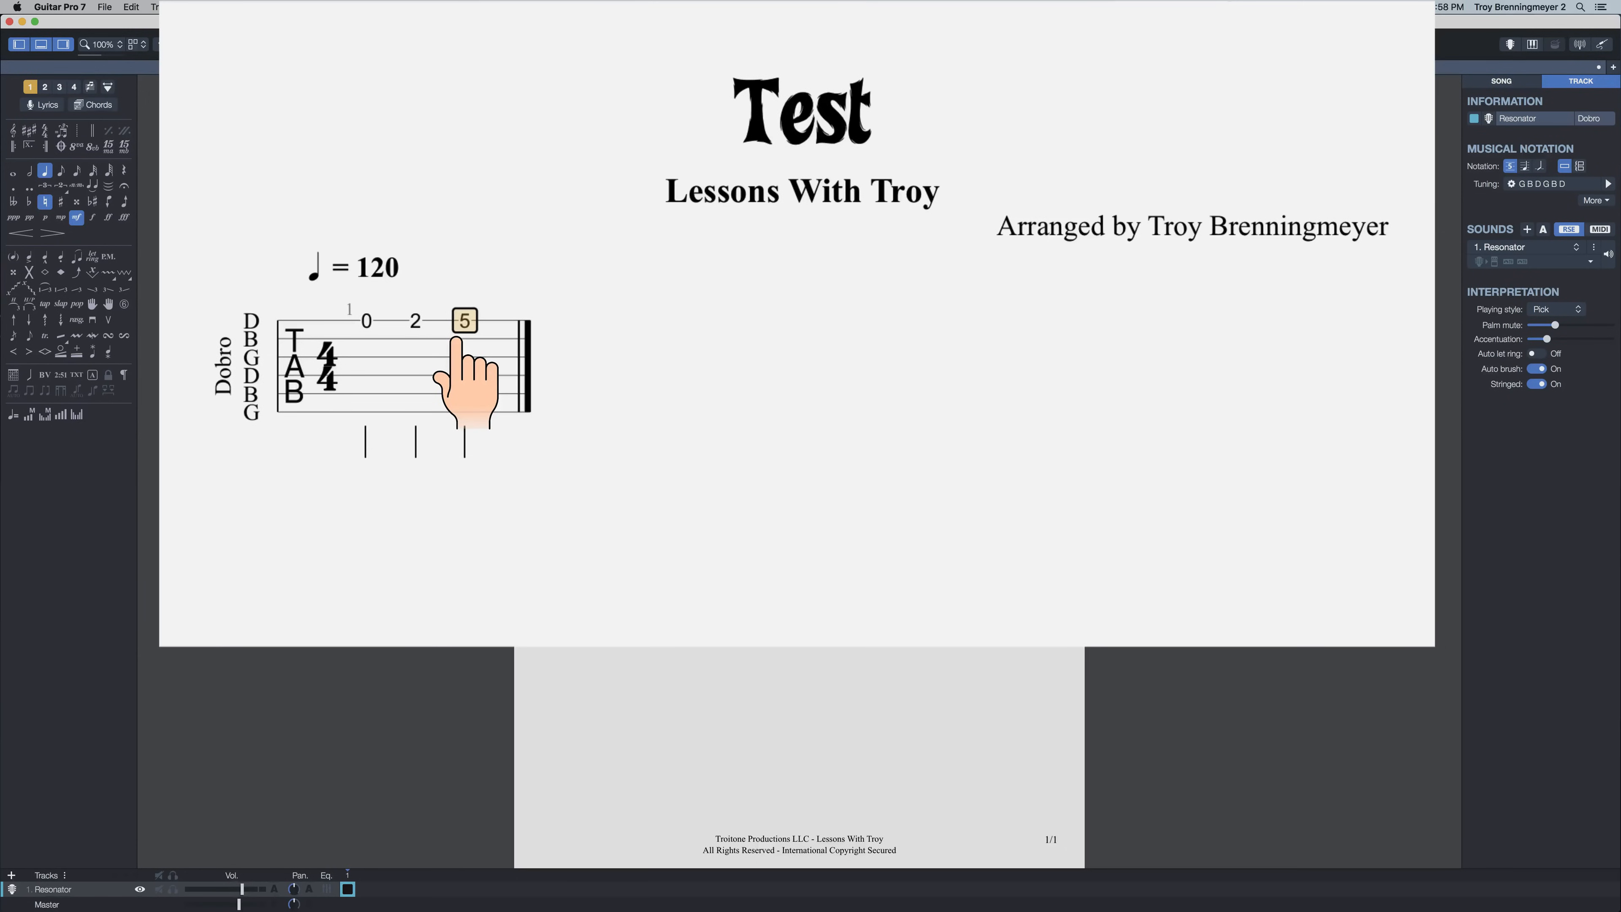
key(minus)
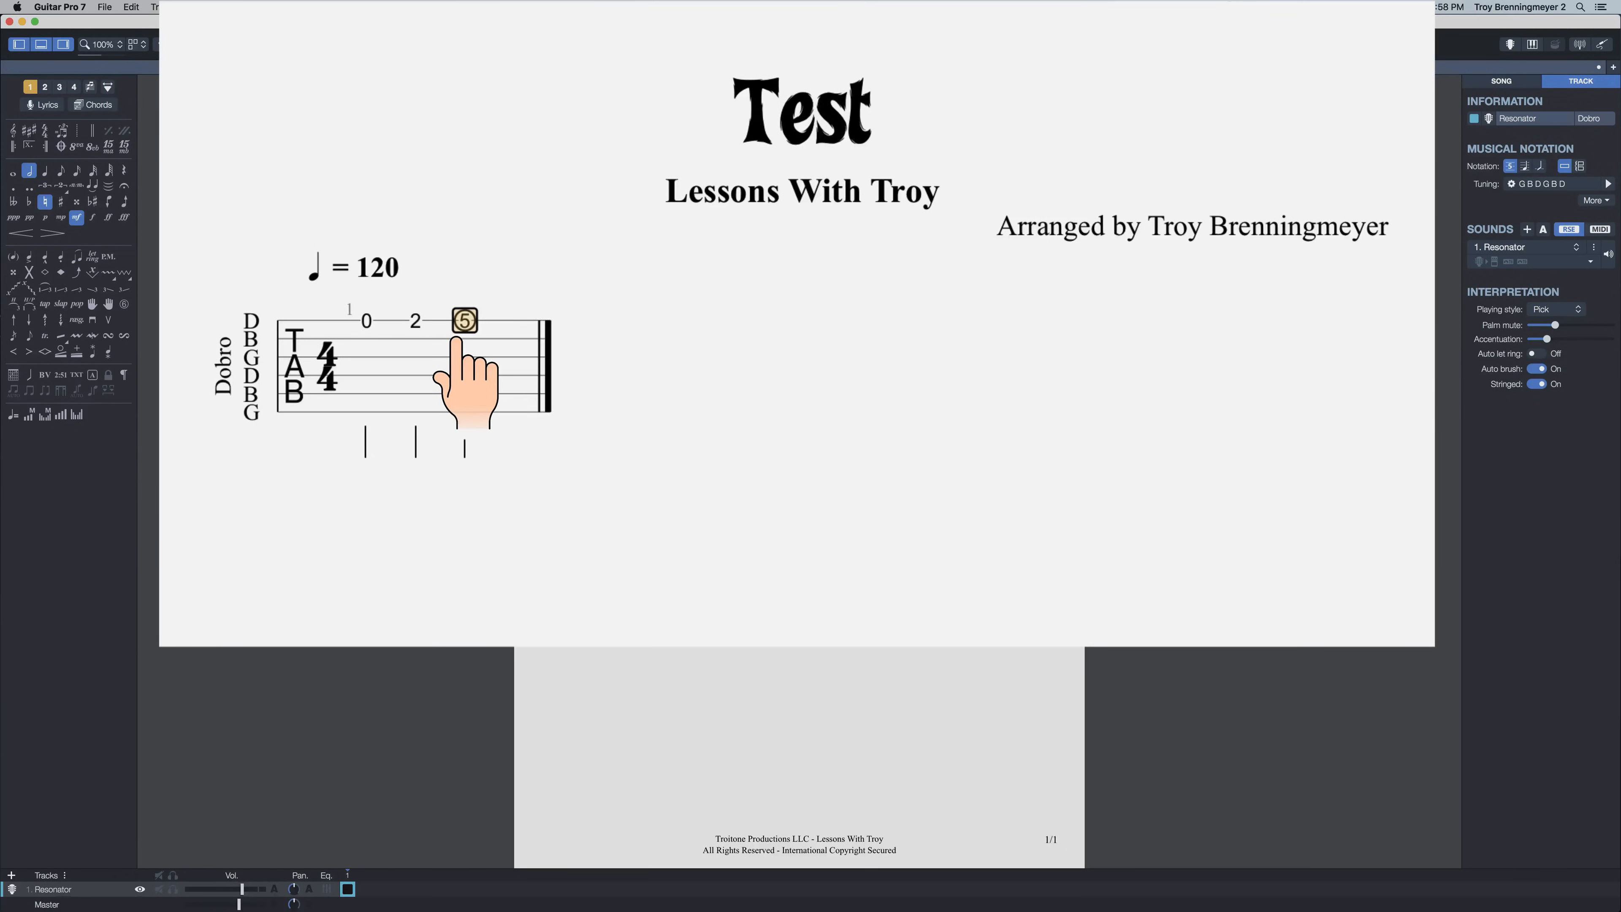
click(416, 325)
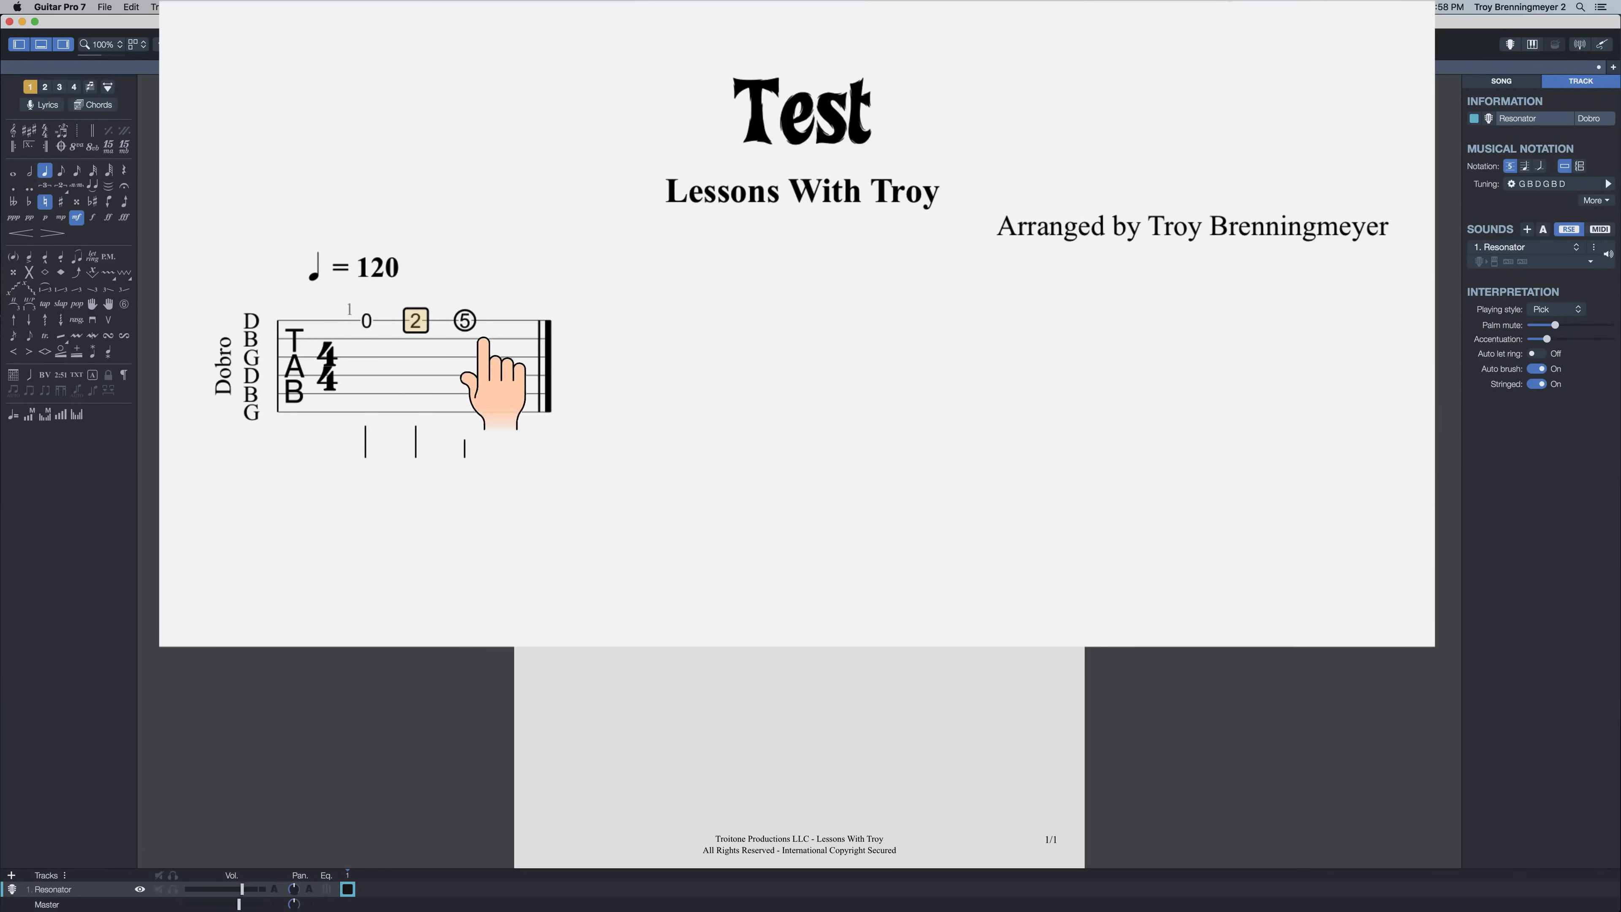
click(465, 321)
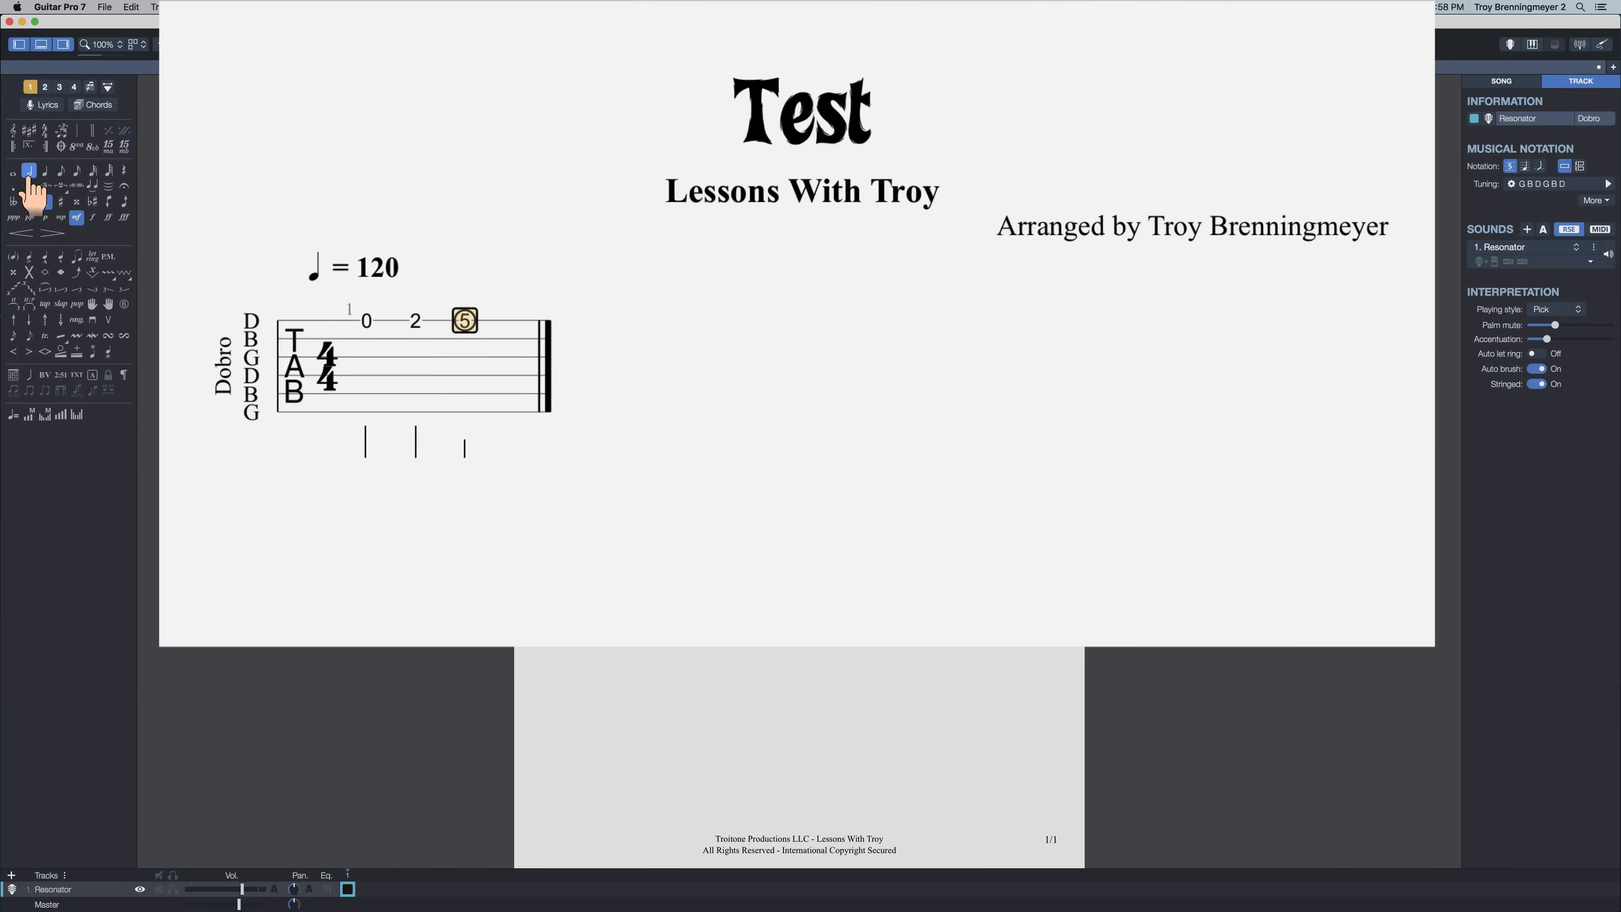
Step: Switch the fret 5 note between quarter and half duration to compare how each is drawn in the tablature
click(45, 170)
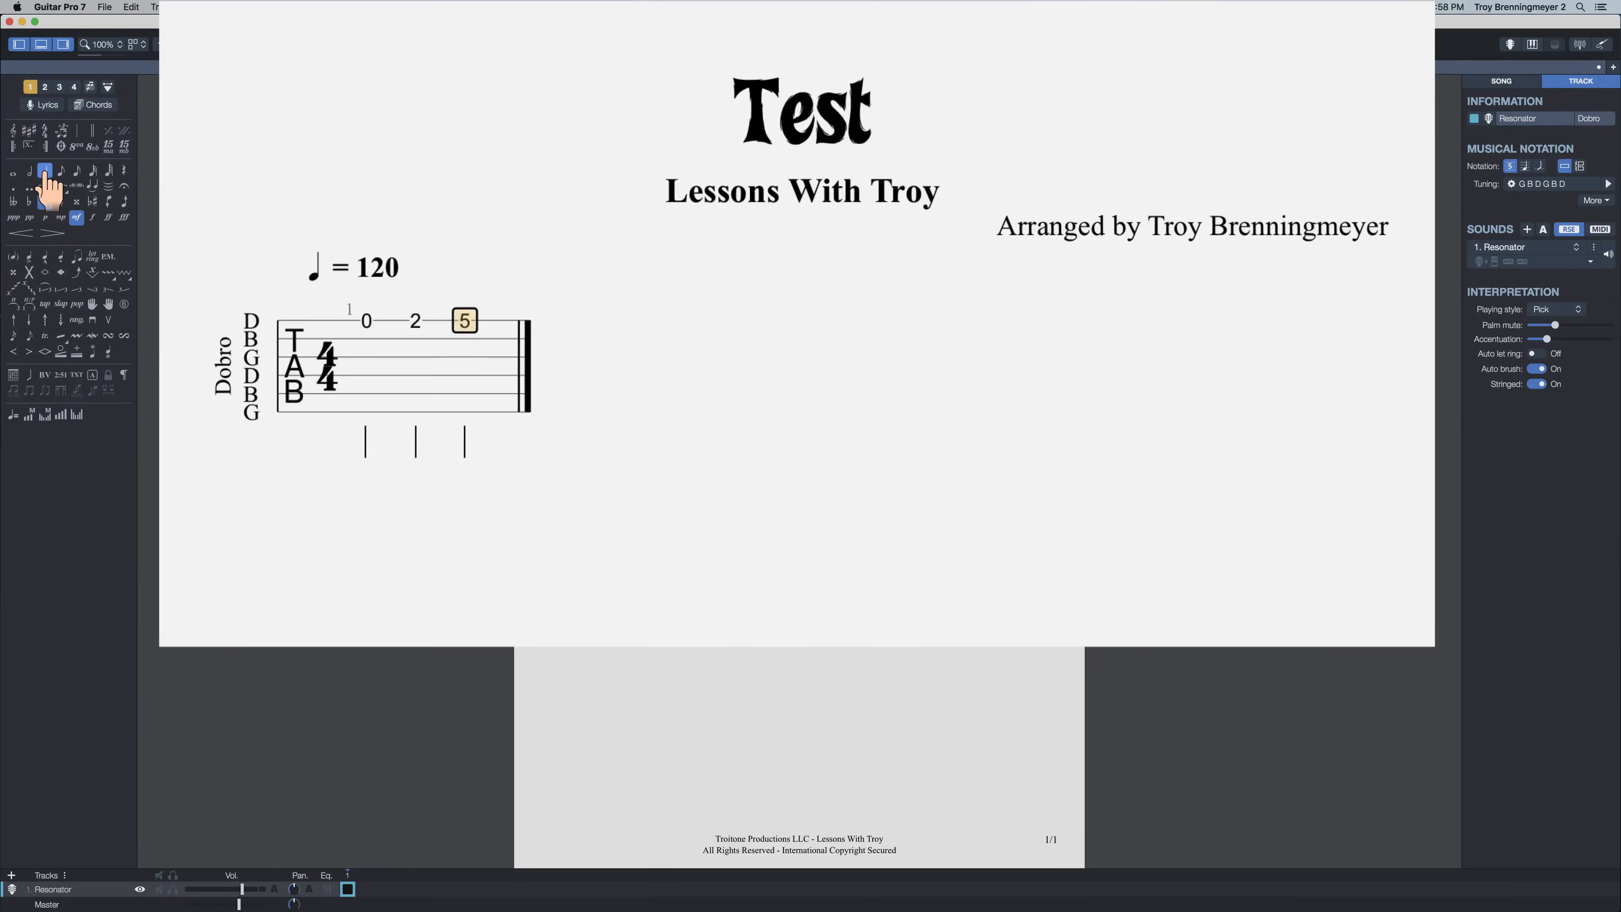
click(29, 172)
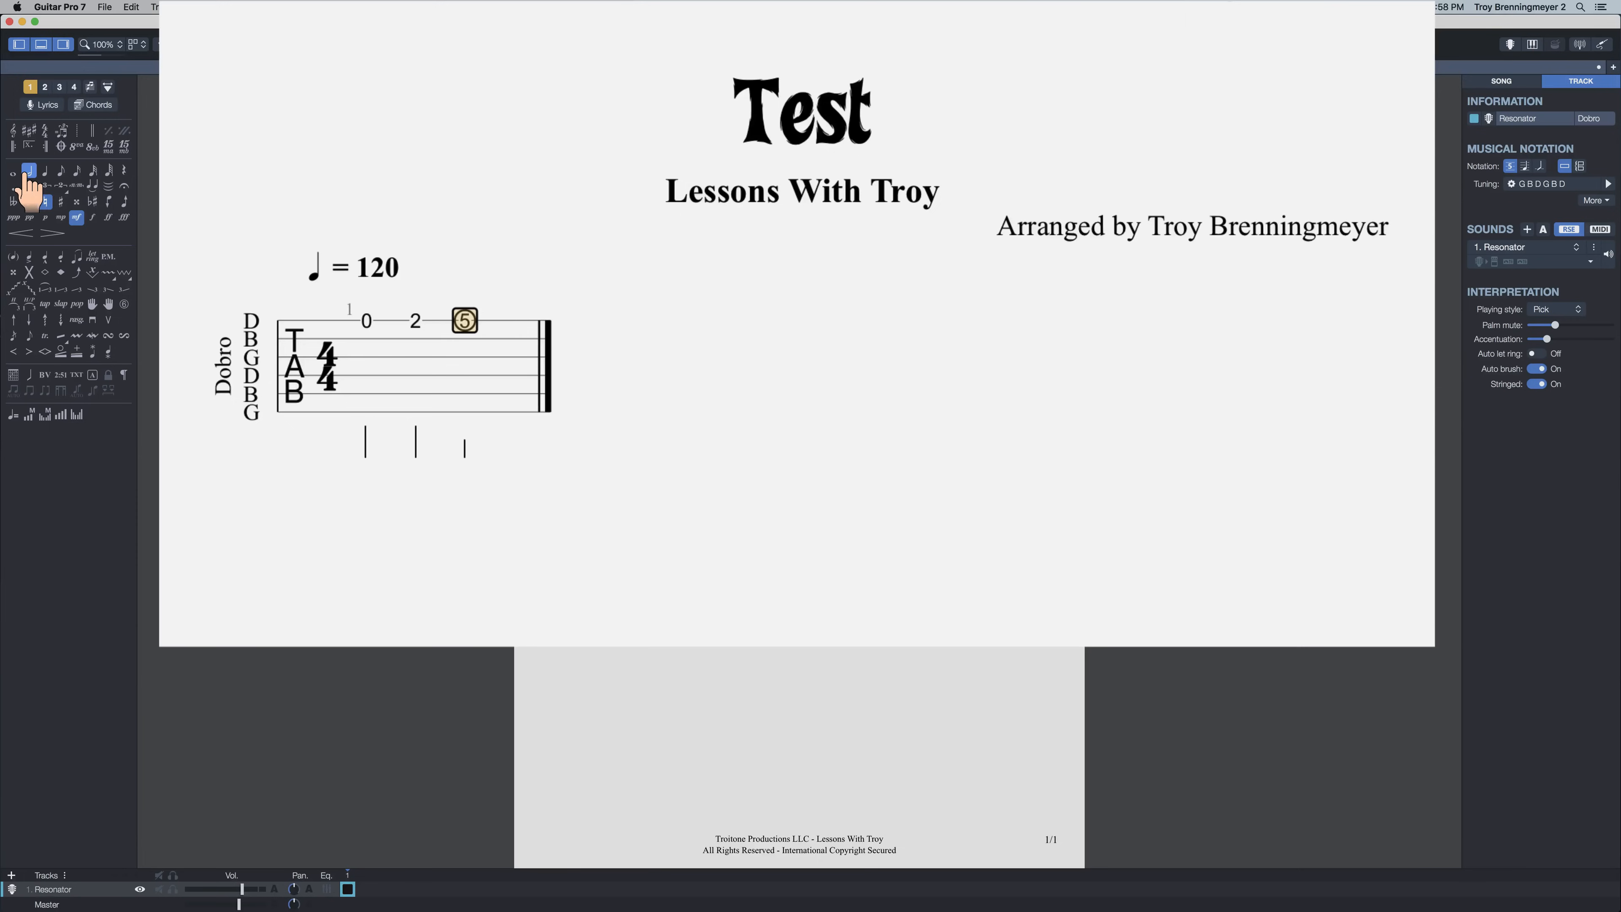
click(46, 174)
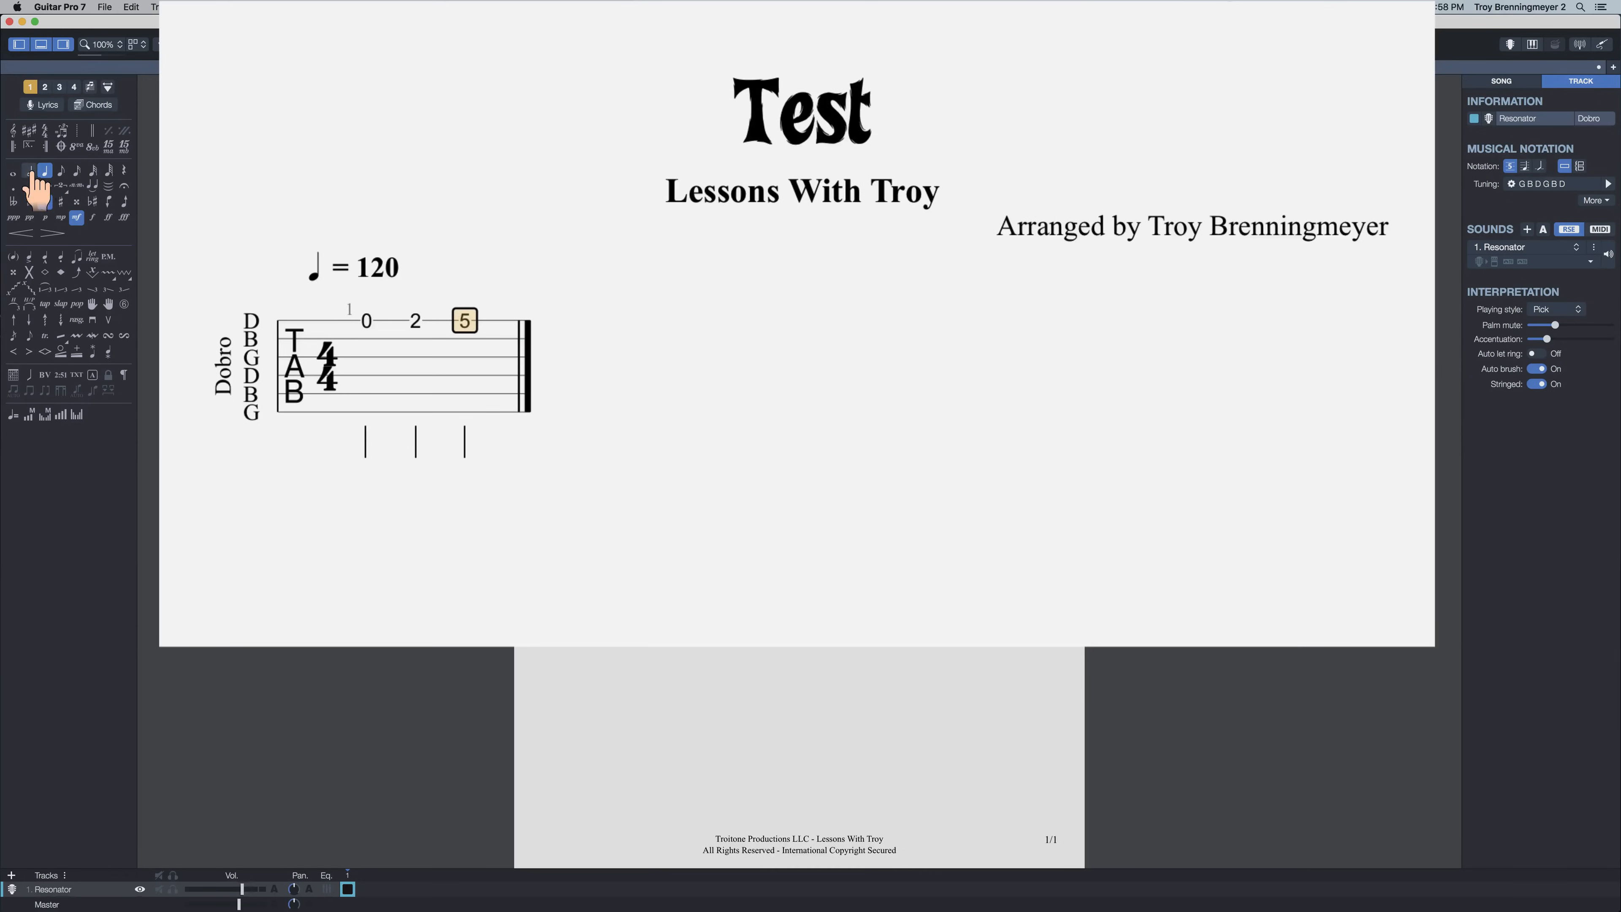
click(27, 171)
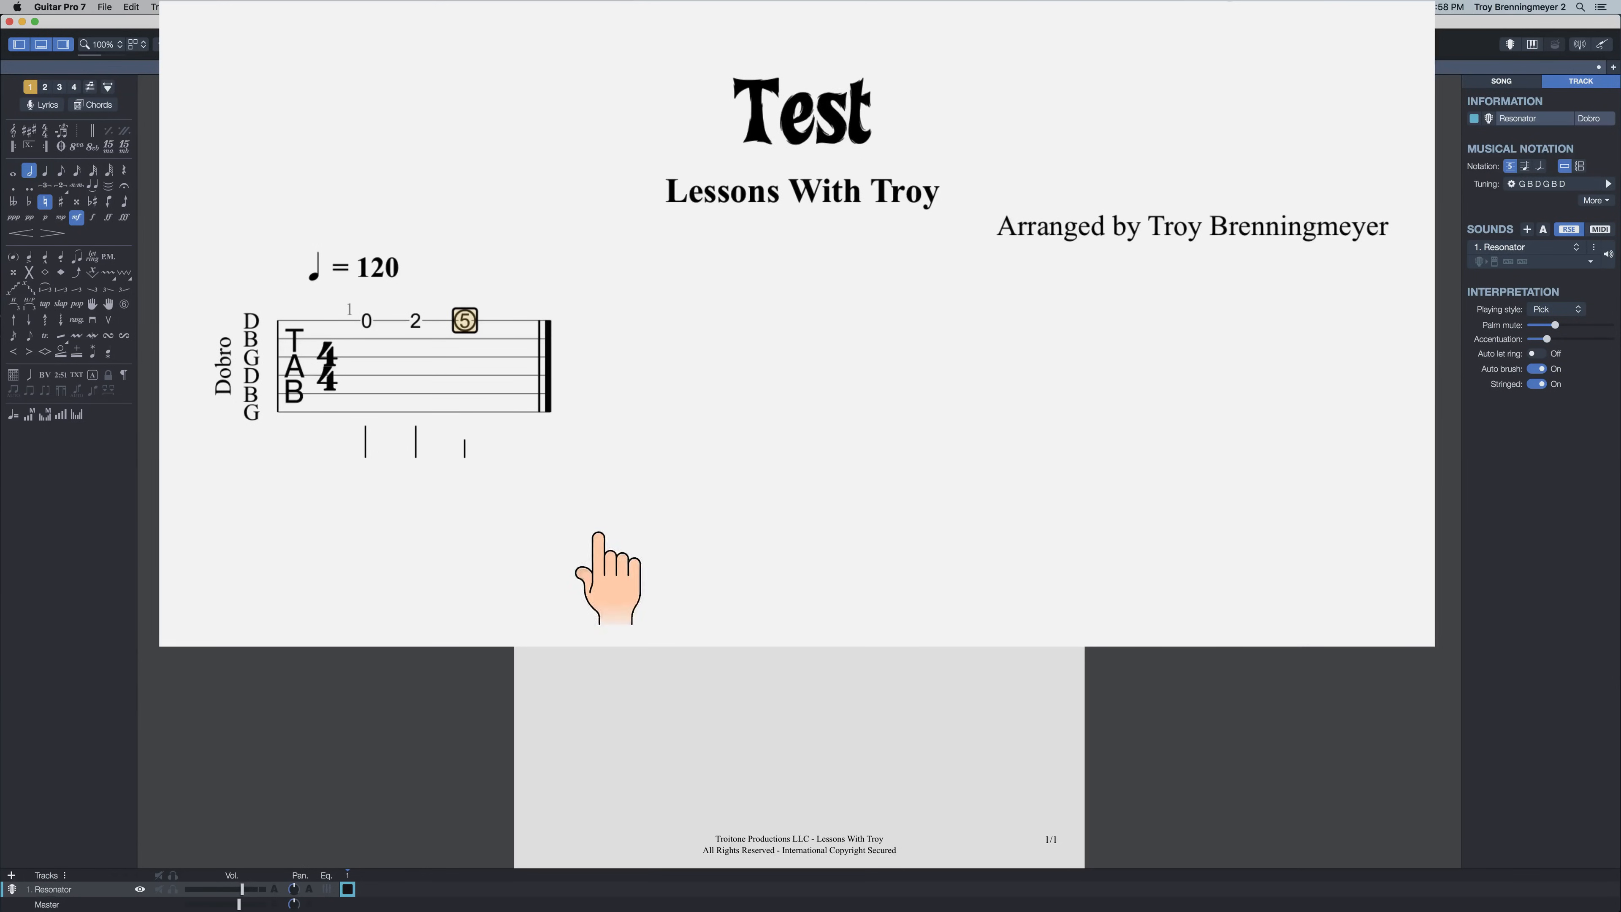
click(416, 321)
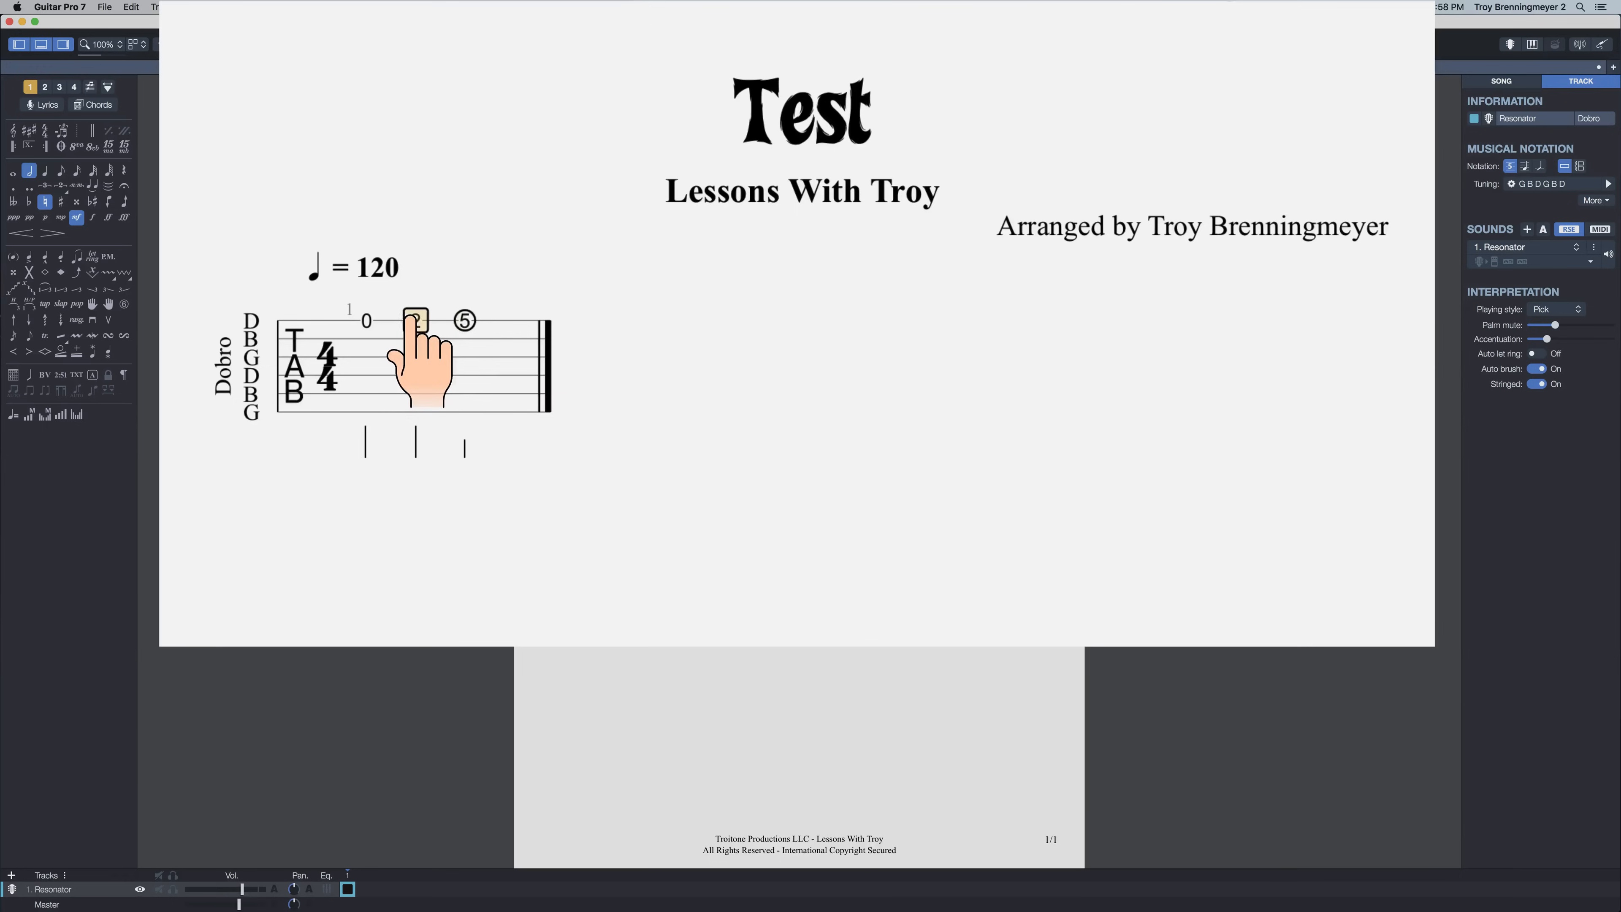
click(458, 320)
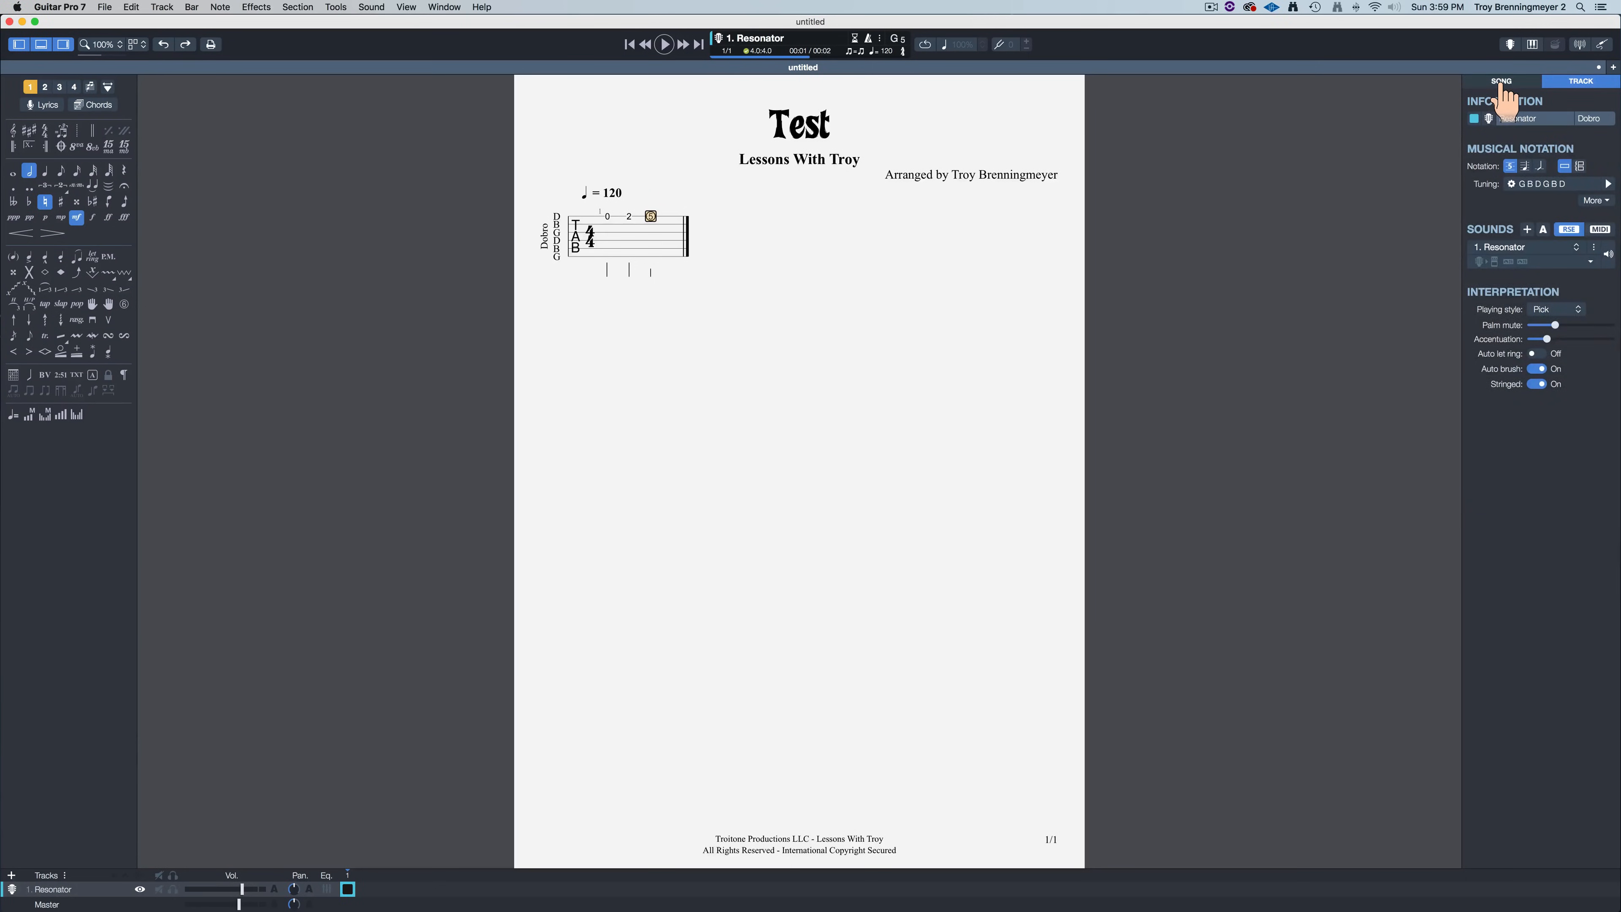
Step: Turn off displaying circles around half and whole notes in tablature in the stylesheet's notation settings and confirm the stylesheet
click(1502, 84)
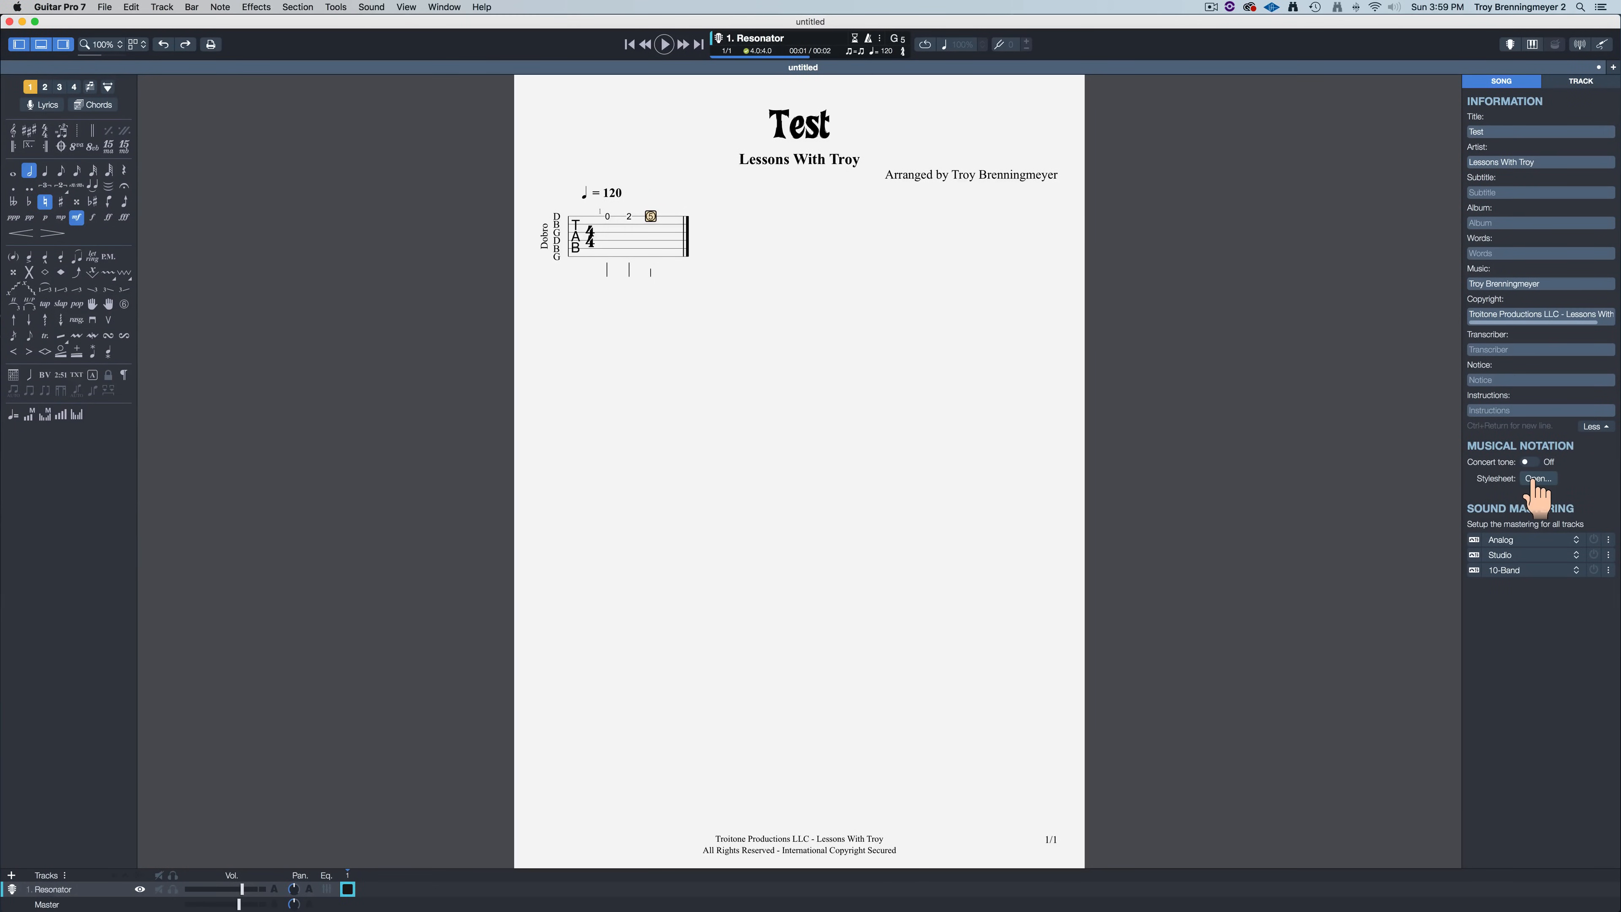
click(1536, 479)
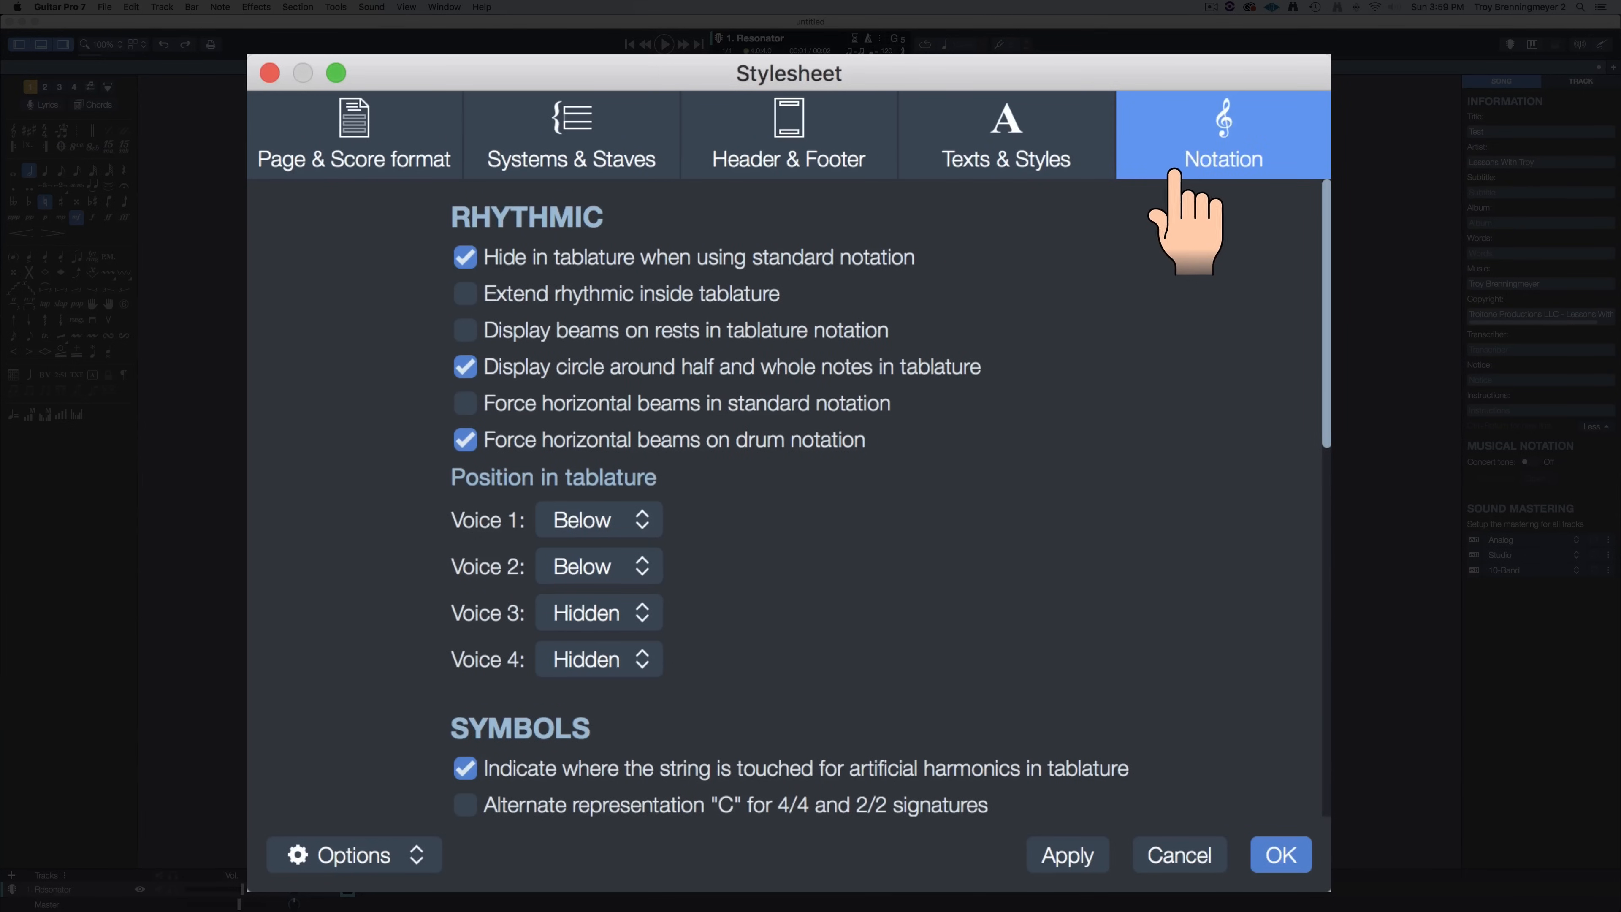
scroll(825, 393, down, 5)
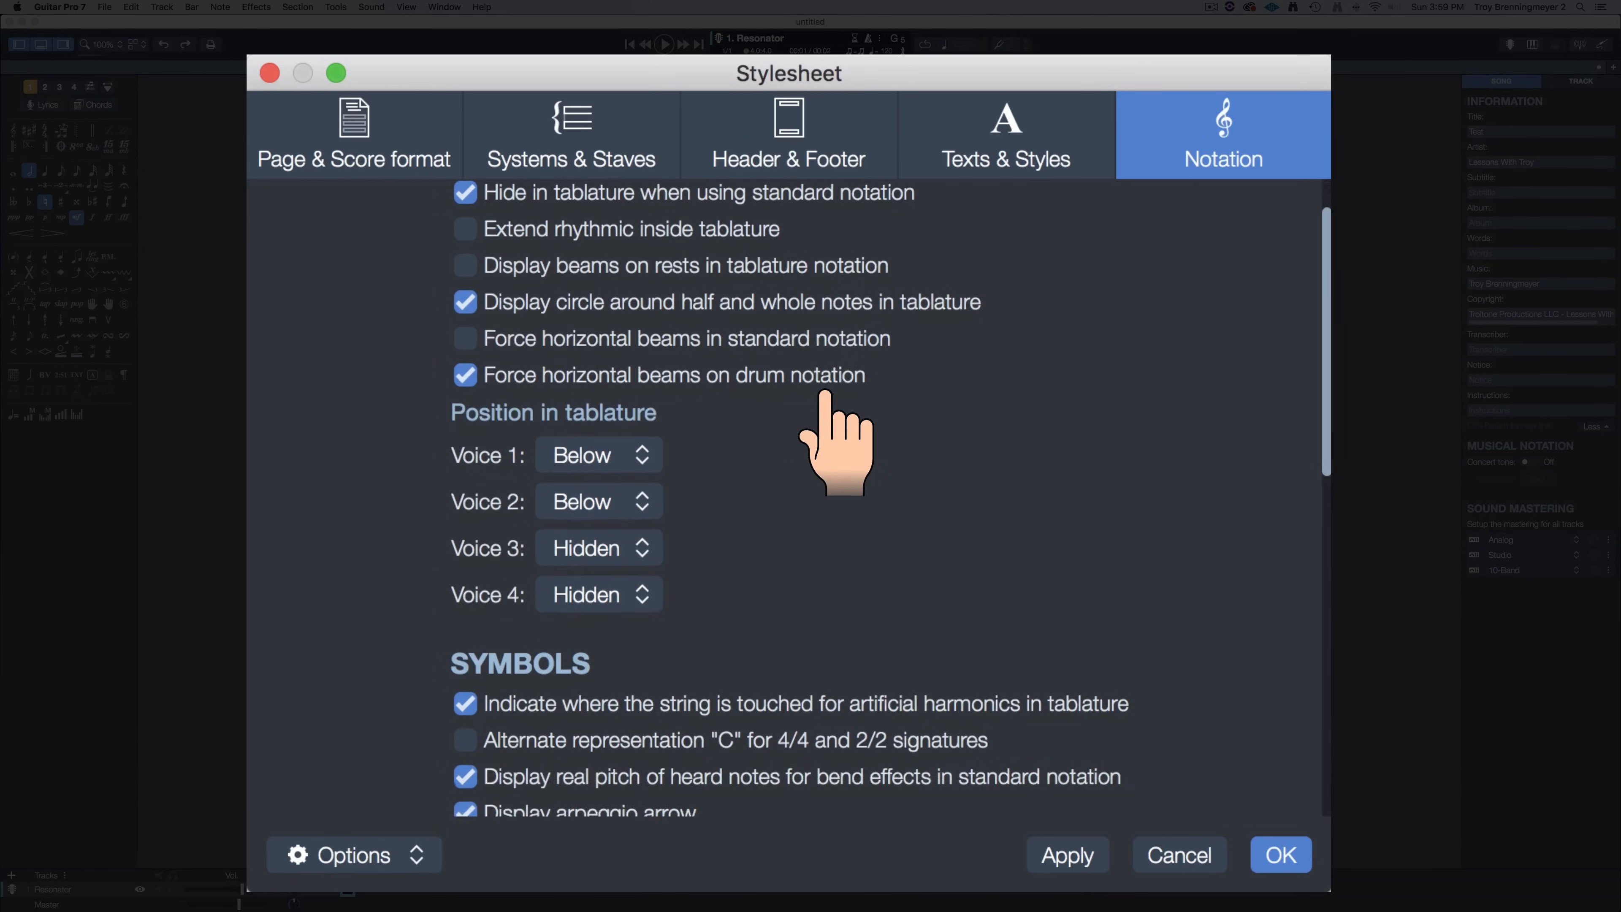
scroll(826, 393, down, 15)
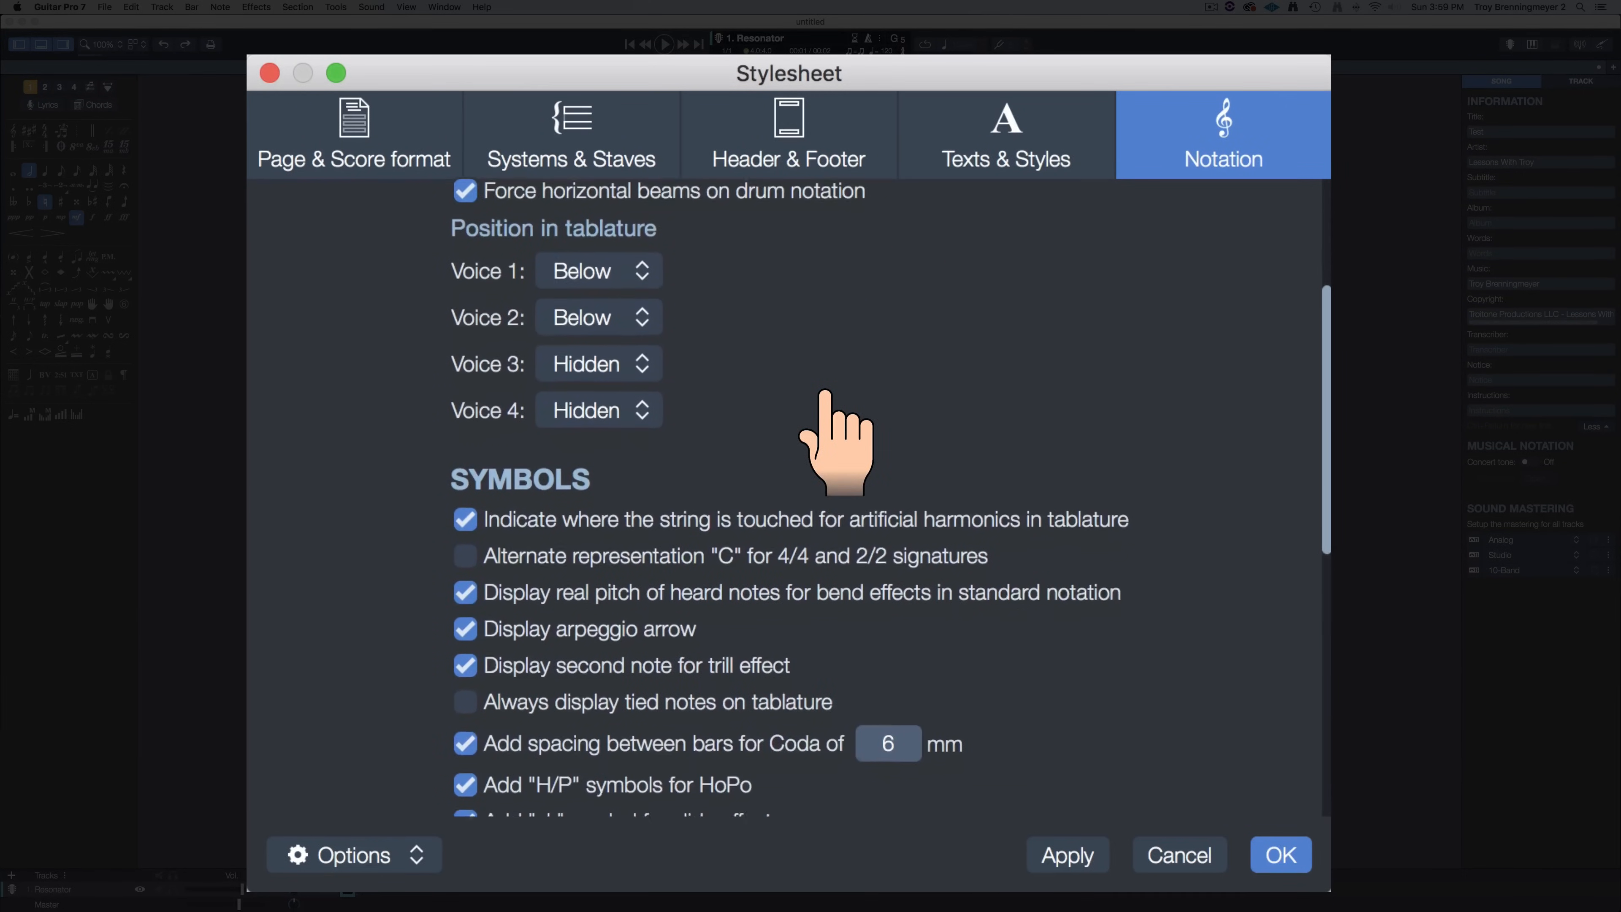
scroll(826, 393, up, 15)
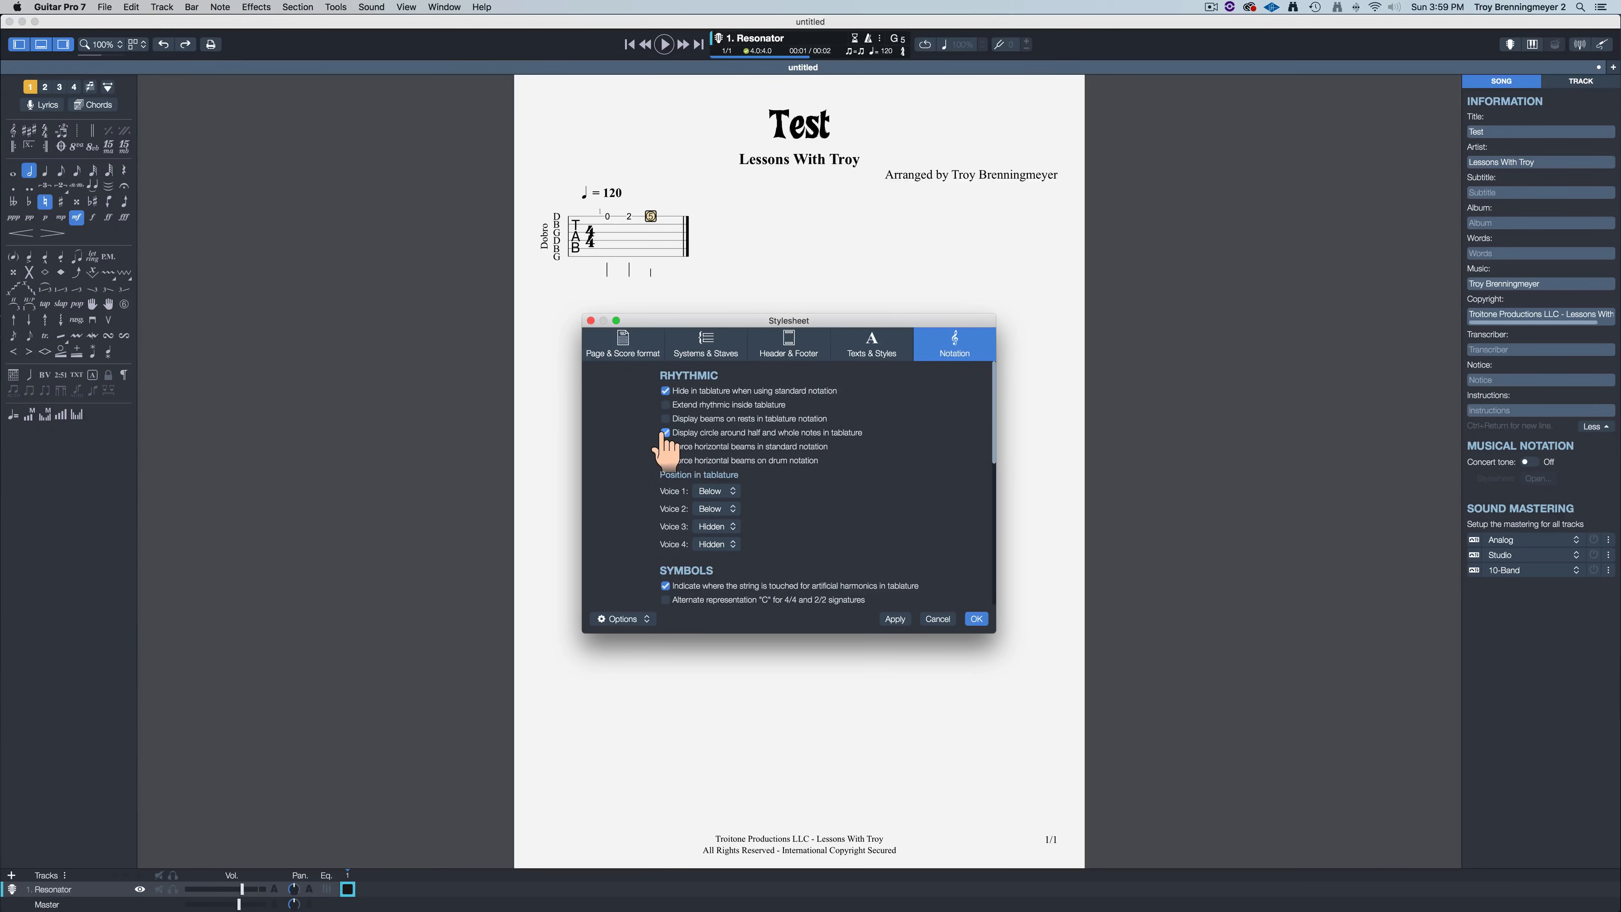
click(465, 366)
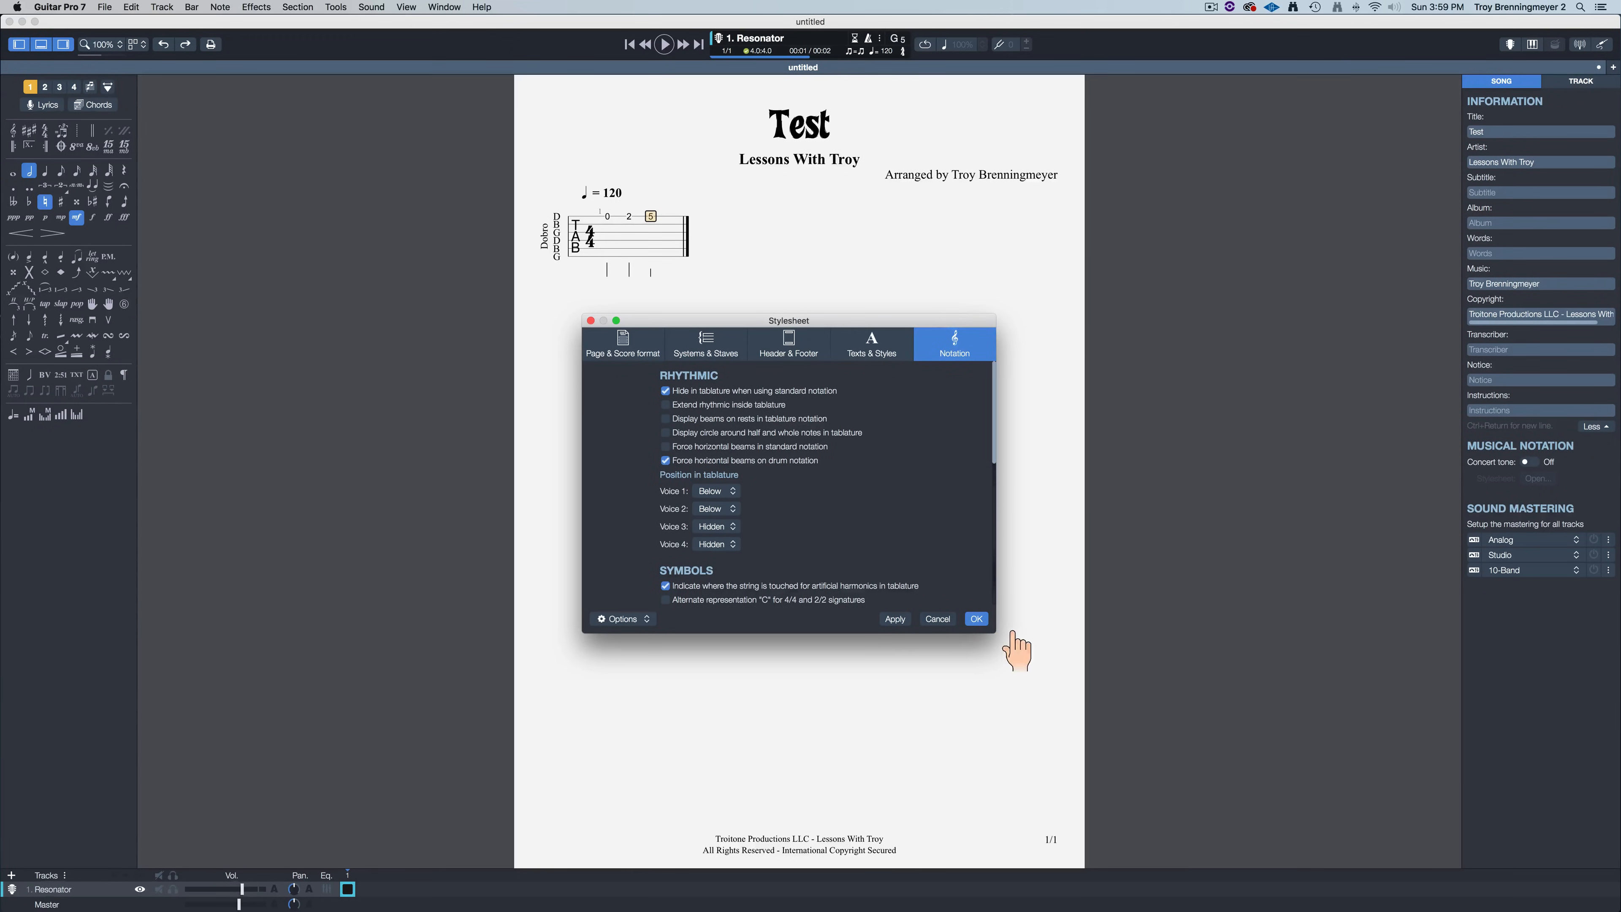
click(976, 619)
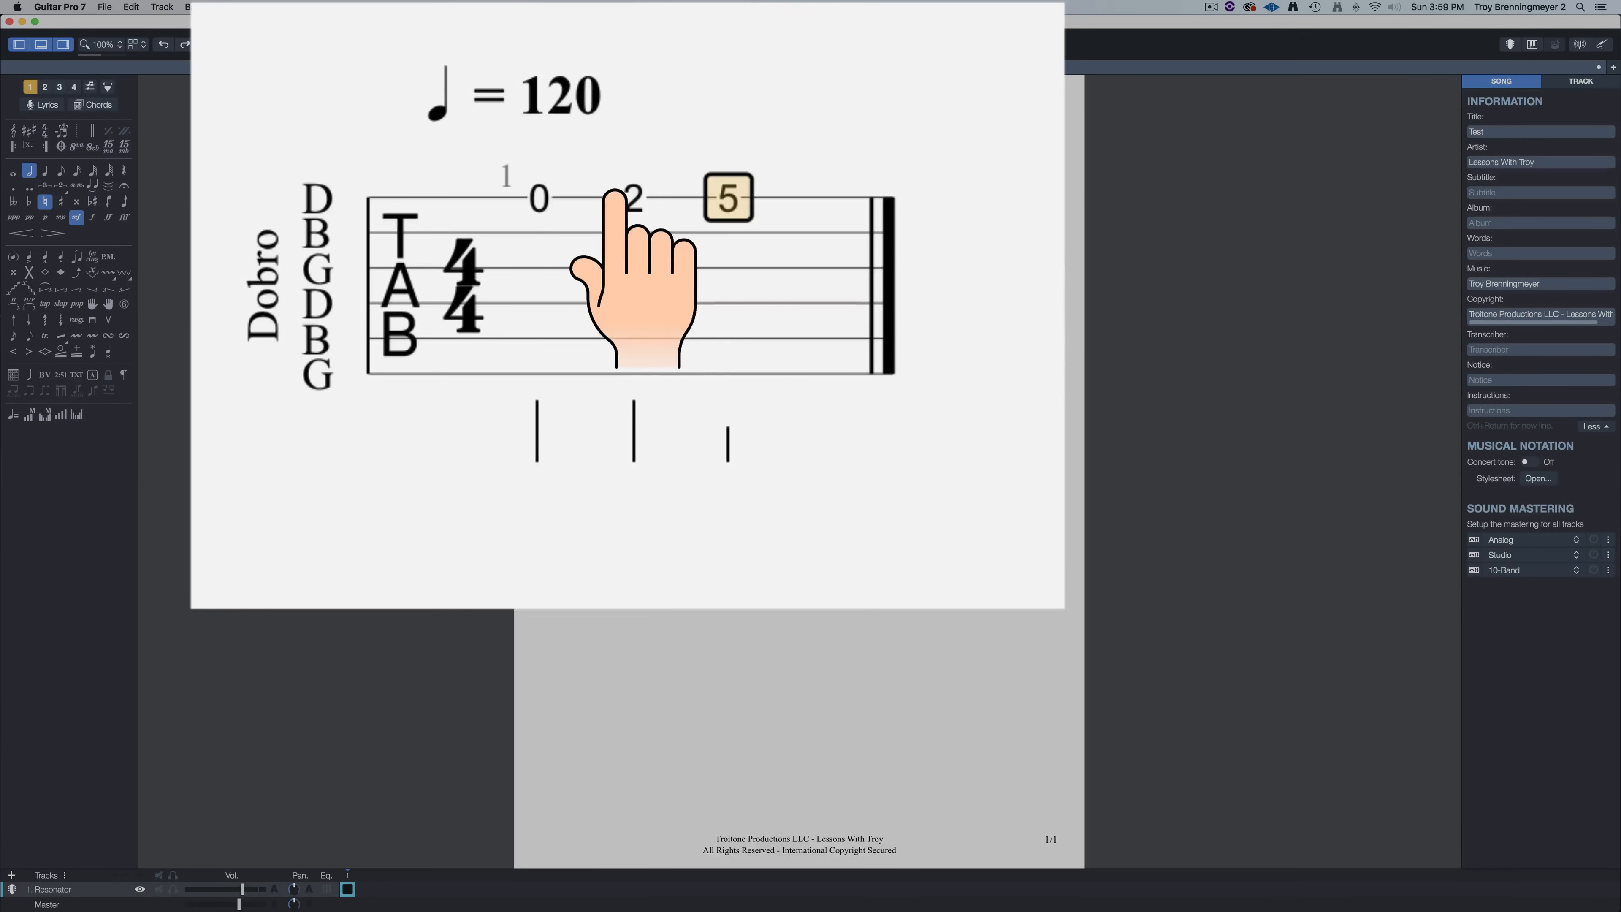
Step: Select the first bar's notes one at a time to compare their durations and stems
click(634, 195)
click(726, 200)
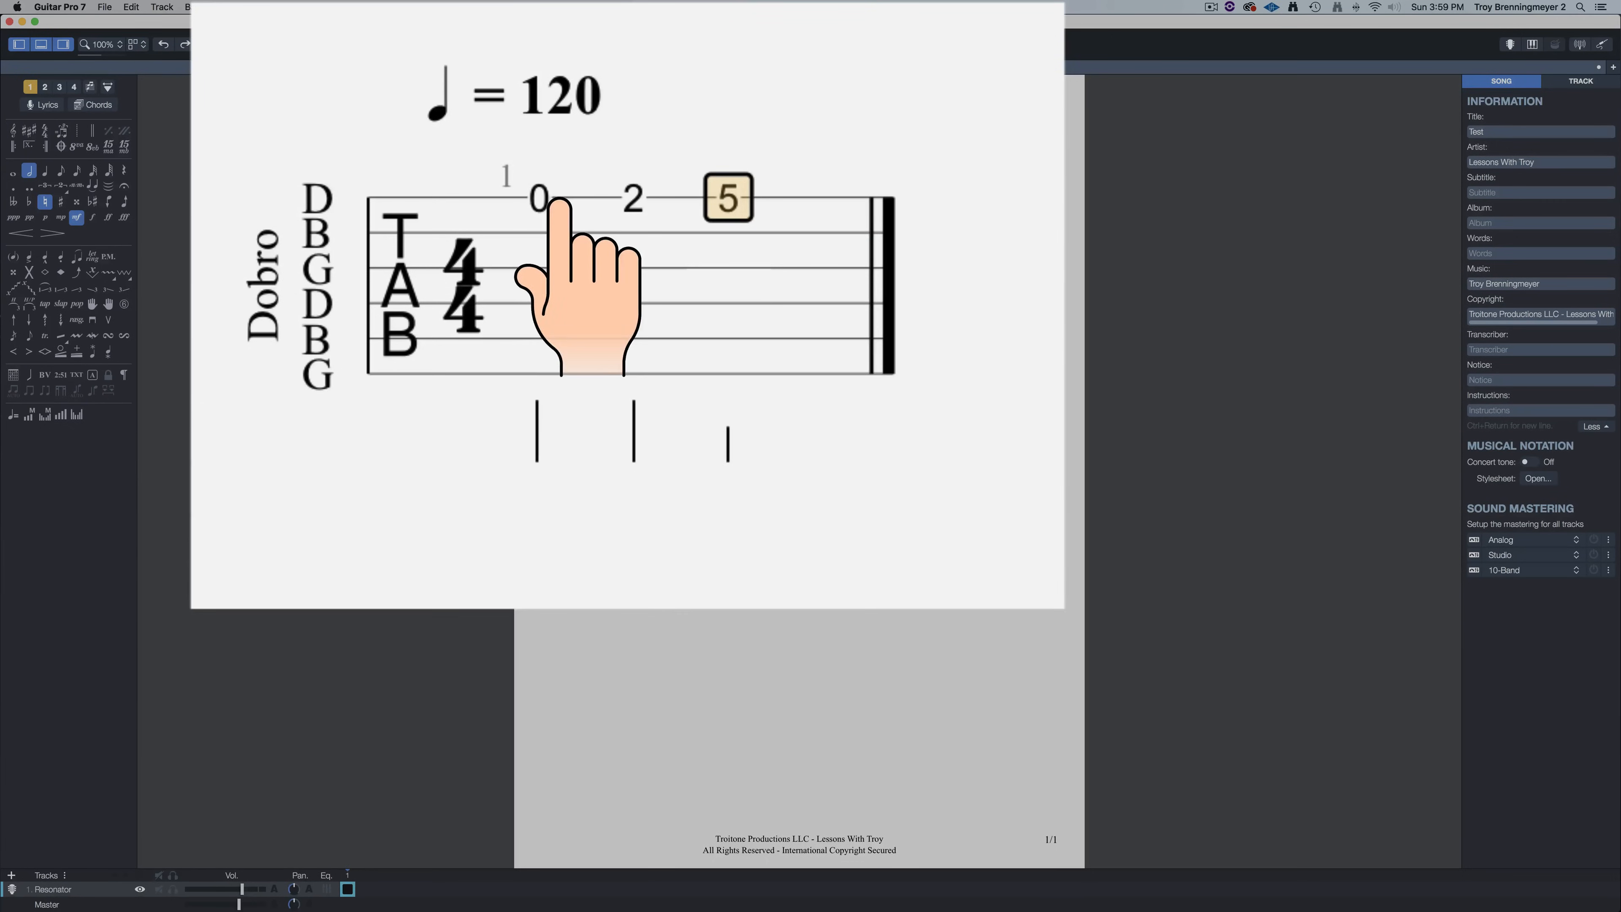
click(538, 200)
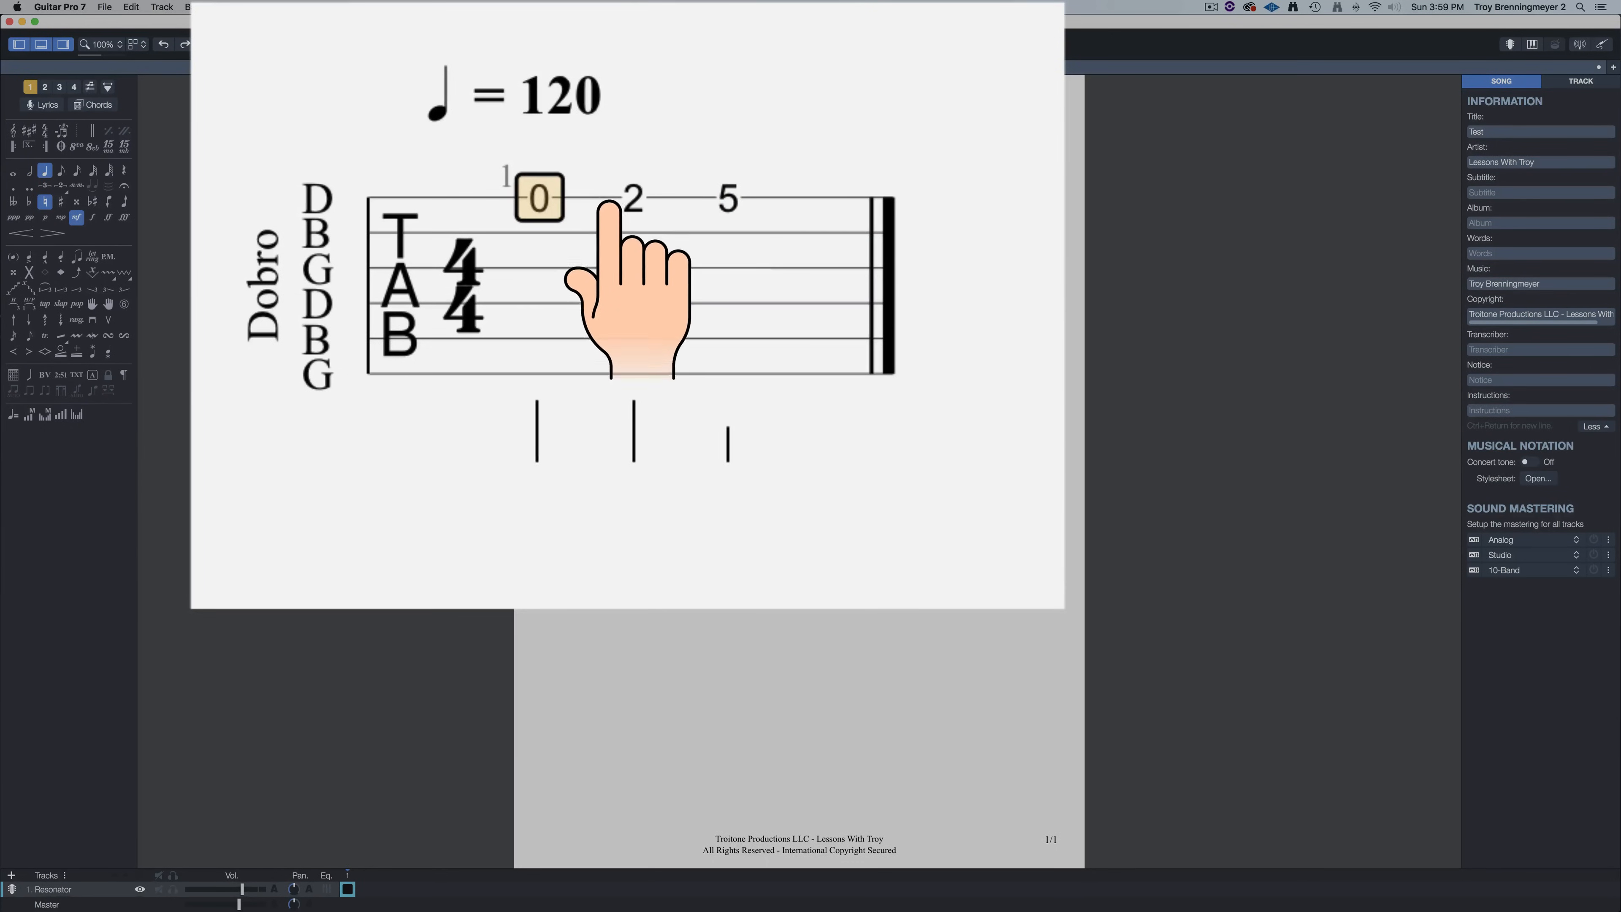
click(633, 199)
Step: Add a hammer-on from the open note to fret 2 and a legato slide from fret 2 to fret 5
click(540, 199)
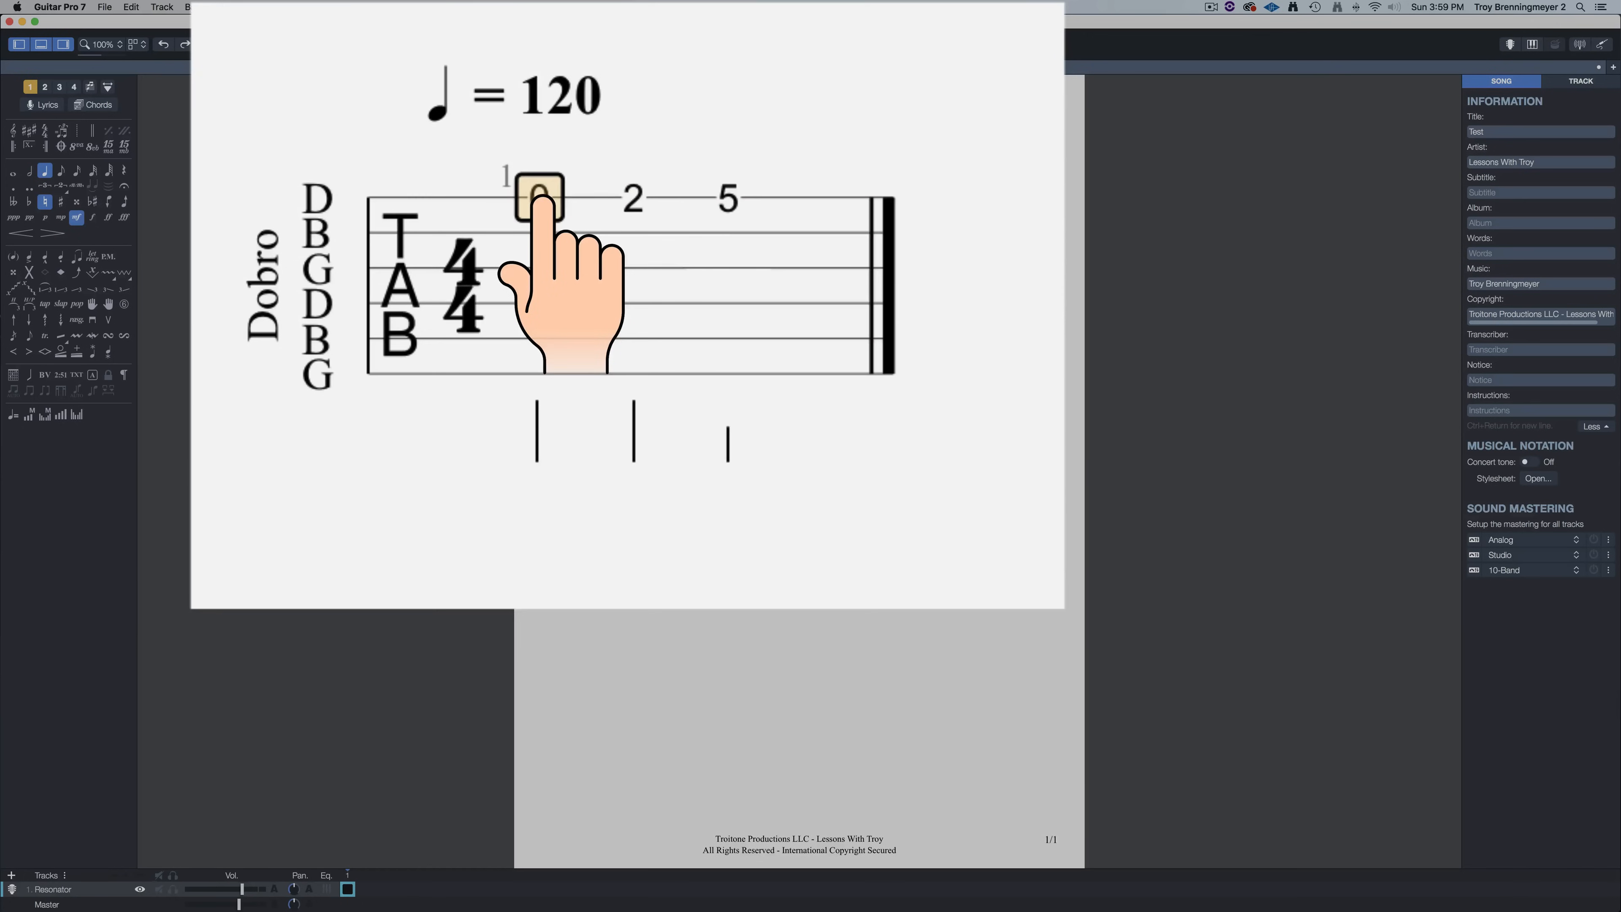
key(h)
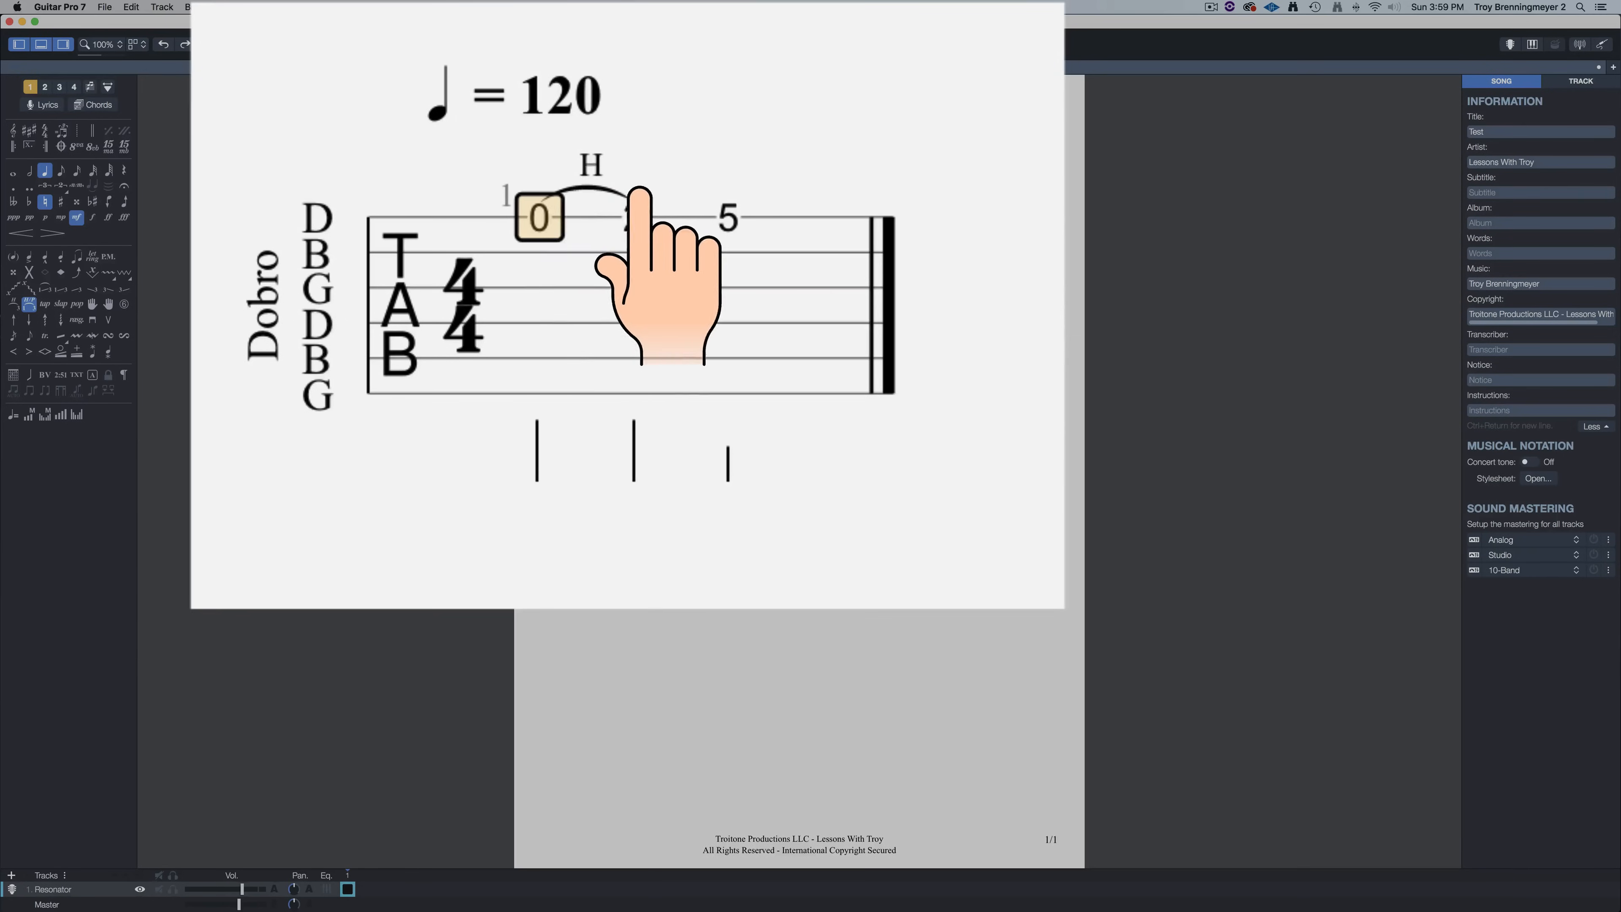
click(632, 216)
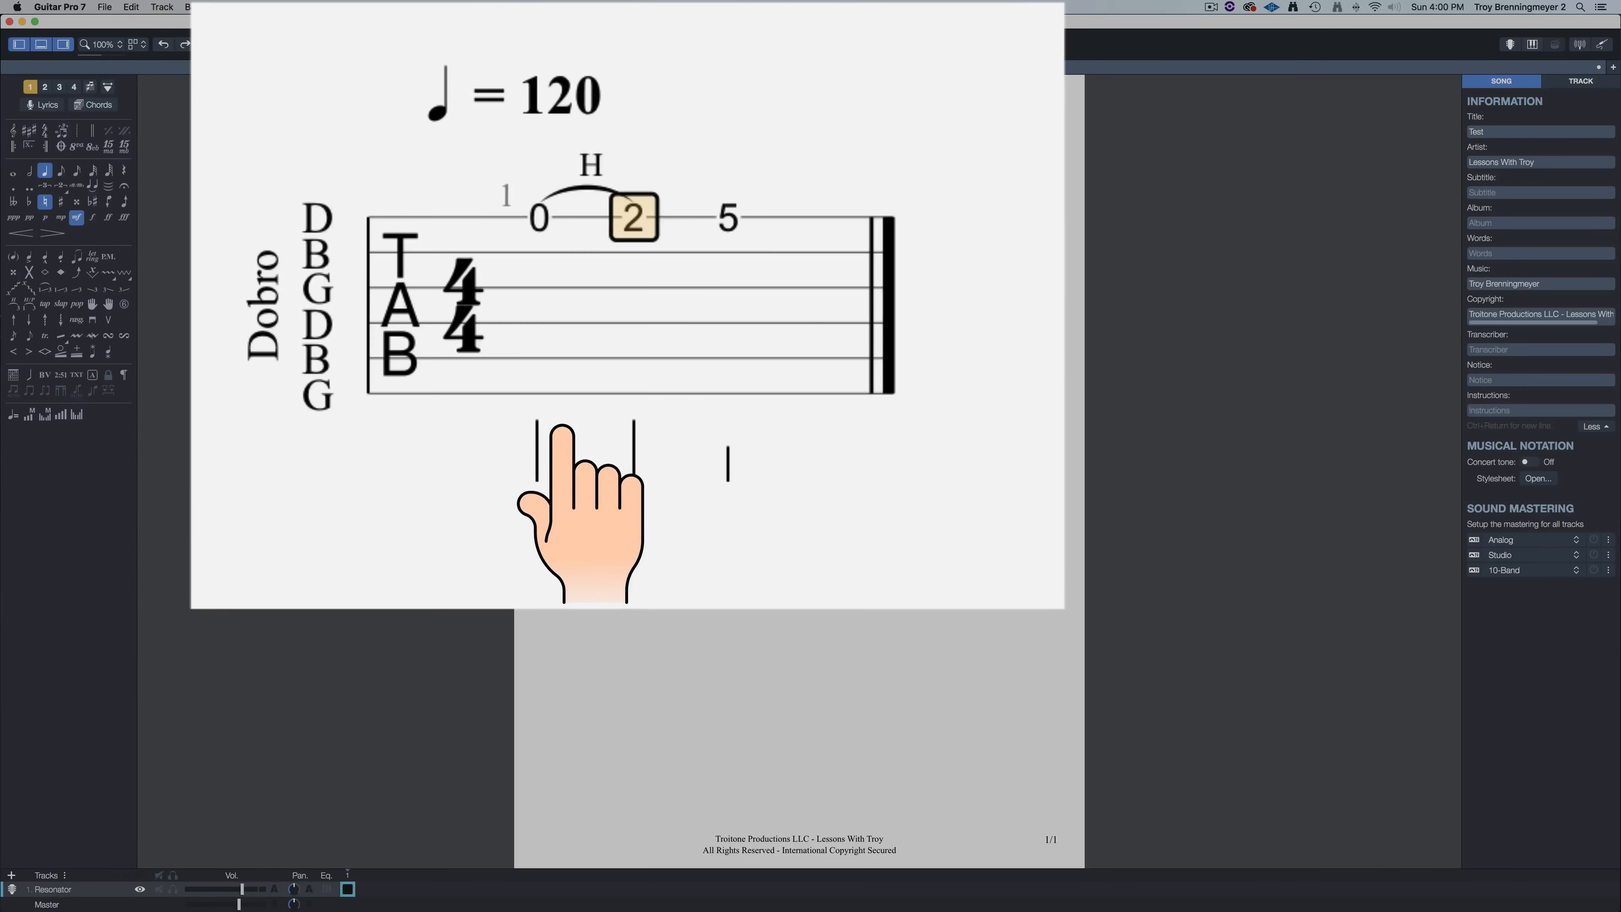
key(s)
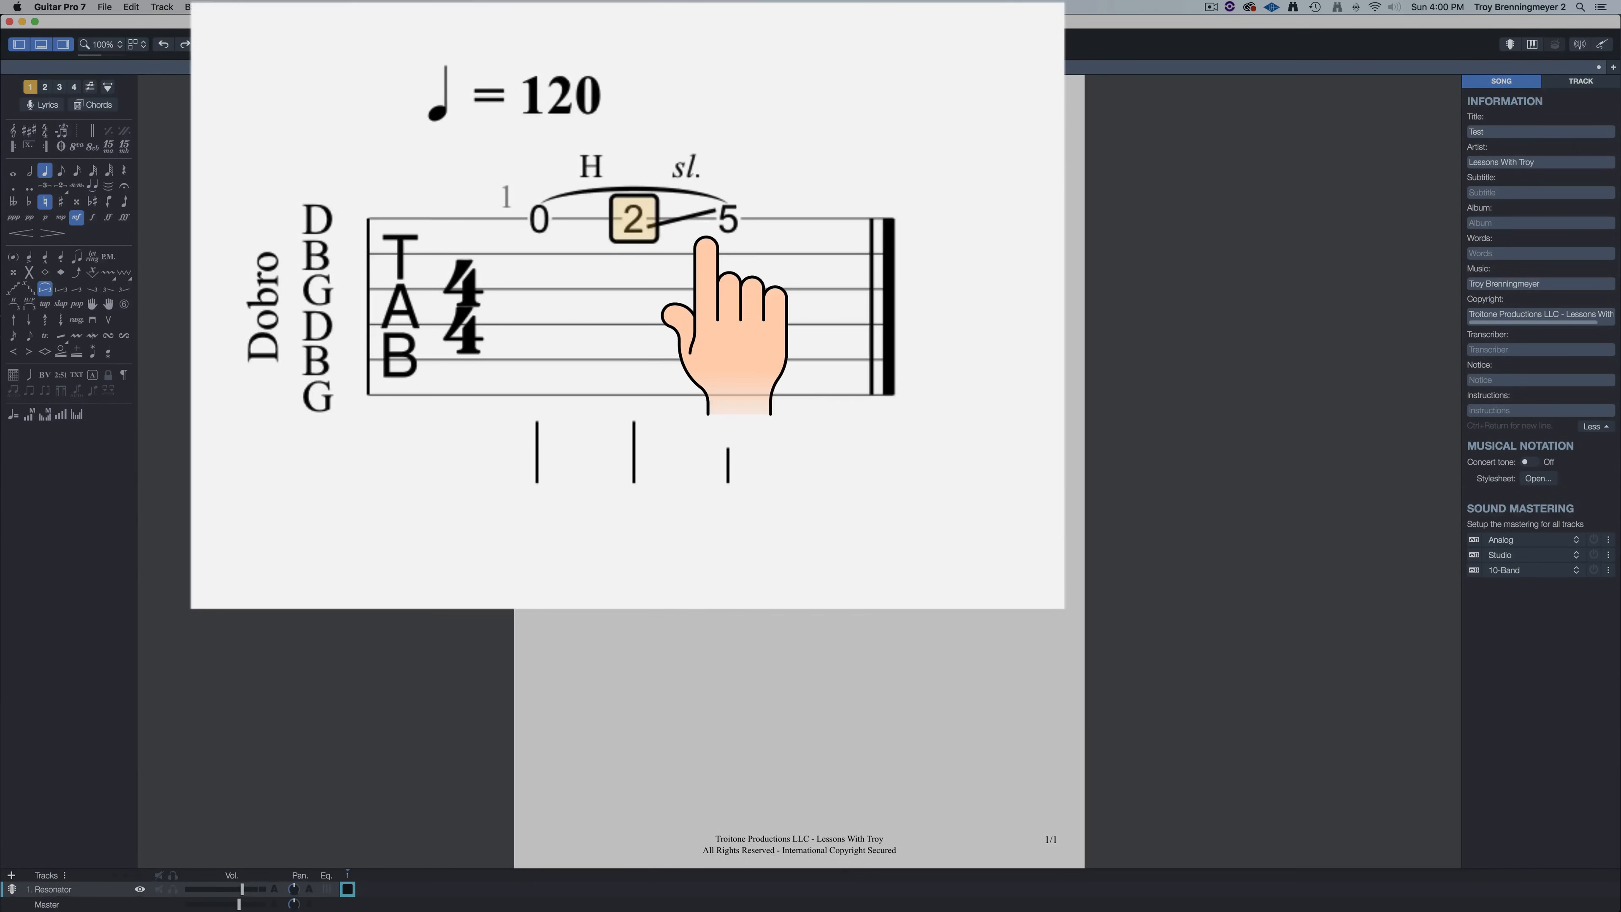
Step: Review the hammer-on and slide notes, and advance past the fret 5 note to add an empty second bar
click(725, 220)
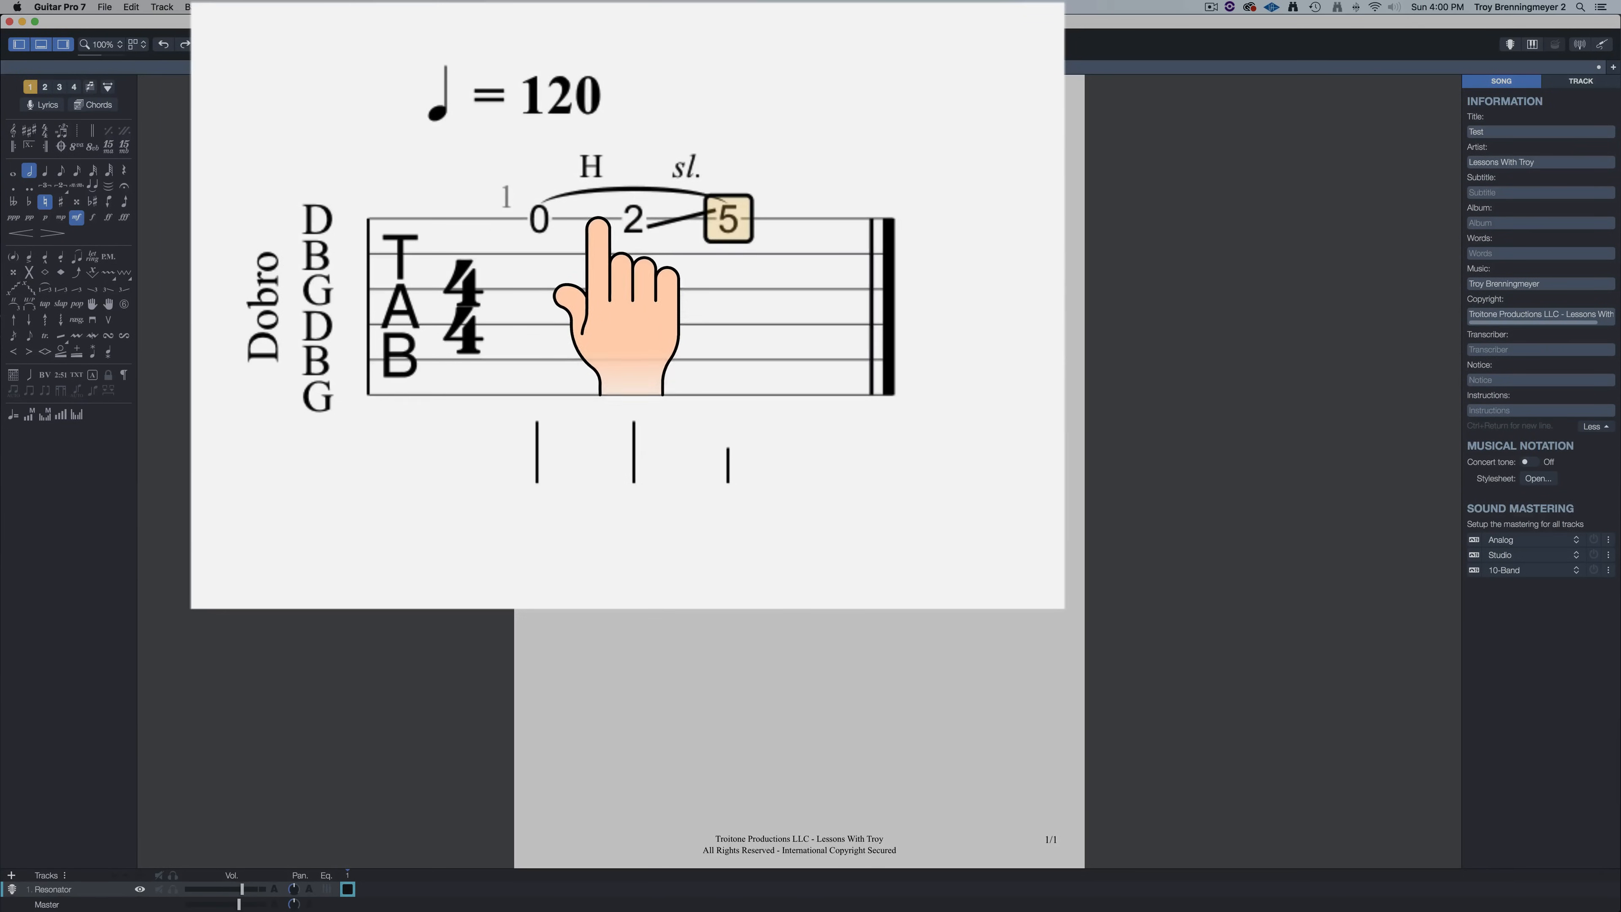
click(539, 217)
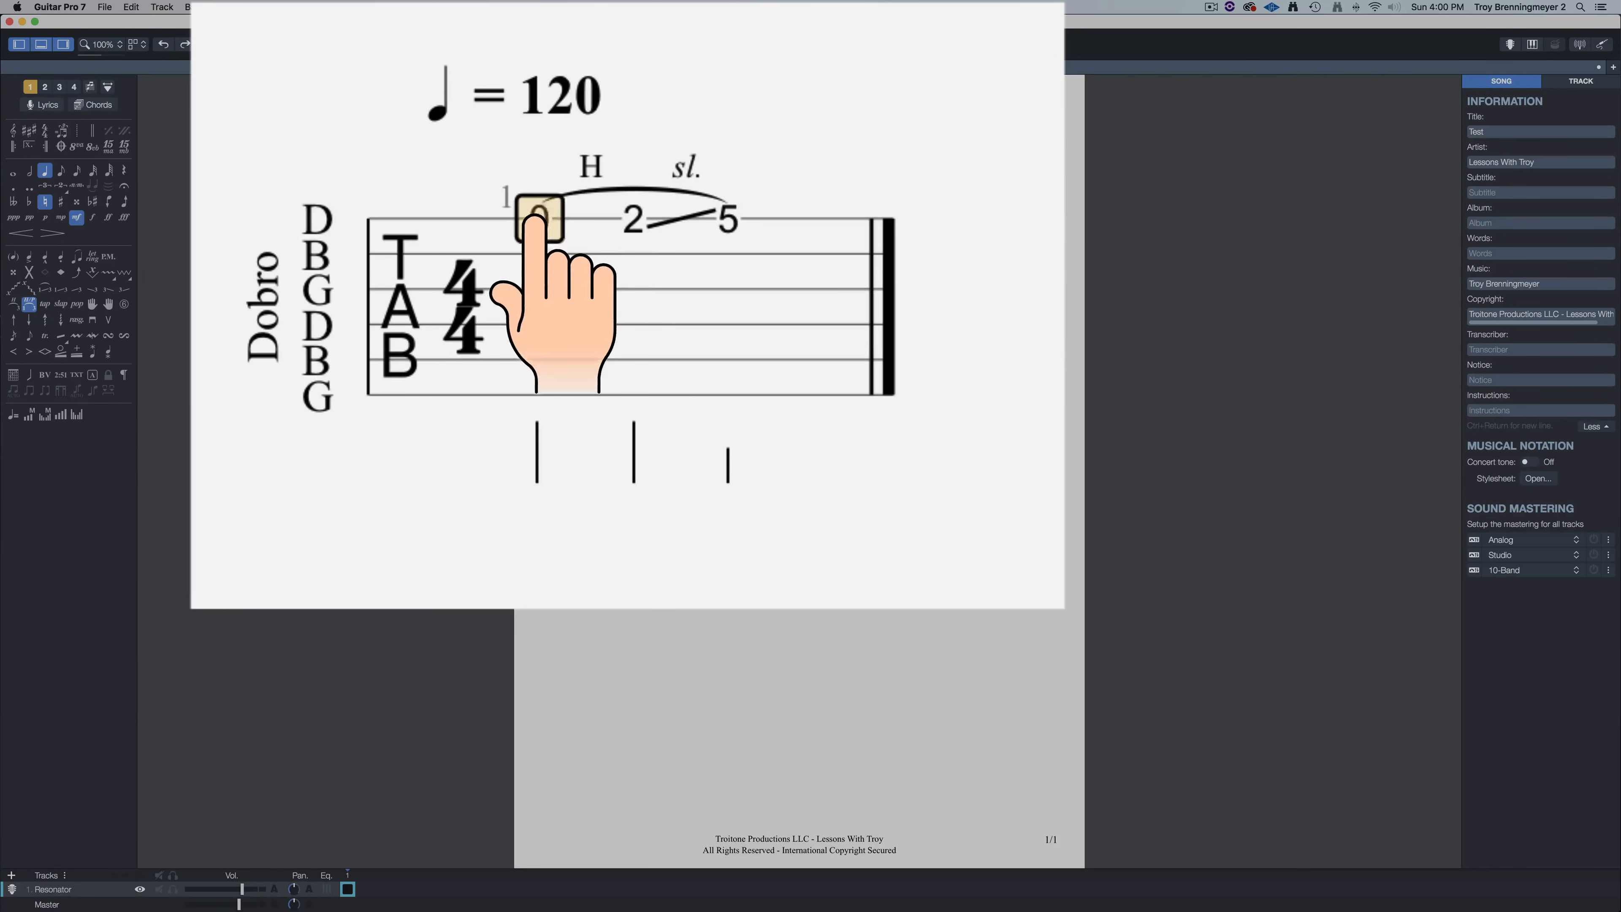
click(633, 219)
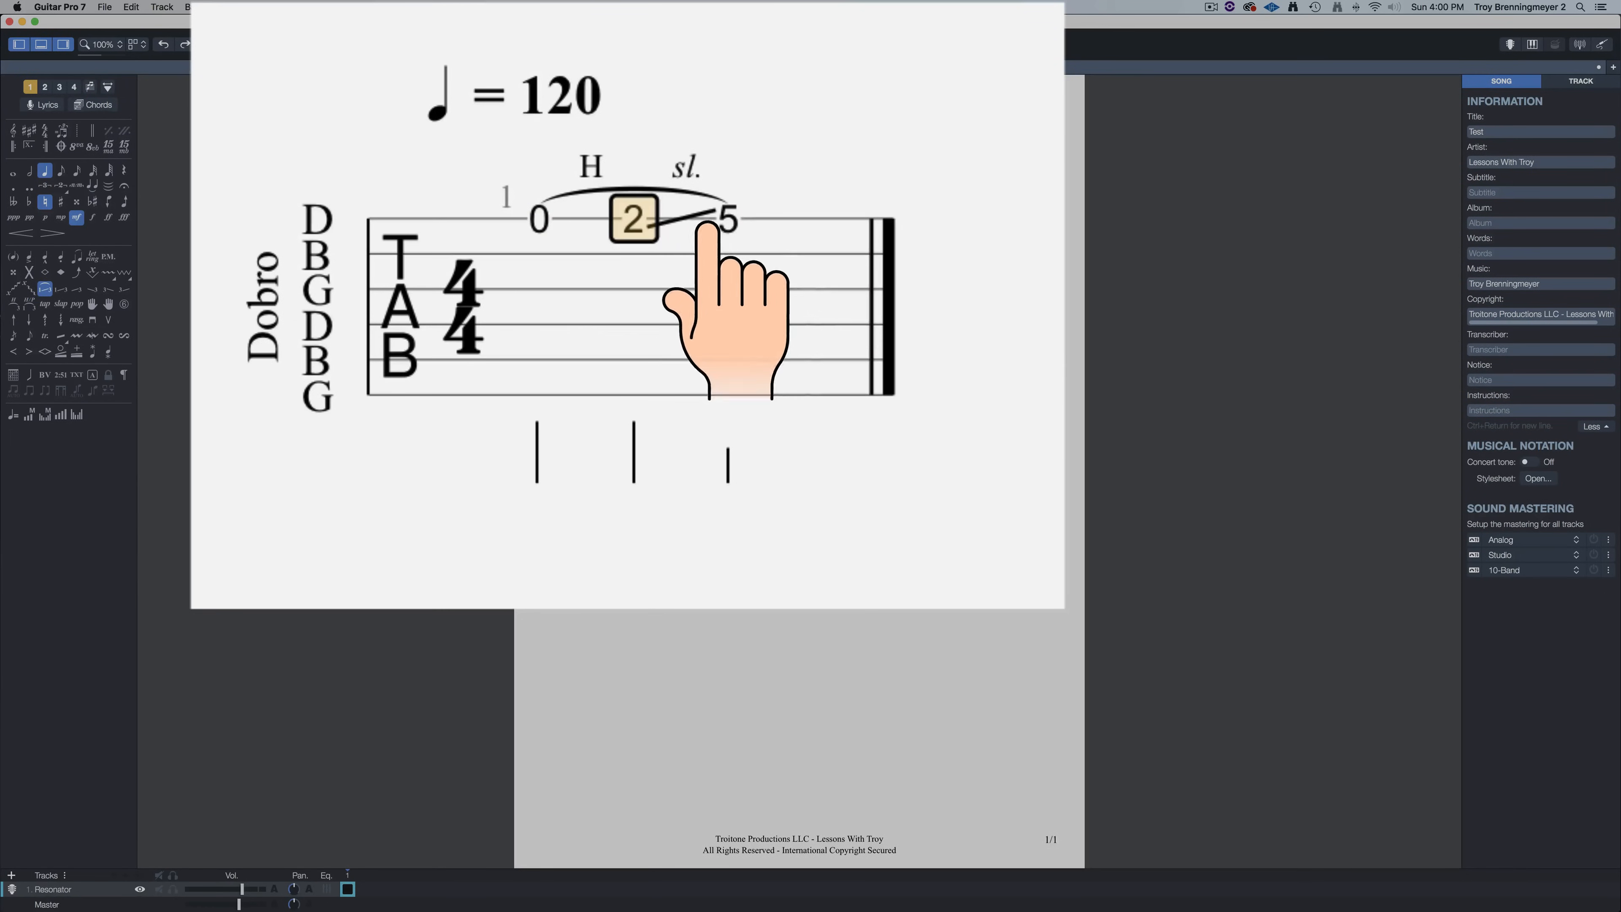
click(733, 216)
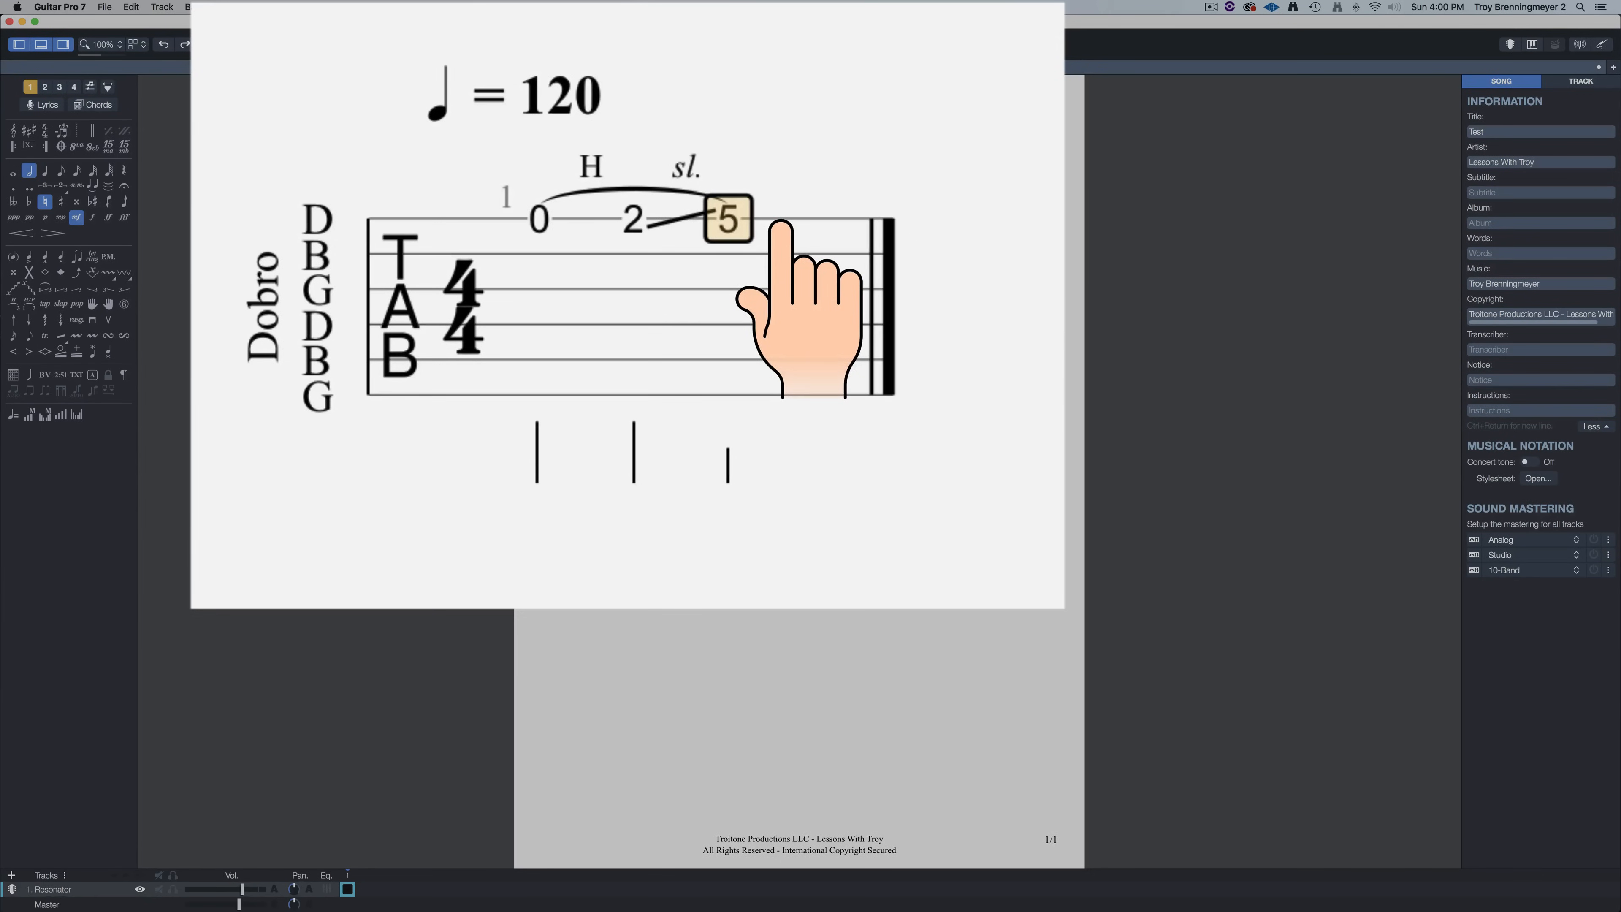
key(Right)
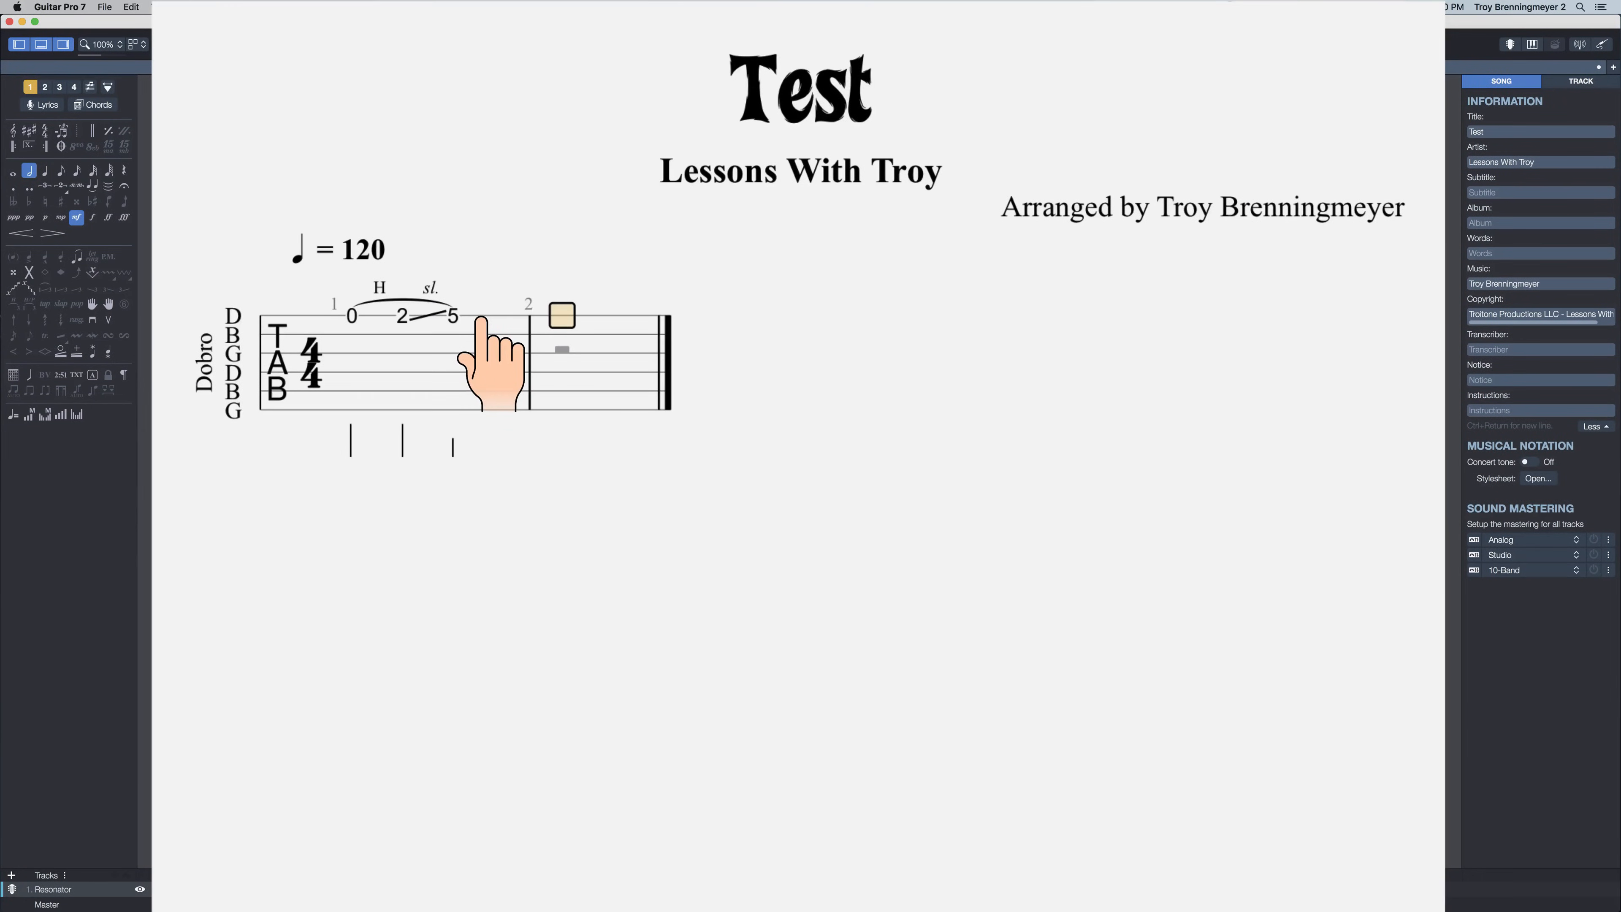
Step: Extend the score with empty bars up to bar 5 and place the cursor in bar 2
key(Right)
key(Right)
key(Right)
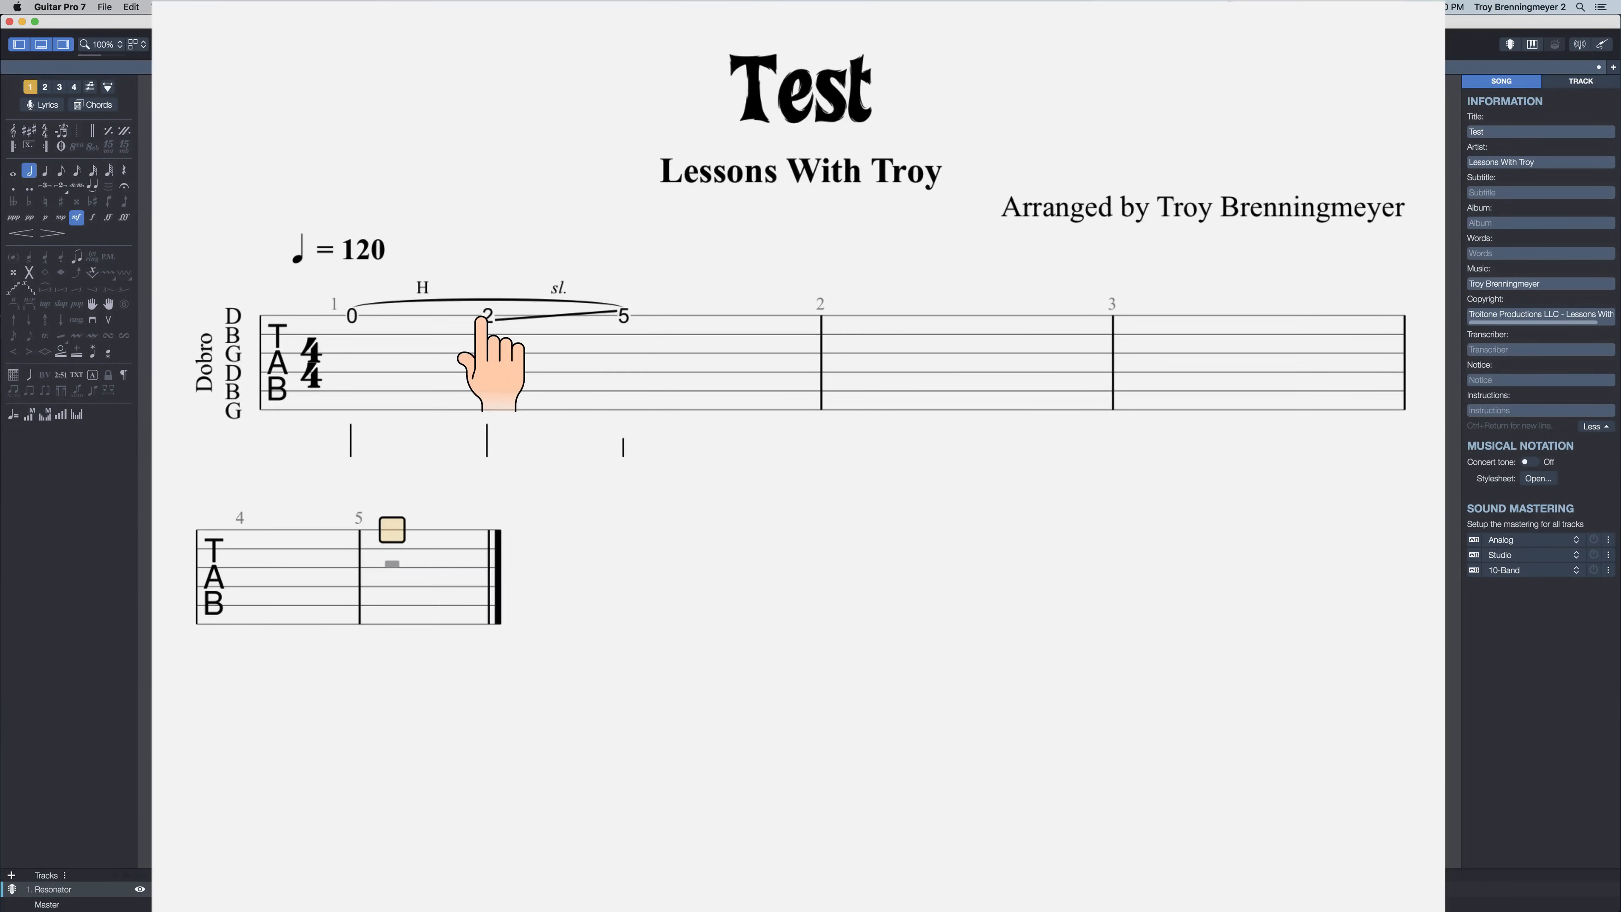
click(851, 326)
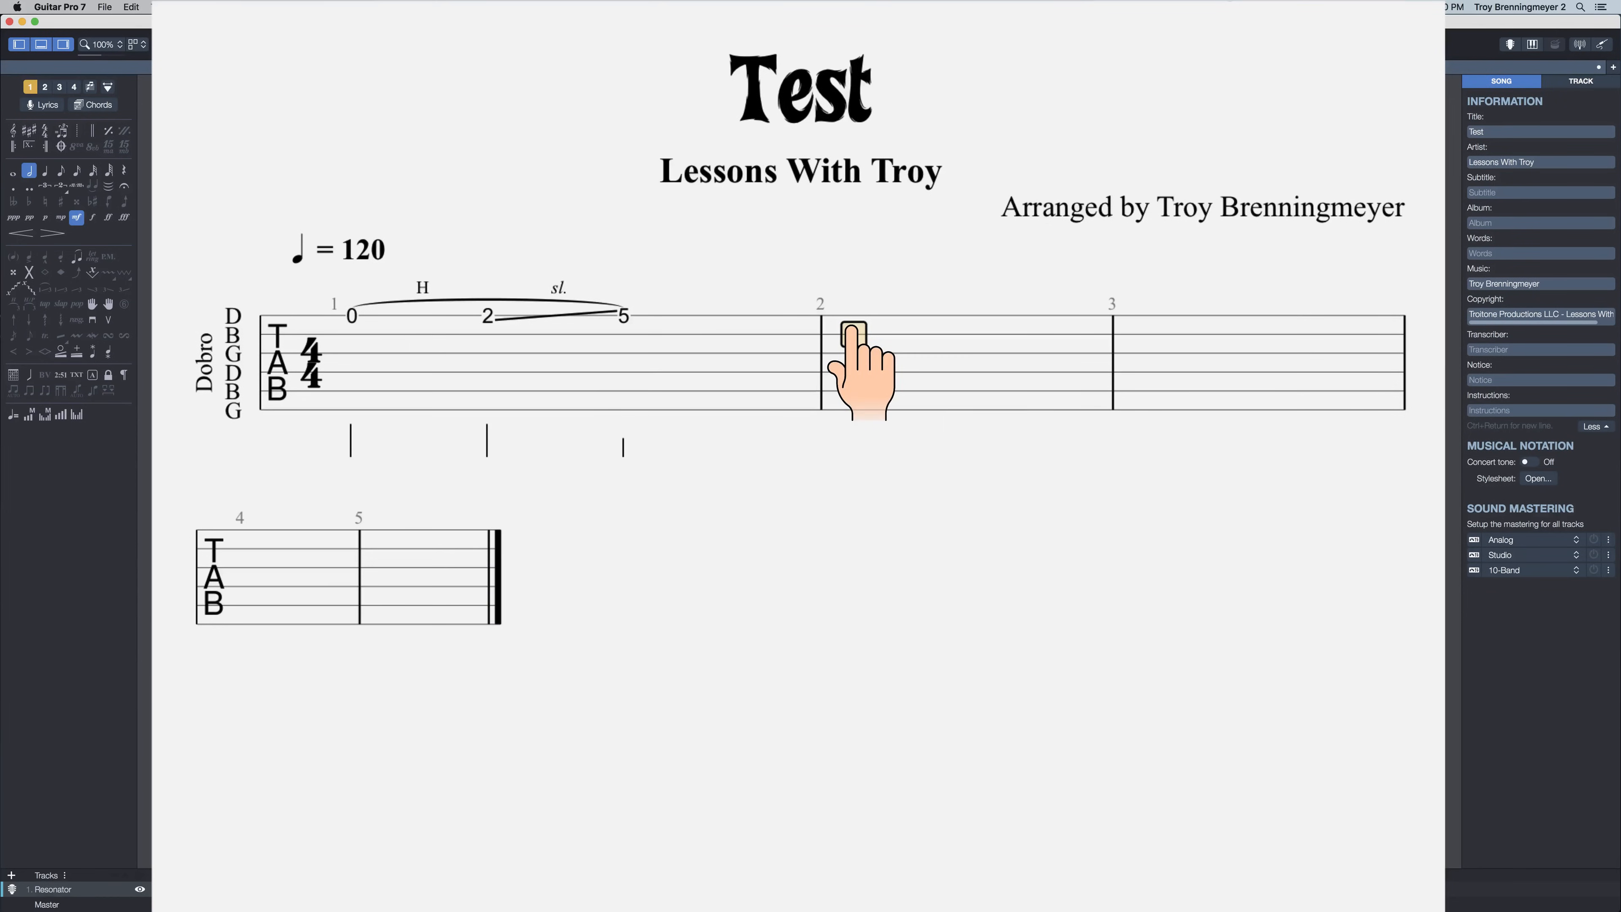
Step: Try quarter-note and eighth-note durations on the first bar's fret 5 note, ending on a quarter note
click(623, 315)
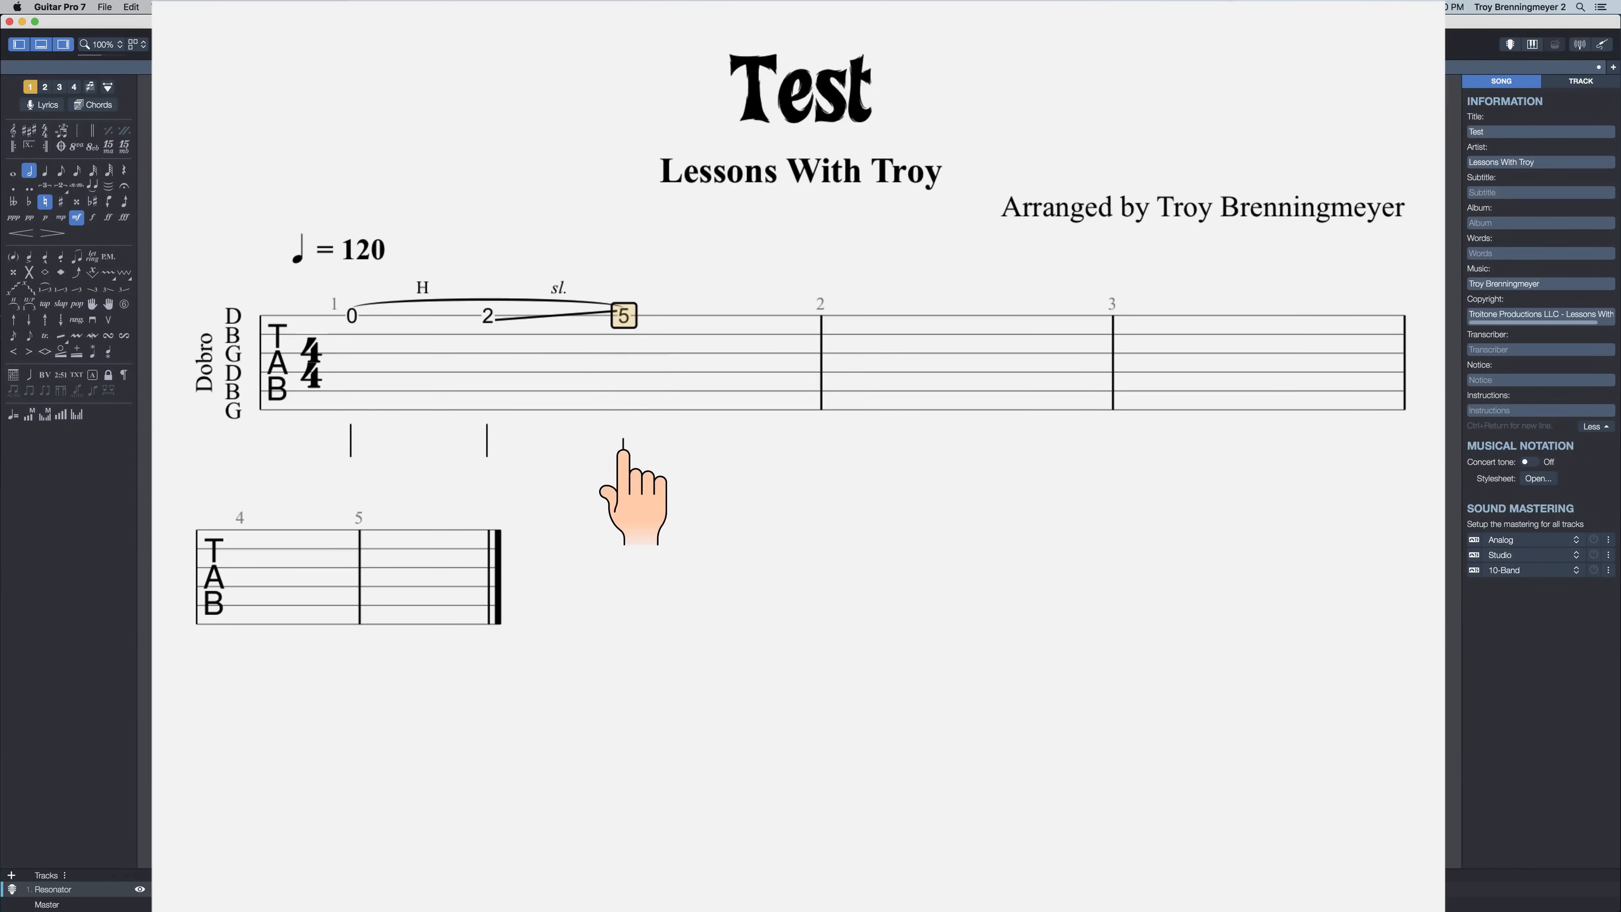
key(KP_Add)
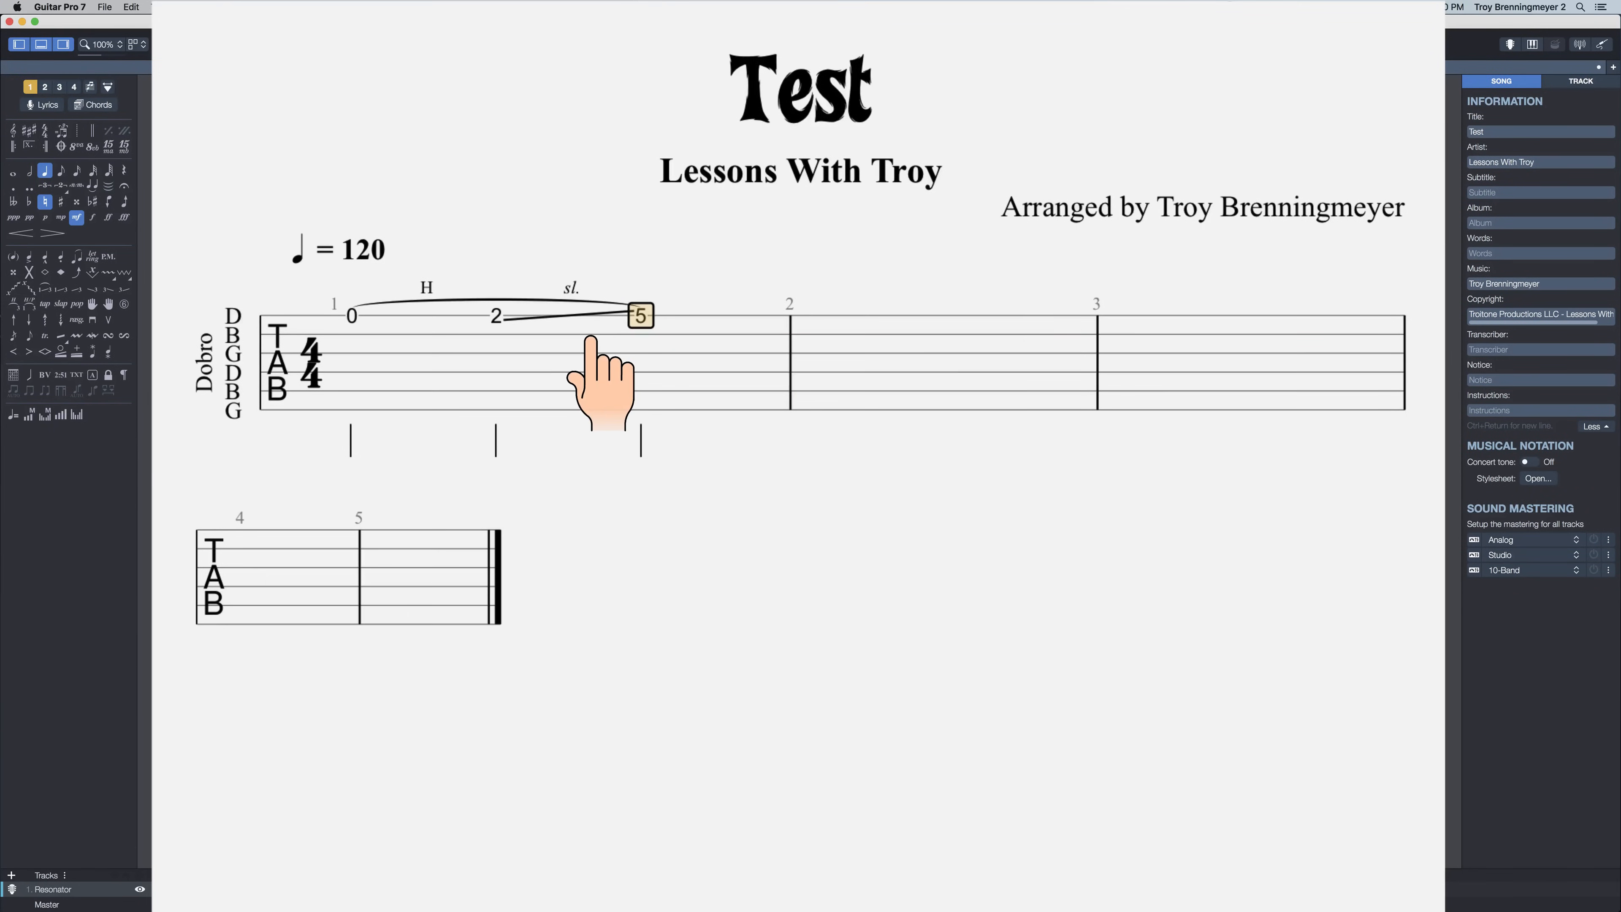
key(KP_Subtract)
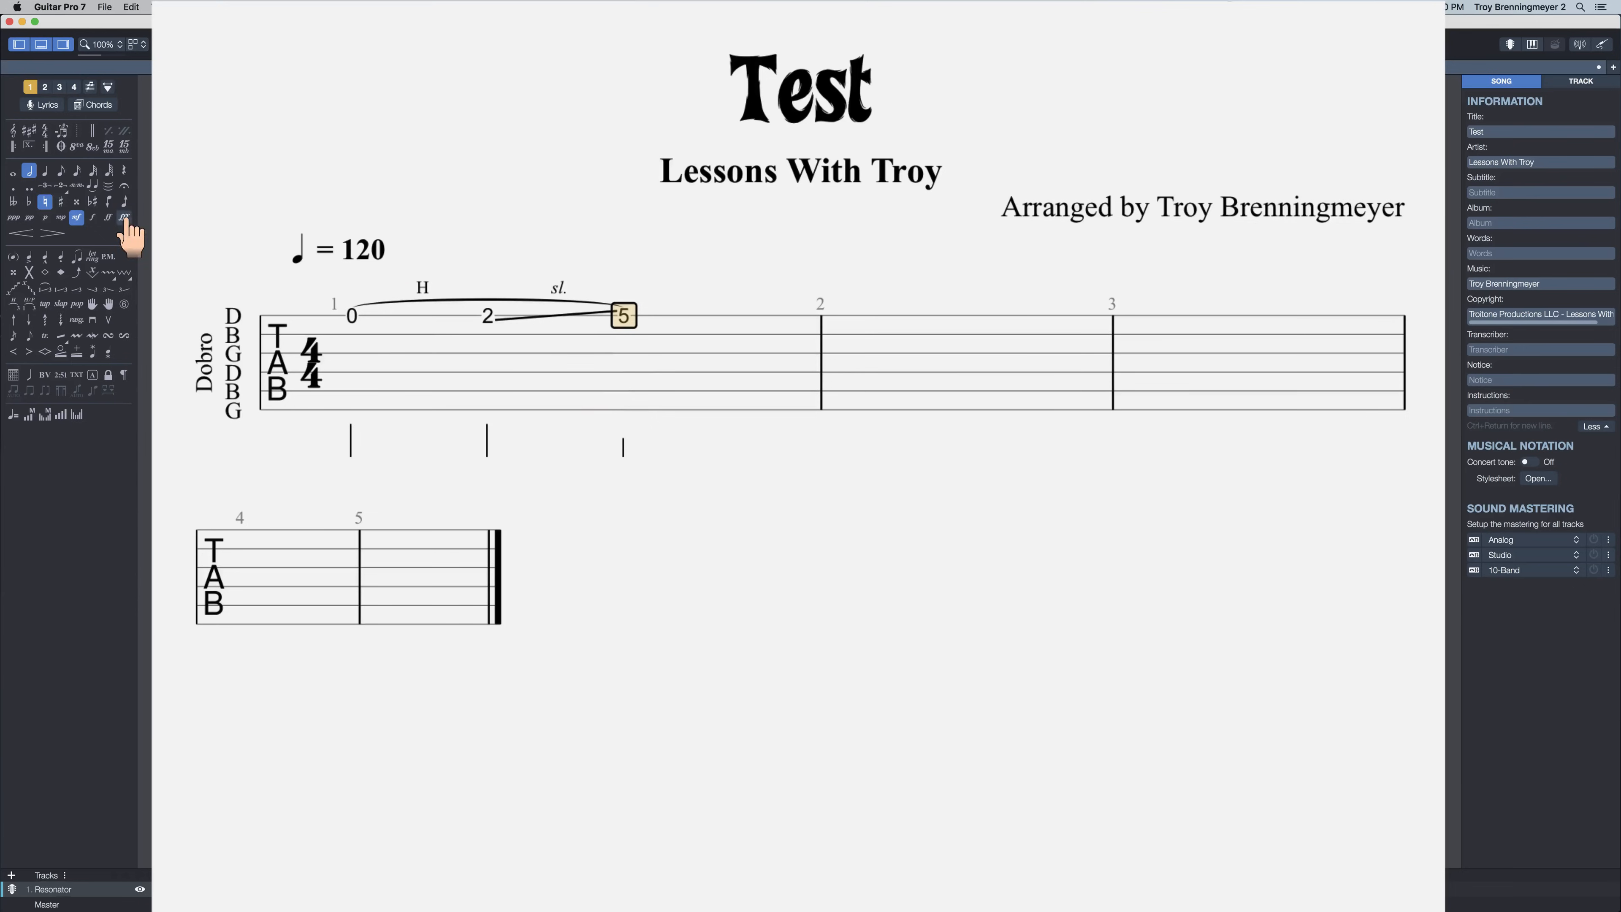
click(44, 170)
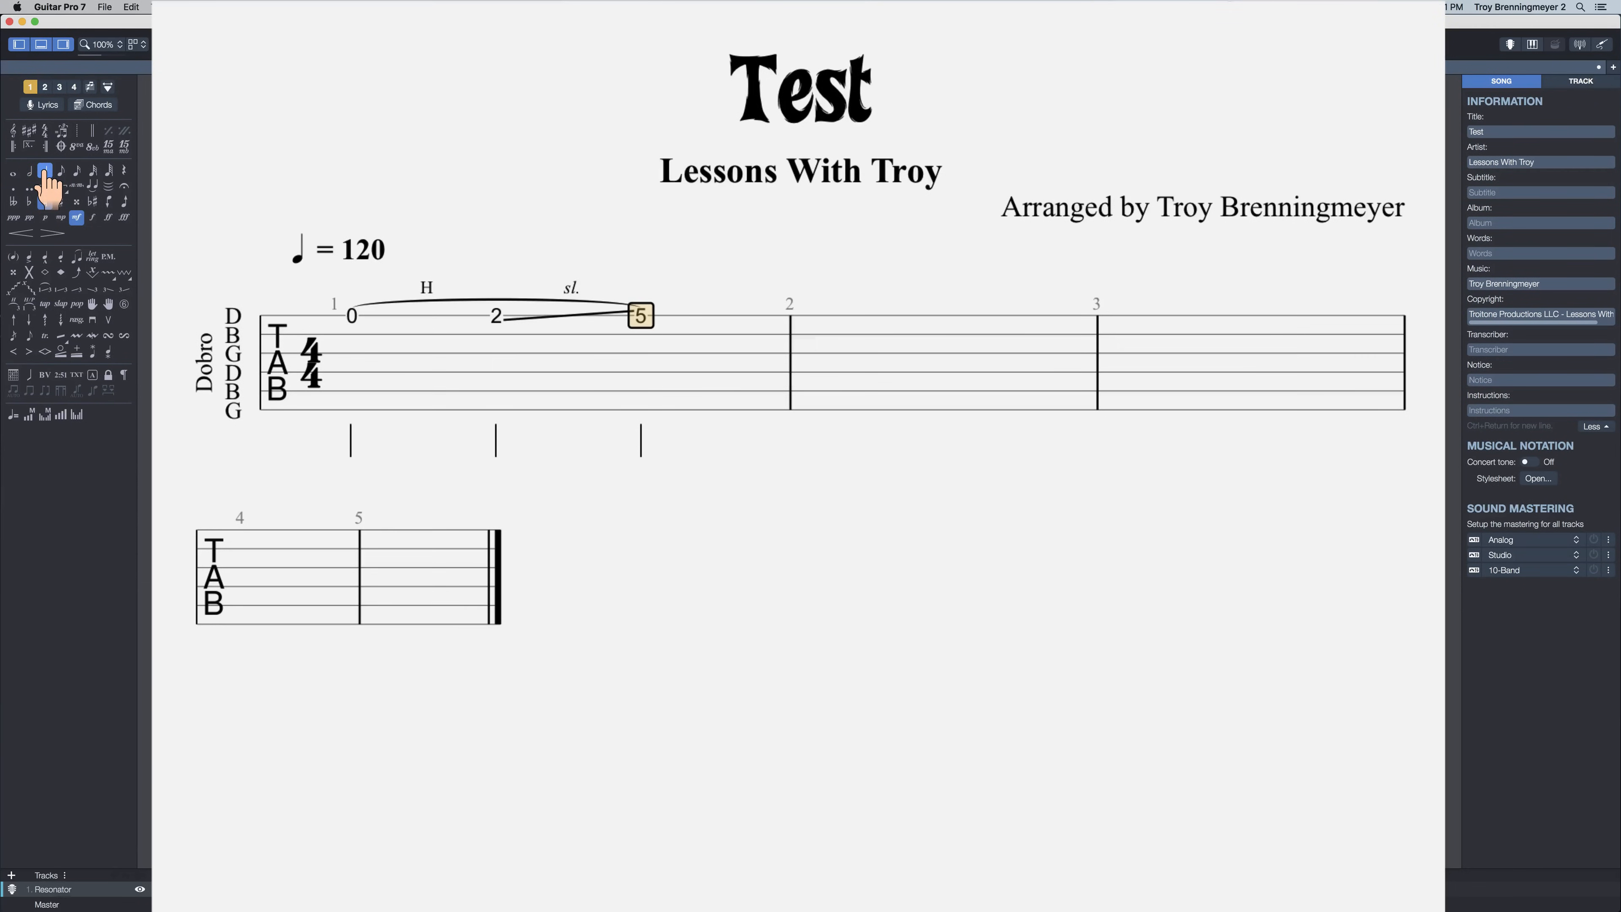
key(KP_Add)
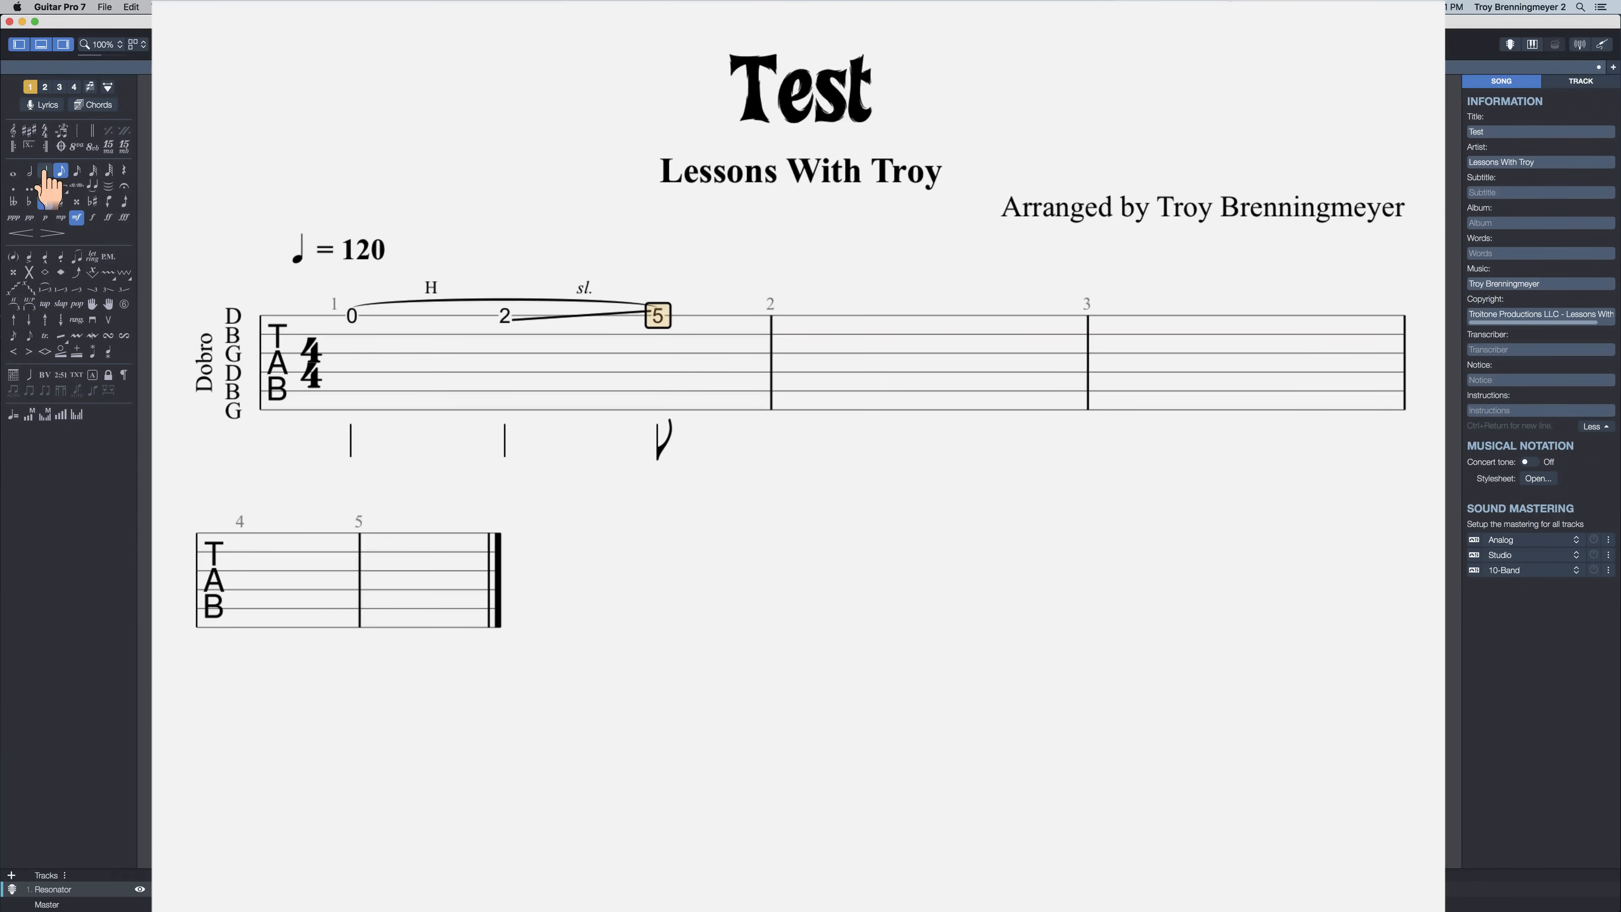
click(44, 169)
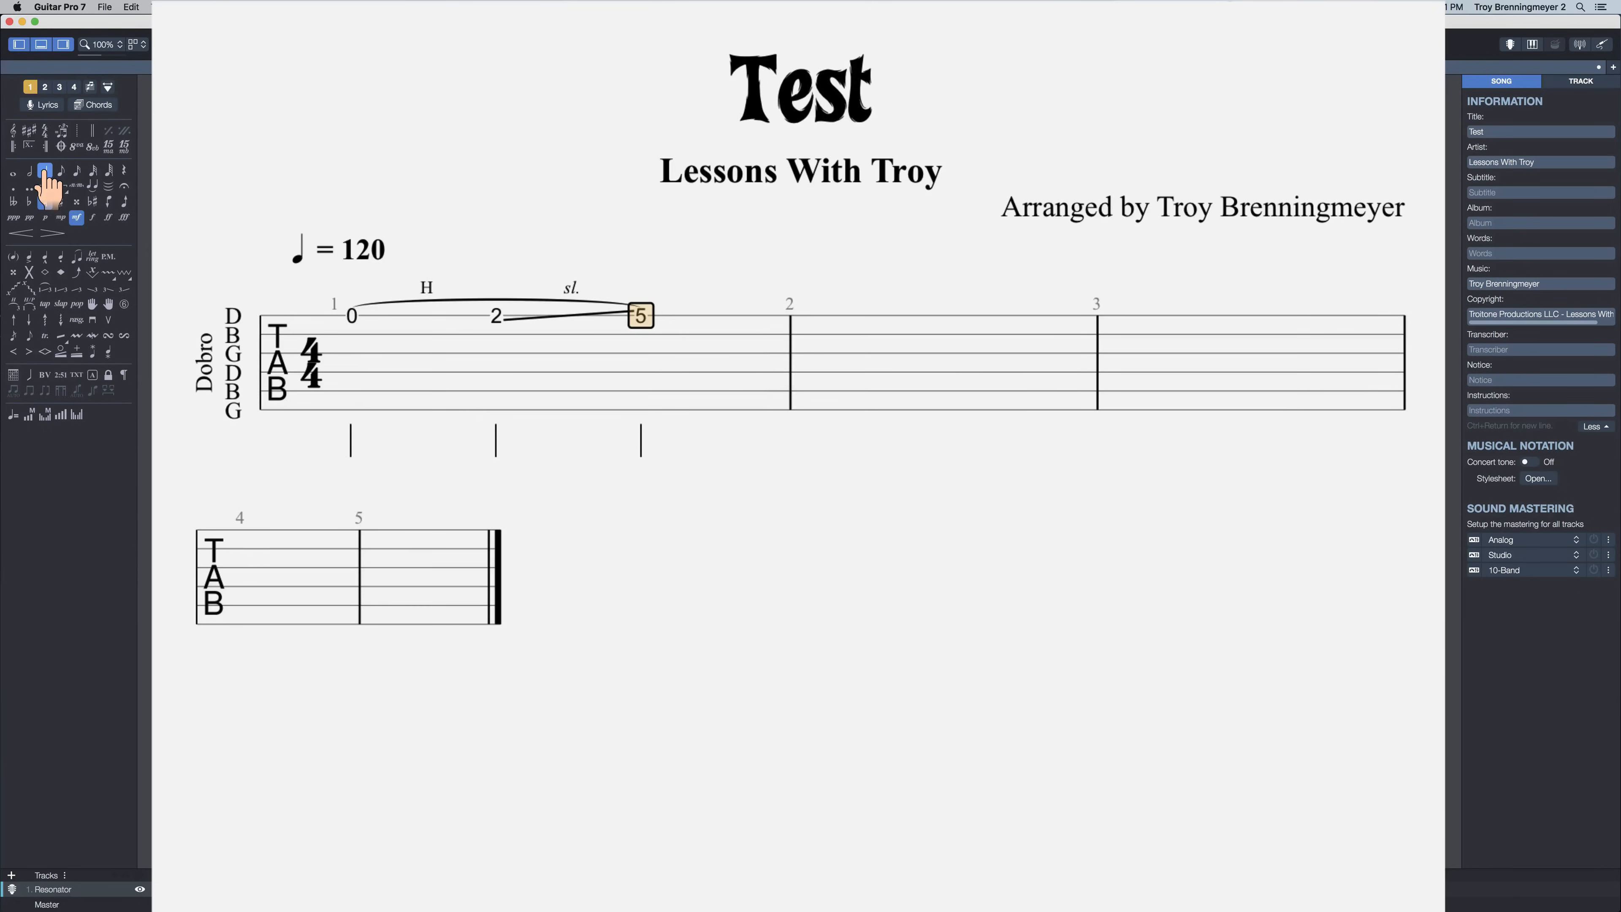
key(KP_Add)
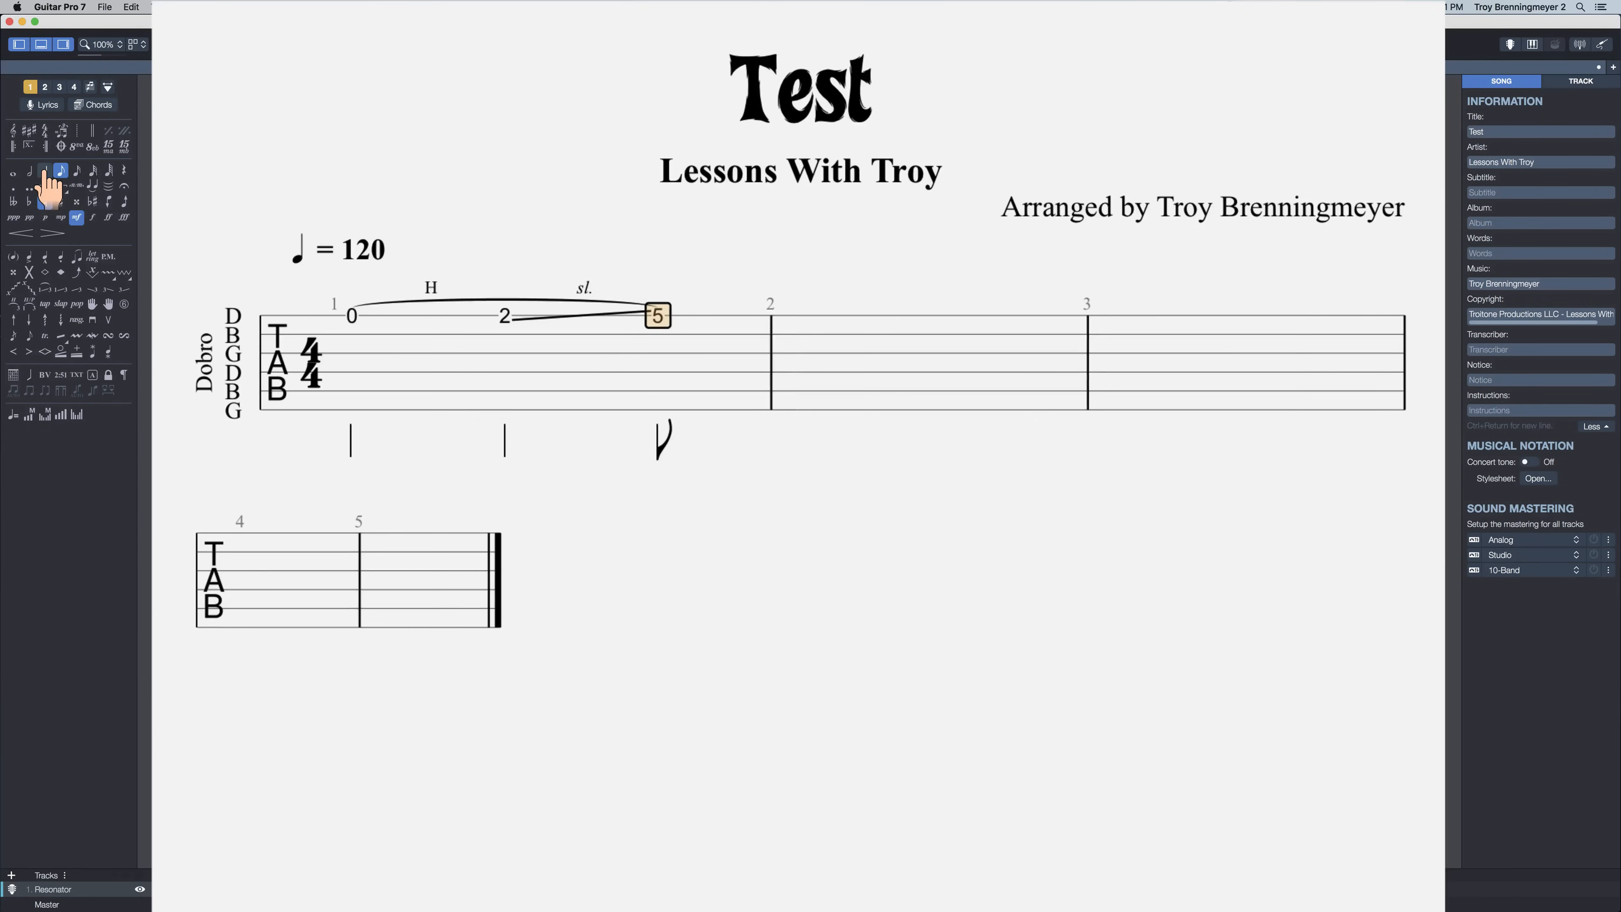
click(43, 169)
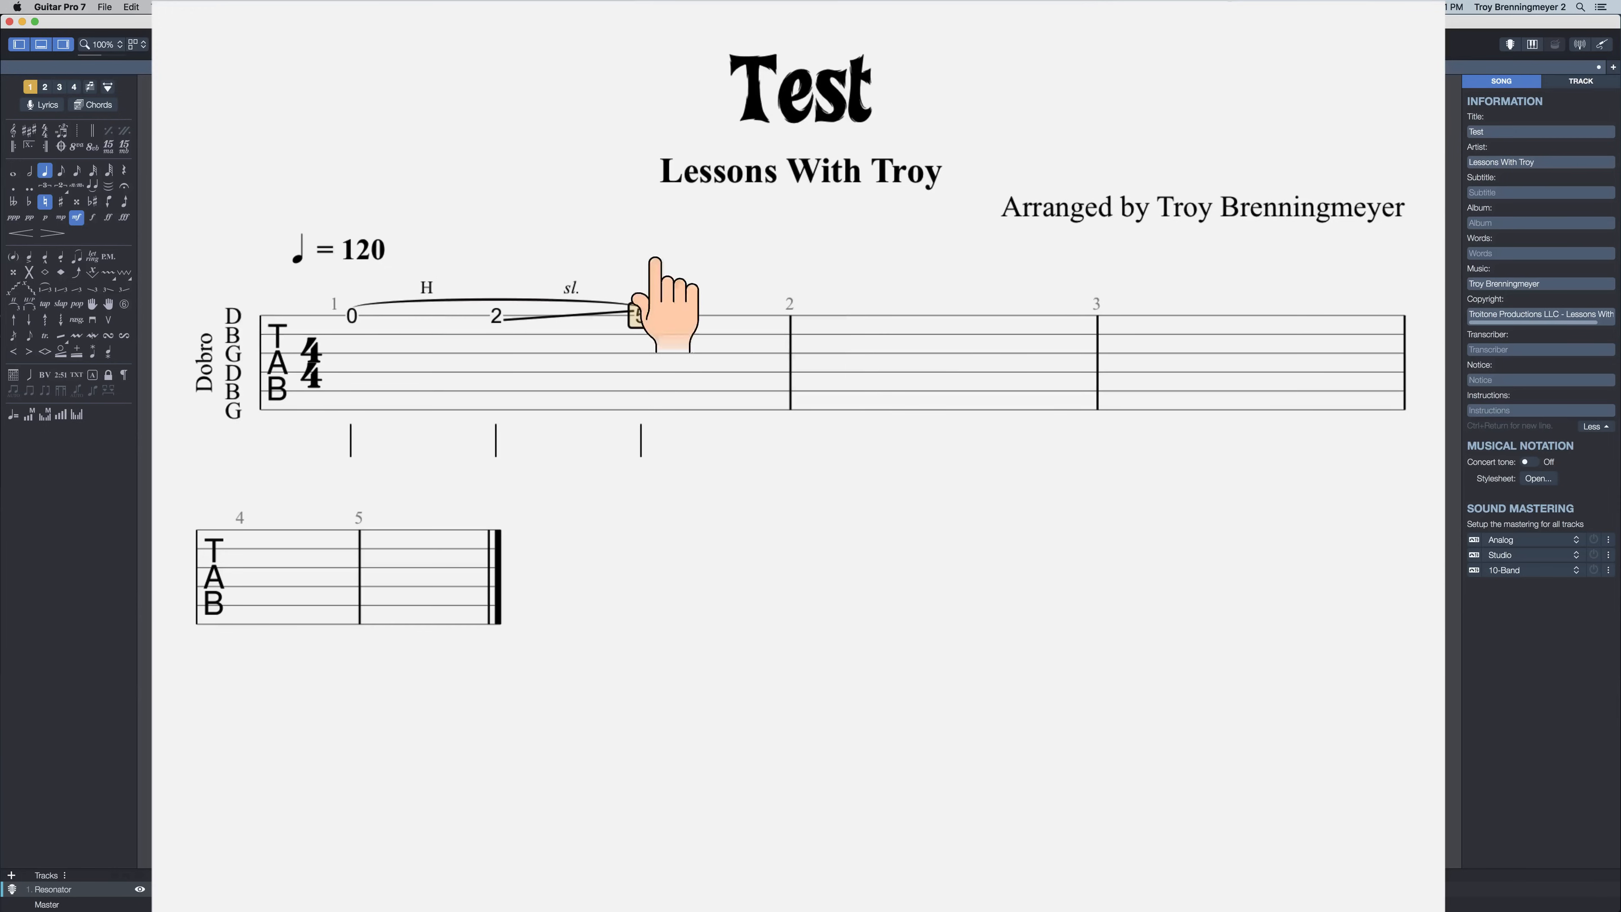
Step: Add and remove an empty fourth beat in the first bar, and set its fret 5 note to a half note
click(770, 299)
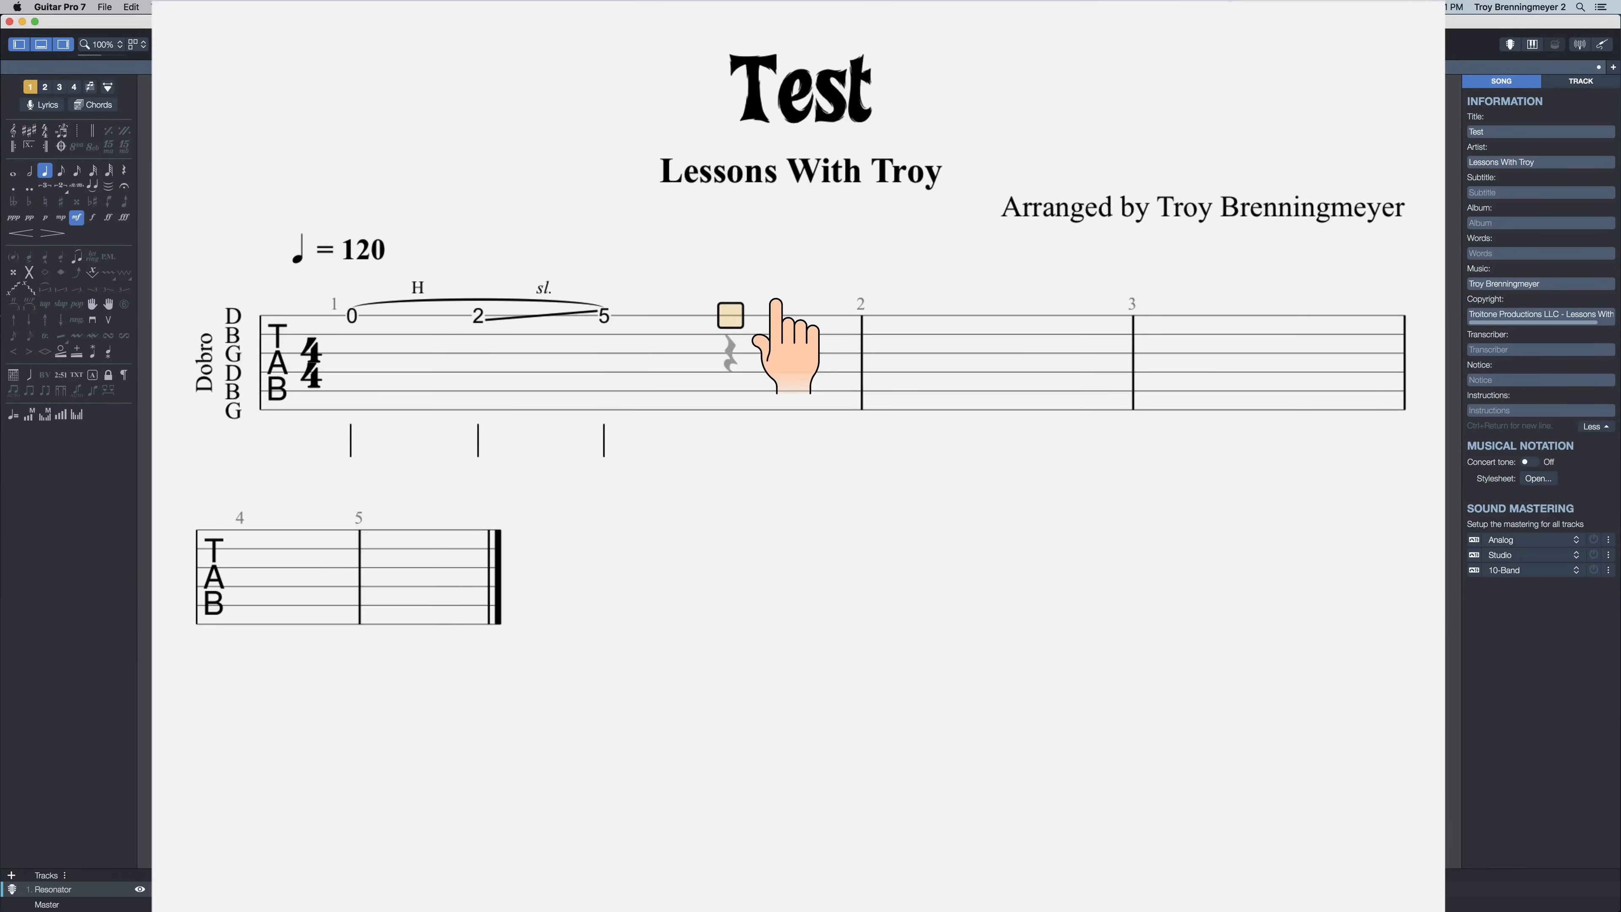
key(Delete)
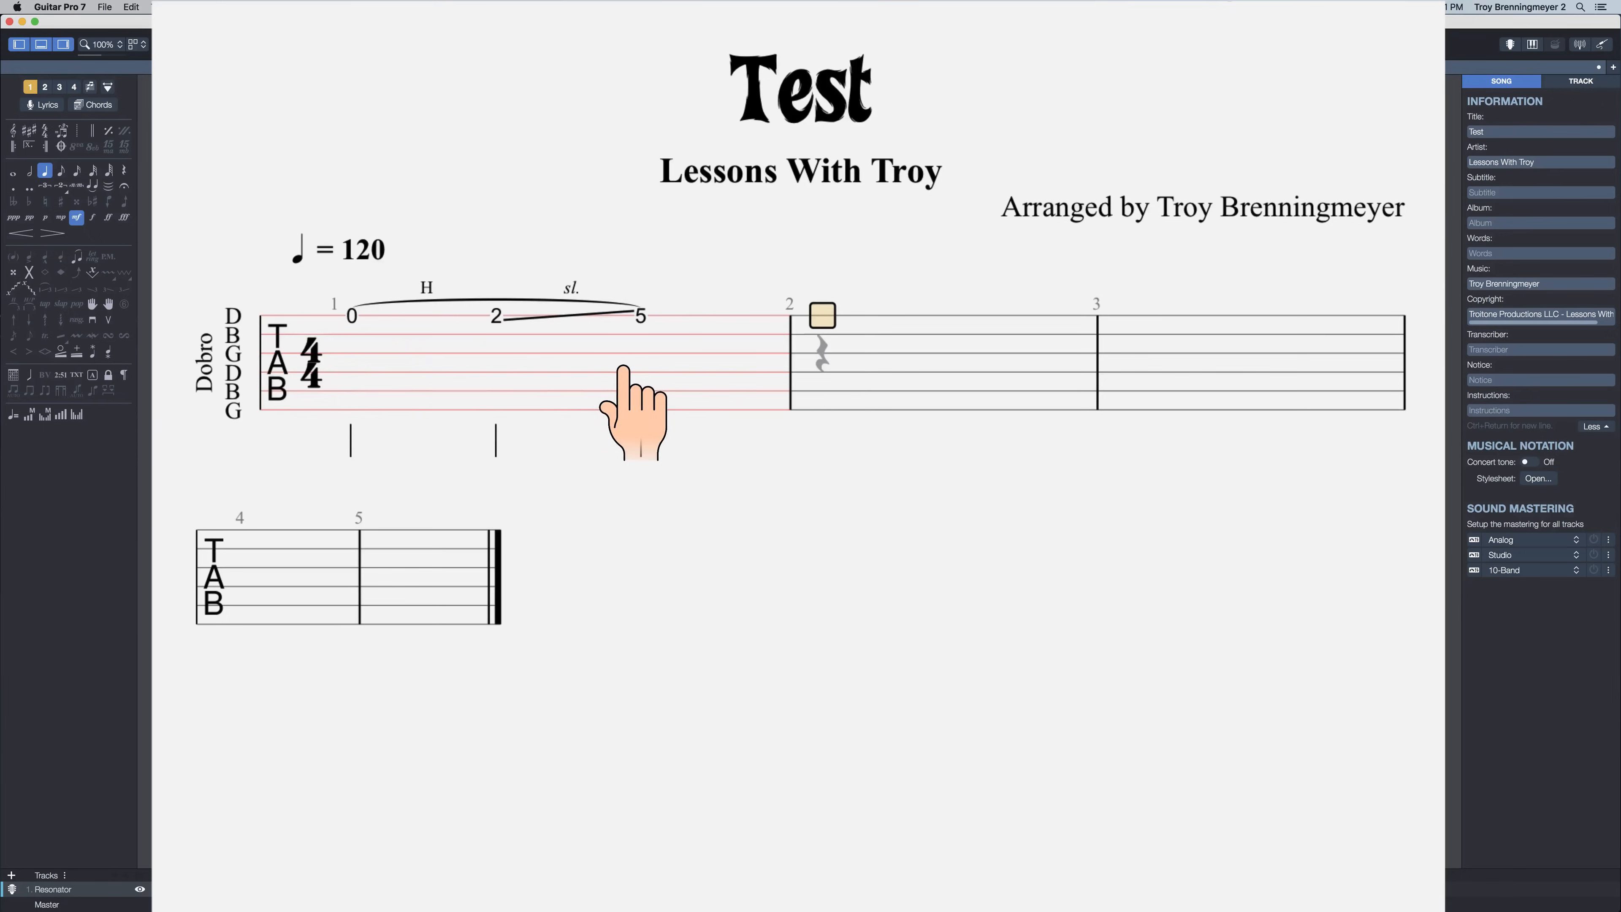
click(640, 316)
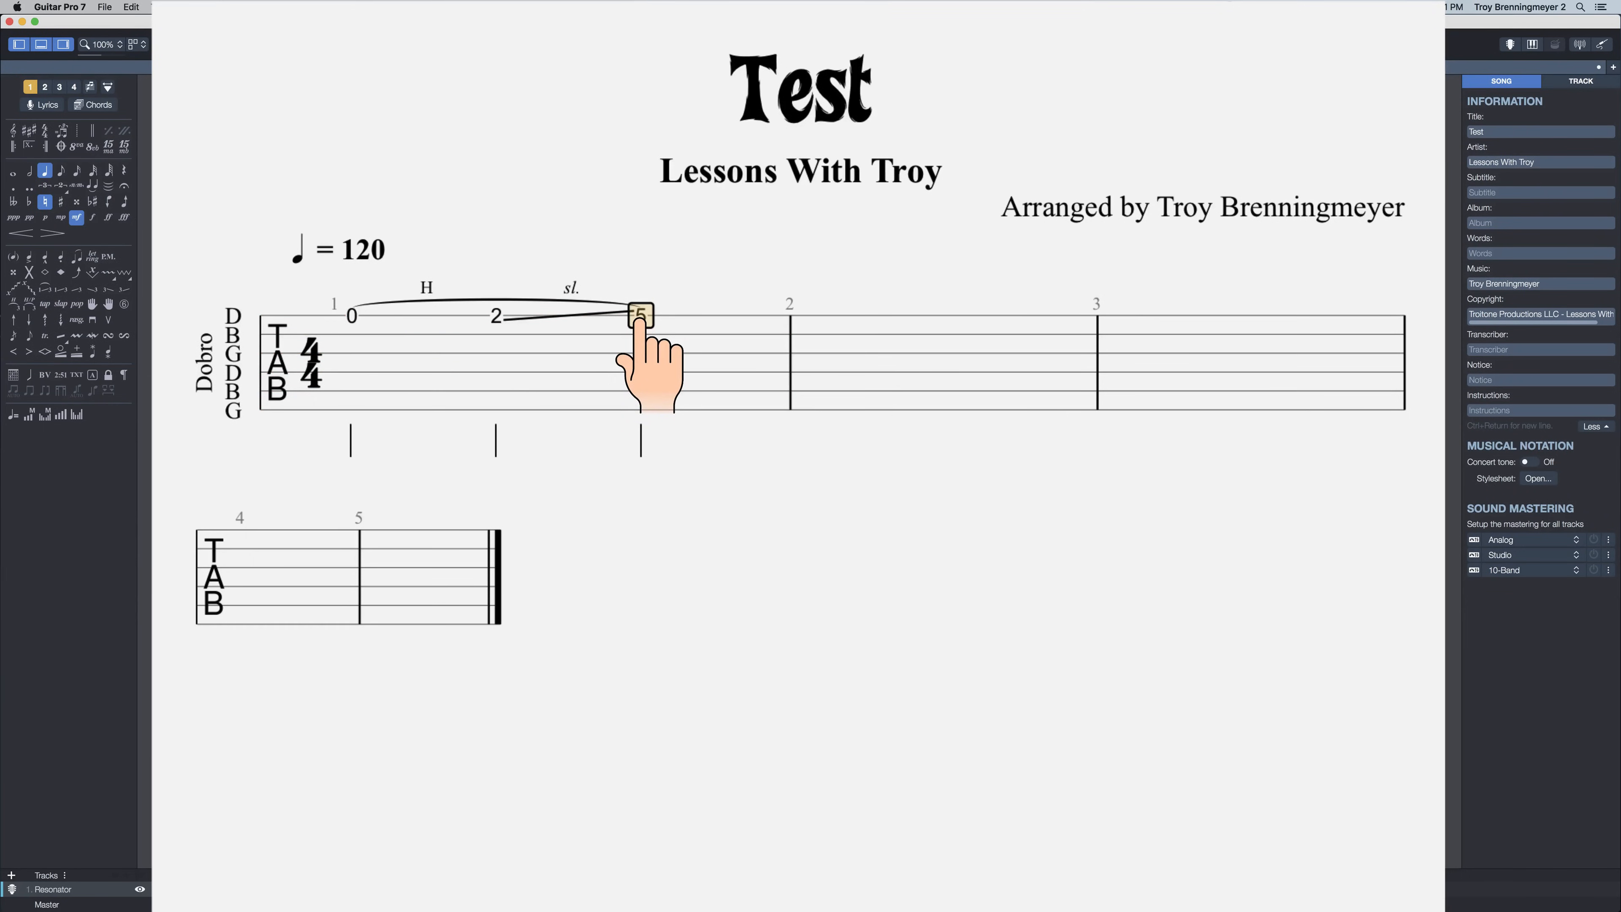
key(minus)
click(888, 333)
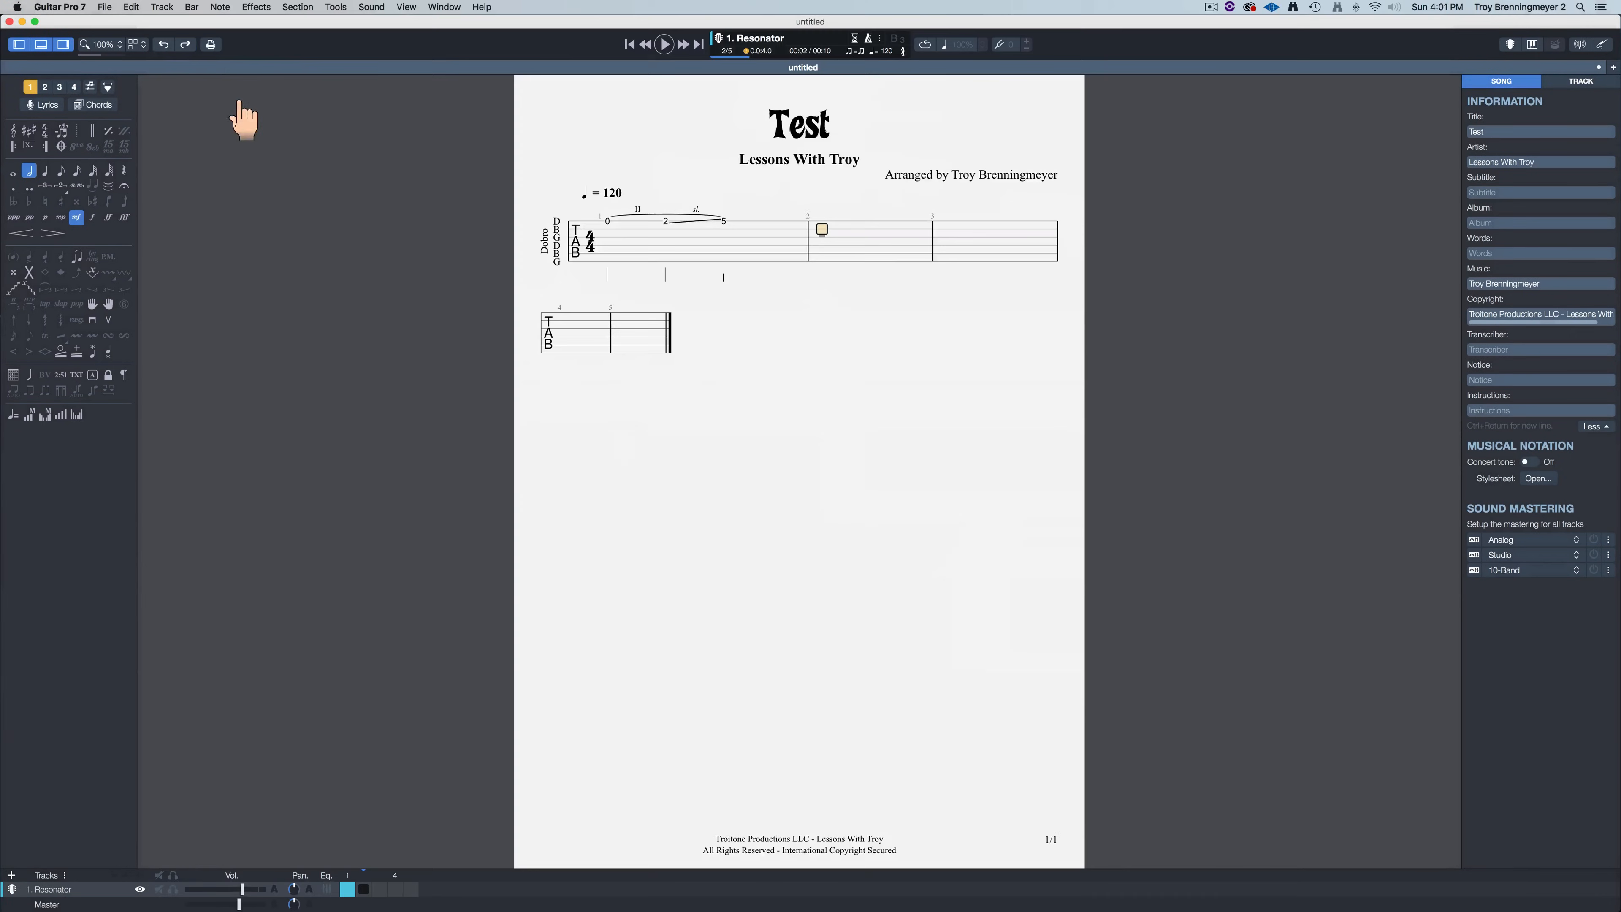
Step: Save the score as a template named "Test - Template" in the My Templates folder
click(103, 7)
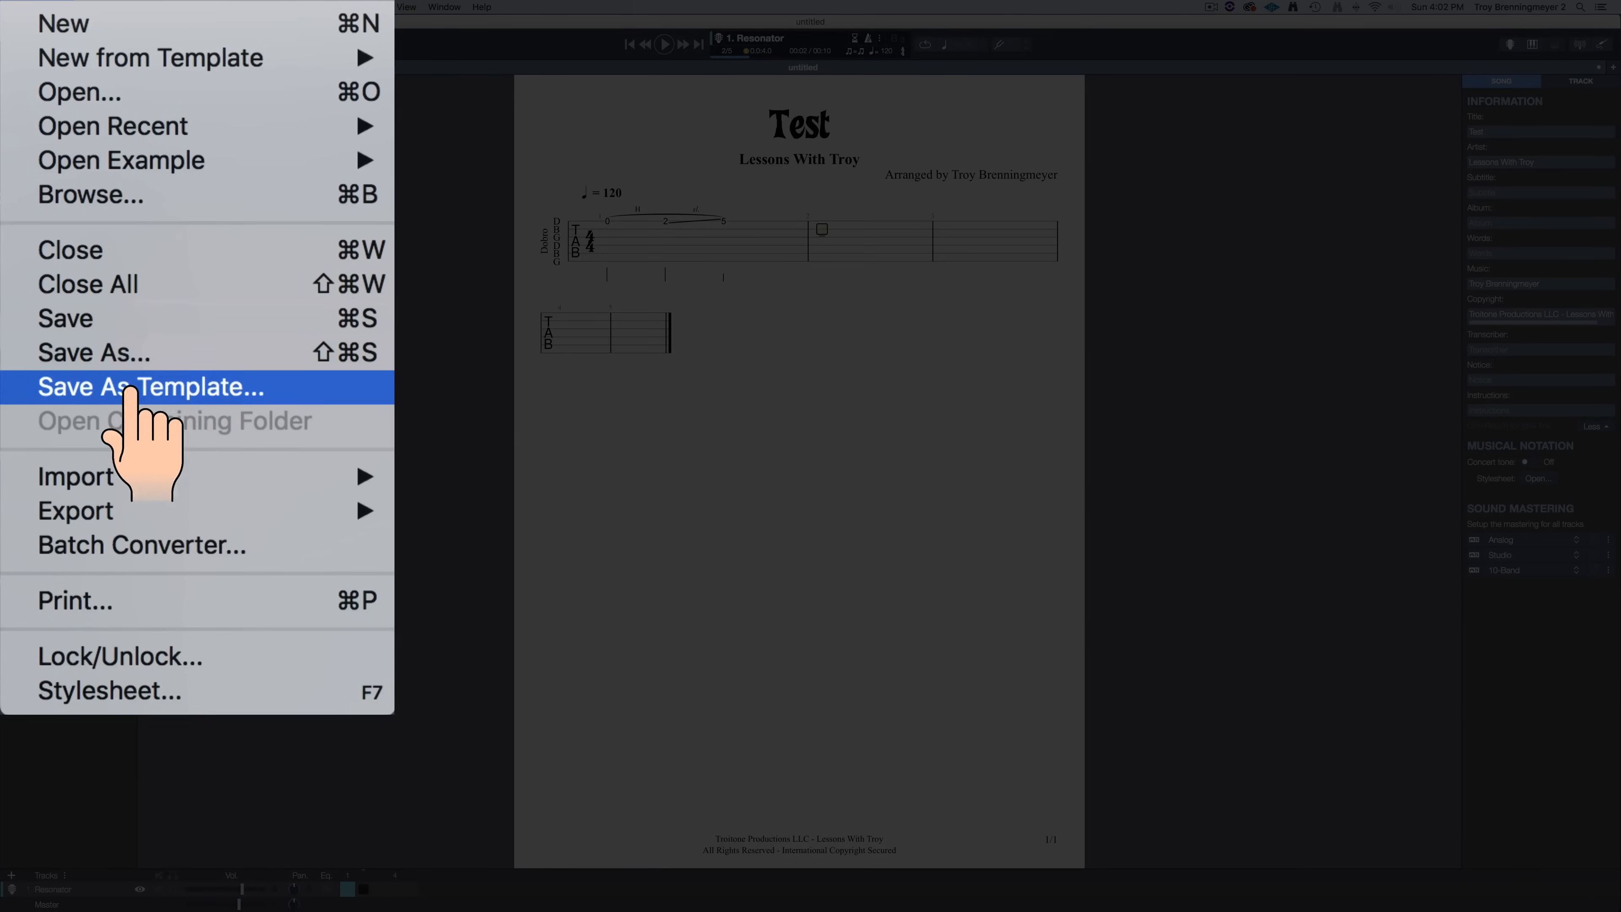
click(189, 392)
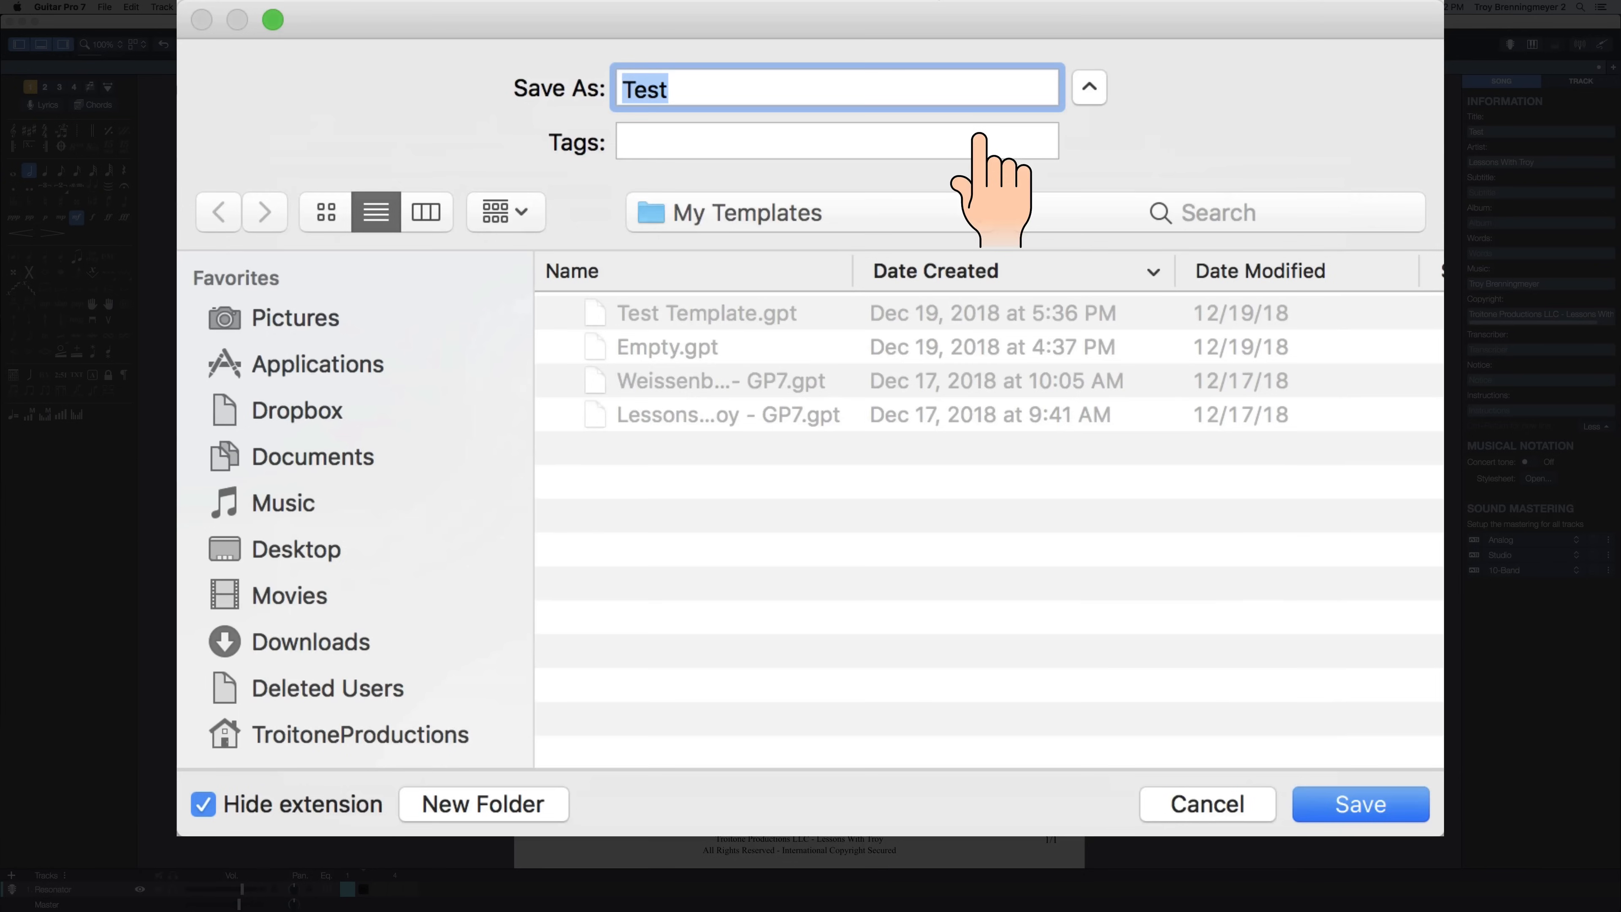
key(Right)
text(- Temp)
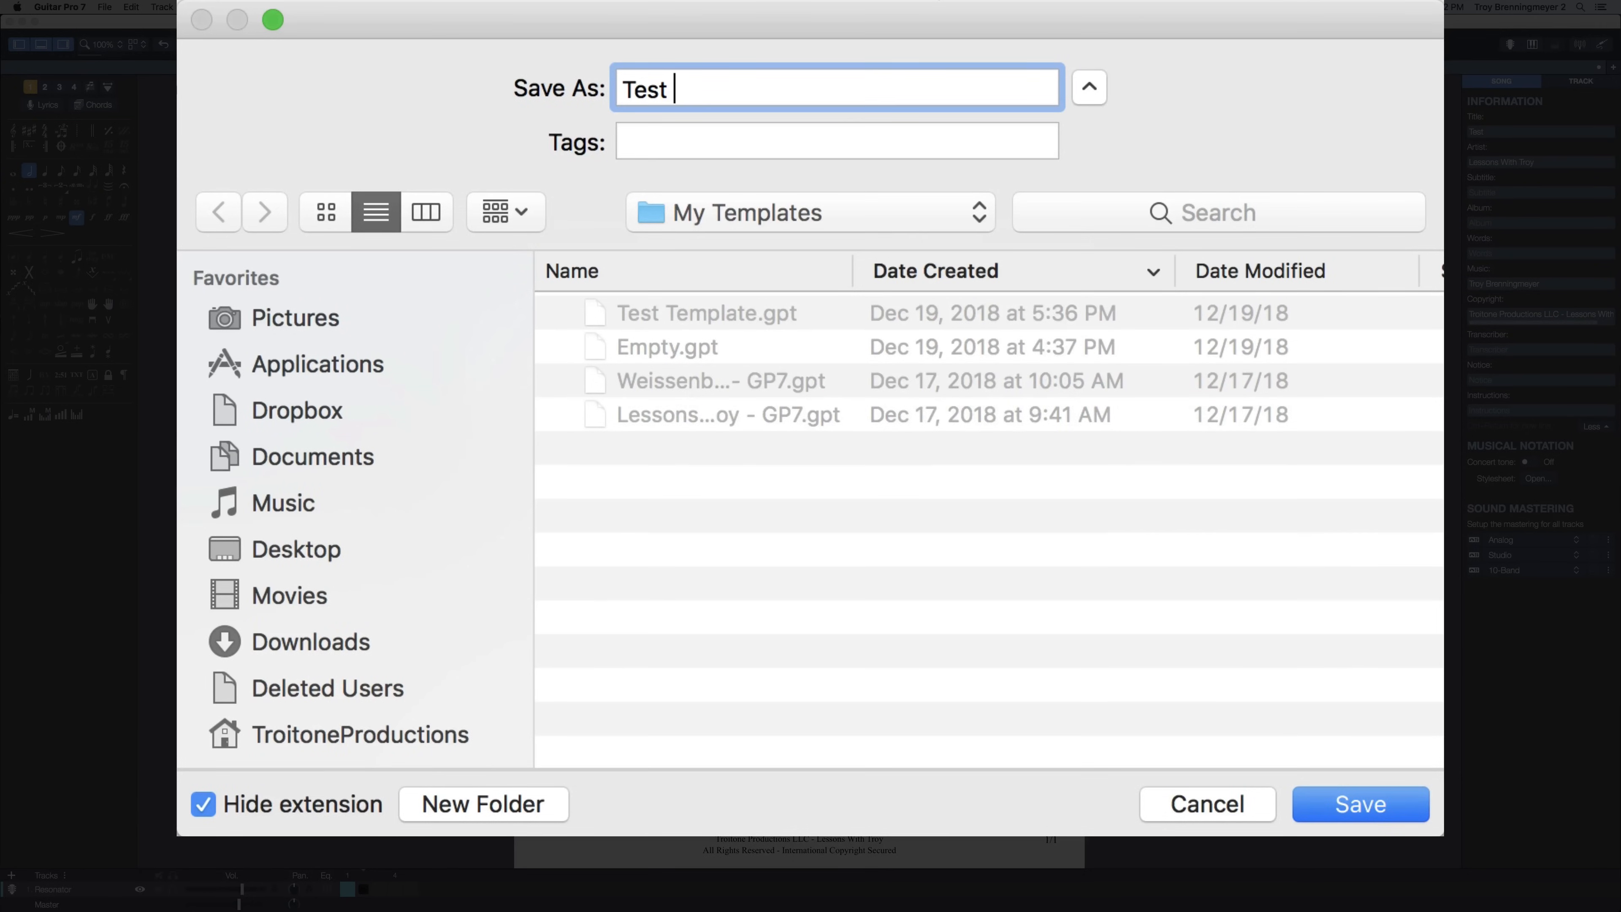
text(late)
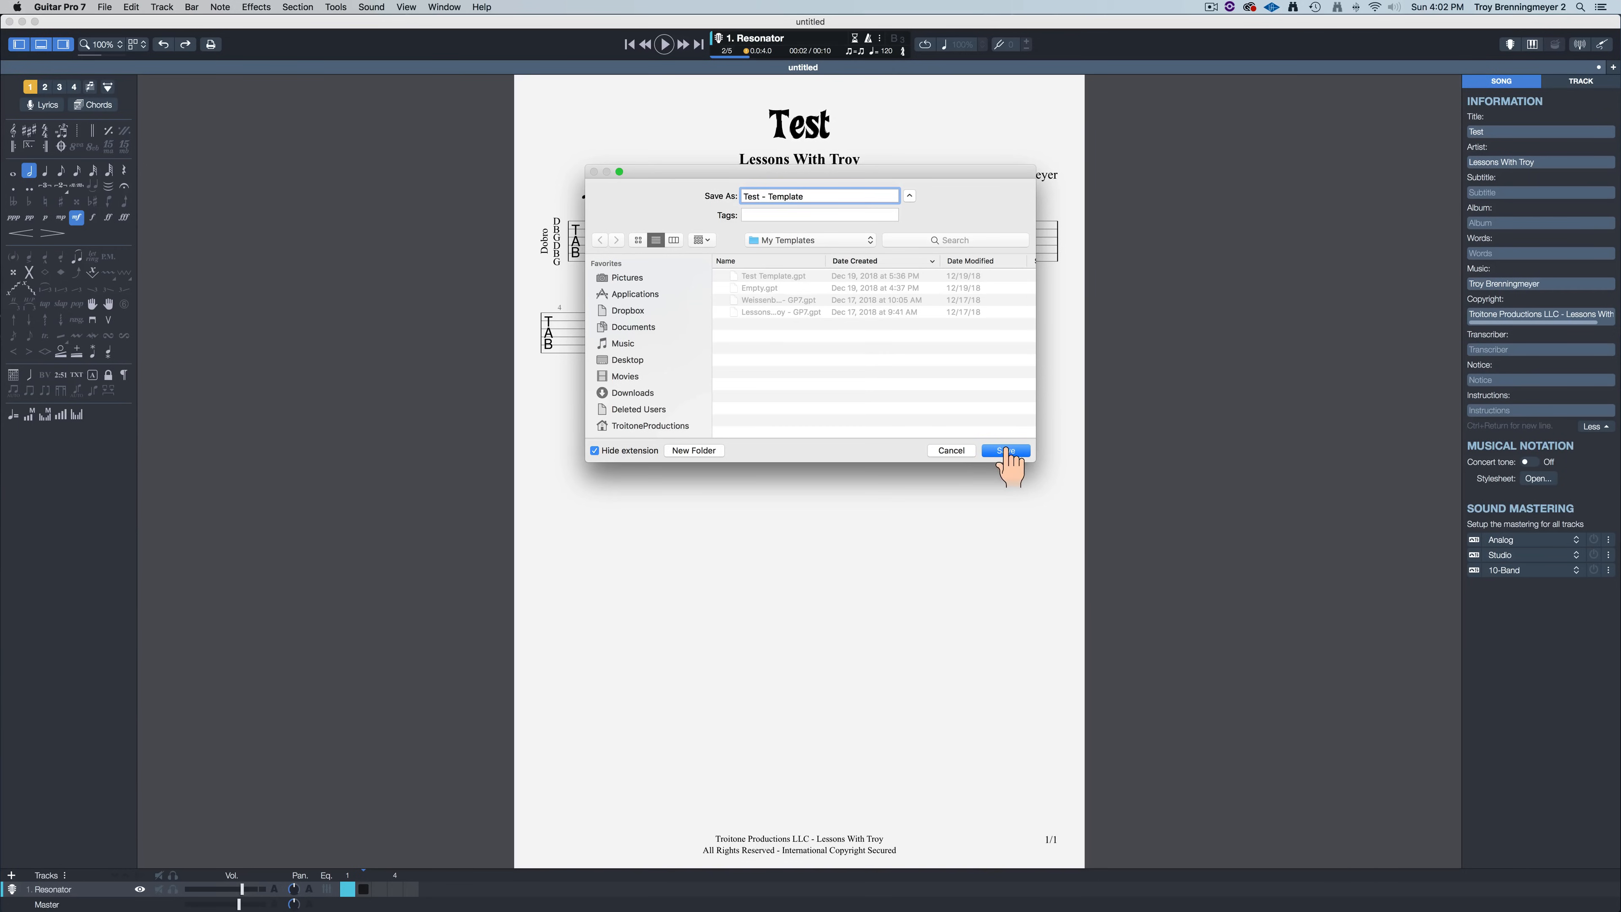
click(1006, 451)
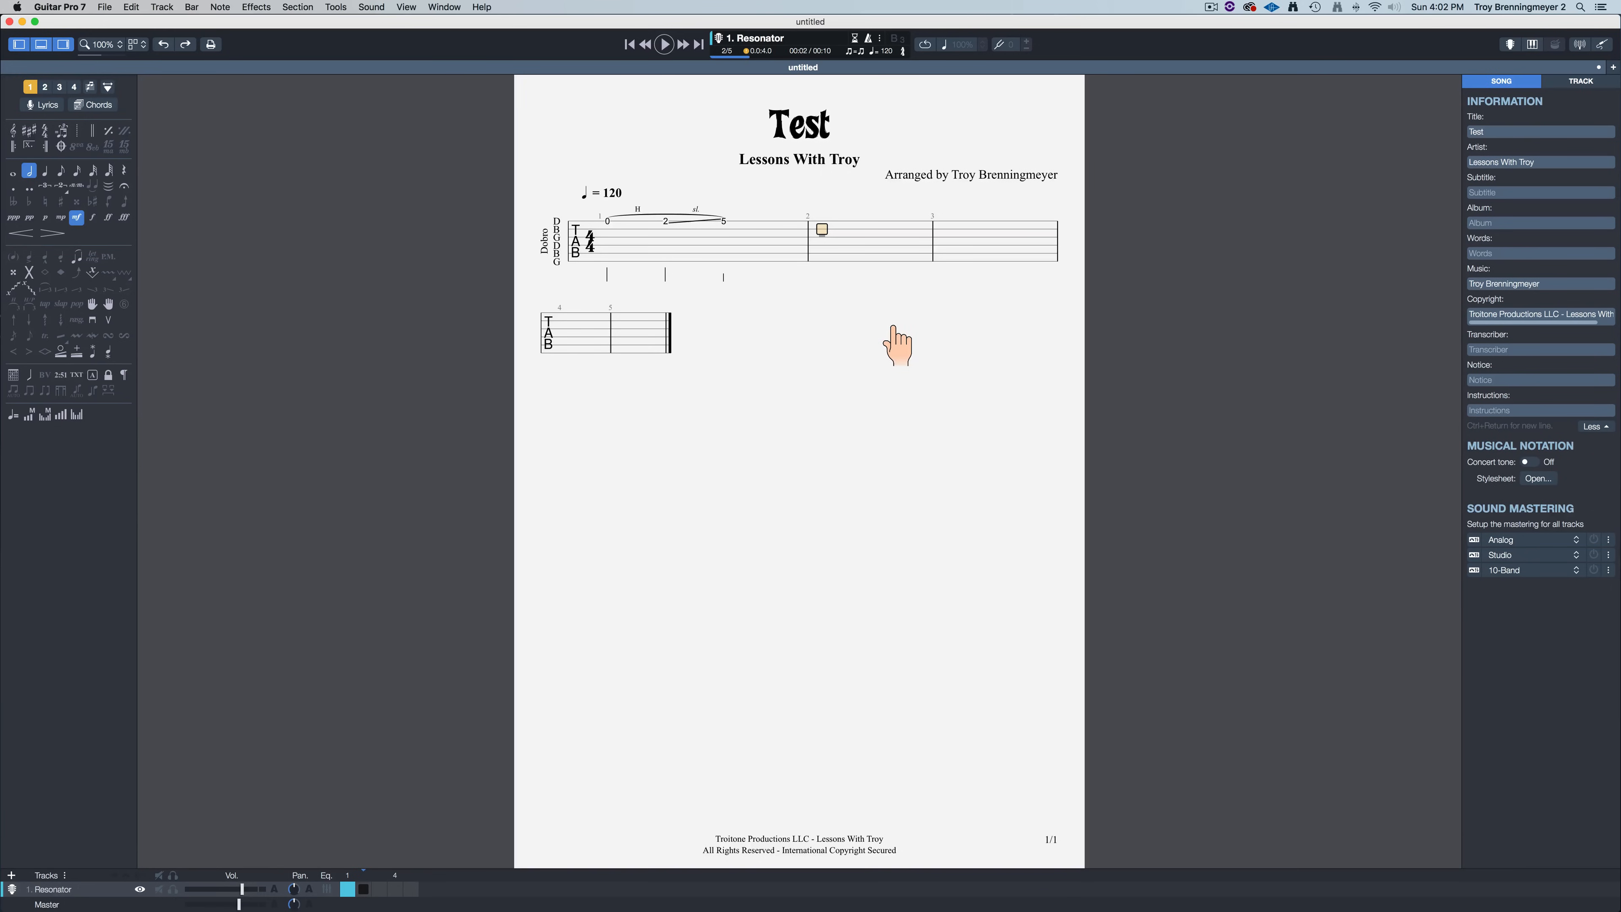
Step: Select all notes in the first bar, delete them, and undo the deletion
click(606, 222)
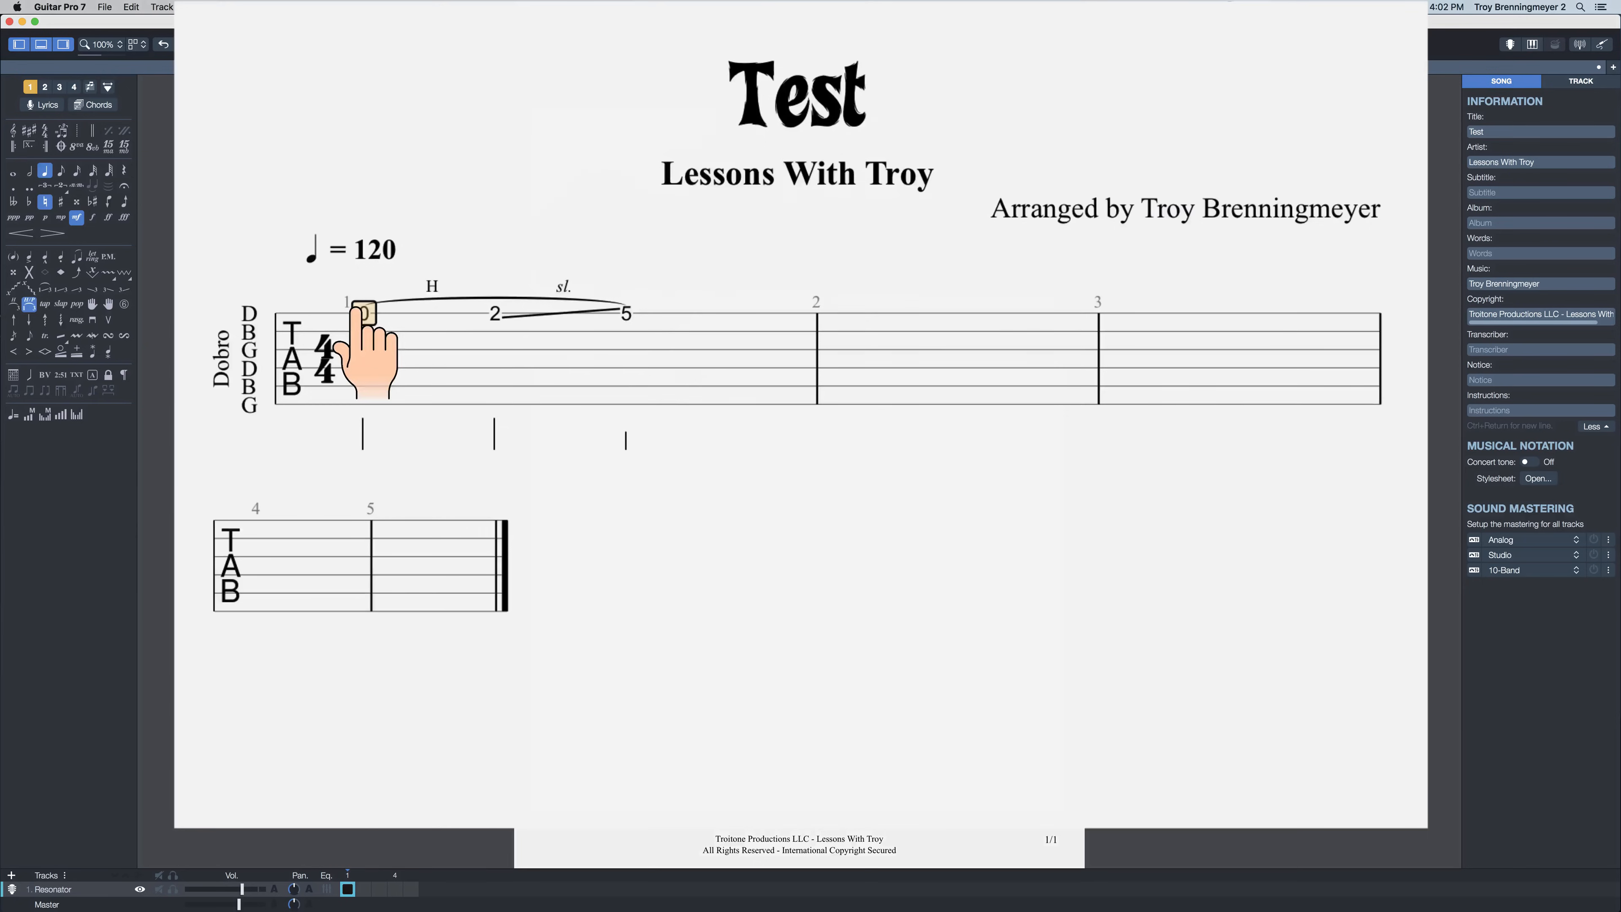
shift+click(624, 313)
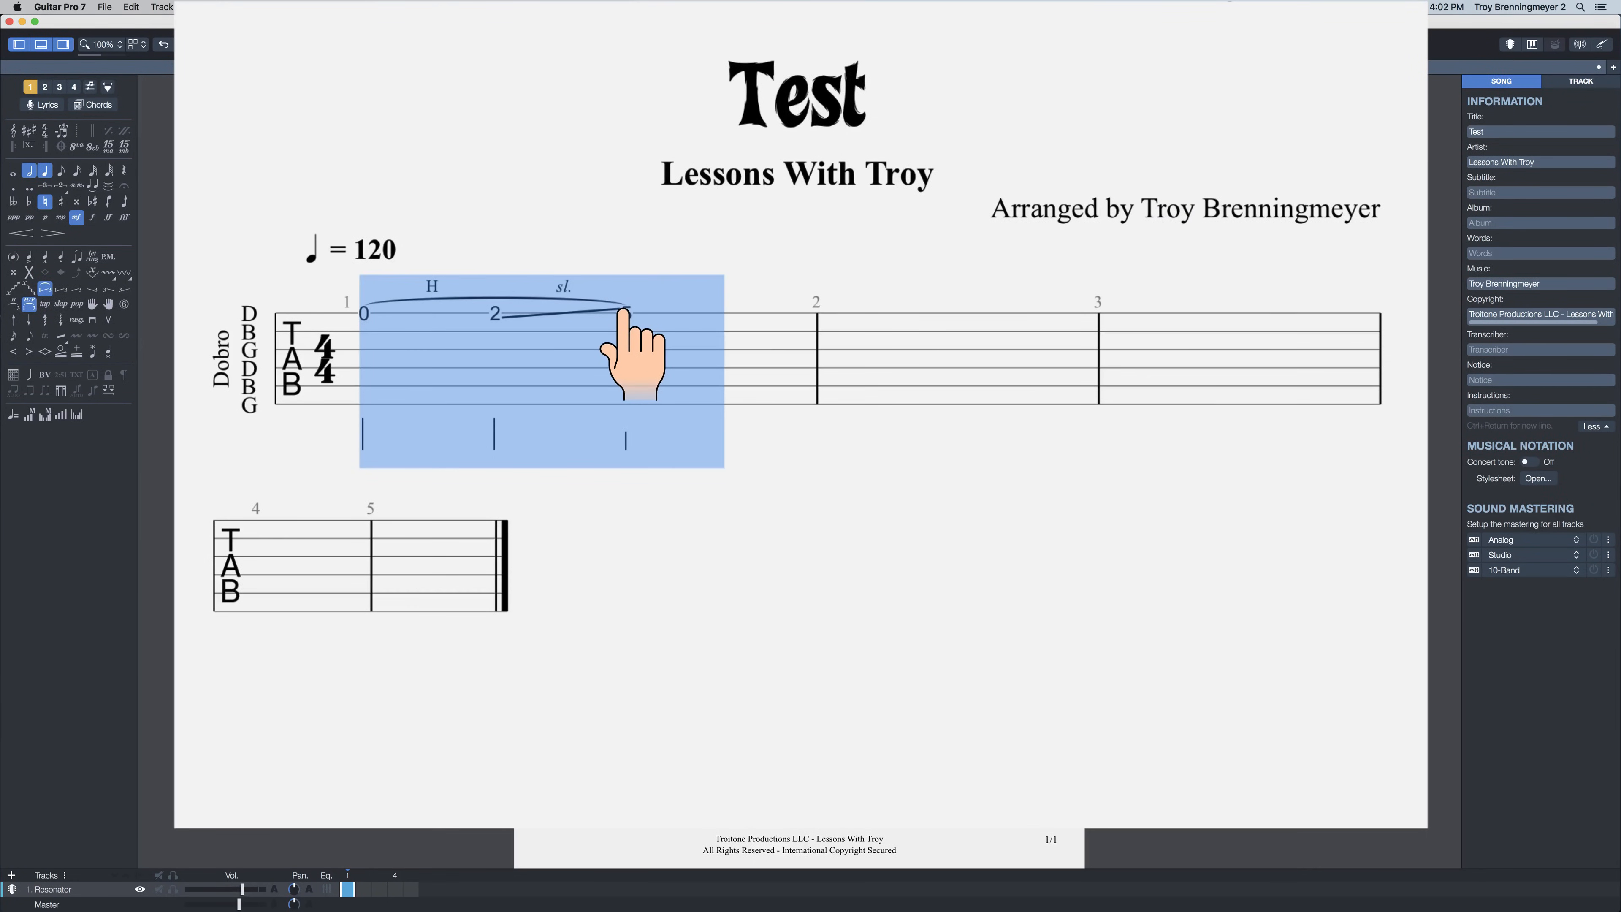
click(960, 332)
double_click(620, 333)
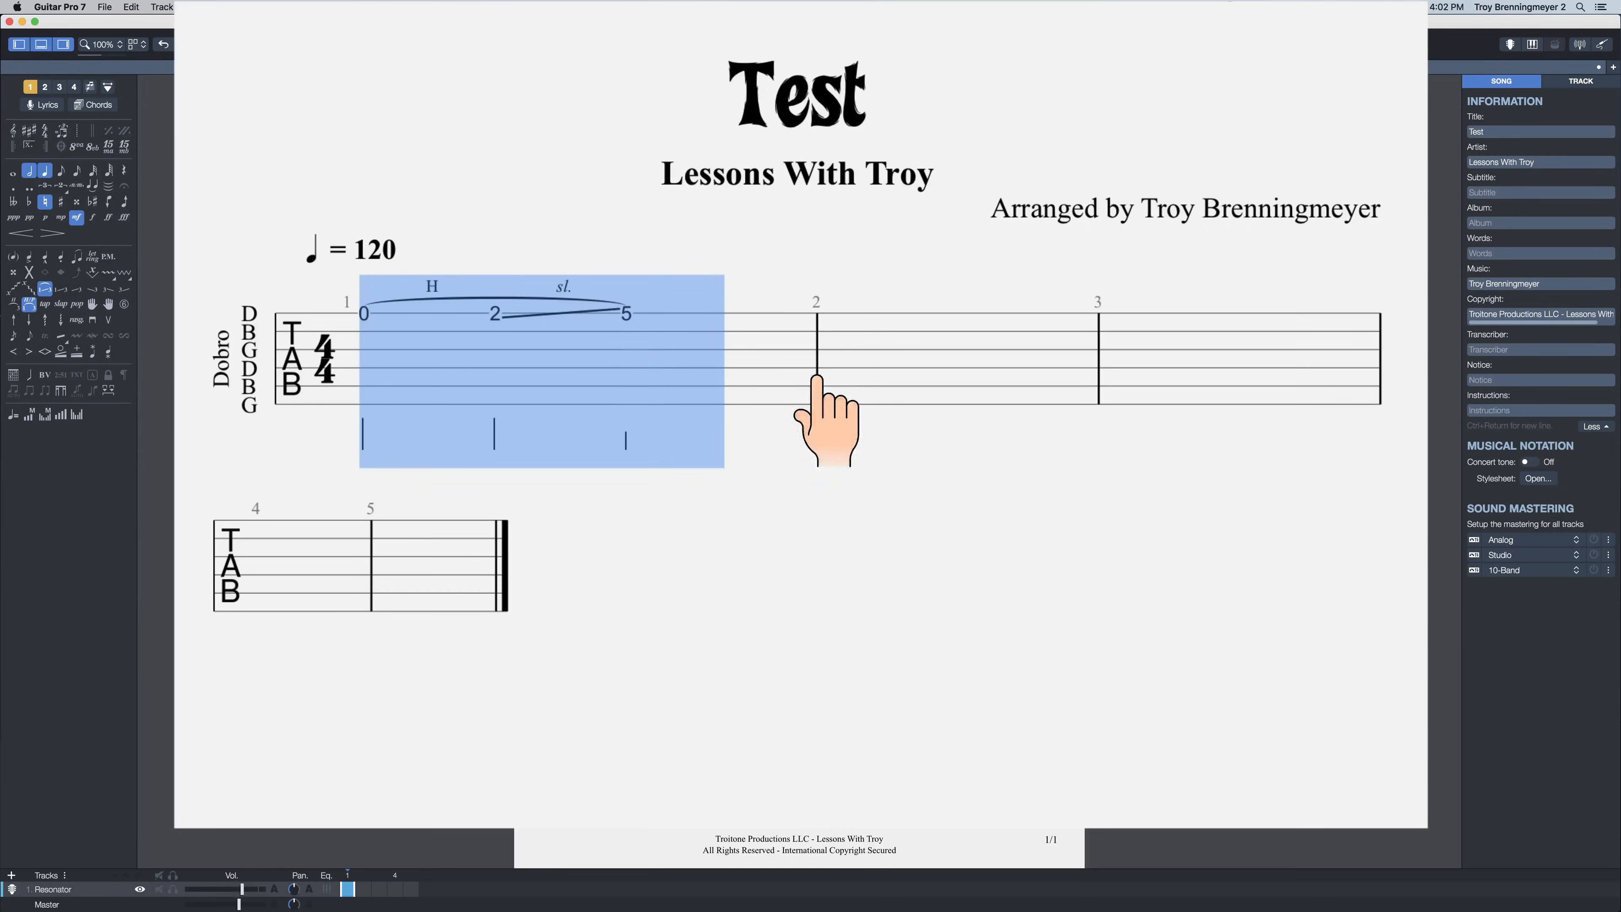
key(Delete)
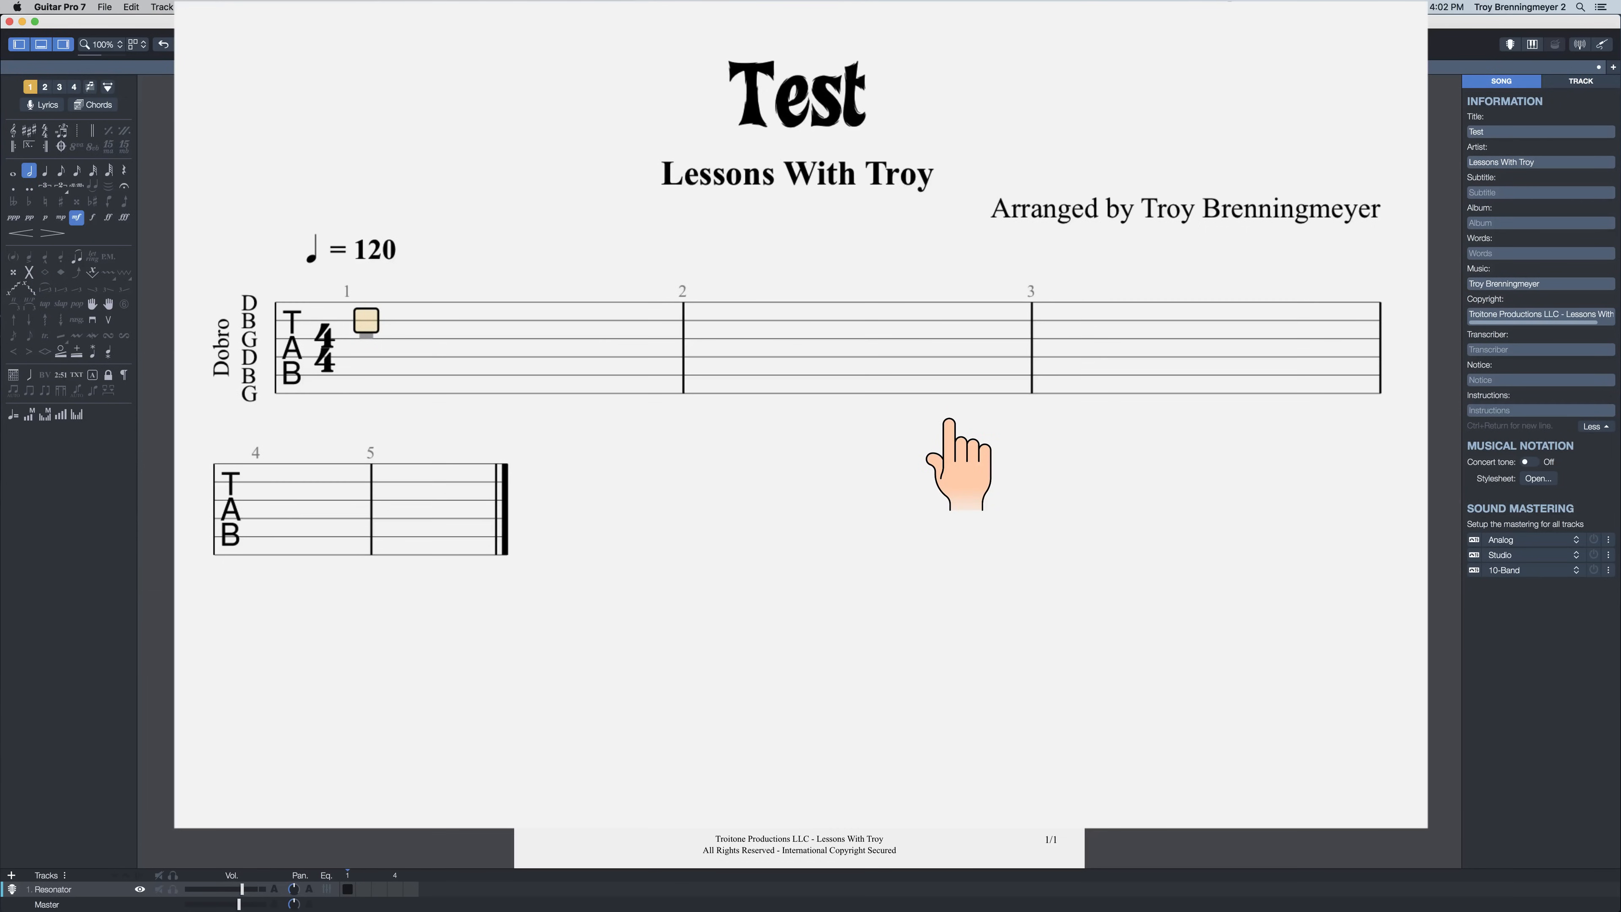
key(super+z)
click(873, 368)
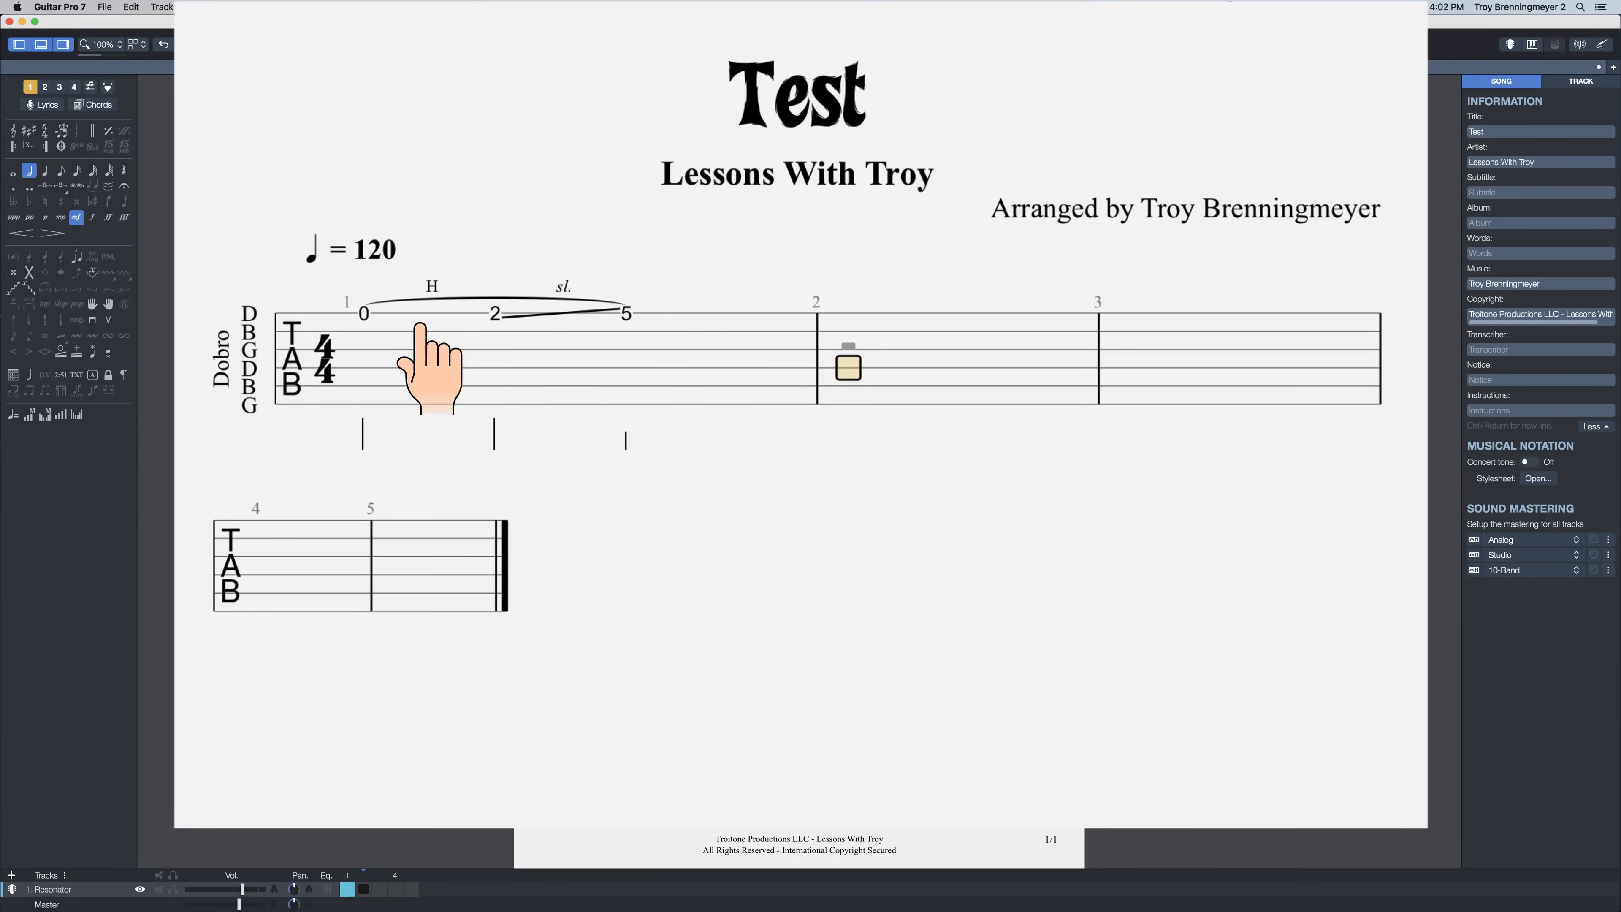
Step: Select the whole first bar and delete its notes
double_click(428, 348)
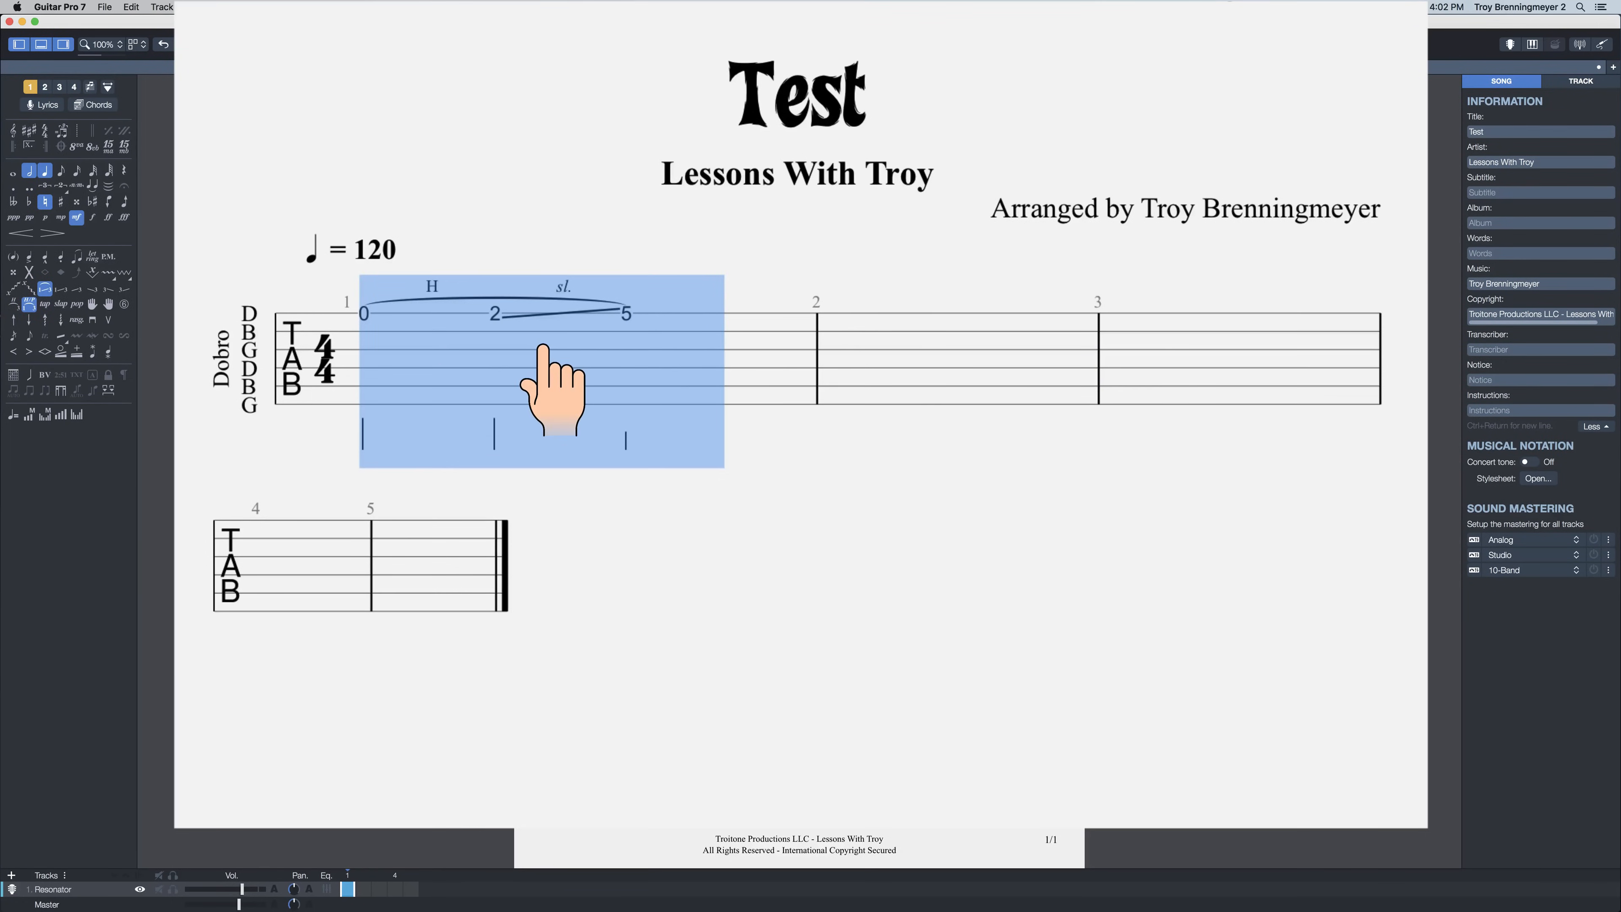
click(871, 385)
double_click(550, 337)
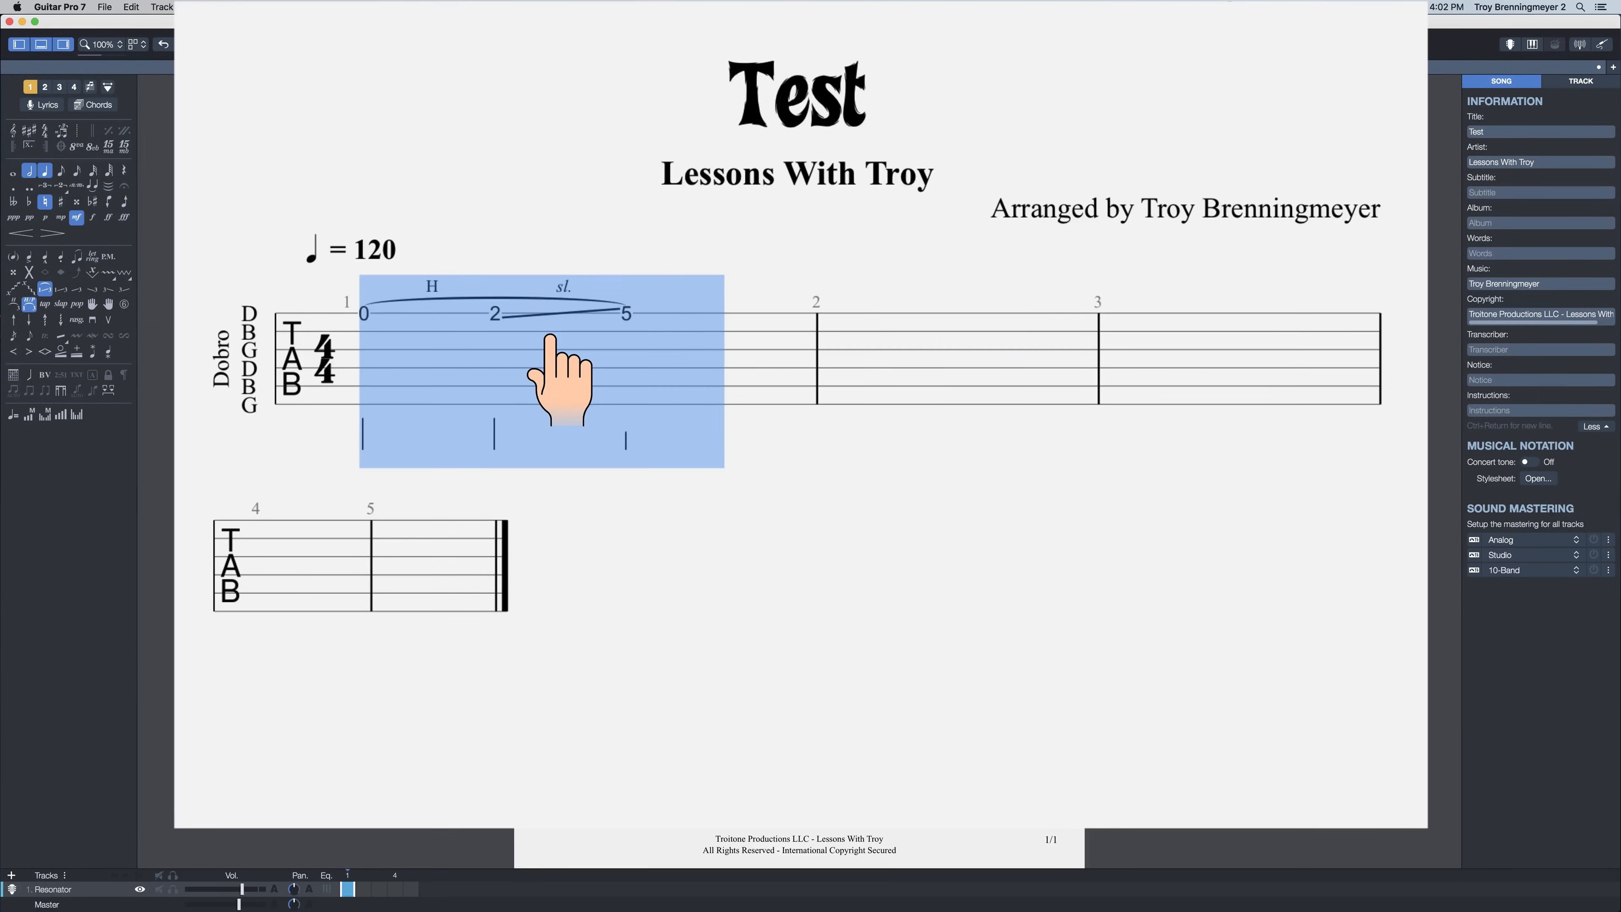
key(Delete)
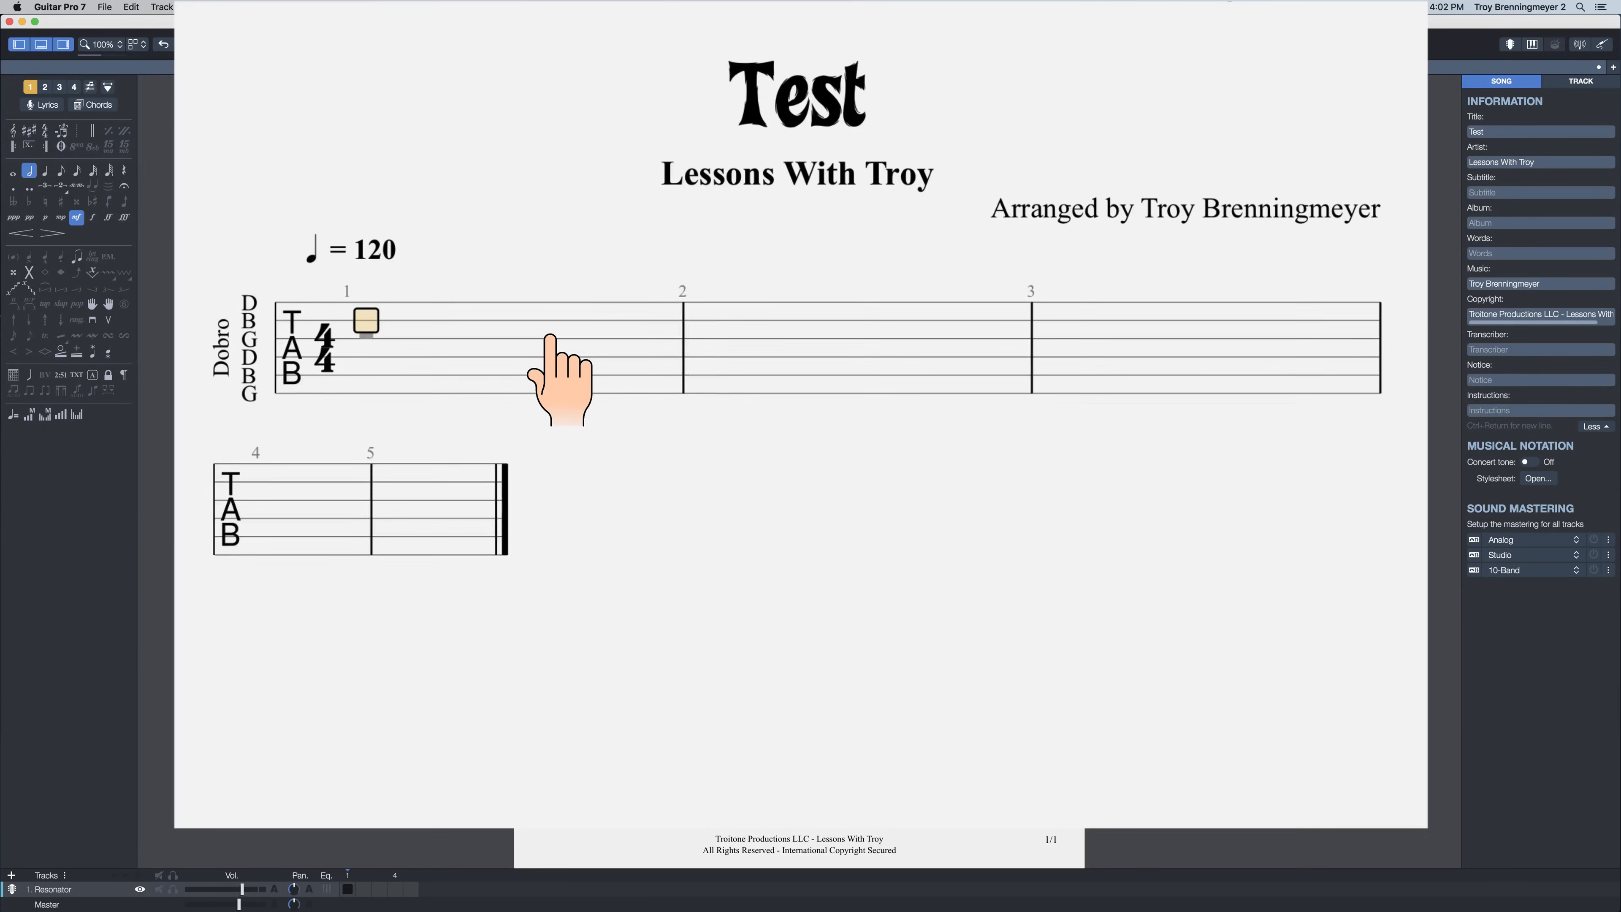
key(super+z)
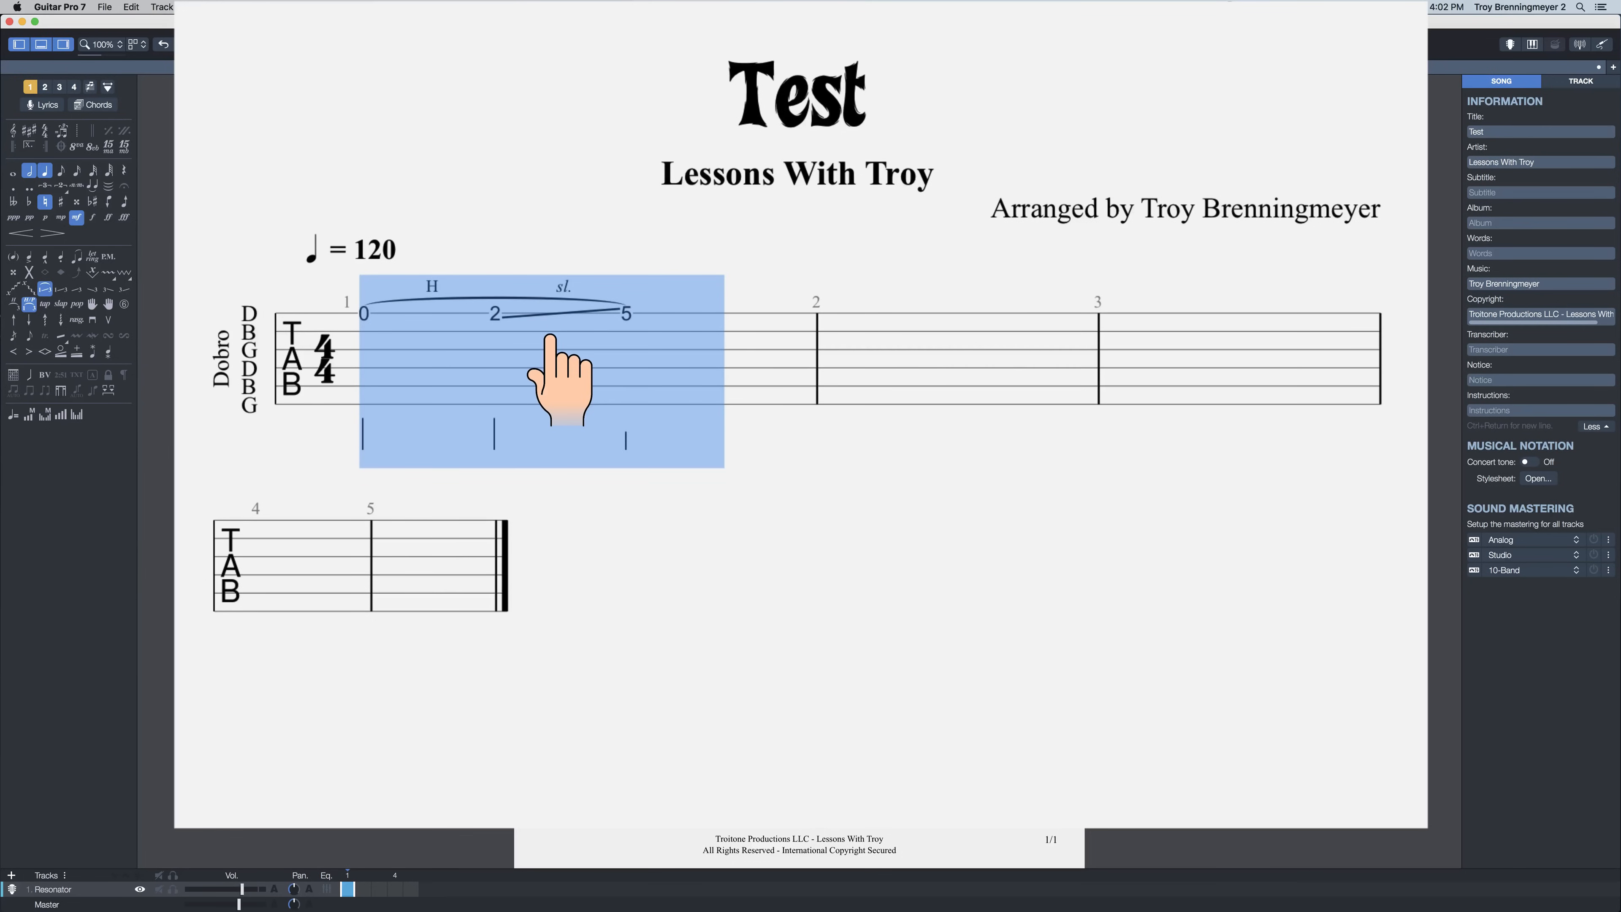
key(Delete)
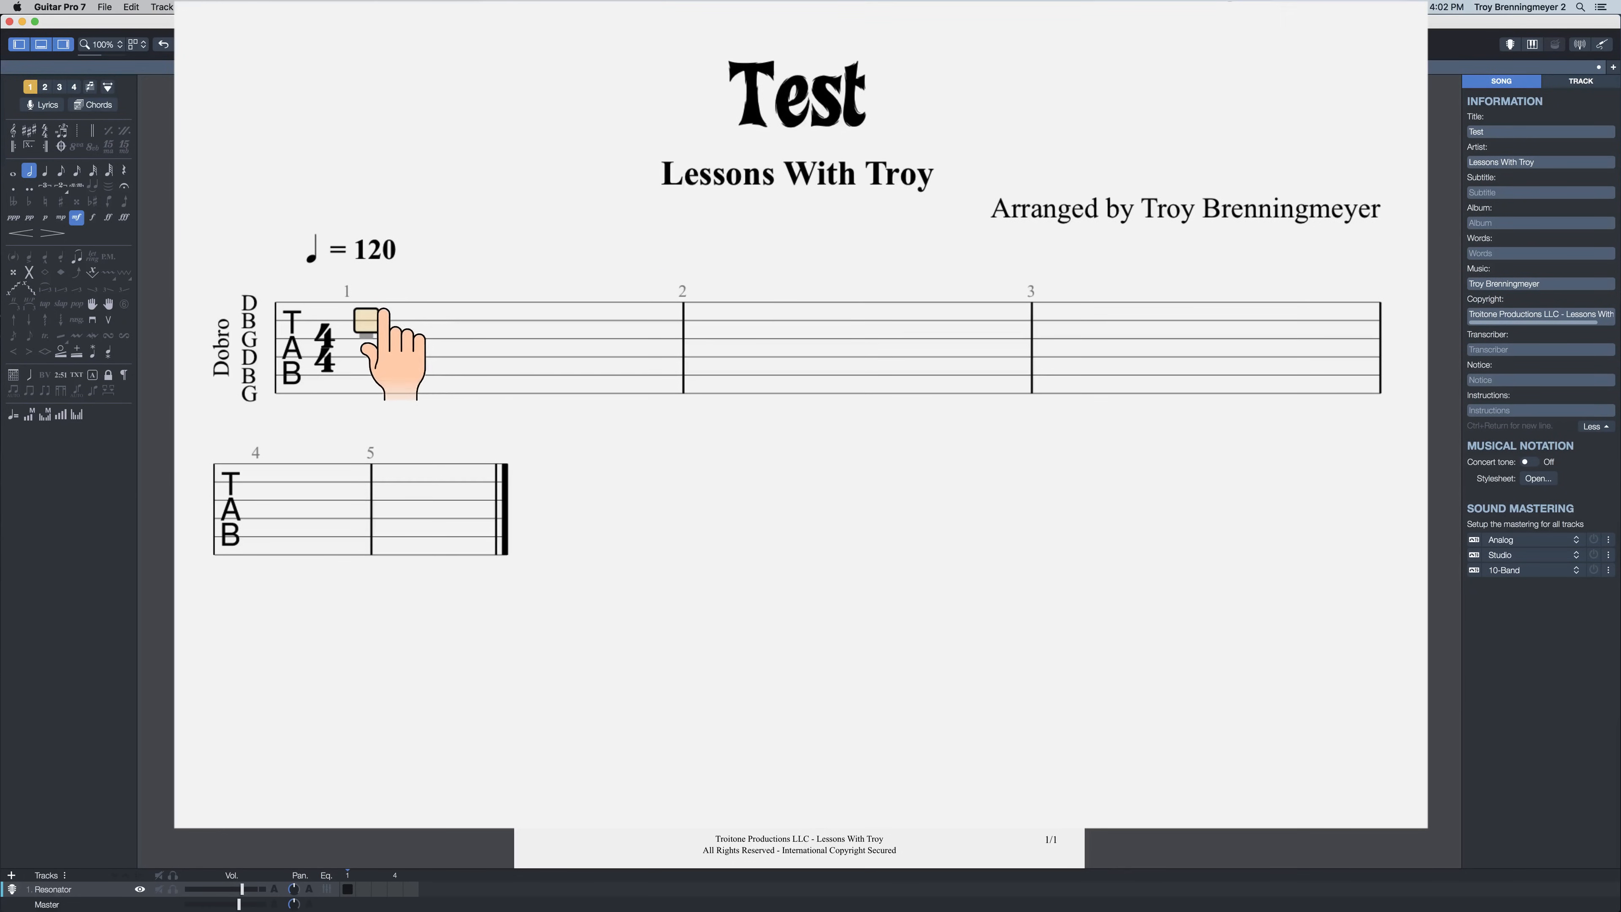
Step: Delete the emptied first bar from the score
right_click(418, 340)
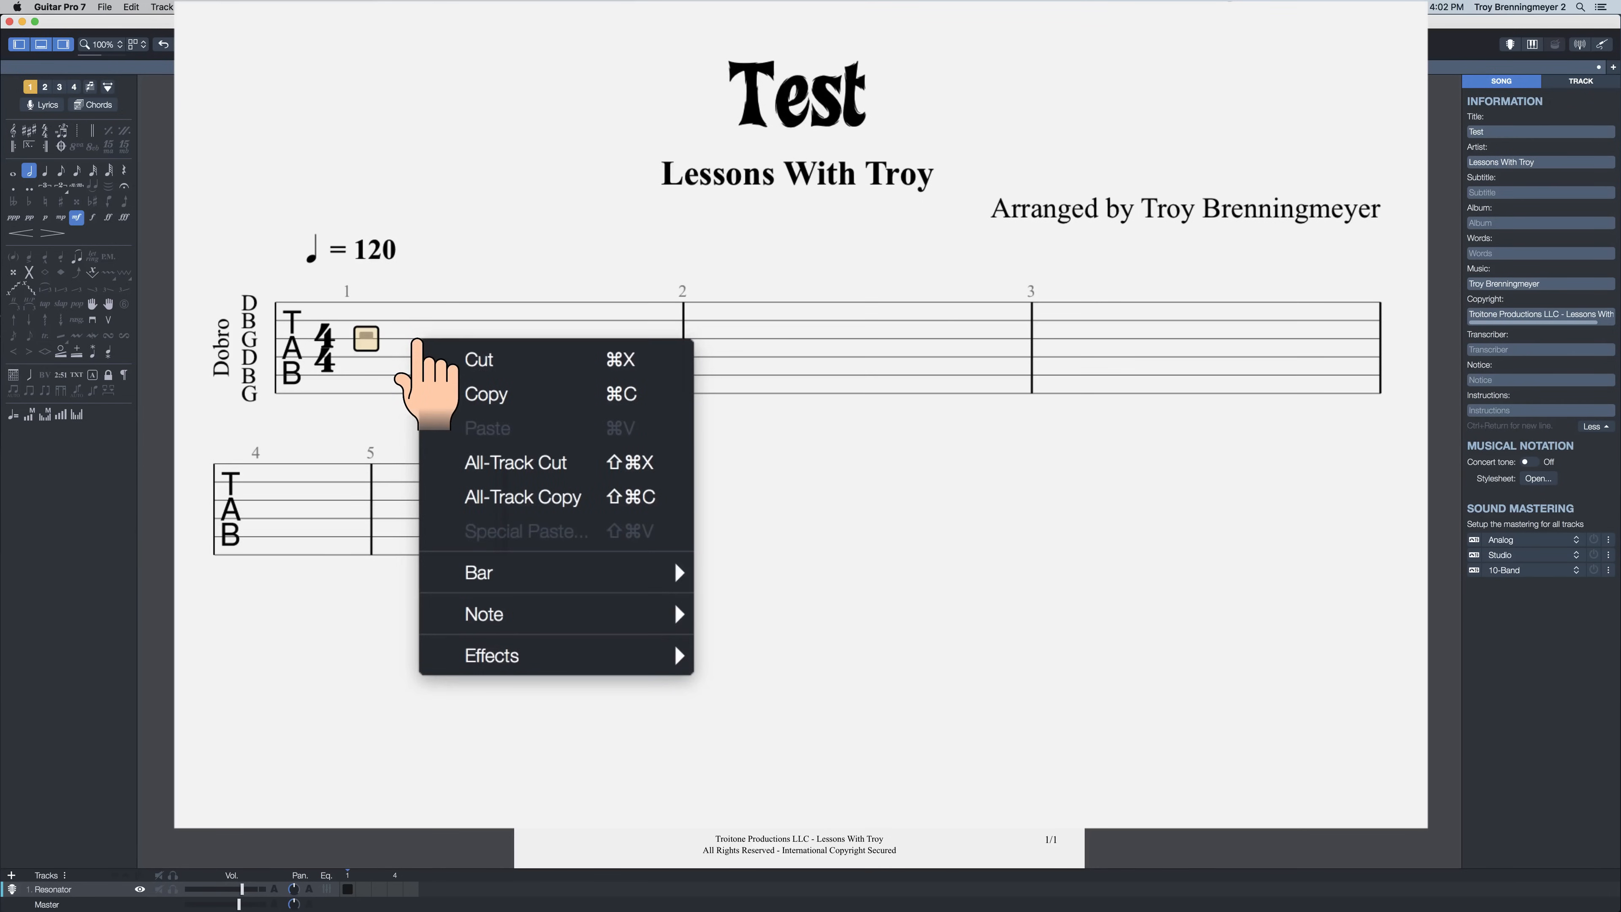
mouse_move(575, 589)
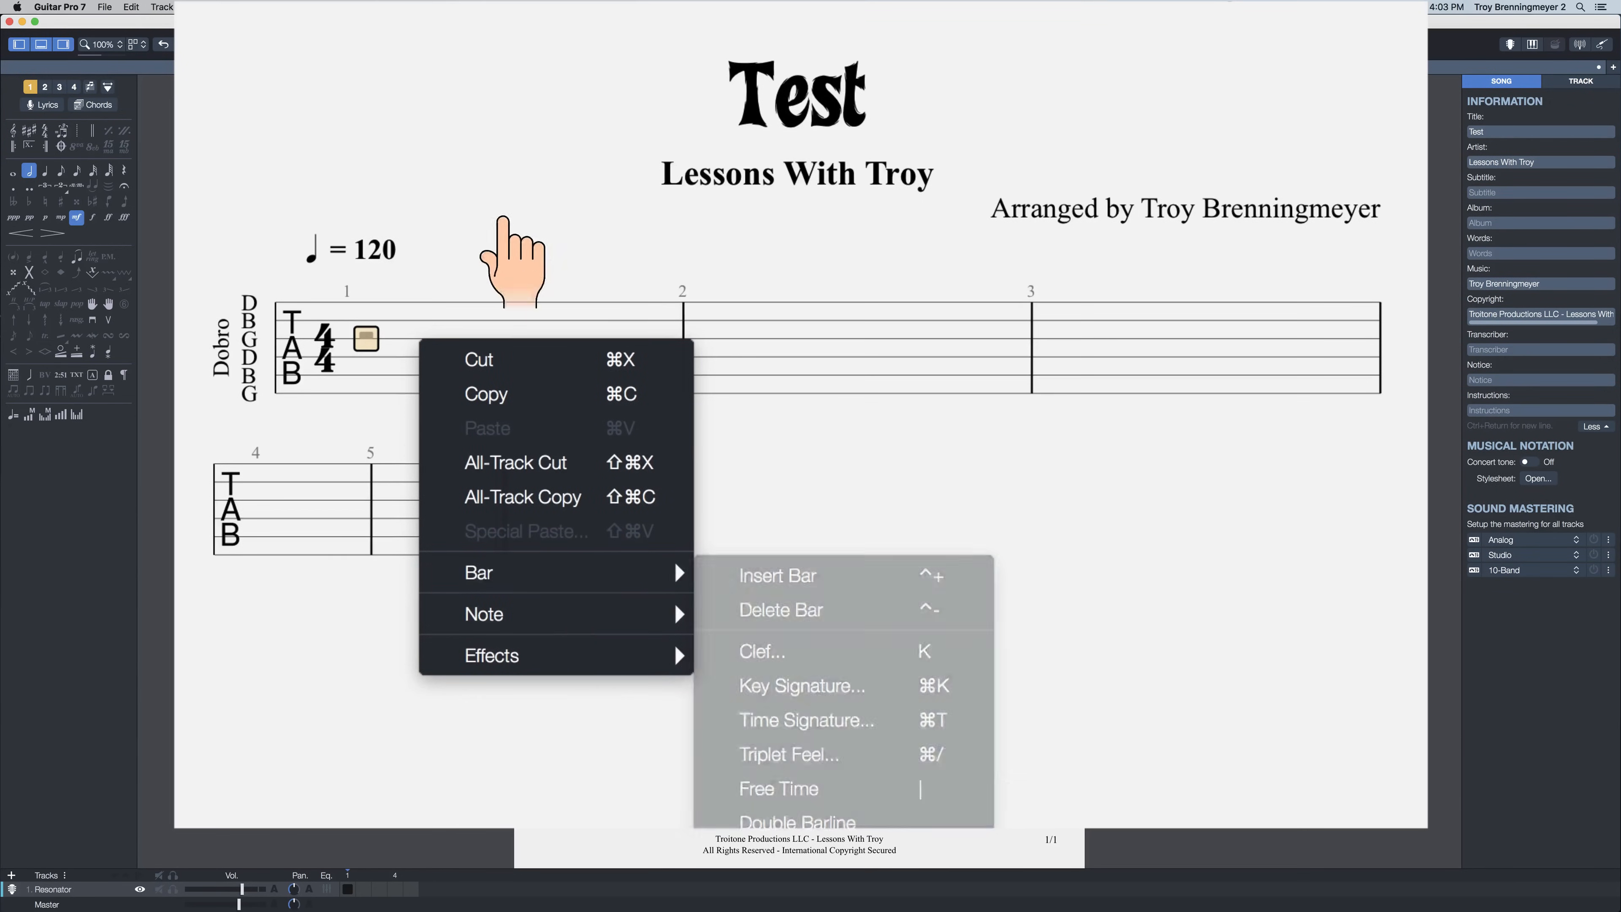
click(381, 322)
right_click(414, 337)
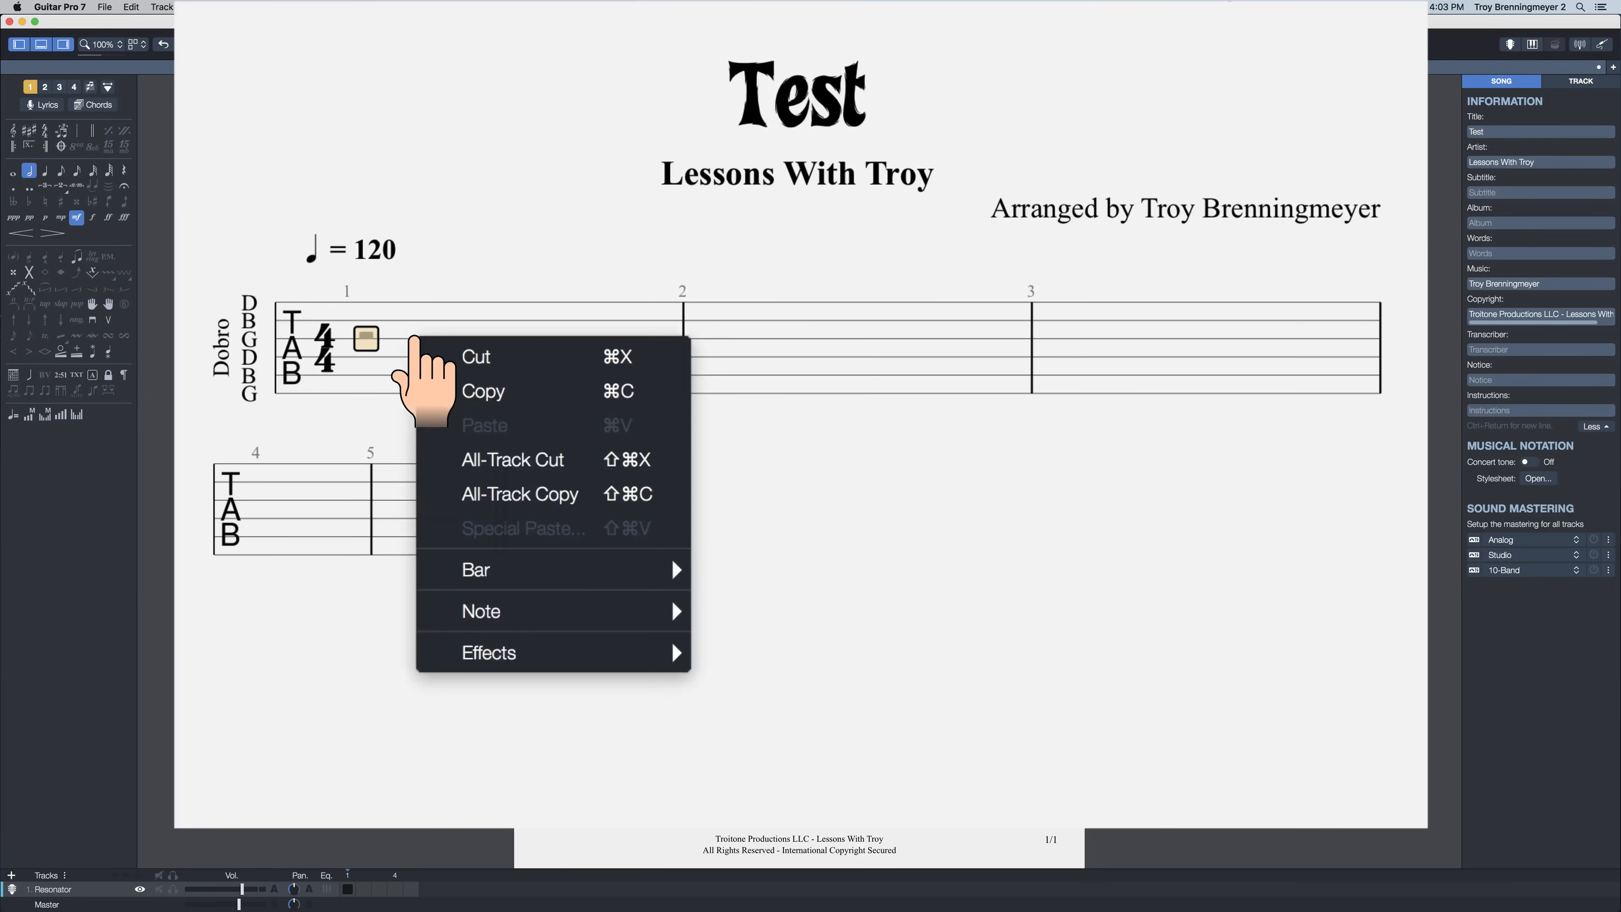
mouse_move(574, 568)
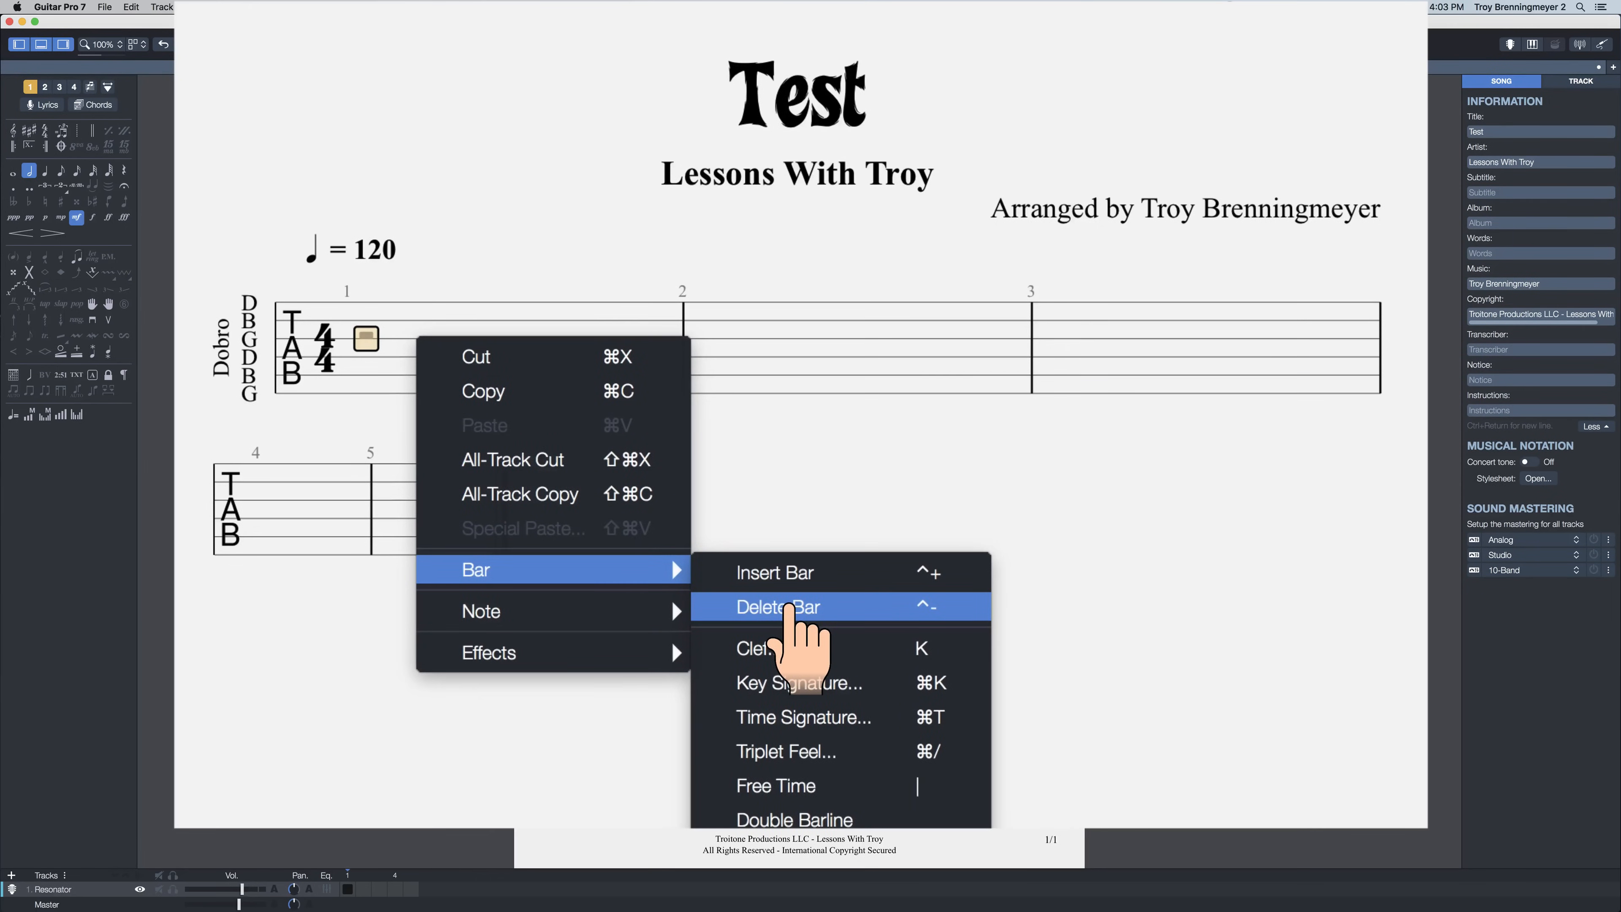
click(789, 605)
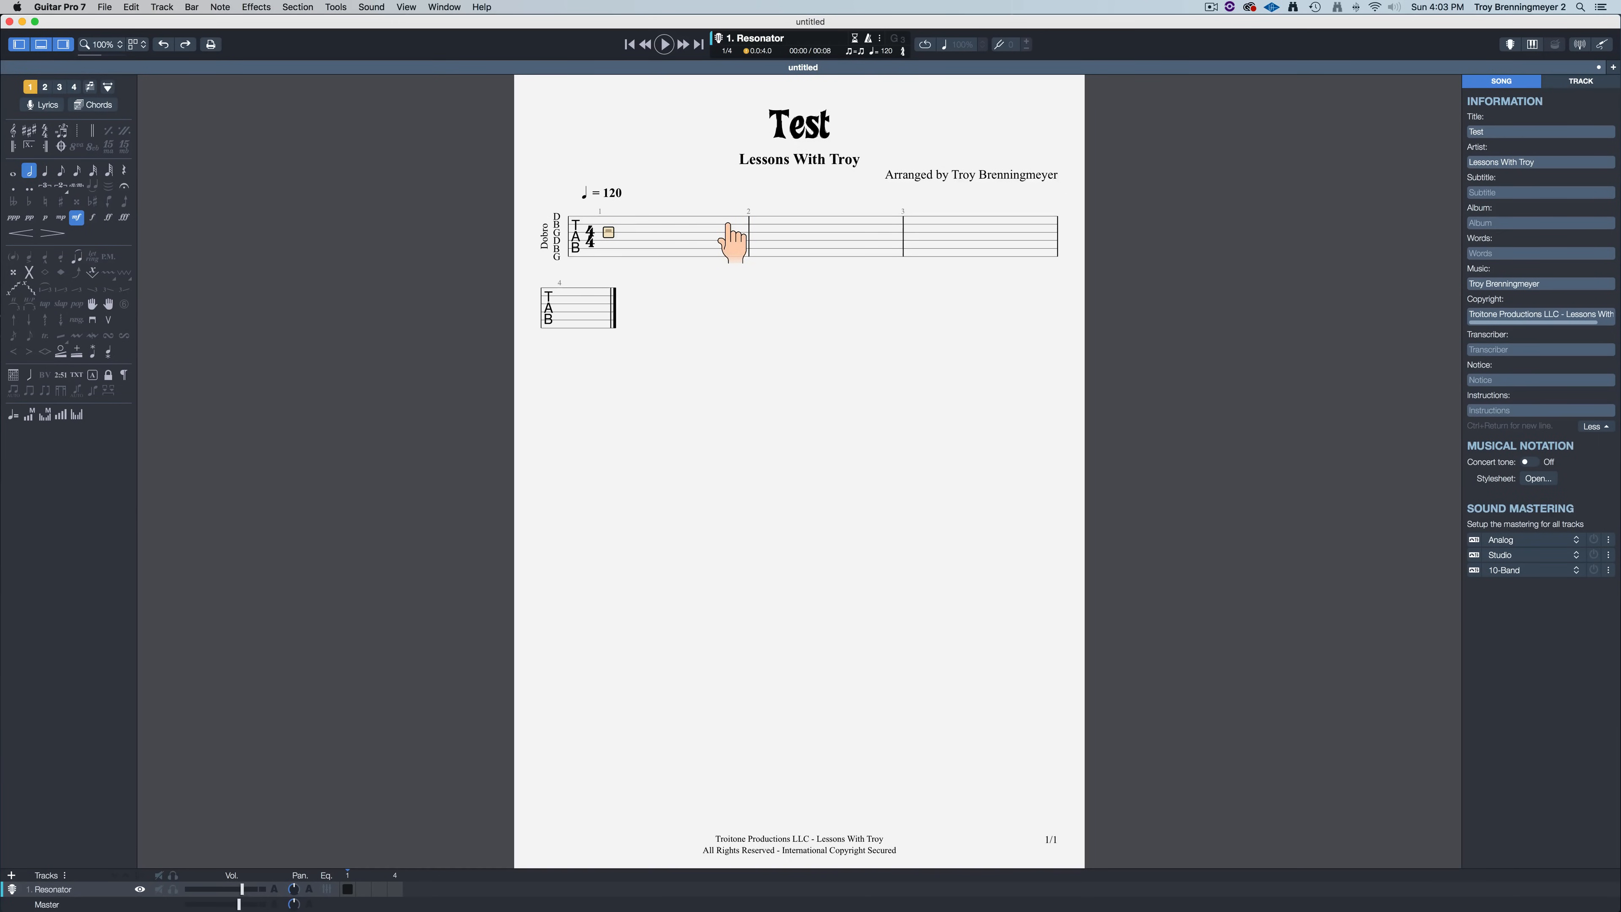
Step: Insert an empty bar at the start of the score and paste the copied notes into it
right_click(634, 231)
mouse_move(673, 332)
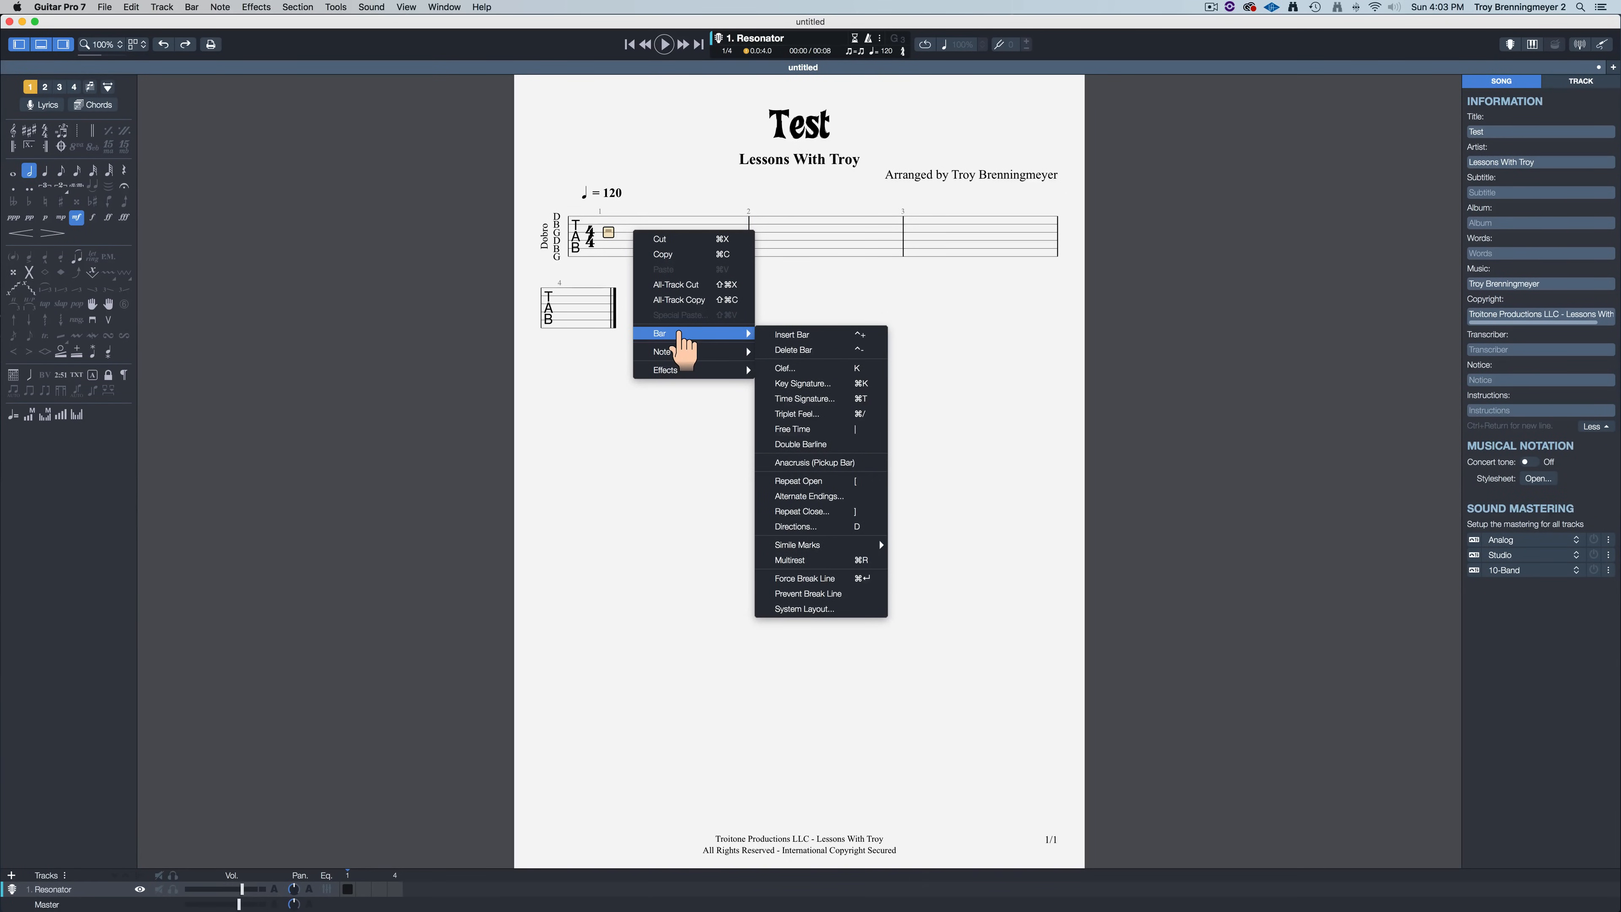
mouse_move(718, 353)
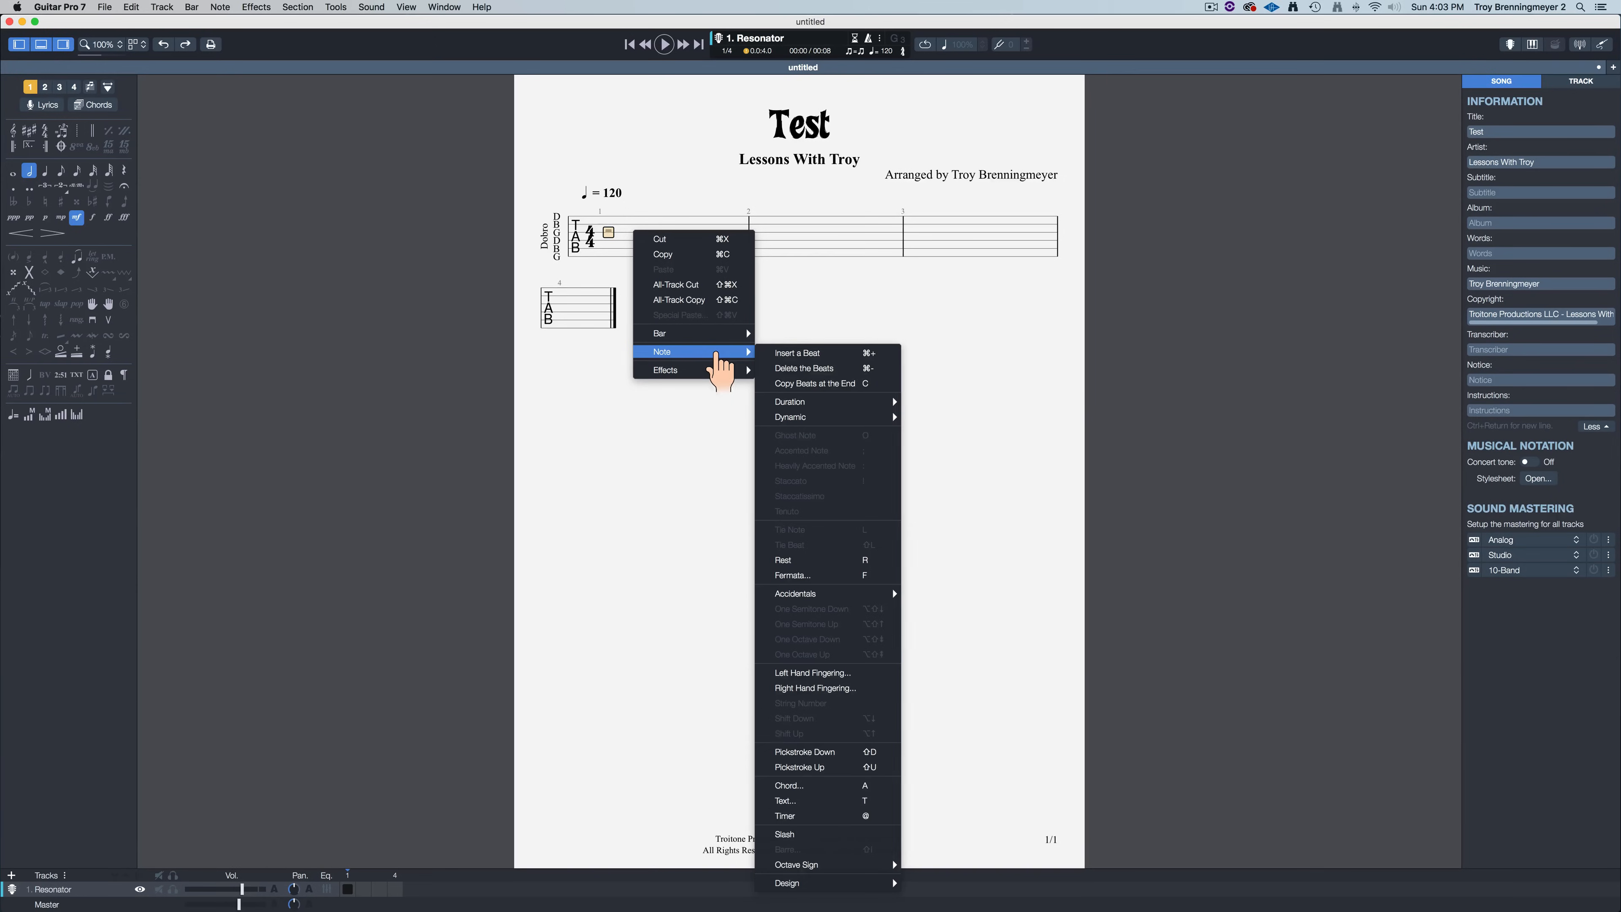
click(728, 180)
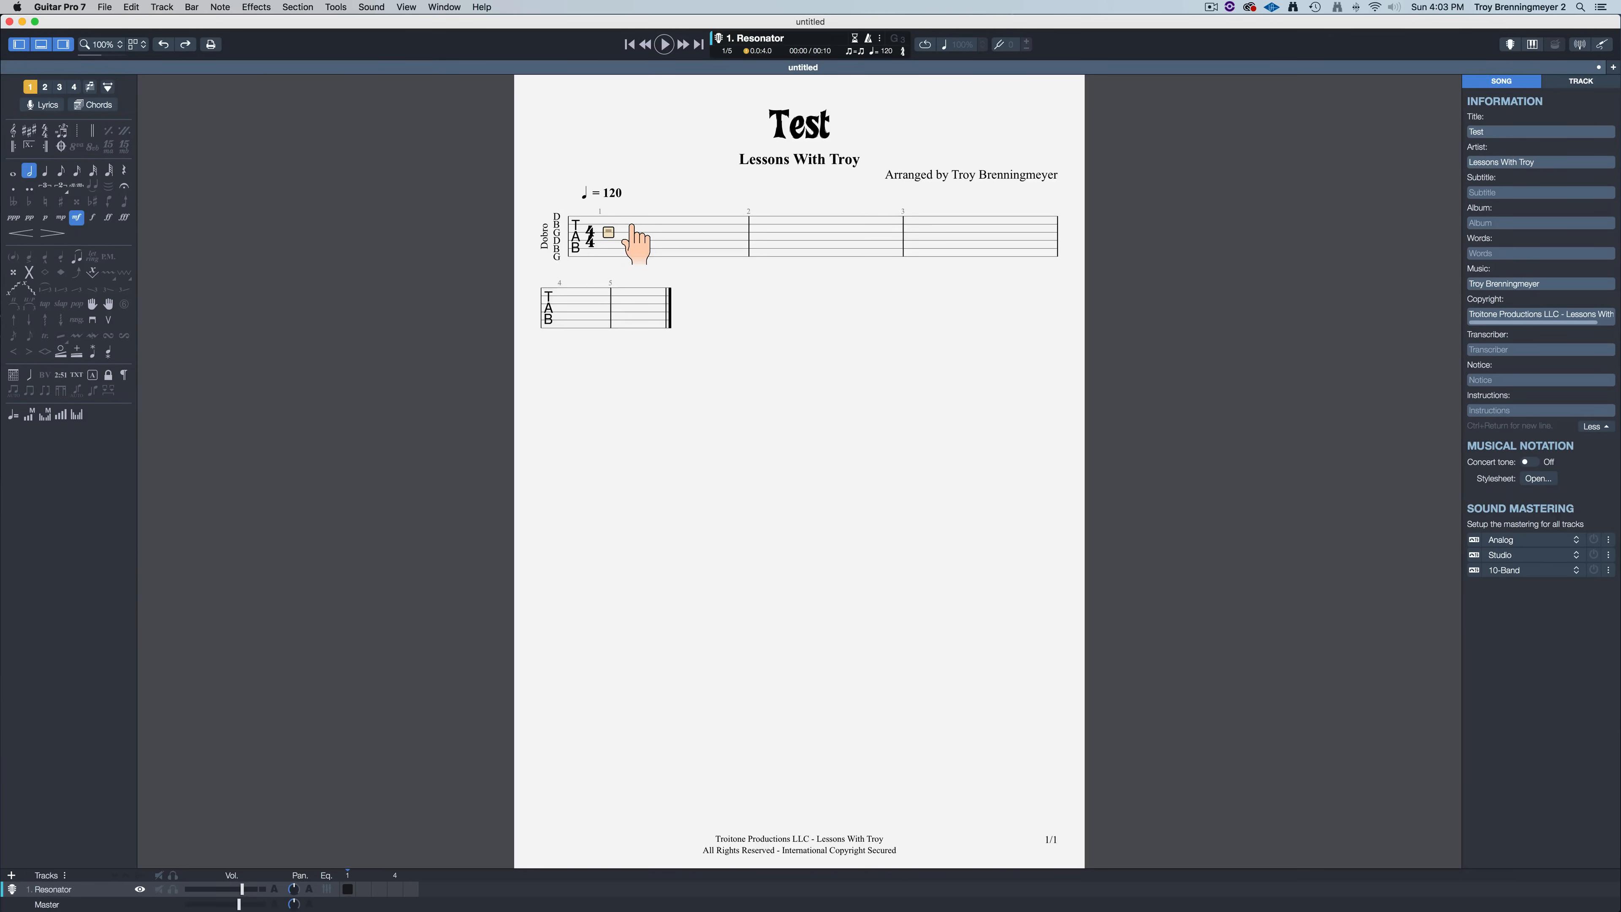
key(super+v)
click(837, 252)
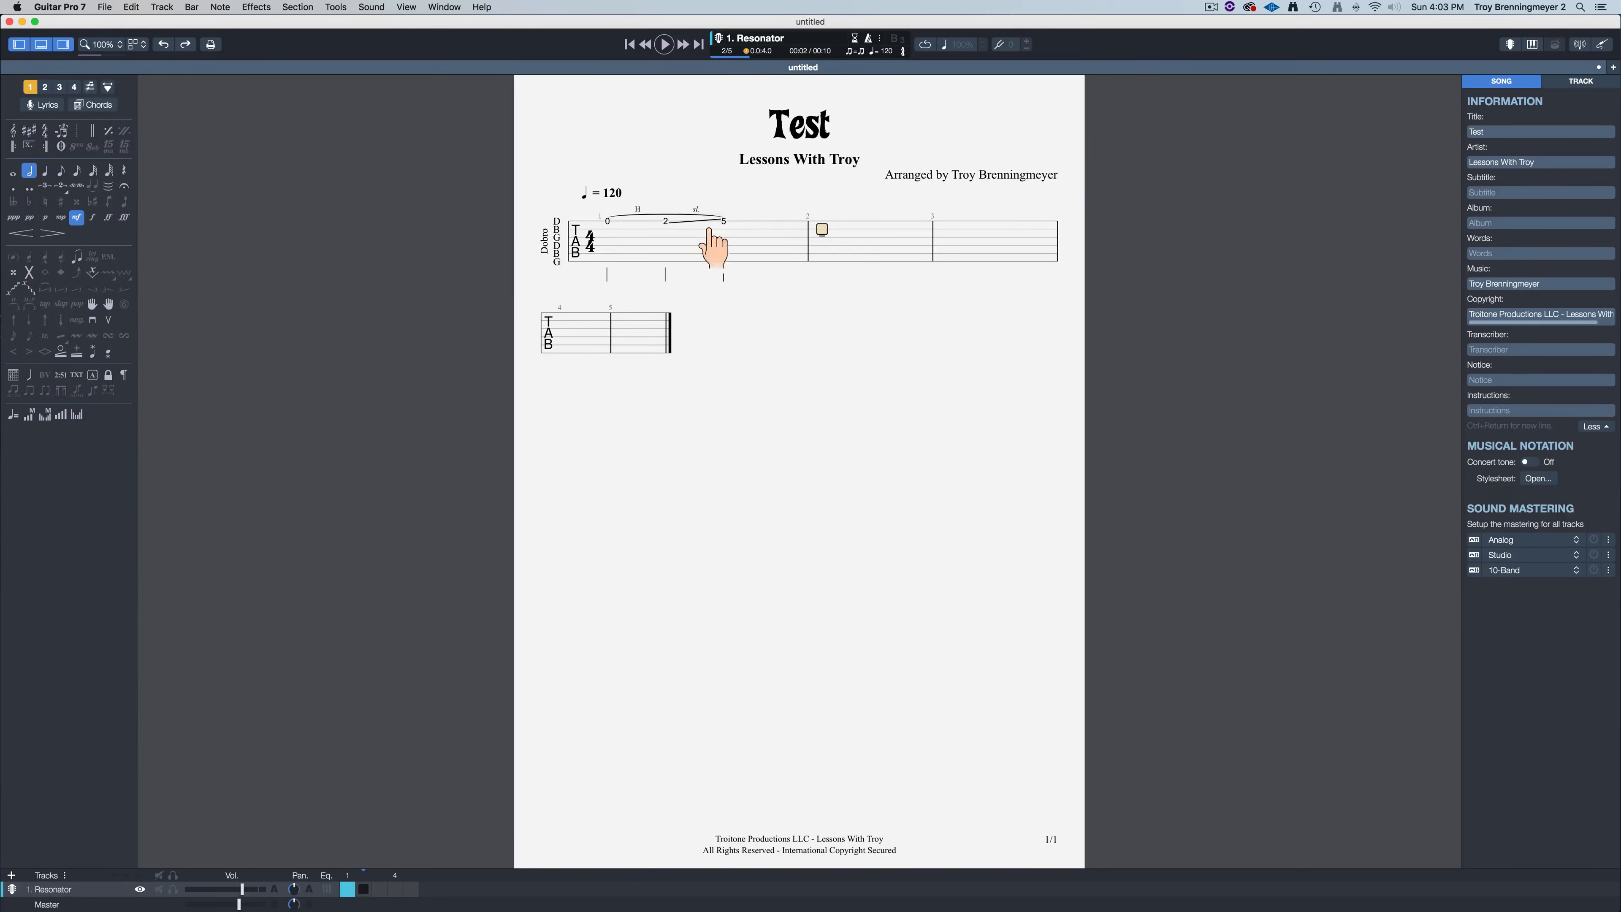
click(695, 229)
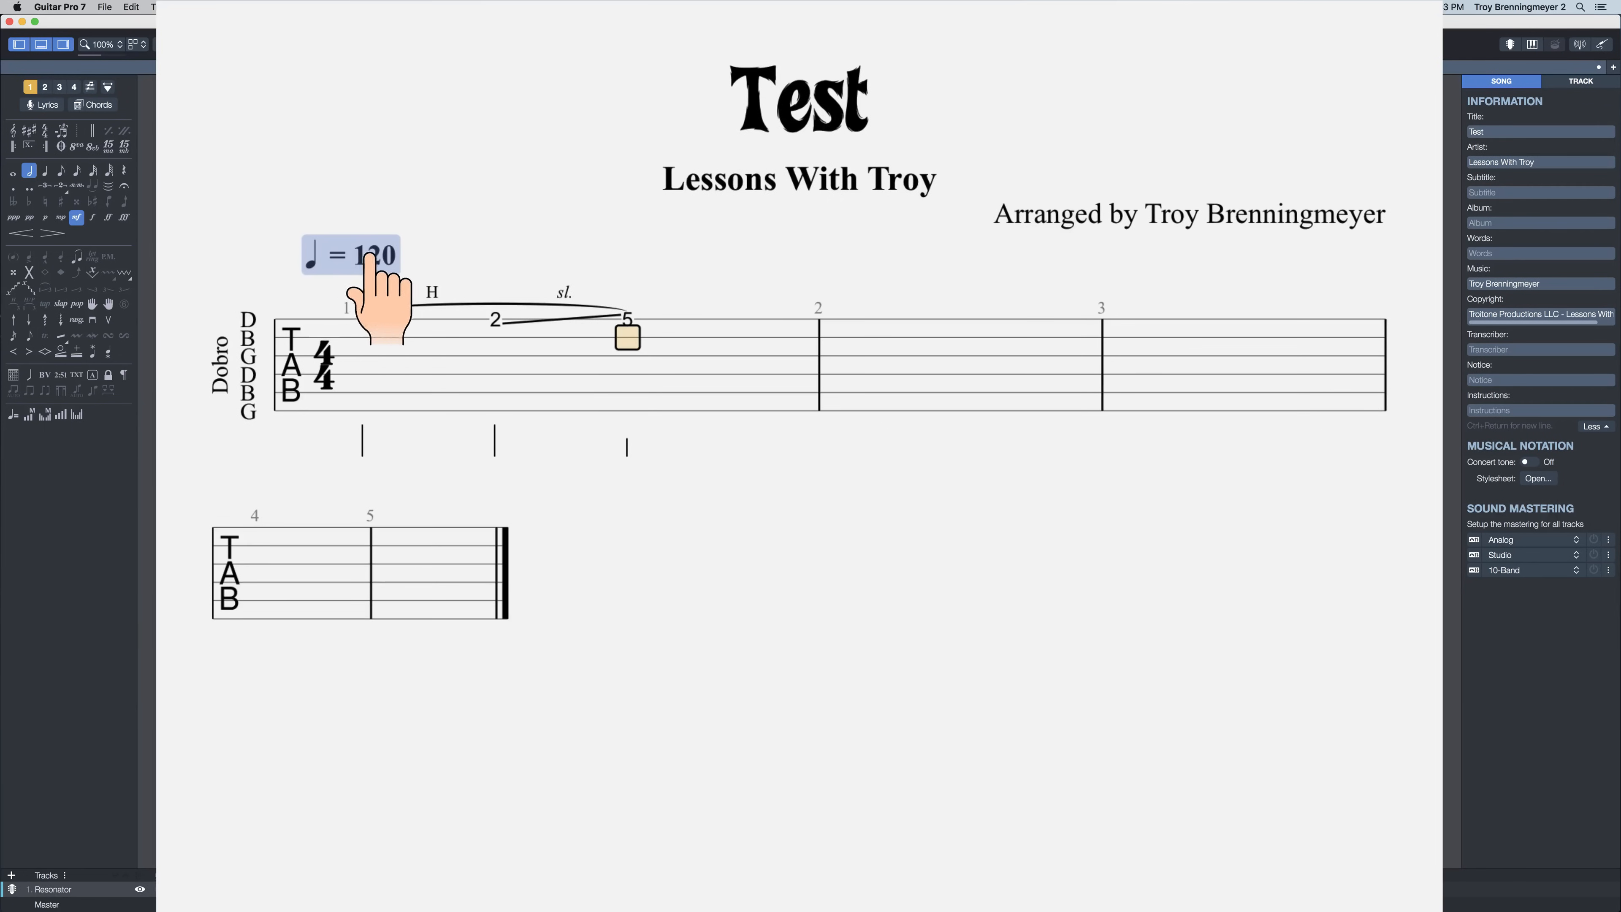
Step: Open the score's tempo marking for editing and tap in a tempo of 99 bpm
double_click(380, 258)
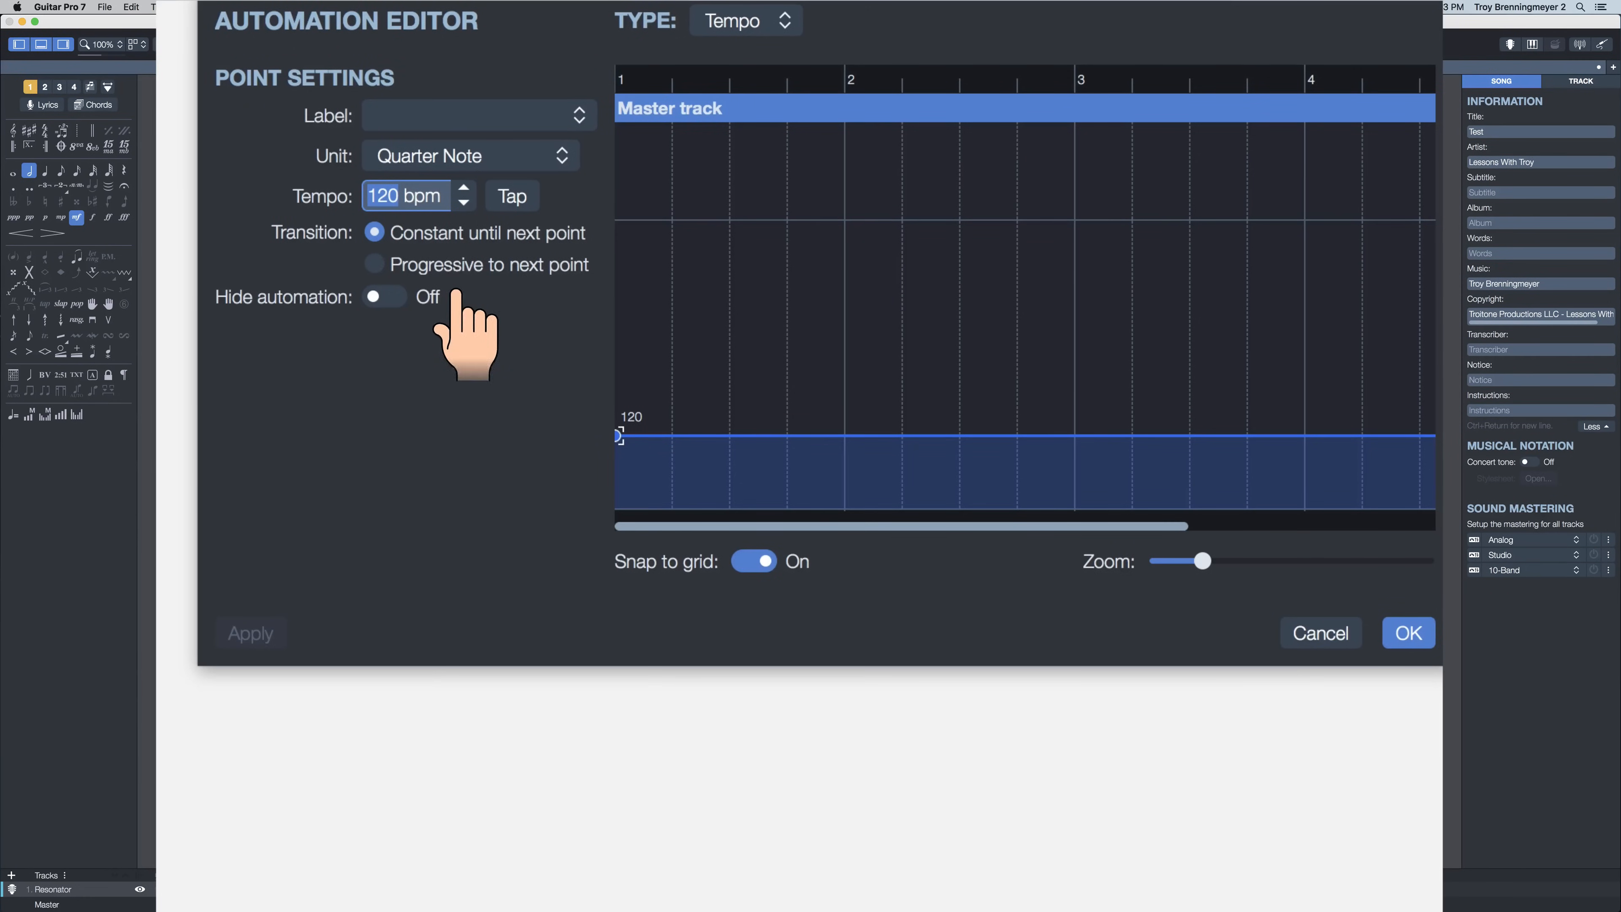
click(517, 206)
click(516, 203)
click(515, 201)
click(512, 199)
click(512, 198)
Step: Review the tempo's beat units, keep Quarter Note, and set the tempo to 100 bpm
click(399, 196)
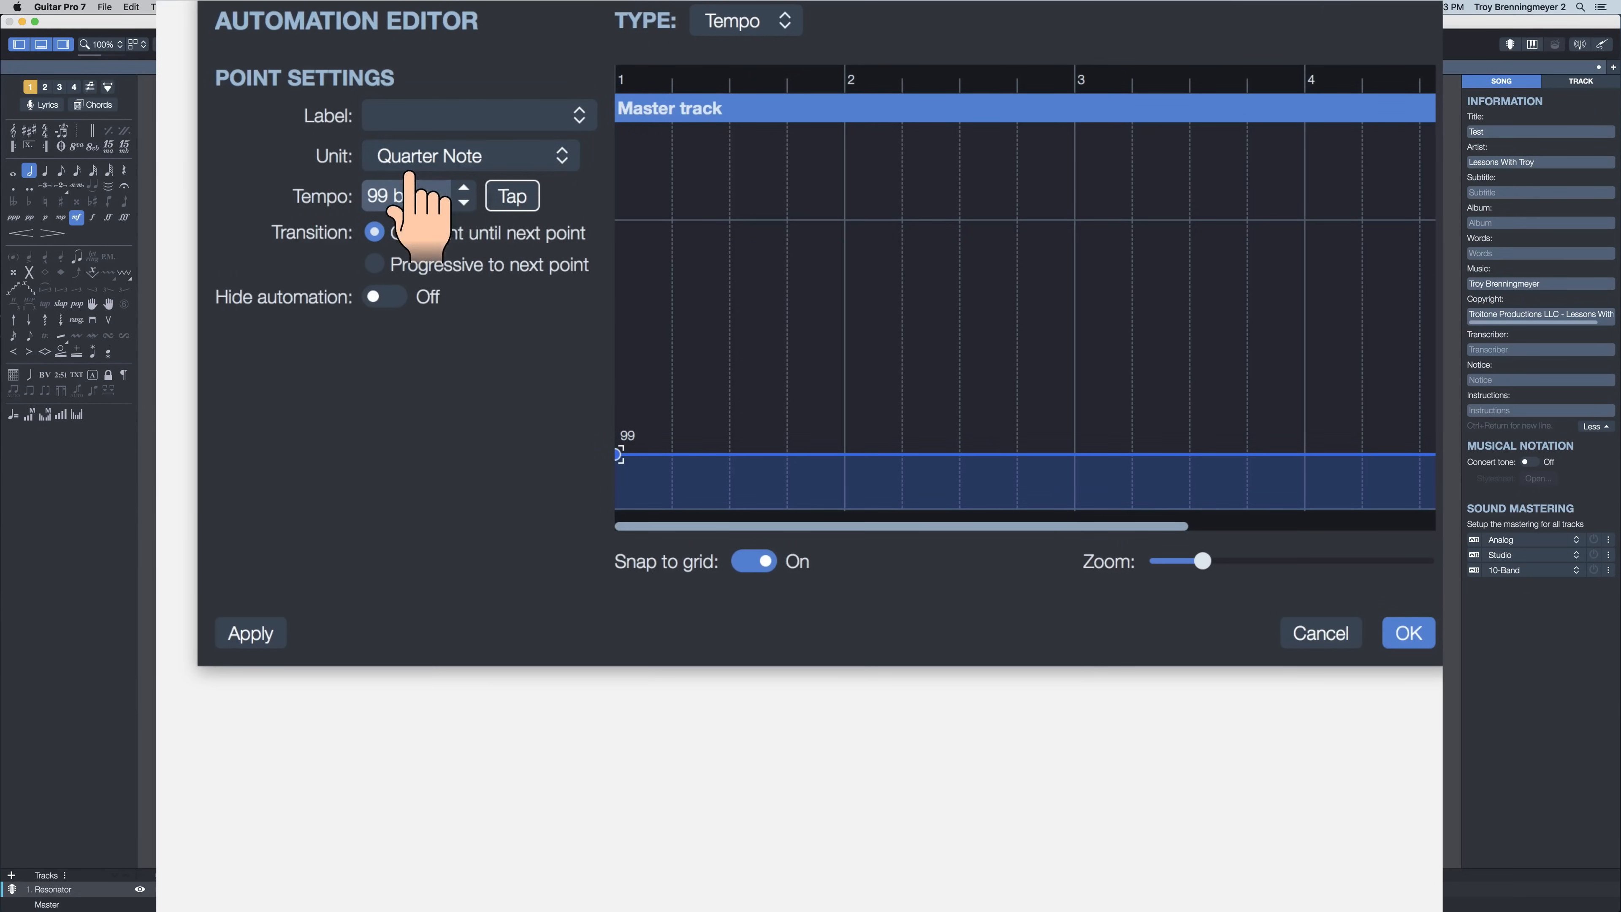
click(536, 157)
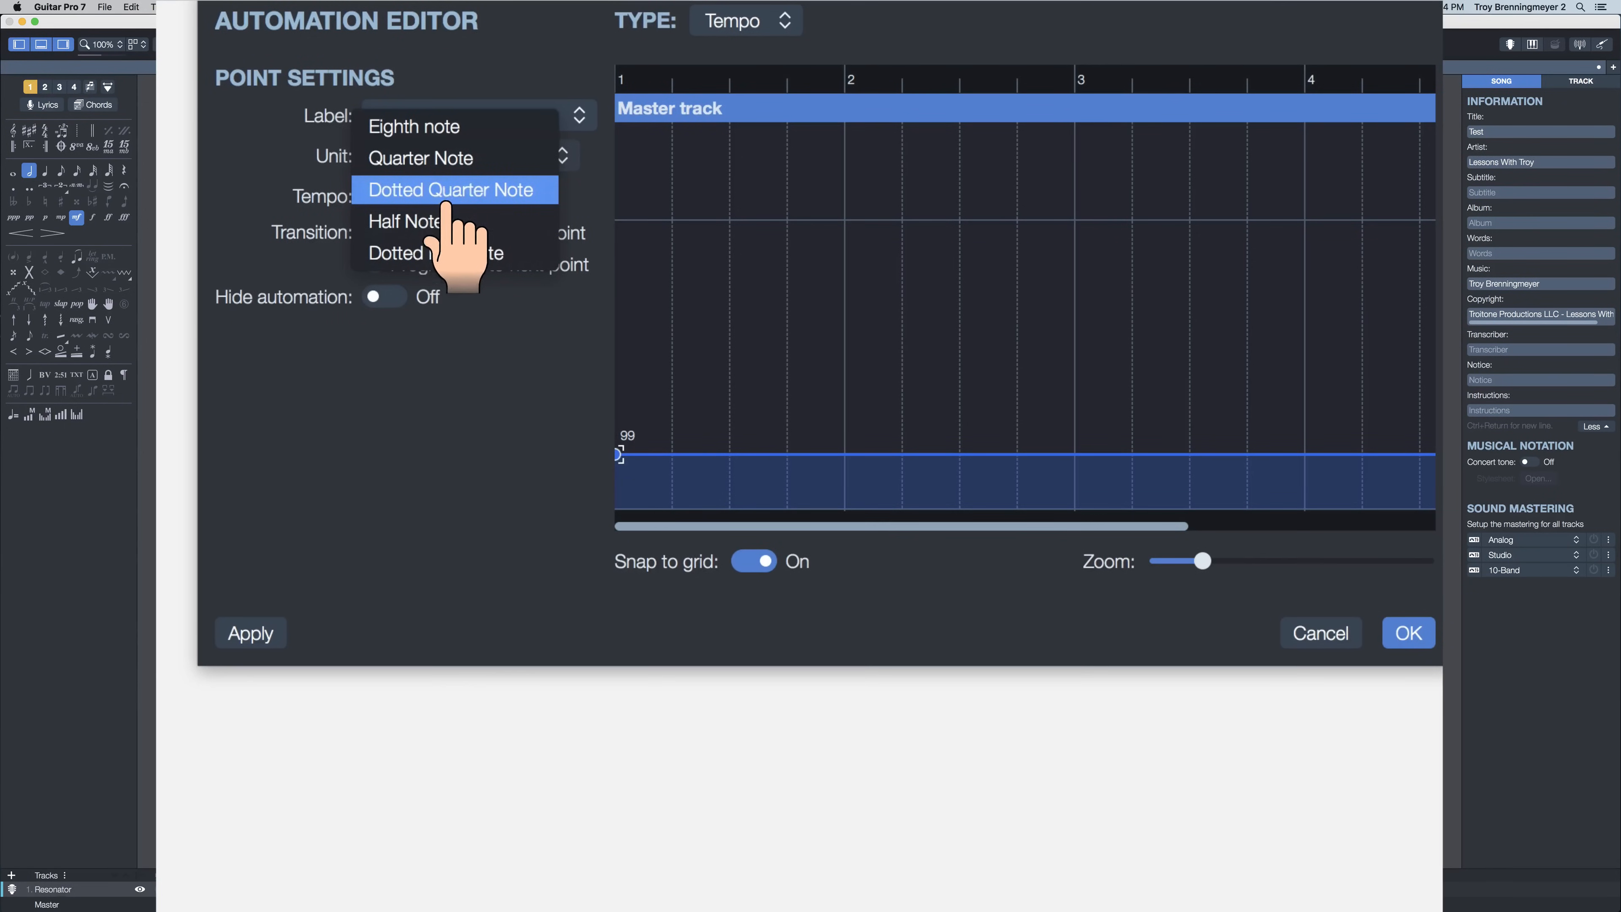
click(445, 371)
click(422, 196)
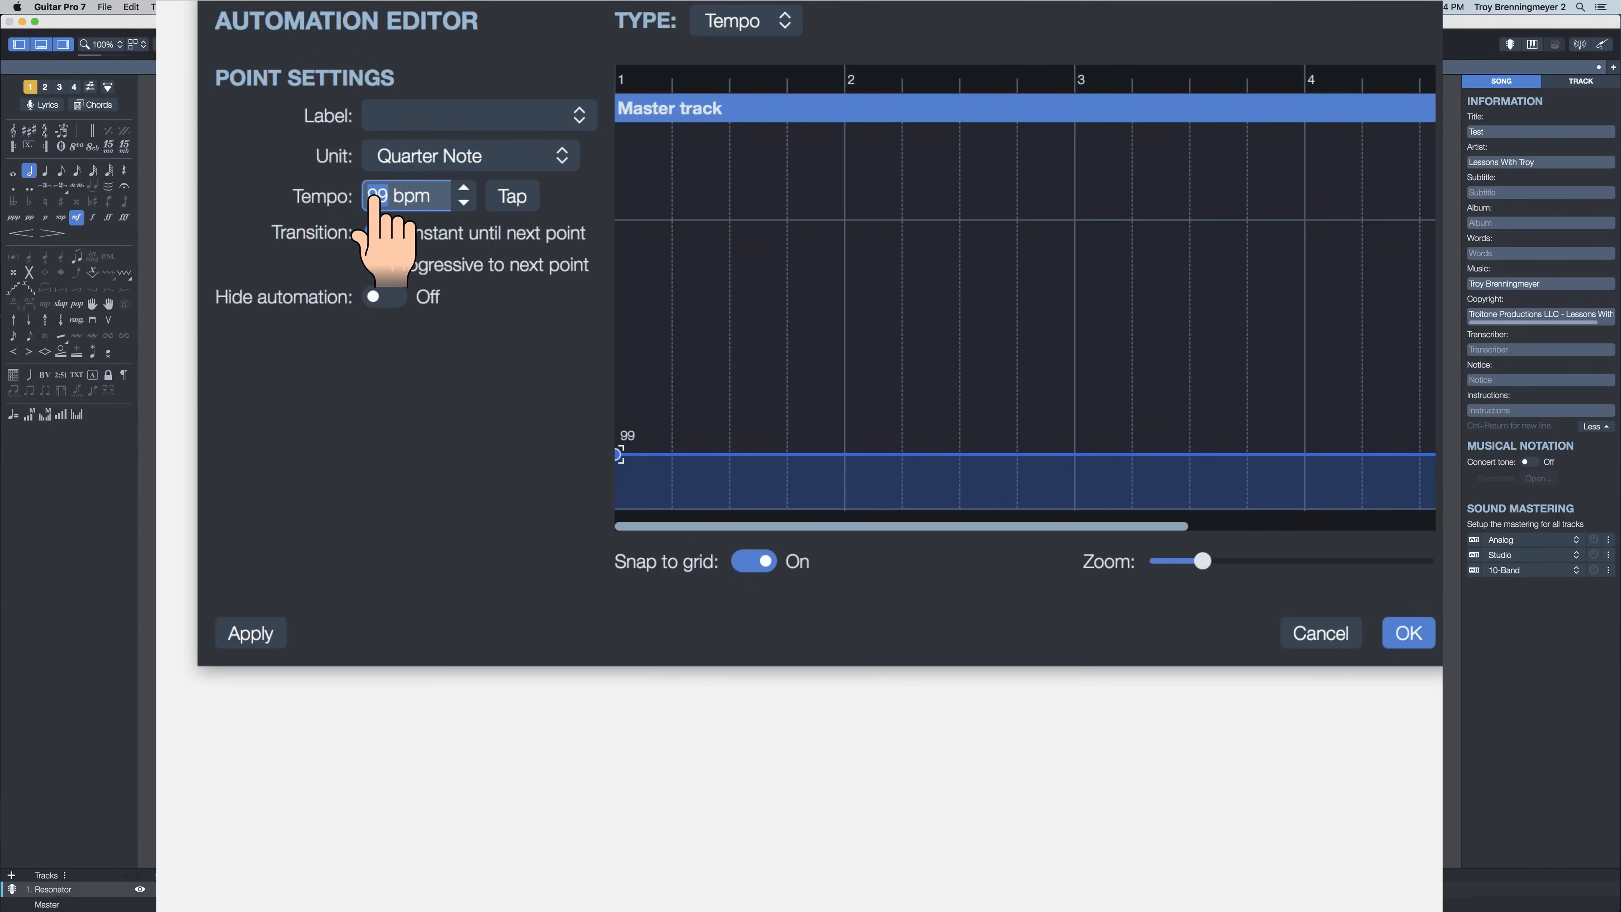
text(100)
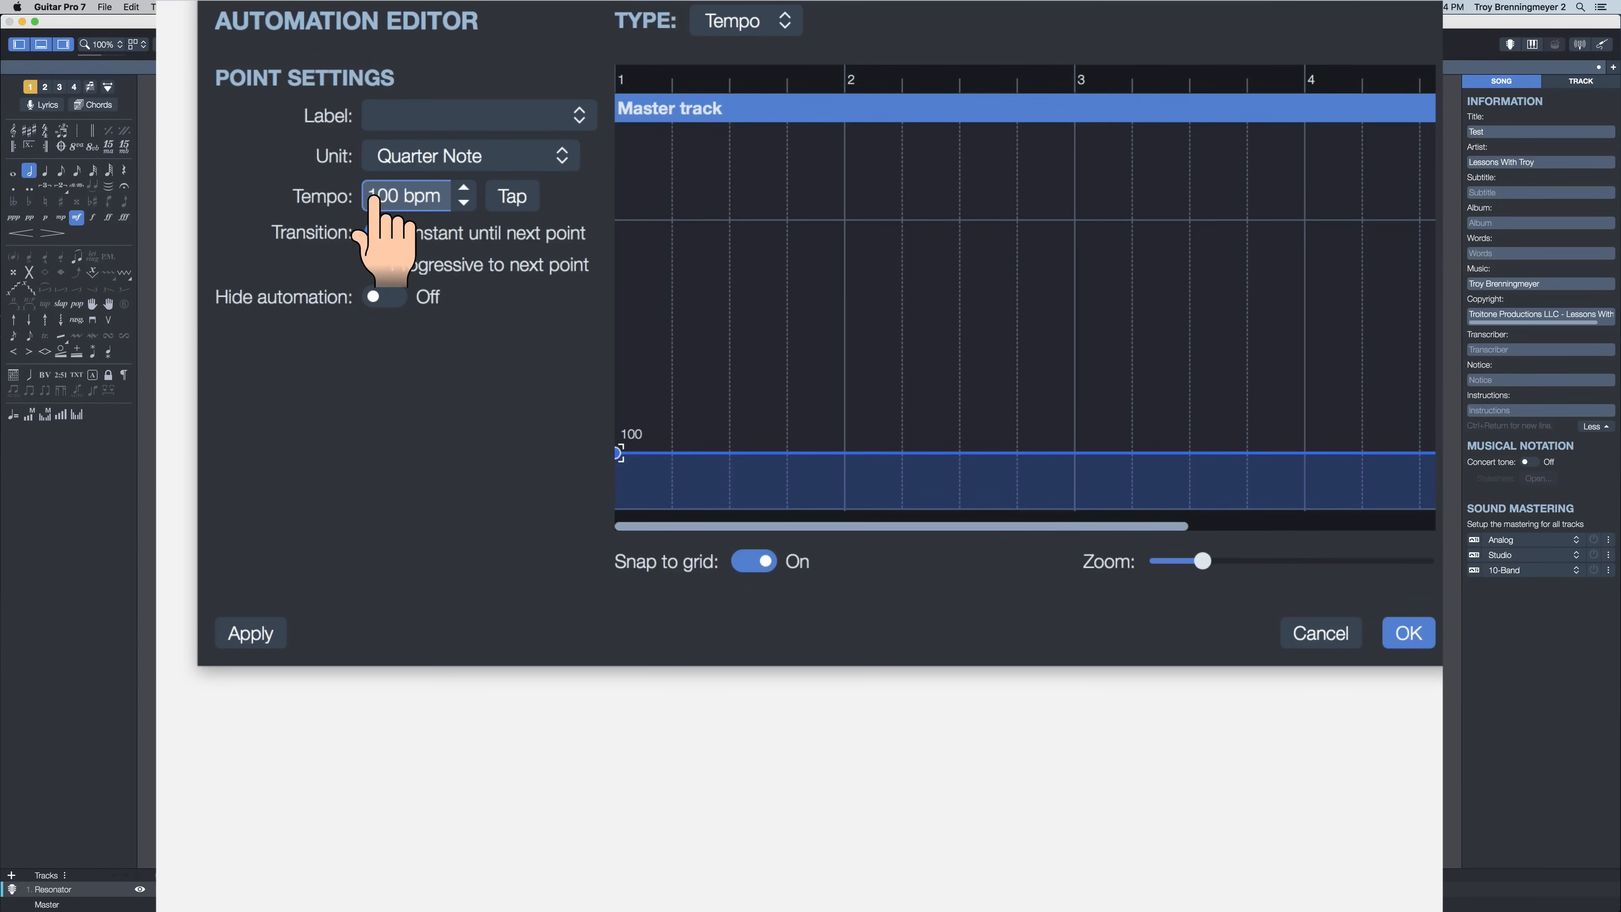
click(1409, 631)
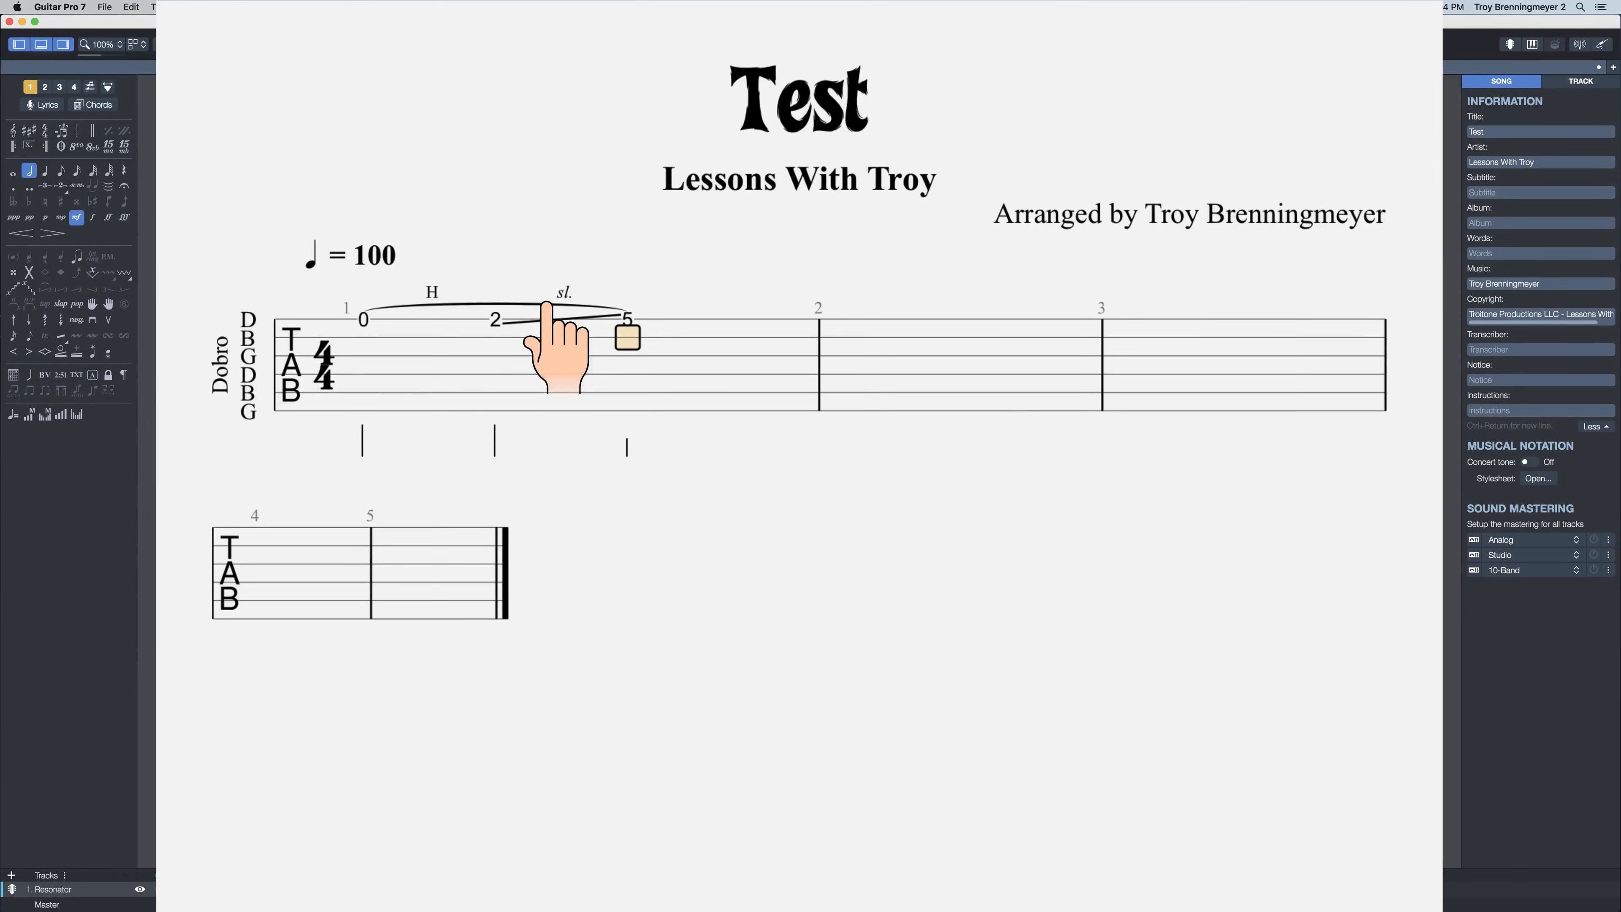
Step: Preview the 6/8 and 12/8 time signatures for the first bar and cancel the time signature settings
click(326, 370)
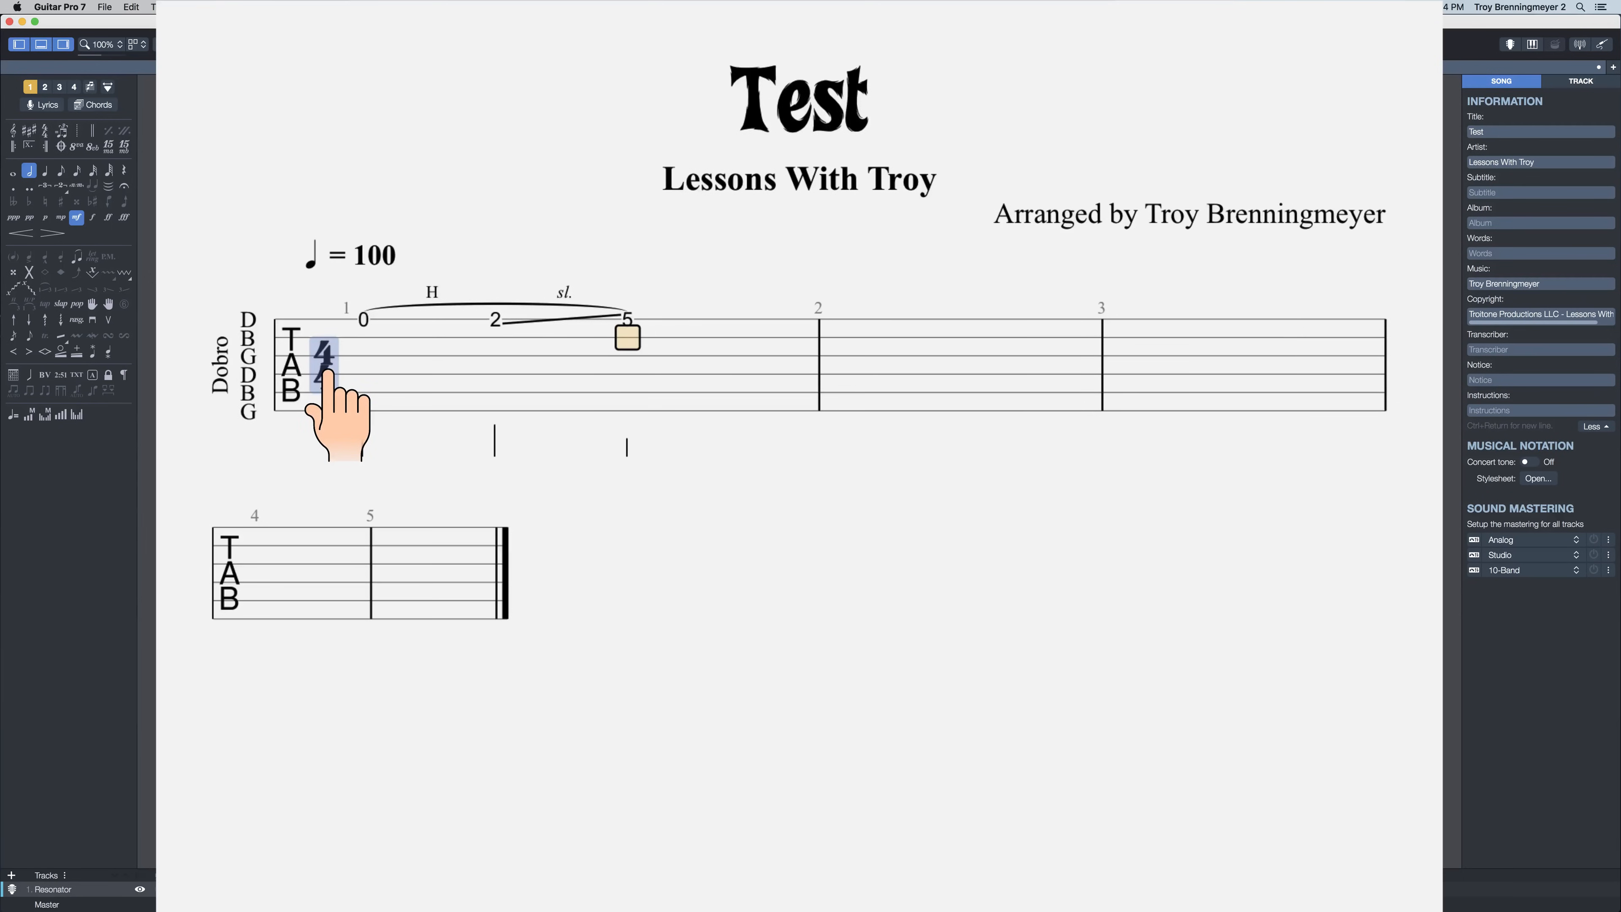
double_click(325, 373)
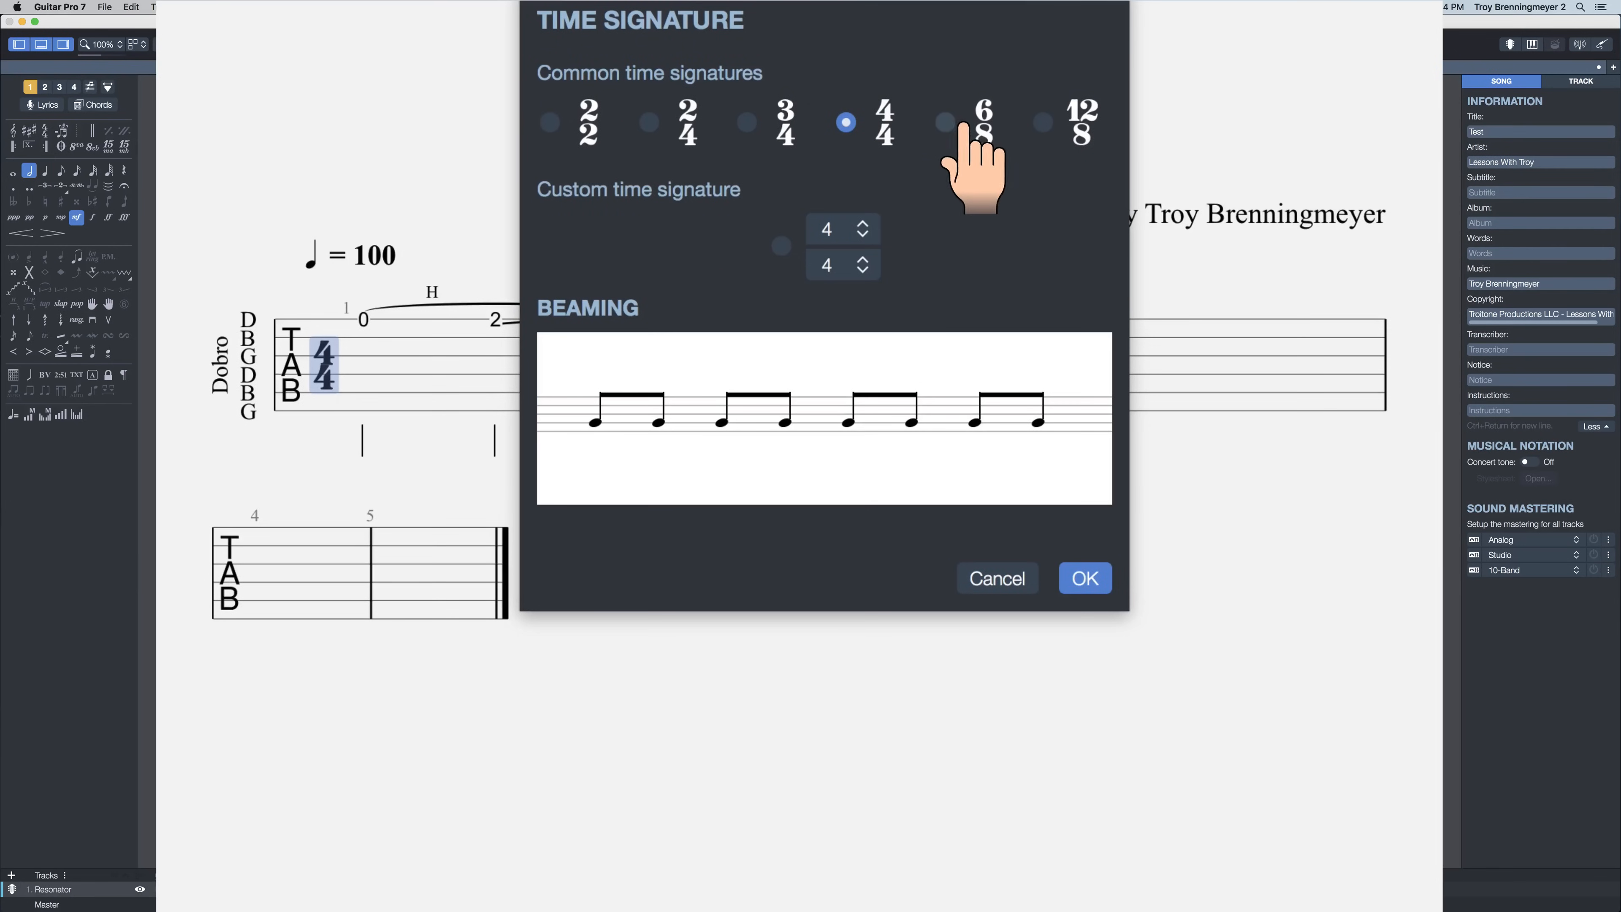
click(945, 122)
click(1043, 122)
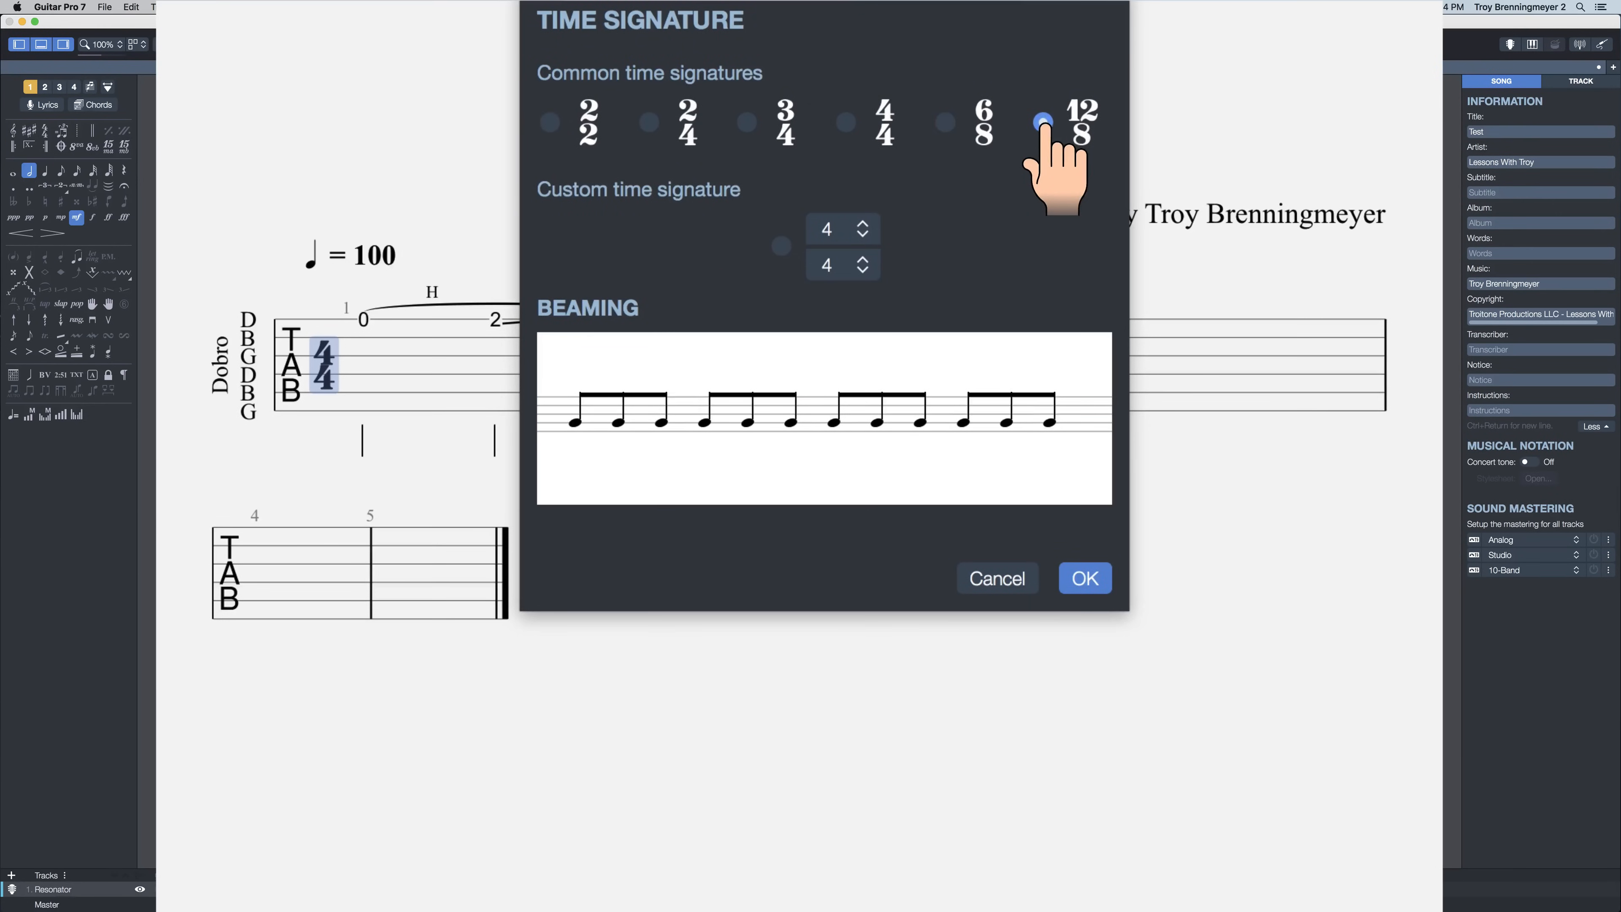
click(846, 122)
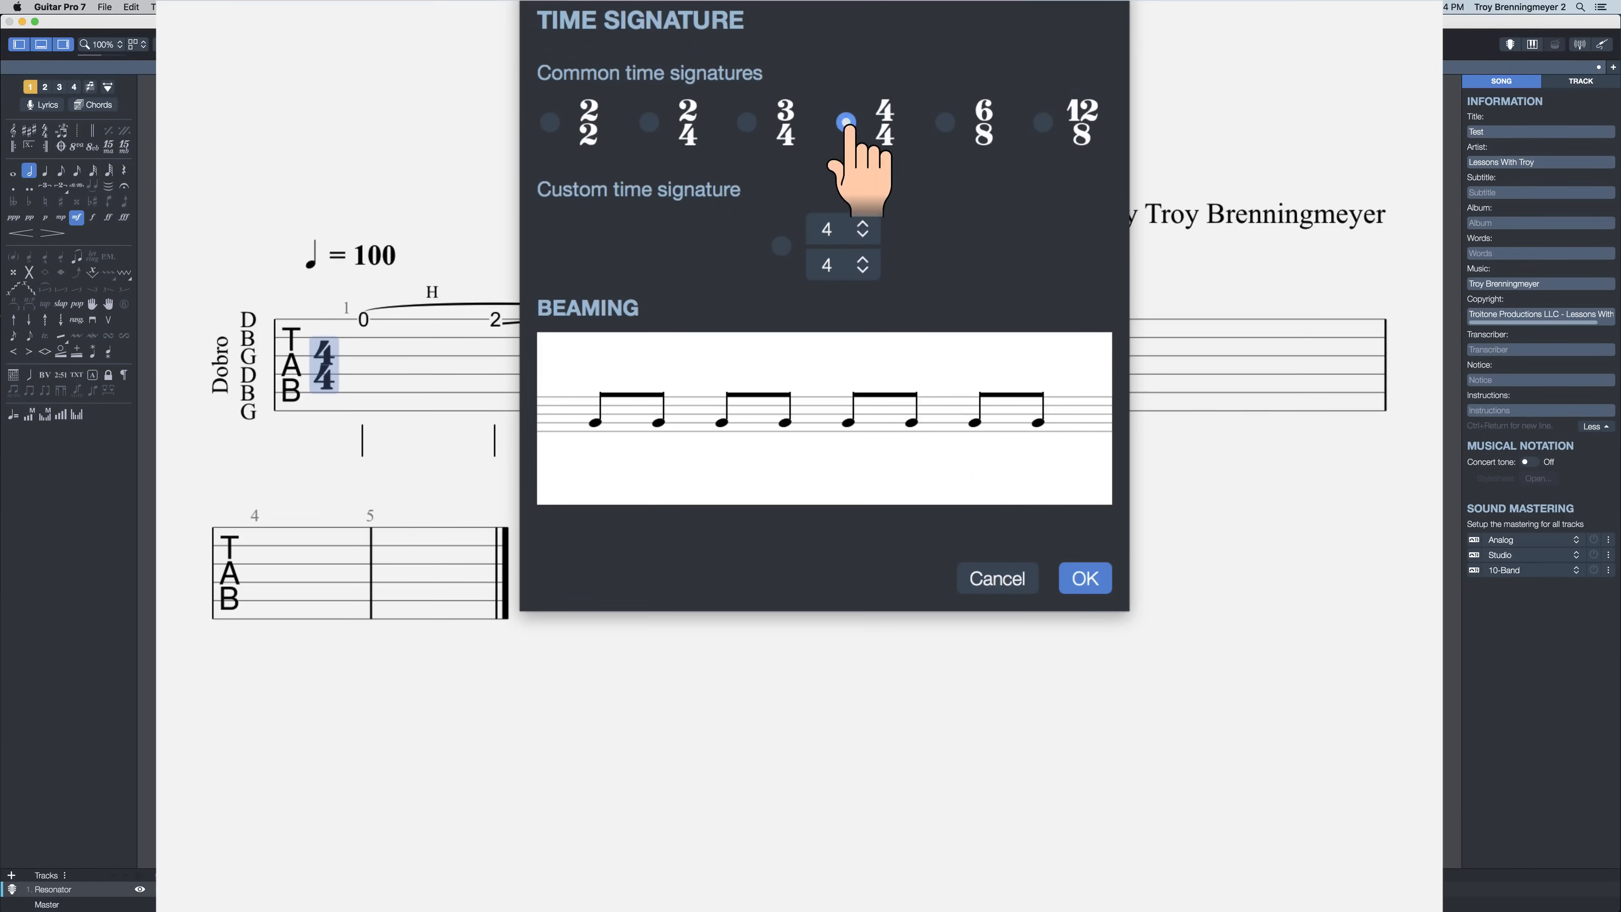
click(986, 573)
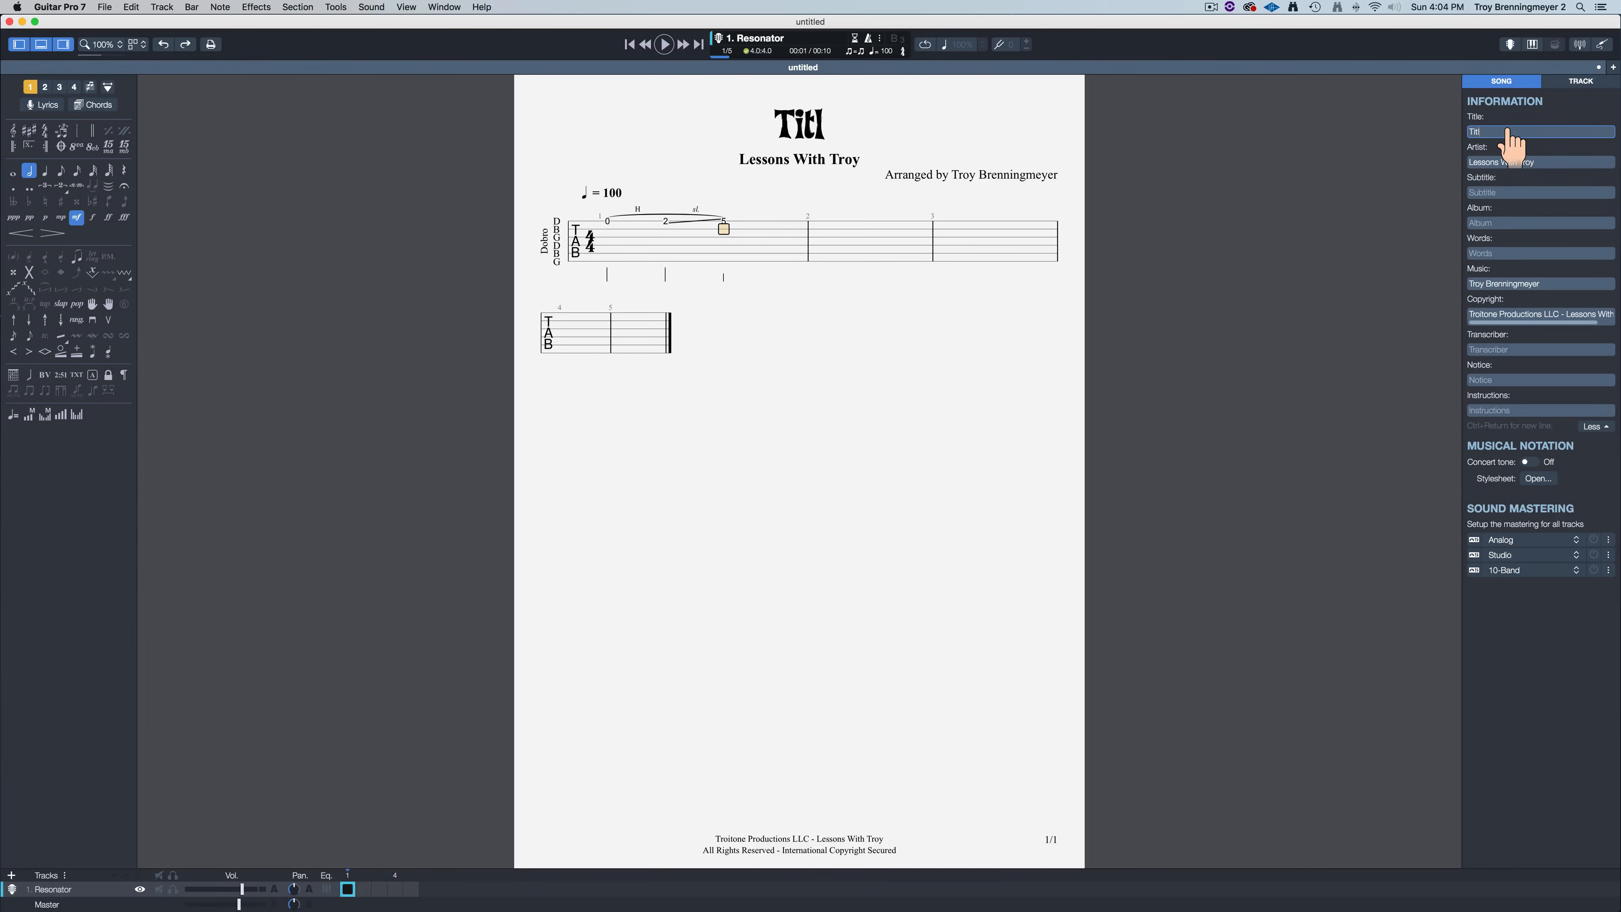
Step: Change the song title to "Title Test", and collapse and re-expand the additional information fields
text(Test)
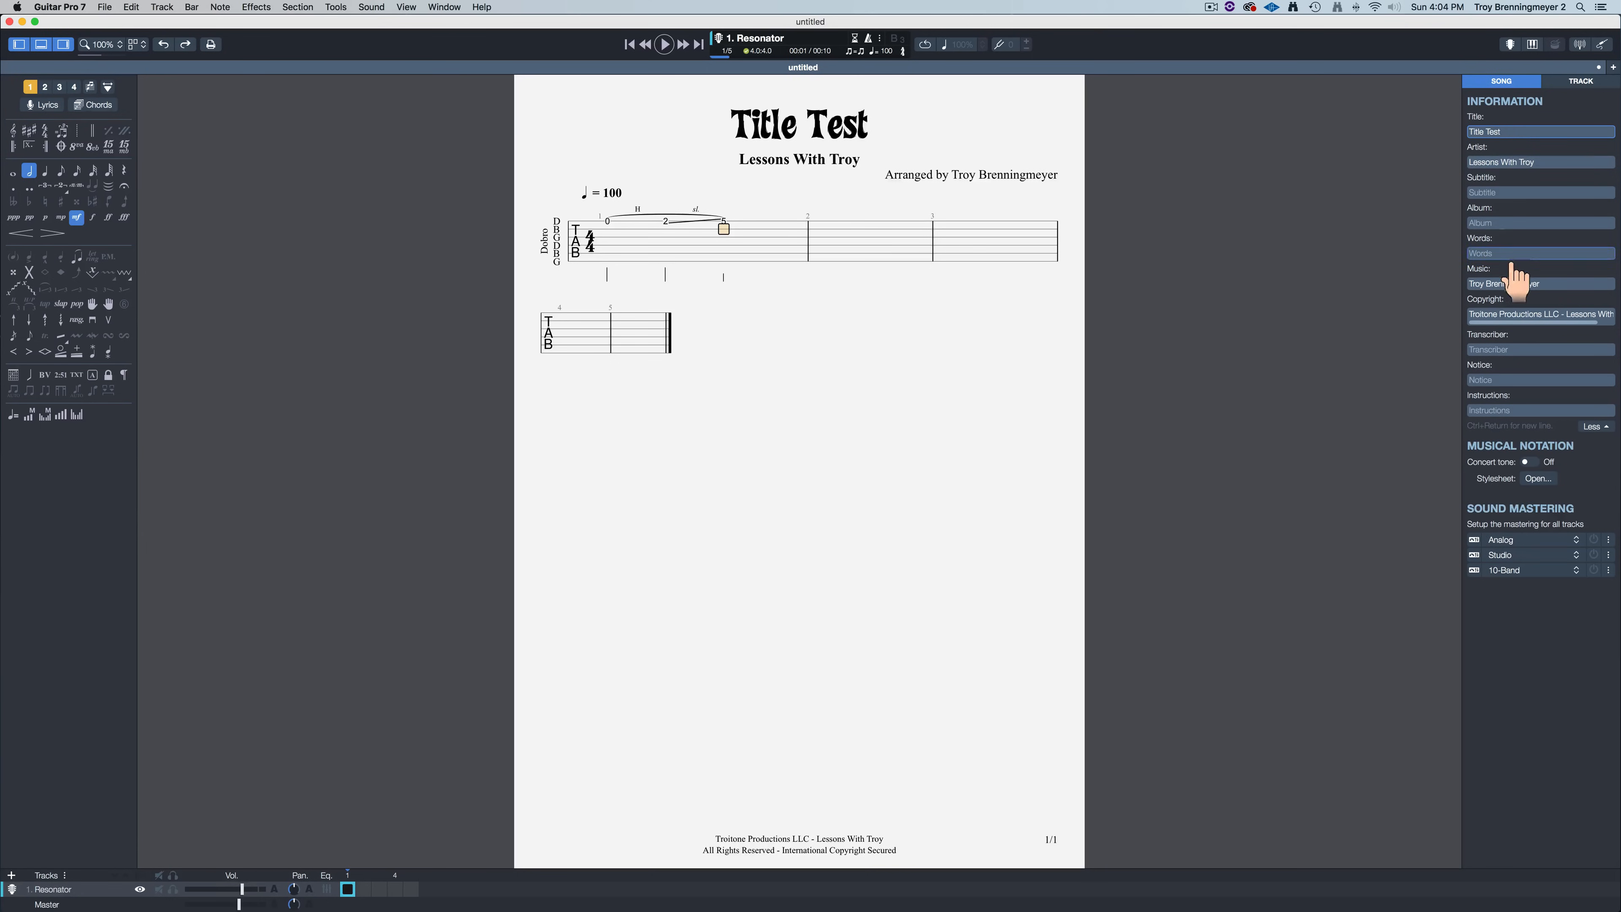
click(1600, 427)
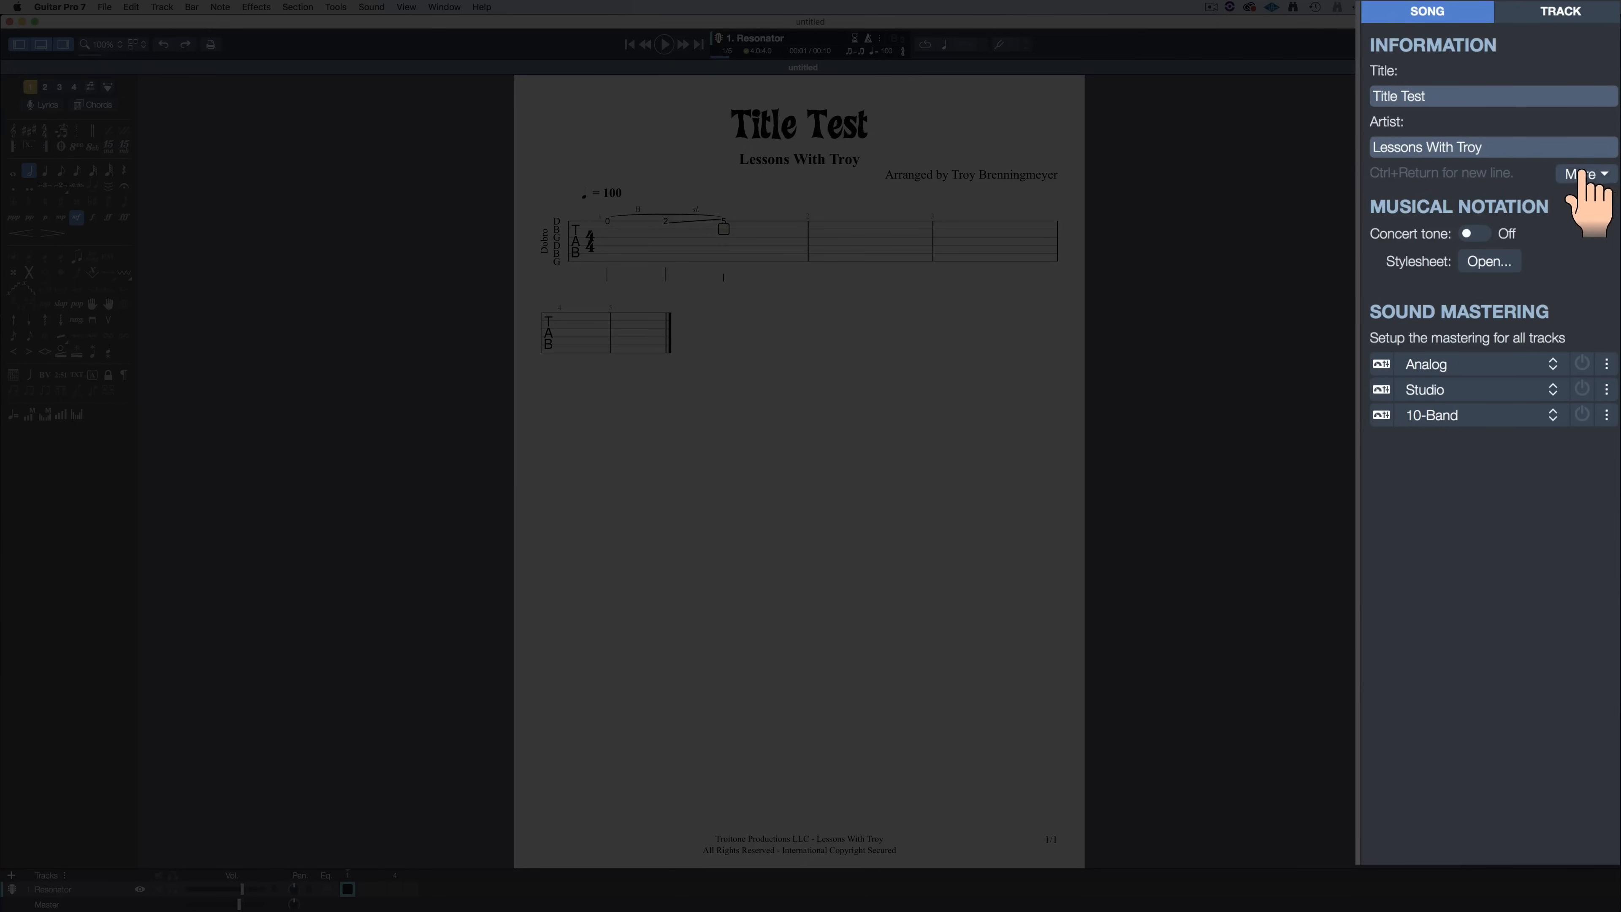
click(1589, 174)
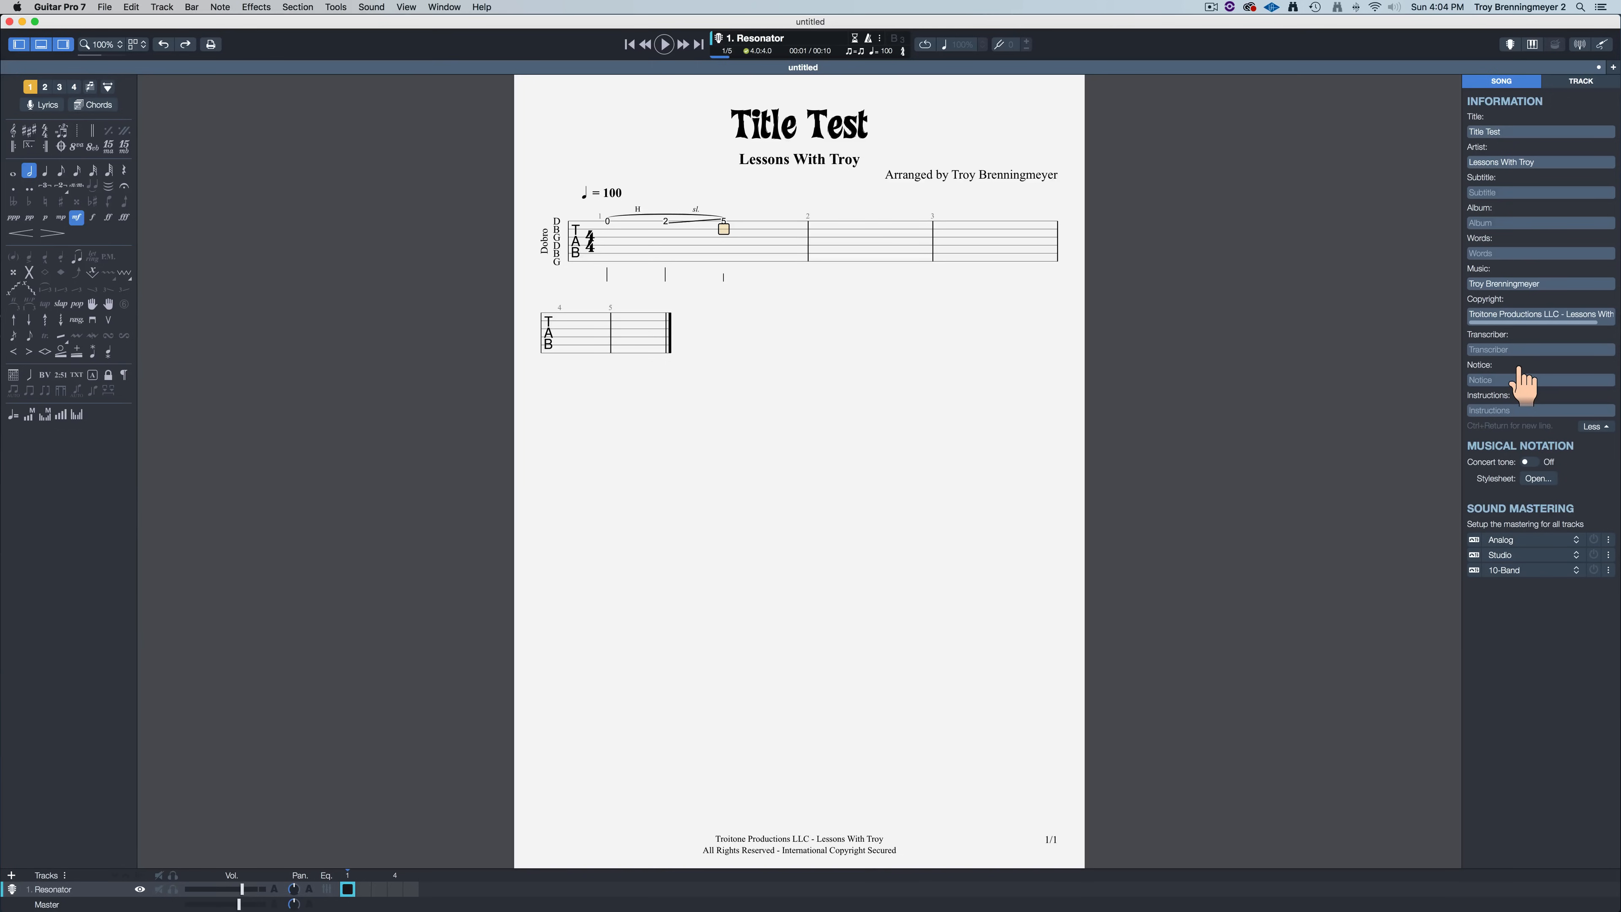
Step: Examine the stylesheet's system and stave options and its first-page header and footer settings
click(1538, 479)
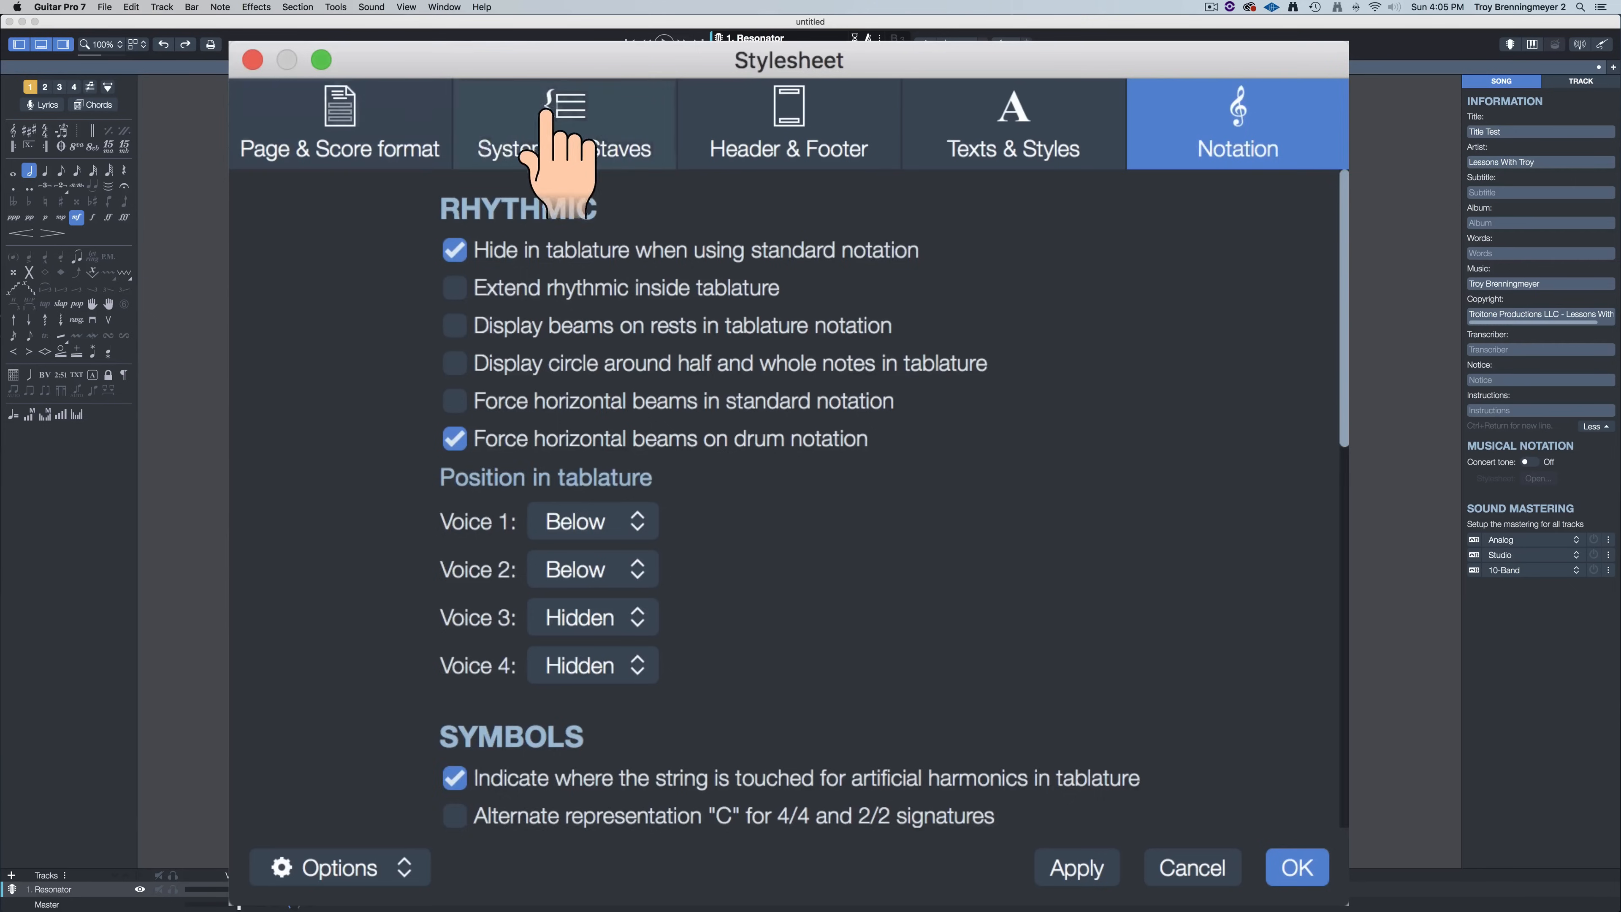
click(705, 342)
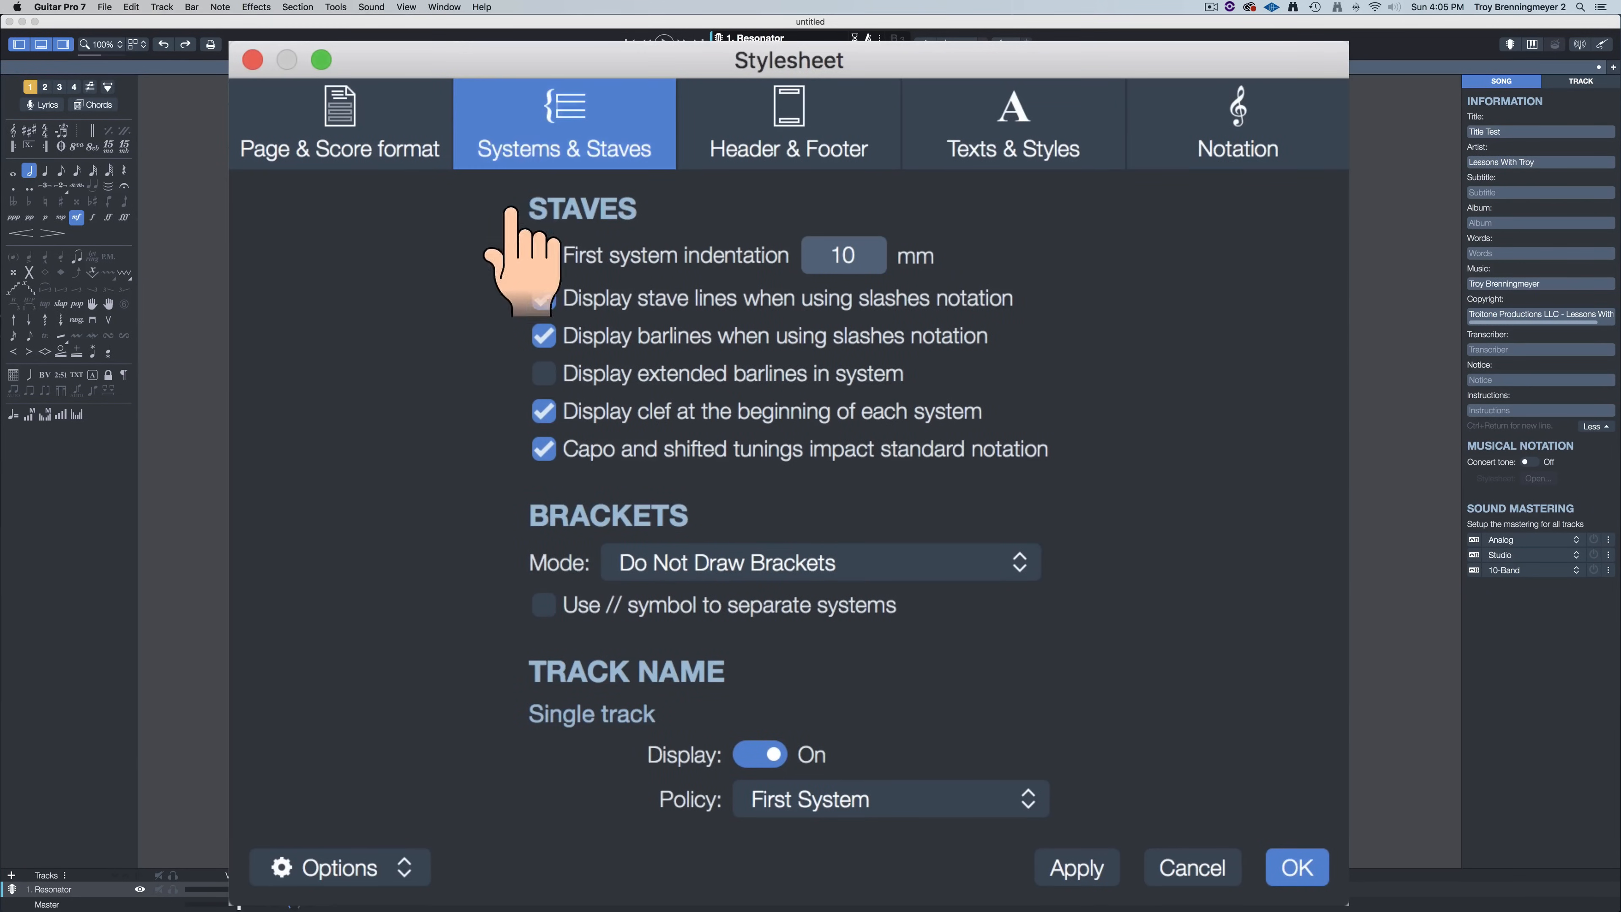
scroll(496, 591, down, 5)
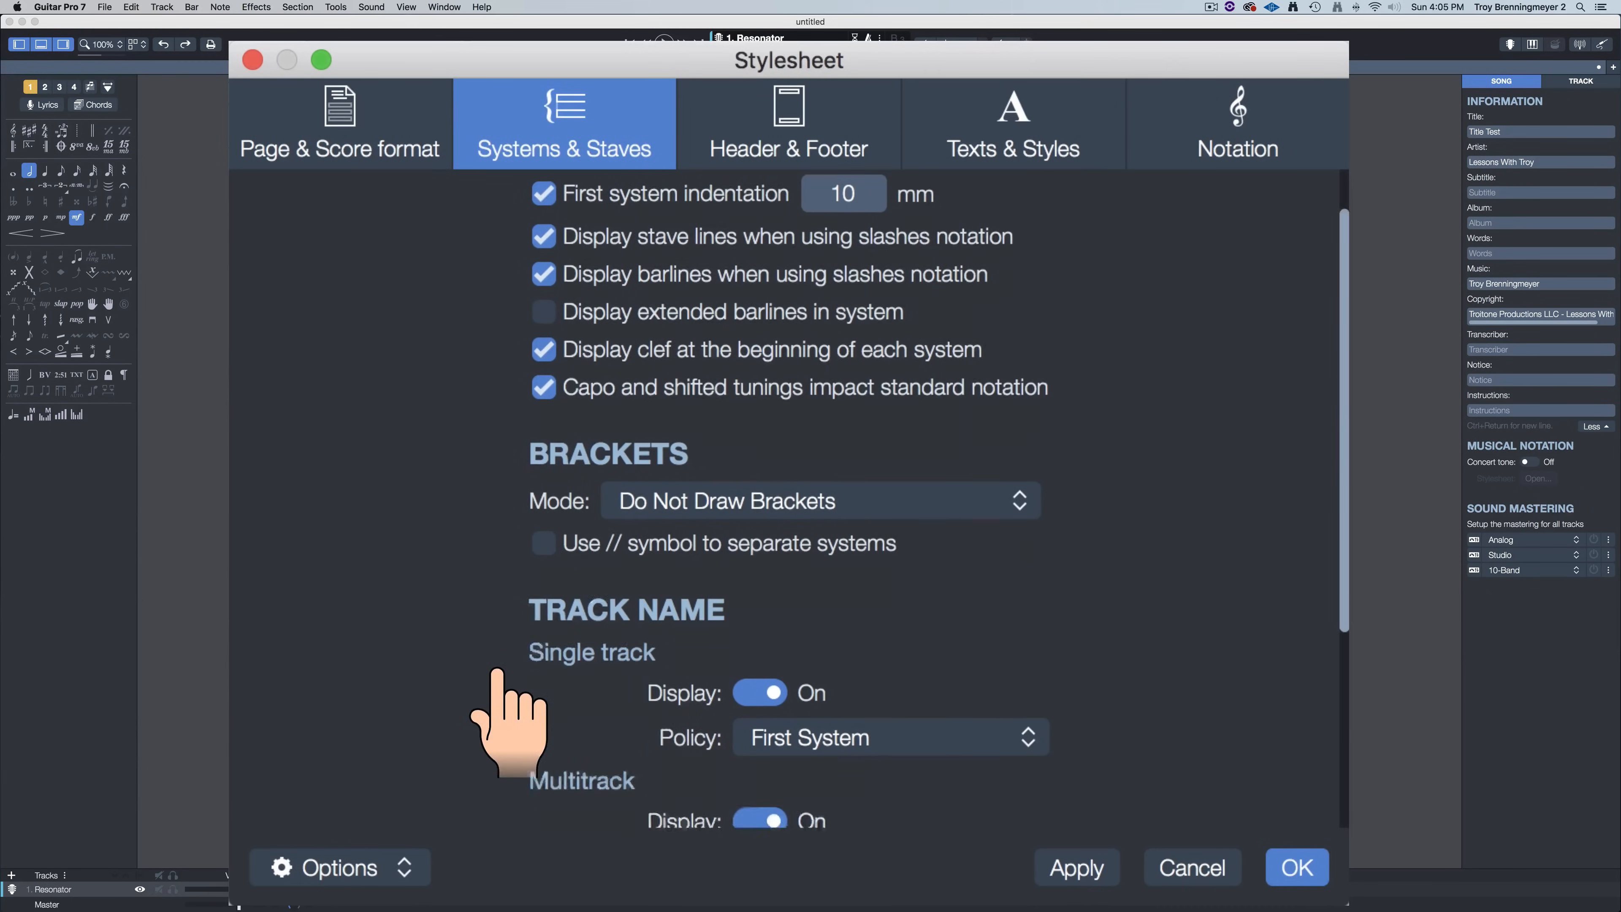
scroll(496, 670, up, 5)
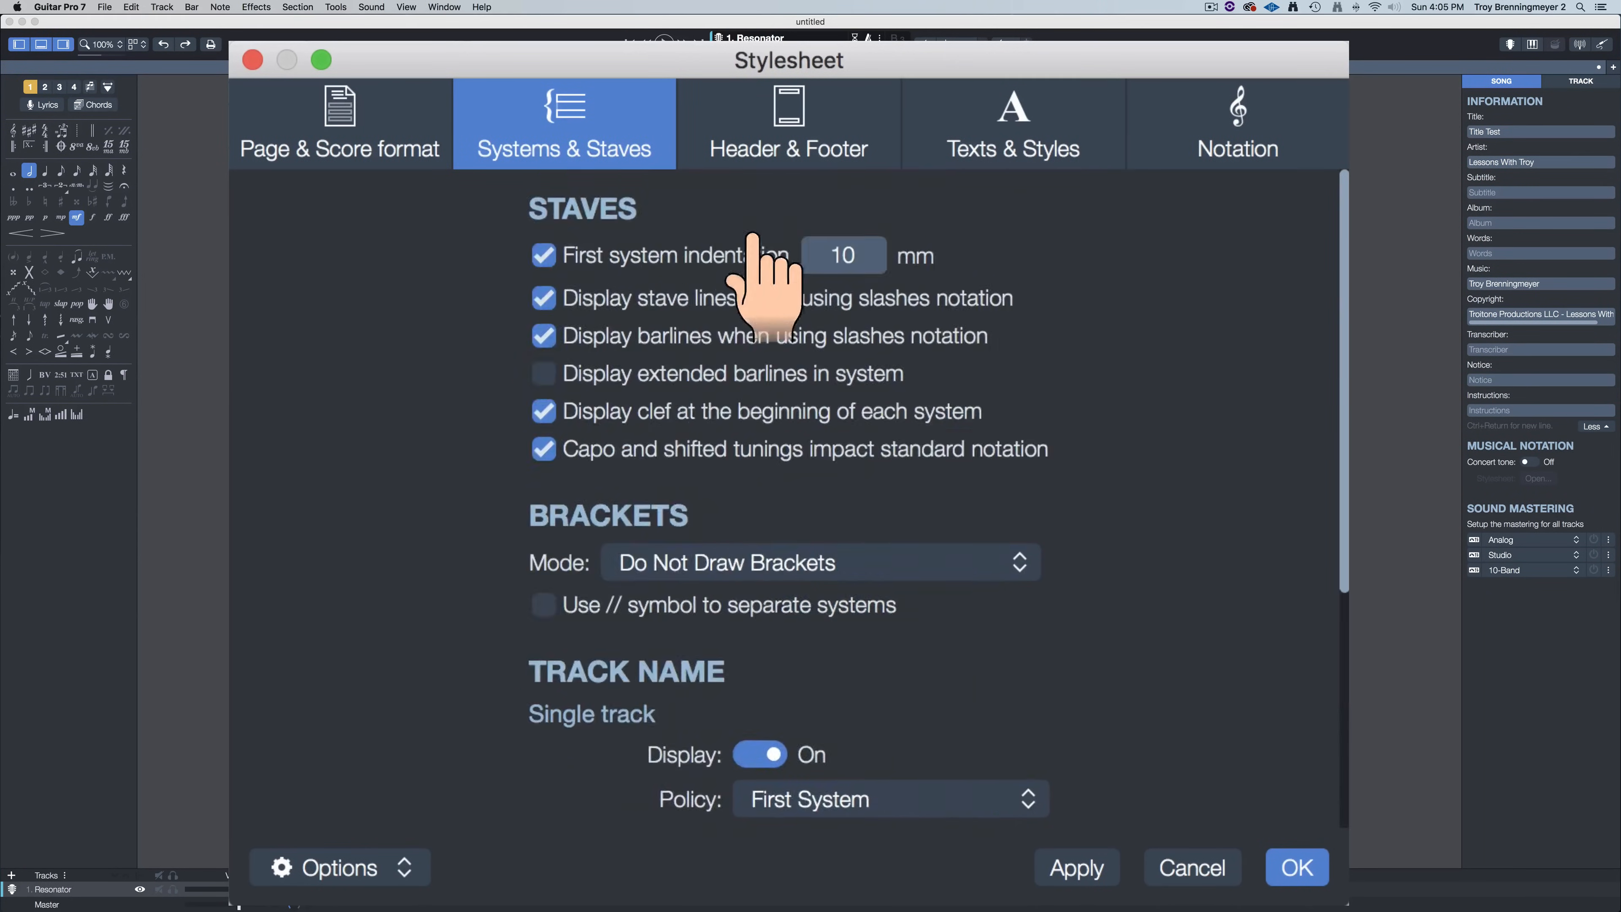
click(779, 106)
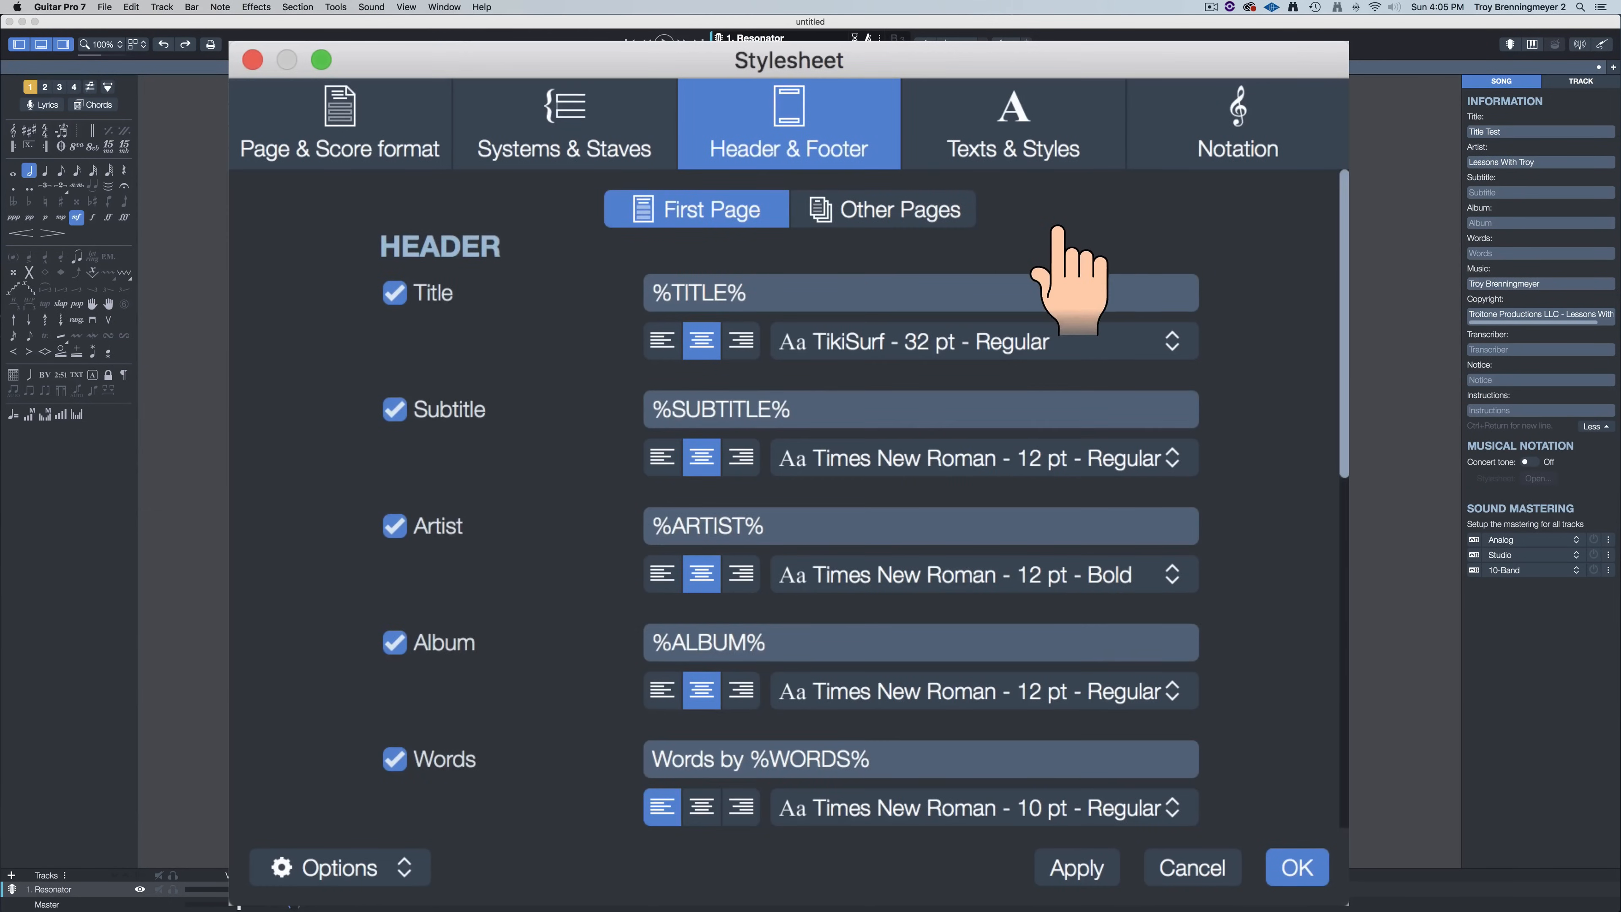
scroll(1072, 562, down, 10)
scroll(1063, 275, down, 3)
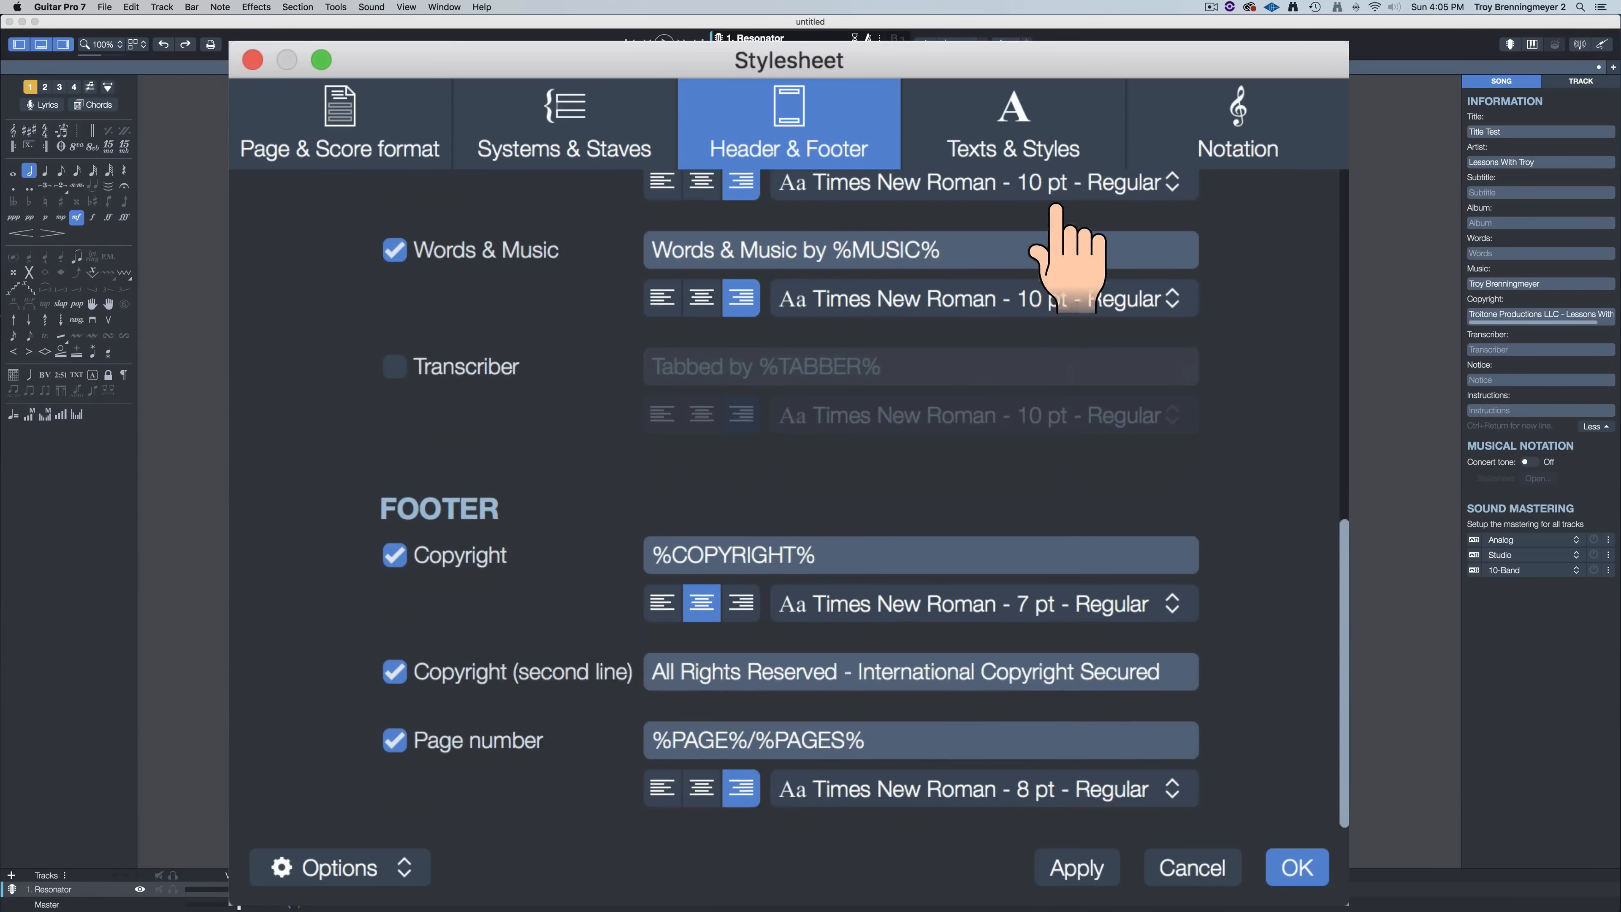
Step: Examine the stylesheet's text styles and its notation symbols and fingering options, and close it without applying changes
click(1028, 143)
scroll(1085, 274, down, 5)
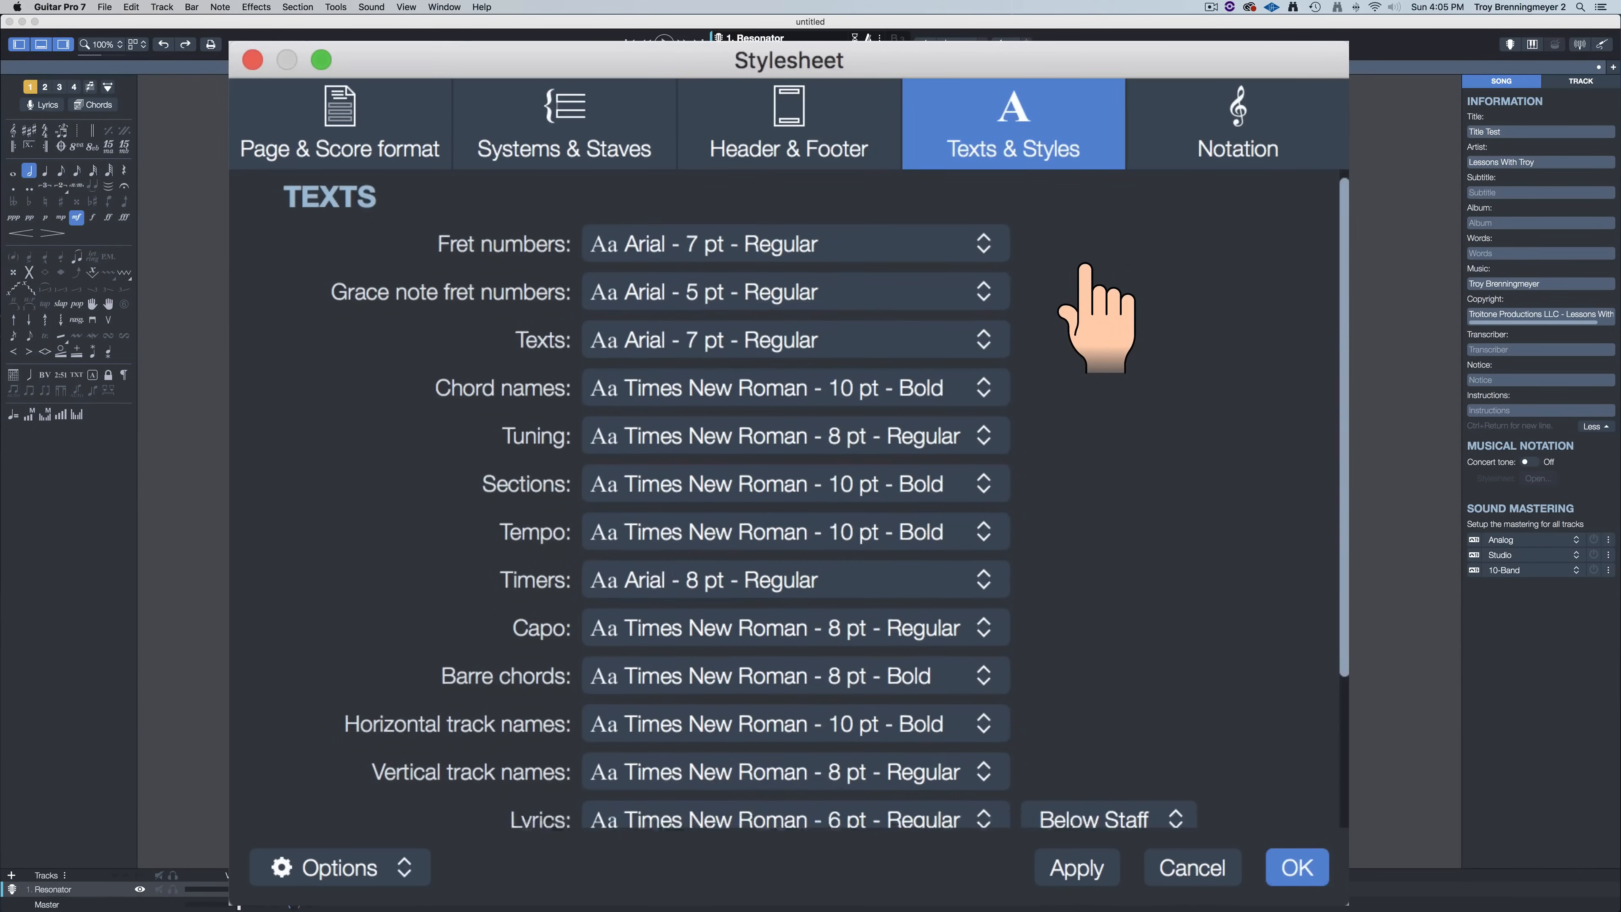
scroll(1085, 274, up, 5)
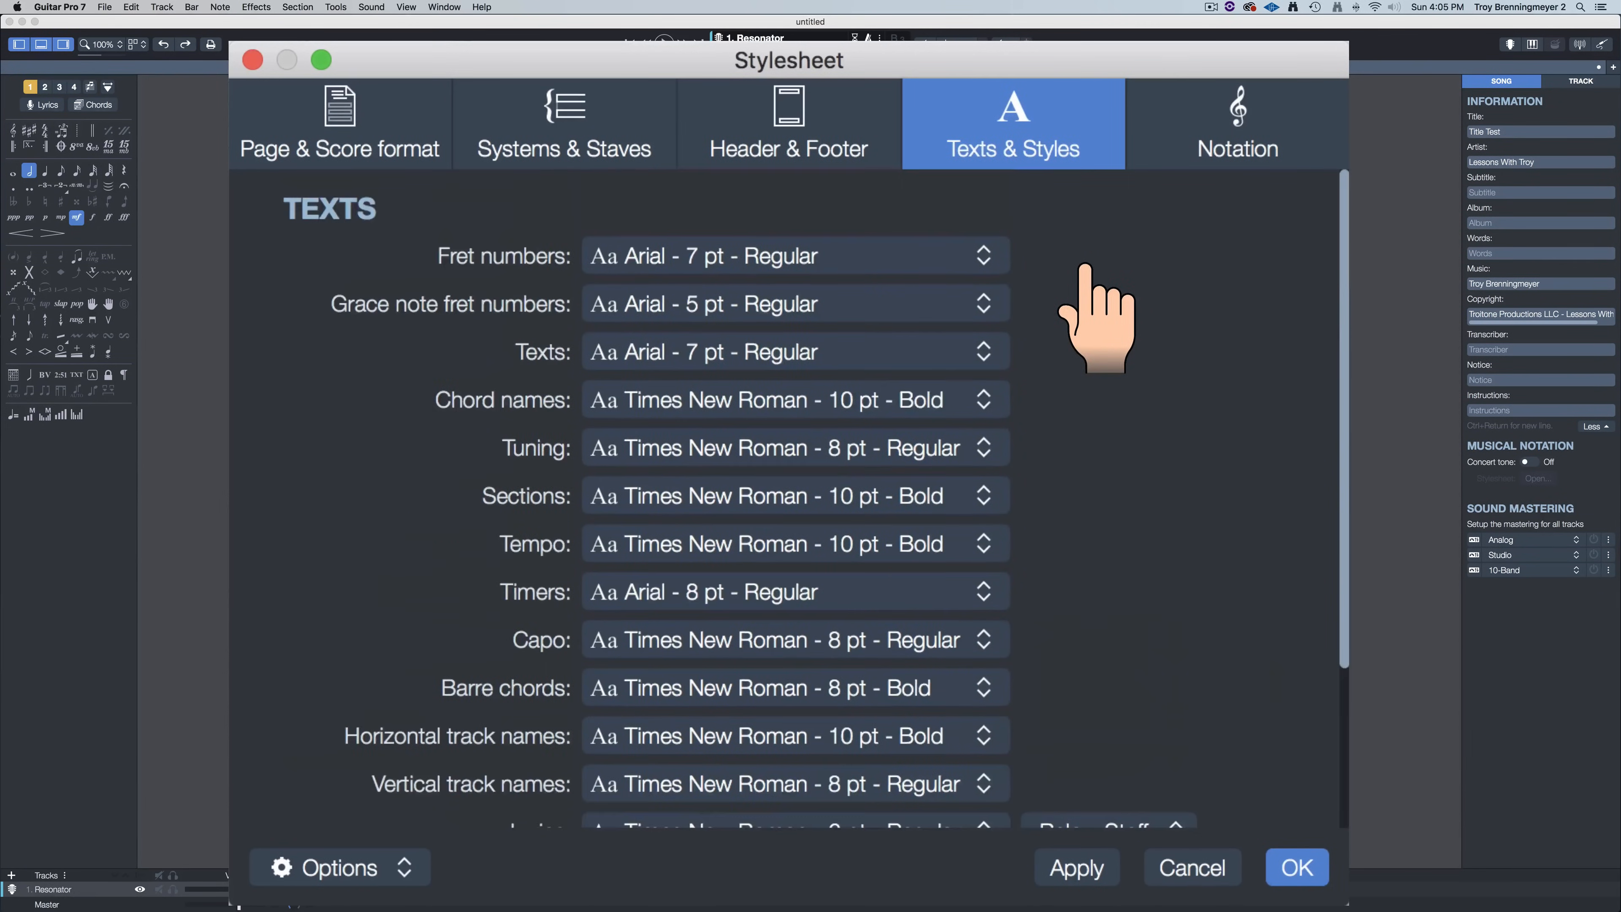
click(1203, 145)
scroll(1082, 354, down, 10)
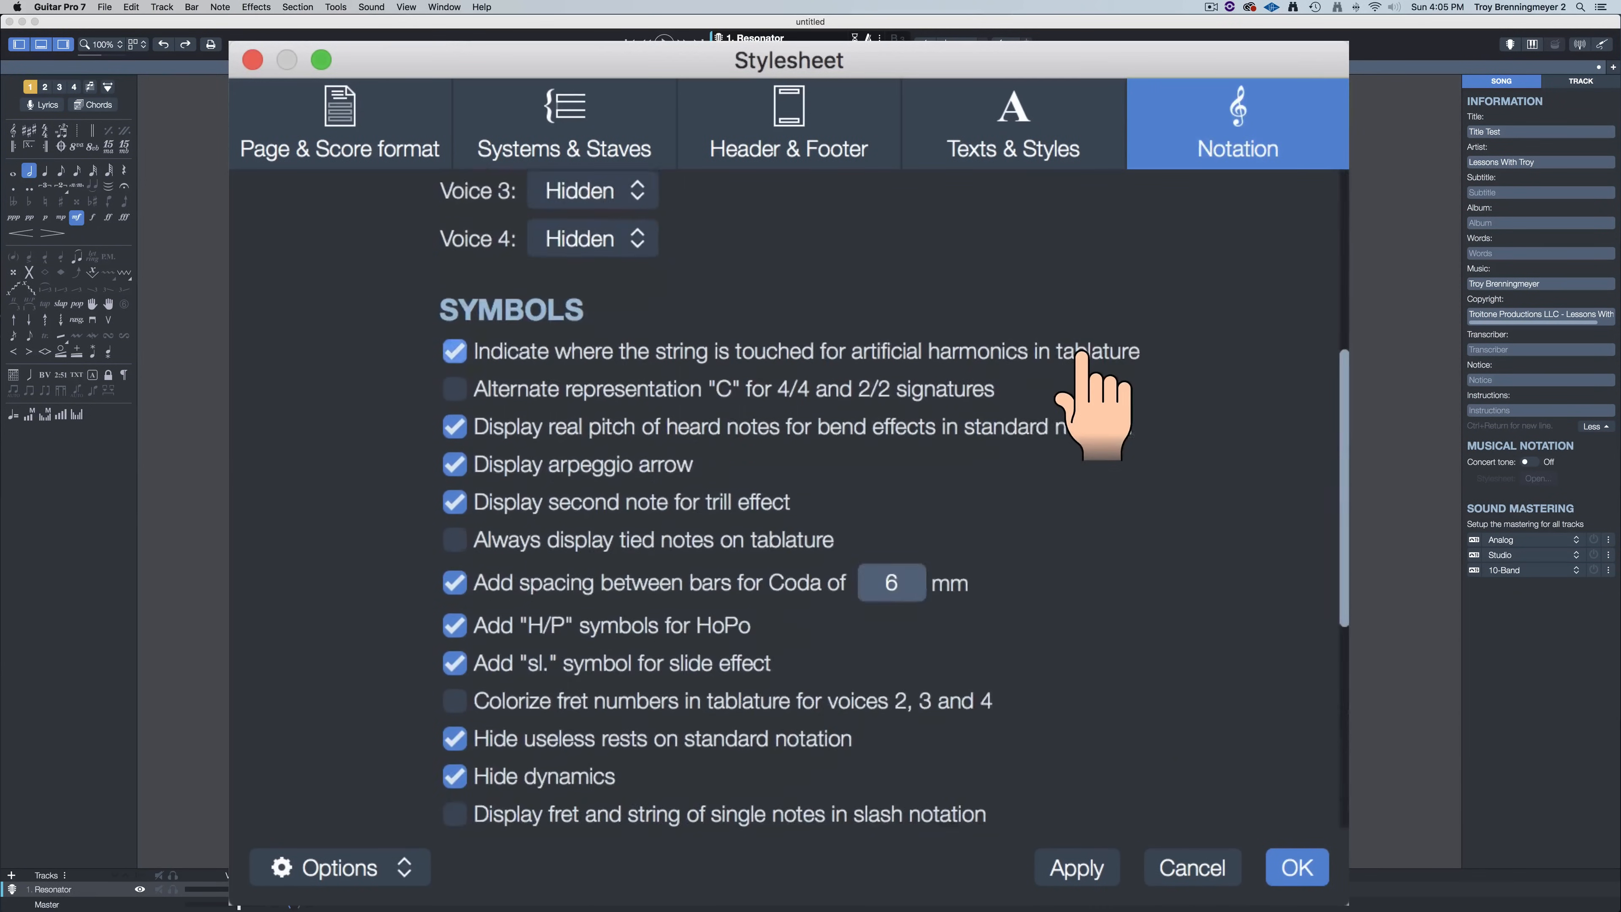
scroll(1093, 406, down, 1)
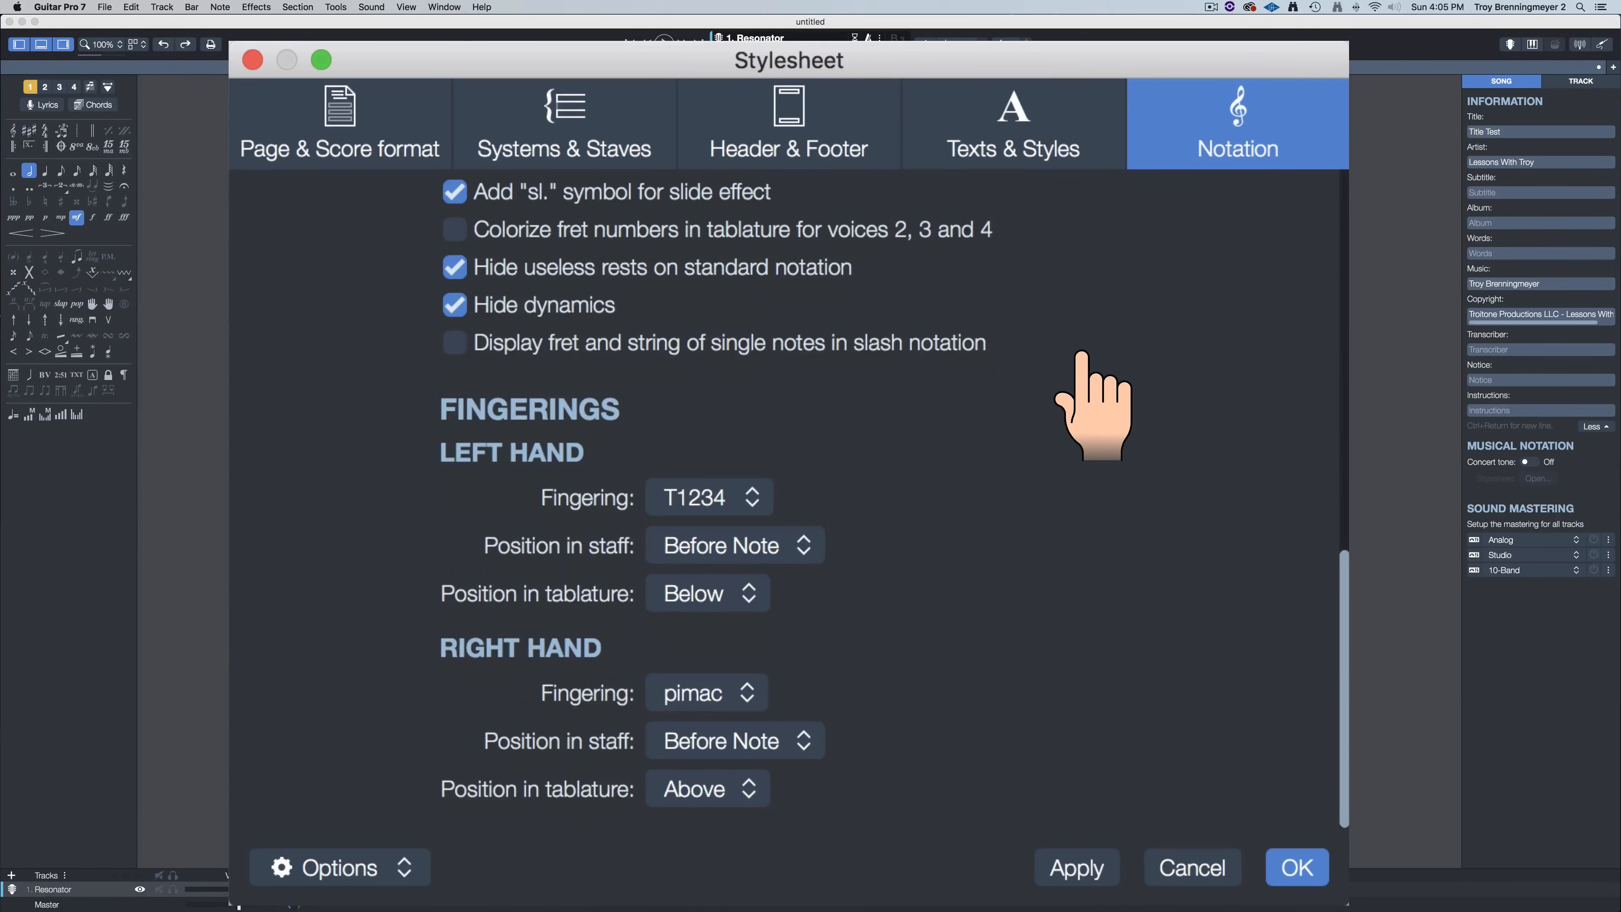
click(1180, 869)
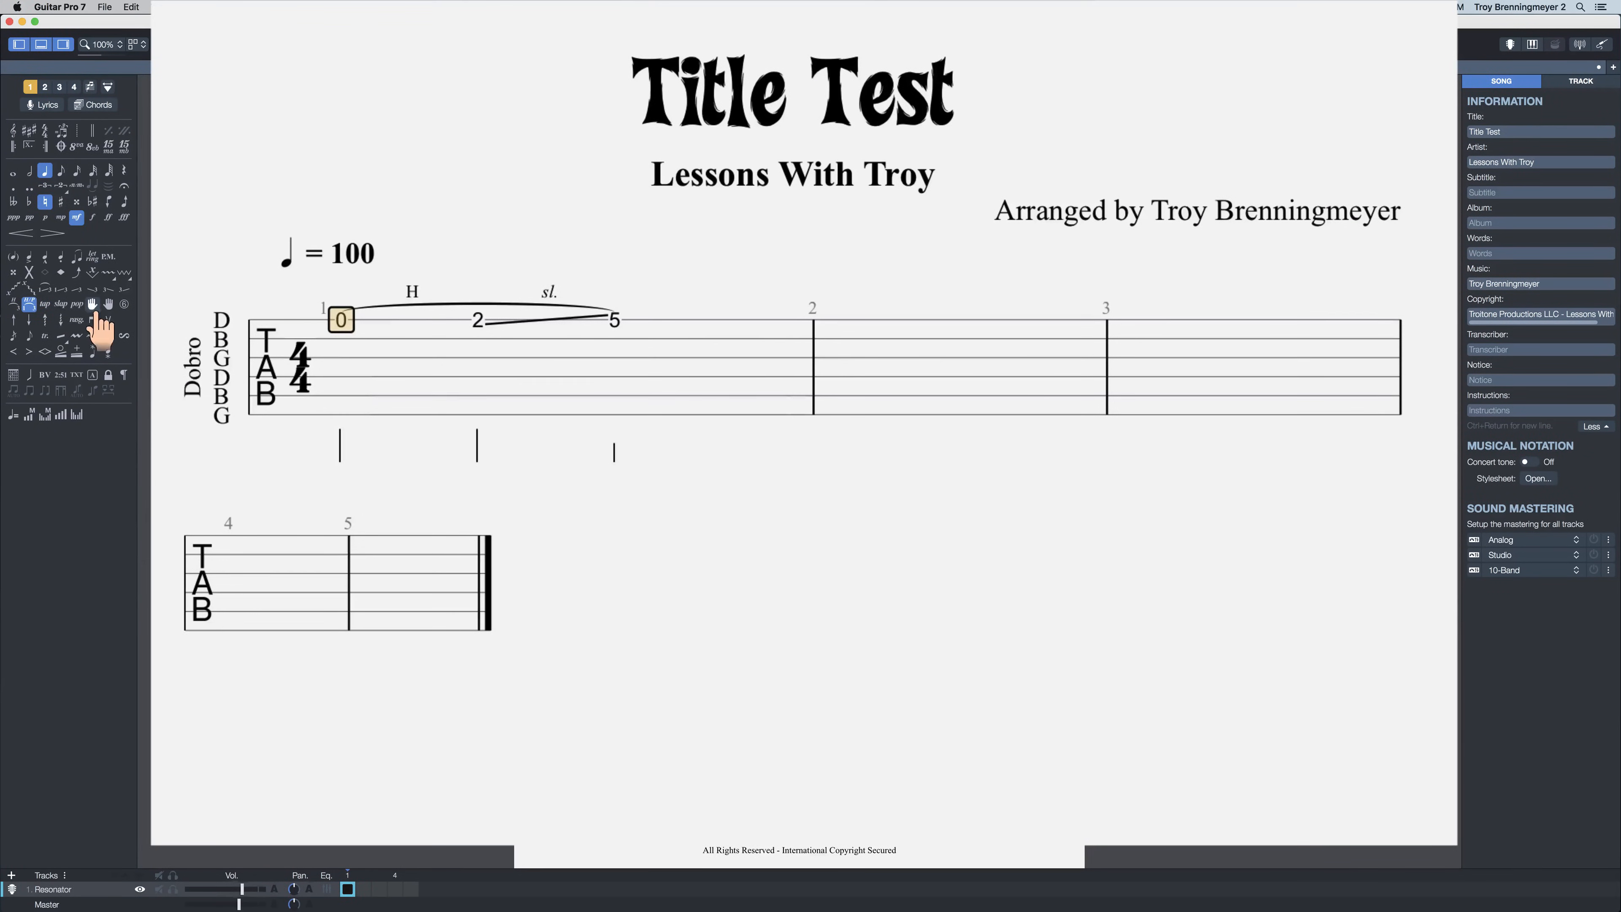
Step: Open the right-hand fingering options for the first note and move their window beside the notes in the staff
click(478, 319)
click(340, 320)
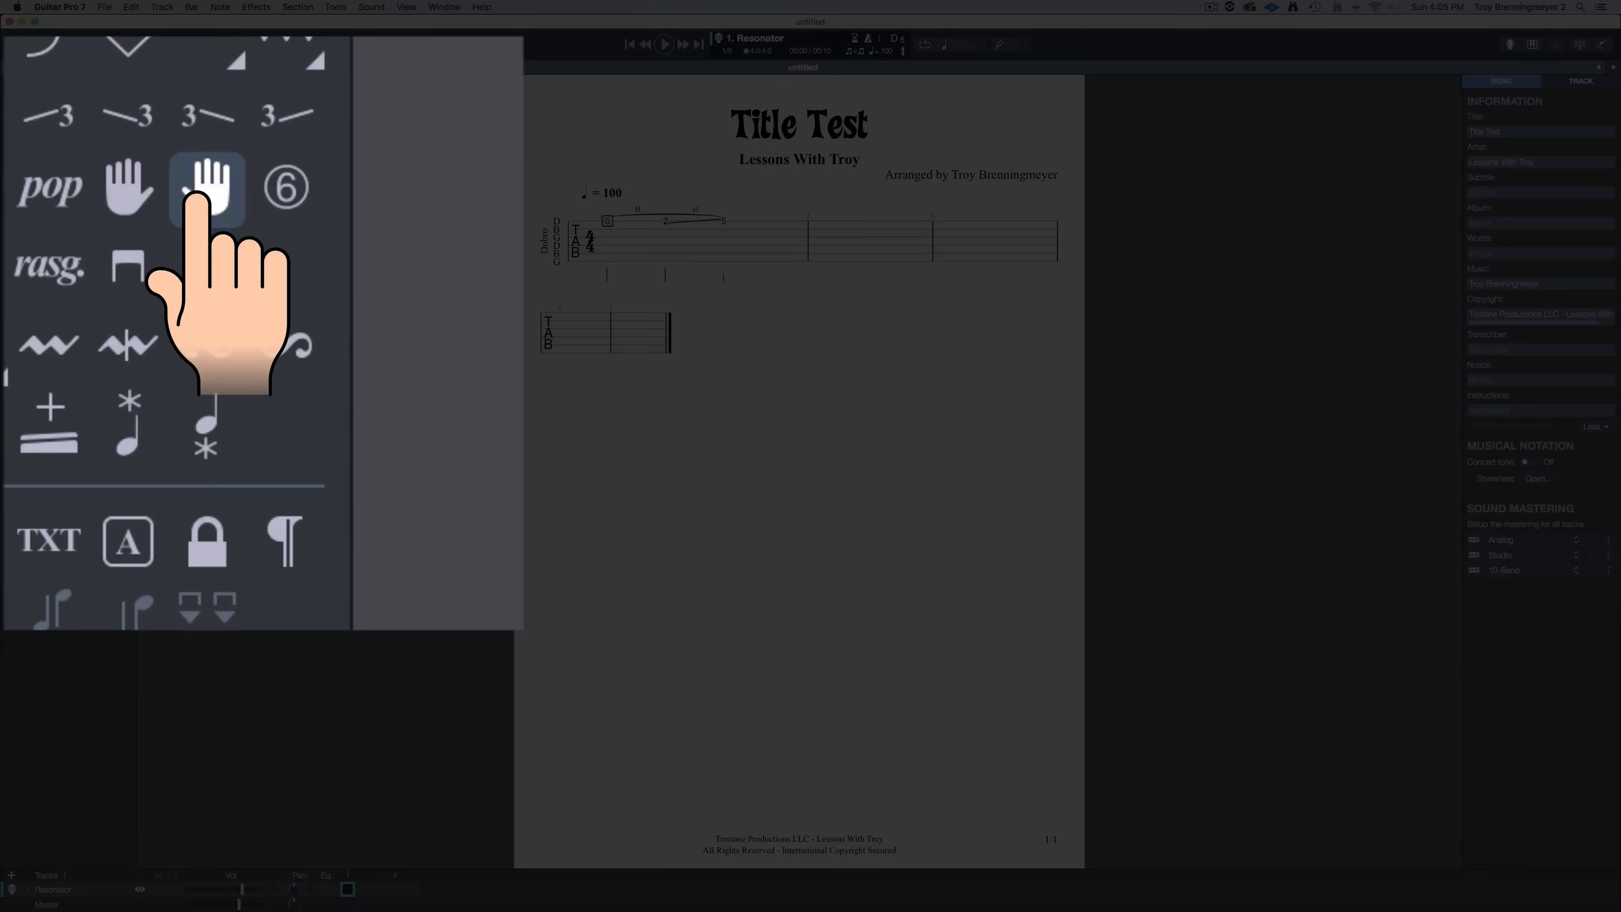
click(108, 304)
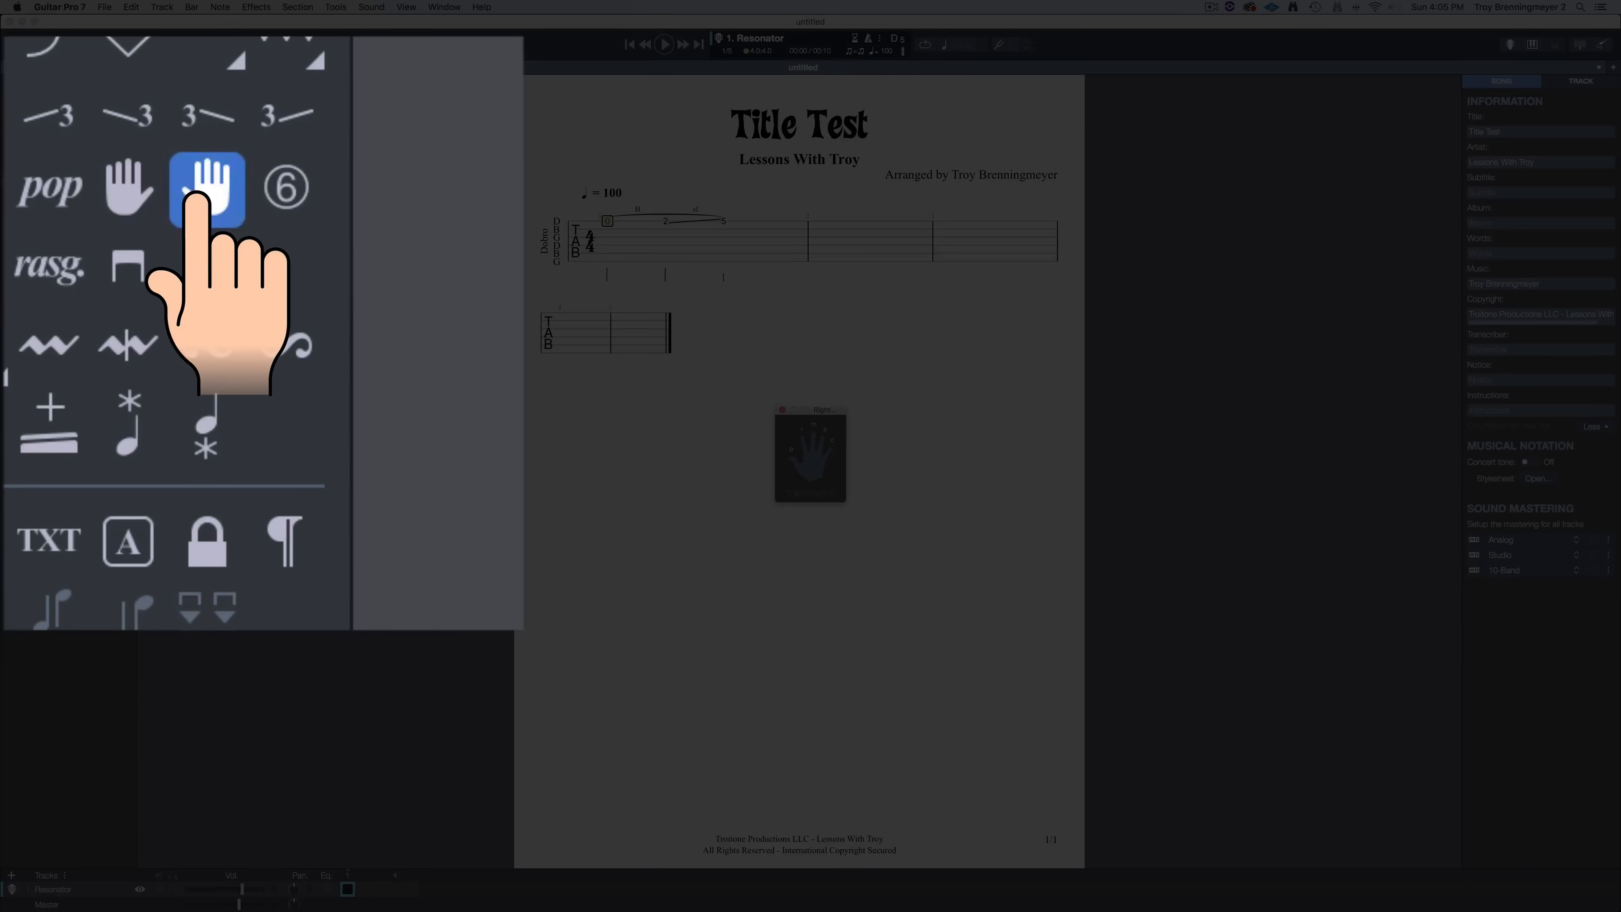
drag(828, 414, 802, 202)
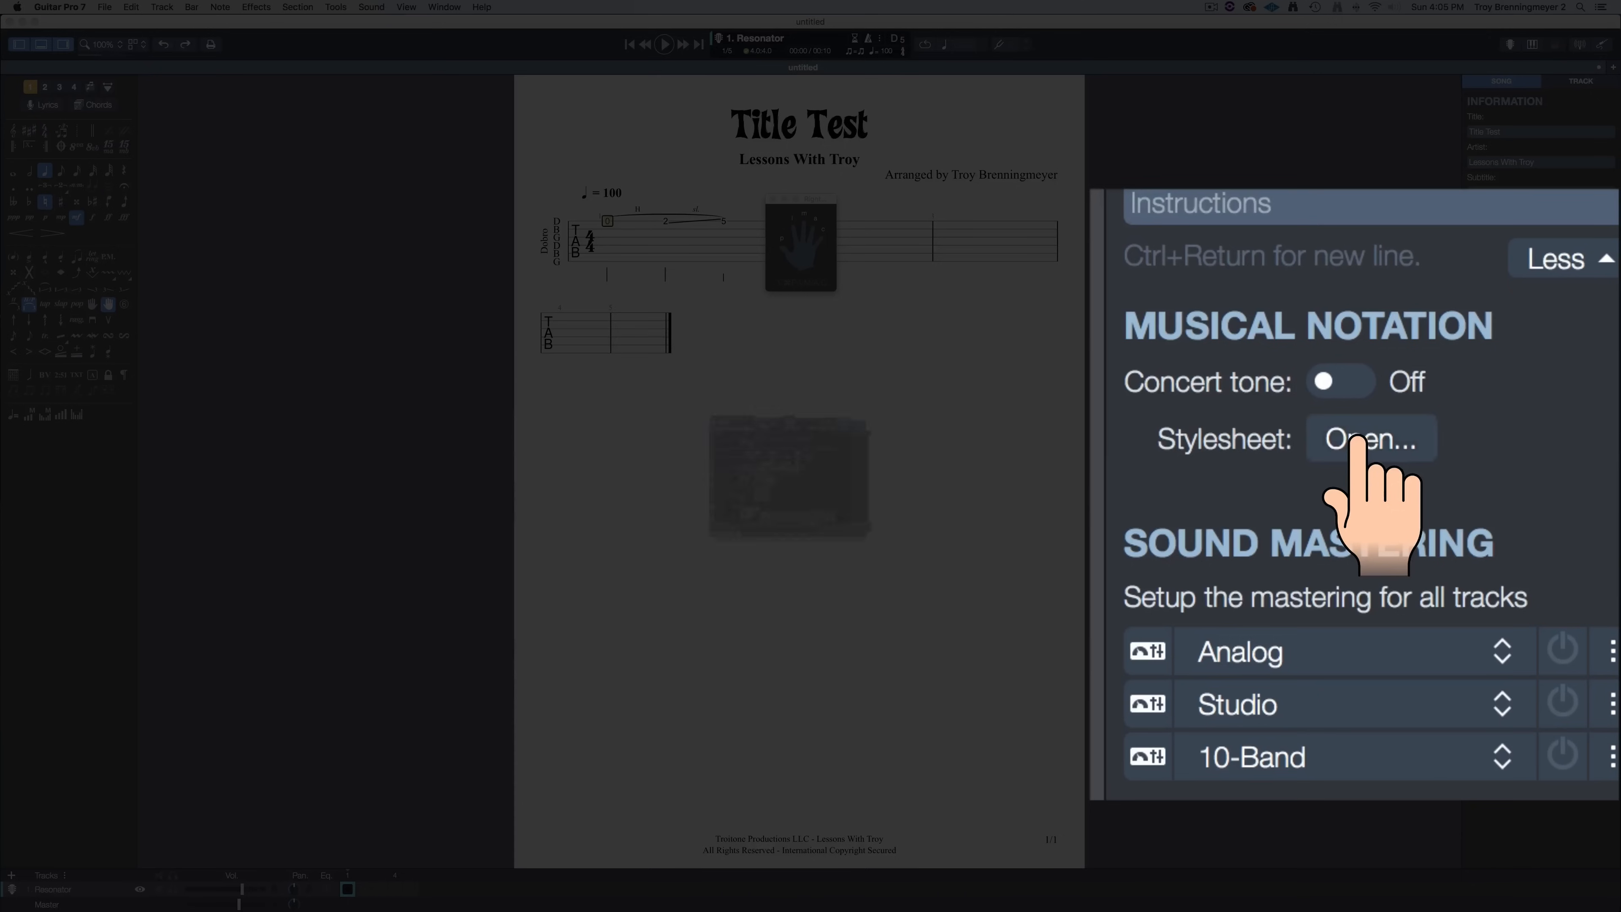
Step: Set the right-hand fingering notation to timao in the stylesheet's notation settings
click(1537, 479)
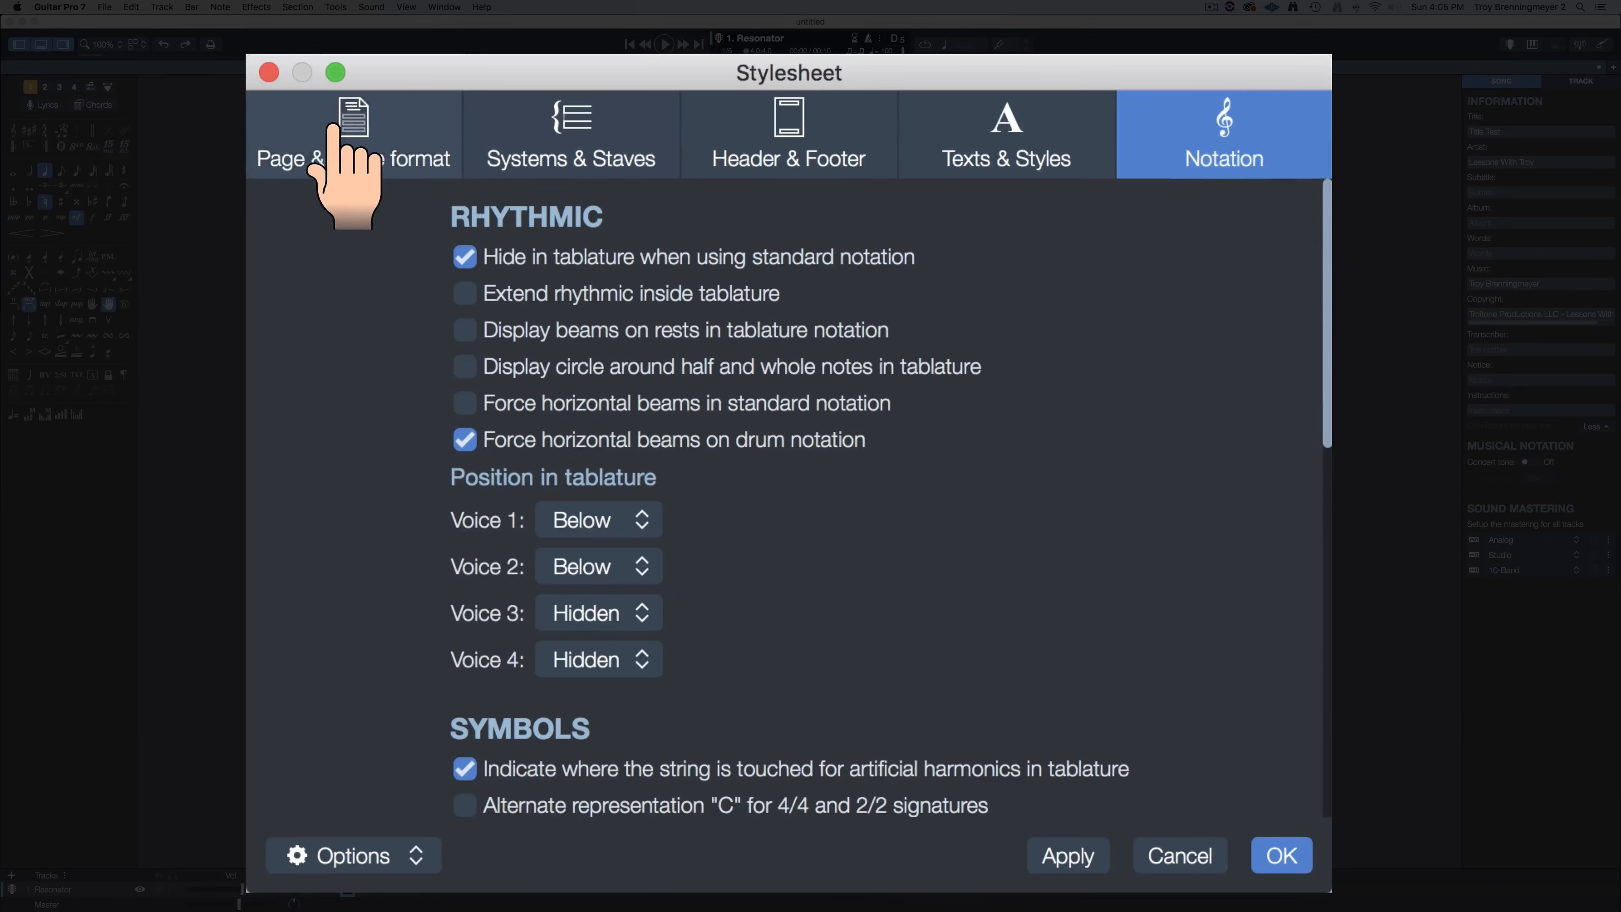
click(623, 345)
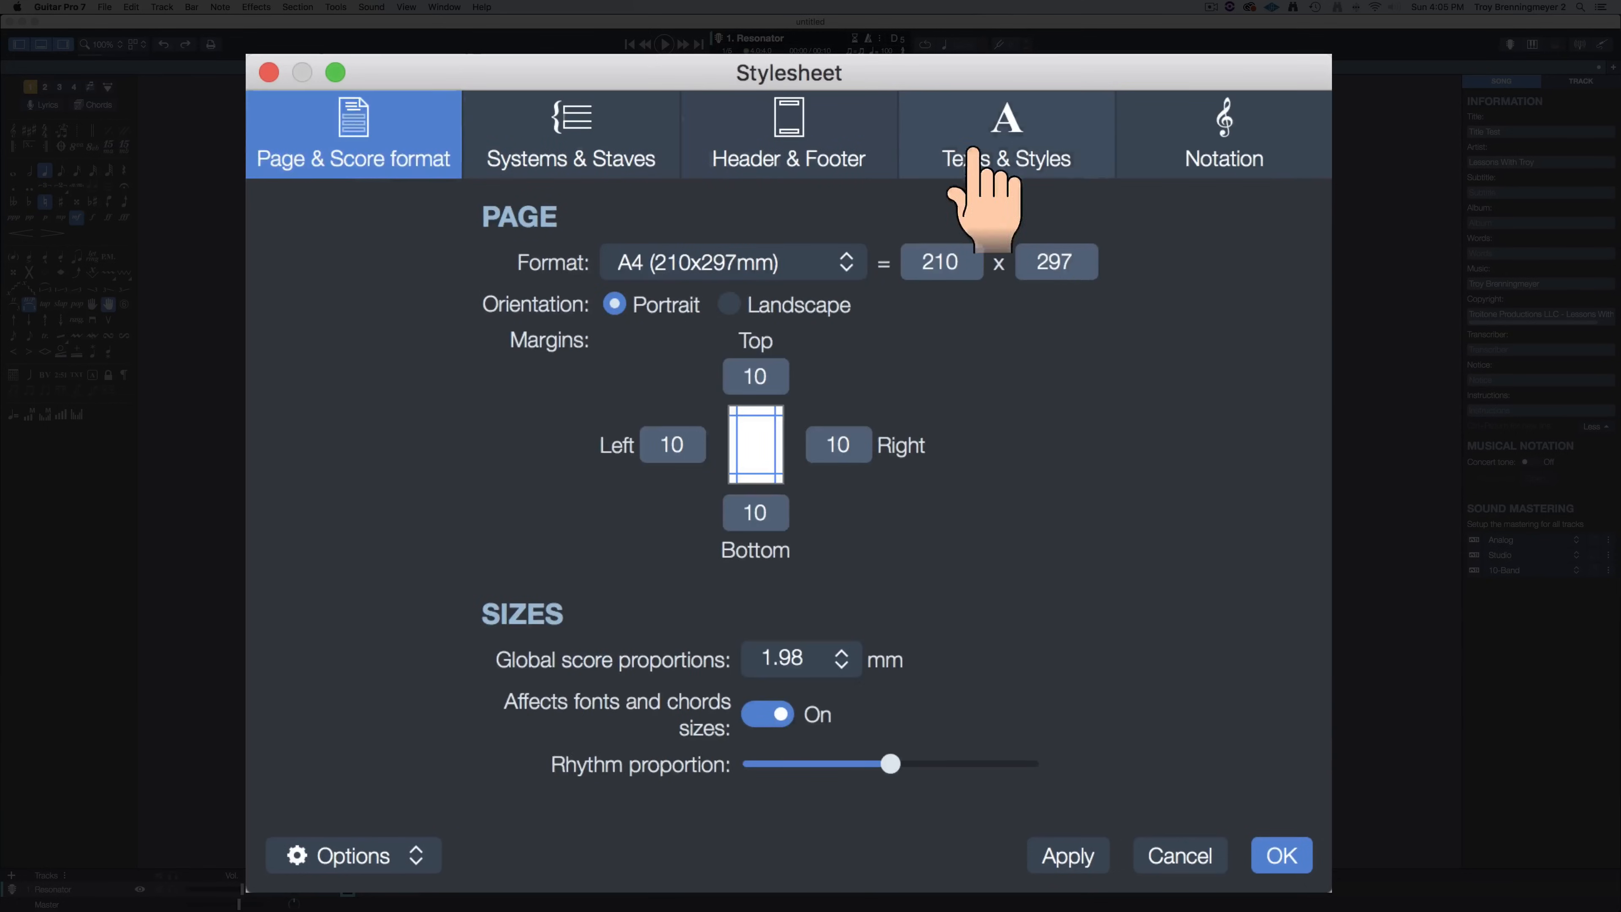
click(1209, 143)
scroll(953, 330, down, 15)
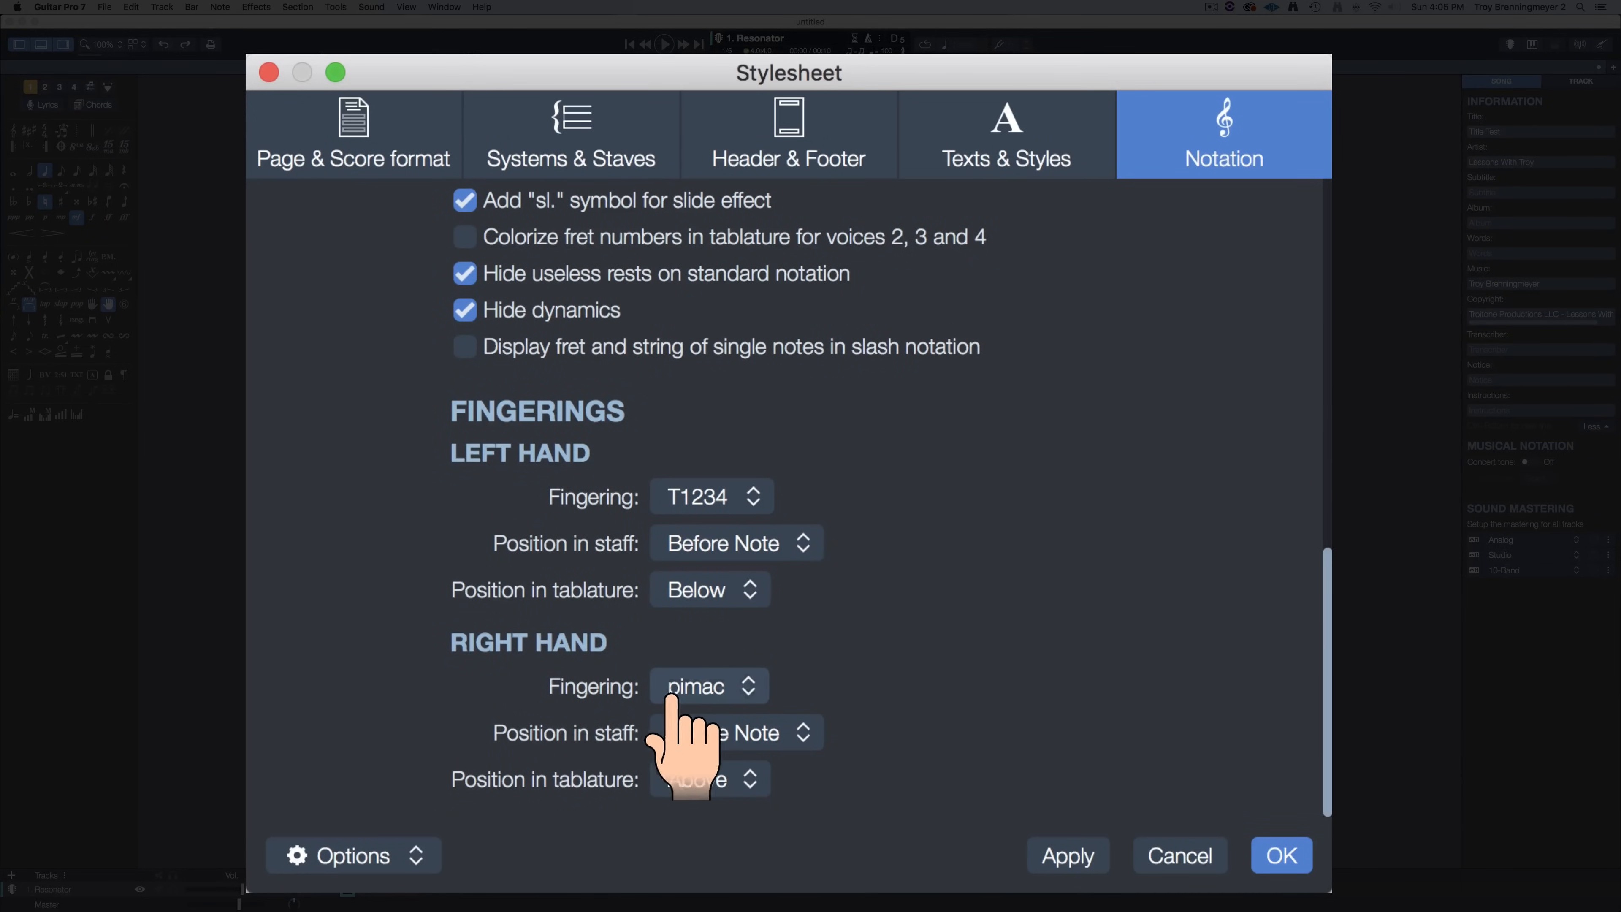
click(691, 690)
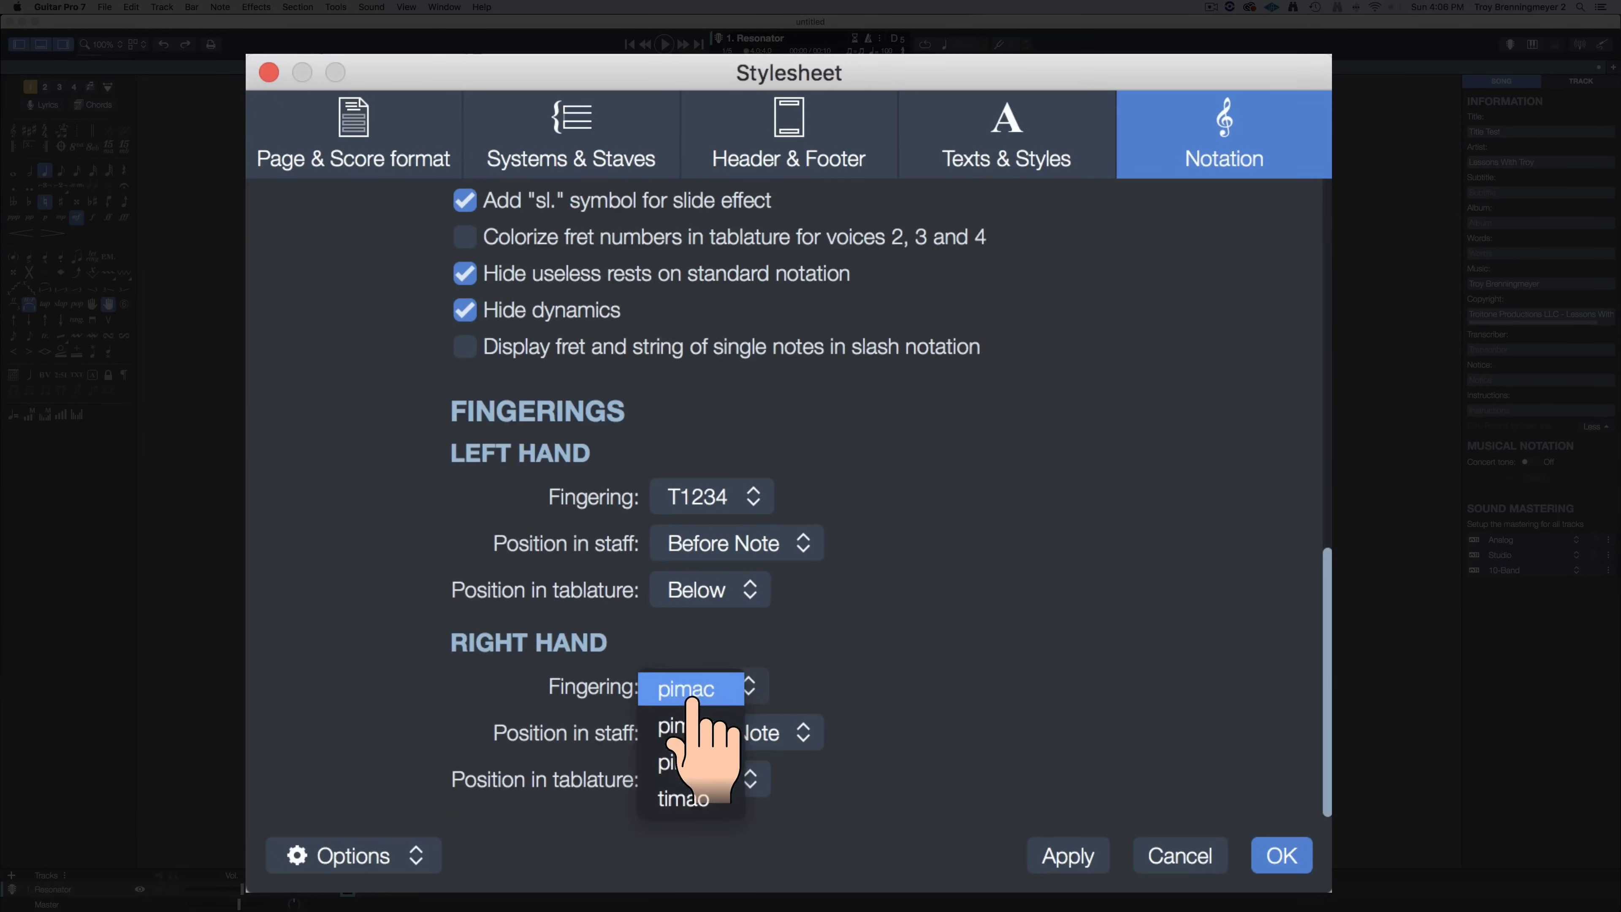
click(680, 799)
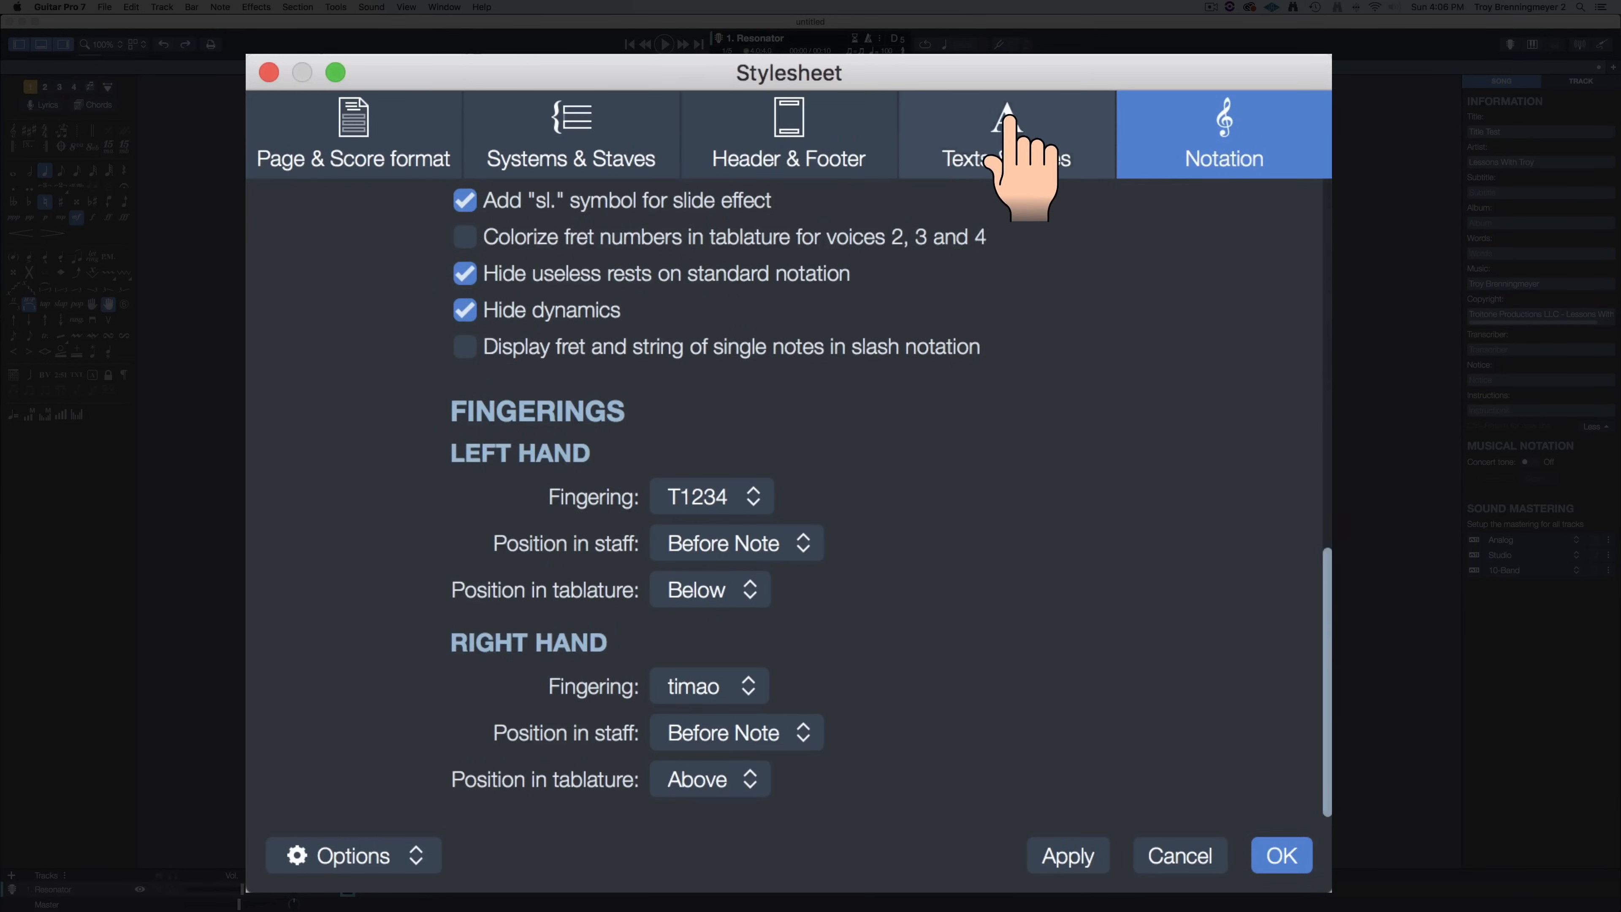
Step: Examine the stylesheet's text font settings, from fret numbers to musical symbols, and accept the stylesheet changes
click(999, 153)
scroll(1142, 348, down, 5)
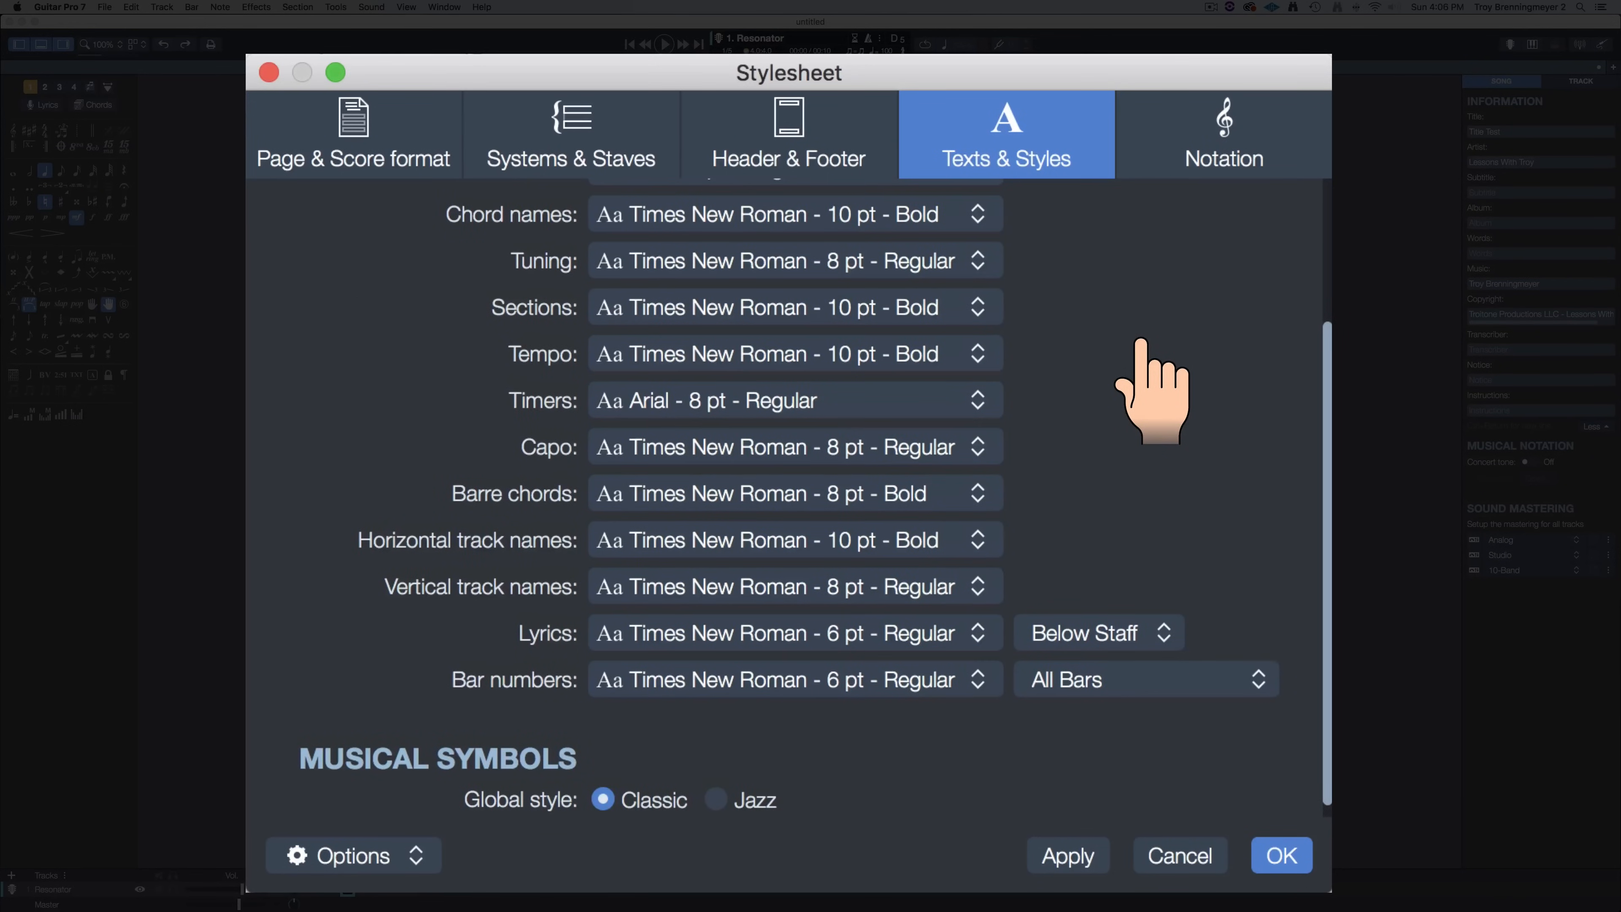
scroll(1140, 342, up, 3)
scroll(1141, 341, down, 2)
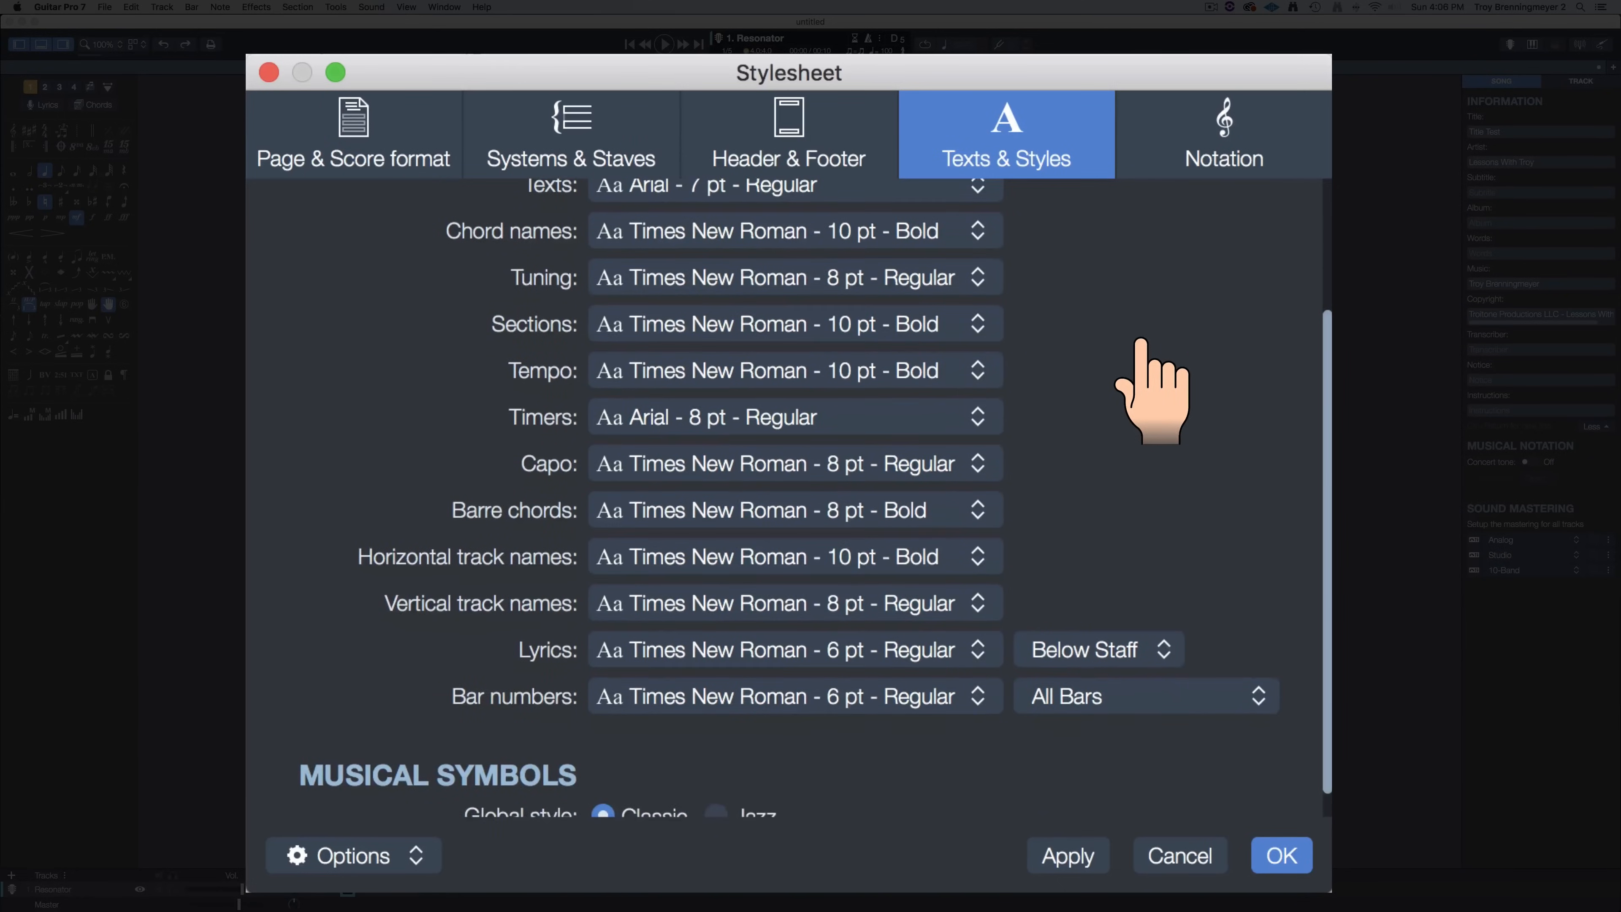
scroll(1140, 342, up, 3)
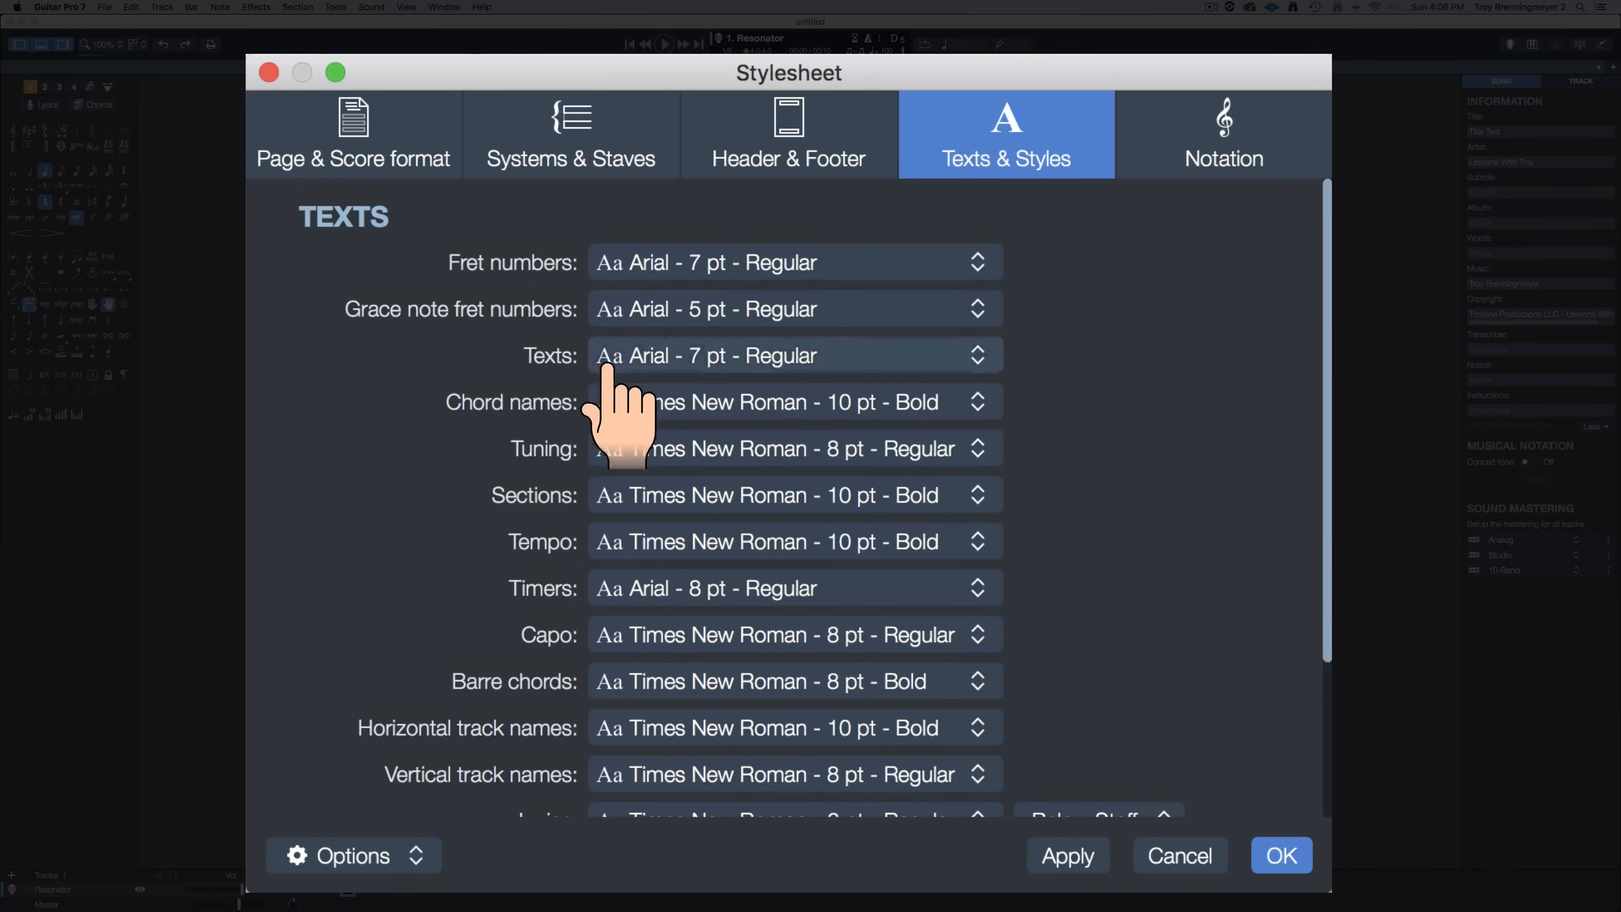
scroll(530, 345, down, 4)
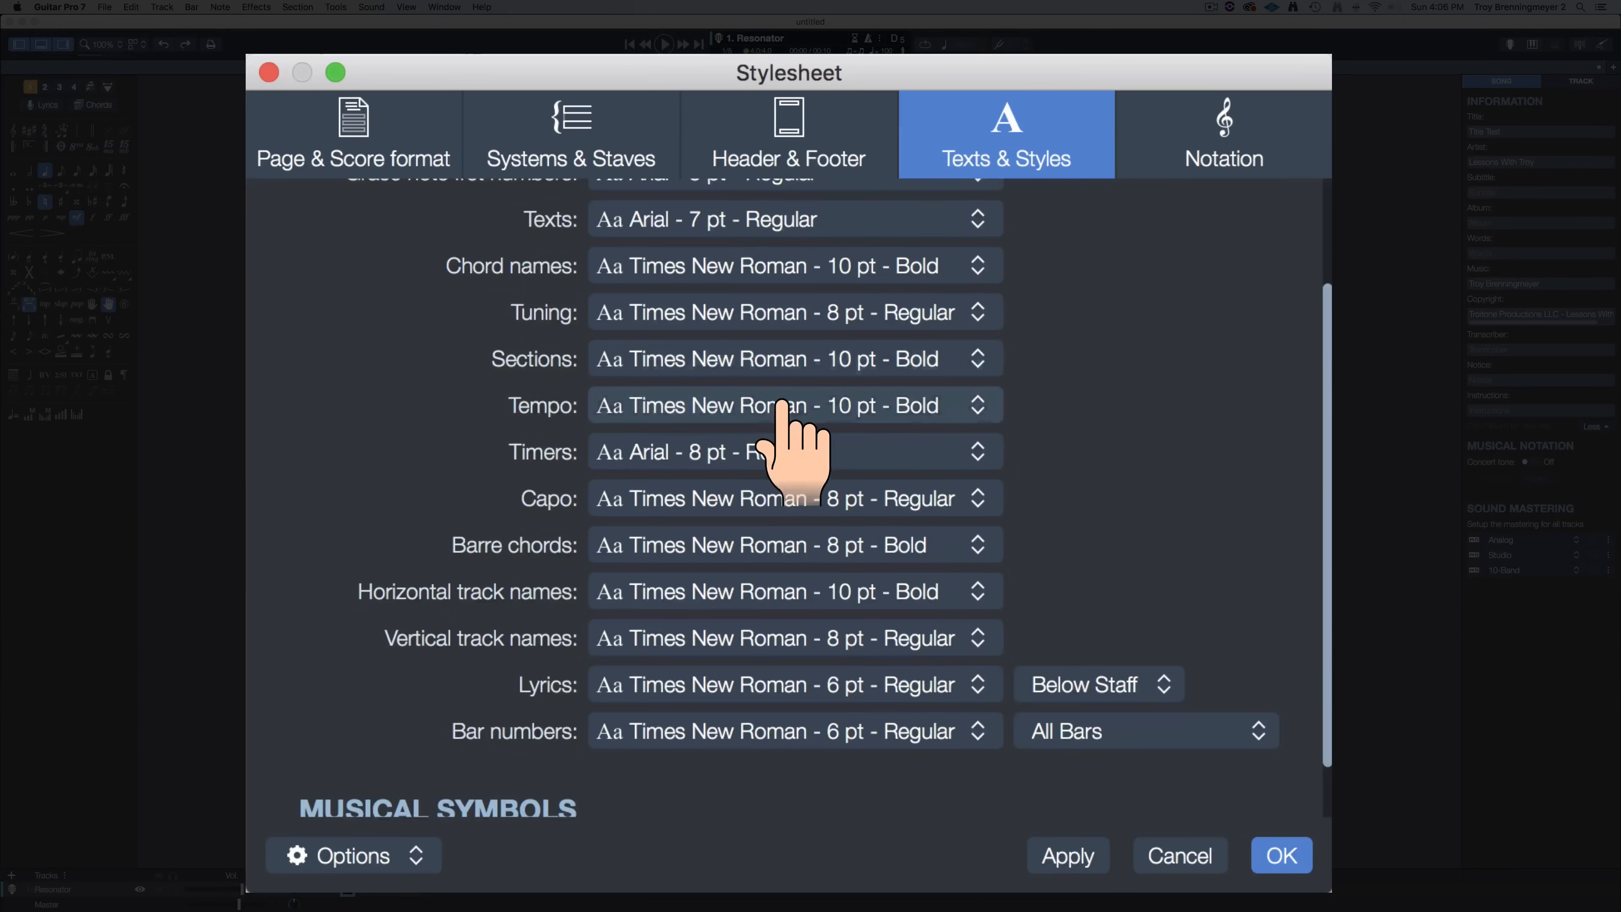
scroll(1148, 415, up, 4)
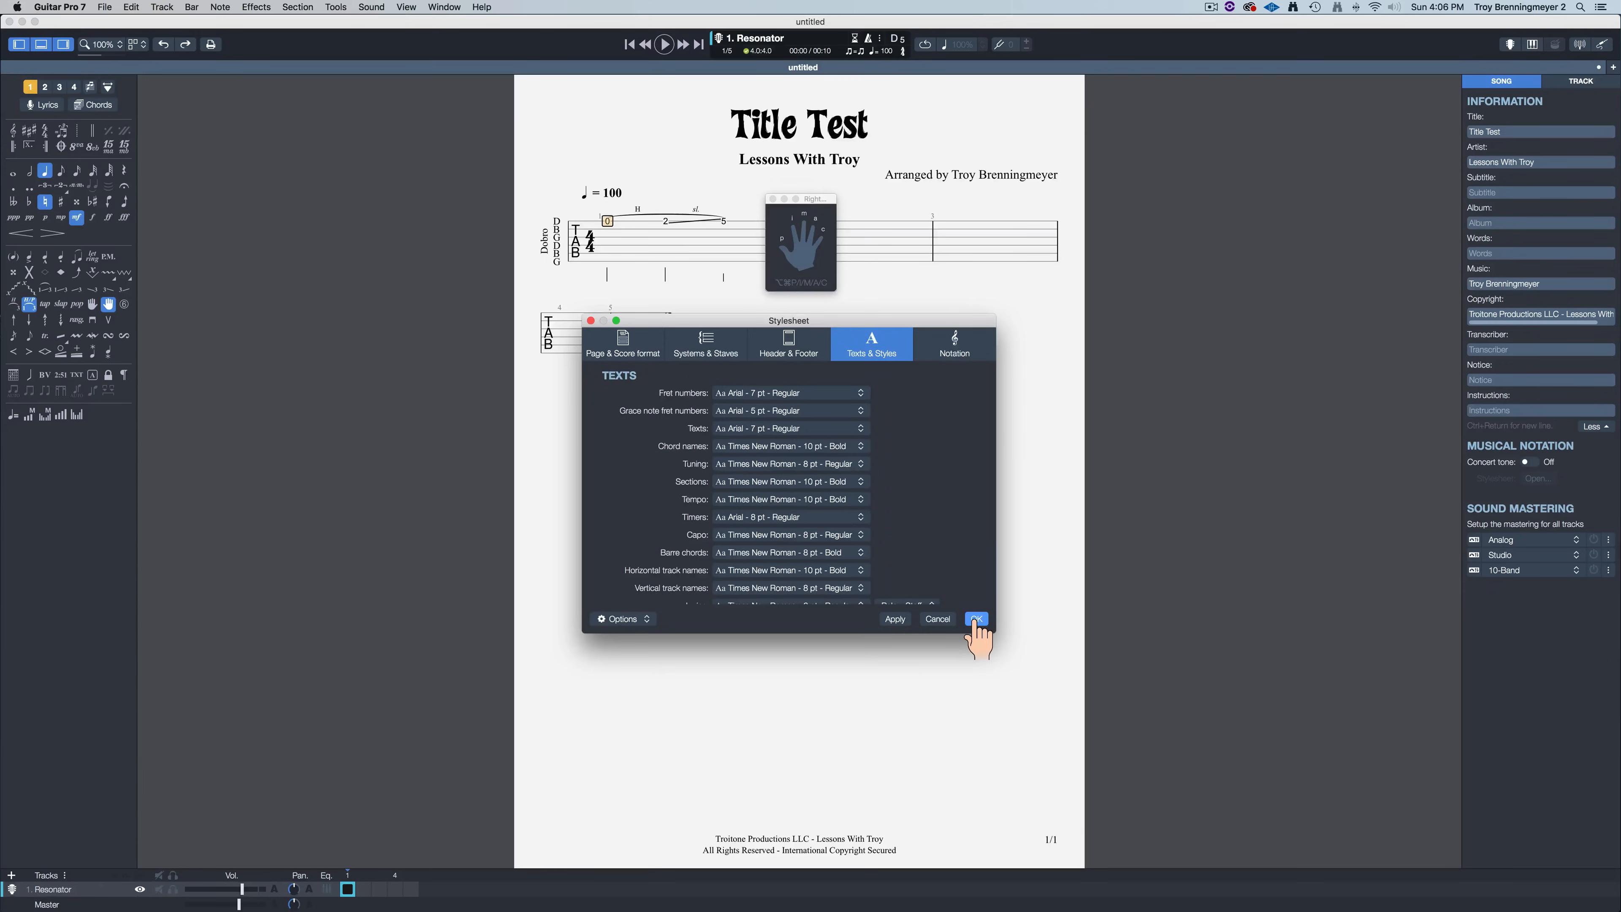
click(1279, 856)
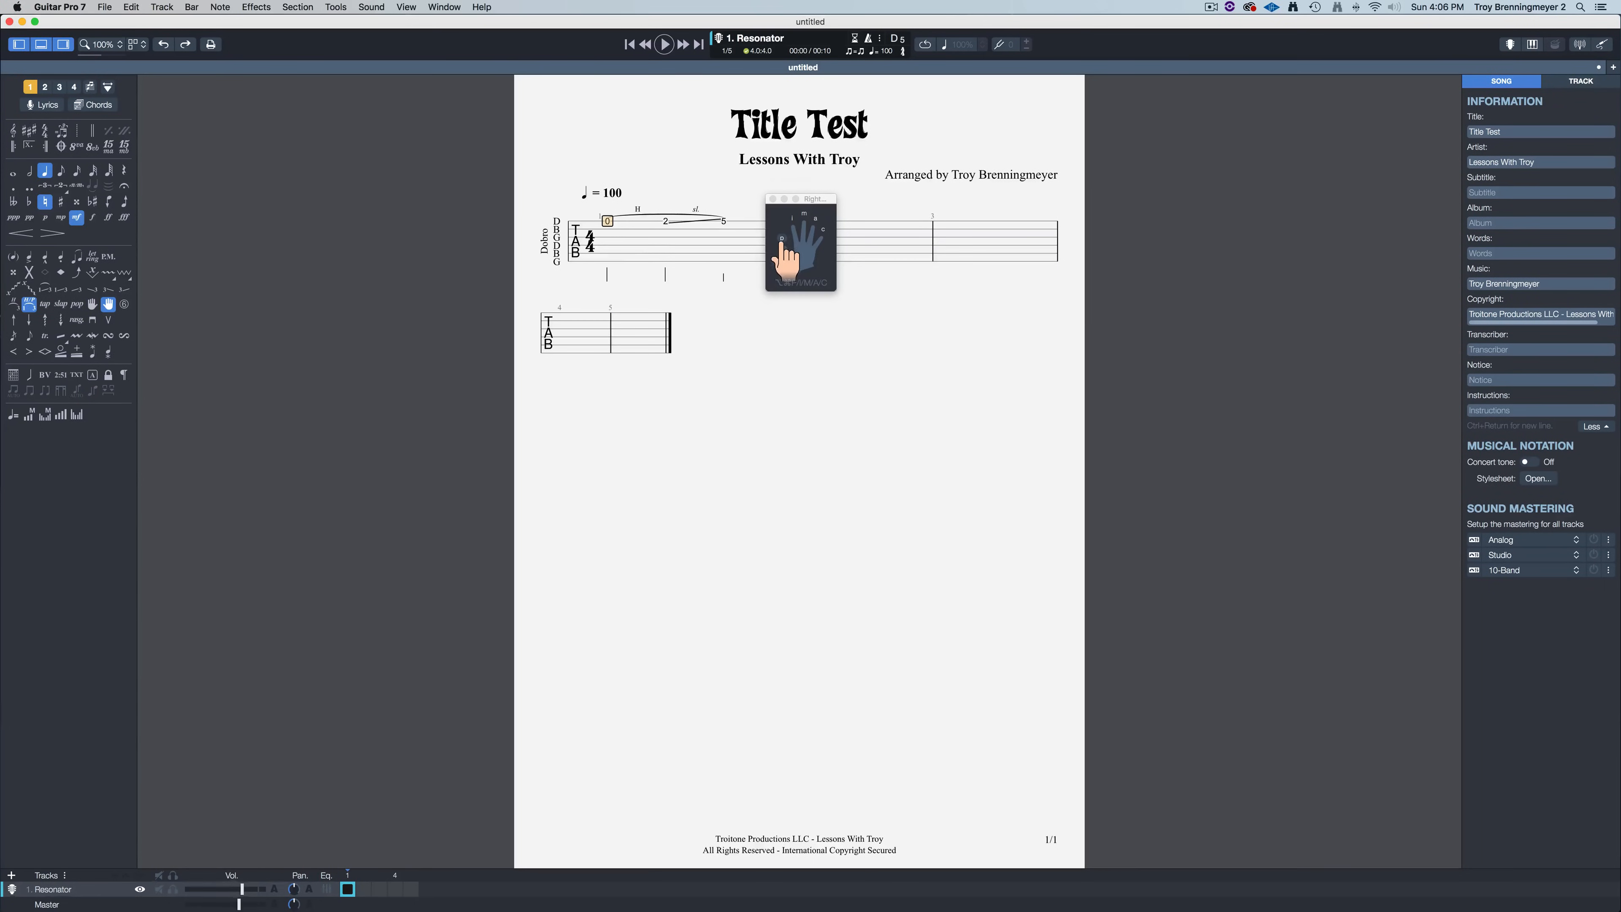
Step: Add right-hand fingering m to the first note and set the stylesheet's right-hand position in tablature to Below
click(803, 215)
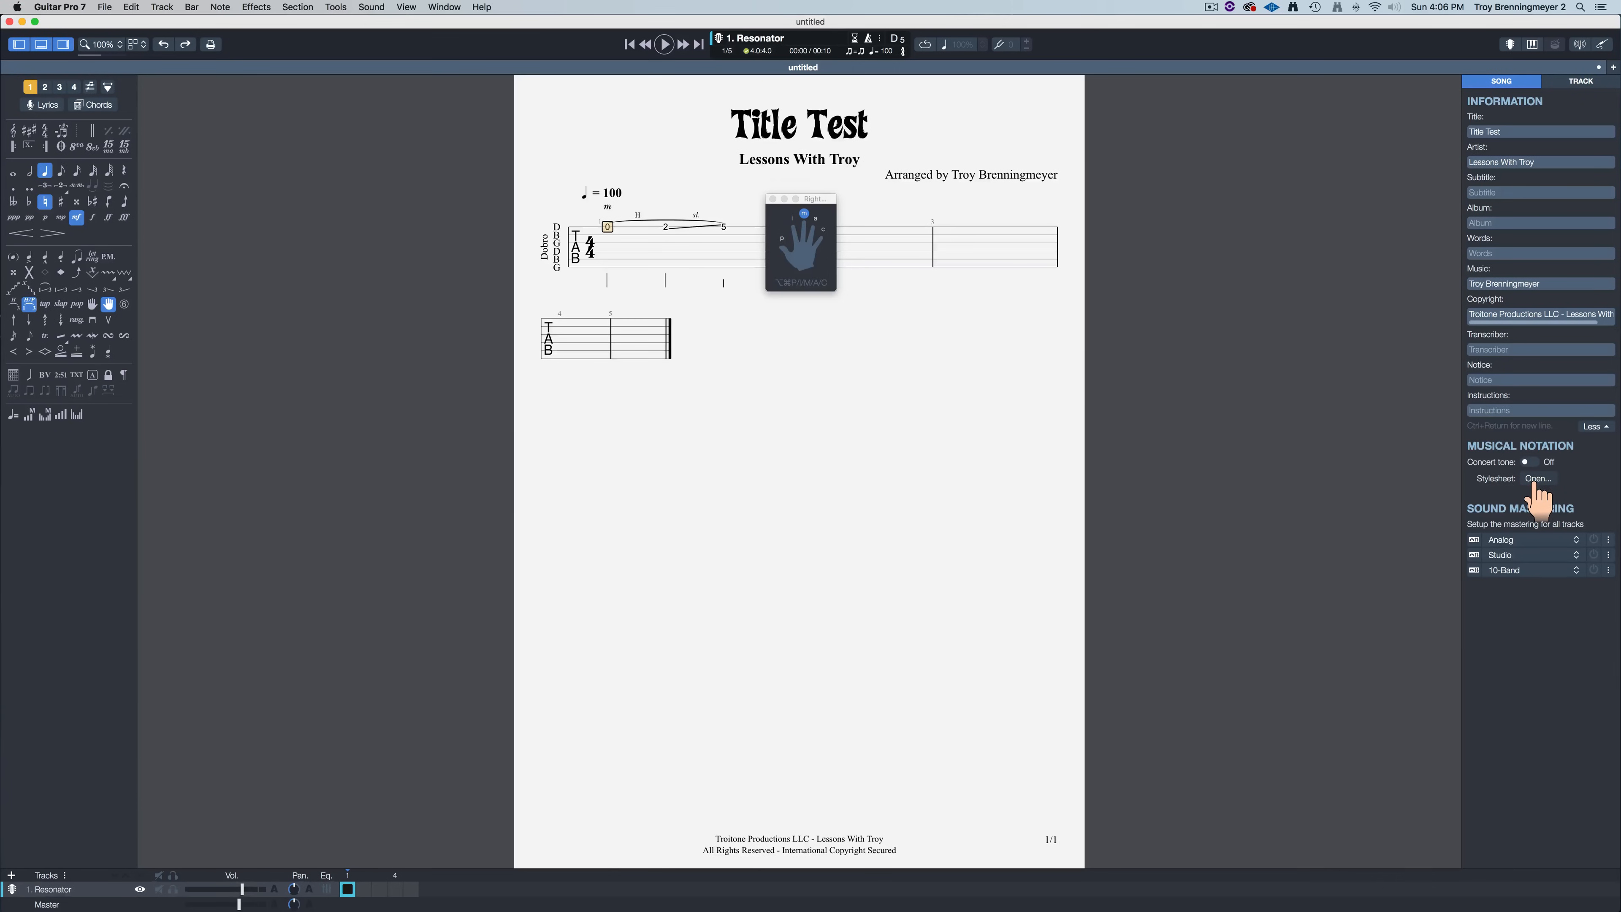
click(1538, 478)
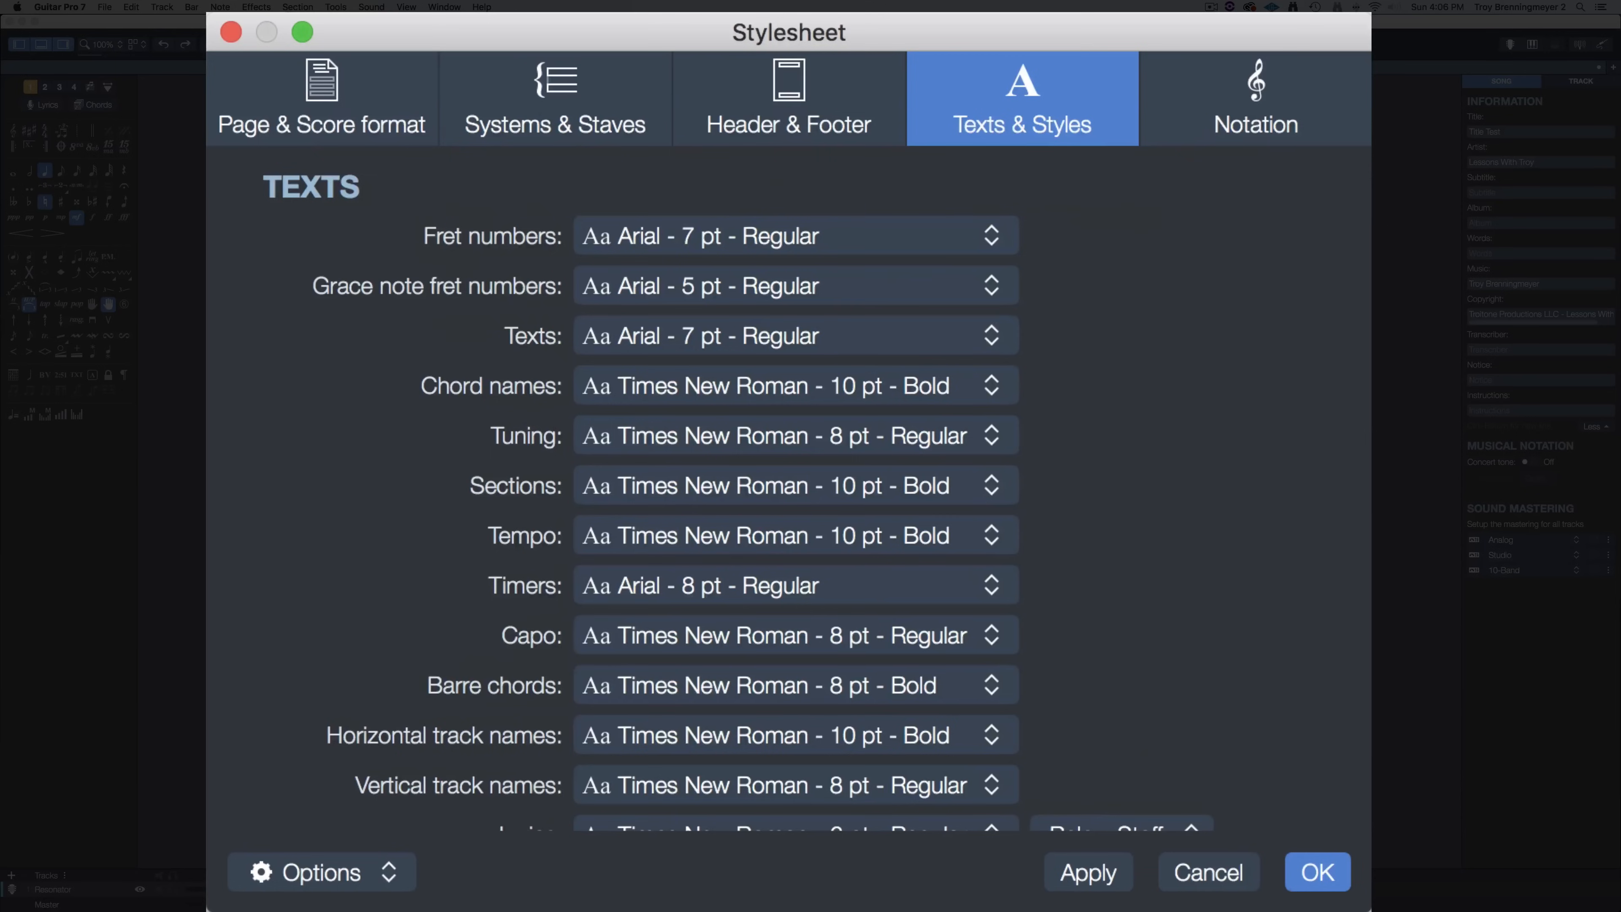
click(1230, 99)
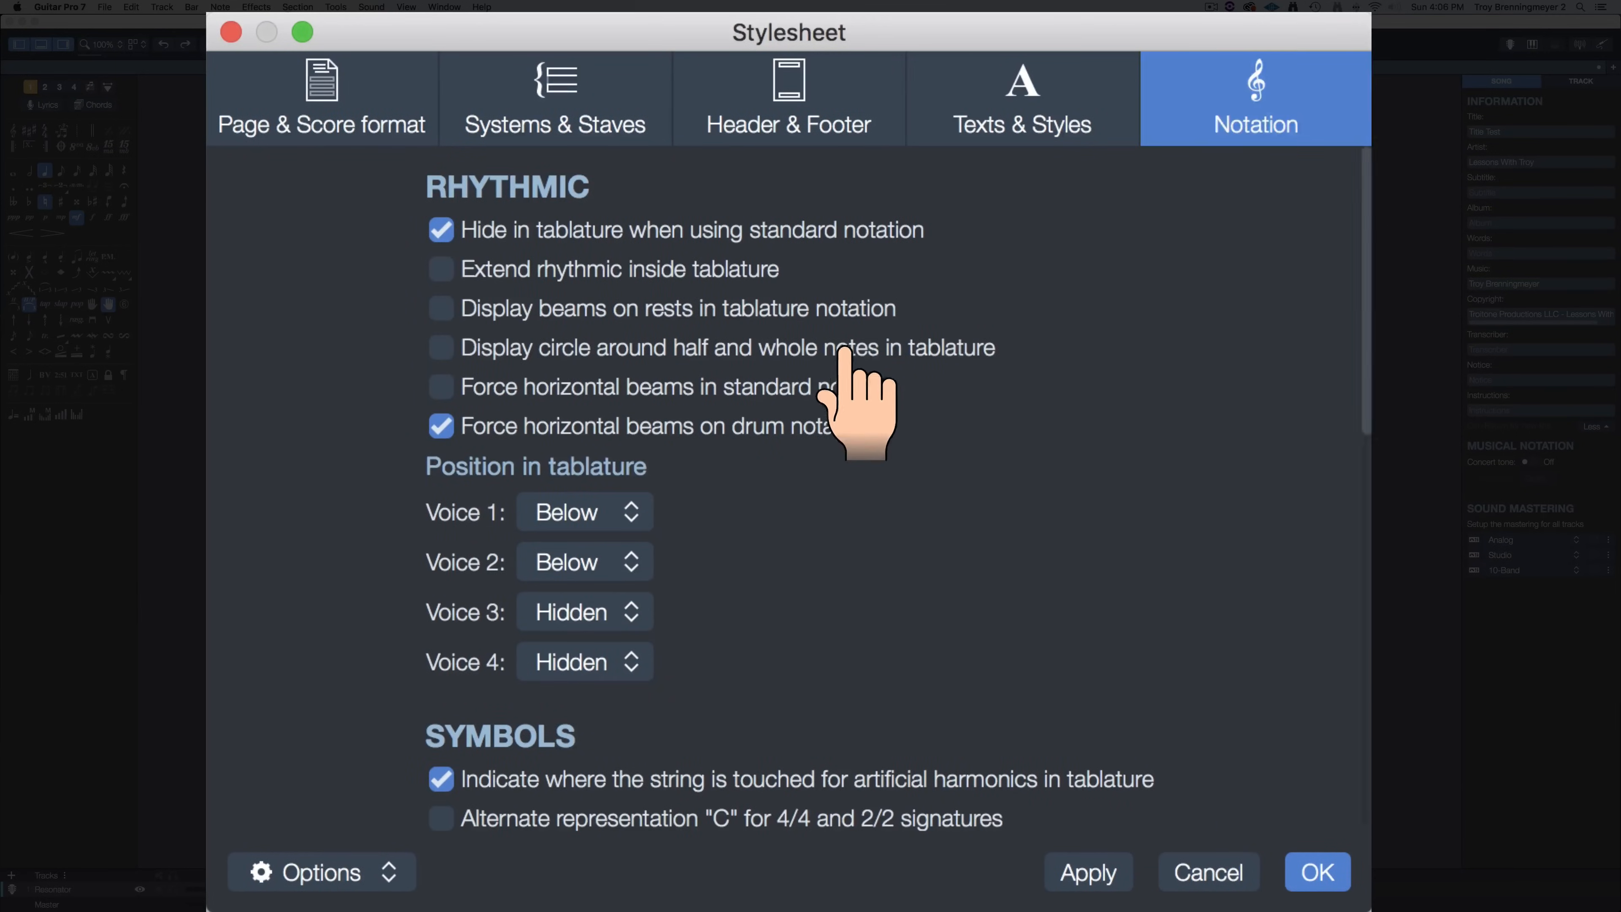
scroll(680, 408, down, 5)
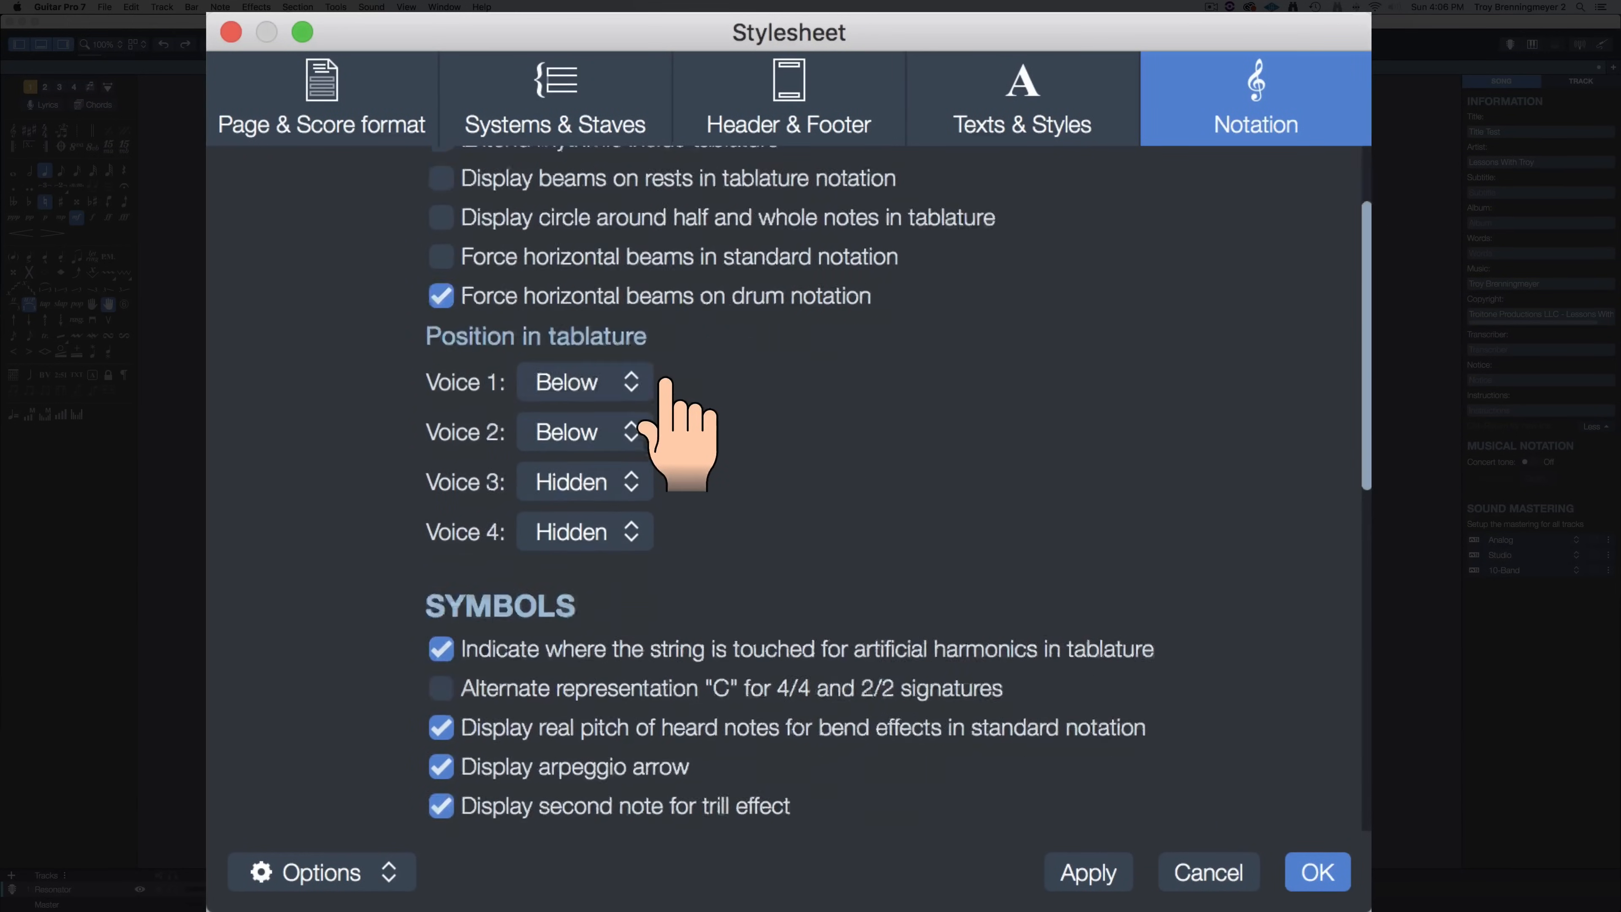
scroll(666, 383, down, 5)
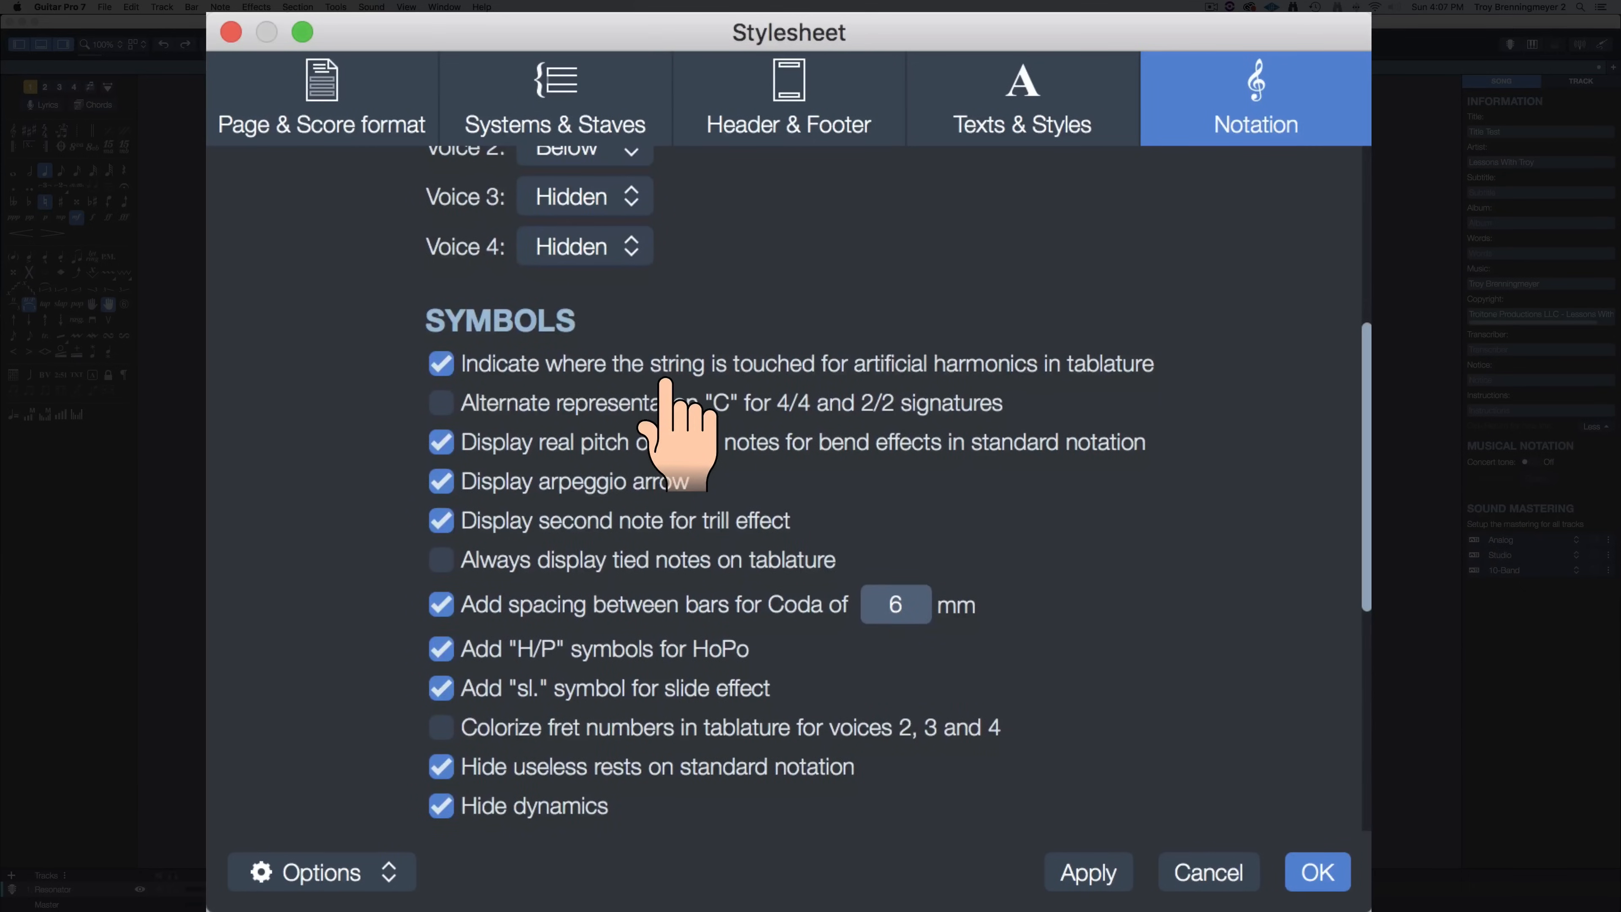
scroll(666, 383, down, 3)
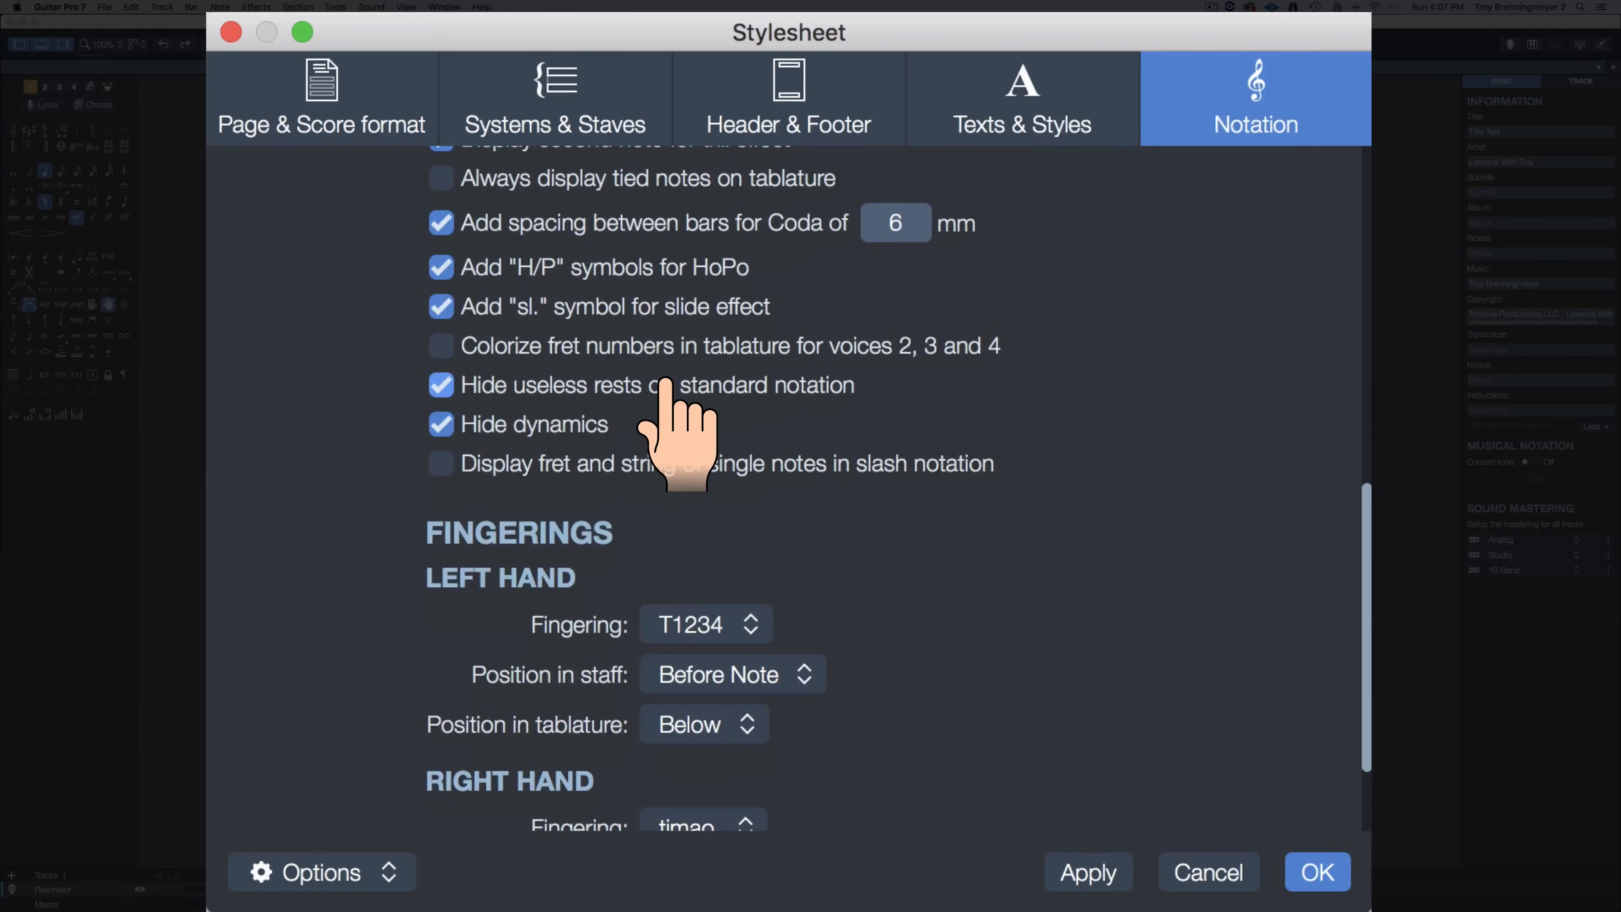
scroll(666, 383, down, 3)
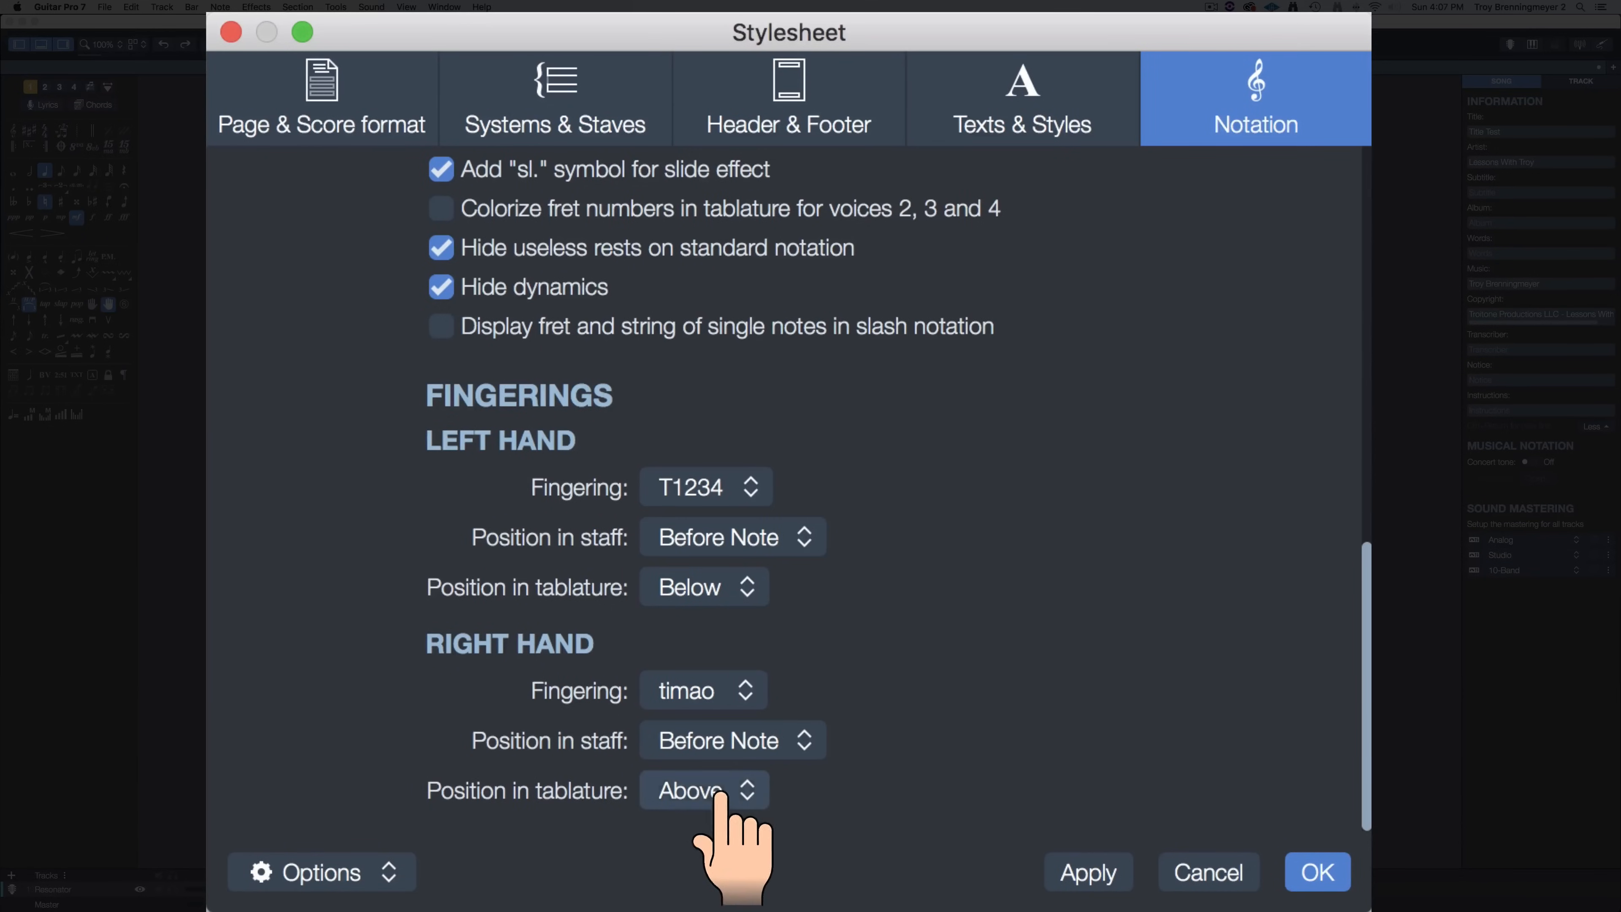
click(697, 792)
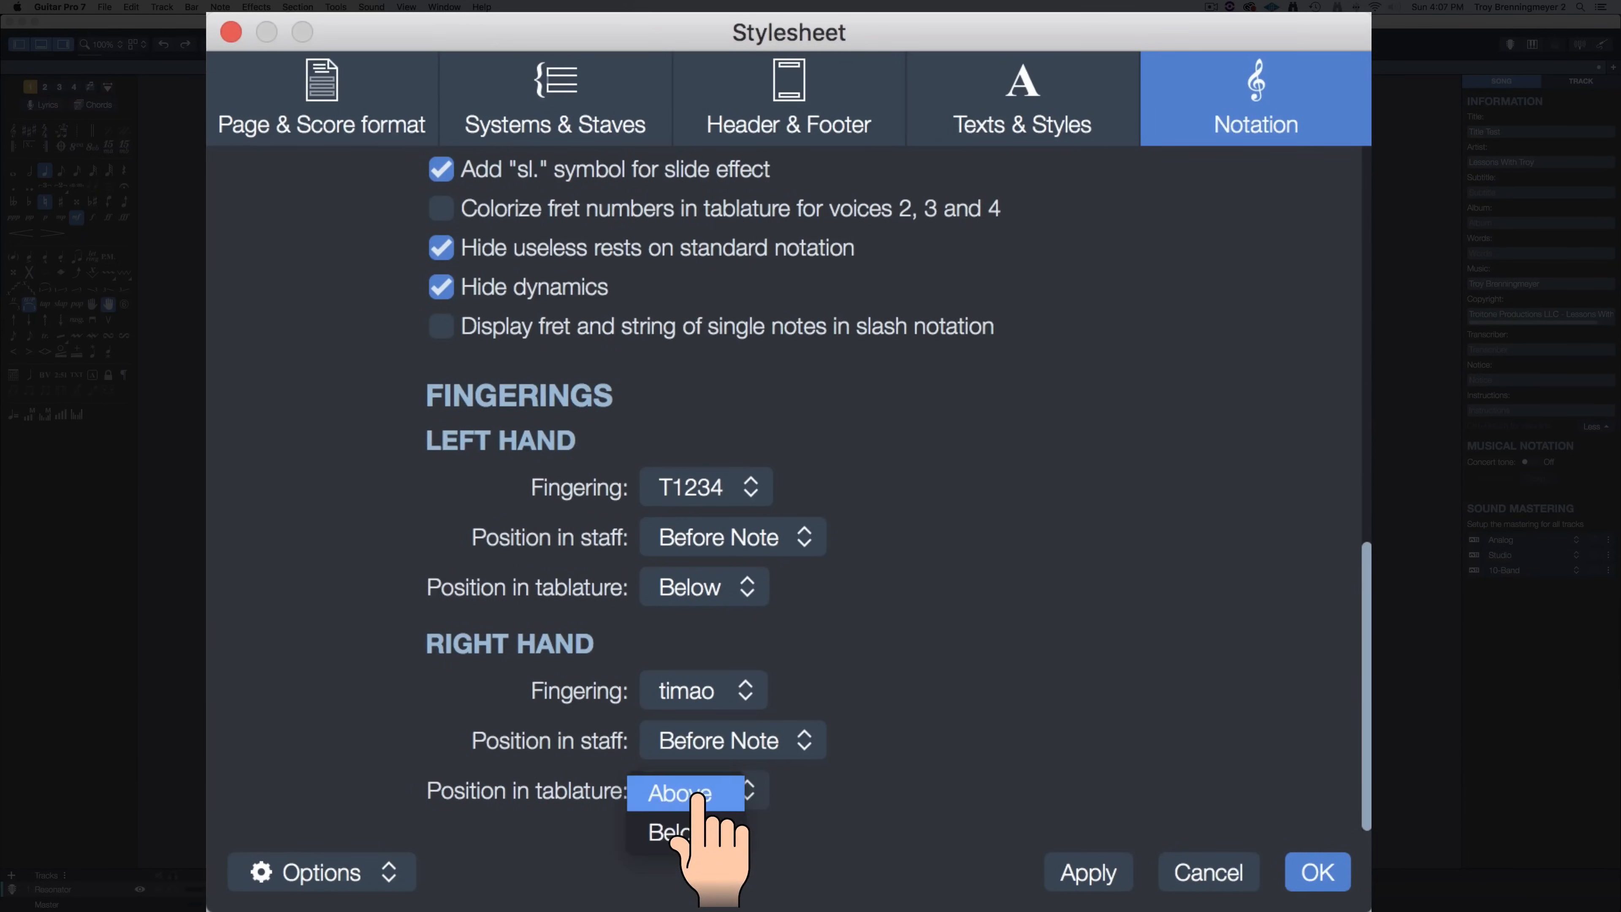
click(686, 829)
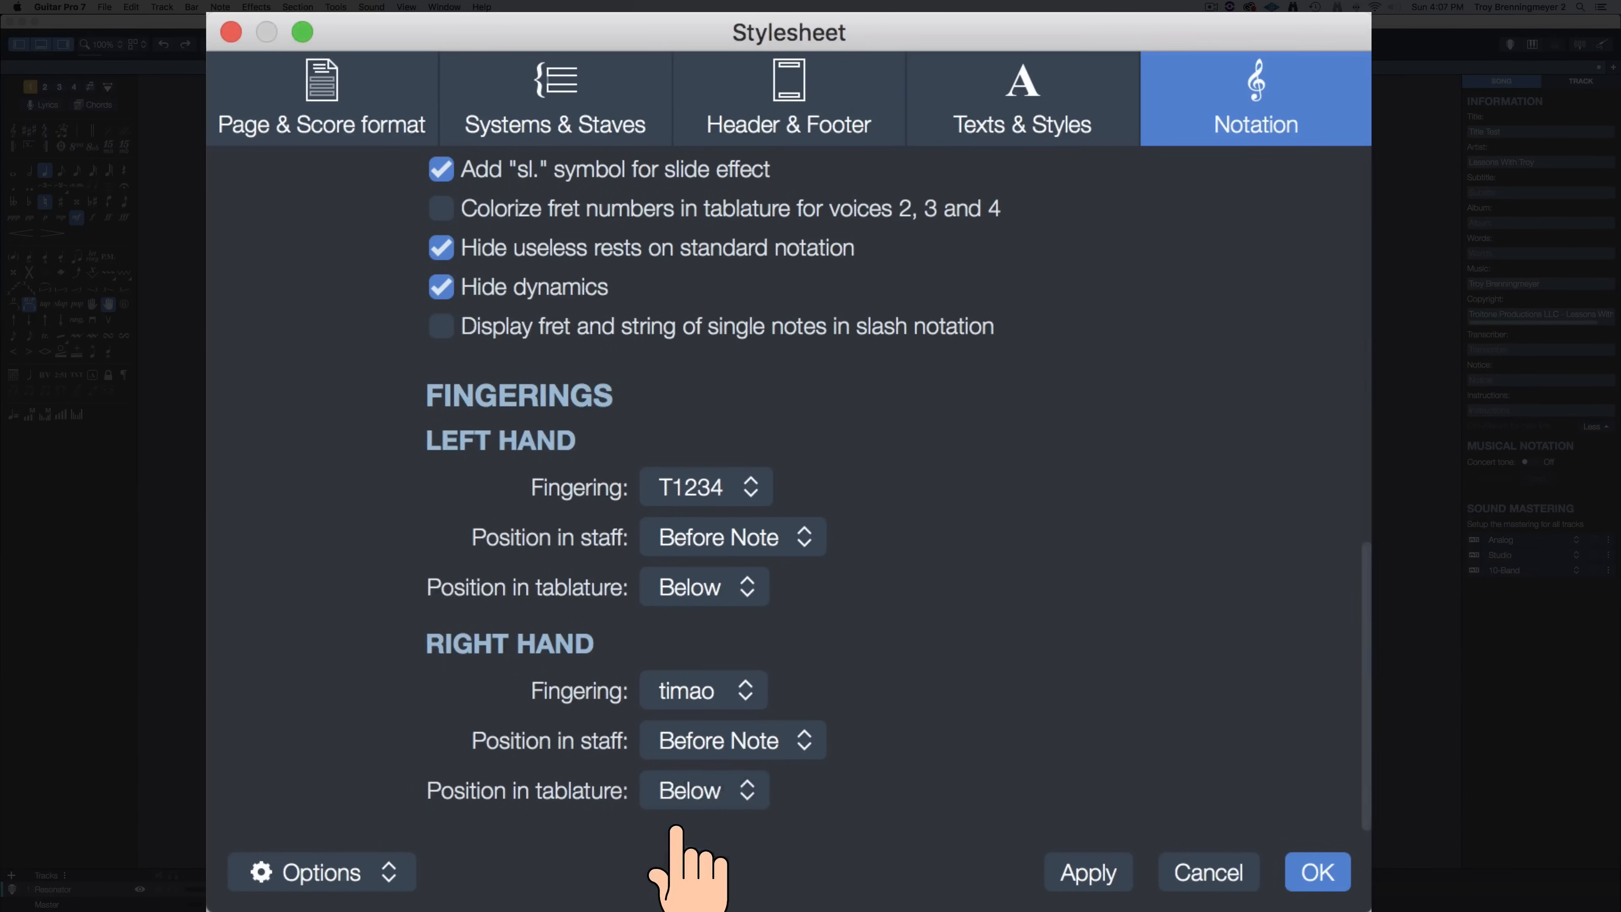
click(1086, 873)
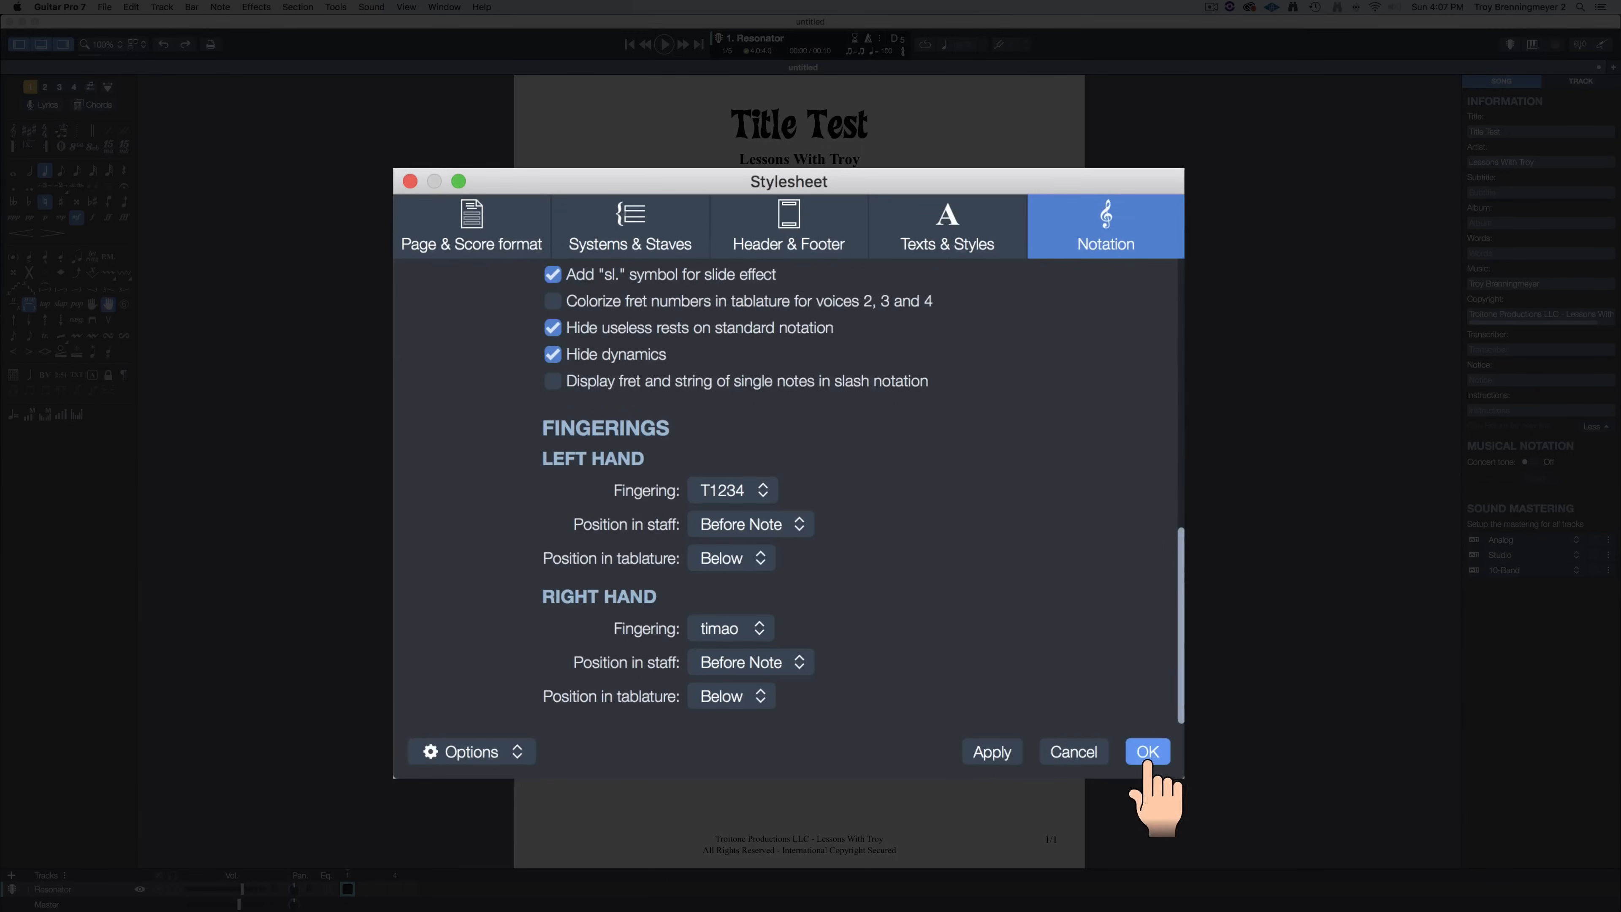
click(1152, 755)
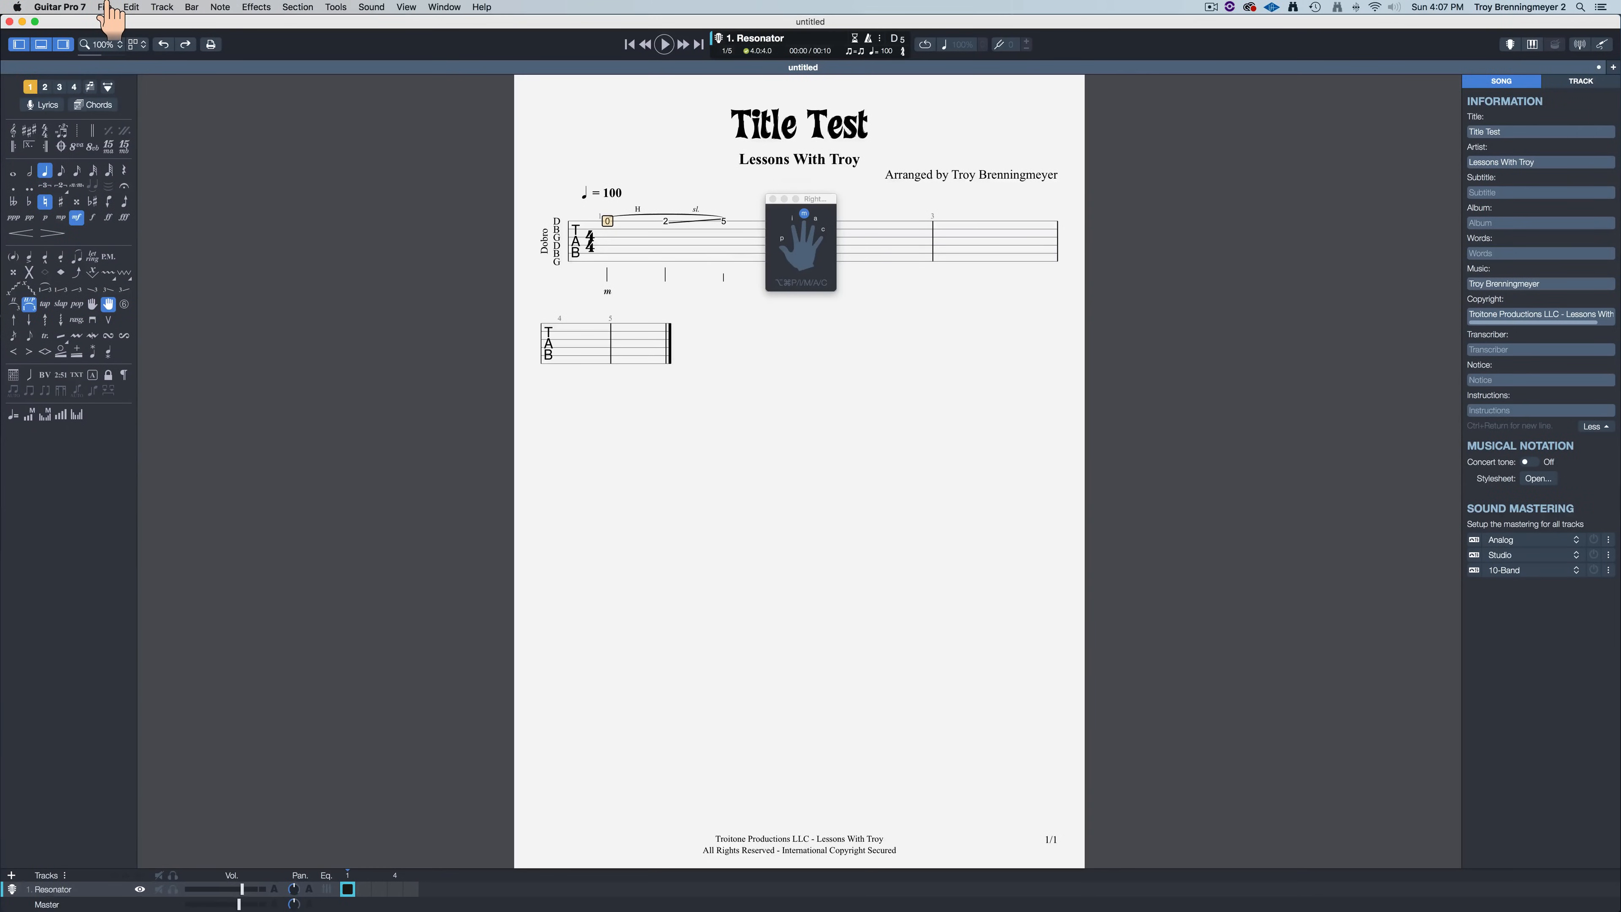
Step: Save the score as a template in My Templates, replacing the existing "Test - Template" file
click(106, 7)
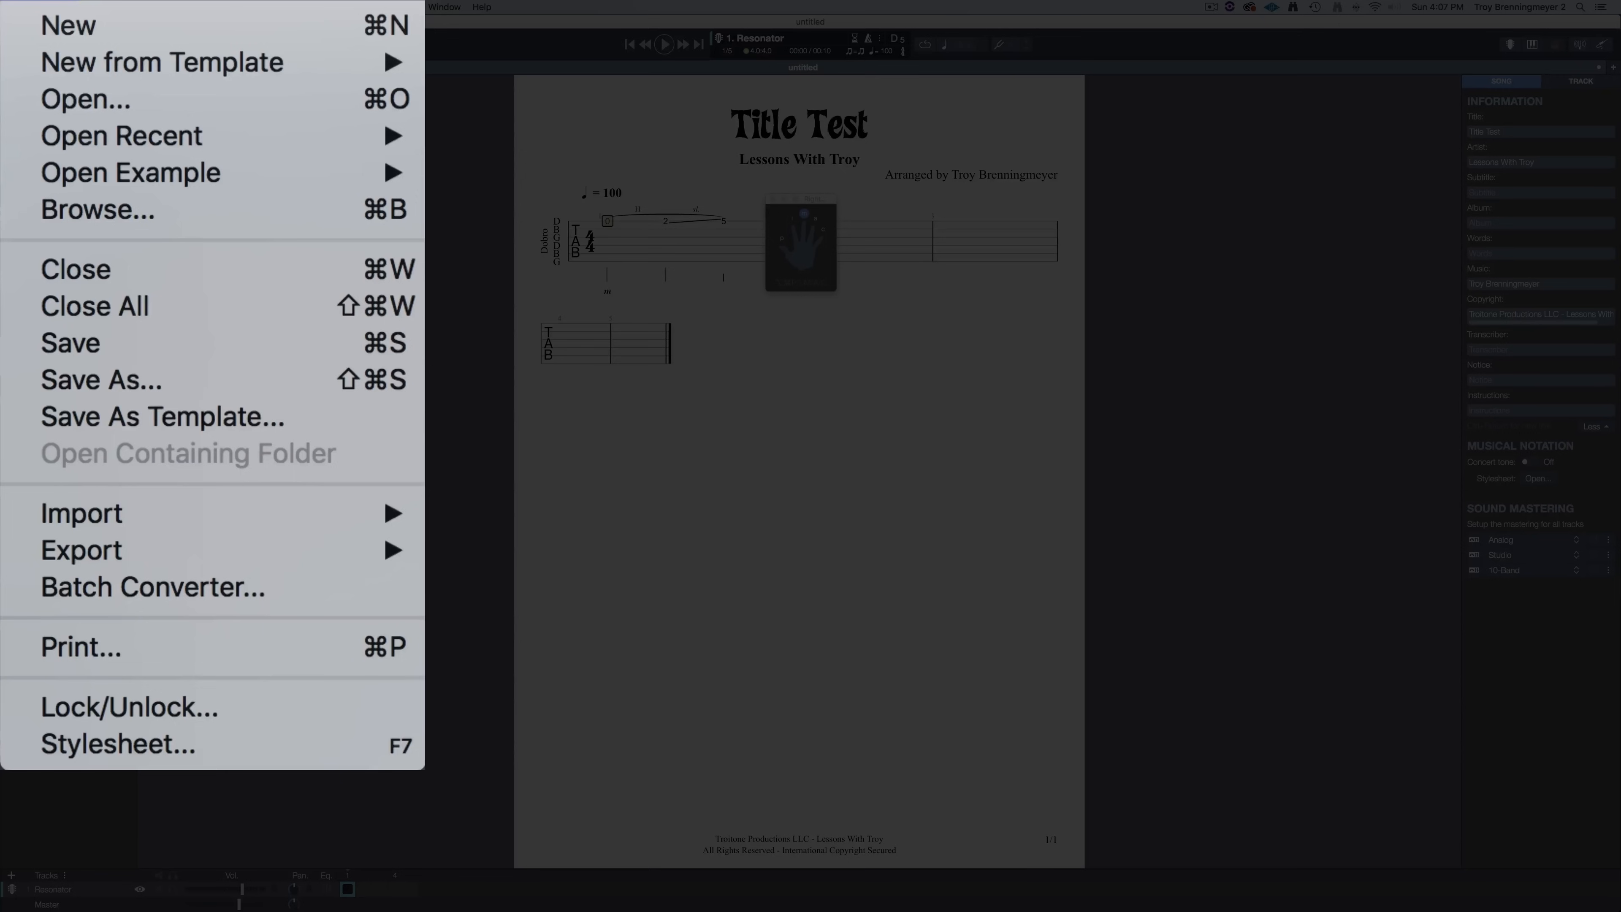
click(195, 417)
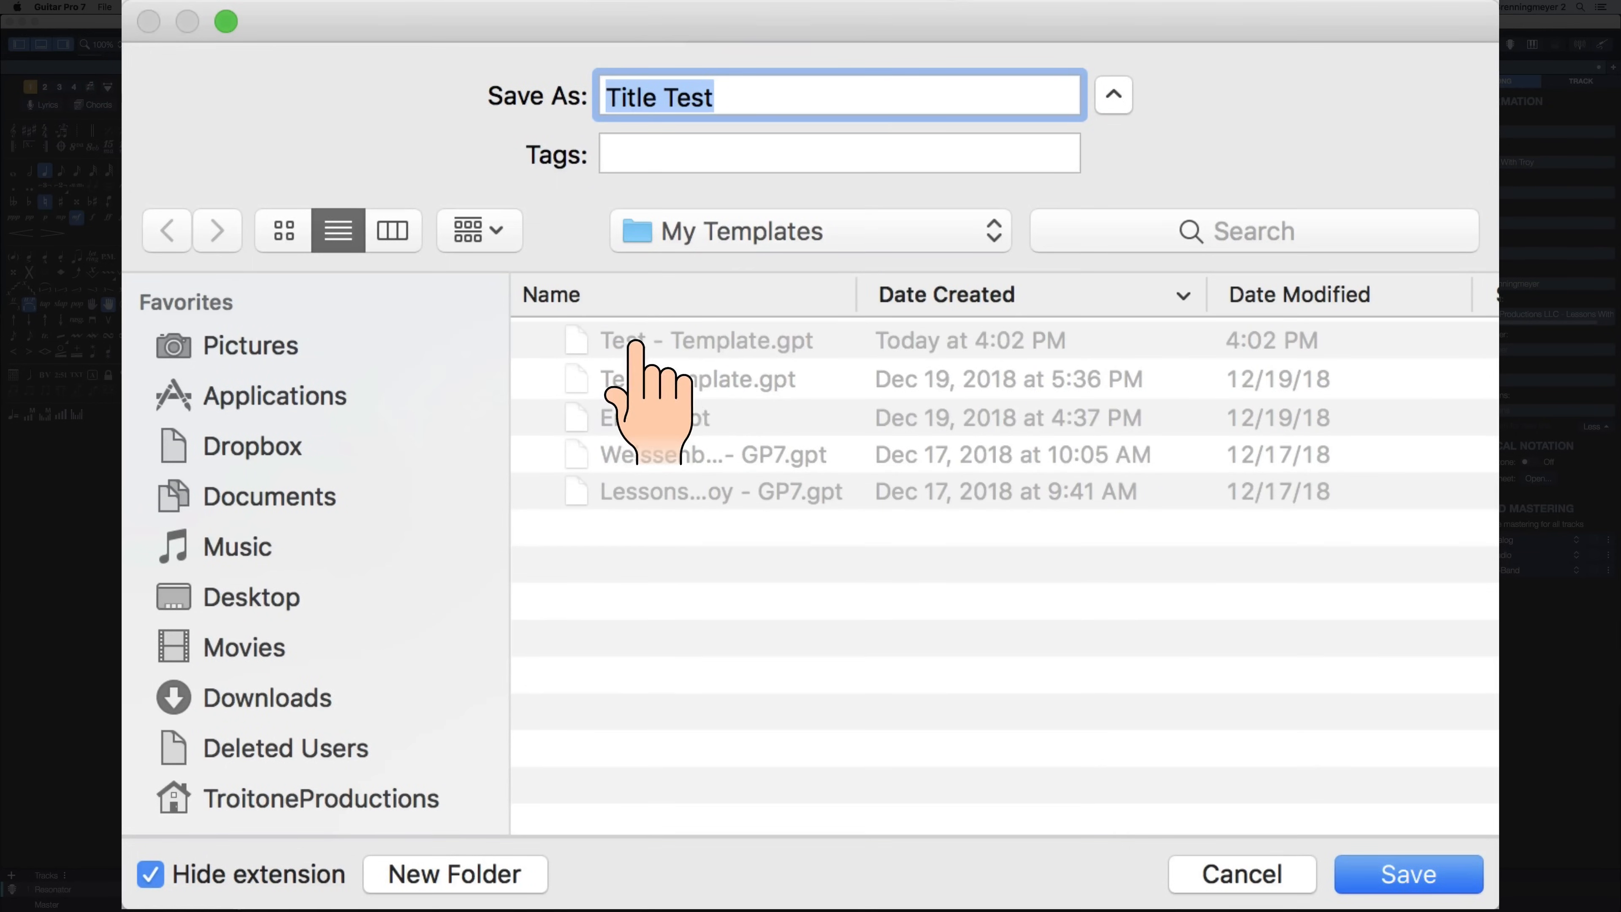
click(660, 342)
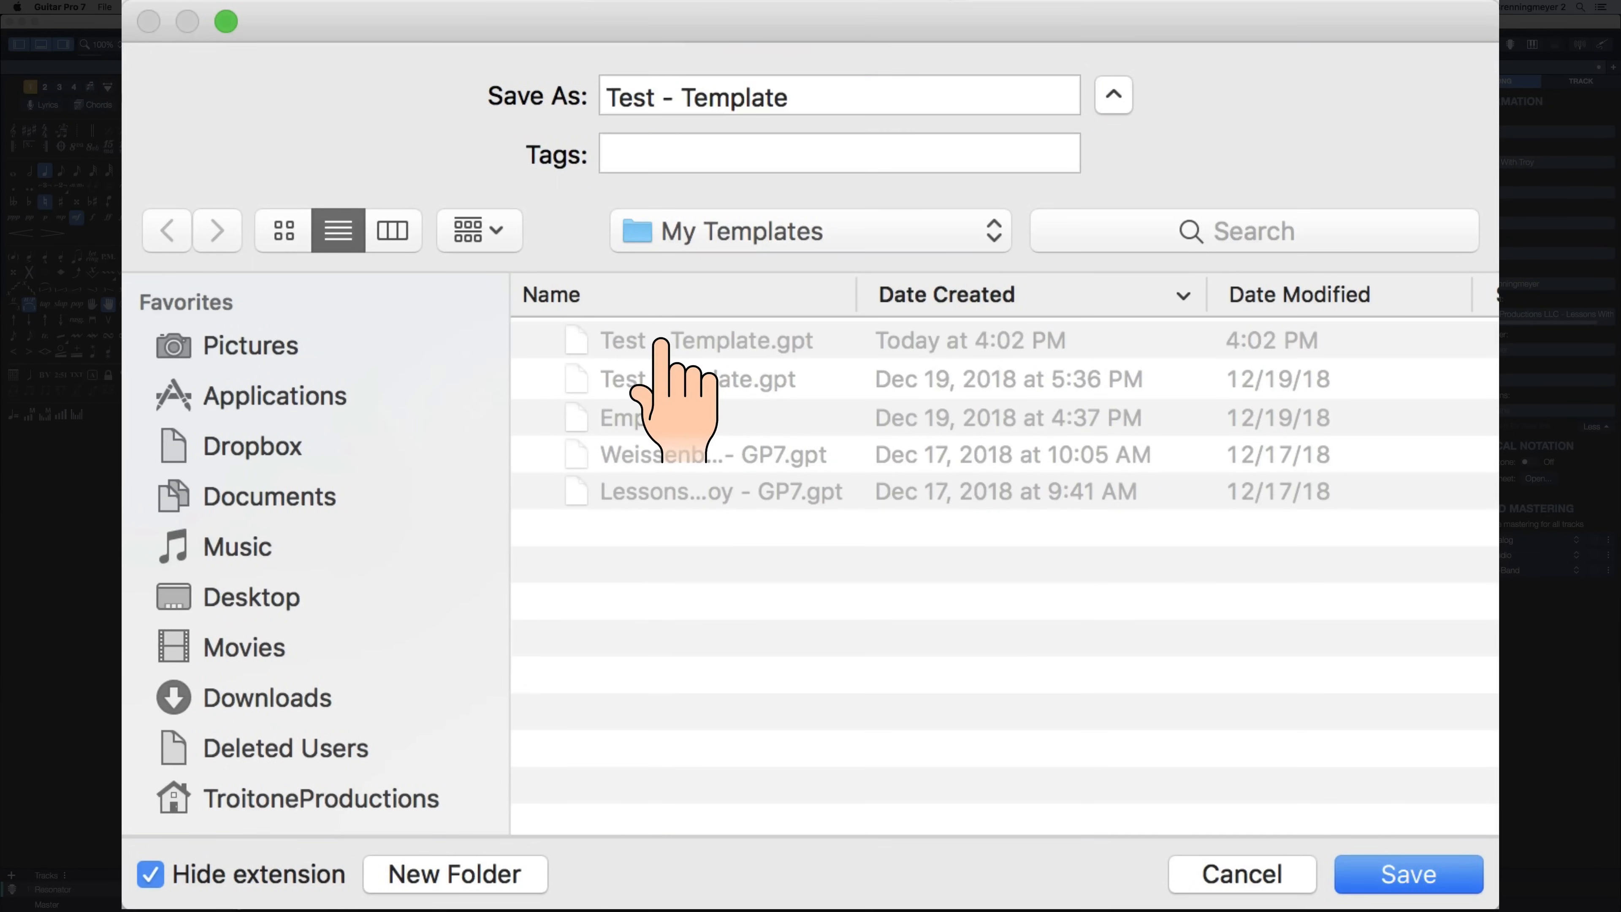
click(1417, 876)
click(1073, 290)
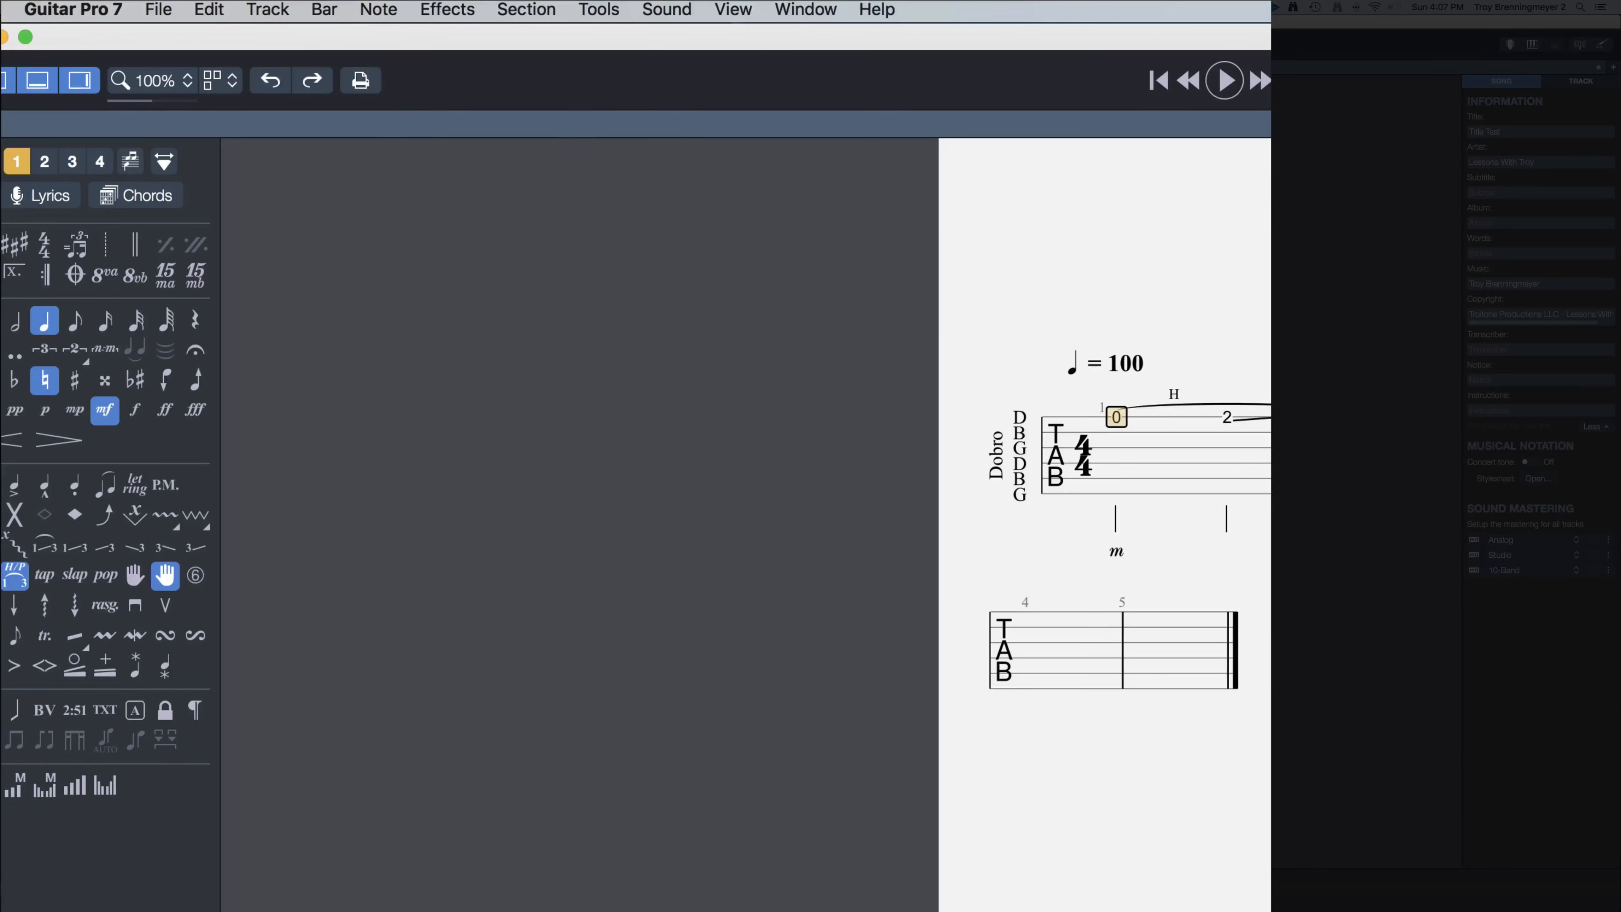
Step: Check the list of templates available for creating a new score, without opening one
click(104, 6)
mouse_move(121, 37)
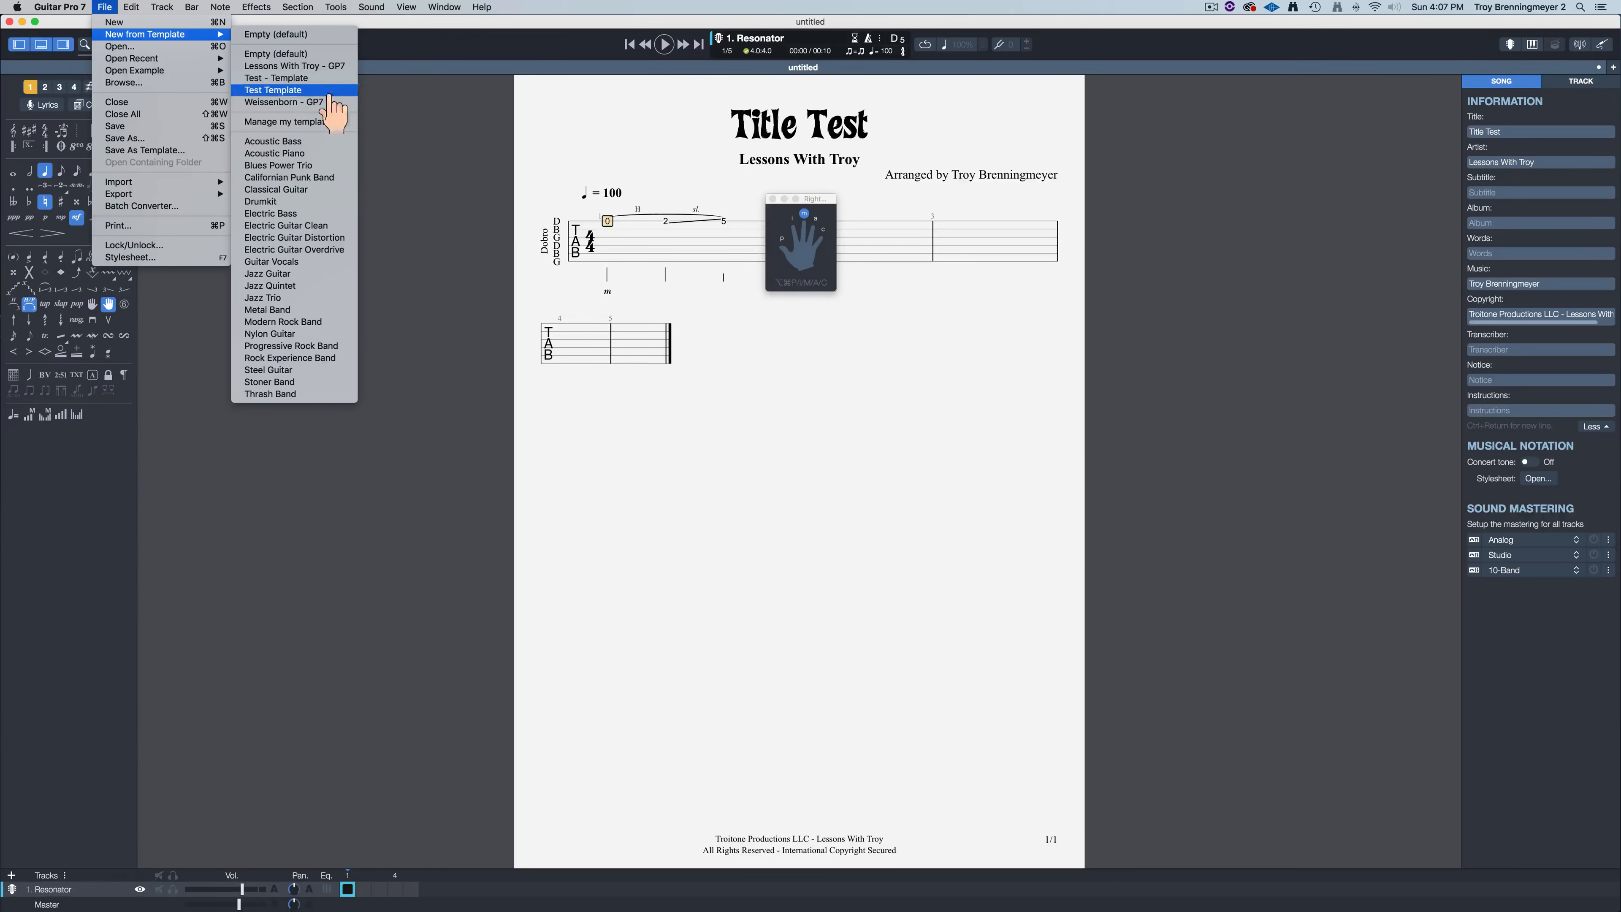
click(698, 412)
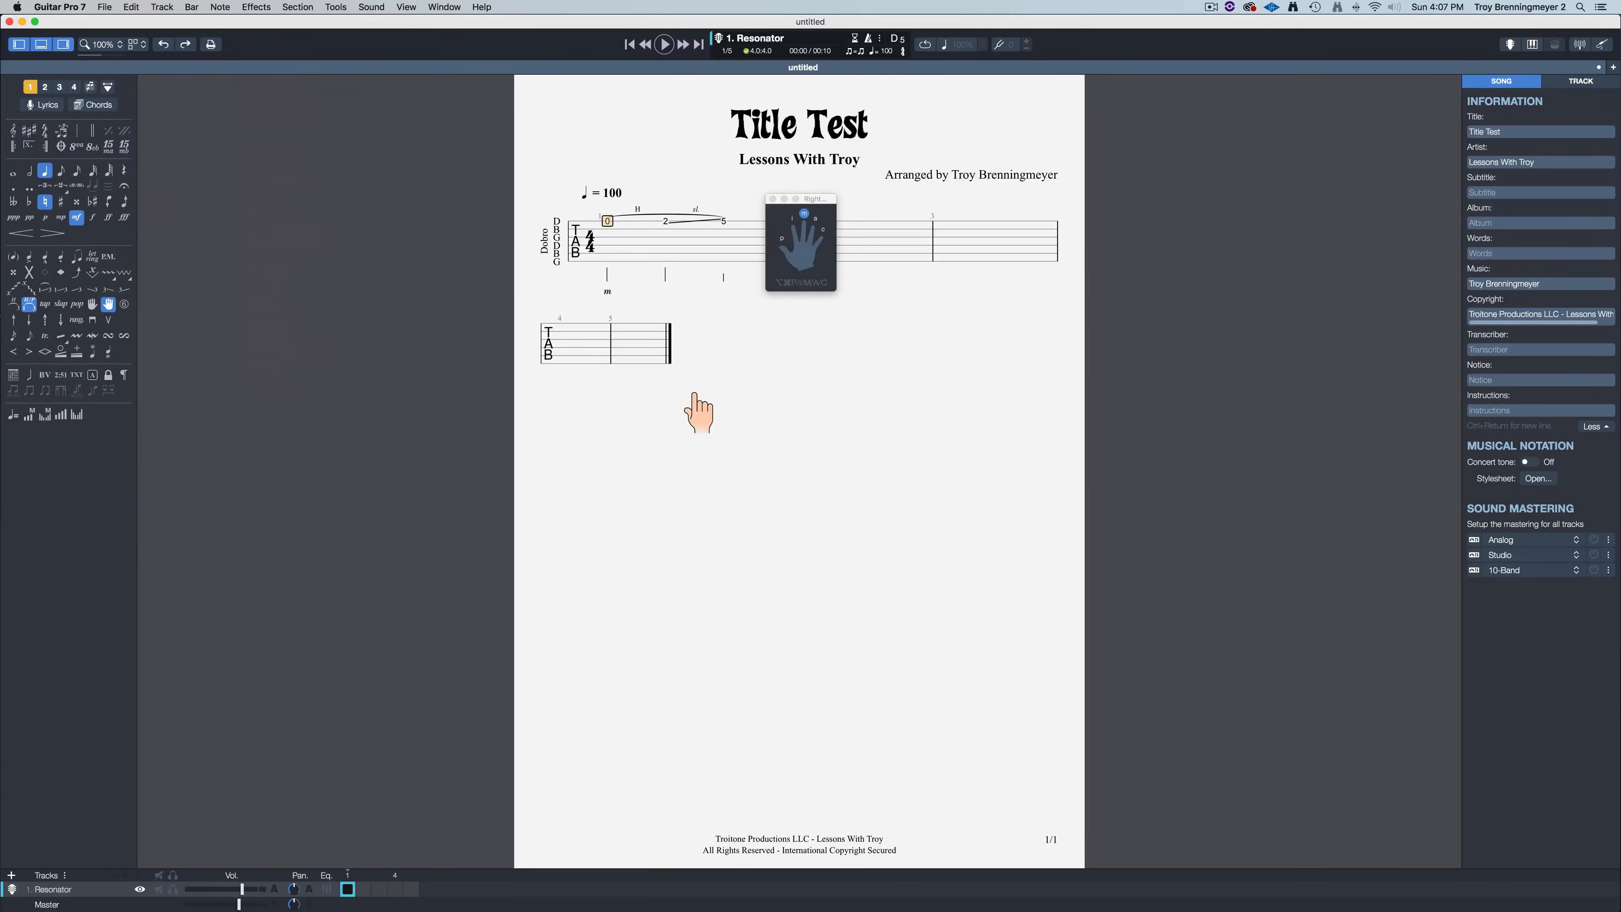
Step: Close the right-hand fingering window and display the Resonator track's settings in place of the song information
click(772, 199)
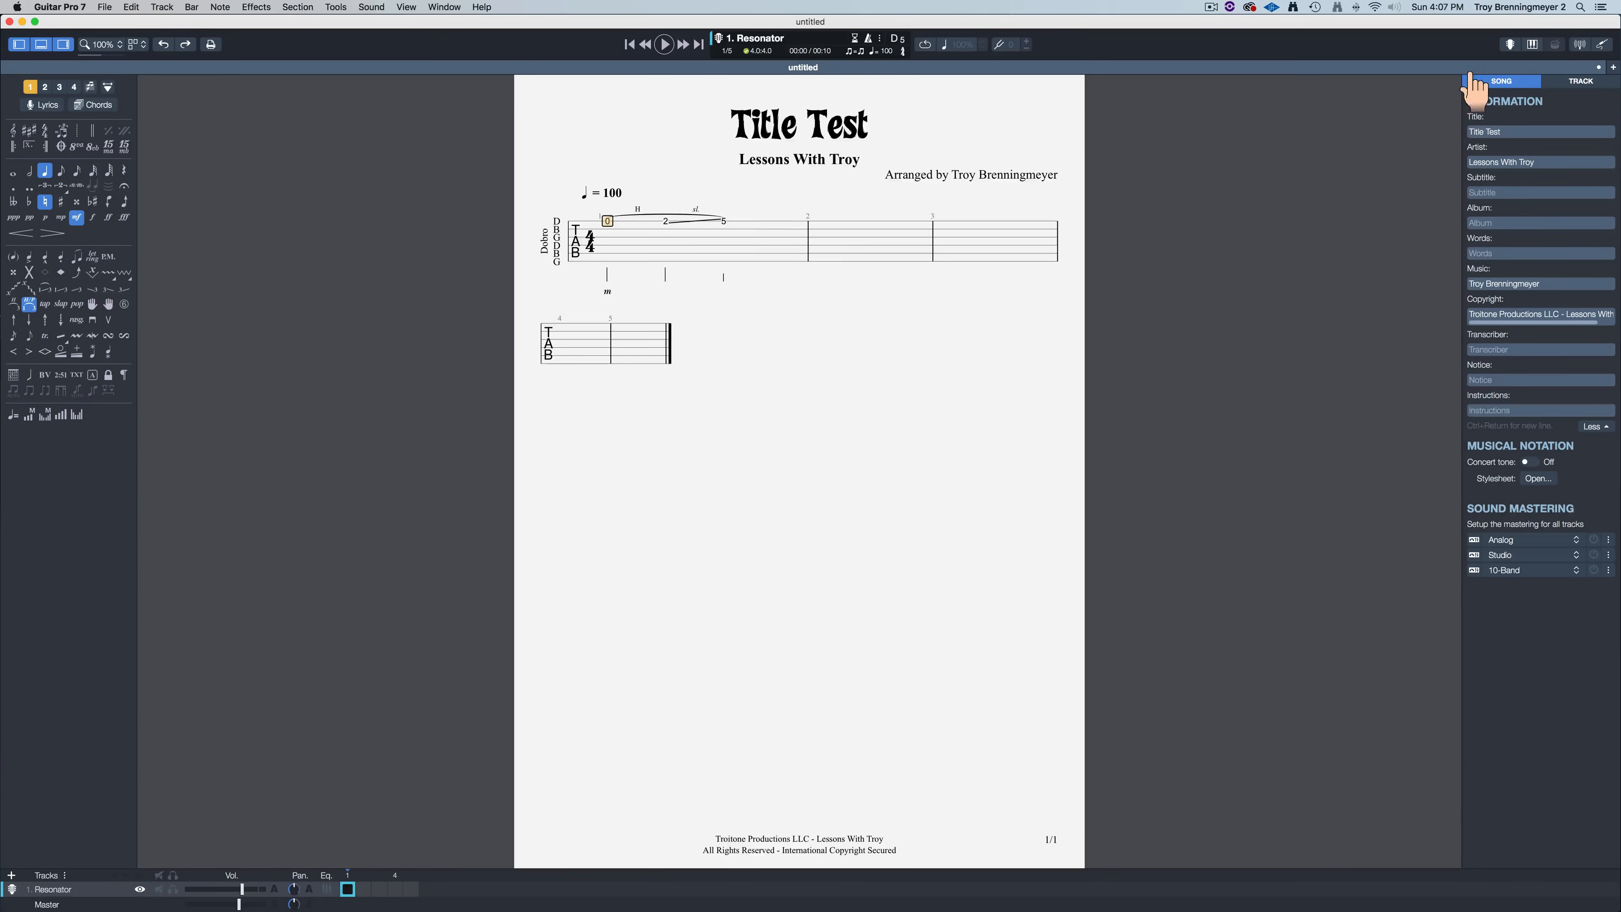
click(1582, 82)
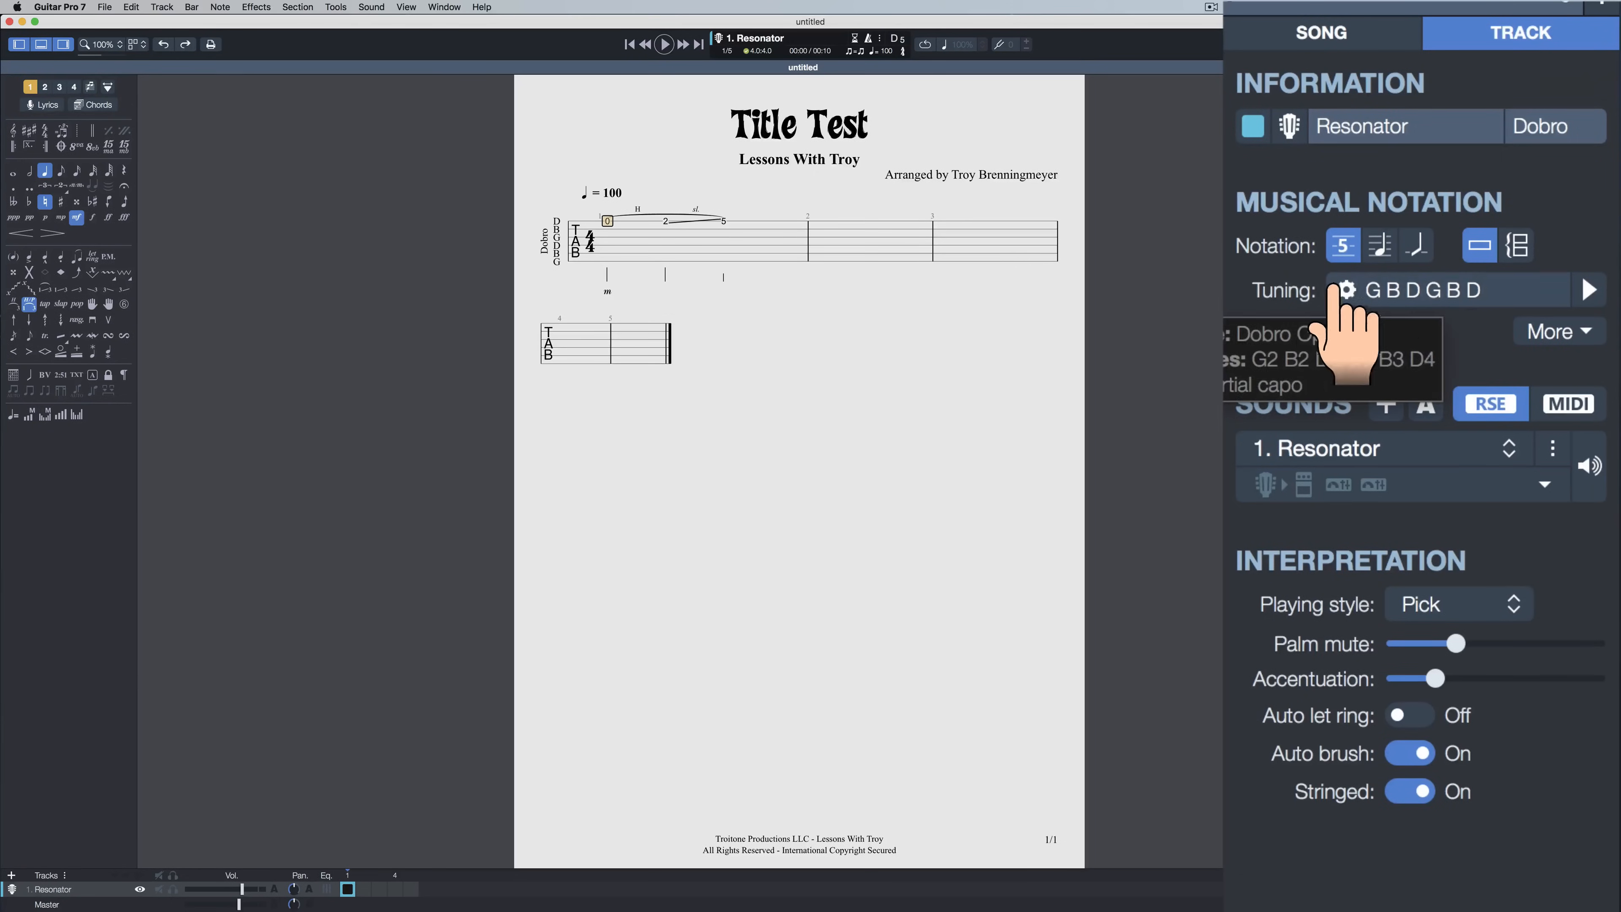
click(1335, 25)
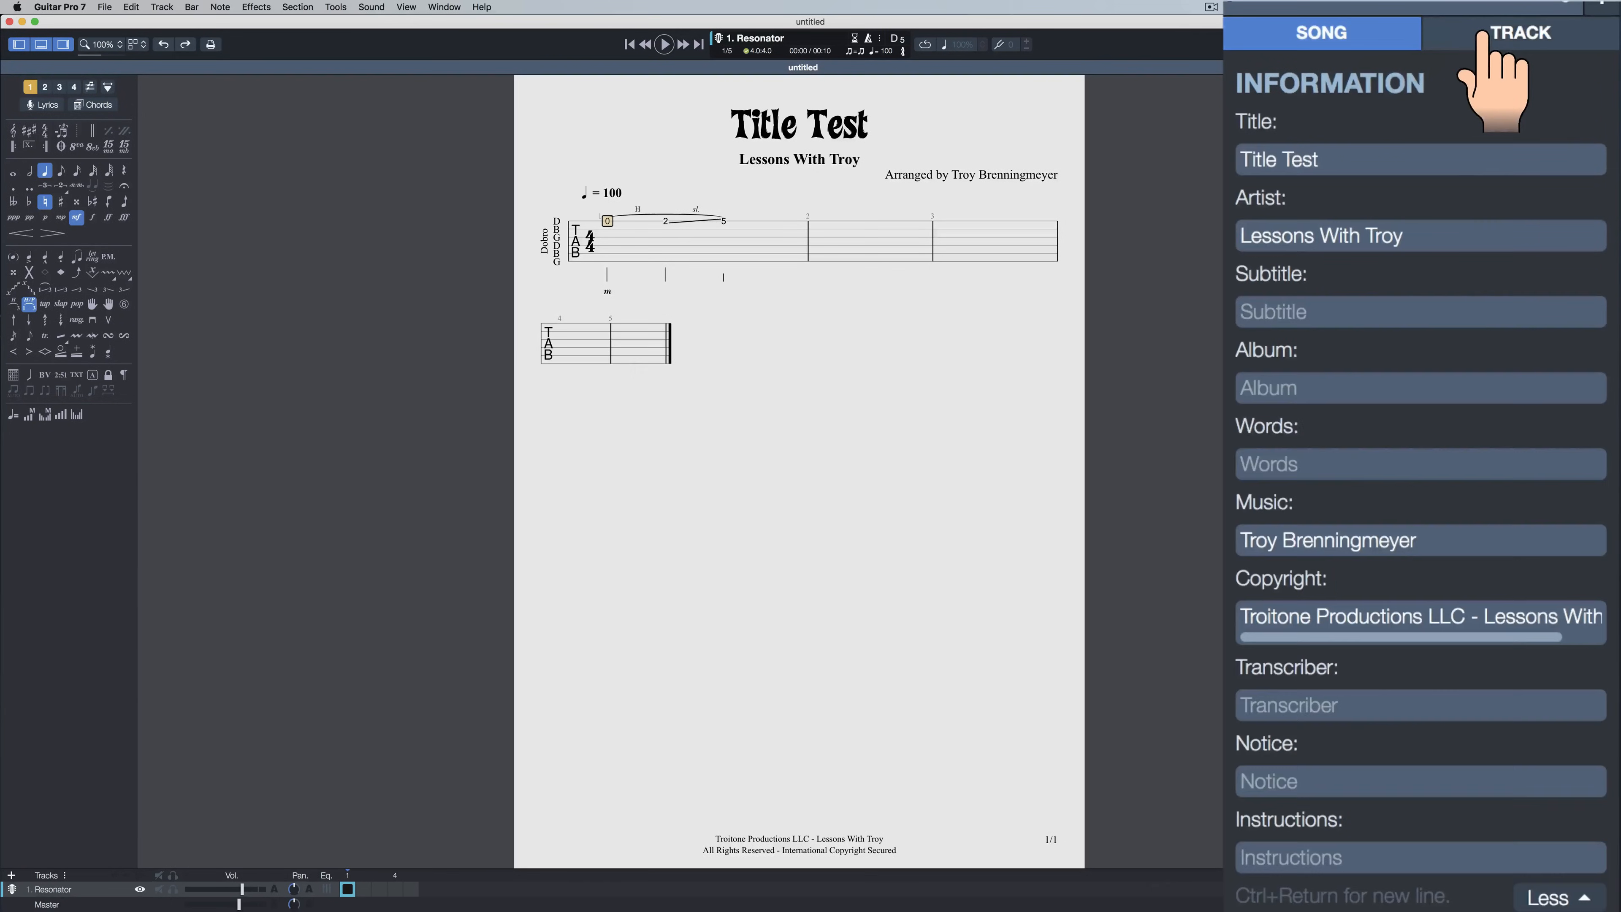
click(1495, 33)
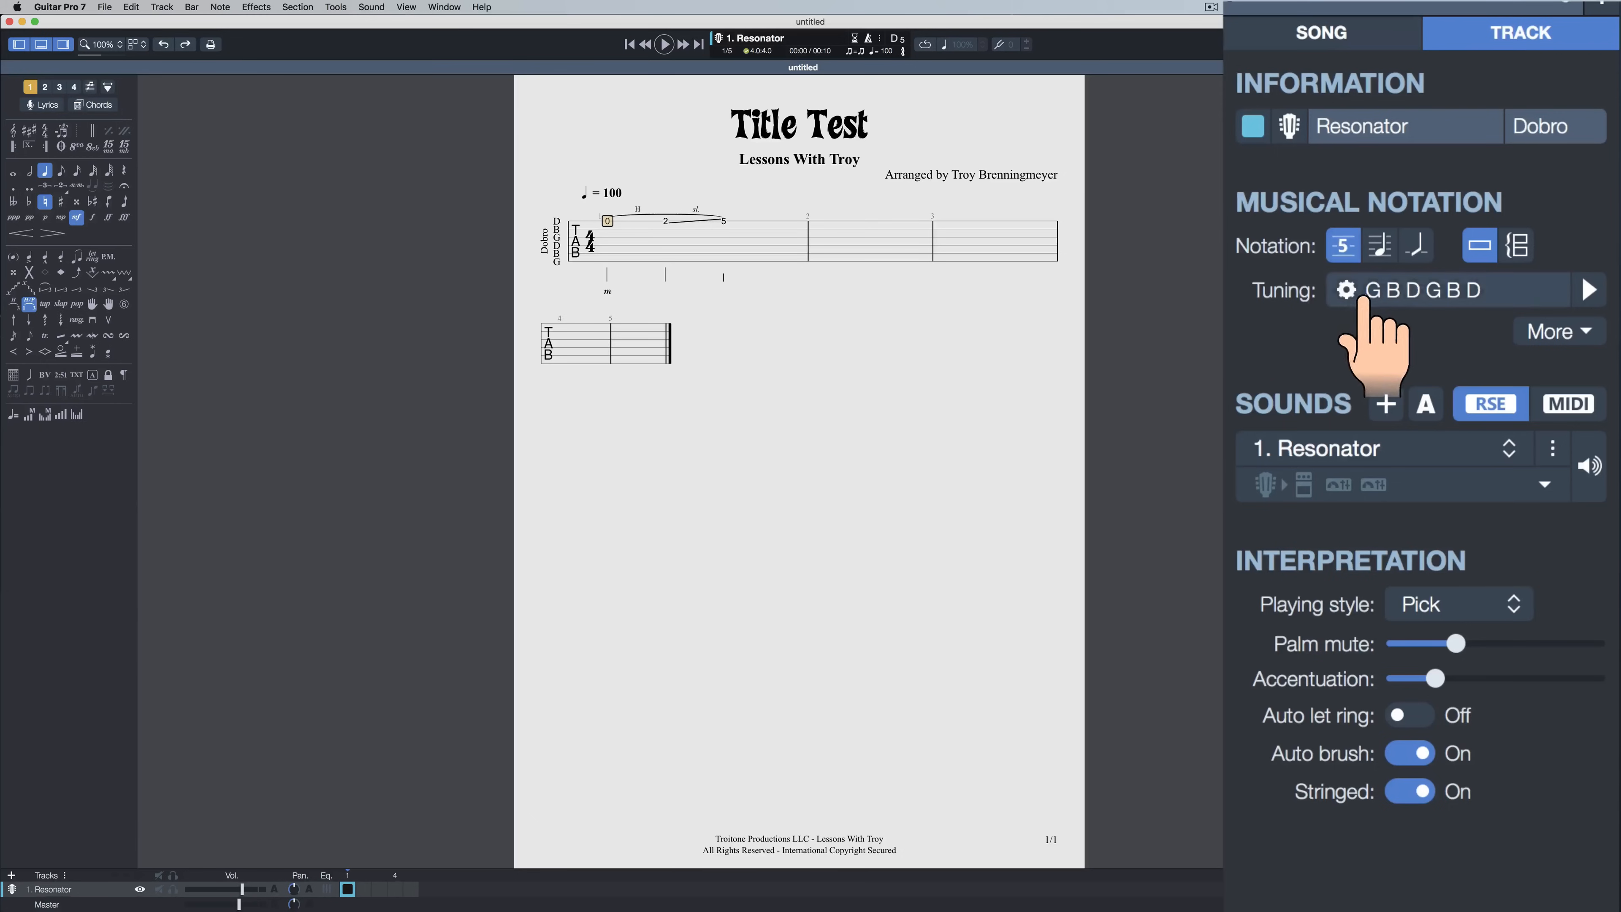
Step: Open the Resonator track's tuning settings and listen to strings 6, 5 and 4 of the current tuning
click(1346, 289)
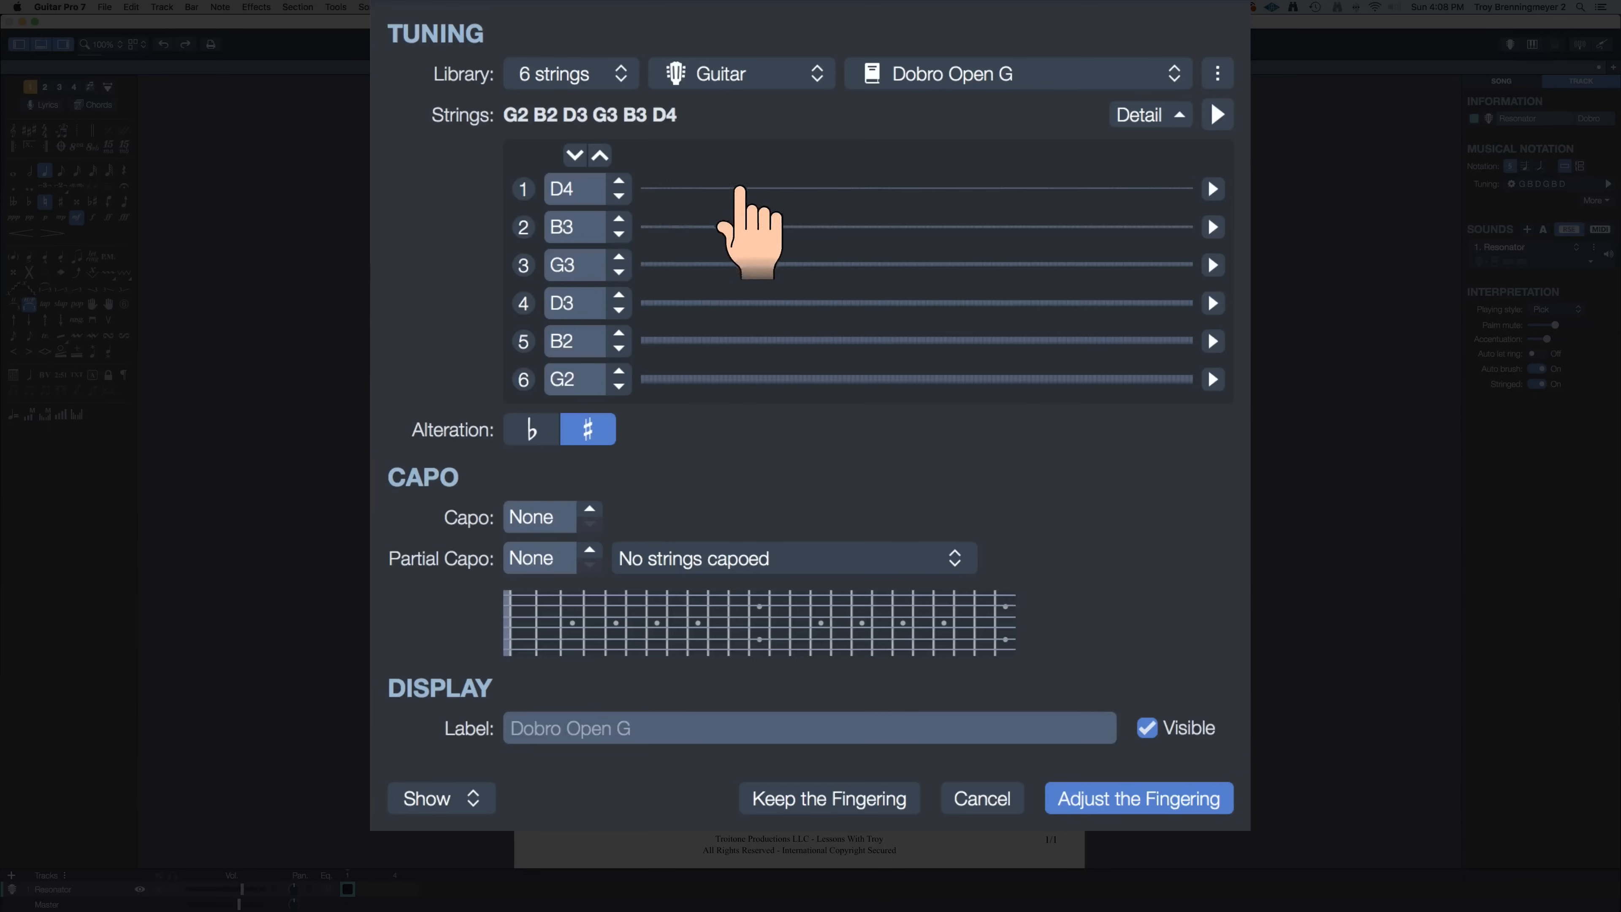
click(1212, 379)
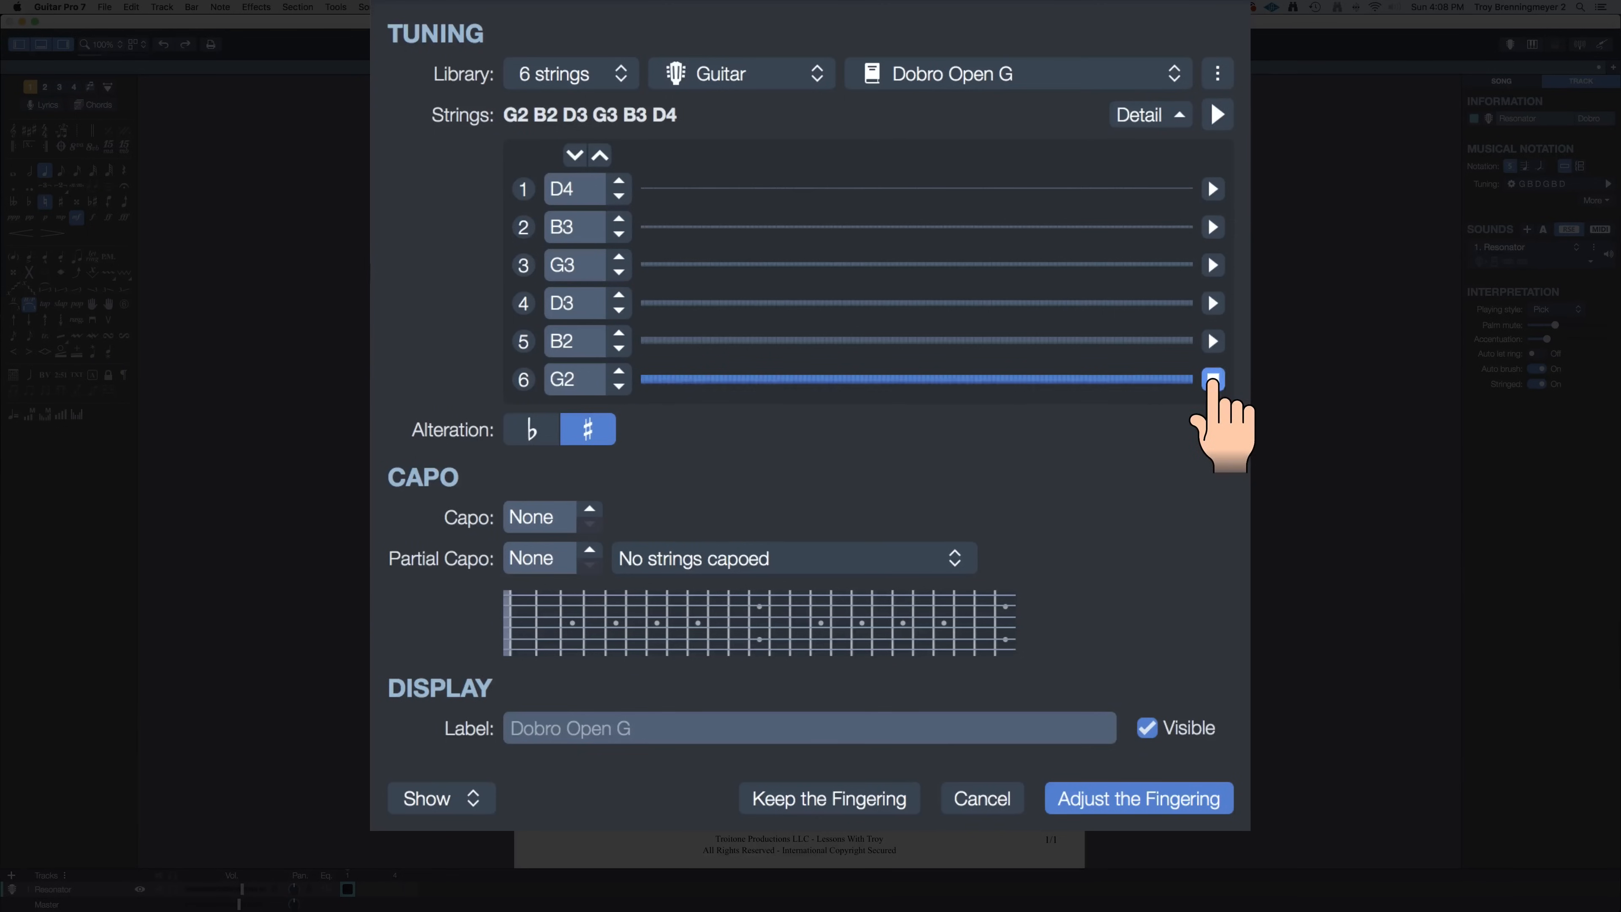
click(1212, 341)
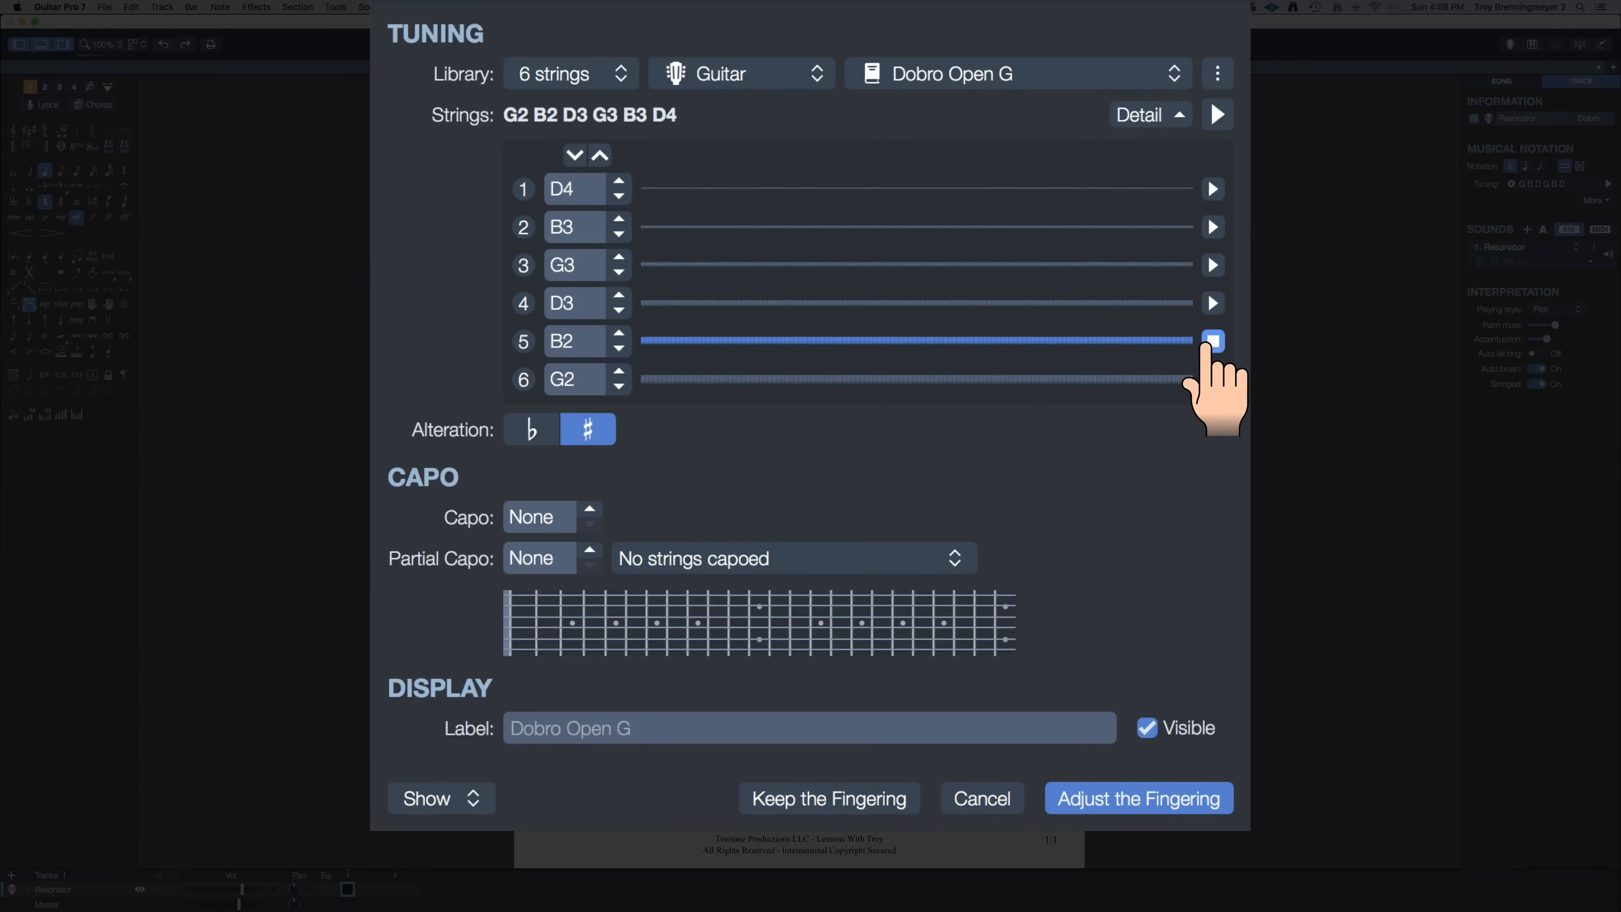
click(1211, 343)
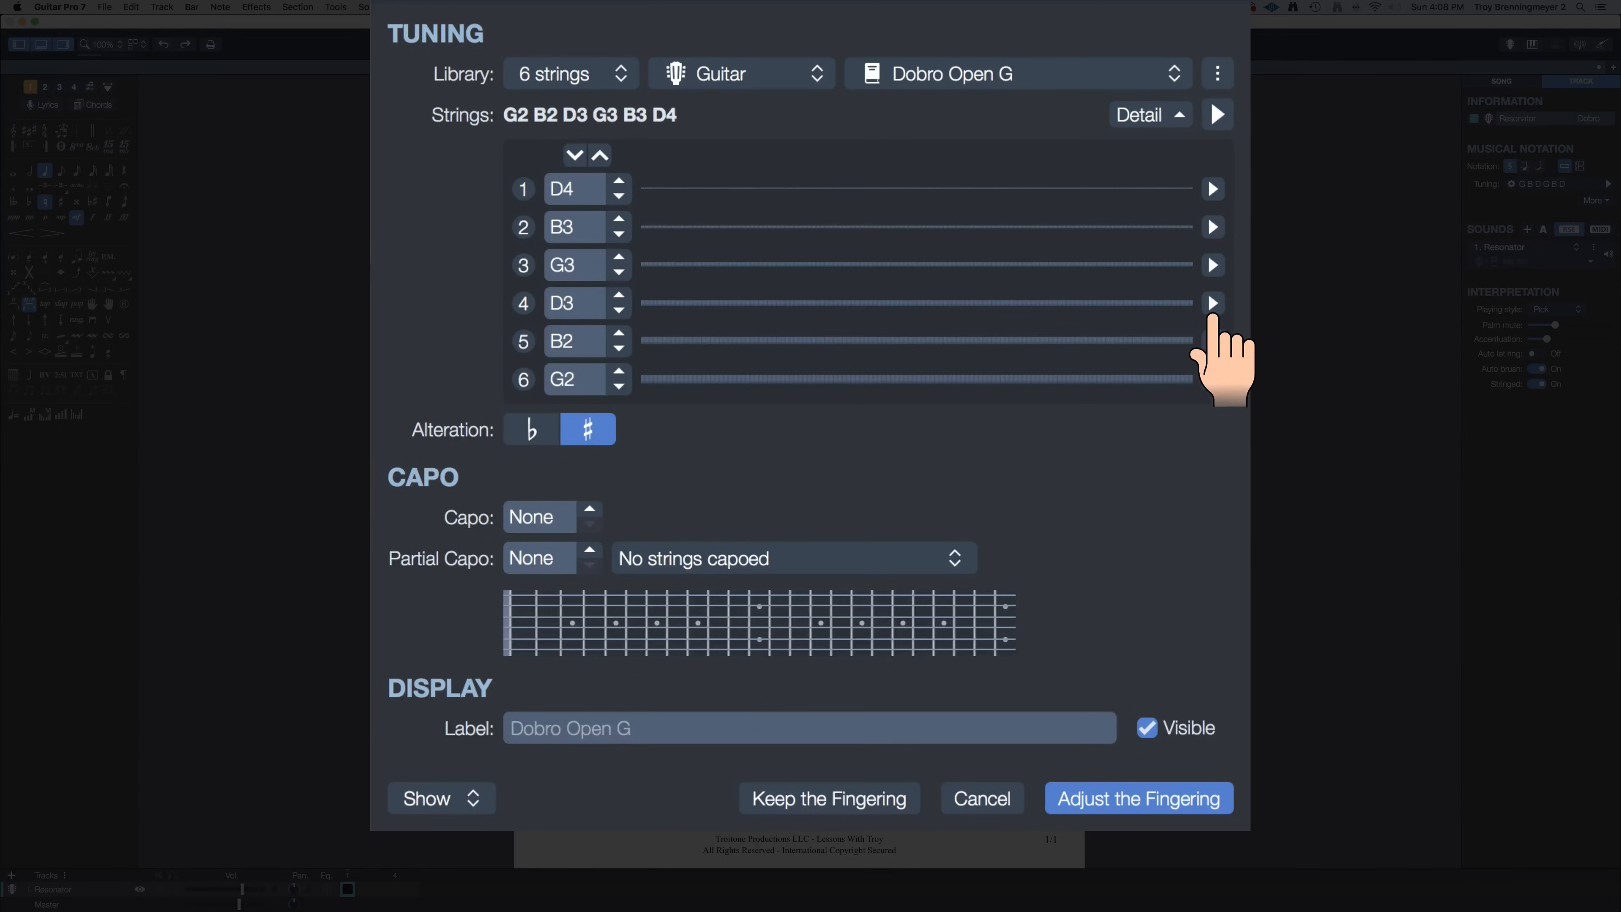
click(1212, 305)
click(1213, 306)
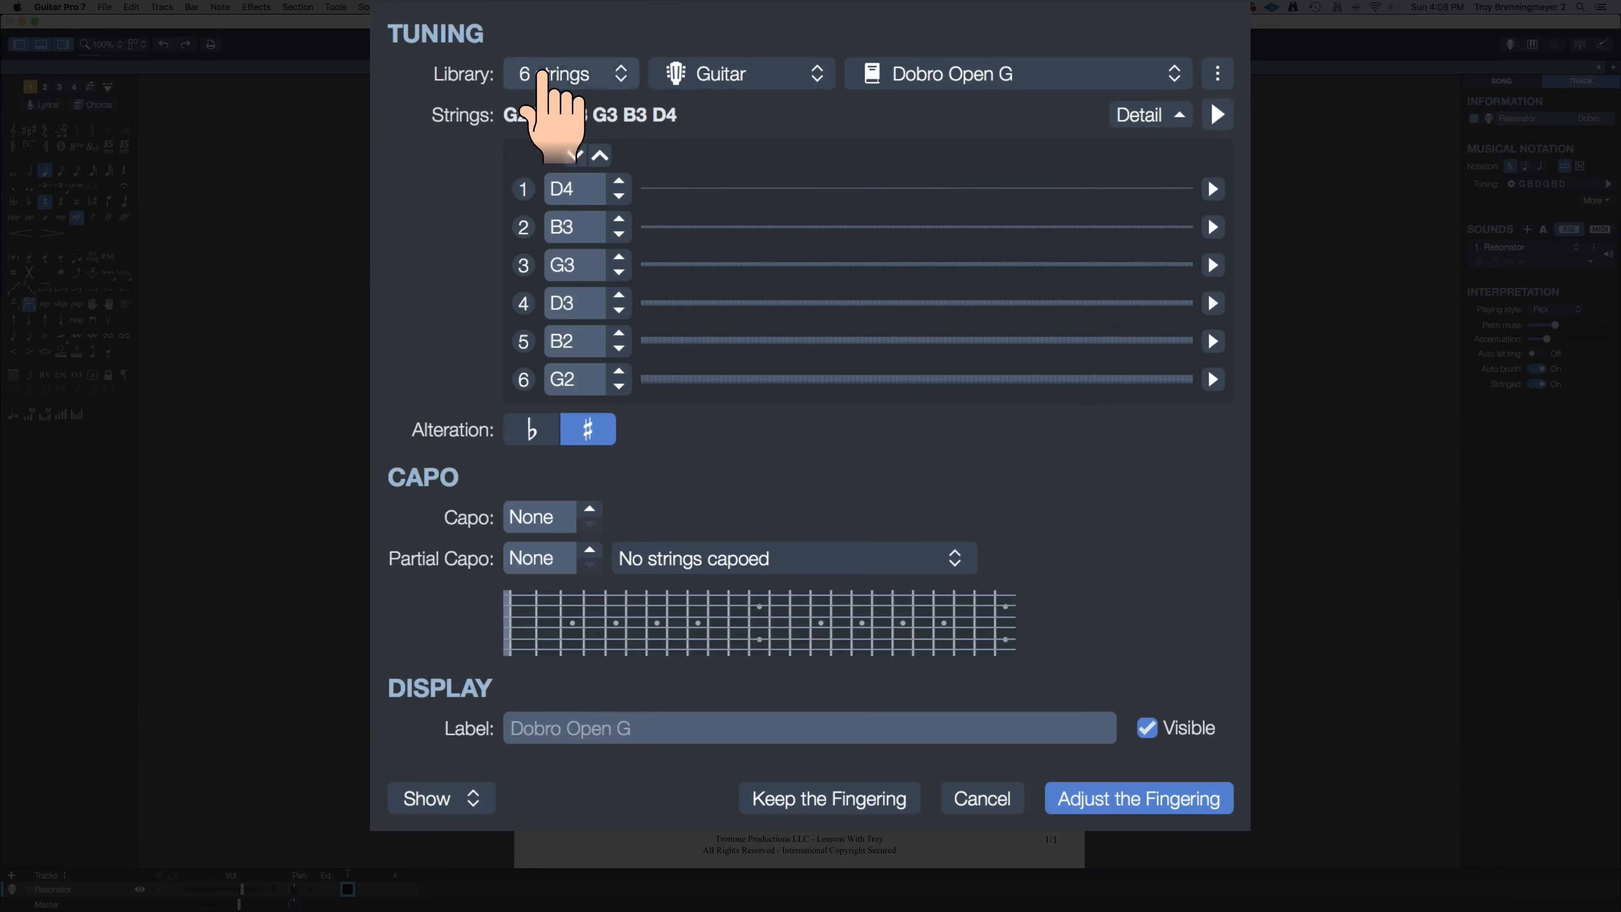
Step: Load the Open C6 tuning from the six-string guitar library and listen to string 6
click(734, 75)
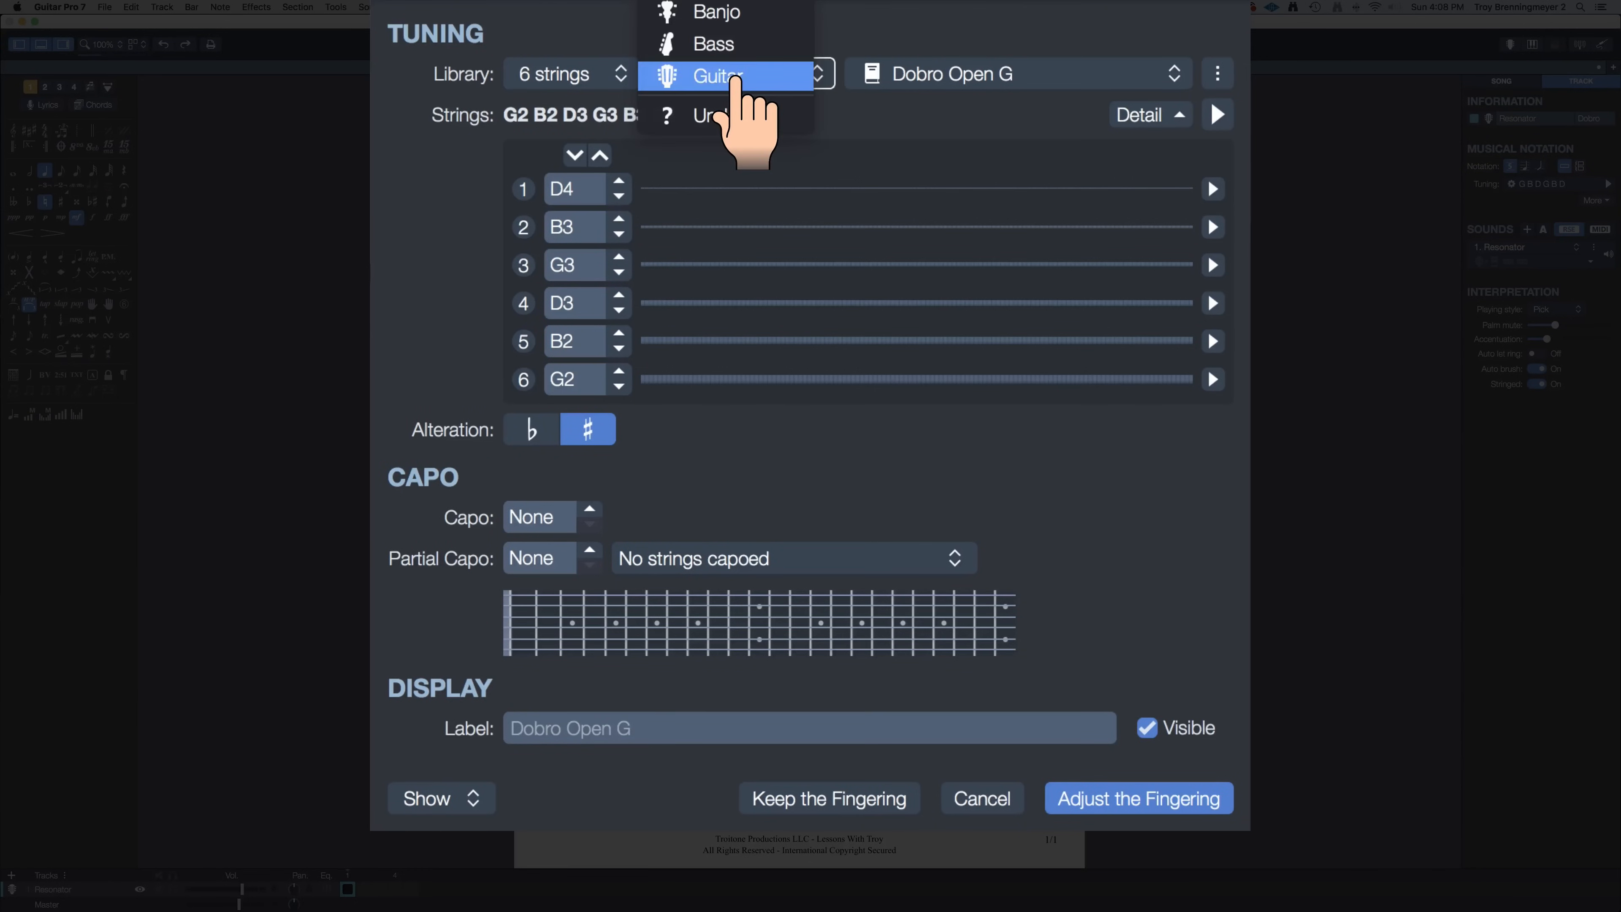
click(909, 86)
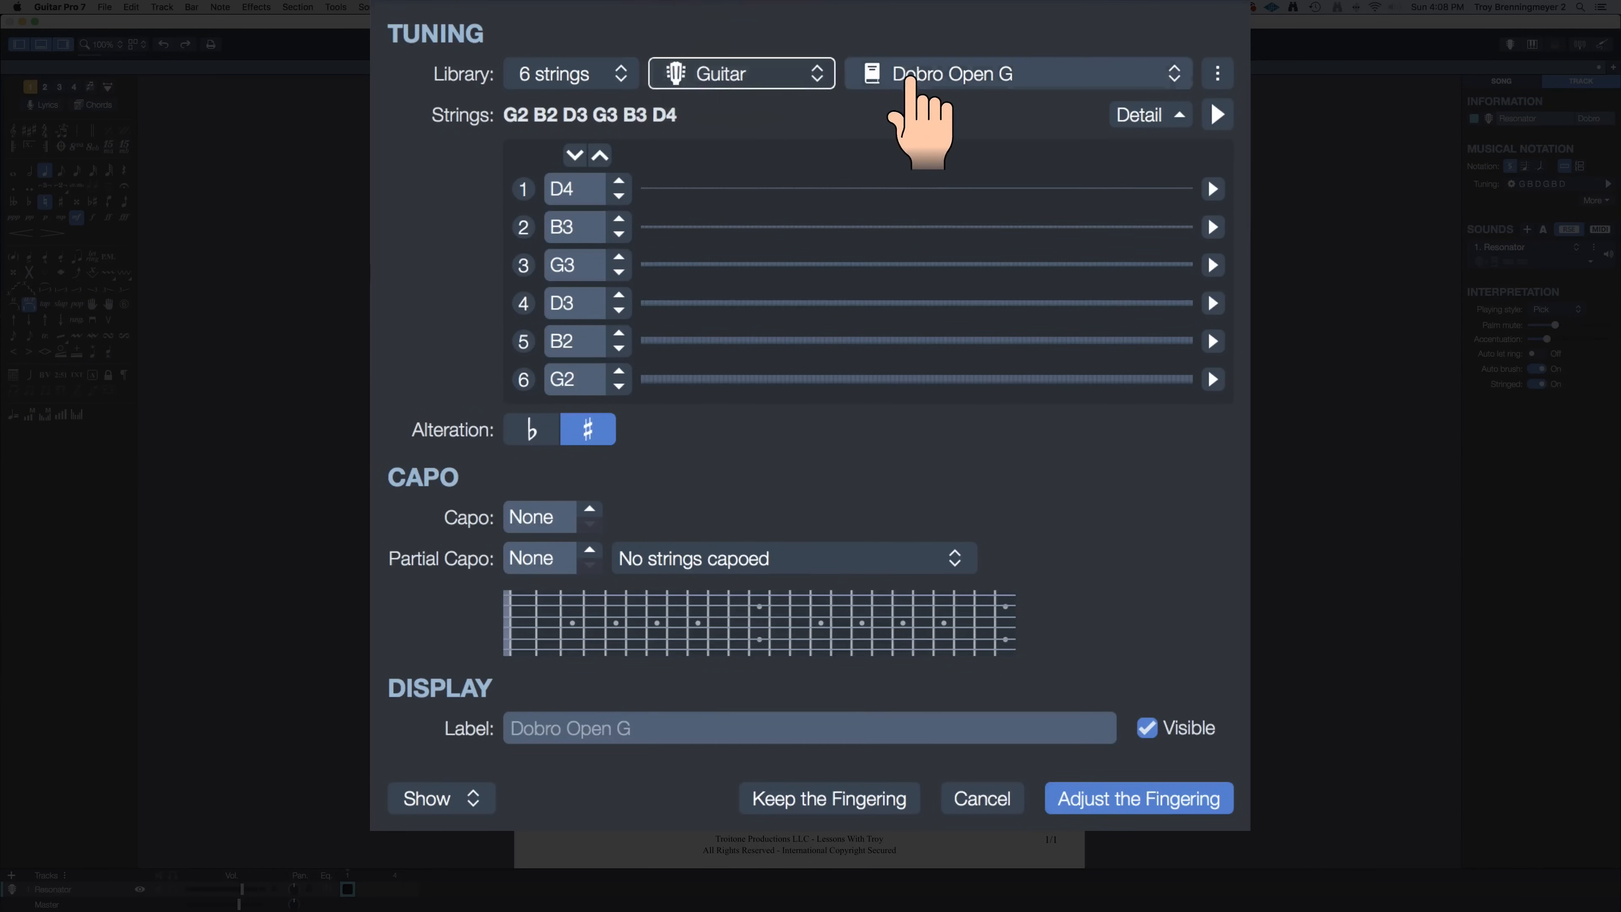
click(916, 78)
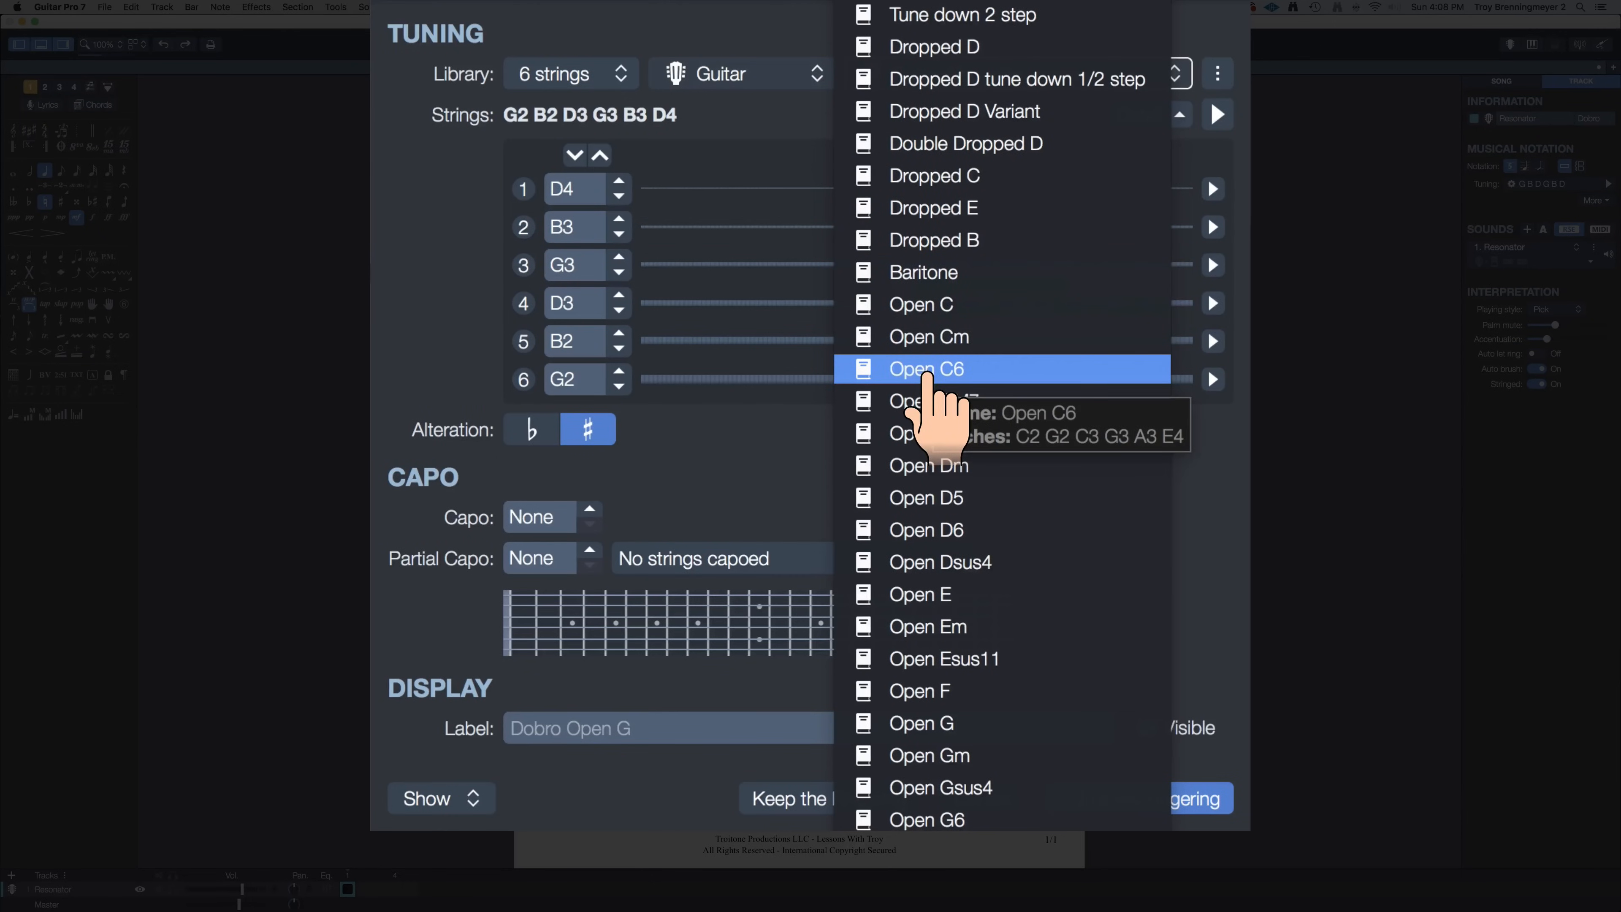
click(925, 371)
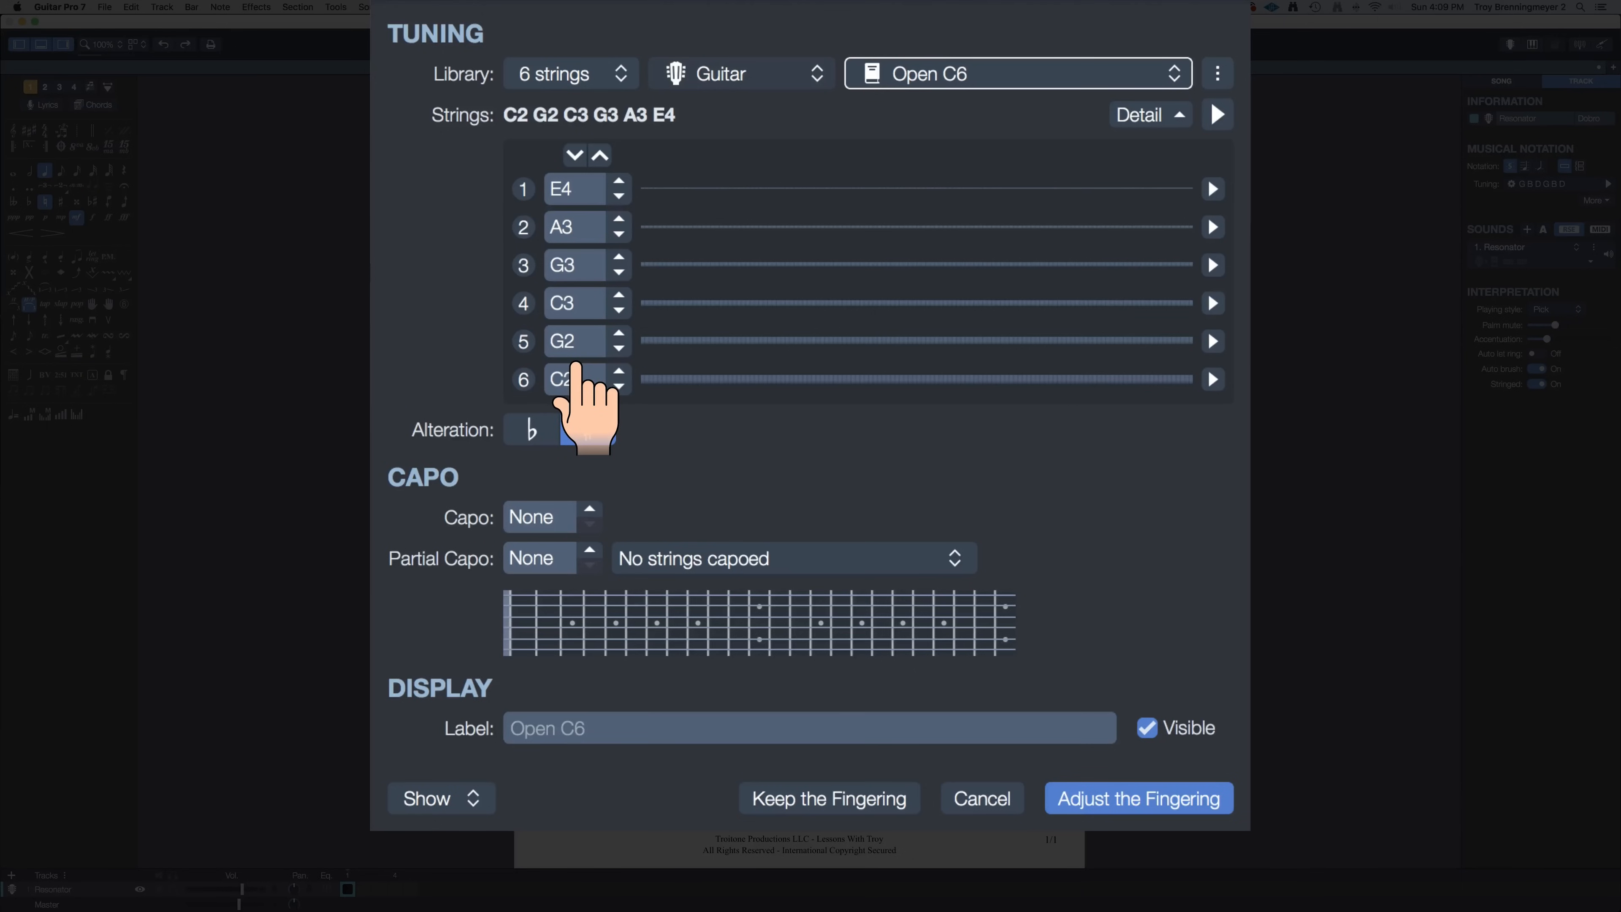
click(1213, 379)
click(1212, 379)
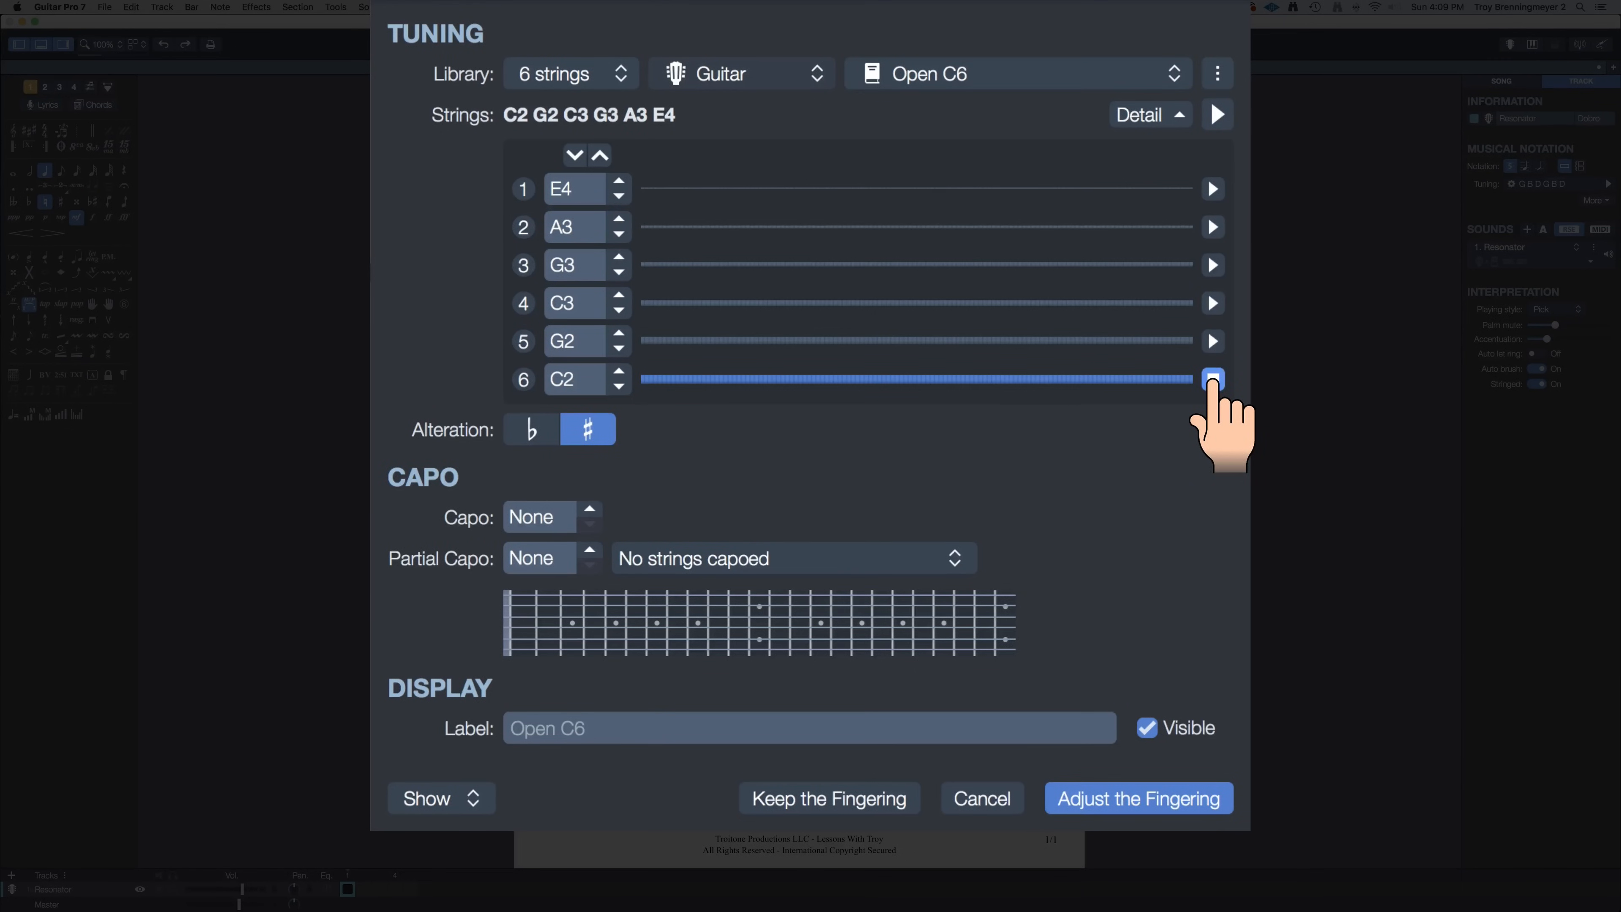
click(1212, 379)
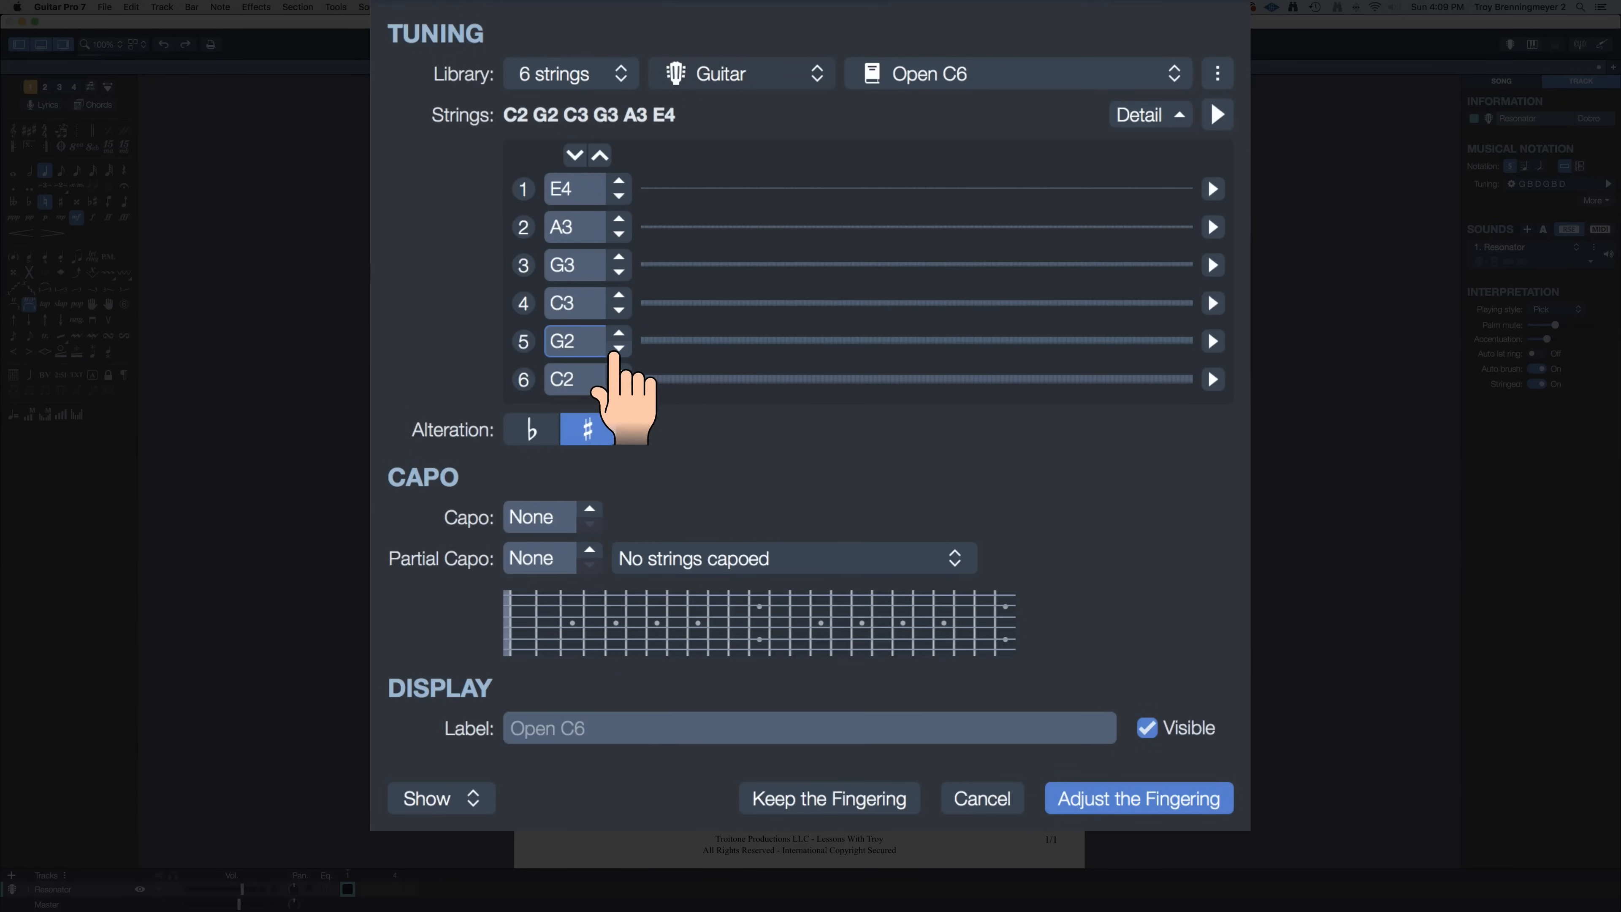
Step: Try string 5 at E2, listen to strings 6 and 5, and return string 5 to G2
click(617, 349)
click(616, 349)
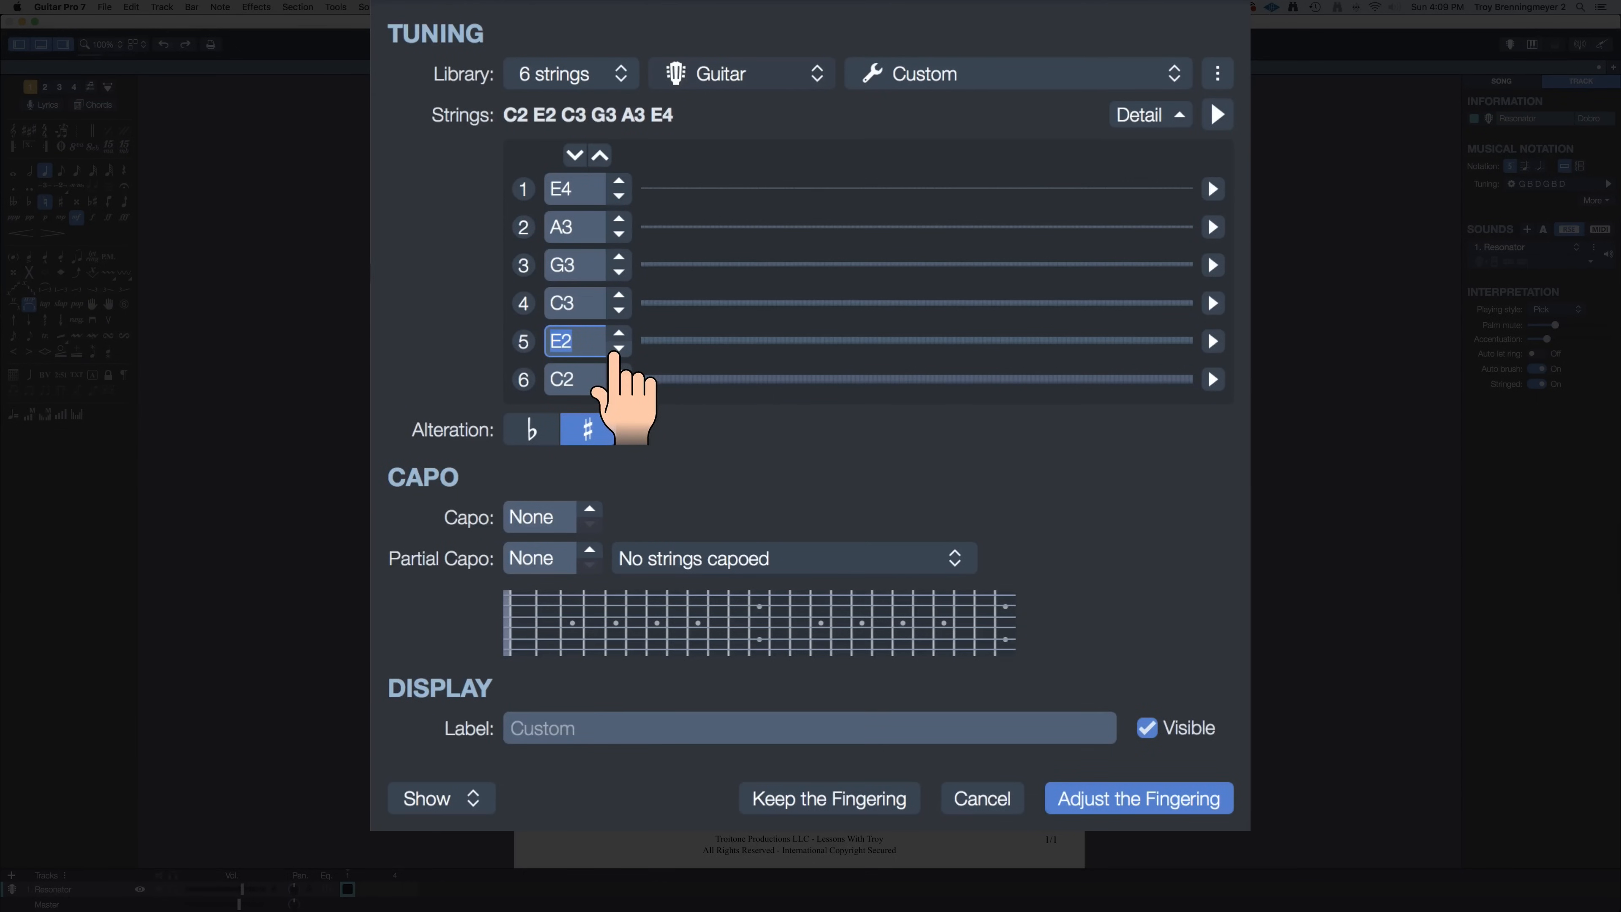
click(1213, 379)
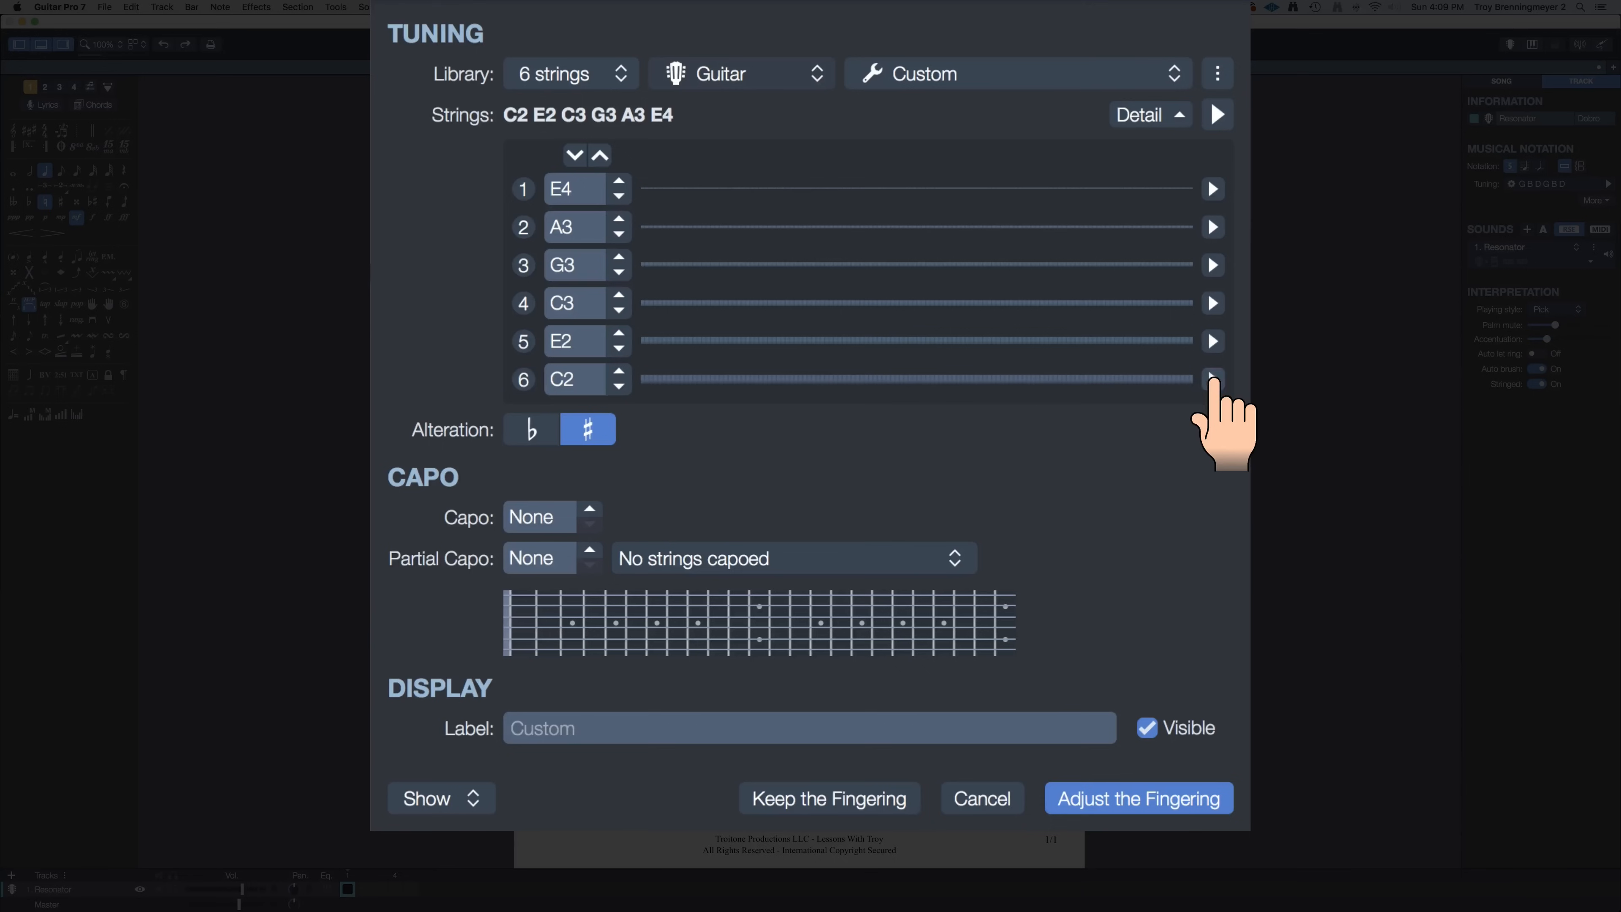
click(1212, 341)
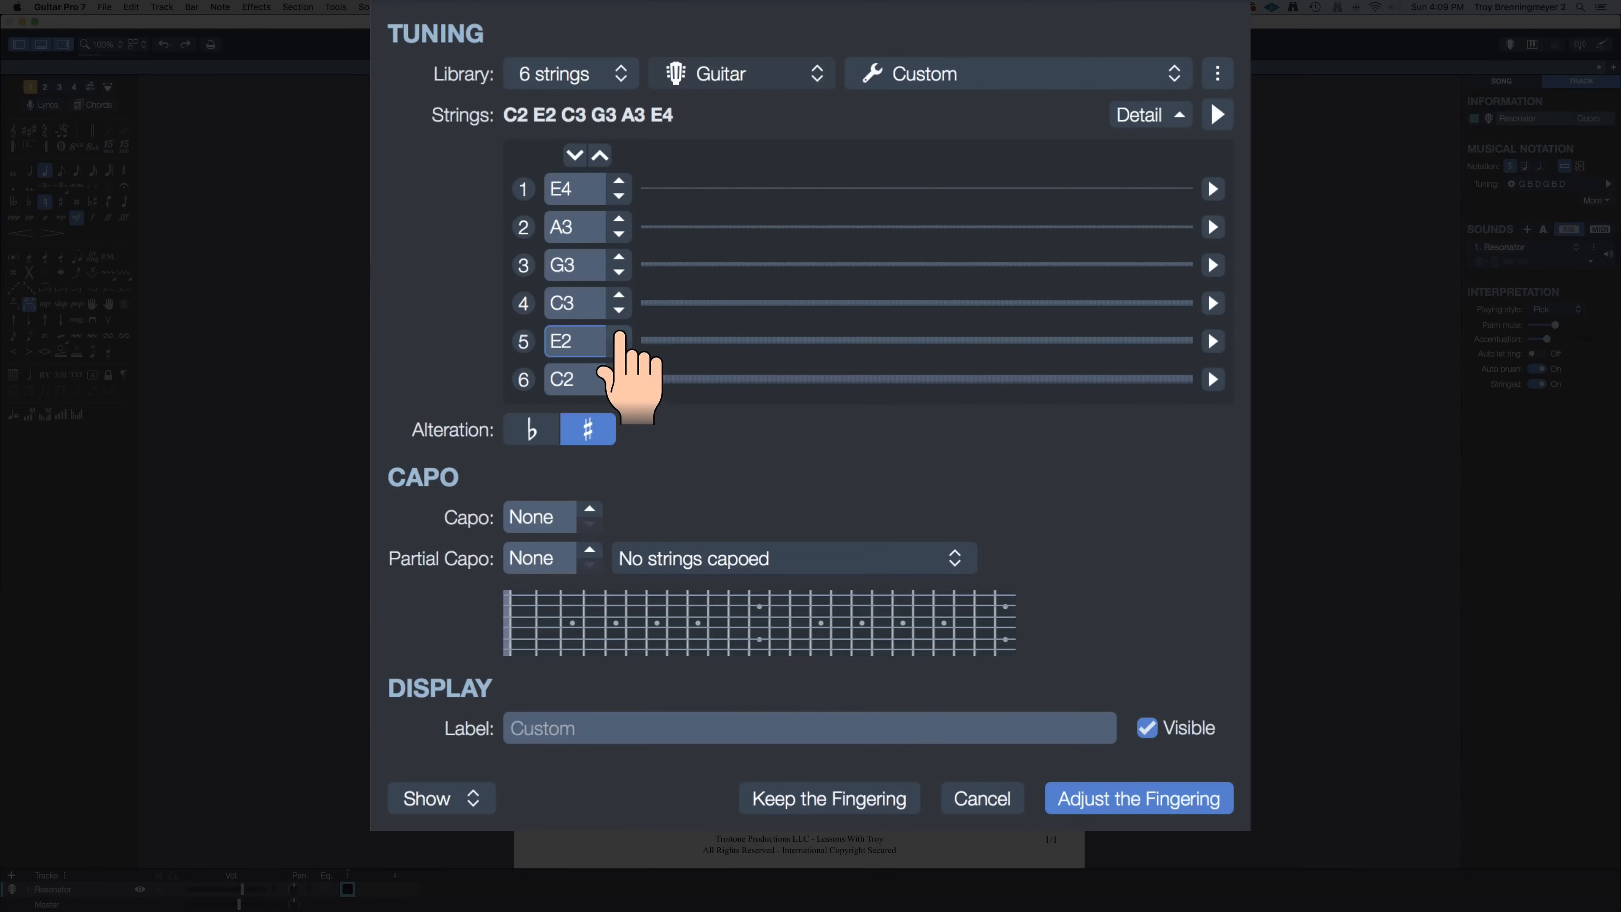
click(618, 334)
click(619, 334)
click(618, 333)
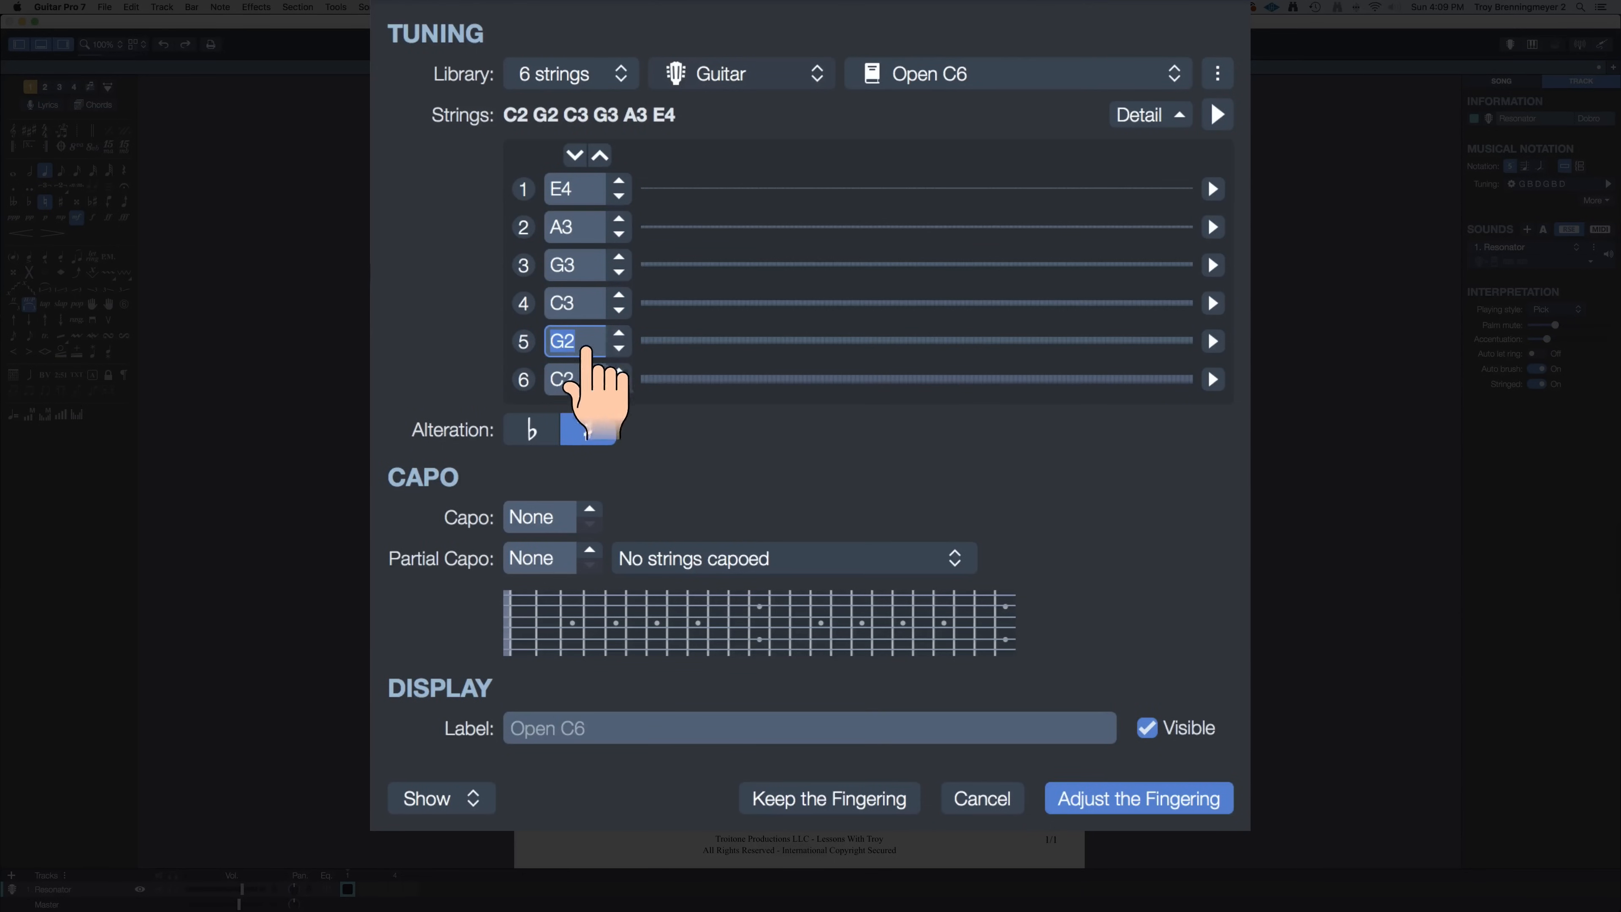
Step: Tune string 5 to E2 and string 4 to G2, and check strings 6, 5 and 4 by ear
click(619, 348)
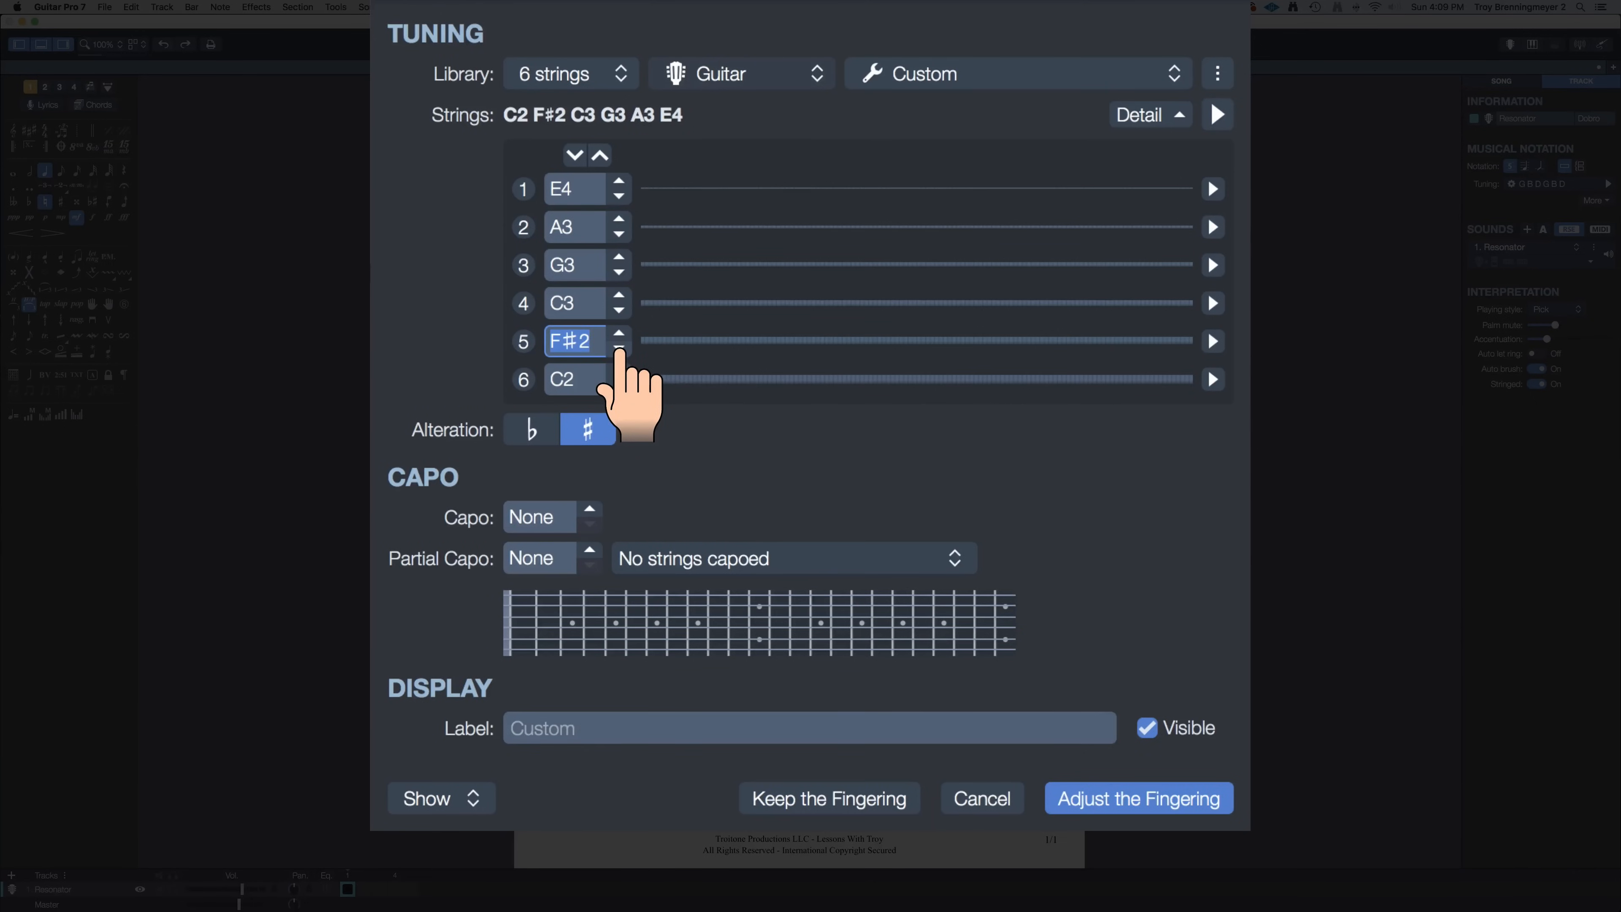
click(619, 347)
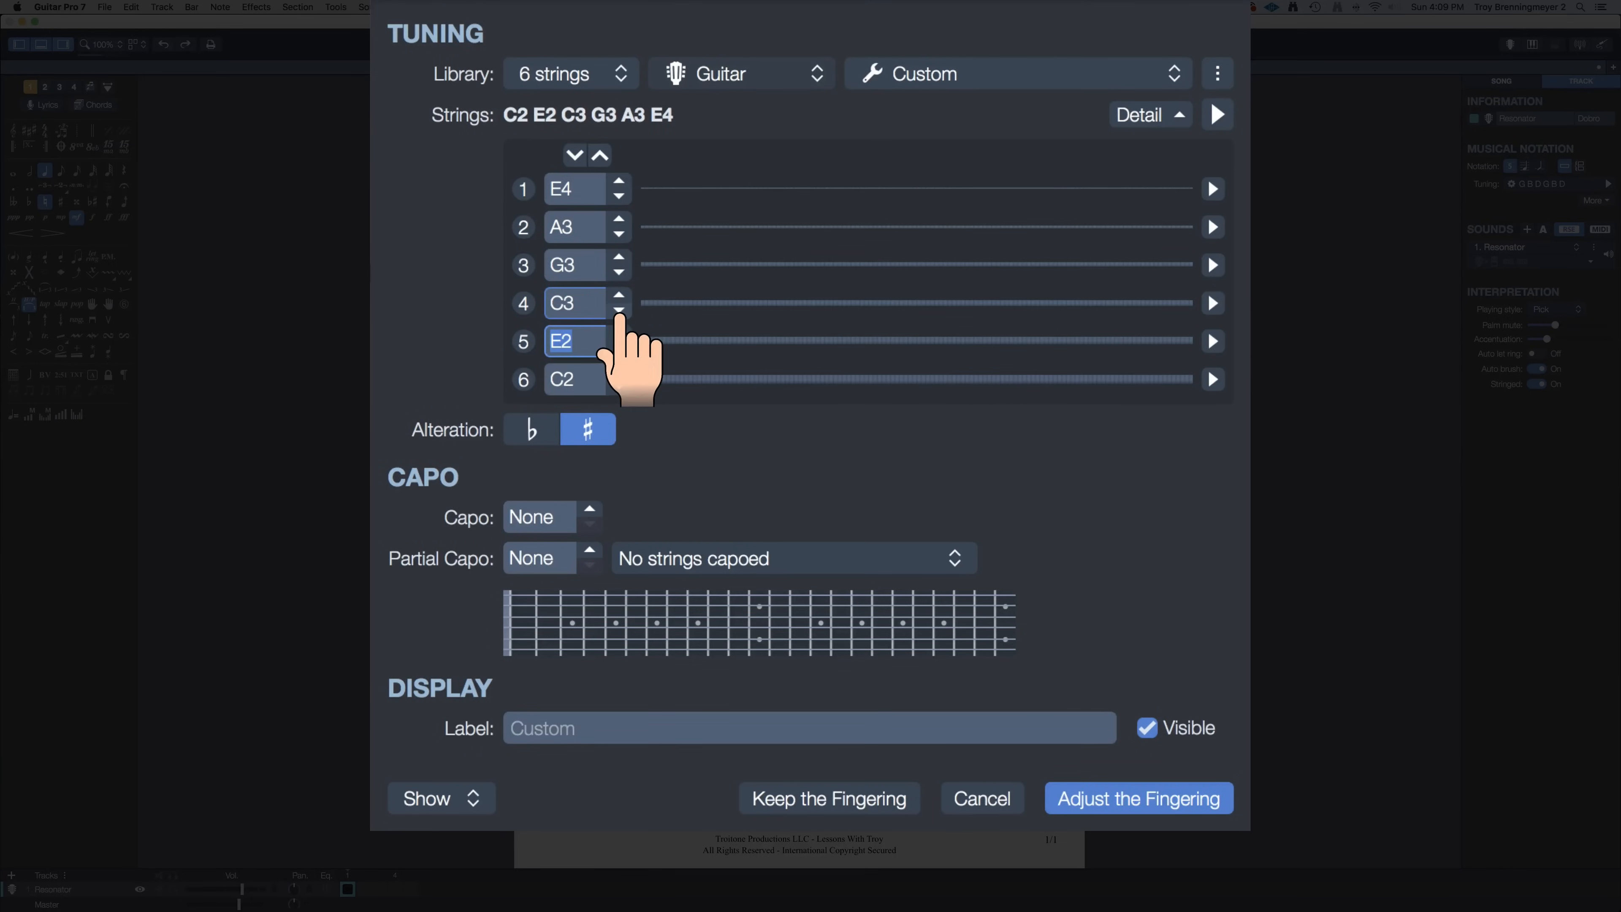
click(618, 310)
click(619, 311)
click(618, 310)
click(618, 310)
click(618, 310)
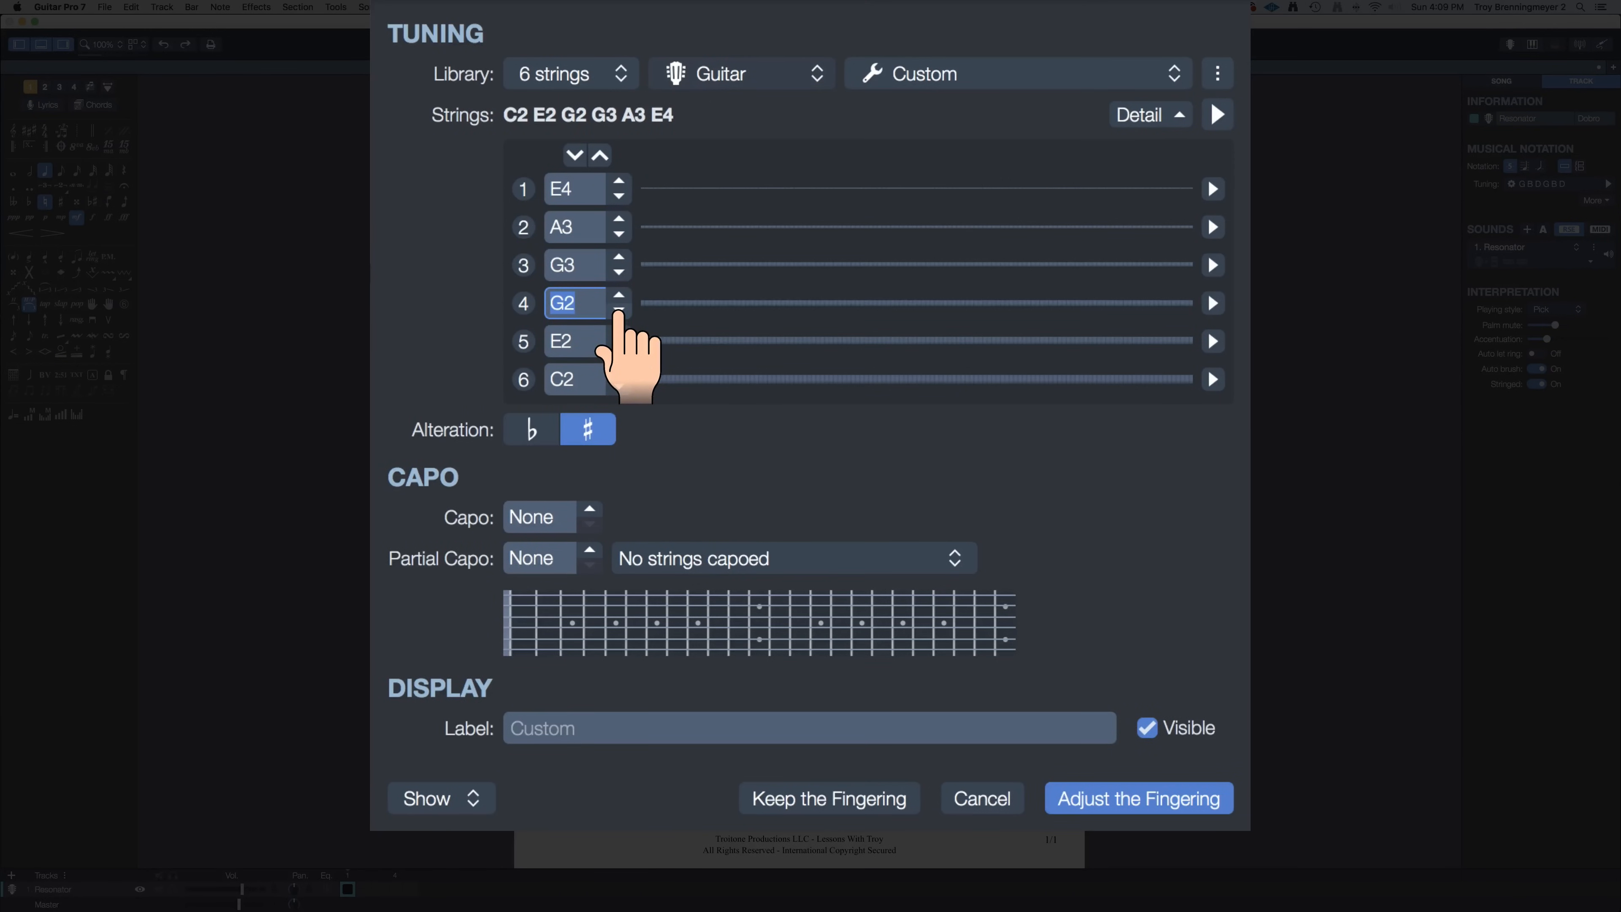
click(1212, 379)
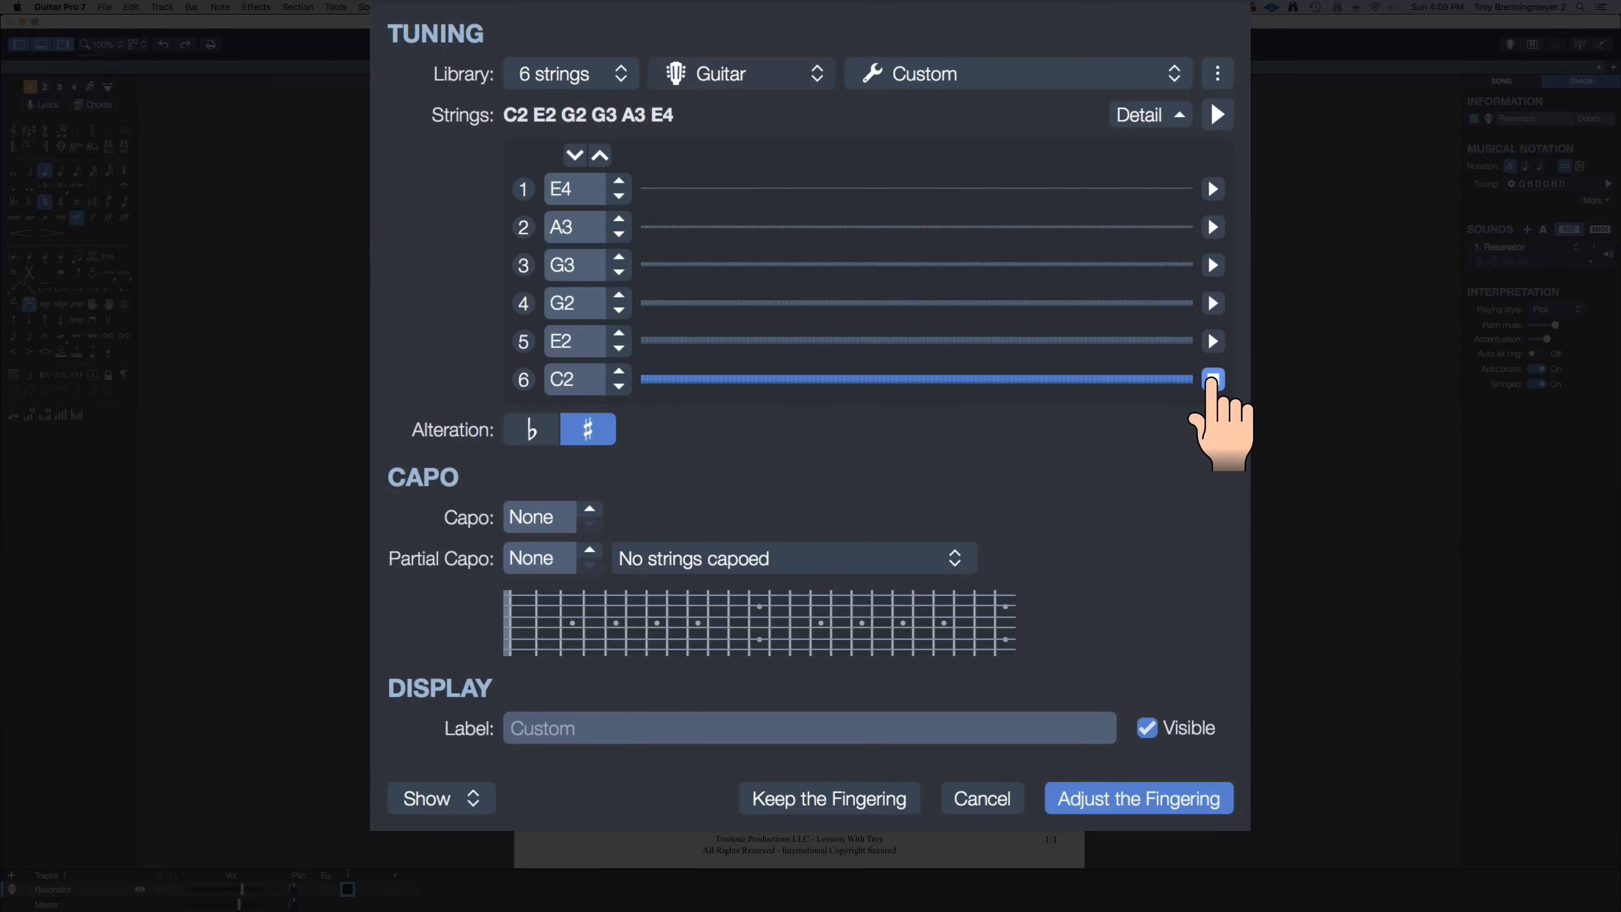
click(1212, 341)
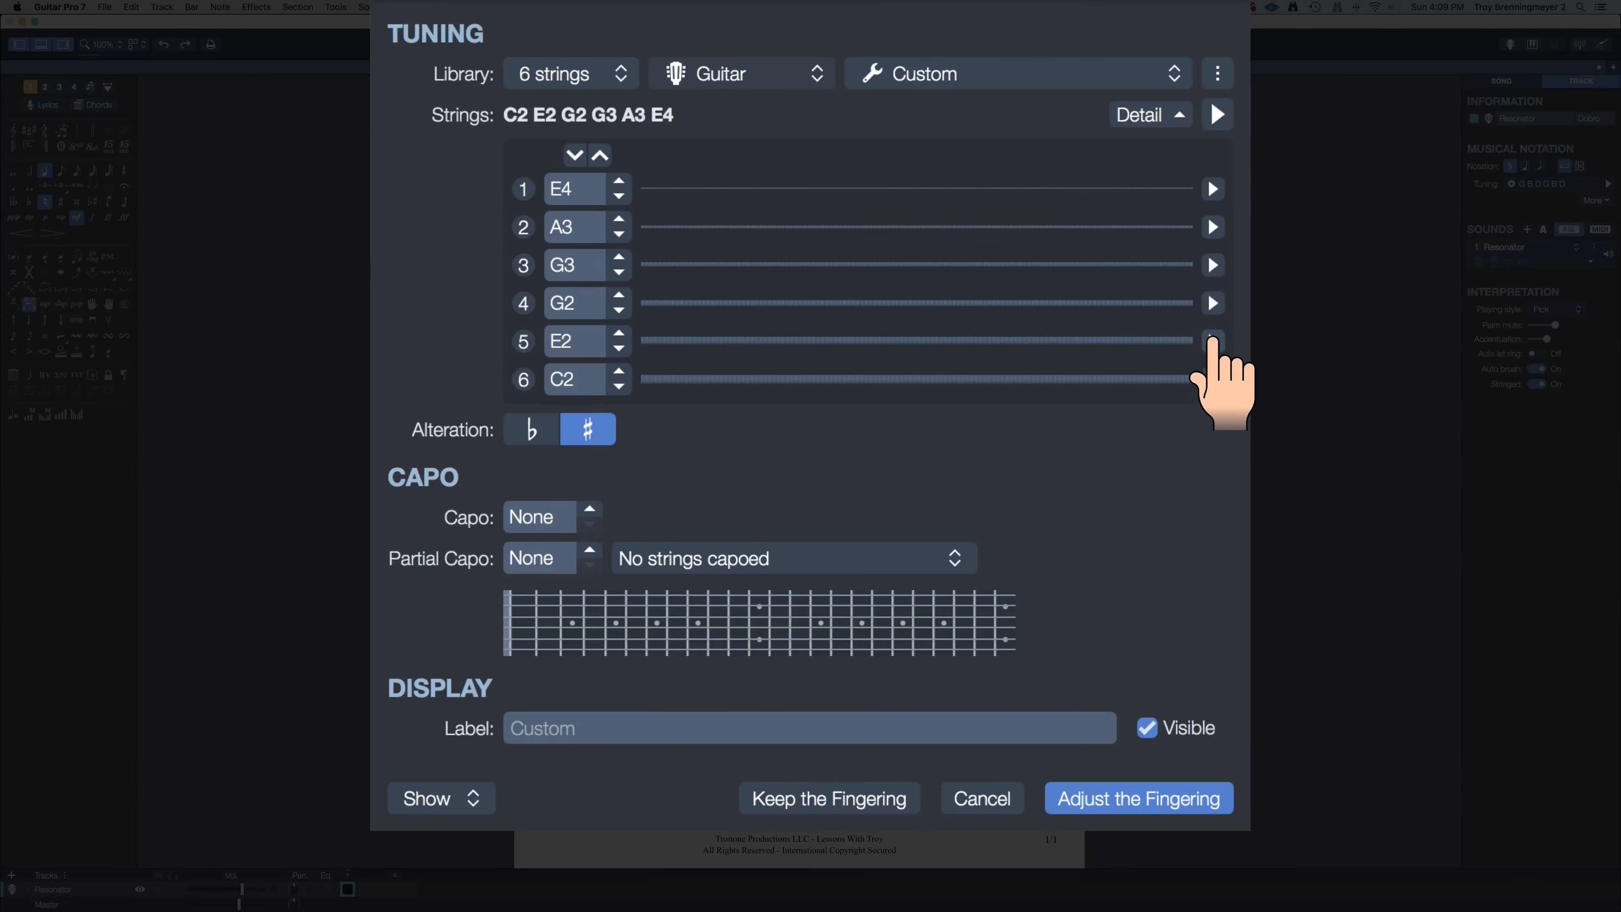
click(1211, 304)
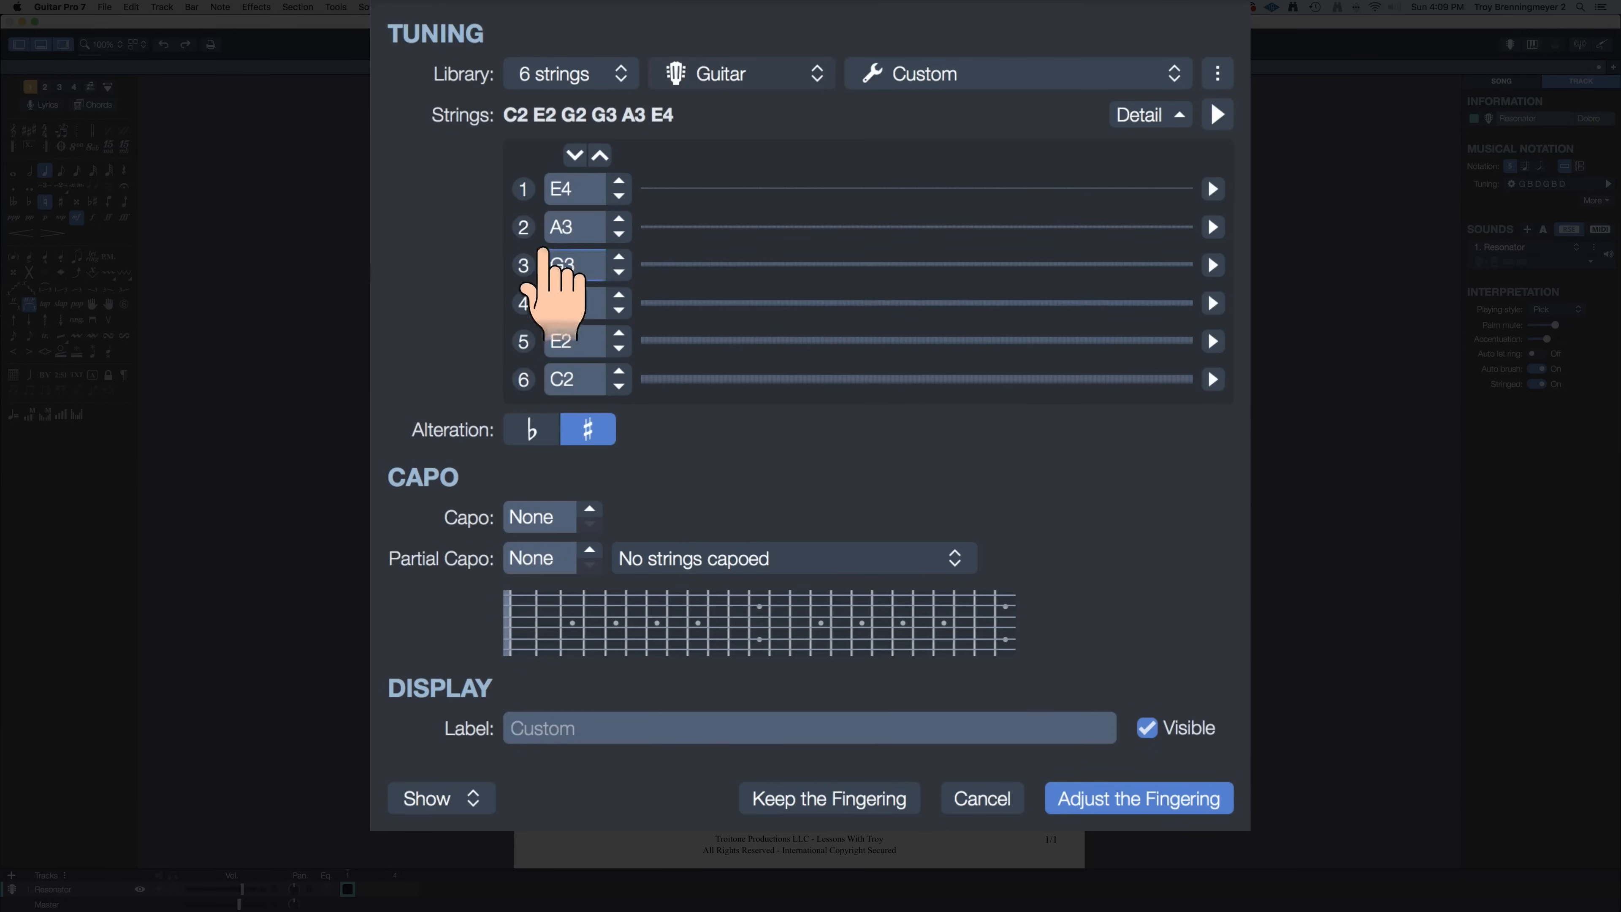
Step: Try string 3 at A3 and check strings 6 through 3 by ear
click(547, 271)
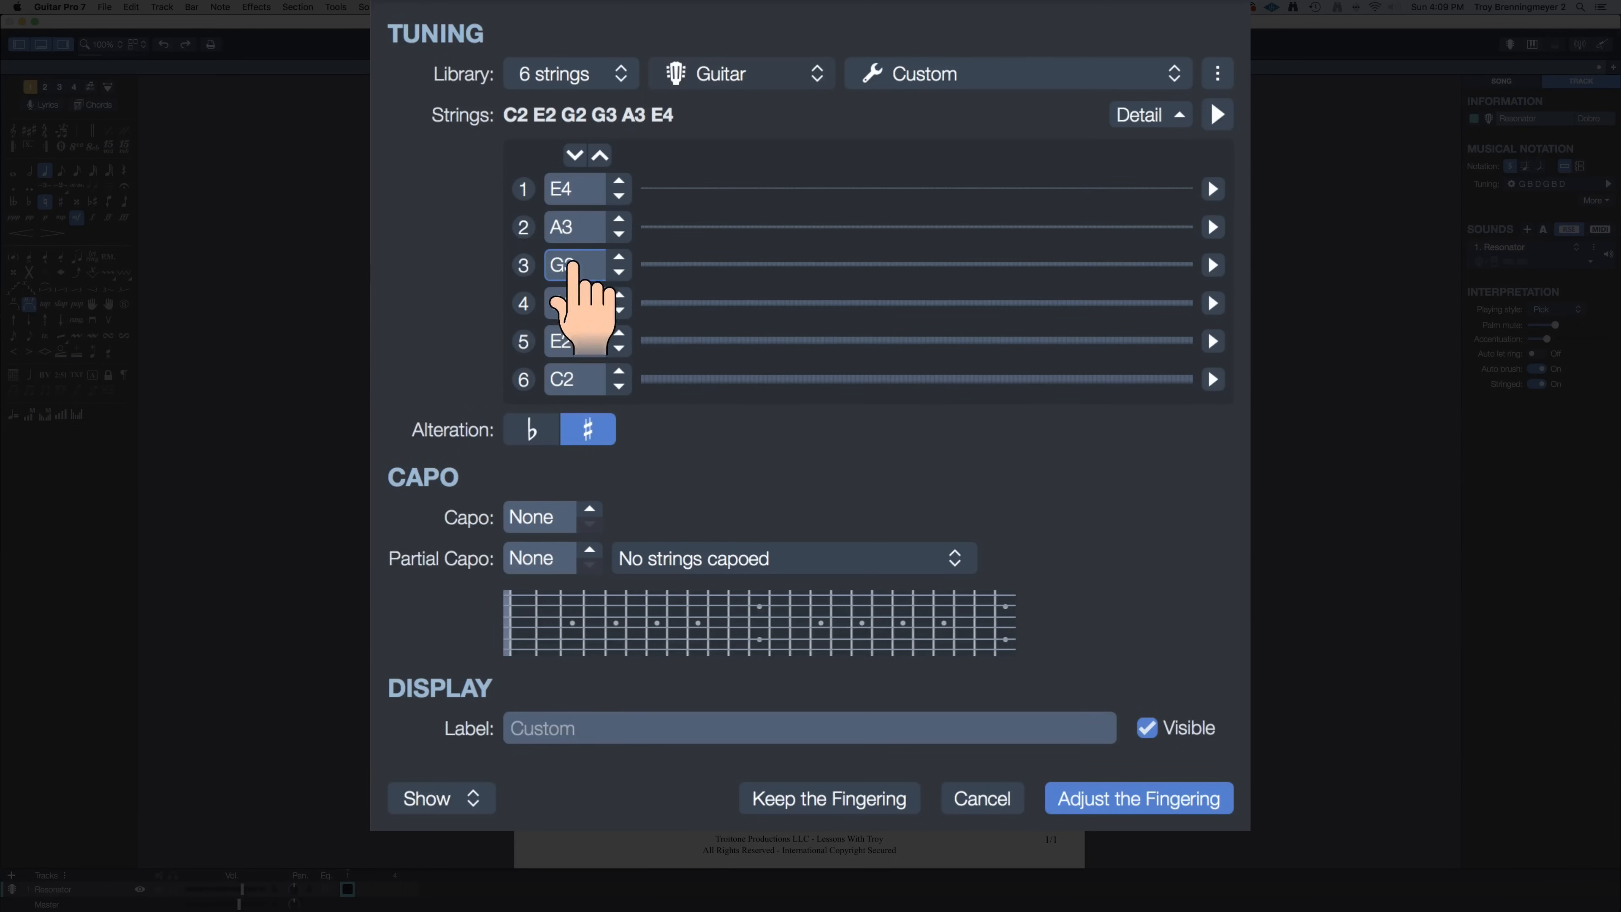
click(617, 259)
click(617, 258)
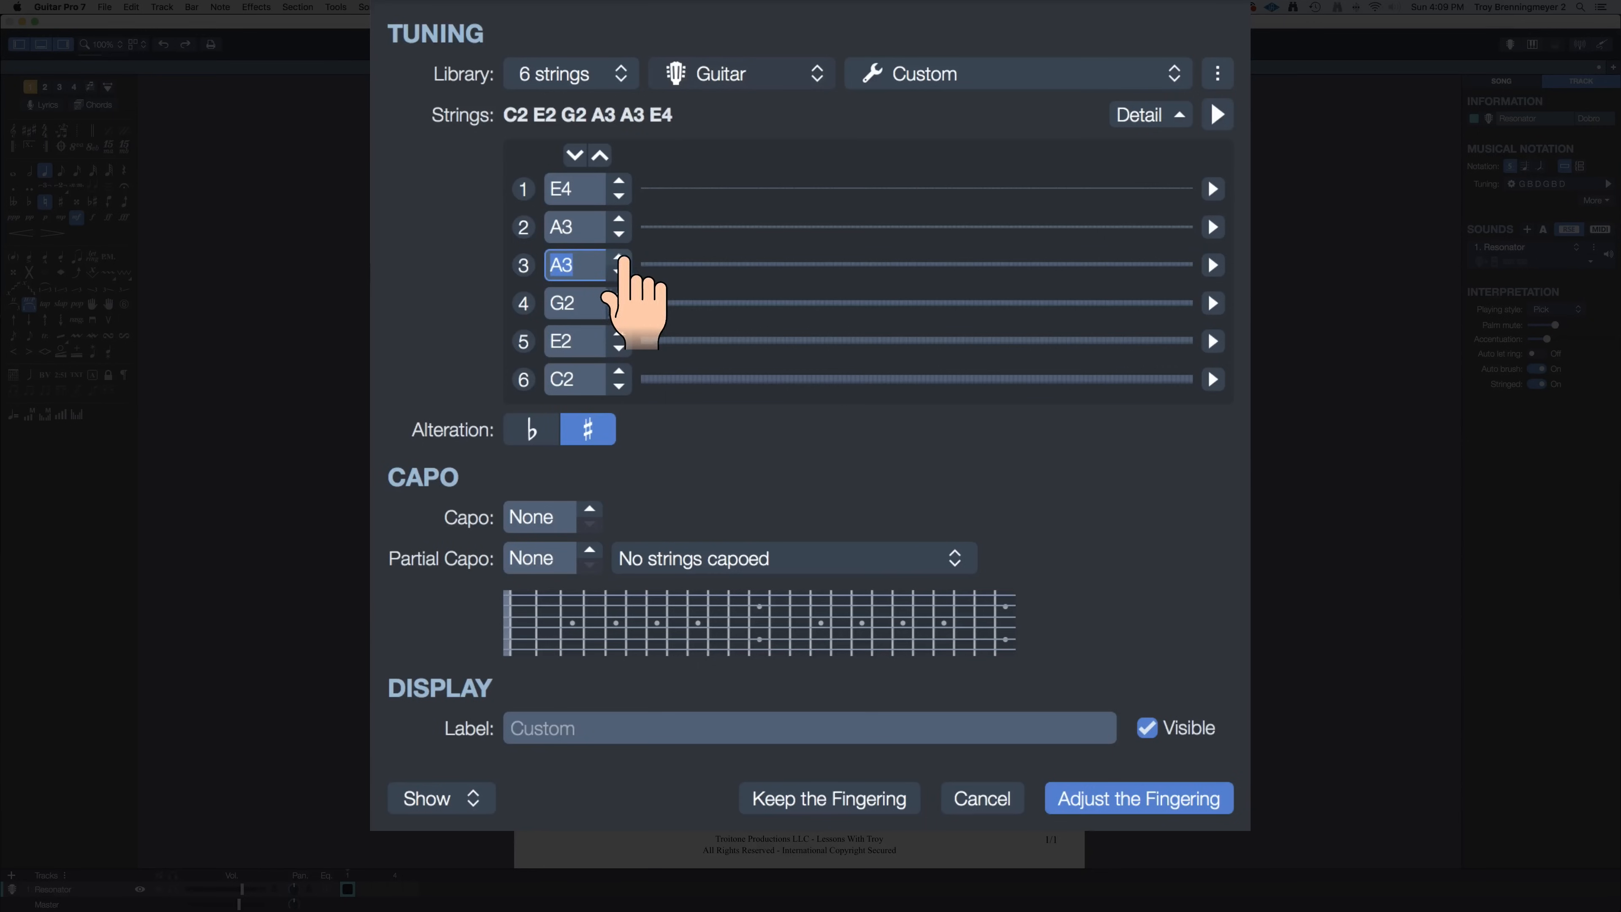
click(1211, 379)
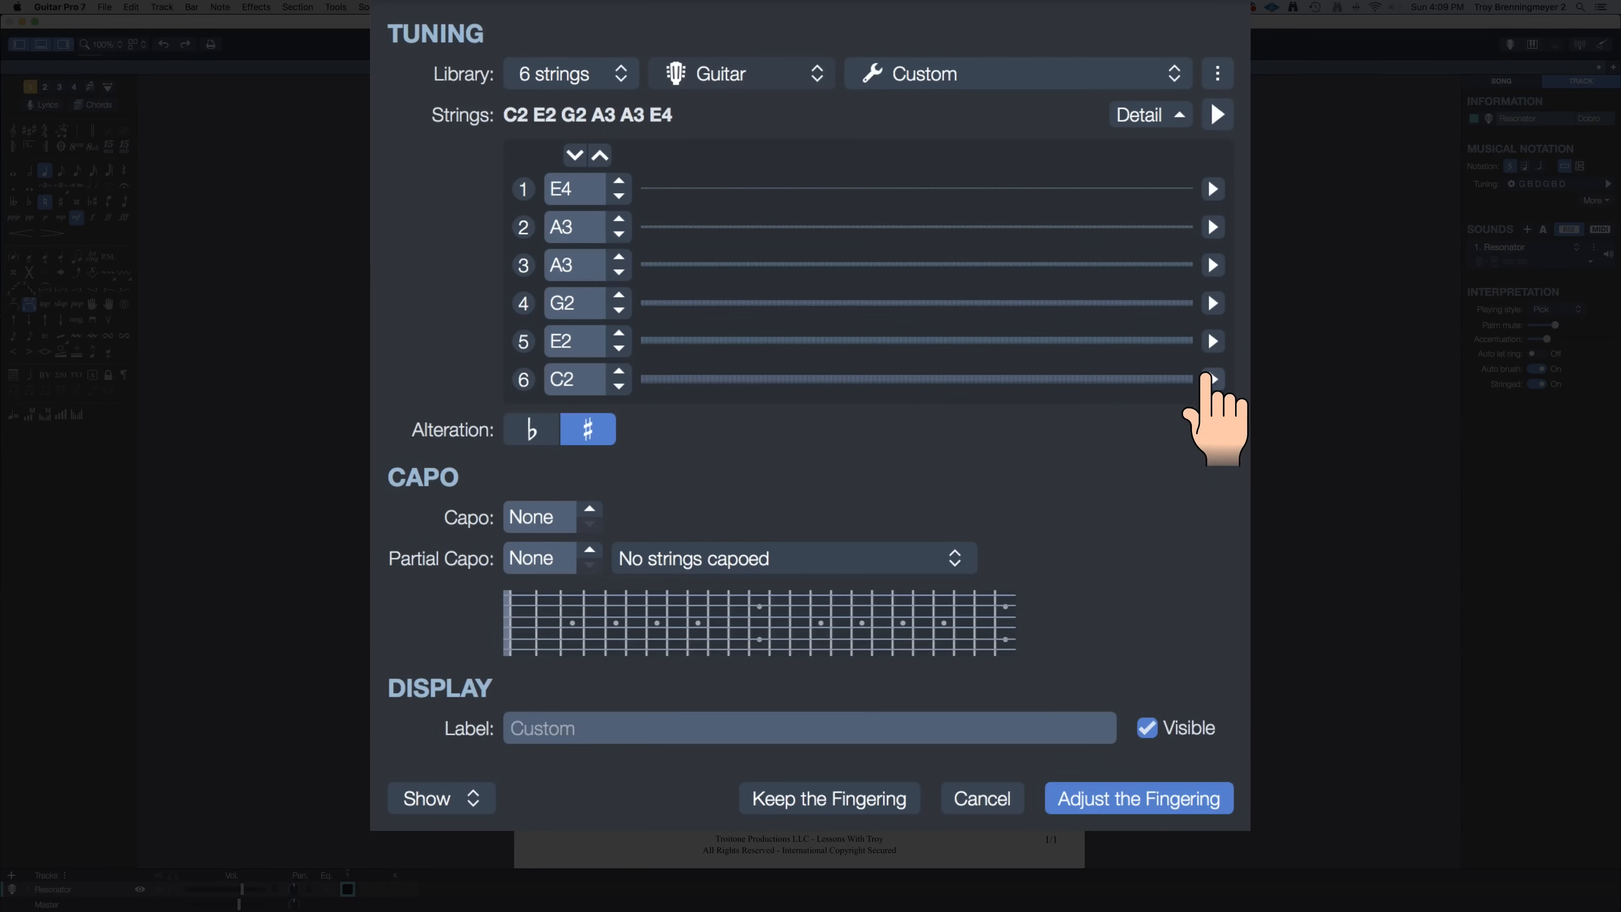
click(1212, 341)
click(1212, 303)
click(1213, 265)
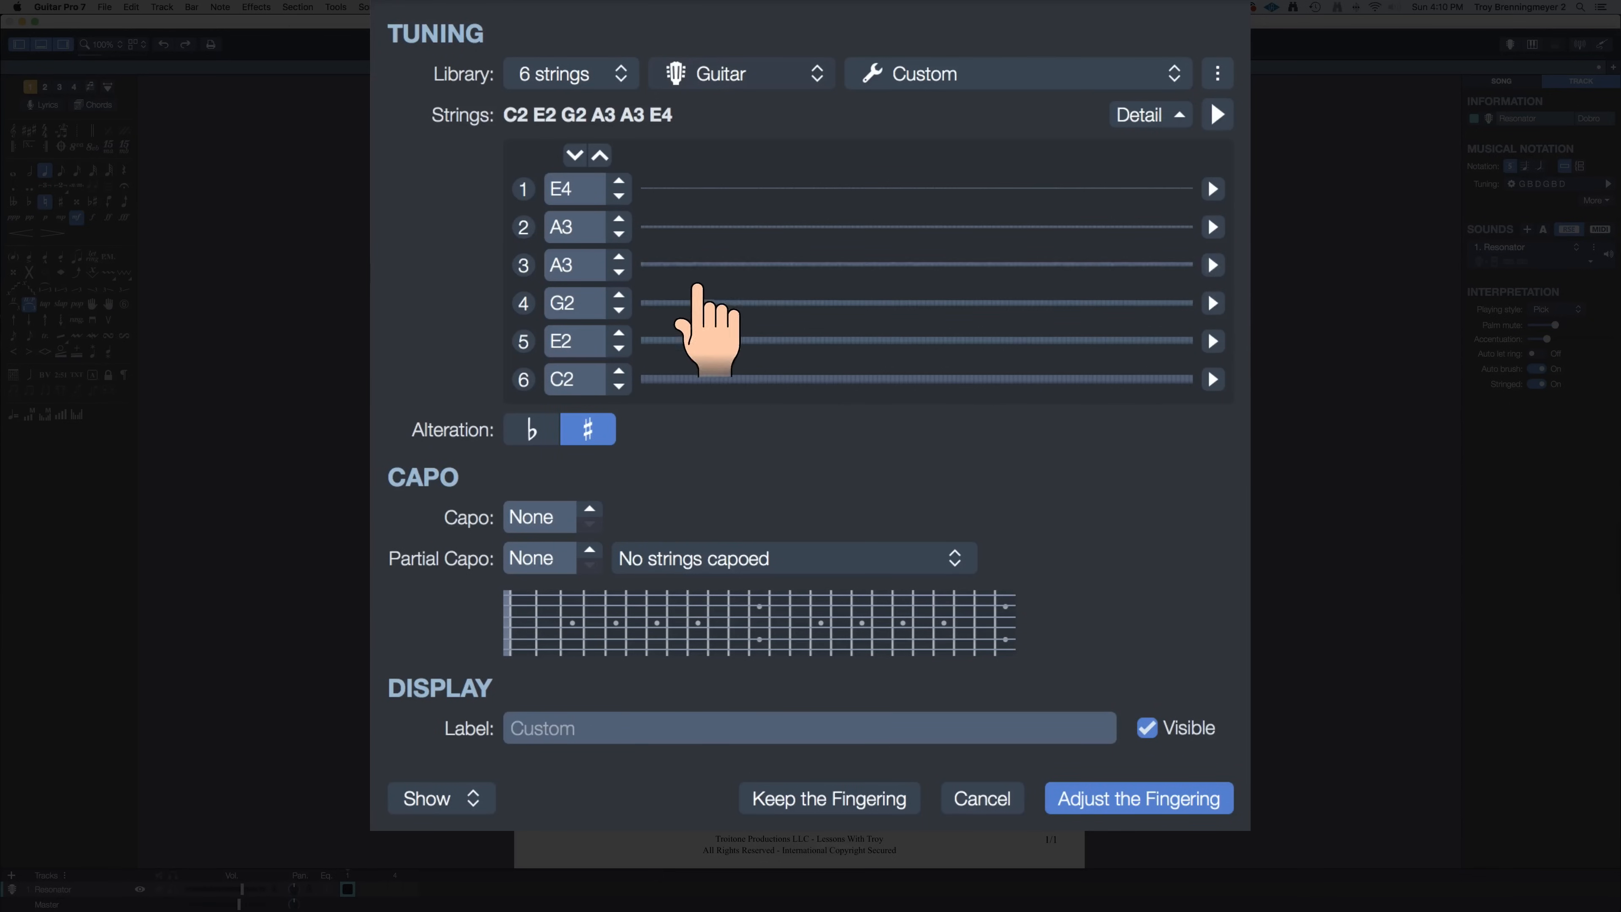
Step: Lower string 3 to A2 and compare it by ear with string 4
click(617, 271)
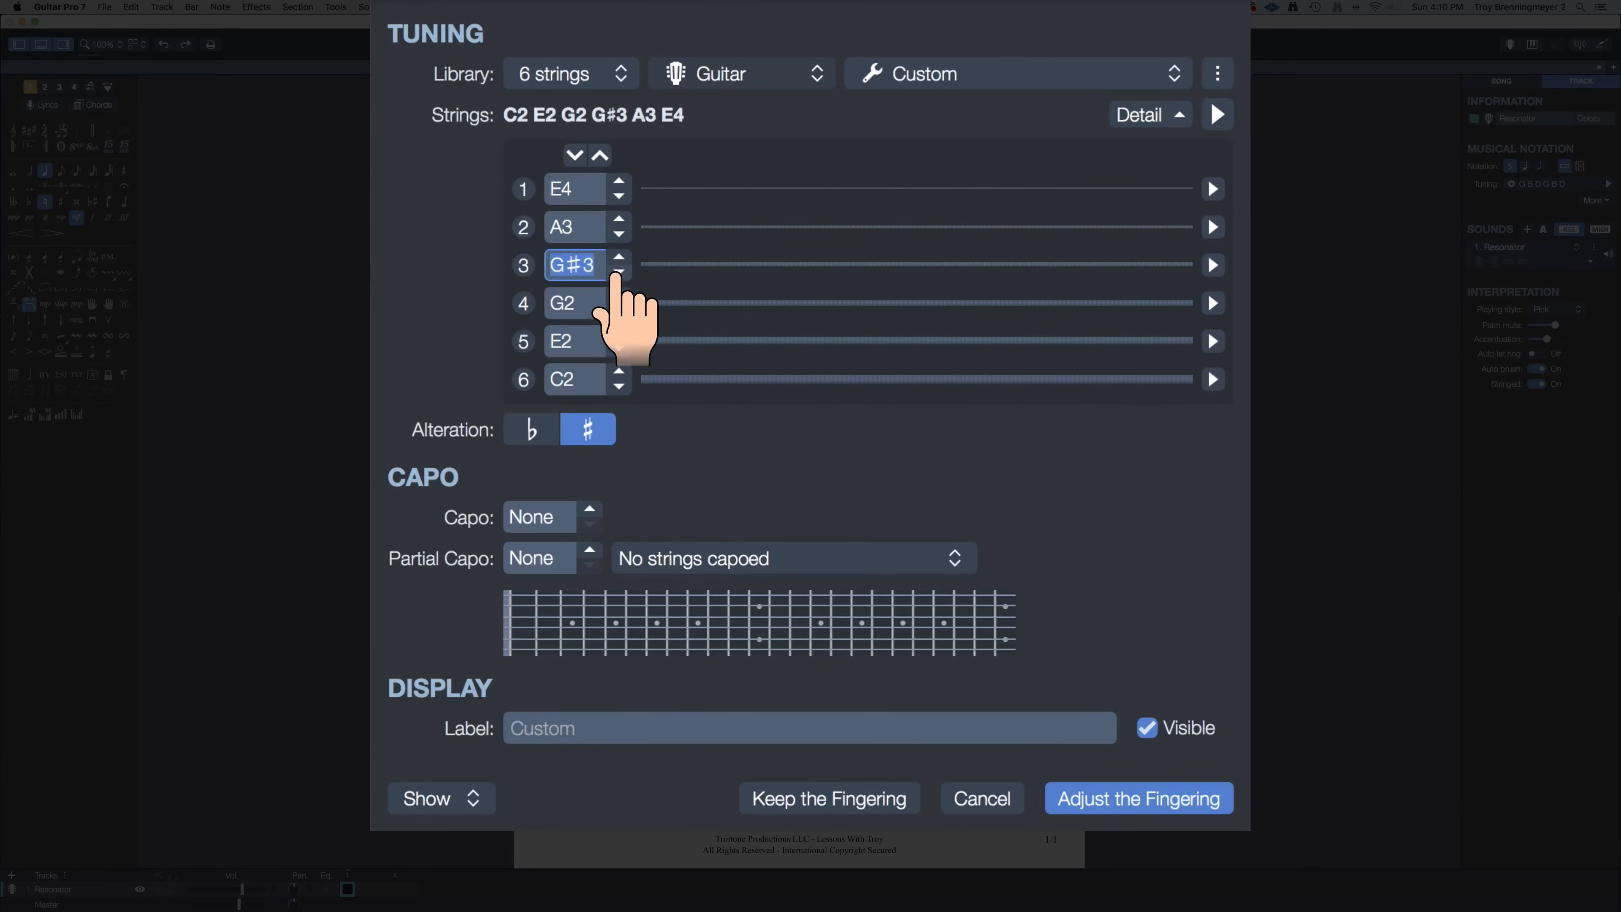
click(617, 271)
click(617, 272)
click(1212, 301)
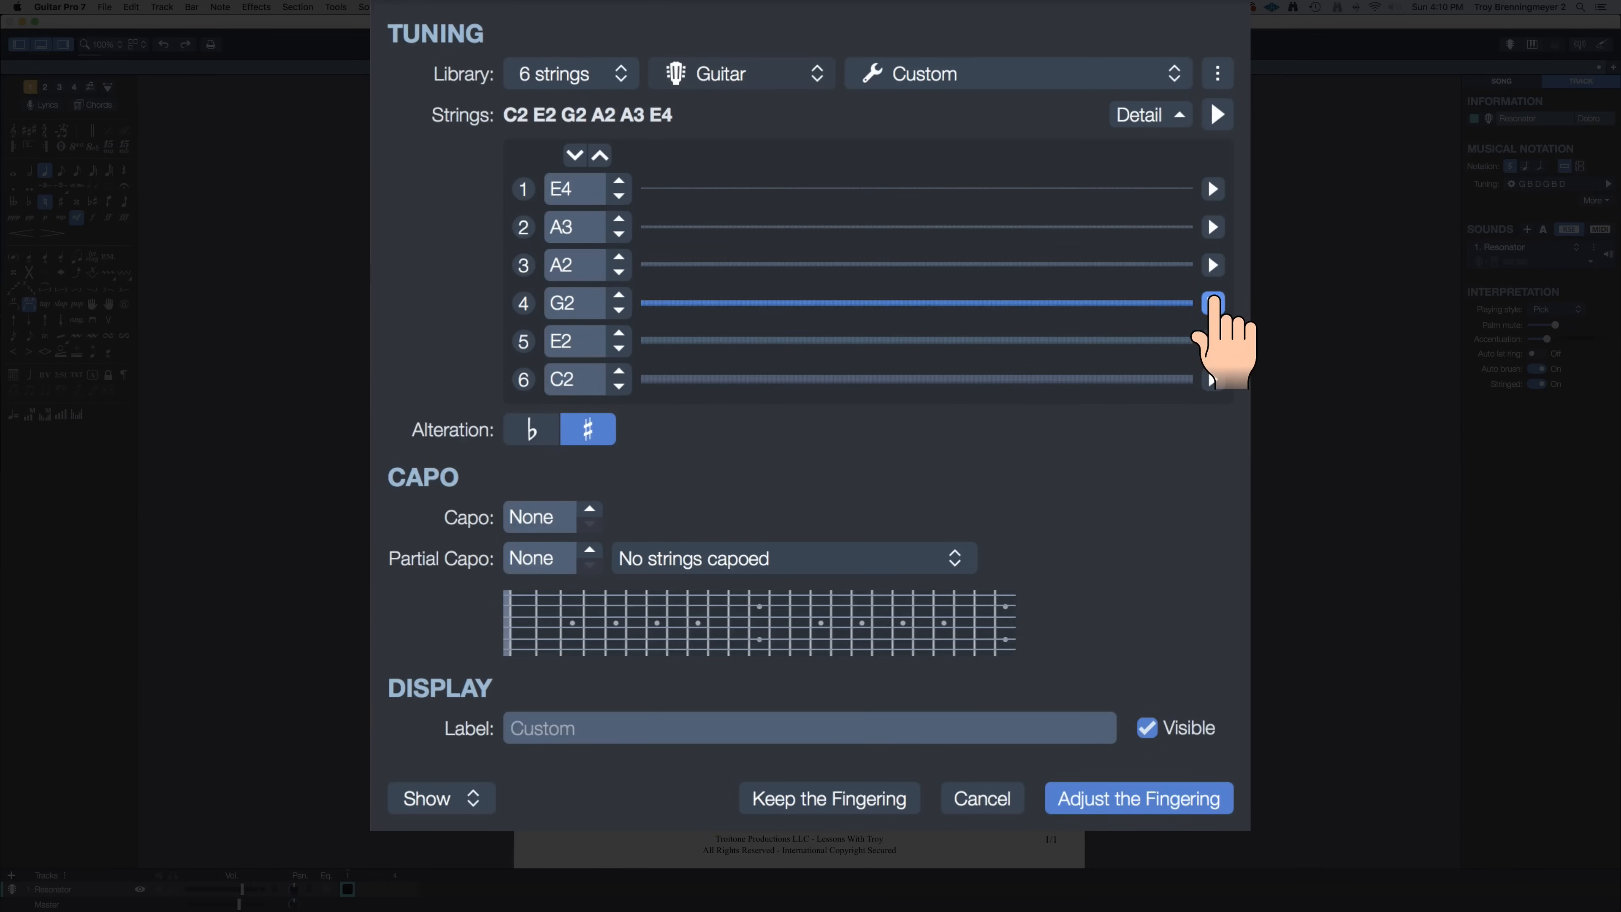
click(1212, 268)
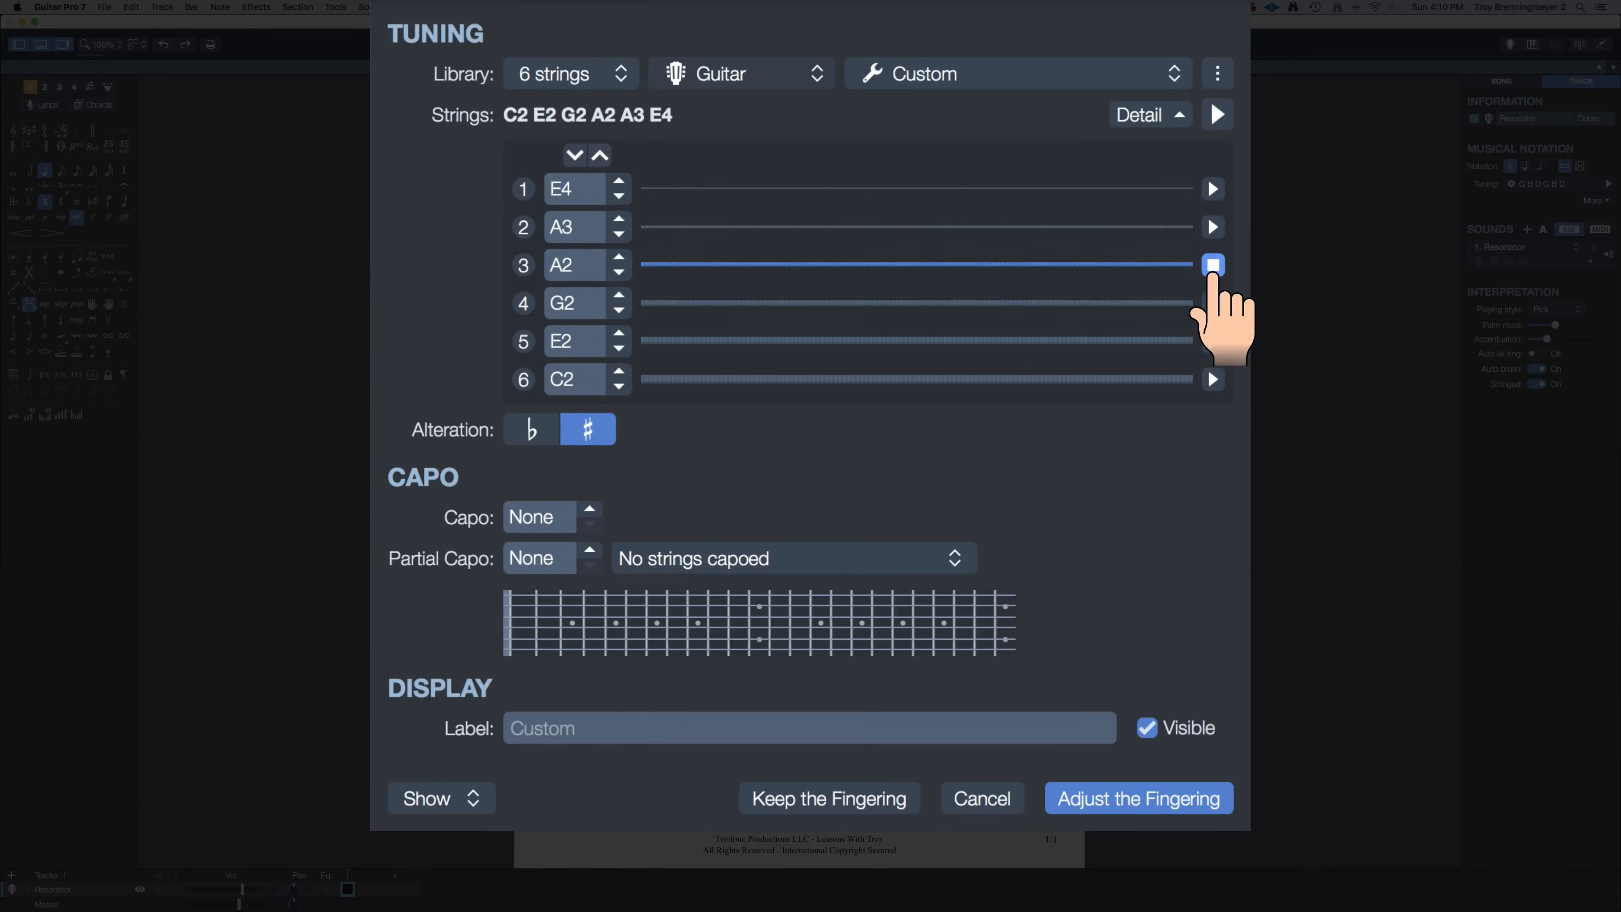
click(1212, 302)
click(1213, 271)
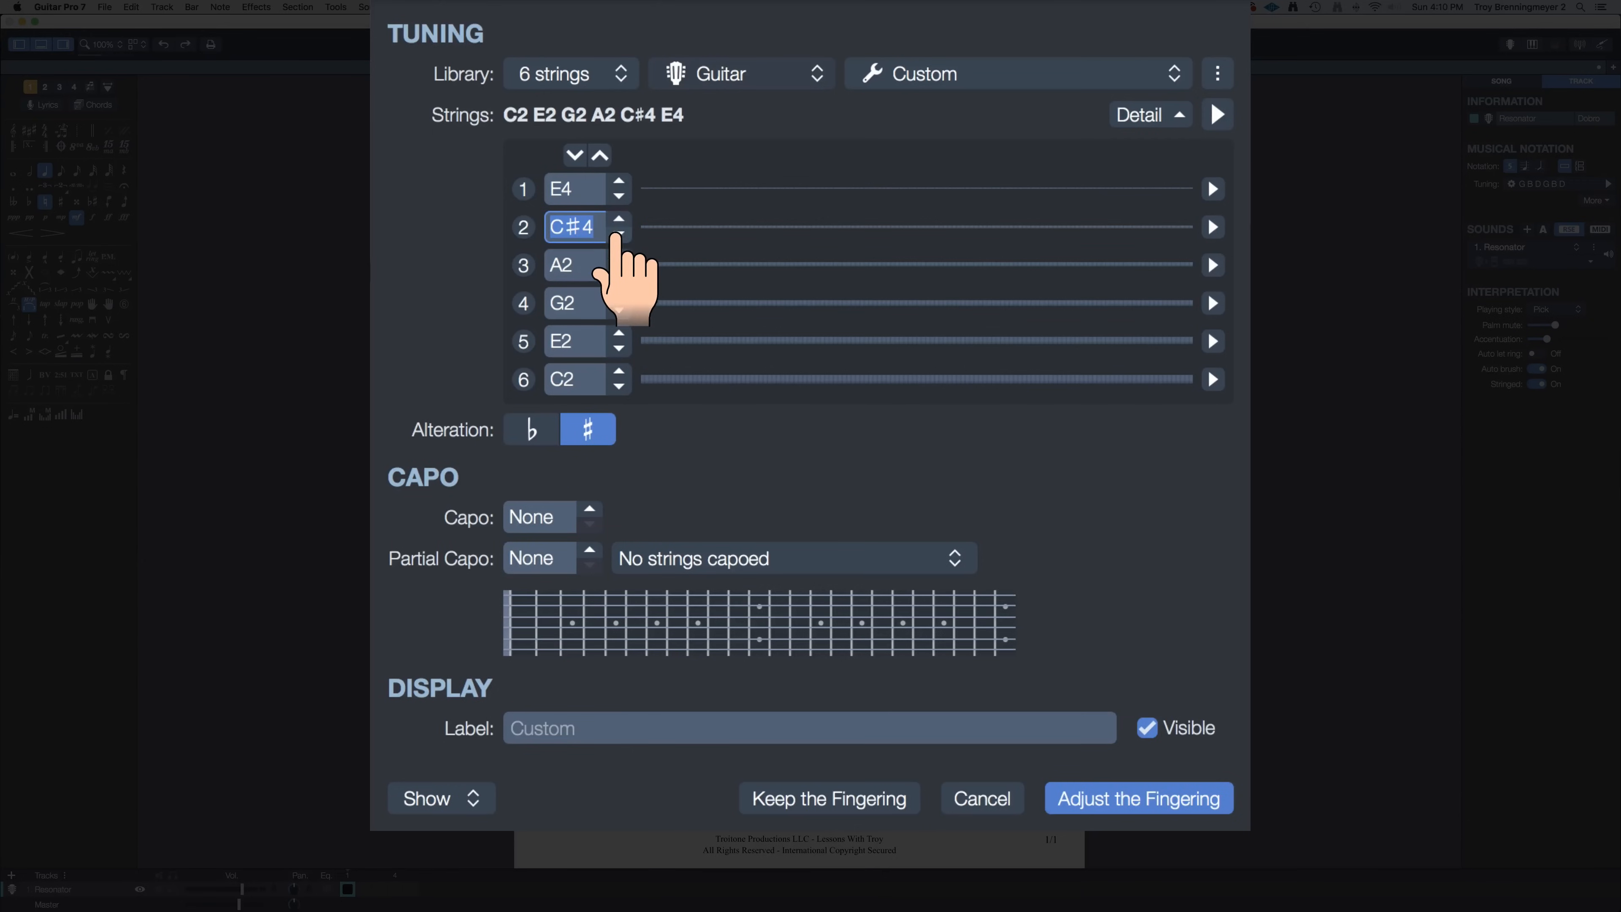
Step: Try string 2 at C4 and listen to it
click(617, 234)
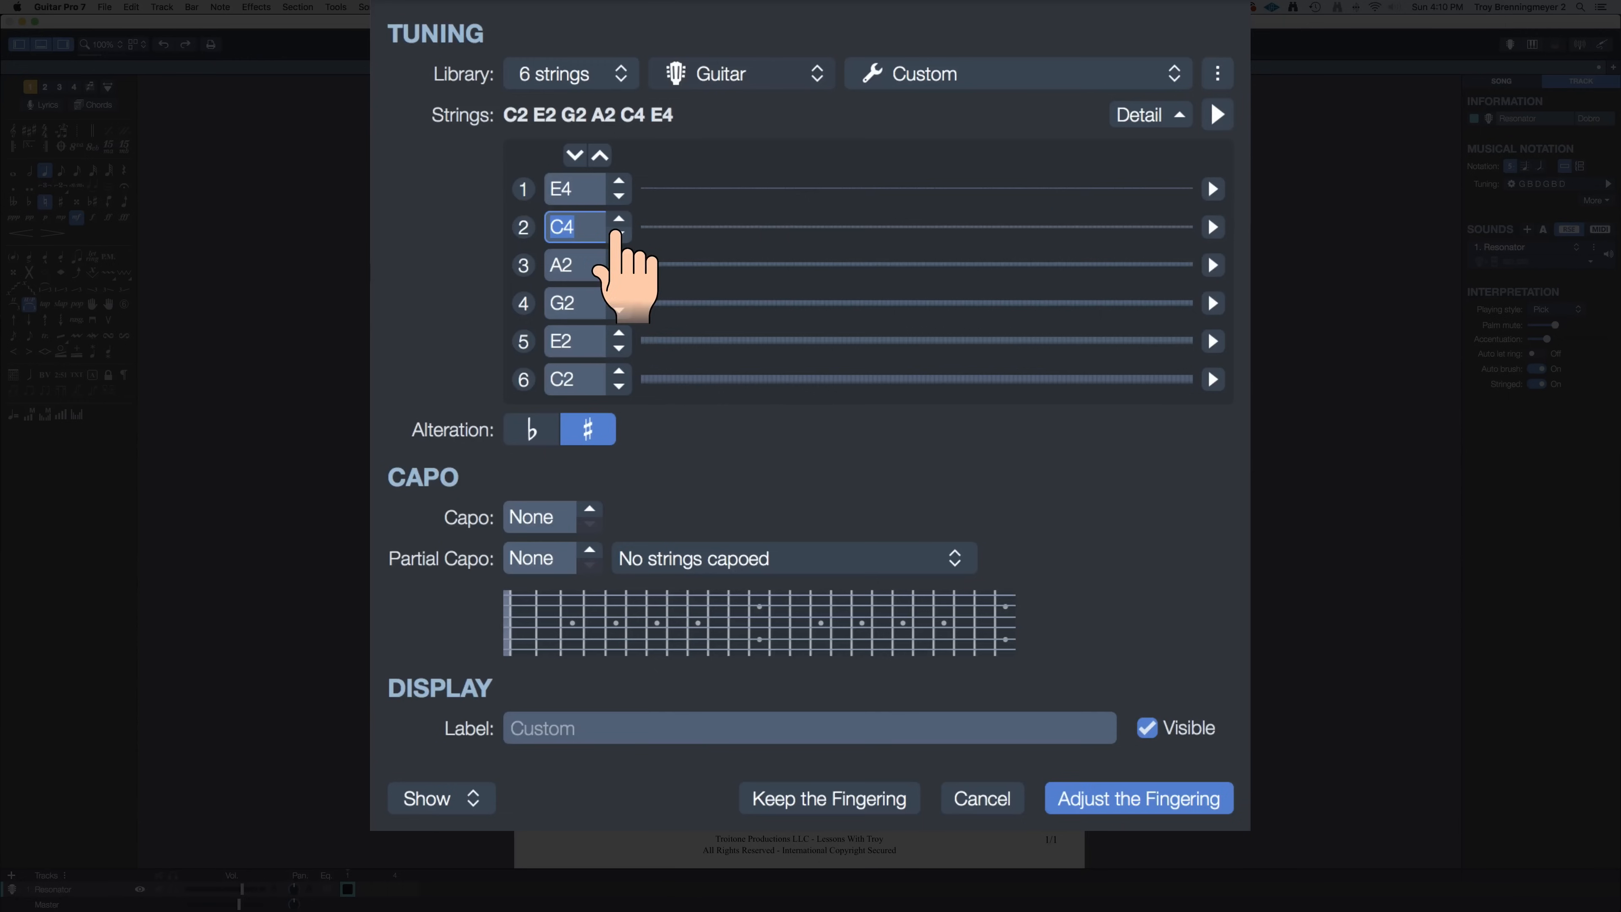
click(1209, 233)
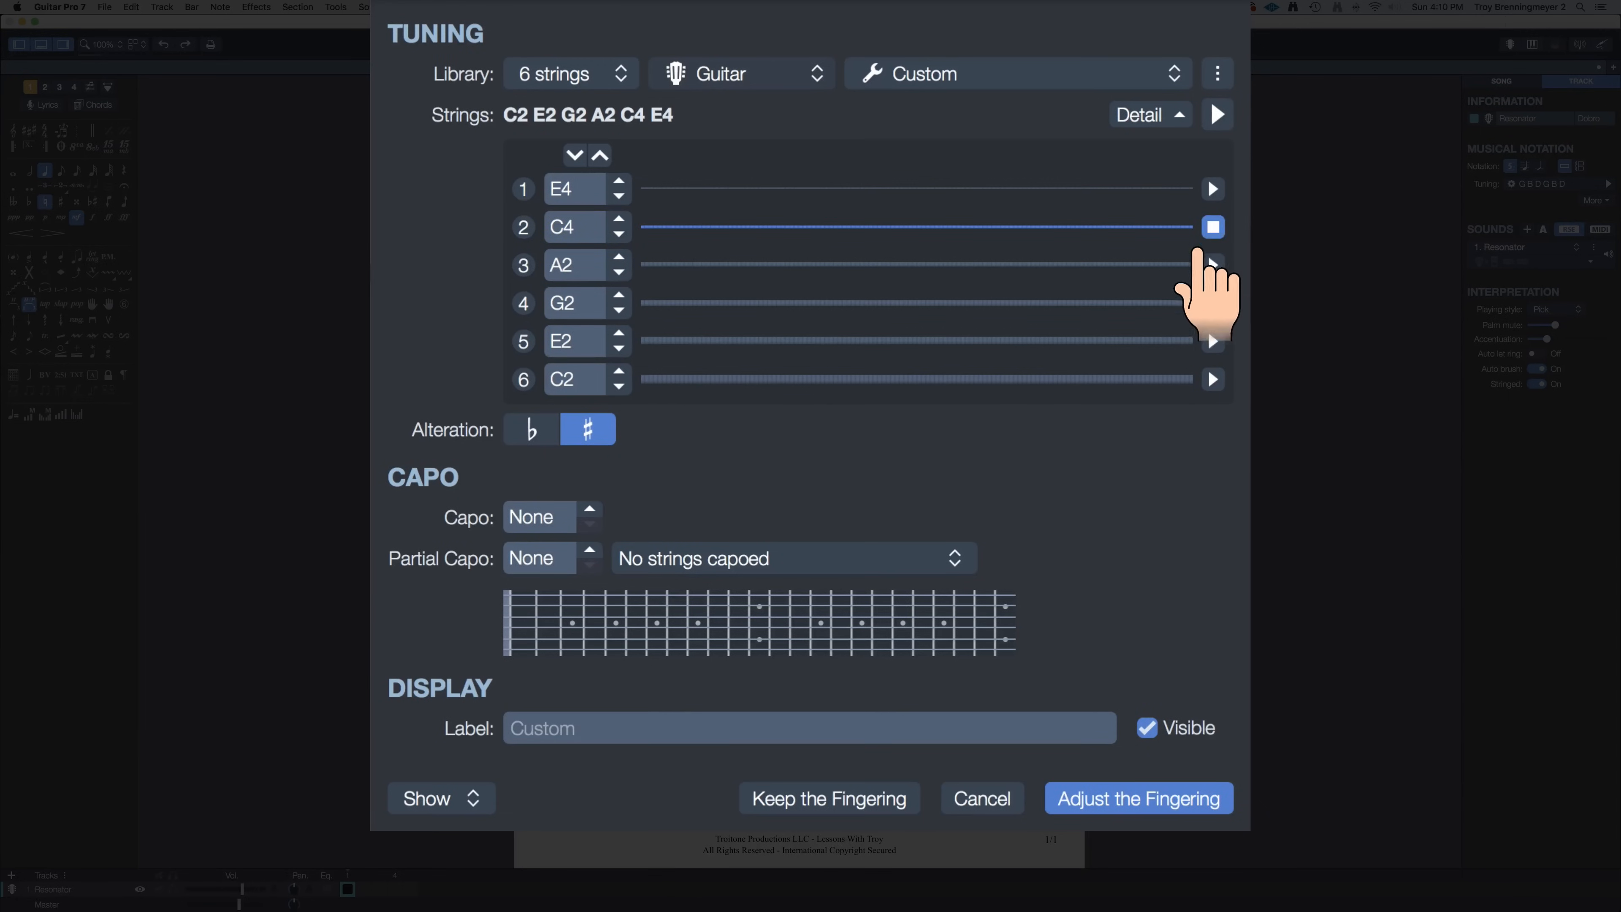
click(1212, 227)
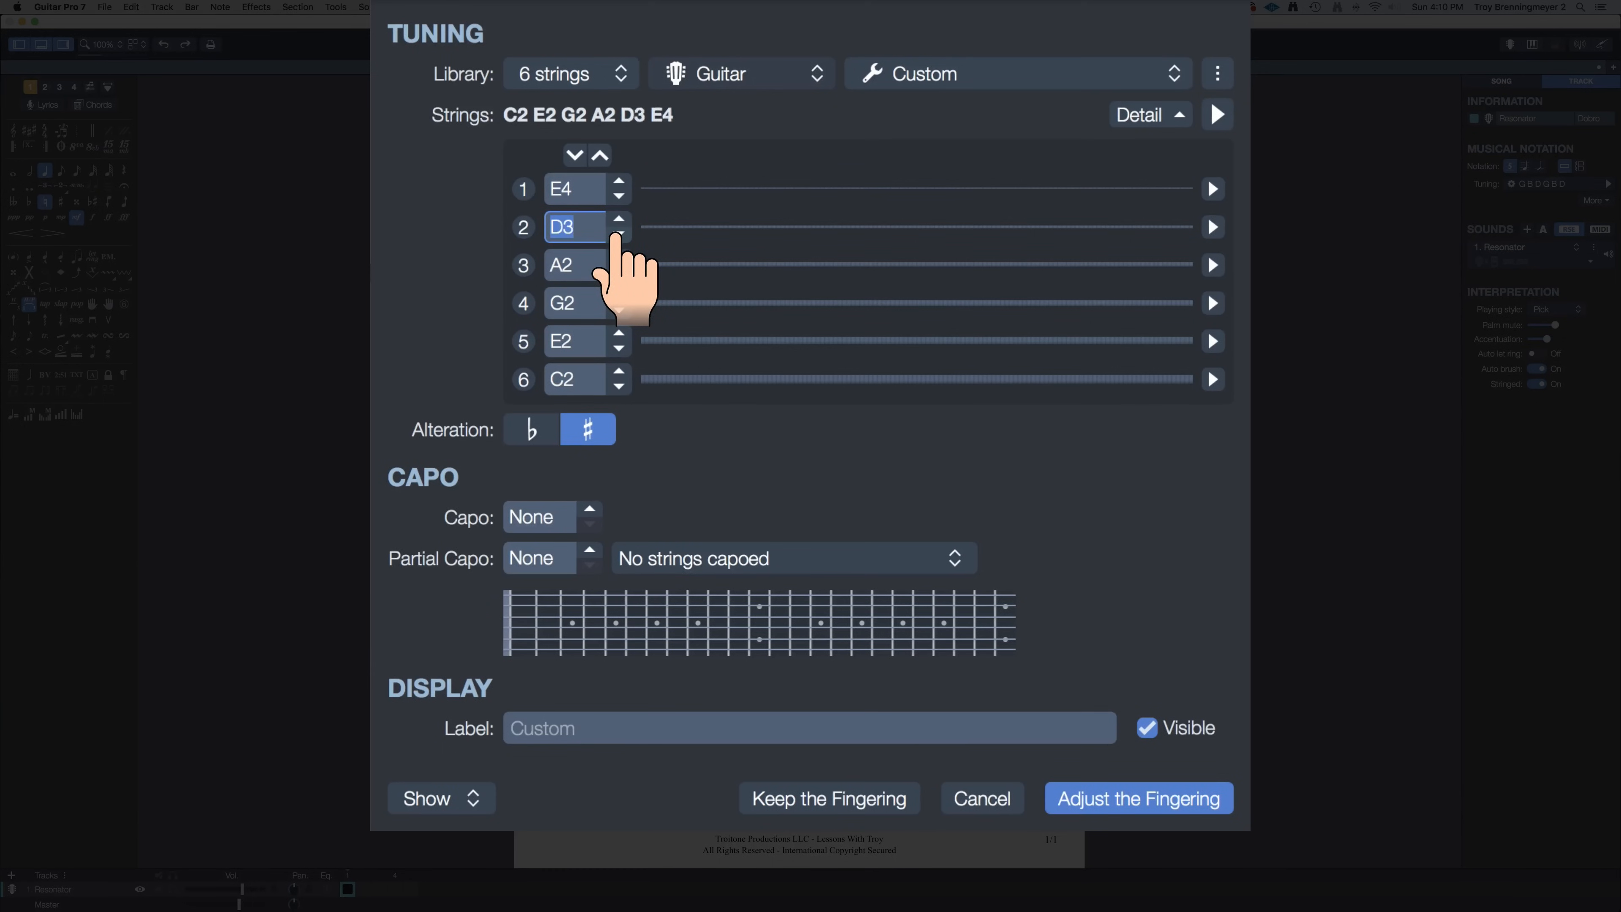
Step: Lower string 2 to C3 and compare it by ear with string 3
click(619, 234)
click(618, 219)
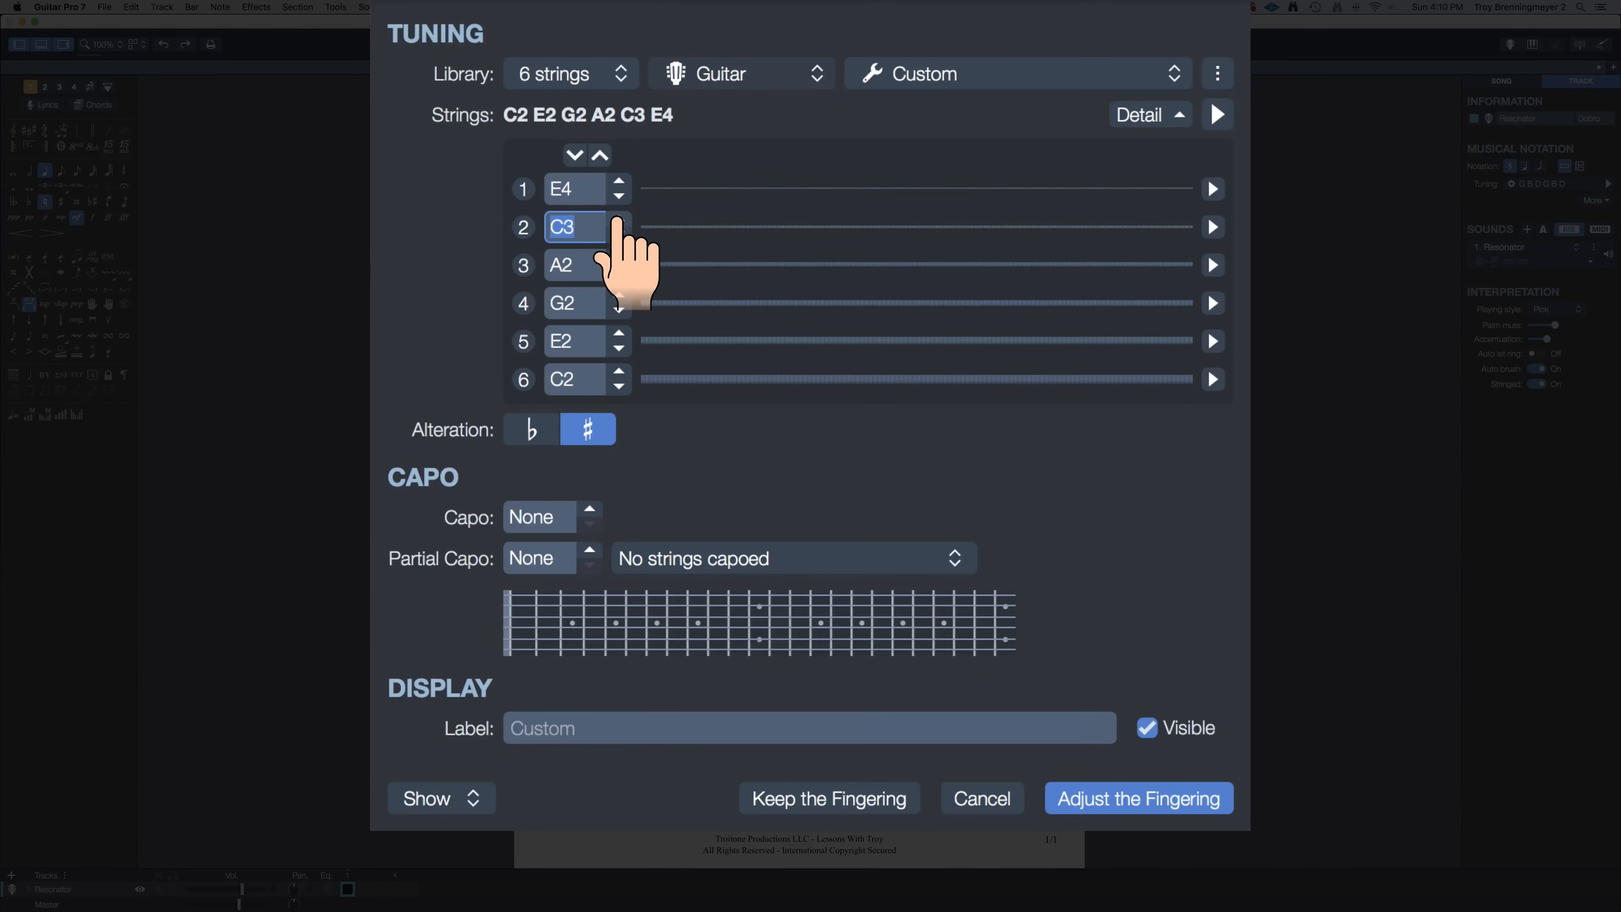
click(1212, 227)
click(1213, 264)
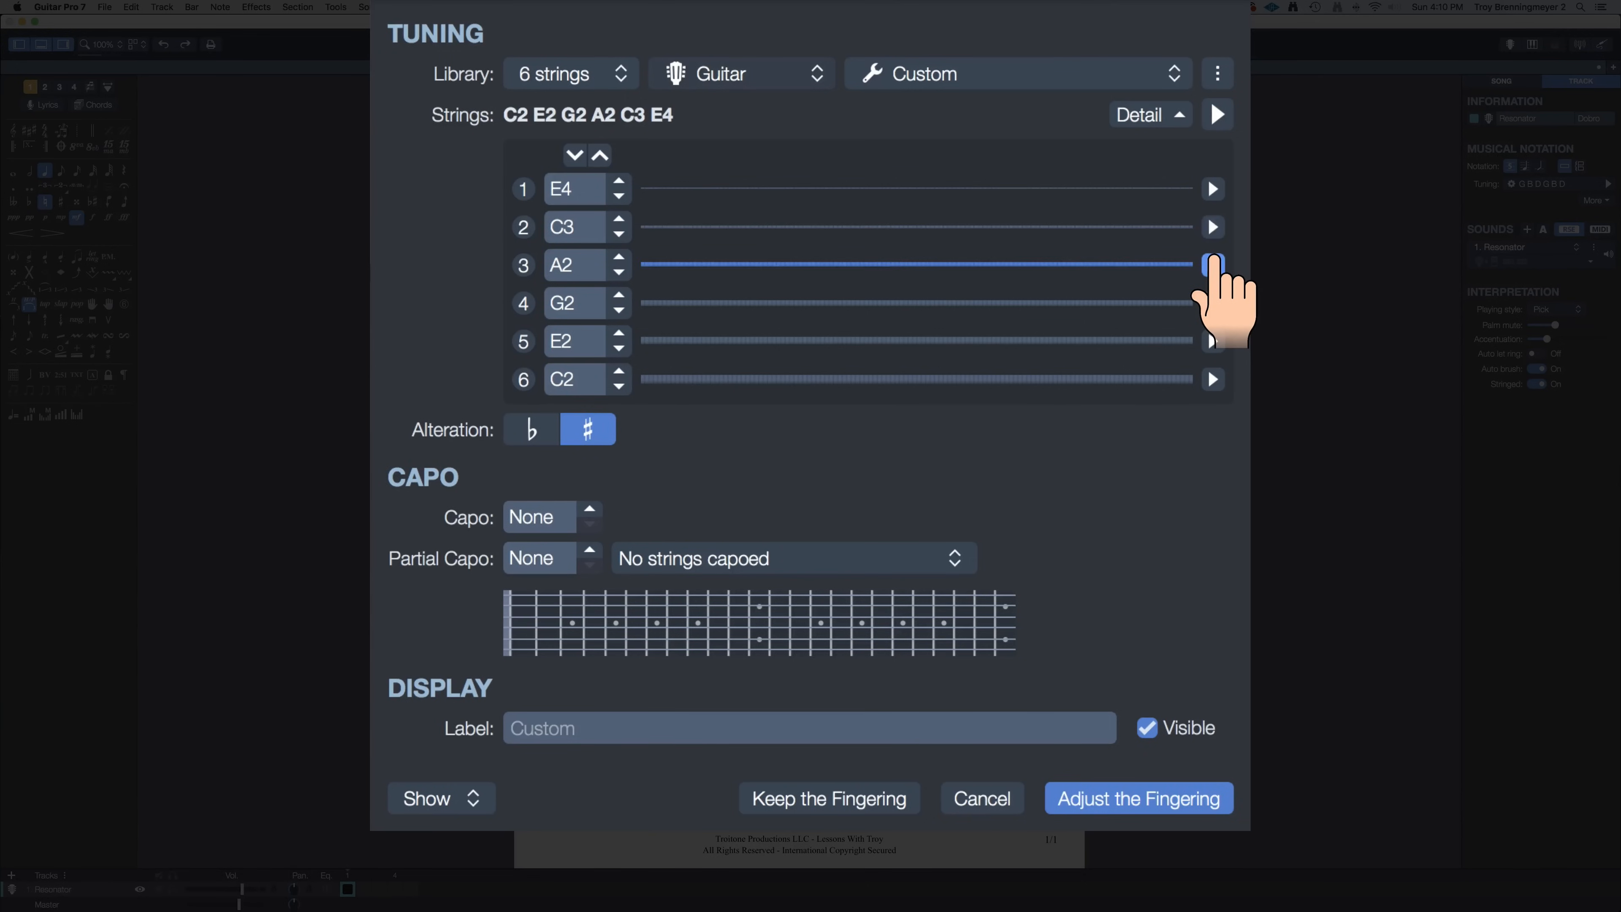